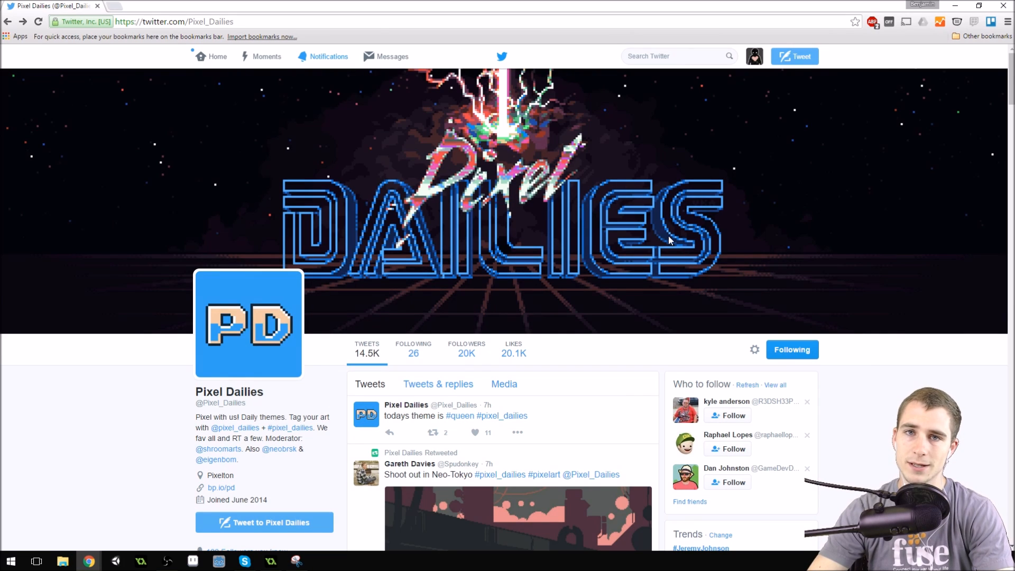
# Step: Look over the Pixel Dailies profile page for today's theme
pyautogui.scroll(-3, 653, 210)
pyautogui.scroll(2, 655, 284)
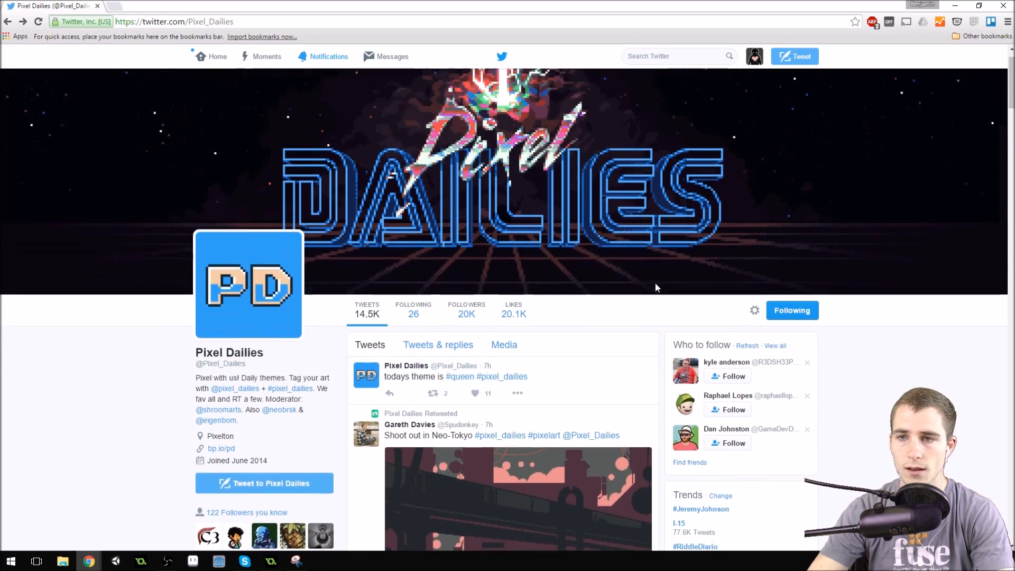
pyautogui.scroll(1, 655, 283)
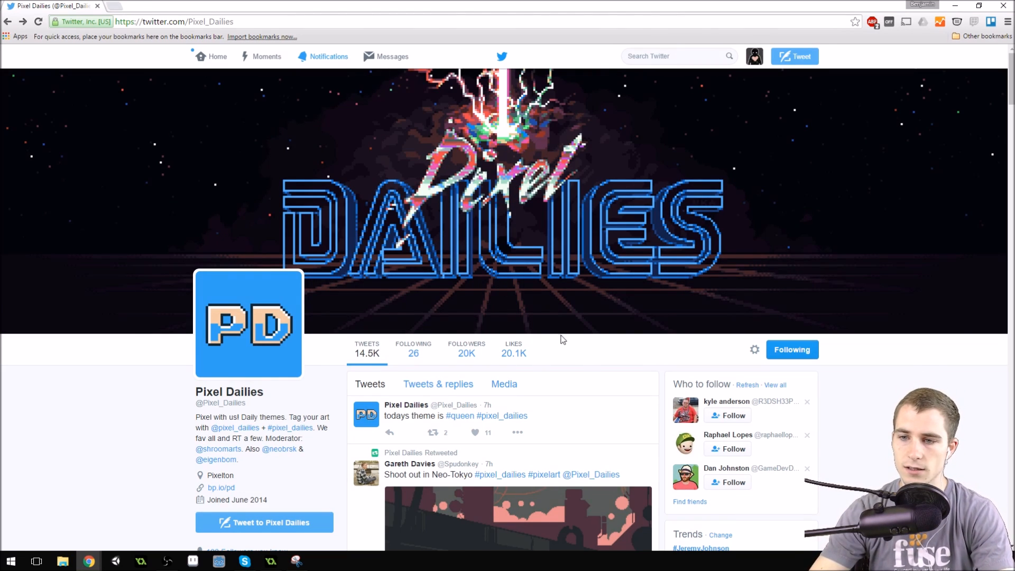
pyautogui.scroll(-2, 579, 307)
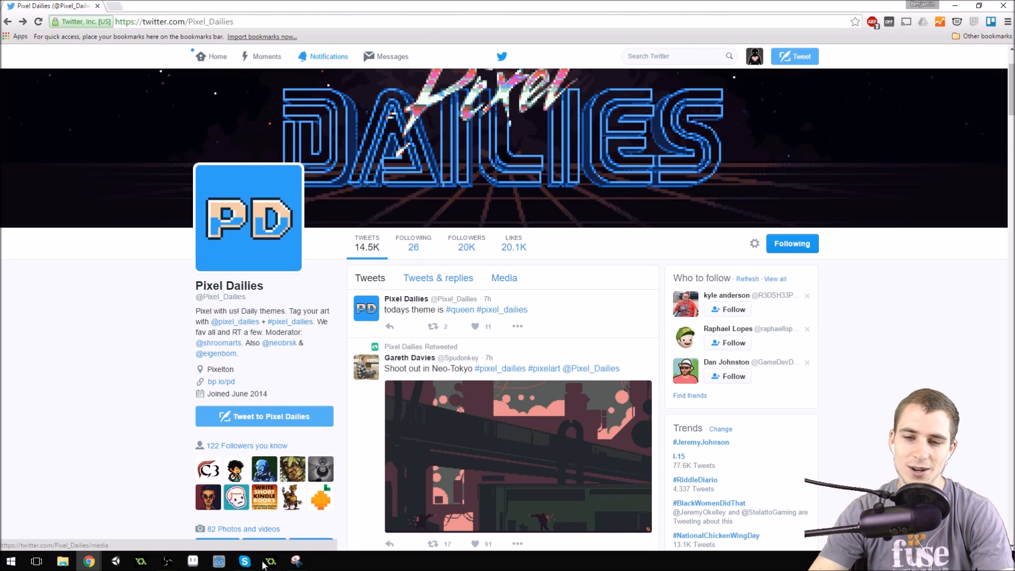
# Step: Switch to Aseprite and create a new 64 by 64 sprite with Indexed color mode and a transparent background
pyautogui.click(204, 560)
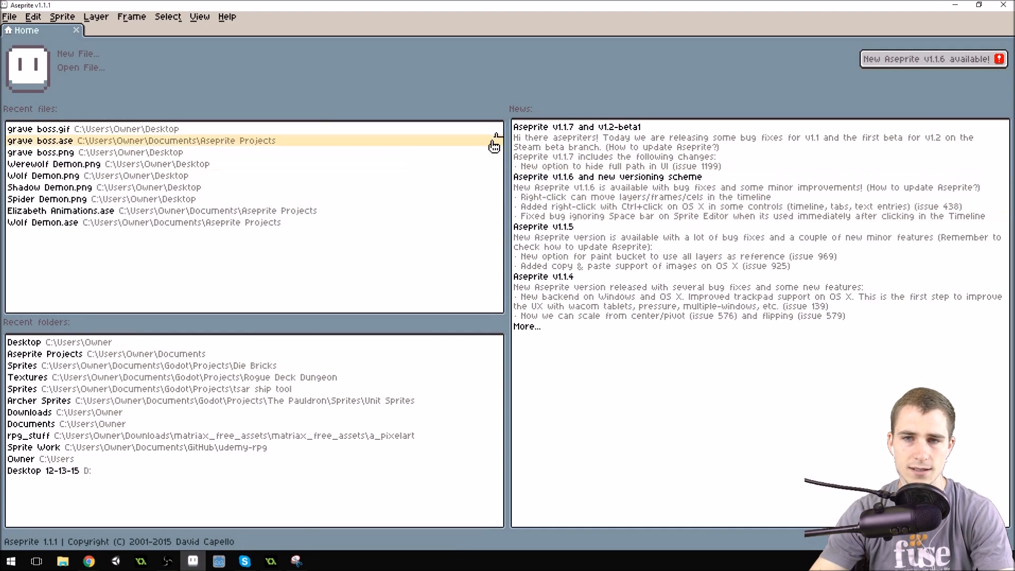
pyautogui.click(81, 60)
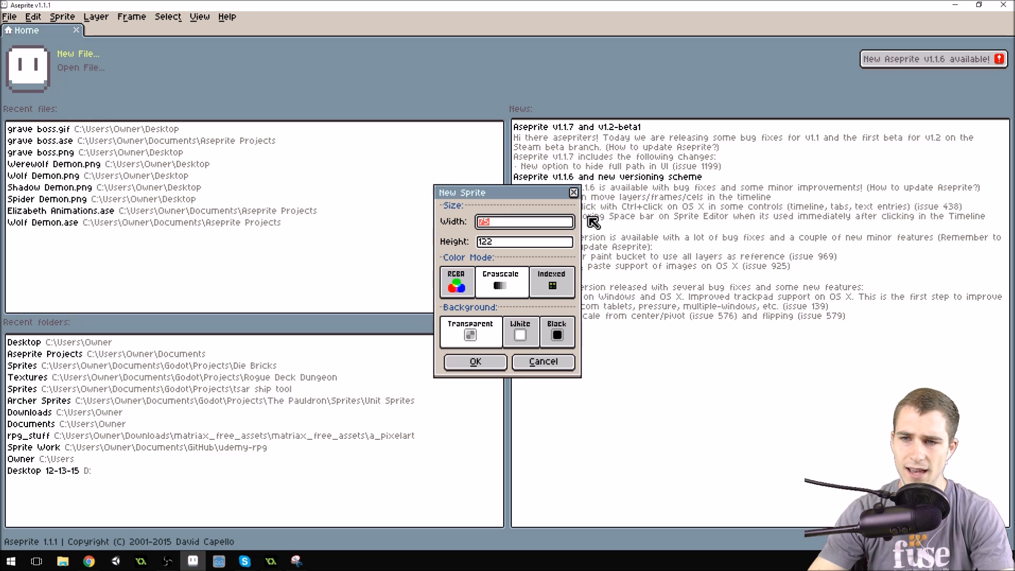
pyautogui.write('64')
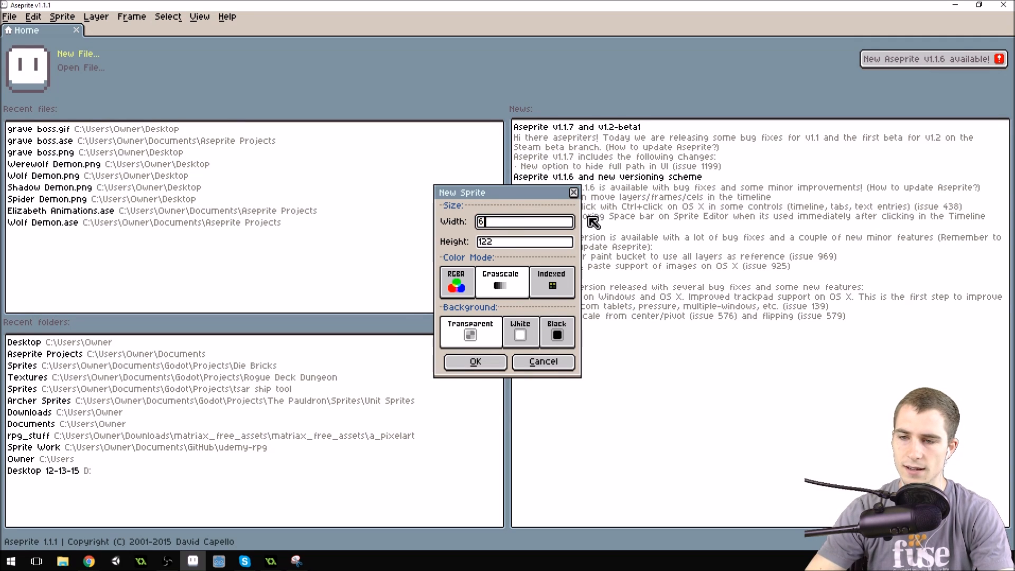
pyautogui.press('Tab')
pyautogui.write('64')
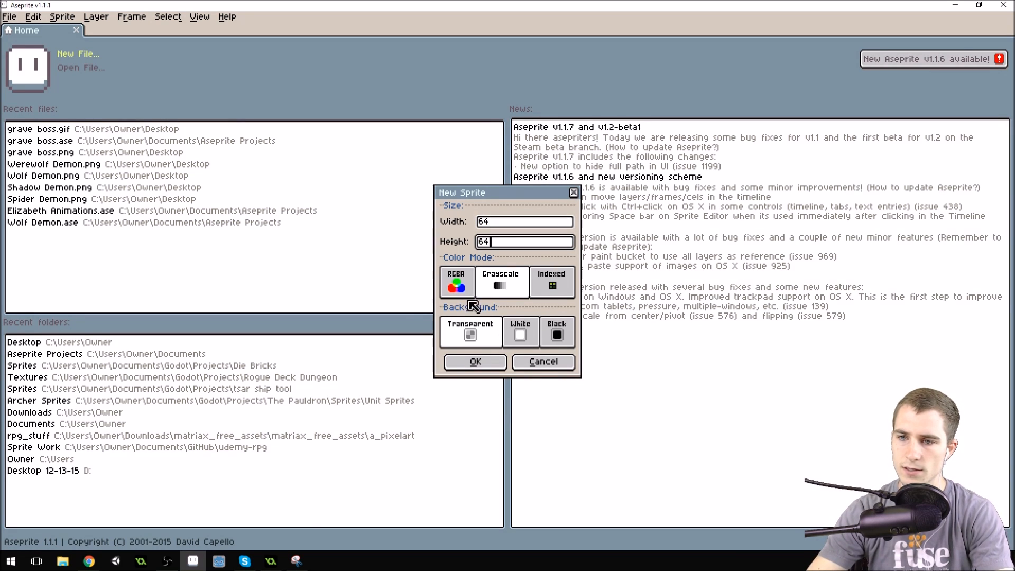
pyautogui.click(456, 286)
pyautogui.click(565, 294)
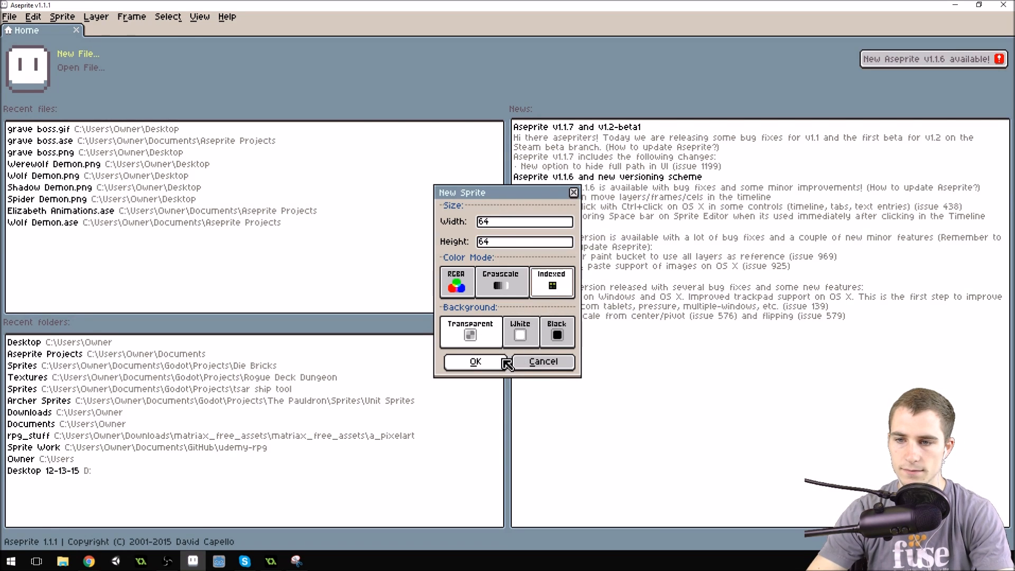
pyautogui.click(476, 362)
# Step: Draw an egg-shaped body outline around the middle of the canvas in dark palette color index 14
pyautogui.scroll(2, 546, 295)
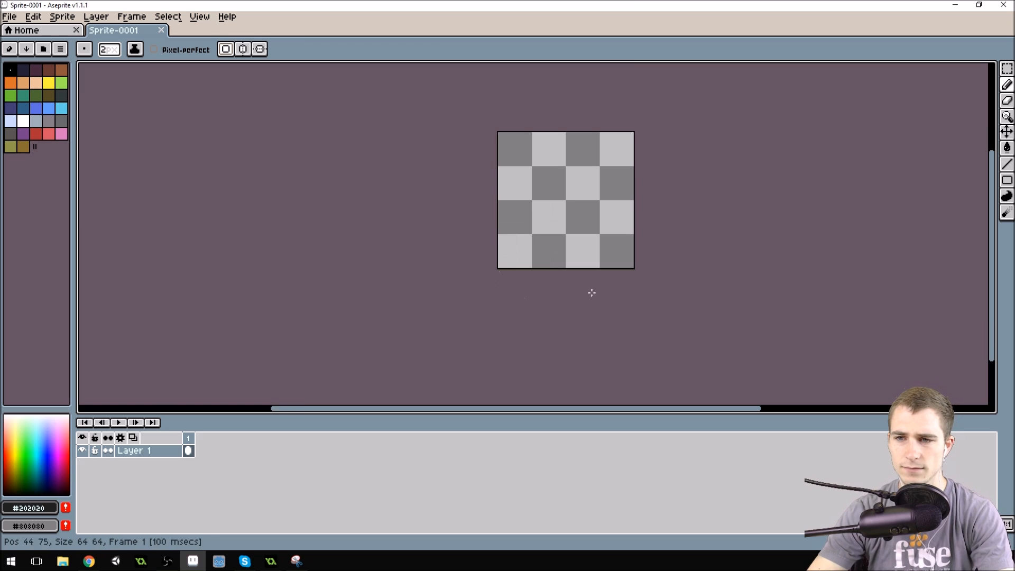
pyautogui.scroll(1, 804, 124)
pyautogui.scroll(1, 804, 125)
pyautogui.moveTo(378, 340); pyautogui.dragTo(490, 299)
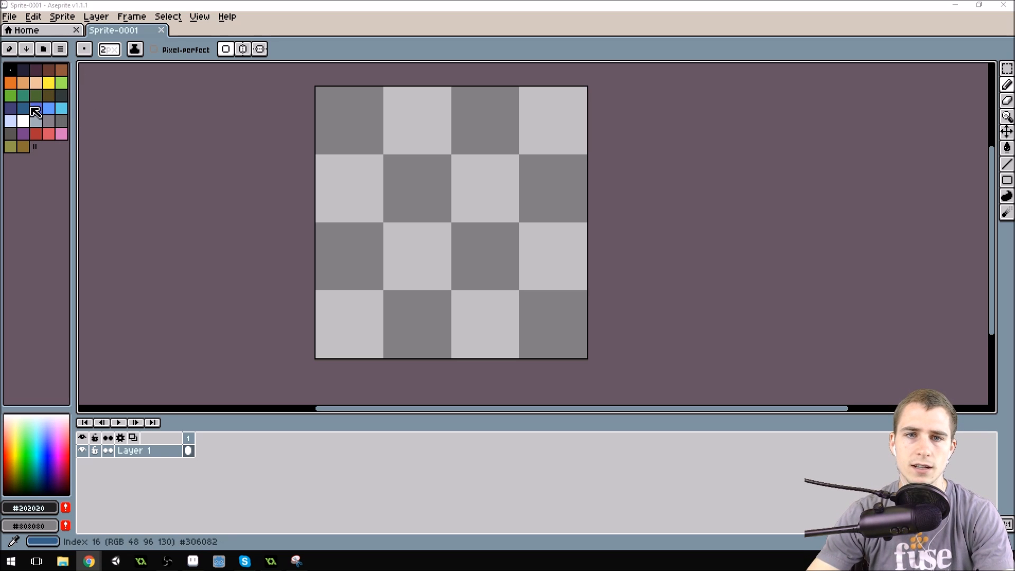
pyautogui.click(21, 109)
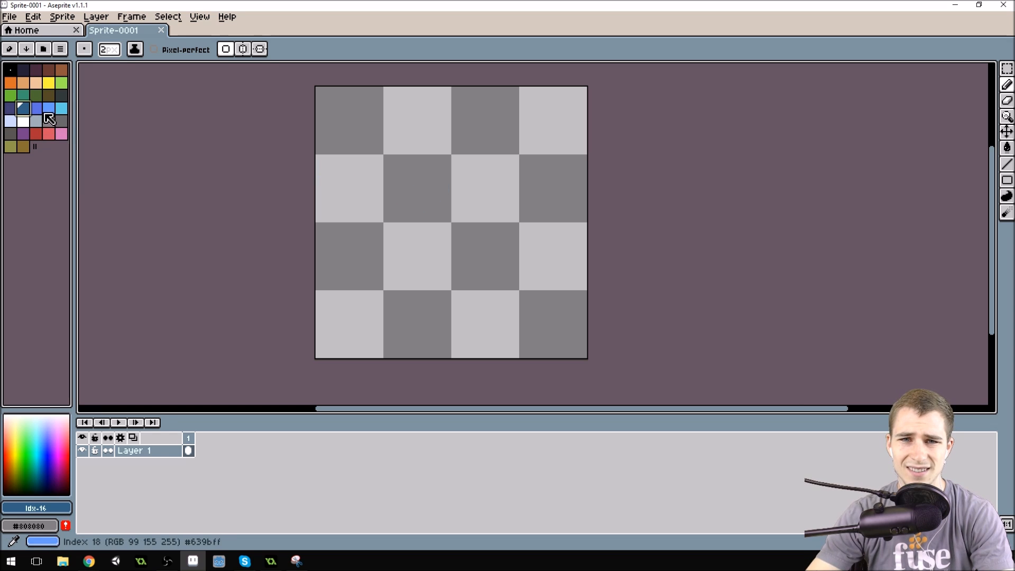
pyautogui.click(64, 97)
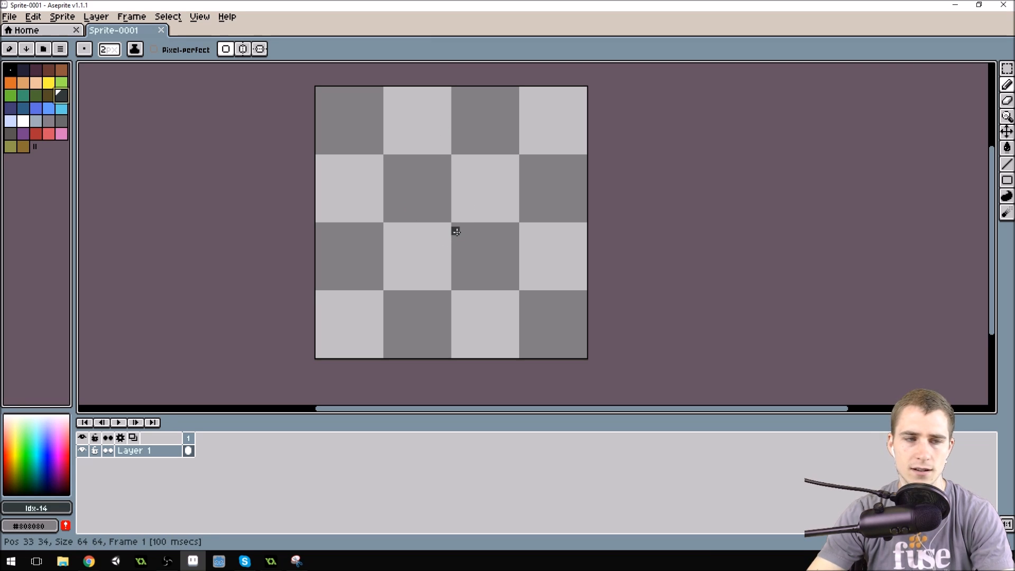
pyautogui.moveTo(485, 215)
pyautogui.mouseDown()
pyautogui.moveTo(463, 184)
pyautogui.moveTo(441, 190)
pyautogui.moveTo(421, 236)
pyautogui.moveTo(425, 276)
pyautogui.moveTo(484, 285)
pyautogui.moveTo(495, 211)
pyautogui.mouseUp()
pyautogui.moveTo(500, 267)
pyautogui.mouseDown()
pyautogui.moveTo(494, 218)
pyautogui.moveTo(472, 183)
pyautogui.mouseUp()
pyautogui.moveTo(498, 236); pyautogui.dragTo(501, 246)
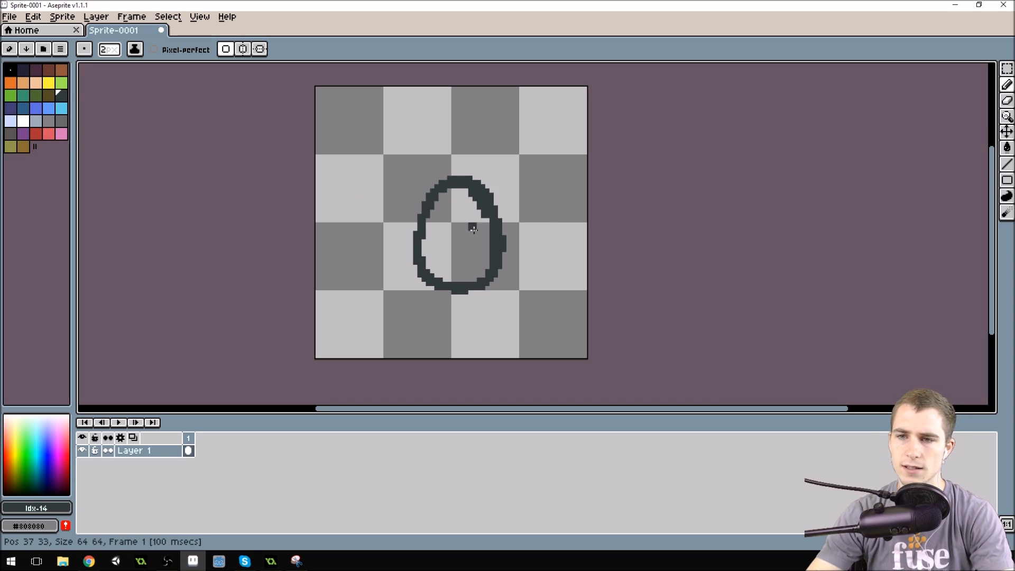
# Step: Sketch a small flat-topped head above the body, plus a thick outstretched arm and short leg stub on the body's left side
pyautogui.moveTo(459, 142)
pyautogui.mouseDown()
pyautogui.moveTo(405, 147)
pyautogui.moveTo(415, 164)
pyautogui.moveTo(445, 173)
pyautogui.moveTo(463, 157)
pyautogui.moveTo(457, 144)
pyautogui.moveTo(409, 140)
pyautogui.mouseUp()
pyautogui.click(449, 136)
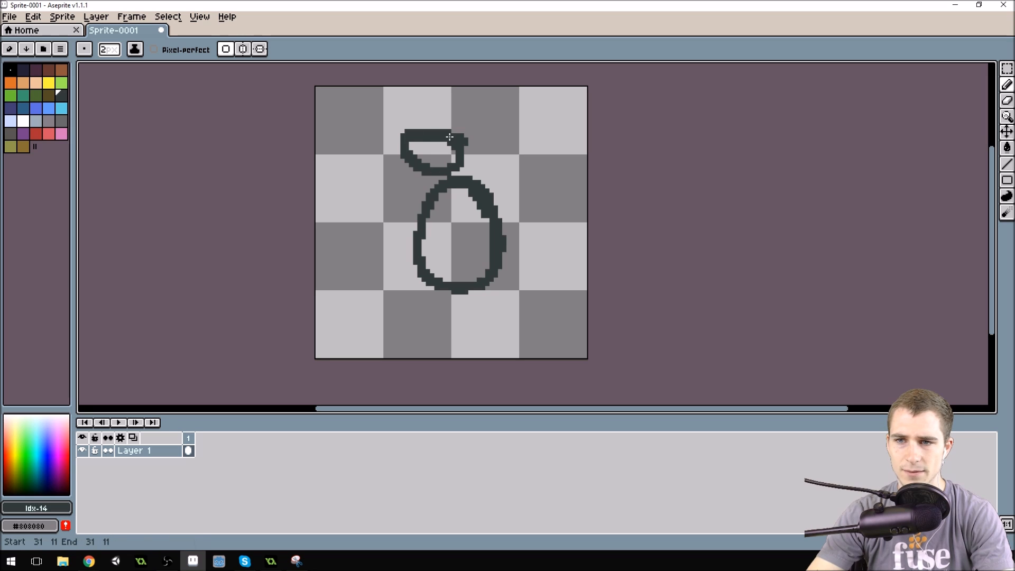
pyautogui.moveTo(424, 178)
pyautogui.mouseDown()
pyautogui.moveTo(457, 190)
pyautogui.moveTo(464, 168)
pyautogui.moveTo(456, 187)
pyautogui.moveTo(417, 190)
pyautogui.moveTo(425, 212)
pyautogui.moveTo(358, 229)
pyautogui.moveTo(359, 238)
pyautogui.moveTo(392, 231)
pyautogui.moveTo(371, 240)
pyautogui.moveTo(362, 230)
pyautogui.moveTo(371, 242)
pyautogui.moveTo(388, 235)
pyautogui.moveTo(365, 238)
pyautogui.mouseUp()
pyautogui.moveTo(394, 224); pyautogui.dragTo(421, 220)
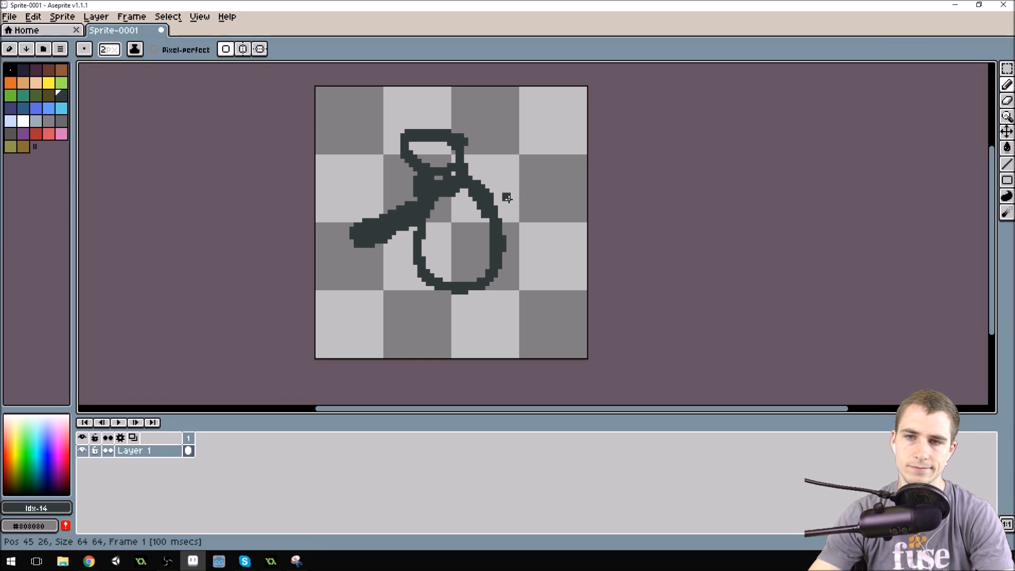
pyautogui.moveTo(397, 276); pyautogui.dragTo(419, 270)
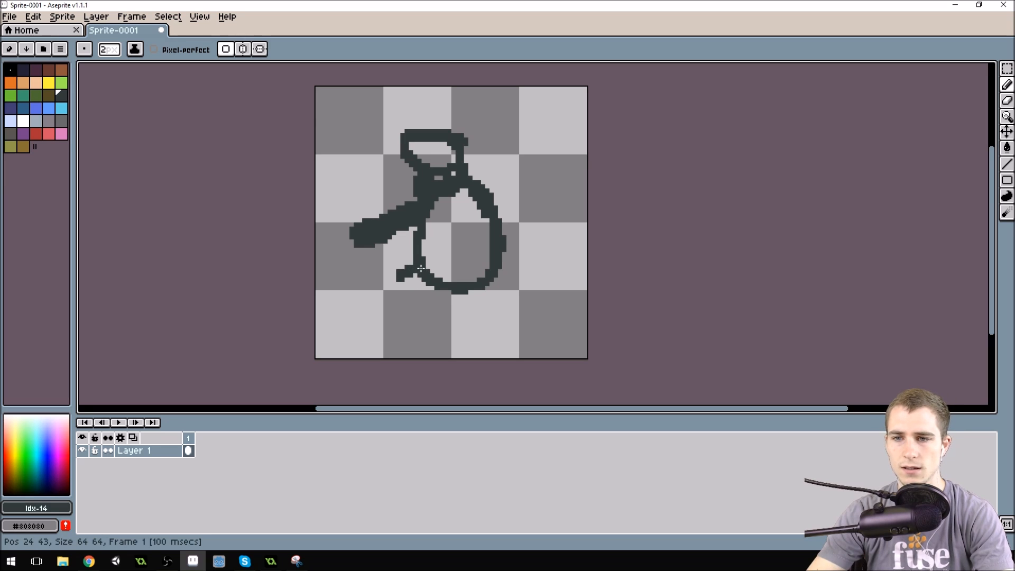
pyautogui.moveTo(425, 226)
pyautogui.mouseDown()
pyautogui.moveTo(414, 254)
pyautogui.moveTo(427, 285)
pyautogui.mouseUp()
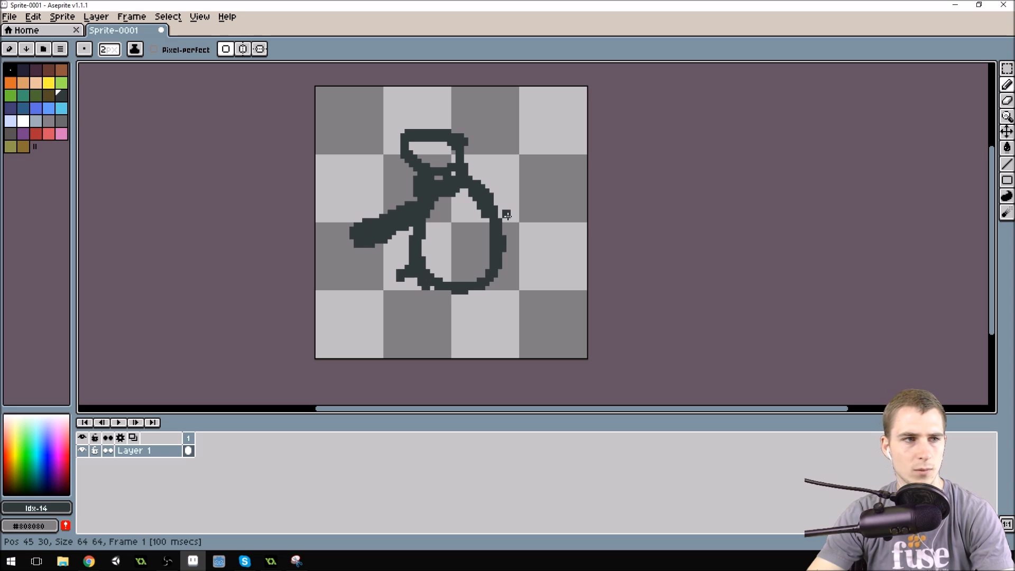
# Step: Select the head with the rectangular marquee and shift it slightly right over the body
pyautogui.press('m')
pyautogui.moveTo(385, 117); pyautogui.dragTo(465, 199)
pyautogui.moveTo(450, 181); pyautogui.dragTo(464, 181)
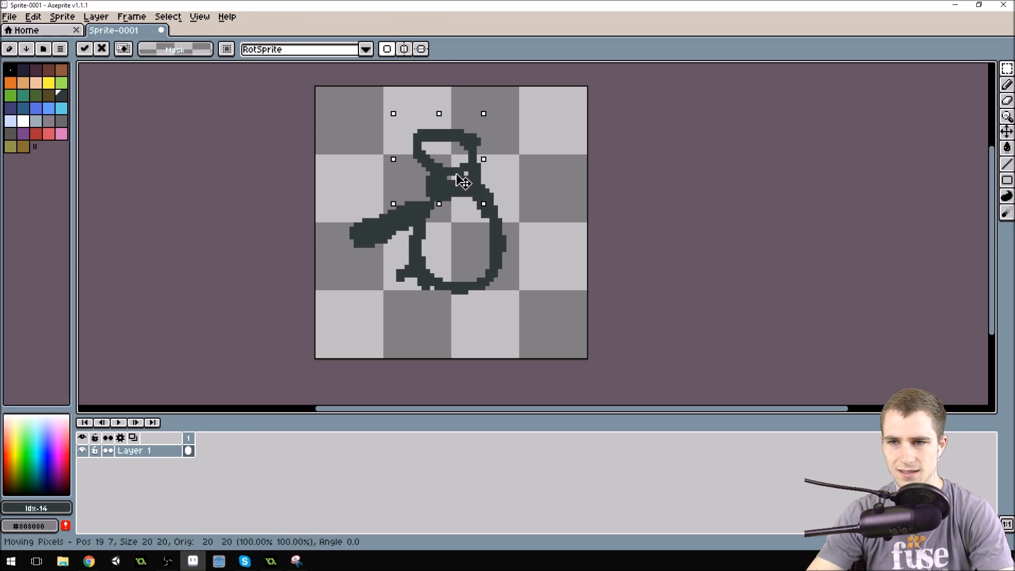
pyautogui.click(504, 161)
# Step: Sketch a pointed, rounded outline against the right side of the head and add two short spikes on top of the head
pyautogui.press('b')
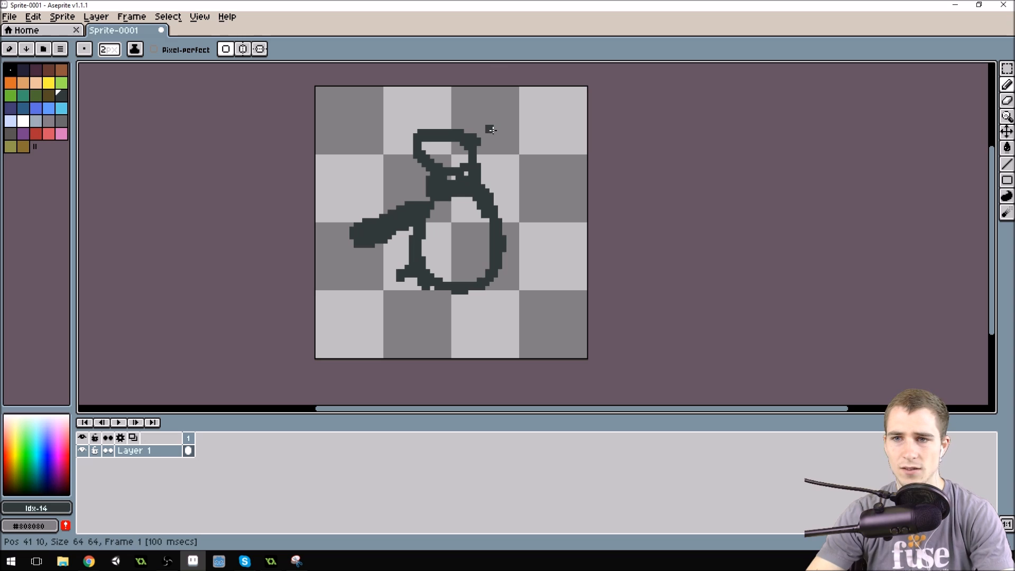
pyautogui.moveTo(474, 138)
pyautogui.mouseDown()
pyautogui.moveTo(522, 124)
pyautogui.moveTo(494, 132)
pyautogui.moveTo(512, 130)
pyautogui.moveTo(499, 140)
pyautogui.moveTo(514, 143)
pyautogui.moveTo(479, 158)
pyautogui.mouseUp()
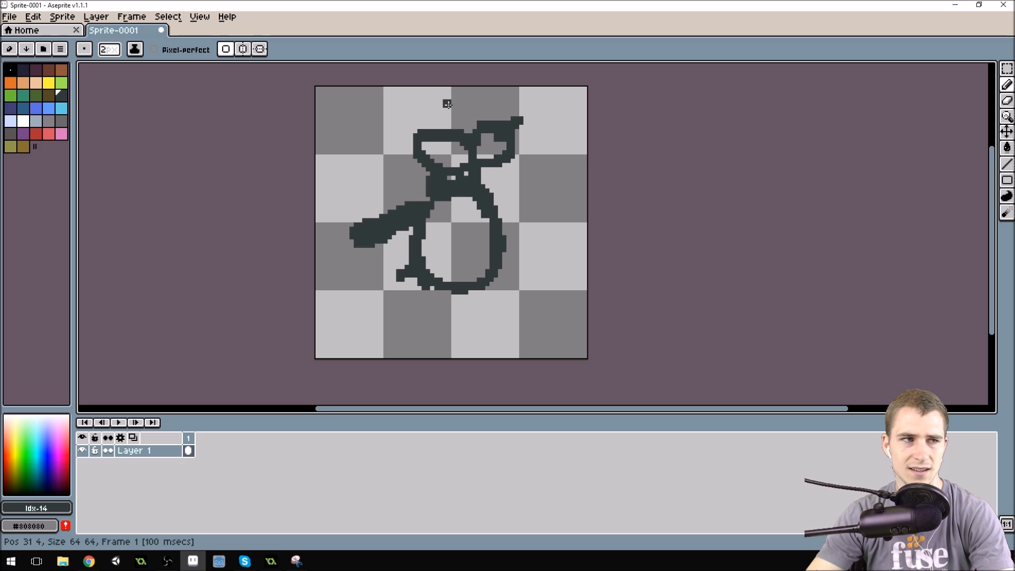
pyautogui.moveTo(439, 129); pyautogui.dragTo(434, 125)
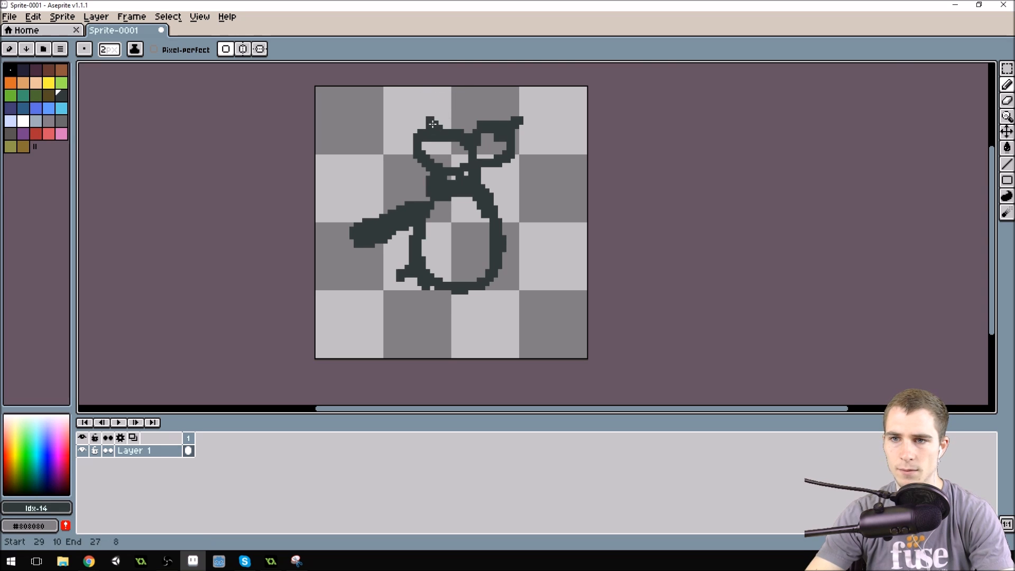
pyautogui.click(465, 128)
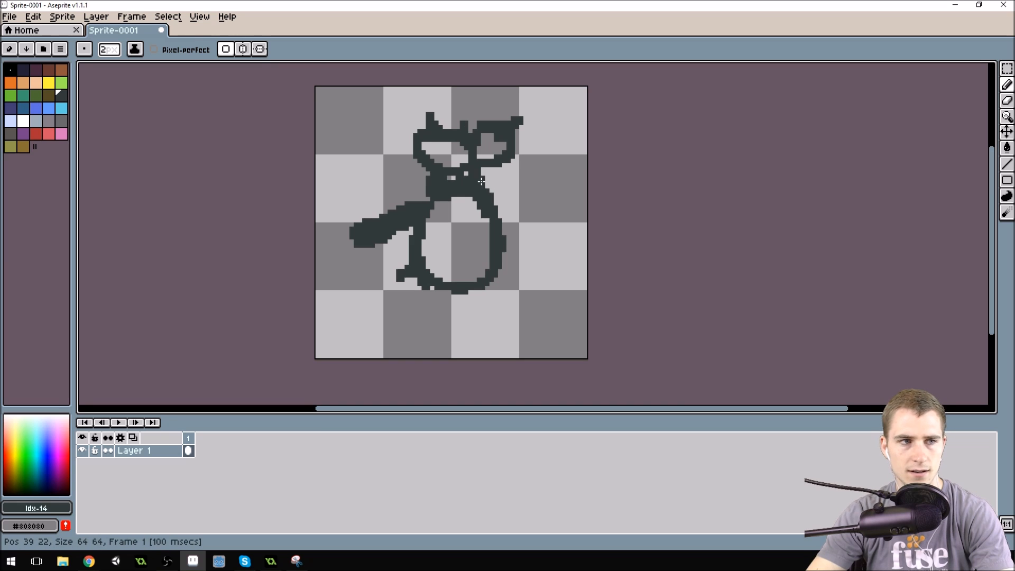
# Step: Sketch the bent right arm against the body and add rounded legs with pointed feet below it
pyautogui.moveTo(492, 193); pyautogui.dragTo(505, 193)
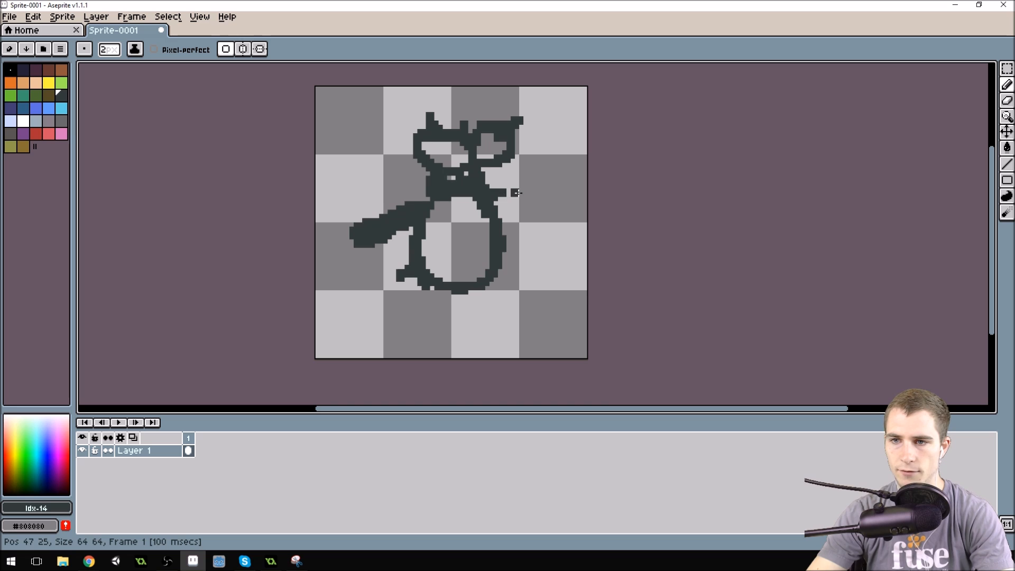
pyautogui.moveTo(508, 211)
pyautogui.mouseDown()
pyautogui.moveTo(519, 243)
pyautogui.moveTo(500, 248)
pyautogui.moveTo(492, 235)
pyautogui.moveTo(470, 253)
pyautogui.moveTo(479, 267)
pyautogui.moveTo(506, 258)
pyautogui.moveTo(524, 233)
pyautogui.moveTo(507, 278)
pyautogui.moveTo(519, 301)
pyautogui.moveTo(500, 313)
pyautogui.moveTo(473, 280)
pyautogui.mouseUp()
pyautogui.click(390, 288)
pyautogui.moveTo(406, 277)
pyautogui.mouseDown()
pyautogui.moveTo(396, 299)
pyautogui.moveTo(411, 306)
pyautogui.moveTo(443, 293)
pyautogui.moveTo(410, 307)
pyautogui.moveTo(403, 290)
pyautogui.moveTo(413, 266)
pyautogui.moveTo(402, 286)
pyautogui.mouseUp()
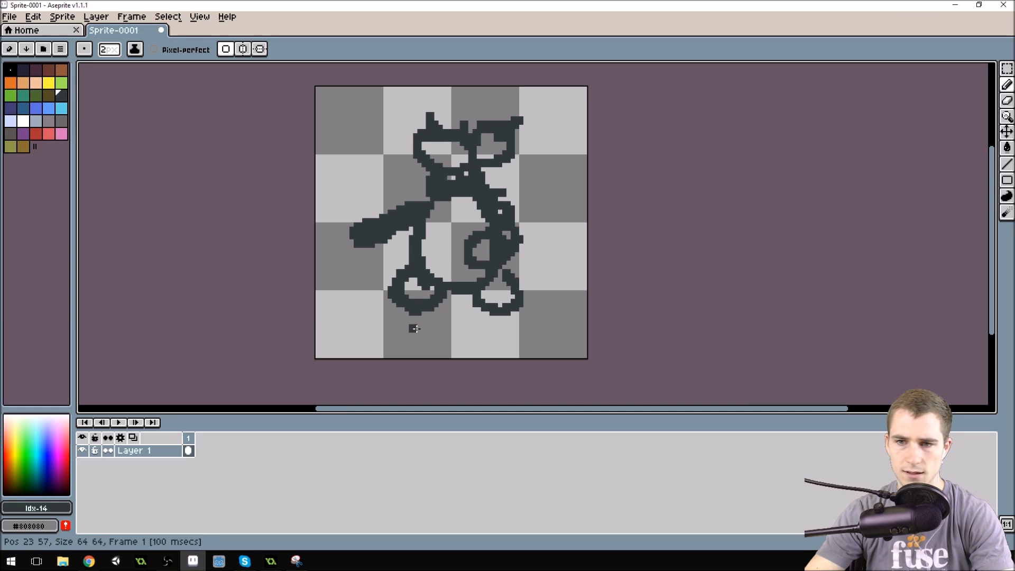
pyautogui.moveTo(394, 306)
pyautogui.mouseDown()
pyautogui.moveTo(410, 335)
pyautogui.moveTo(437, 323)
pyautogui.moveTo(431, 307)
pyautogui.moveTo(443, 300)
pyautogui.moveTo(489, 314)
pyautogui.moveTo(481, 324)
pyautogui.moveTo(512, 336)
pyautogui.moveTo(528, 328)
pyautogui.moveTo(542, 336)
pyautogui.moveTo(522, 307)
pyautogui.moveTo(526, 322)
pyautogui.moveTo(505, 341)
pyautogui.mouseUp()
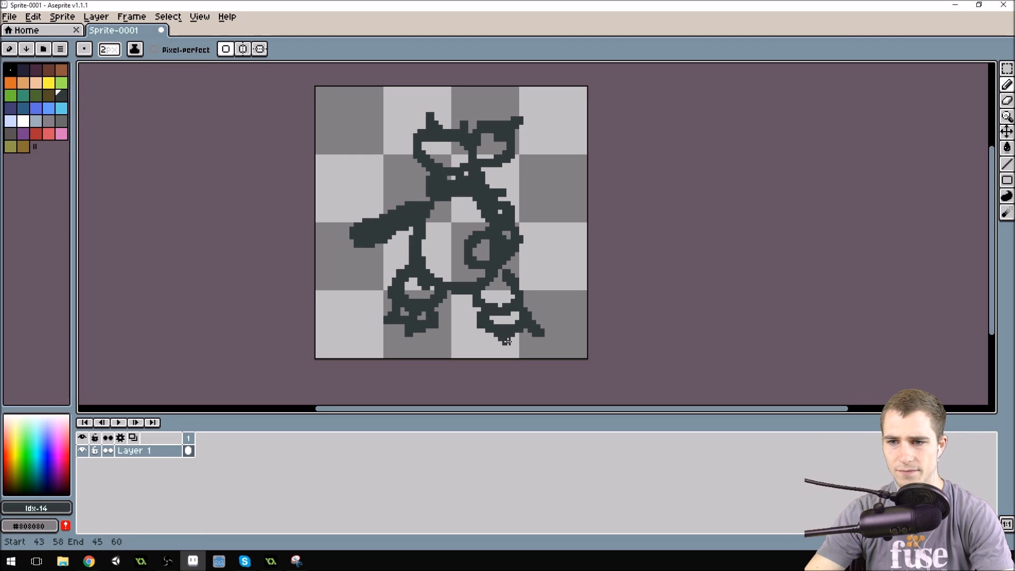
# Step: Pick the transparent color and trim the stray pixels around the tips of the right foot
pyautogui.keyDown('alt'); pyautogui.click(570, 320); pyautogui.keyUp('alt')
pyautogui.moveTo(550, 334); pyautogui.dragTo(505, 347)
pyautogui.click(536, 341)
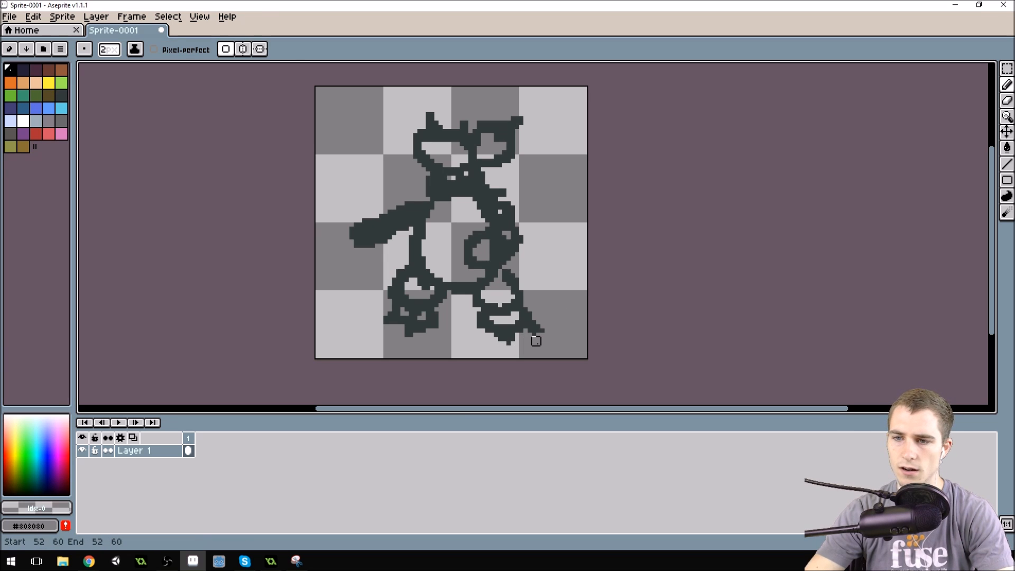
pyautogui.click(548, 332)
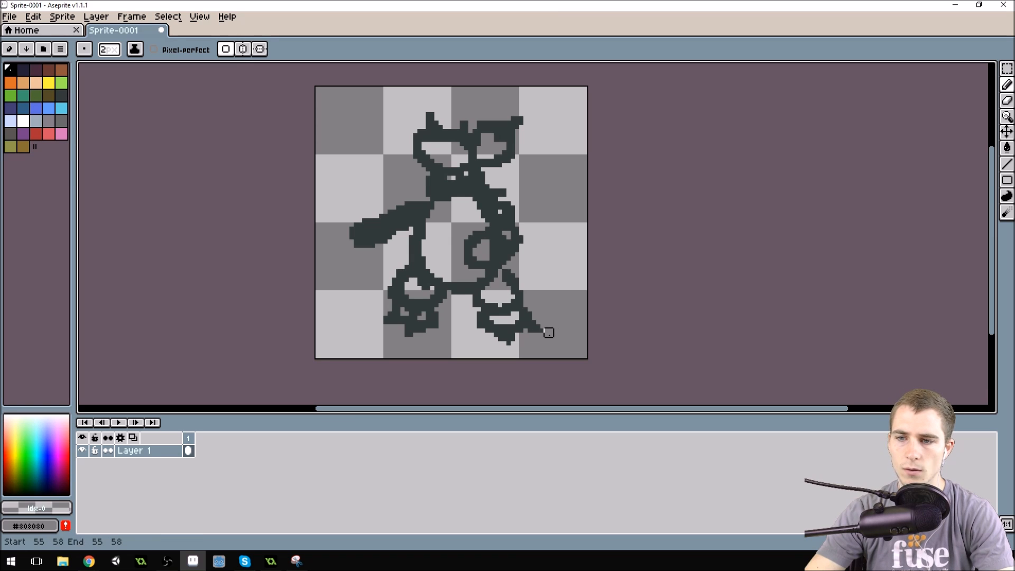
pyautogui.moveTo(544, 332); pyautogui.dragTo(542, 332)
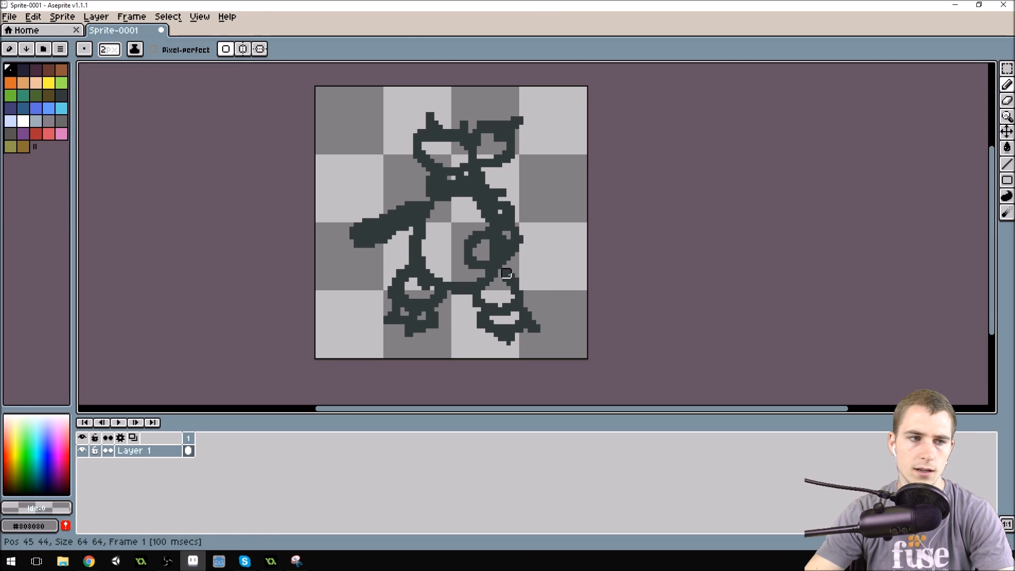
# Step: Close the top of the right leg in the dark color and move the right foot slightly up and left
pyautogui.keyDown('alt'); pyautogui.click(512, 283); pyautogui.keyUp('alt')
pyautogui.moveTo(508, 279); pyautogui.dragTo(501, 276)
pyautogui.press('m')
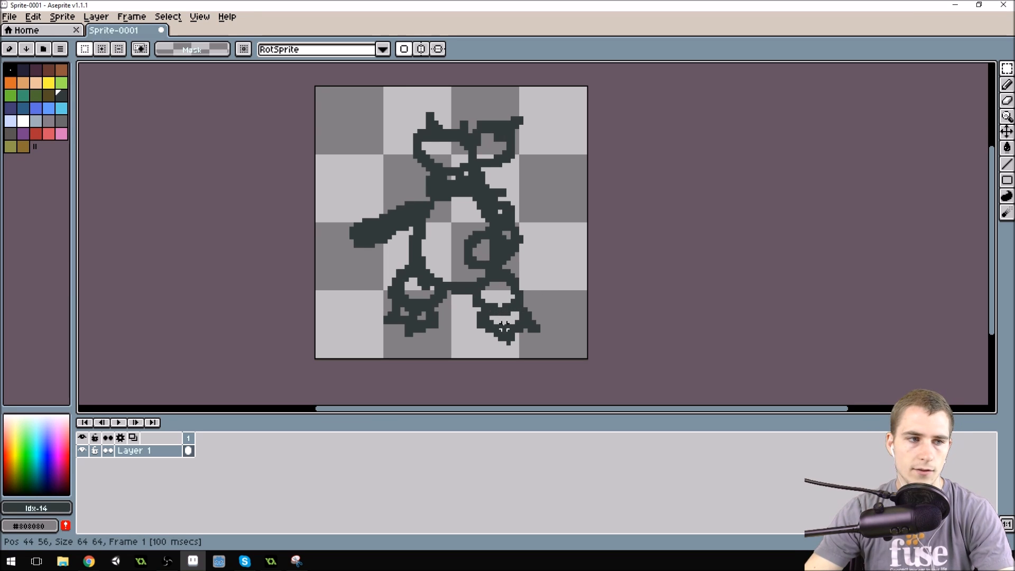
pyautogui.moveTo(464, 315); pyautogui.dragTo(528, 348)
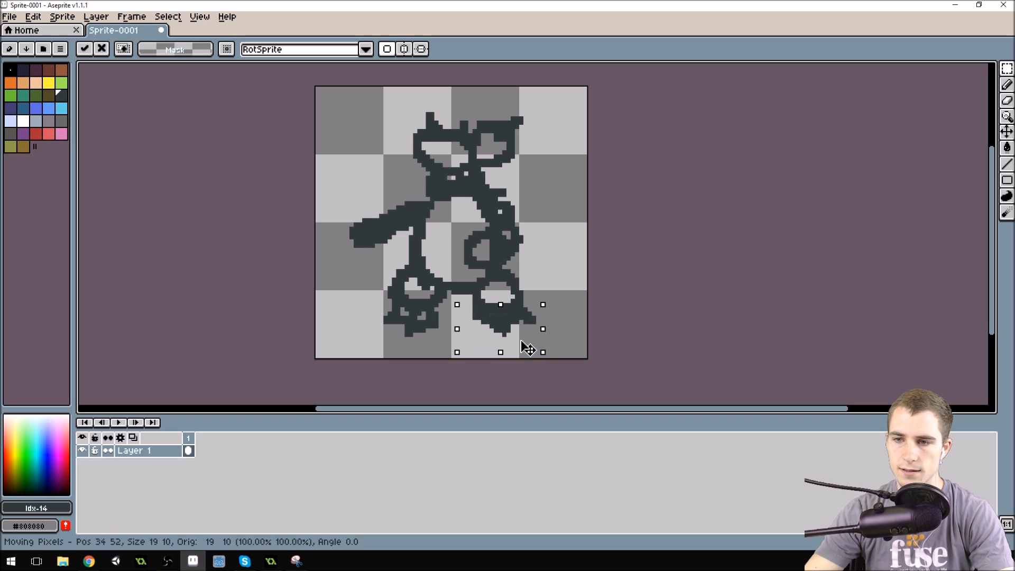
pyautogui.click(554, 290)
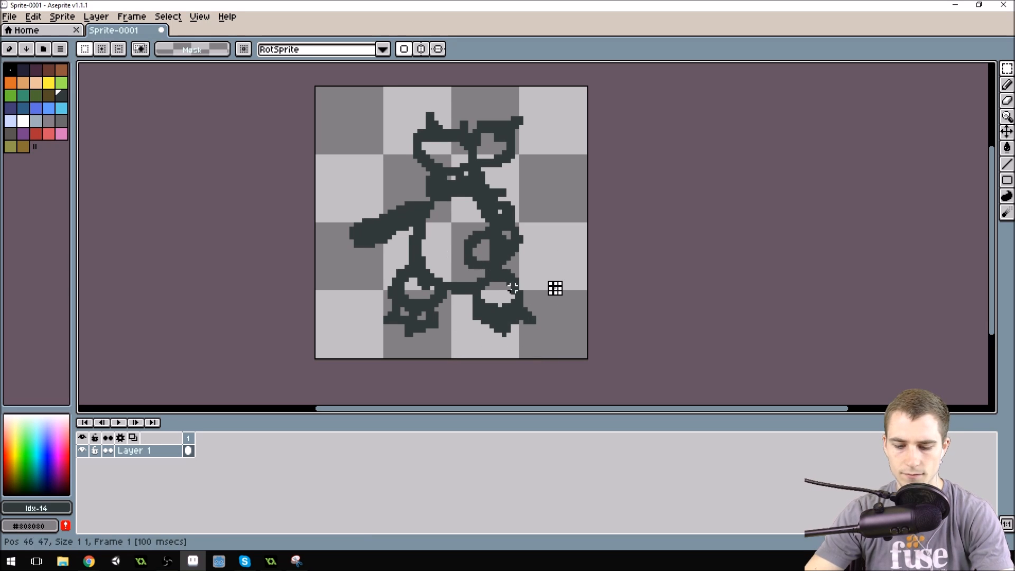
# Step: Thicken the hip line between the legs and fill out the right shoulder and neck with the Pencil
pyautogui.press('b')
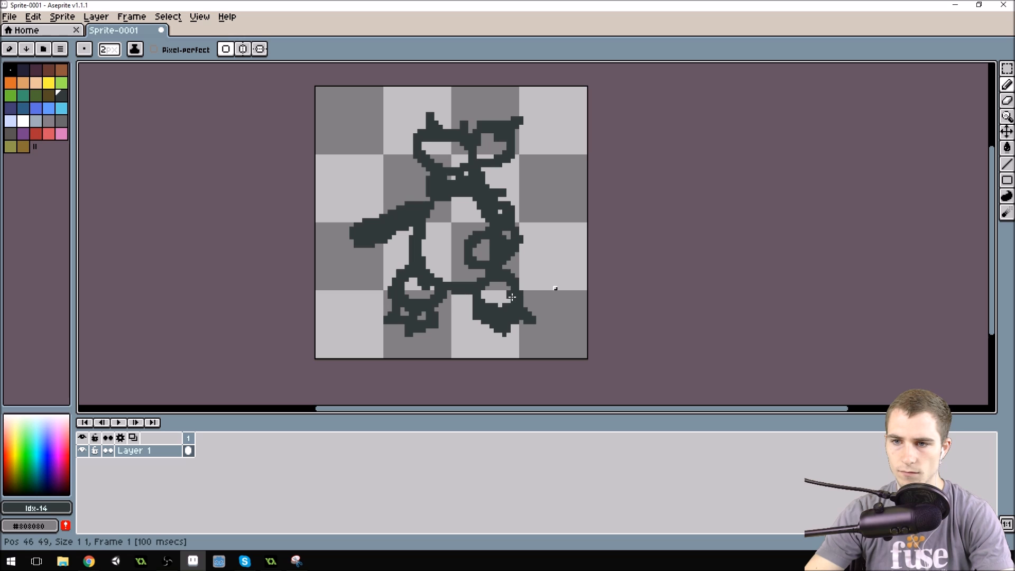
pyautogui.click(477, 299)
pyautogui.moveTo(454, 297); pyautogui.dragTo(436, 302)
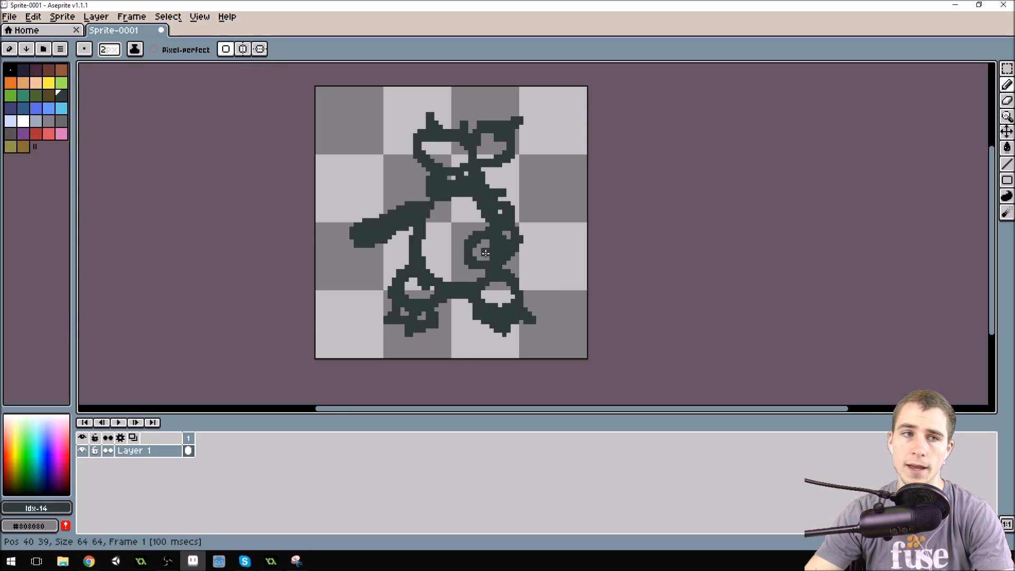
pyautogui.click(503, 202)
pyautogui.moveTo(512, 219); pyautogui.dragTo(505, 201)
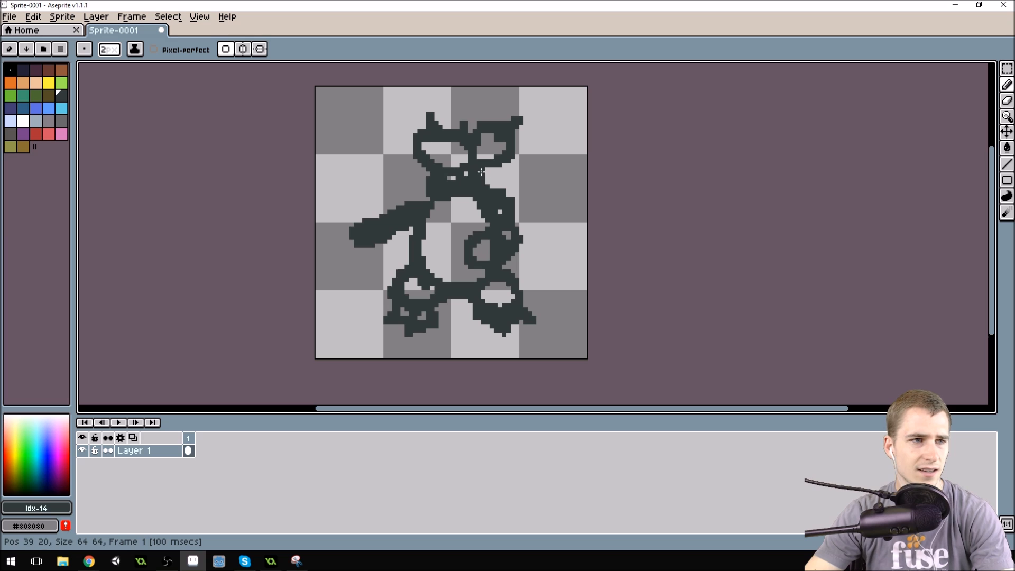
pyautogui.moveTo(487, 174); pyautogui.dragTo(495, 199)
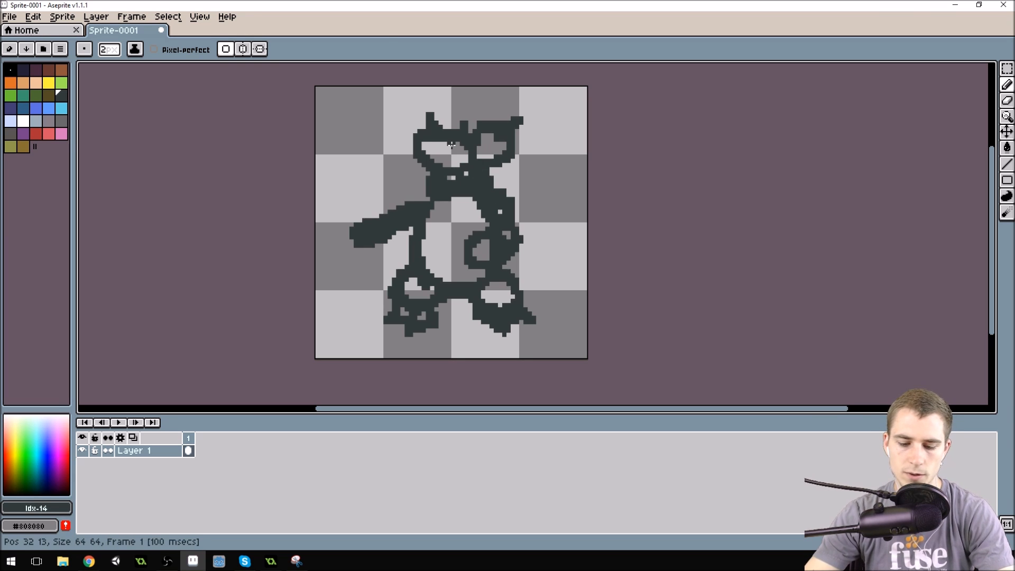
# Step: Select the whole head and move it 2 pixels down and 2 pixels left, closer to the body
pyautogui.press('m')
pyautogui.moveTo(396, 91); pyautogui.dragTo(532, 174)
pyautogui.moveTo(487, 145); pyautogui.dragTo(487, 162)
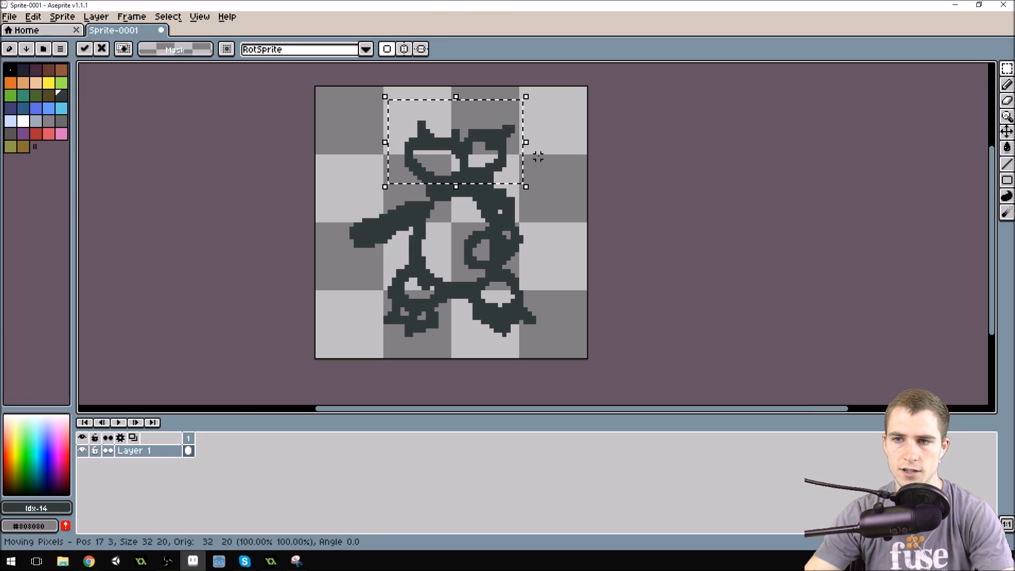
pyautogui.click(537, 157)
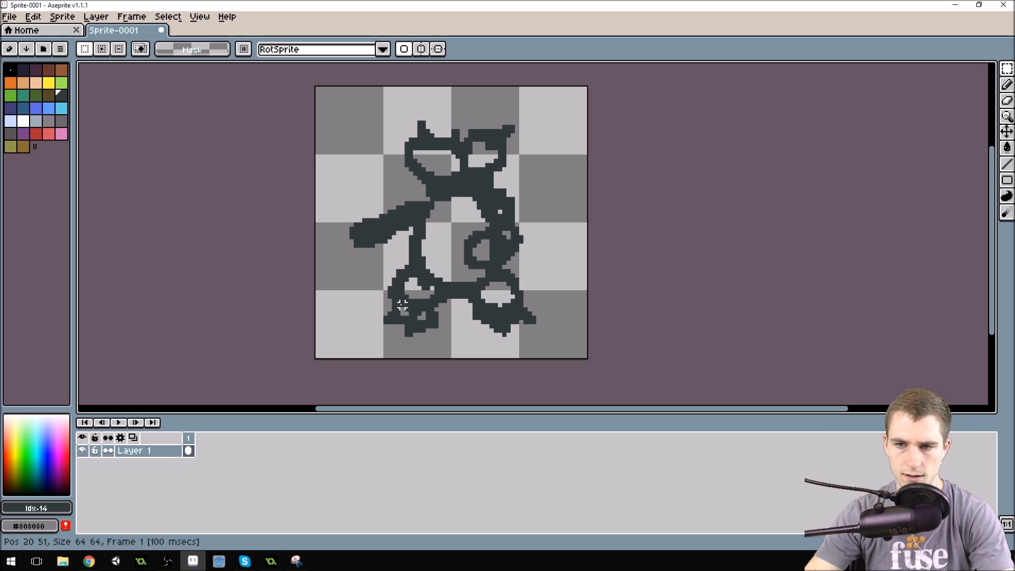
# Step: Draw a spiky dark shape with raised tips extending outward from the left leg with the Pencil
pyautogui.press('b')
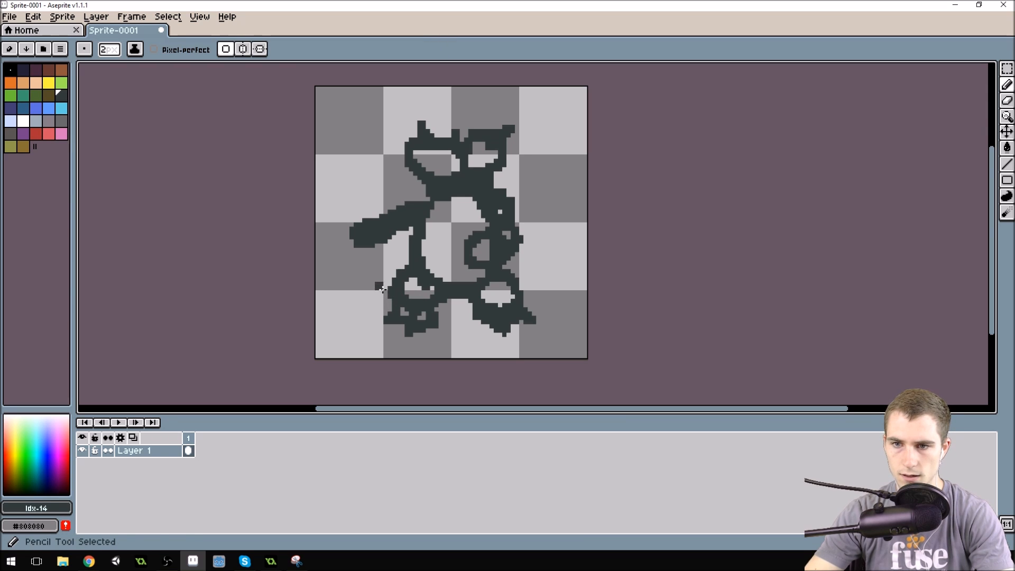
pyautogui.moveTo(389, 293)
pyautogui.mouseDown()
pyautogui.moveTo(385, 279)
pyautogui.moveTo(361, 296)
pyautogui.moveTo(385, 305)
pyautogui.moveTo(355, 288)
pyautogui.mouseUp()
pyautogui.click(385, 305)
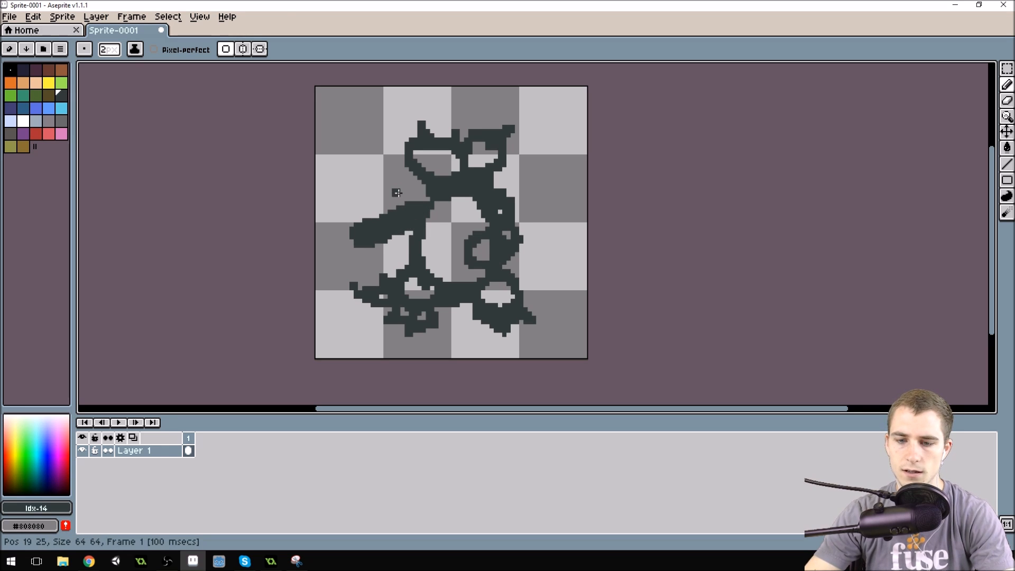
# Step: Try a bump on top of the left arm, remove it, and thicken the arm's underside instead
pyautogui.moveTo(399, 195); pyautogui.dragTo(388, 208)
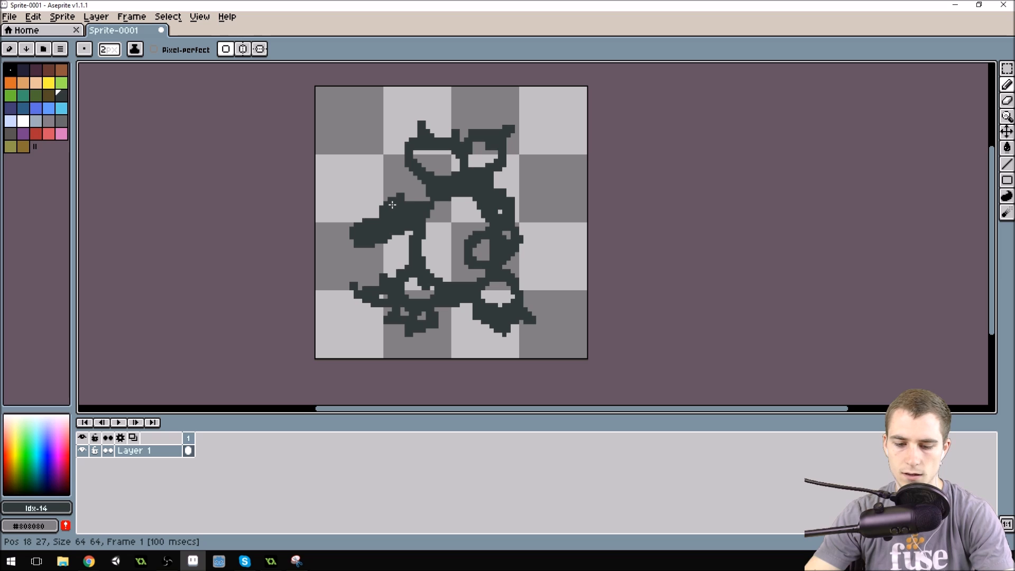
pyautogui.press('e')
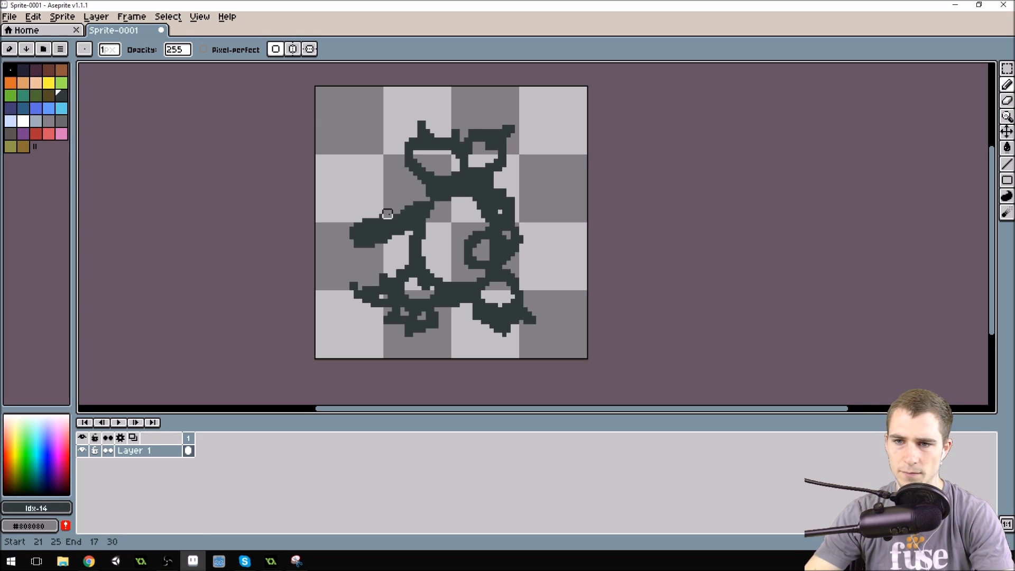
pyautogui.press('b')
pyautogui.moveTo(385, 244)
pyautogui.mouseDown()
pyautogui.moveTo(357, 248)
pyautogui.moveTo(384, 250)
pyautogui.mouseUp()
# Step: Select the end of the outstretched left arm and move it 2 pixels right toward the body
pyautogui.press('w')
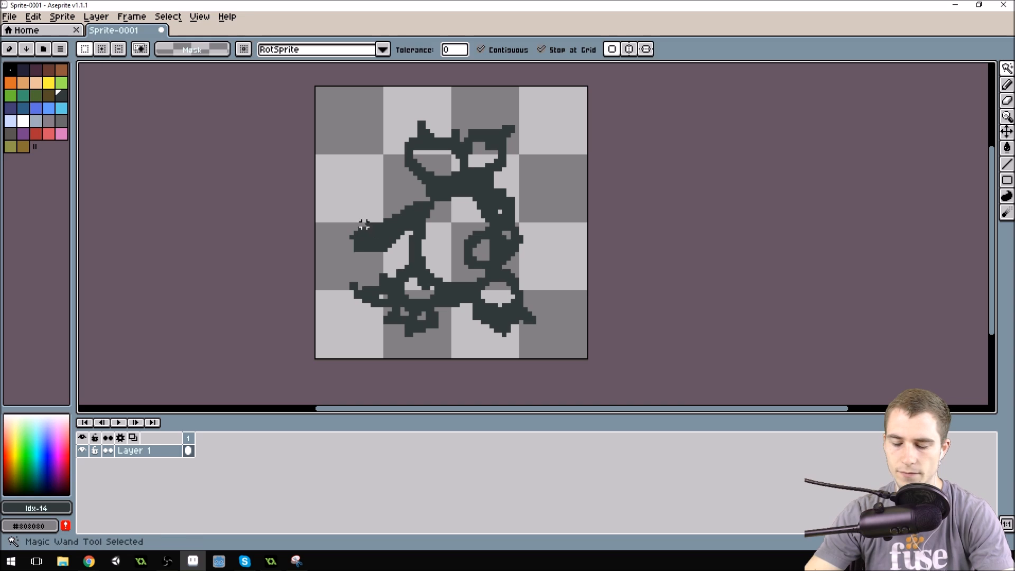
pyautogui.press('m')
pyautogui.moveTo(342, 203); pyautogui.dragTo(406, 258)
pyautogui.moveTo(397, 246); pyautogui.dragTo(406, 246)
pyautogui.click(546, 203)
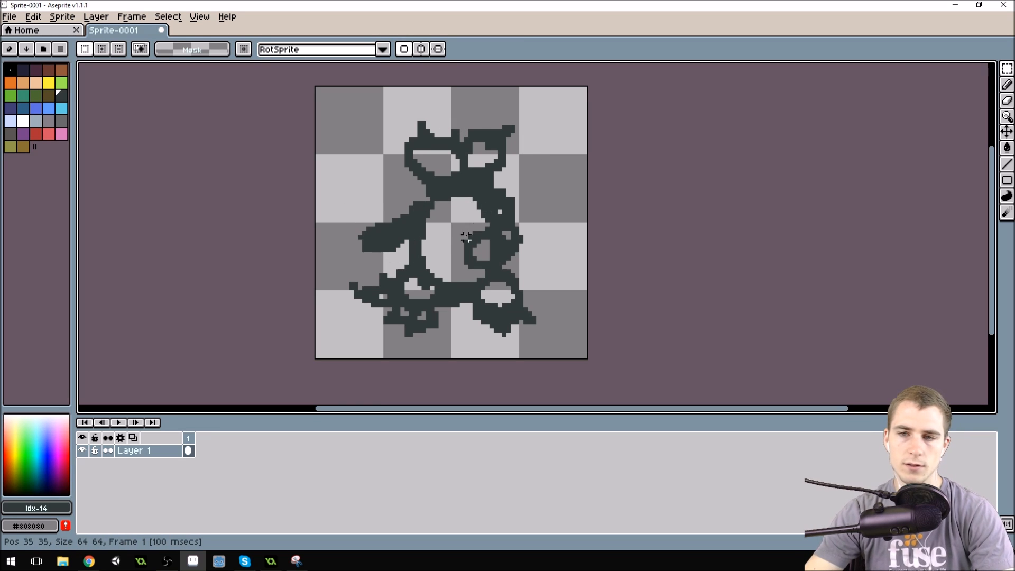
# Step: Thicken the neck and left shoulder in the dark color down into the top of the chest
pyautogui.press('b')
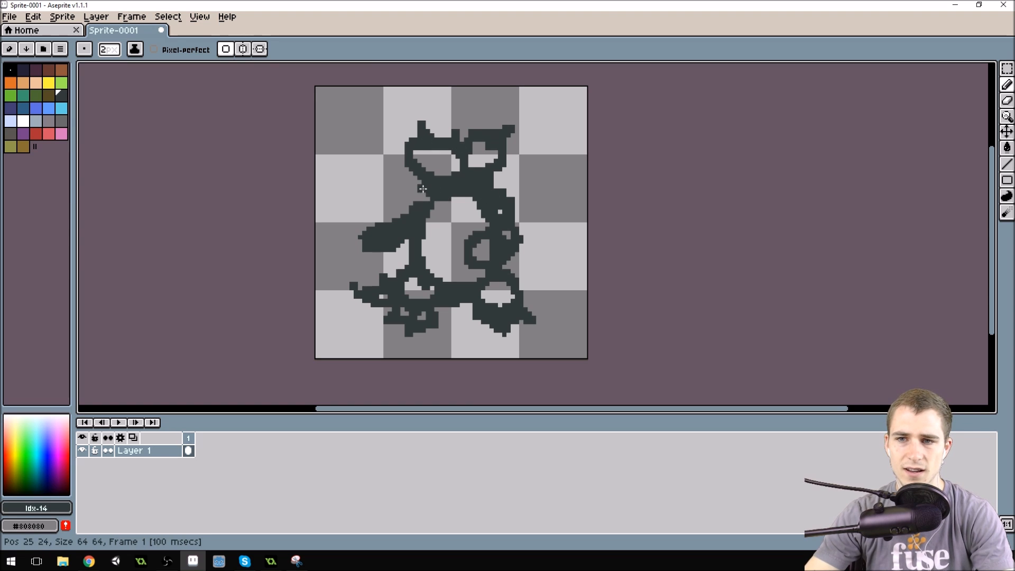
pyautogui.moveTo(427, 188)
pyautogui.mouseDown()
pyautogui.moveTo(422, 201)
pyautogui.moveTo(456, 200)
pyautogui.mouseUp()
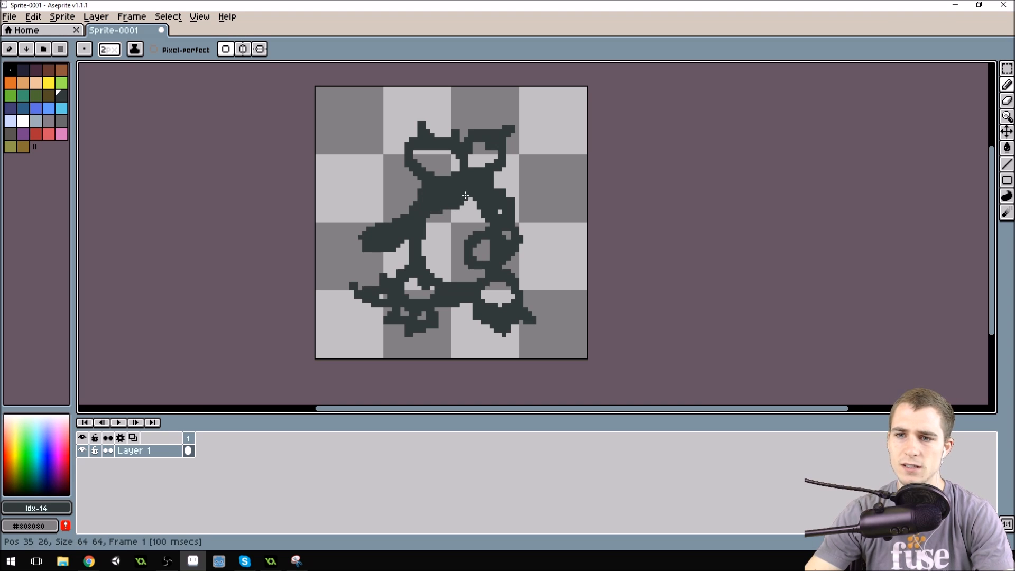
pyautogui.scroll(-2, 466, 242)
pyautogui.scroll(4, 450, 275)
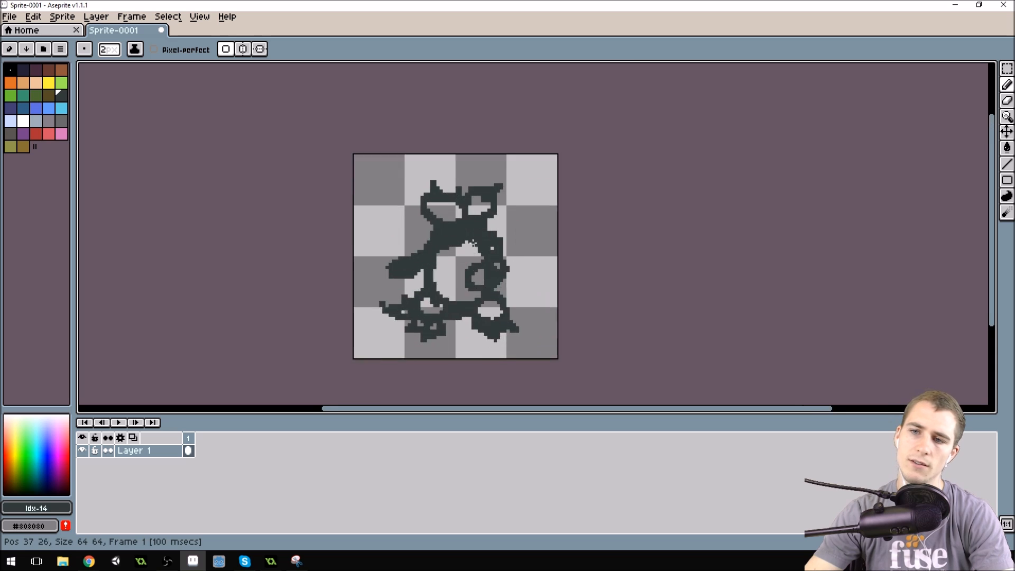
pyautogui.scroll(-2, 437, 305)
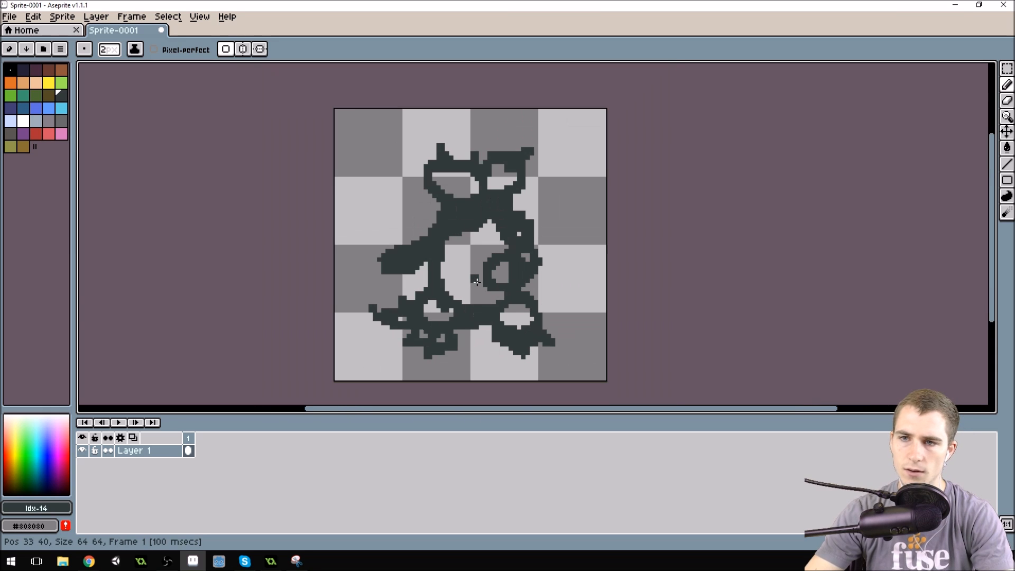
# Step: Pick the dark blue palette color Idx-16 and paint both thighs with it
pyautogui.moveTo(470, 275); pyautogui.dragTo(483, 281)
pyautogui.scroll(1, 483, 280)
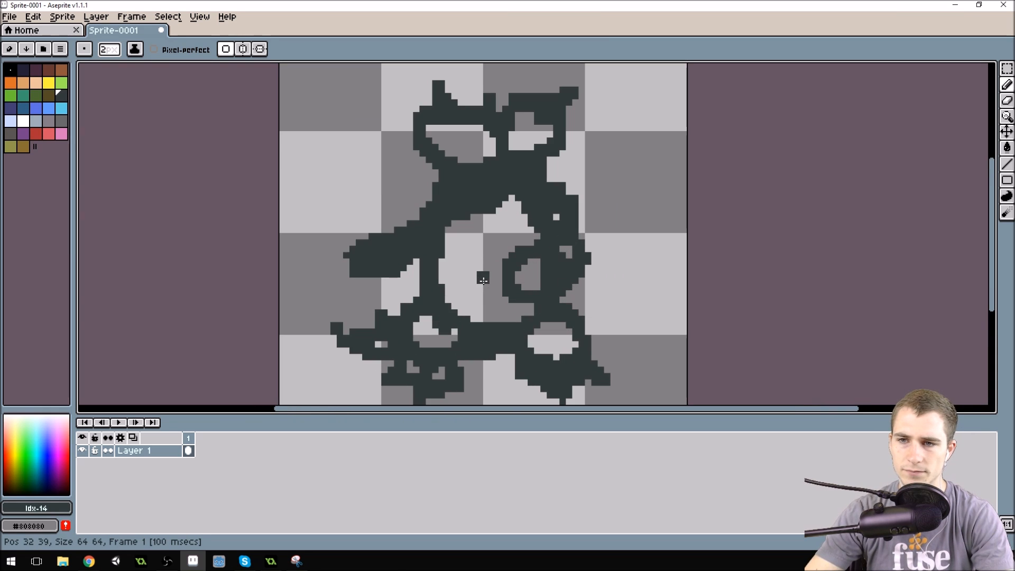
pyautogui.click(26, 111)
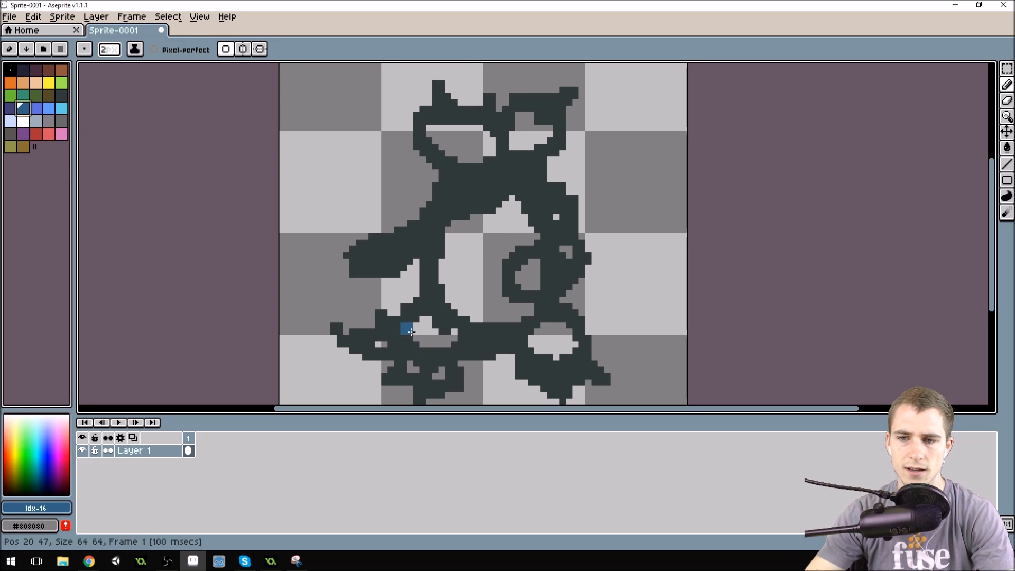
pyautogui.moveTo(434, 301)
pyautogui.mouseDown()
pyautogui.moveTo(405, 323)
pyautogui.moveTo(422, 303)
pyautogui.moveTo(405, 327)
pyautogui.moveTo(410, 343)
pyautogui.moveTo(432, 315)
pyautogui.moveTo(413, 334)
pyautogui.moveTo(449, 332)
pyautogui.moveTo(427, 342)
pyautogui.moveTo(454, 330)
pyautogui.mouseUp()
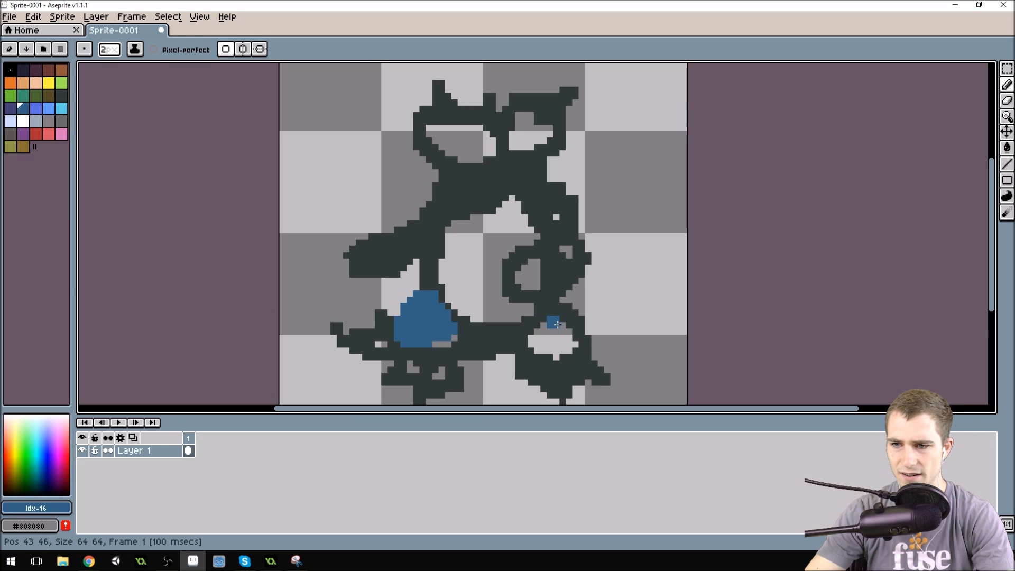
pyautogui.moveTo(553, 318)
pyautogui.mouseDown()
pyautogui.moveTo(548, 345)
pyautogui.moveTo(566, 329)
pyautogui.moveTo(570, 343)
pyautogui.moveTo(562, 316)
pyautogui.moveTo(570, 321)
pyautogui.moveTo(567, 339)
pyautogui.moveTo(576, 337)
pyautogui.moveTo(534, 341)
pyautogui.mouseUp()
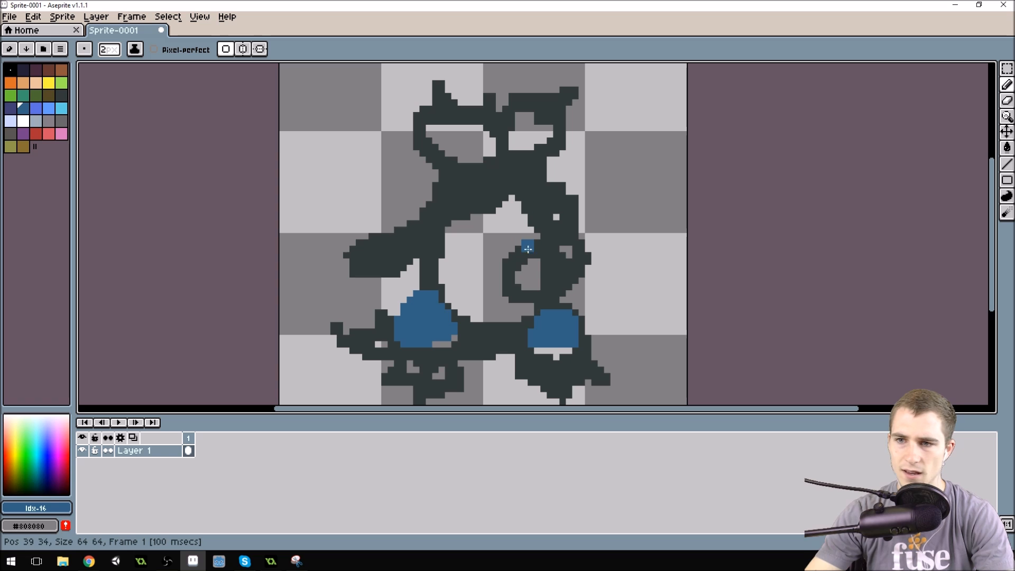
# Step: Paint the bent right arm and its shoulder blue, and add a blue patch at the left side of the chest
pyautogui.moveTo(555, 255)
pyautogui.mouseDown()
pyautogui.moveTo(515, 271)
pyautogui.moveTo(517, 287)
pyautogui.moveTo(530, 292)
pyautogui.moveTo(554, 275)
pyautogui.mouseUp()
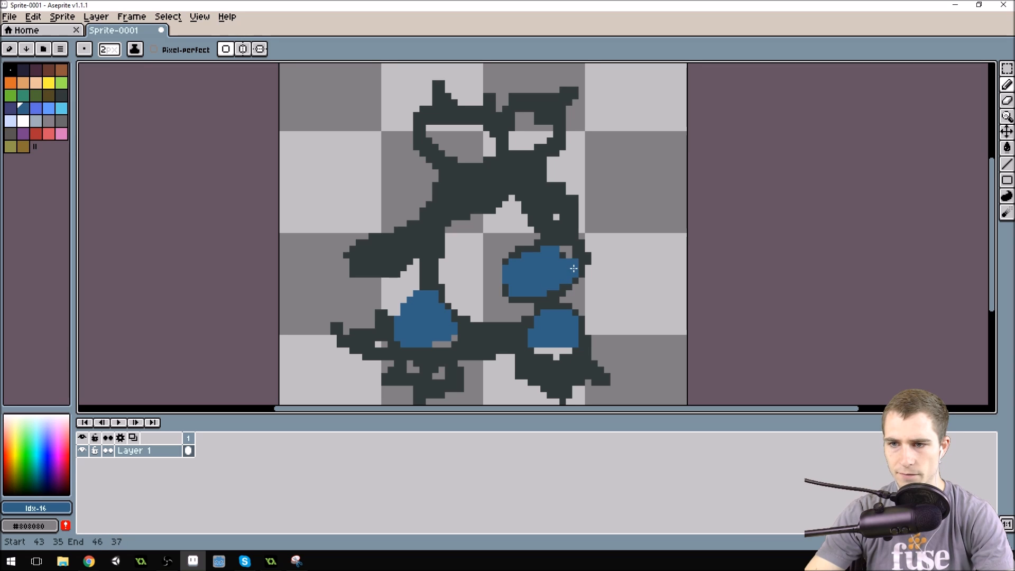
pyautogui.moveTo(575, 258)
pyautogui.mouseDown()
pyautogui.moveTo(560, 203)
pyautogui.moveTo(545, 196)
pyautogui.moveTo(533, 208)
pyautogui.moveTo(552, 219)
pyautogui.moveTo(567, 204)
pyautogui.moveTo(552, 197)
pyautogui.moveTo(536, 211)
pyautogui.moveTo(547, 223)
pyautogui.moveTo(552, 197)
pyautogui.mouseUp()
pyautogui.click(566, 239)
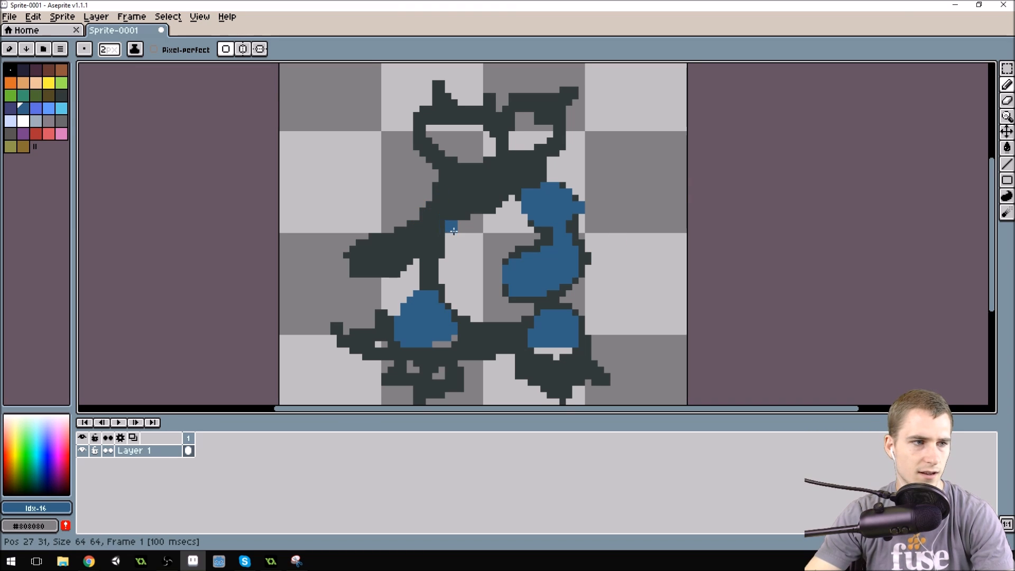
pyautogui.moveTo(448, 219)
pyautogui.mouseDown()
pyautogui.moveTo(435, 224)
pyautogui.moveTo(453, 238)
pyautogui.moveTo(454, 225)
pyautogui.moveTo(451, 258)
pyautogui.moveTo(472, 239)
pyautogui.moveTo(460, 266)
pyautogui.mouseUp()
pyautogui.keyDown('alt'); pyautogui.click(491, 231); pyautogui.keyUp('alt')
pyautogui.keyDown('alt'); pyautogui.click(458, 242); pyautogui.keyUp('alt')
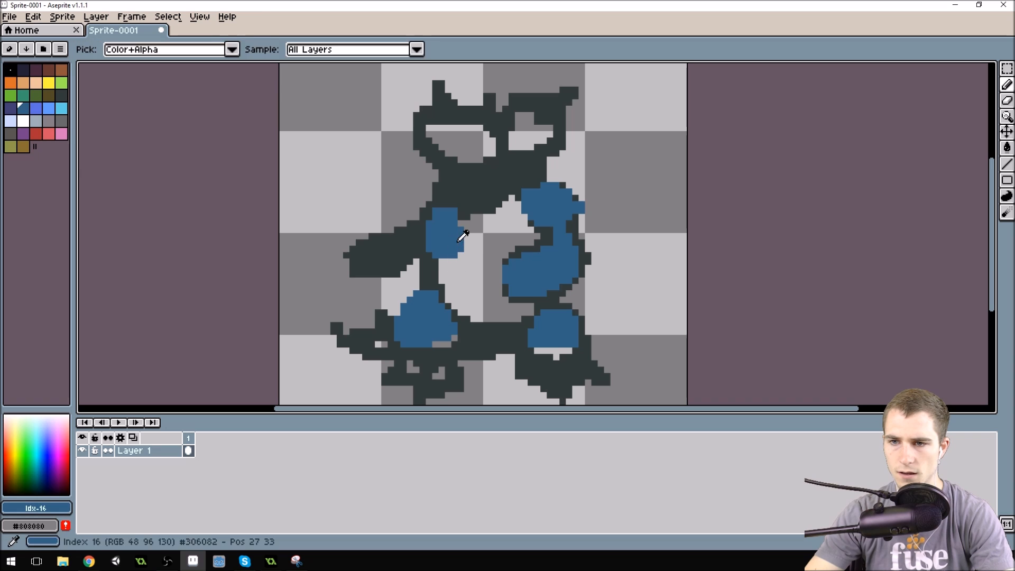
# Step: Sample the dark color and fill the chest area beside the bent right forearm
pyautogui.click(489, 239)
pyautogui.keyDown('alt'); pyautogui.click(493, 197); pyautogui.keyUp('alt')
pyautogui.moveTo(499, 242)
pyautogui.mouseDown()
pyautogui.moveTo(521, 223)
pyautogui.moveTo(523, 237)
pyautogui.moveTo(537, 240)
pyautogui.moveTo(500, 265)
pyautogui.mouseUp()
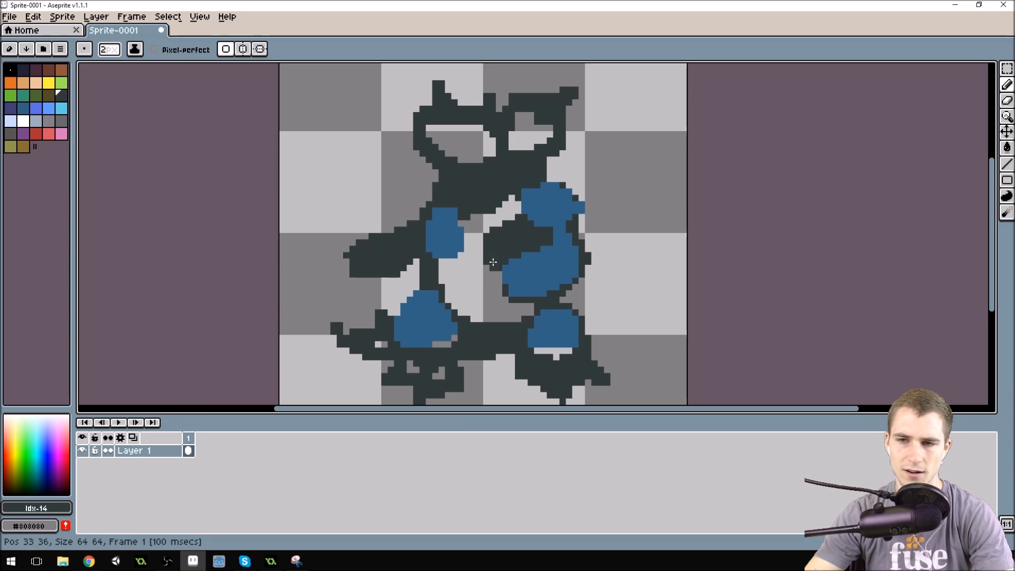
# Step: Sample the blue and paint a band across the lower belly between the two thighs
pyautogui.keyDown('alt'); pyautogui.click(441, 254); pyautogui.keyUp('alt')
pyautogui.moveTo(447, 280)
pyautogui.mouseDown()
pyautogui.moveTo(461, 304)
pyautogui.moveTo(457, 287)
pyautogui.moveTo(498, 301)
pyautogui.moveTo(473, 312)
pyautogui.mouseUp()
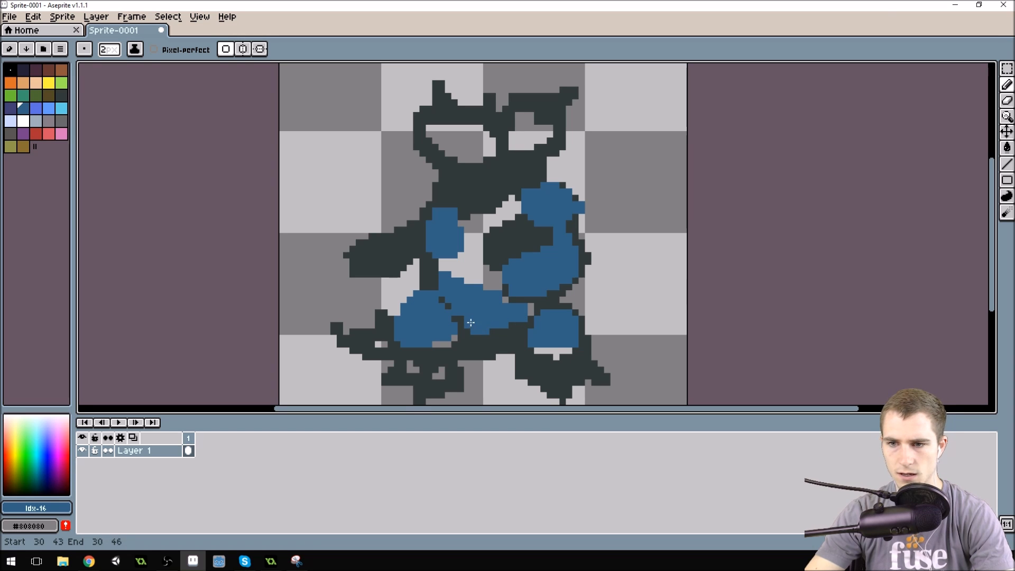
pyautogui.moveTo(507, 330); pyautogui.dragTo(492, 329)
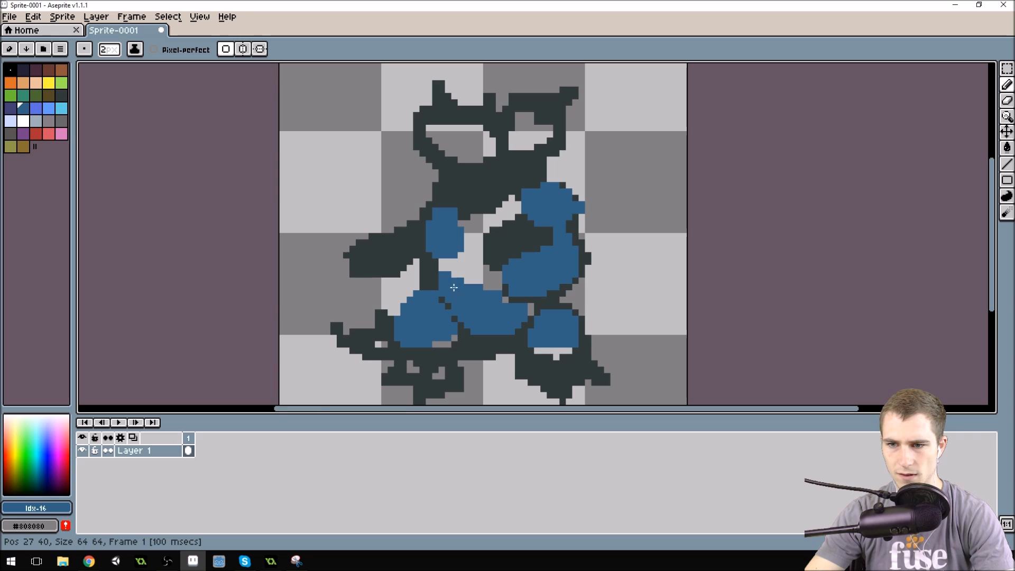
# Step: Paint a blue patch on the left side of the neck just below the head
pyautogui.scroll(-2, 473, 237)
pyautogui.scroll(1, 475, 240)
pyautogui.scroll(1, 478, 242)
pyautogui.click(478, 242)
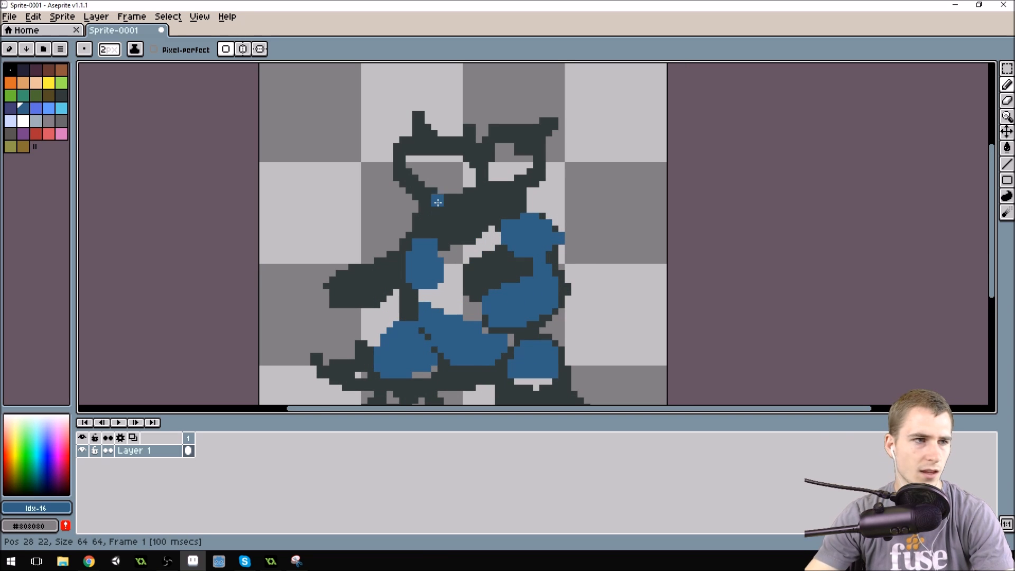
pyautogui.click(425, 215)
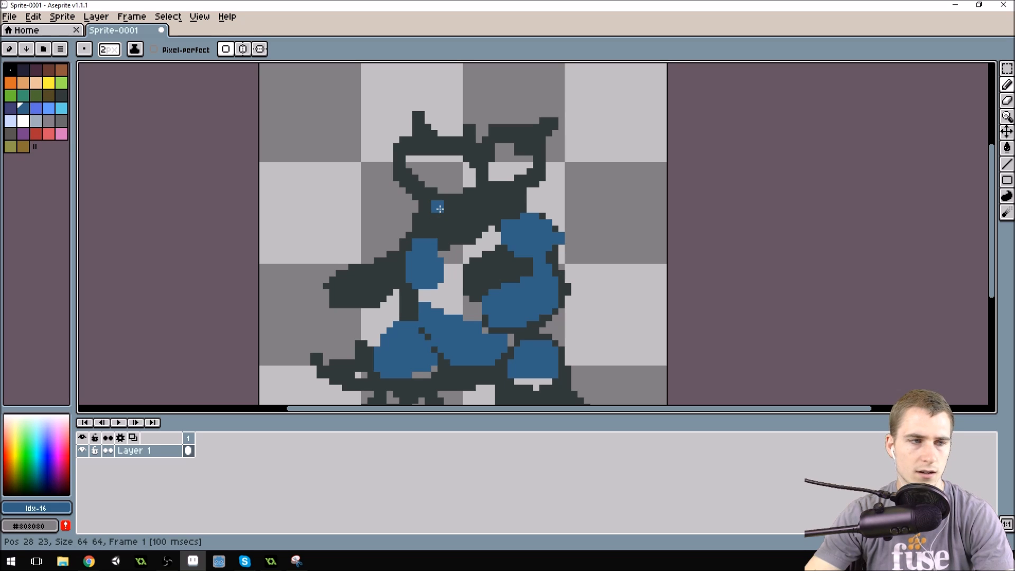
pyautogui.moveTo(433, 208)
pyautogui.mouseDown()
pyautogui.moveTo(437, 224)
pyautogui.moveTo(458, 218)
pyautogui.mouseUp()
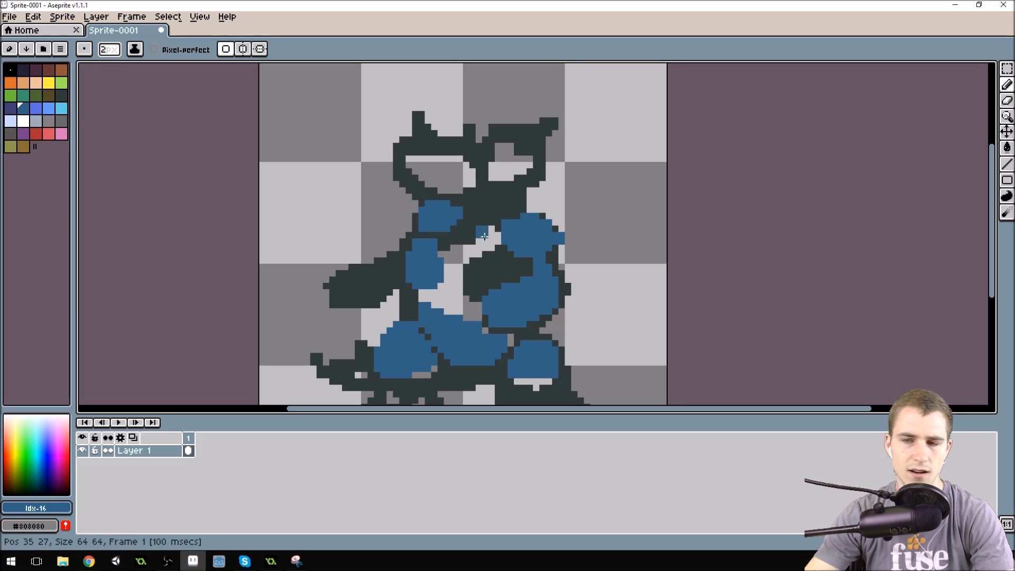
# Step: Pick the light red color Idx-28 and paint an open mouth from the left side of the head down over the neck patch
pyautogui.click(51, 137)
pyautogui.moveTo(433, 208)
pyautogui.mouseDown()
pyautogui.moveTo(426, 224)
pyautogui.moveTo(449, 215)
pyautogui.mouseUp()
pyautogui.moveTo(447, 202); pyautogui.dragTo(439, 197)
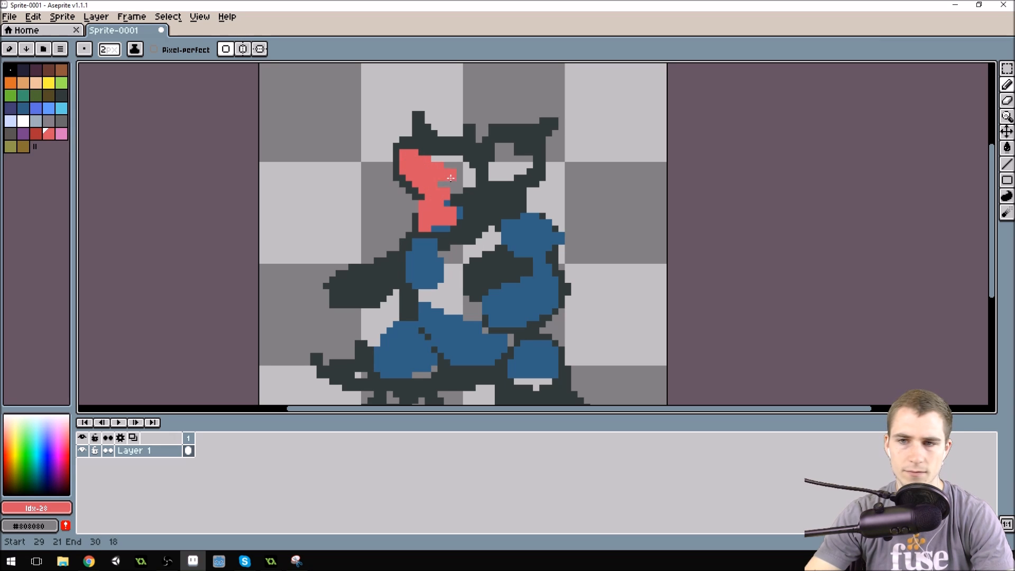
# Step: Fill the head above the mouth with the sampled dark color and extend the mouth's red over the leftover blue
pyautogui.keyDown('alt'); pyautogui.click(421, 144); pyautogui.keyUp('alt')
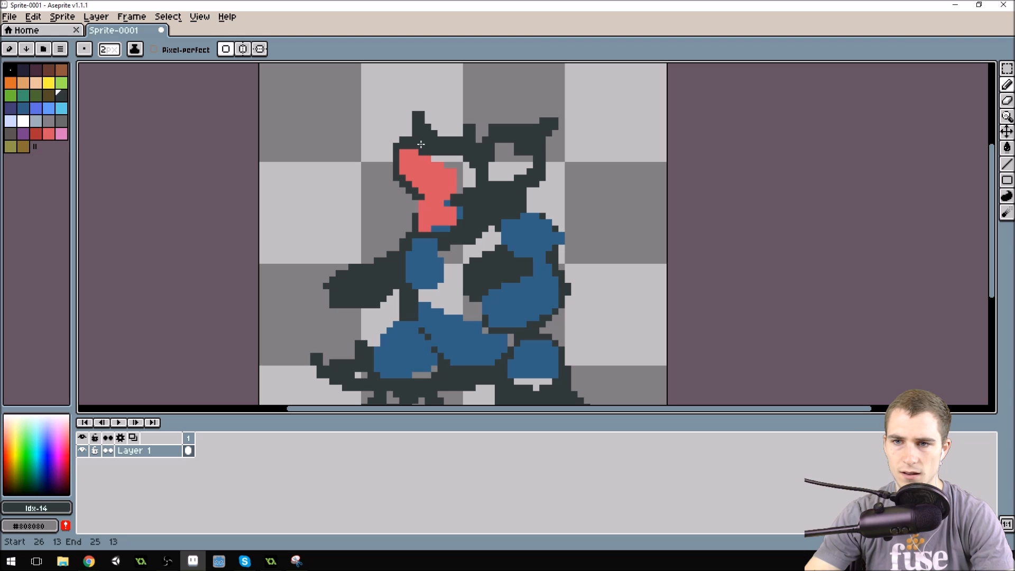
pyautogui.click(406, 151)
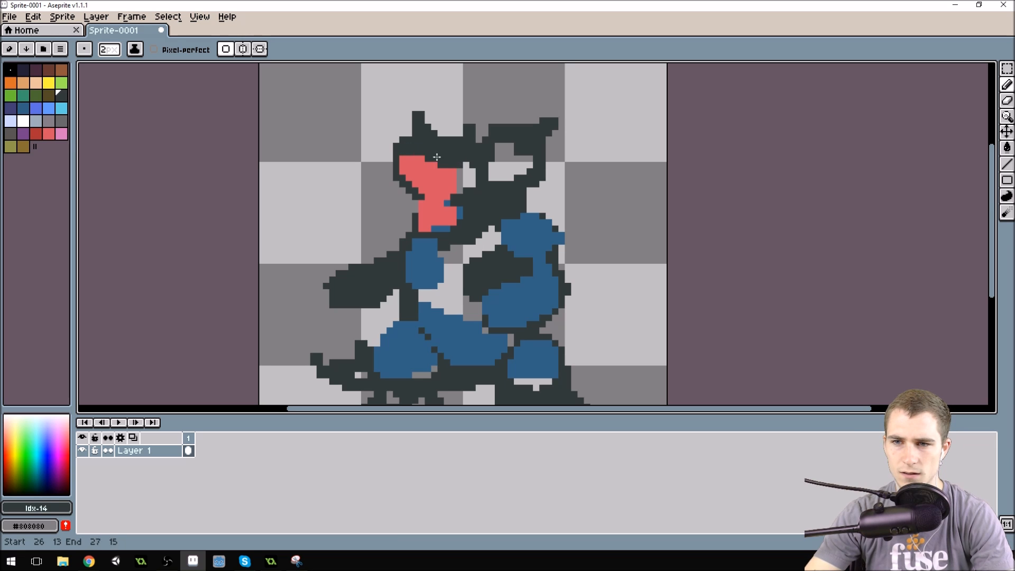
pyautogui.click(466, 167)
pyautogui.keyDown('alt'); pyautogui.click(449, 202); pyautogui.keyUp('alt')
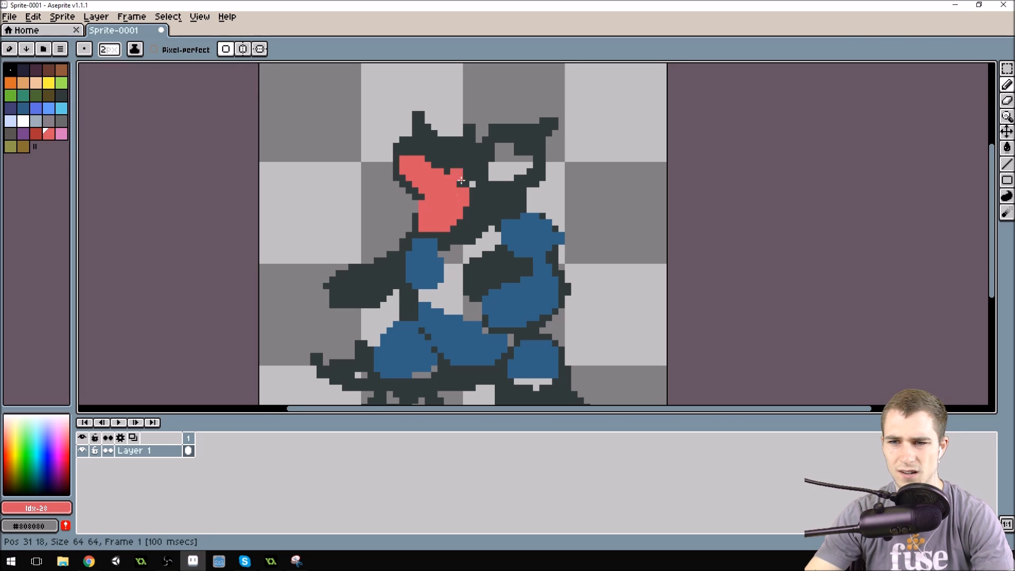
# Step: Sample the dark color, fill in part of the head's right opening, and thicken the right ear above it
pyautogui.scroll(-6, 450, 216)
pyautogui.scroll(4, 470, 193)
pyautogui.scroll(-2, 388, 187)
pyautogui.scroll(5, 387, 187)
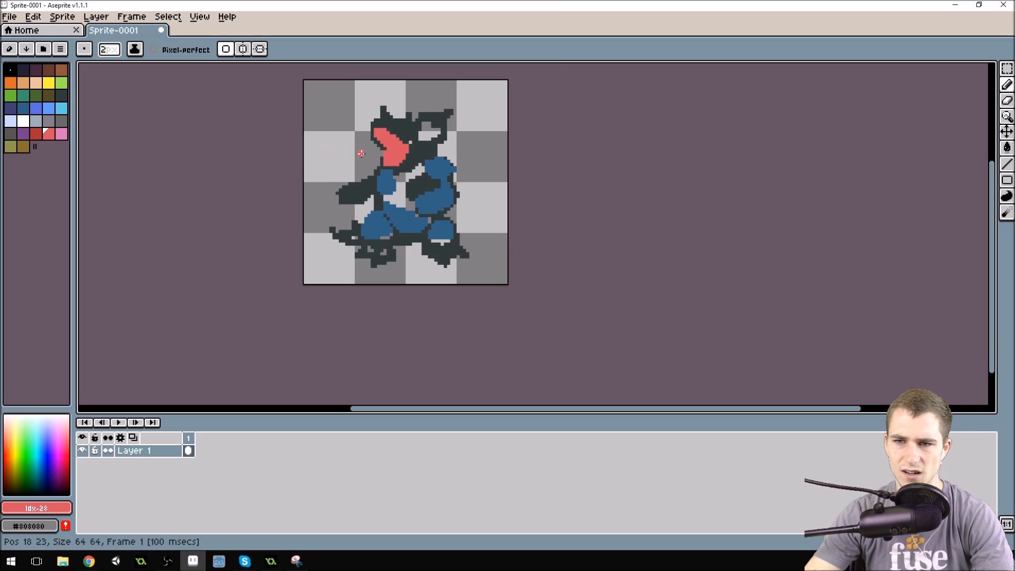
pyautogui.keyDown('alt'); pyautogui.click(476, 146); pyautogui.keyUp('alt')
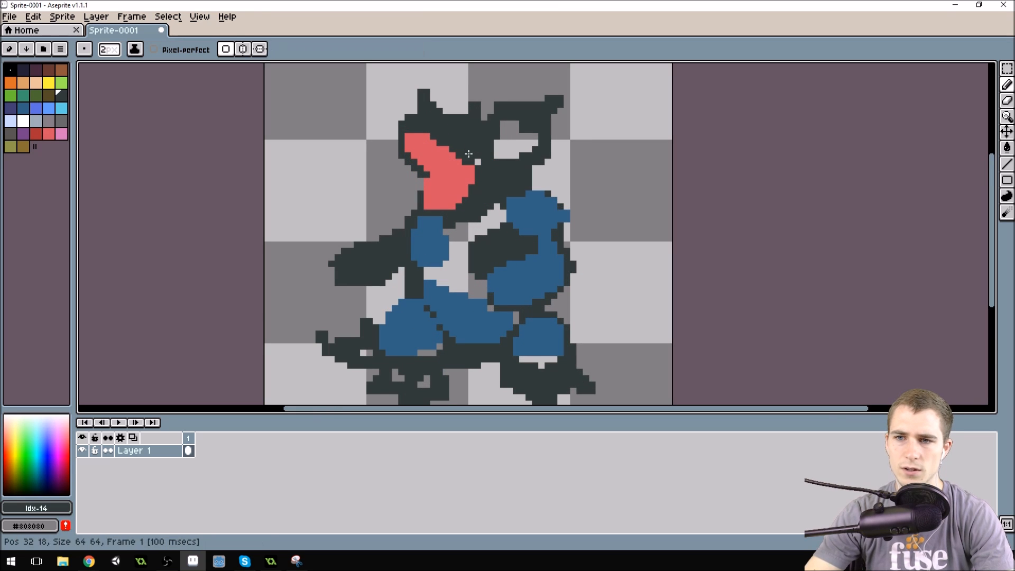
pyautogui.click(513, 148)
pyautogui.moveTo(491, 148); pyautogui.dragTo(515, 161)
pyautogui.moveTo(529, 105)
pyautogui.mouseDown()
pyautogui.moveTo(560, 175)
pyautogui.moveTo(550, 138)
pyautogui.mouseUp()
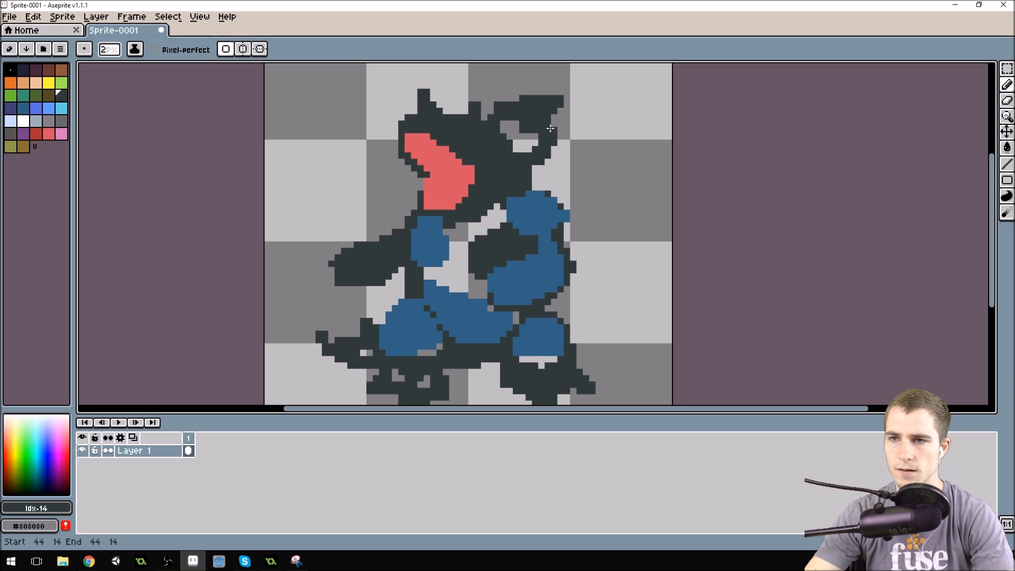
# Step: Trim the upper edge of the blue patch on the left side of the chest with the dark color
pyautogui.scroll(-2, 550, 133)
pyautogui.scroll(1, 582, 136)
pyautogui.scroll(-1, 617, 142)
pyautogui.scroll(1, 618, 142)
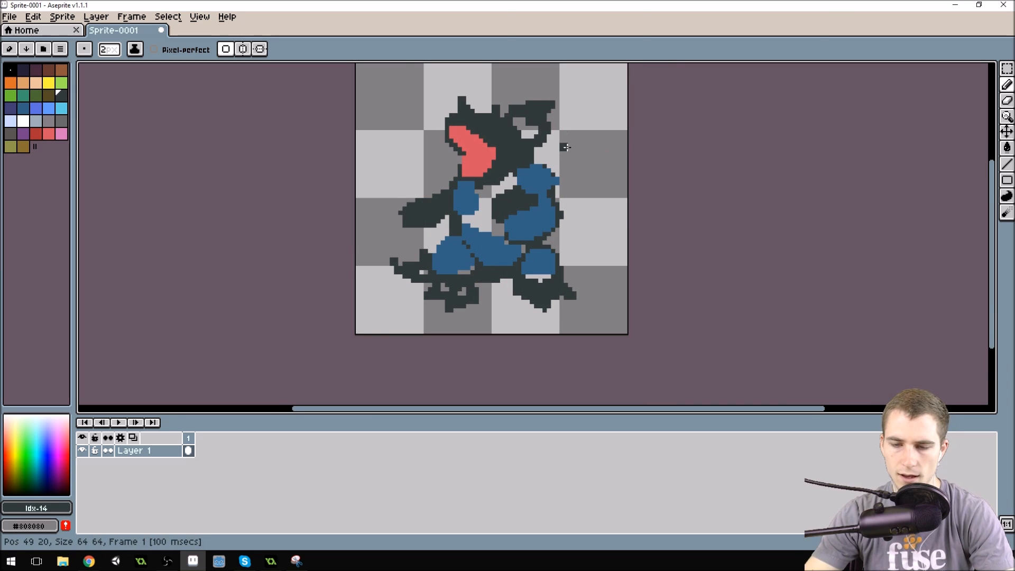
pyautogui.scroll(1, 551, 173)
pyautogui.press('i')
pyautogui.press('b')
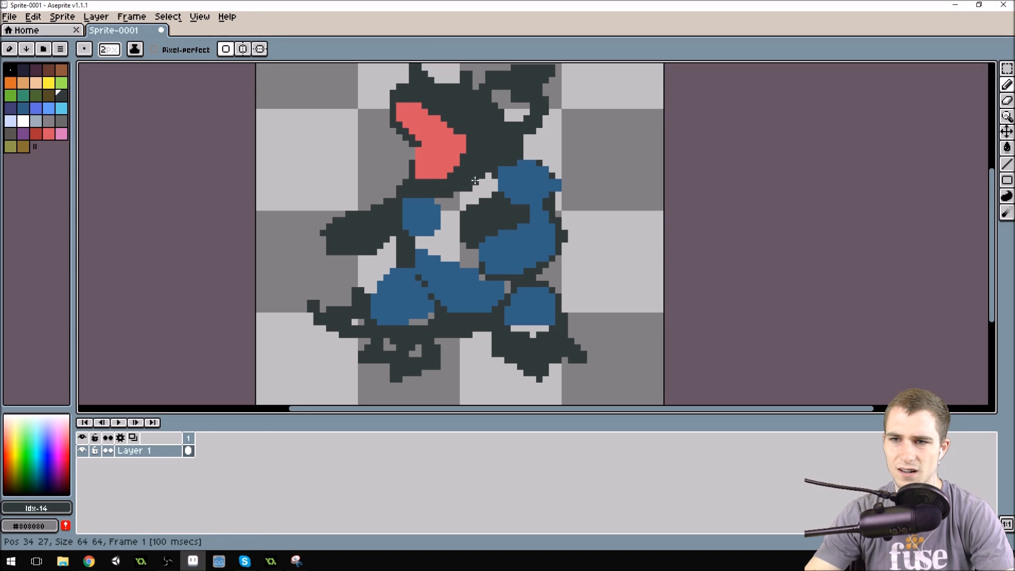
pyautogui.scroll(-1, 512, 151)
pyautogui.scroll(1, 544, 131)
pyautogui.press('i')
pyautogui.press('b')
pyautogui.scroll(1, 443, 197)
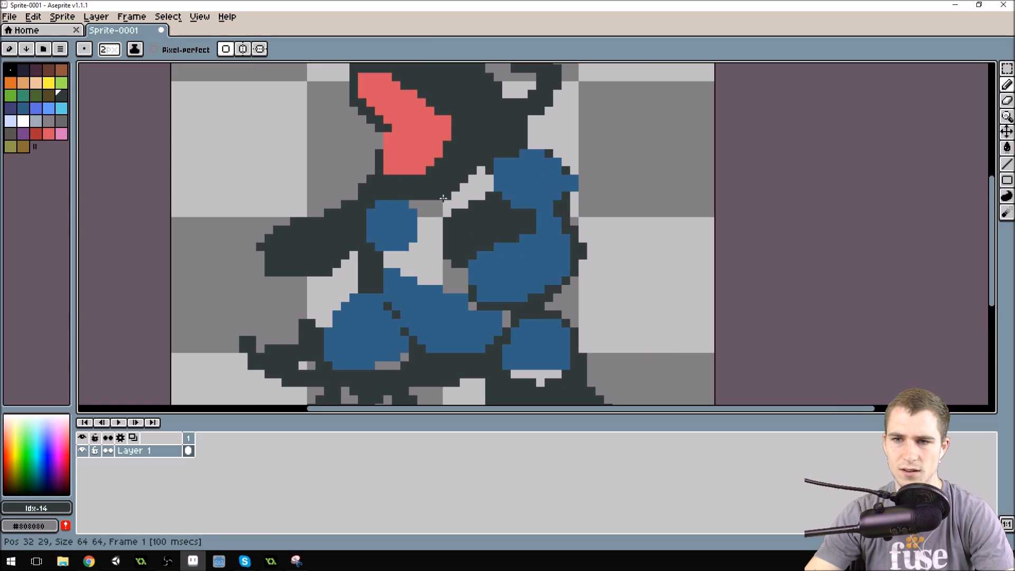
# Step: Sample the dark color and trim the upper-left edge of the blue chest patch
pyautogui.keyDown('alt'); pyautogui.click(382, 195); pyautogui.keyUp('alt')
pyautogui.moveTo(370, 204); pyautogui.dragTo(365, 209)
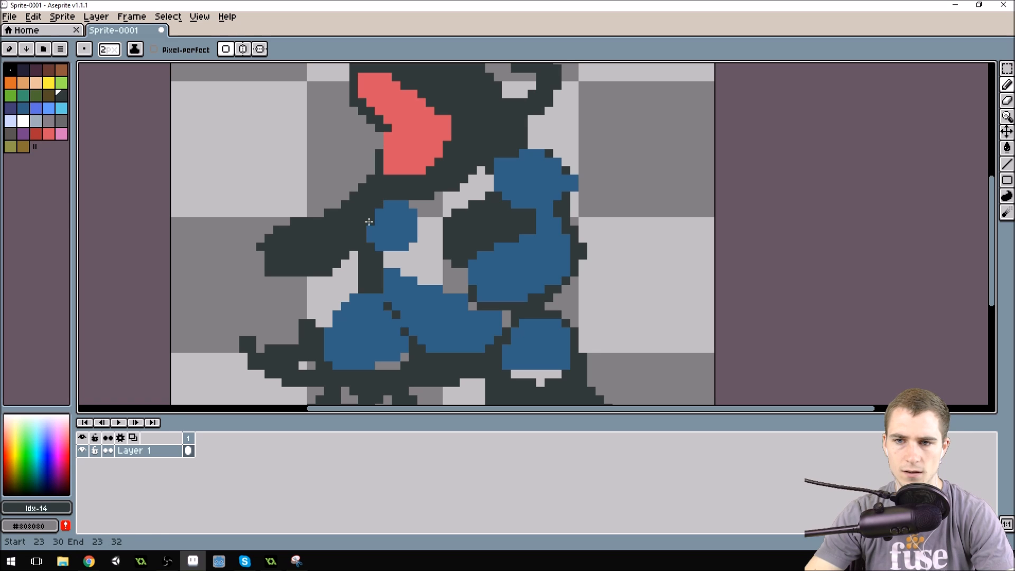
# Step: Examine the whole character's silhouette and color blocks from a distance and close up
pyautogui.keyDown('alt'); pyautogui.click(405, 229); pyautogui.keyUp('alt')
pyautogui.scroll(-1, 428, 200)
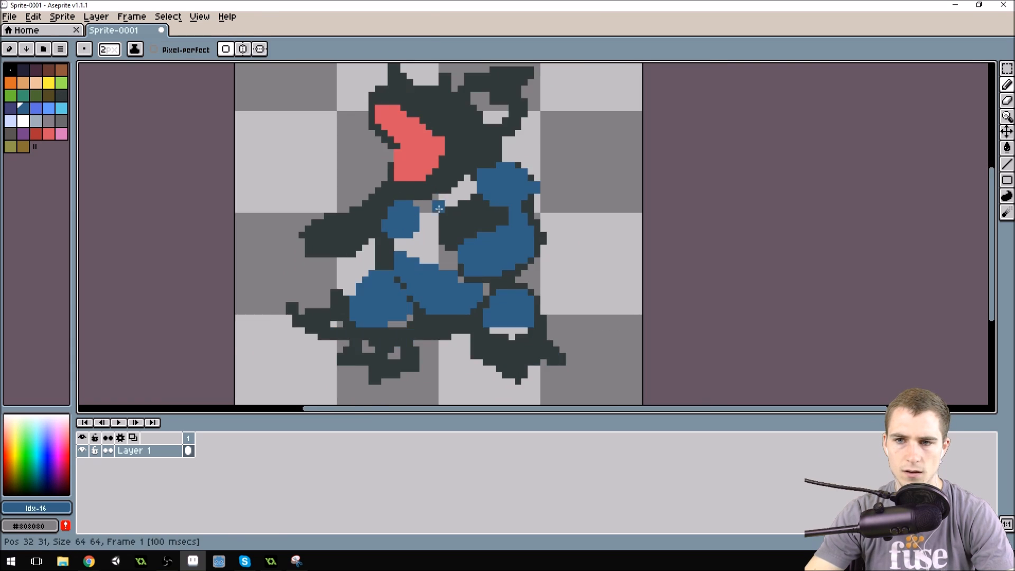
pyautogui.scroll(3, 439, 208)
pyautogui.press('alt')
pyautogui.scroll(-4, 460, 216)
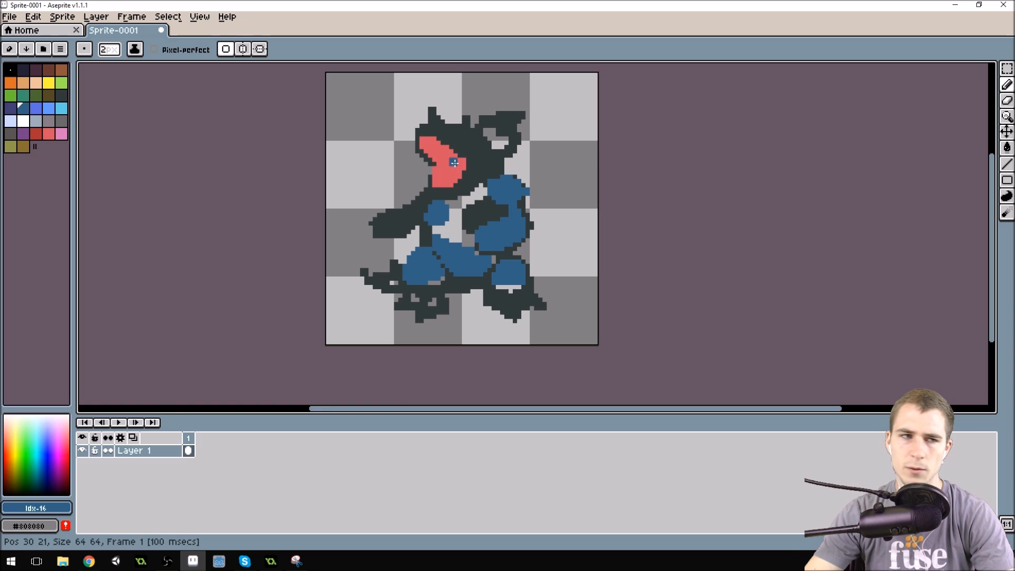
pyautogui.scroll(1, 459, 158)
pyautogui.scroll(-1, 465, 161)
pyautogui.scroll(-1, 467, 168)
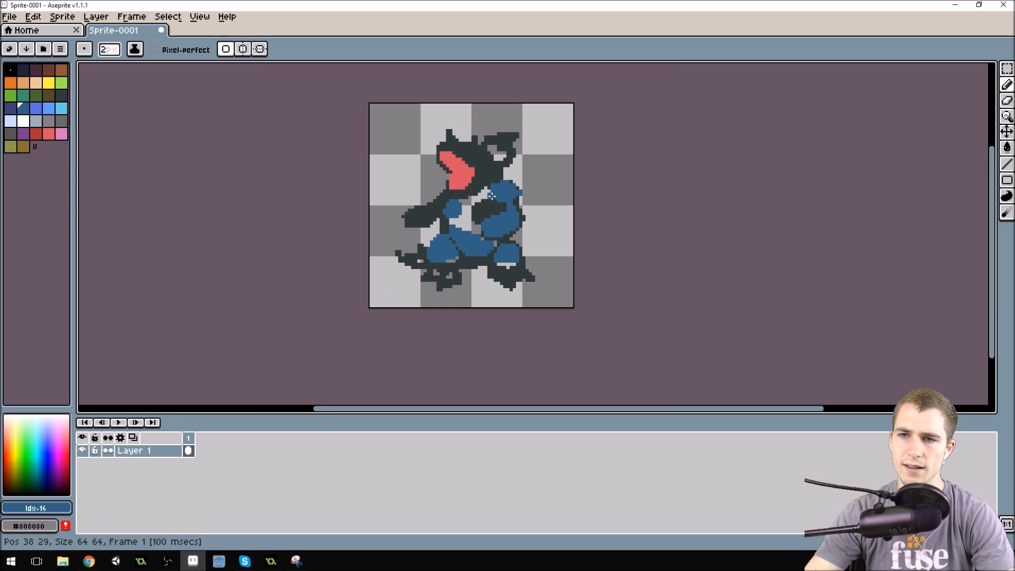
pyautogui.scroll(2, 460, 197)
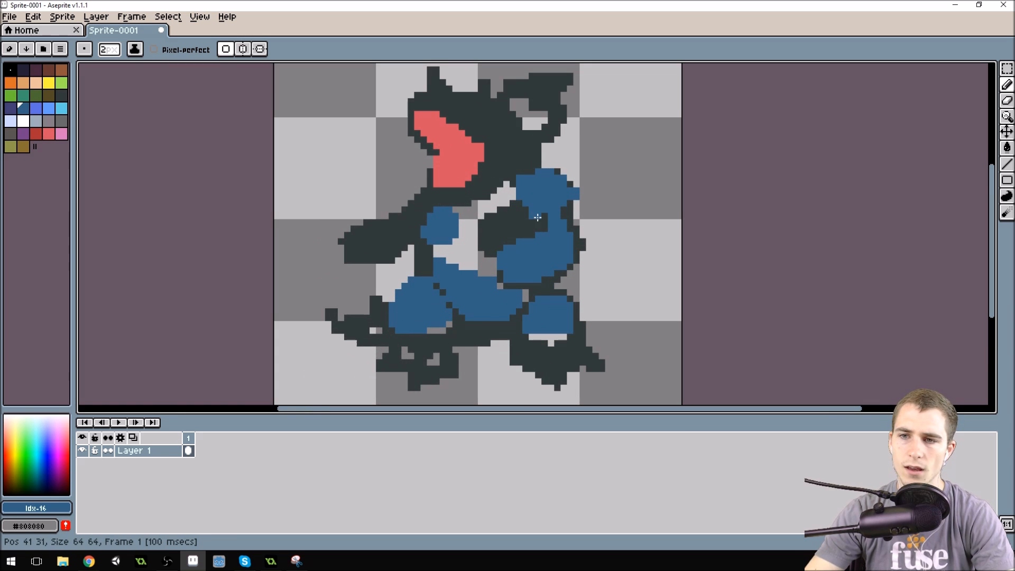
# Step: Pick the tan color Idx-6 and fill the small blue chest patch below the mouth with it
pyautogui.click(26, 86)
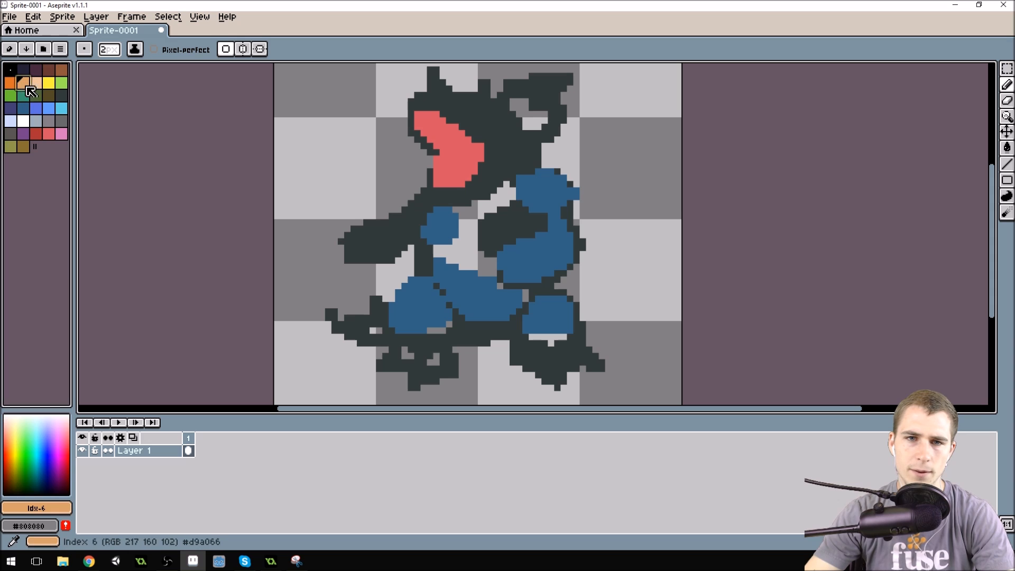
pyautogui.press('g')
pyautogui.click(446, 227)
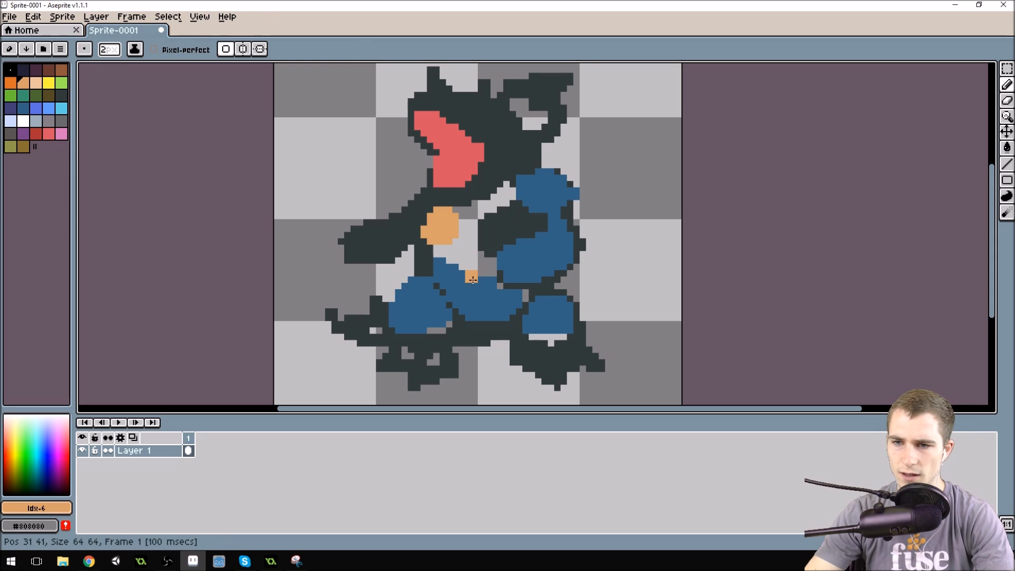
# Step: Draw a tan edge separating the belly from the left thigh and fill the blue belly patch with tan
pyautogui.click(460, 288)
pyautogui.press('b')
pyautogui.hotkey('ctrl', 'z')
pyautogui.click(442, 278)
pyautogui.click(455, 290)
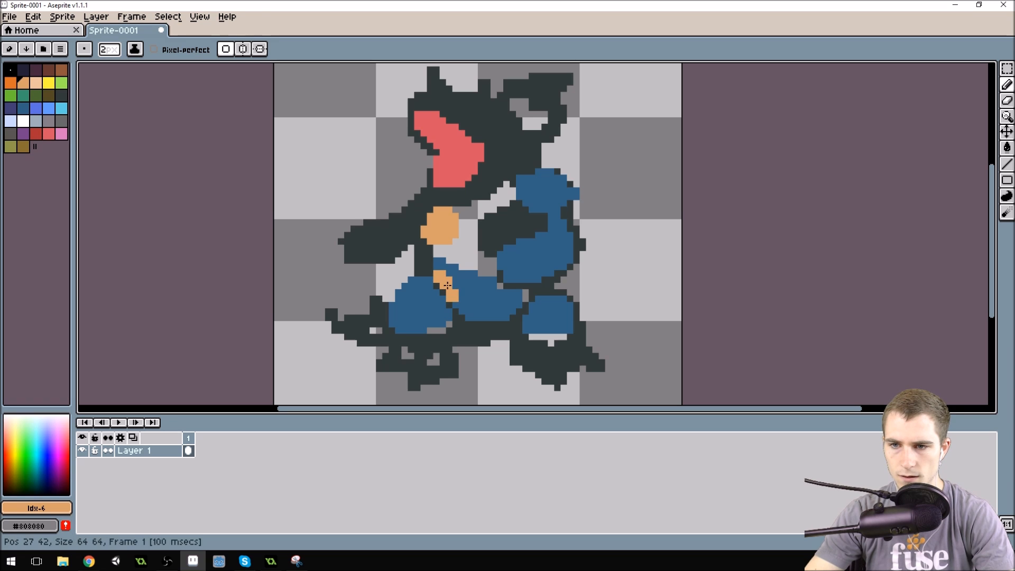
pyautogui.press('g')
pyautogui.click(465, 289)
# Step: Paint the dark area beside the blue arm tan to form the right chest patch
pyautogui.press('b')
pyautogui.click(491, 250)
pyautogui.moveTo(493, 251); pyautogui.dragTo(488, 245)
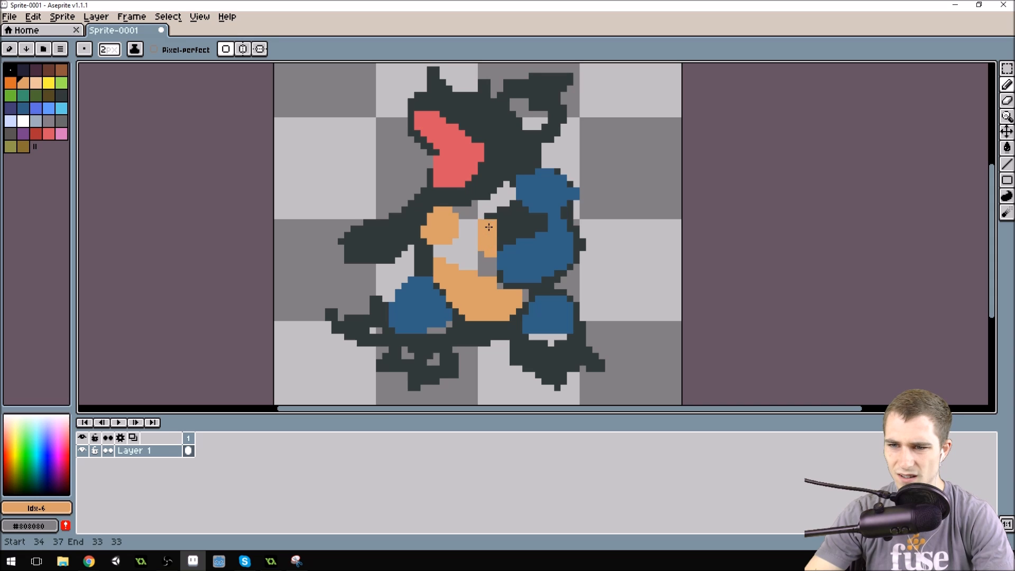
pyautogui.moveTo(498, 221)
pyautogui.mouseDown()
pyautogui.moveTo(520, 225)
pyautogui.moveTo(500, 245)
pyautogui.moveTo(532, 228)
pyautogui.mouseUp()
pyautogui.click(519, 231)
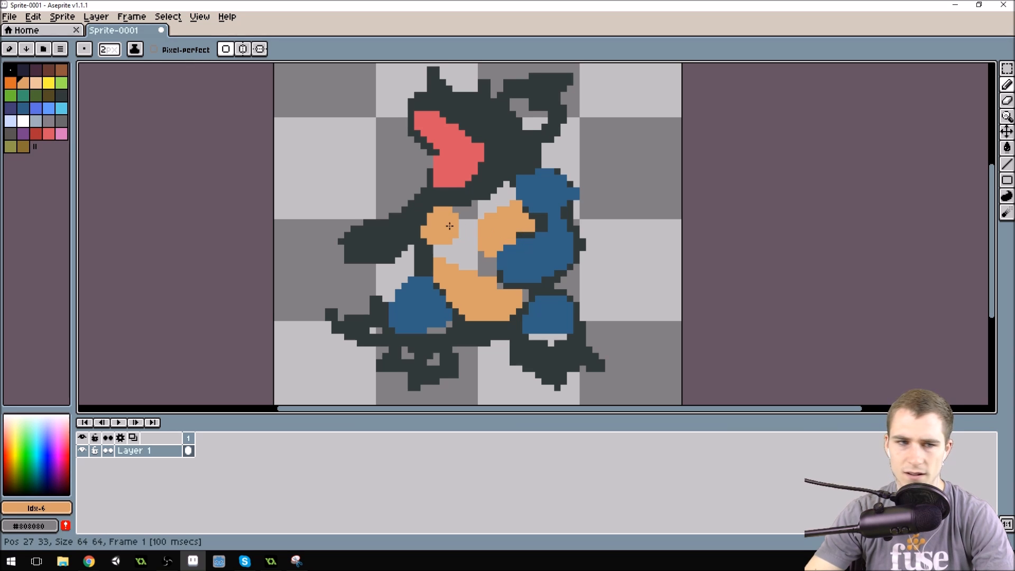
# Step: Set the brush size to 1 px and extend the upper-left edge of the left chest patch with tan pixels
pyautogui.click(441, 210)
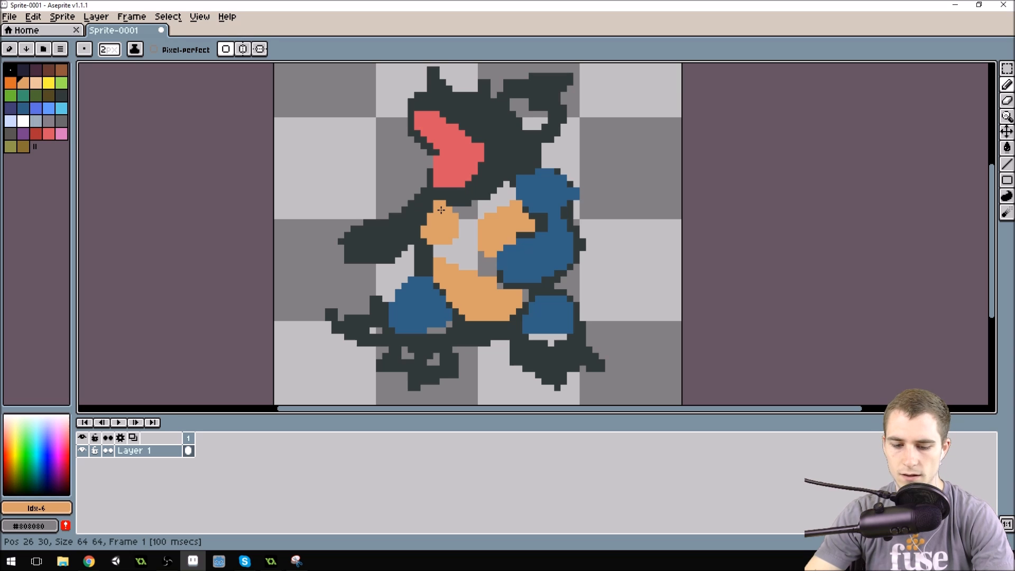
pyautogui.click(116, 49)
pyautogui.moveTo(122, 67); pyautogui.dragTo(102, 68)
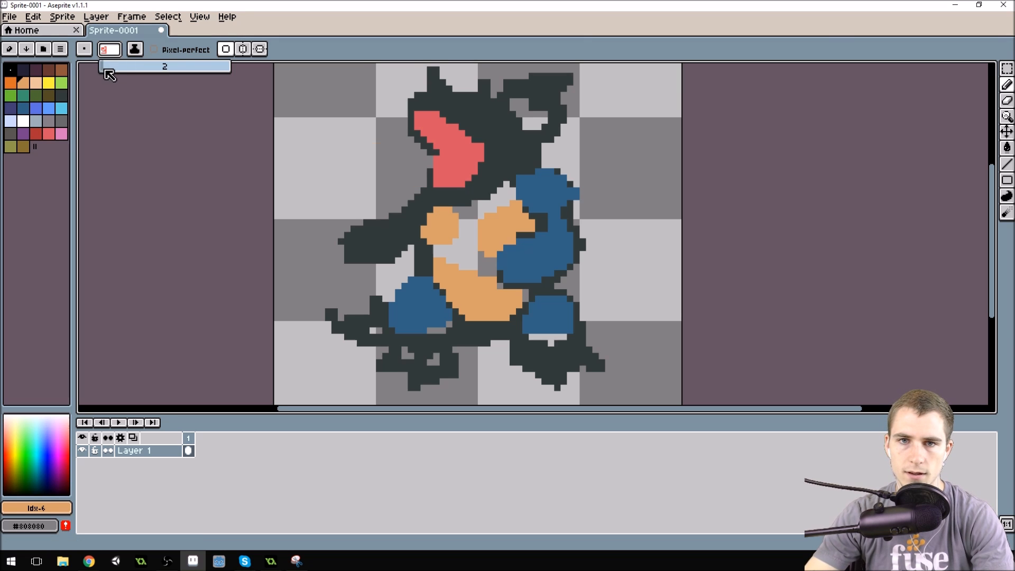
pyautogui.click(433, 205)
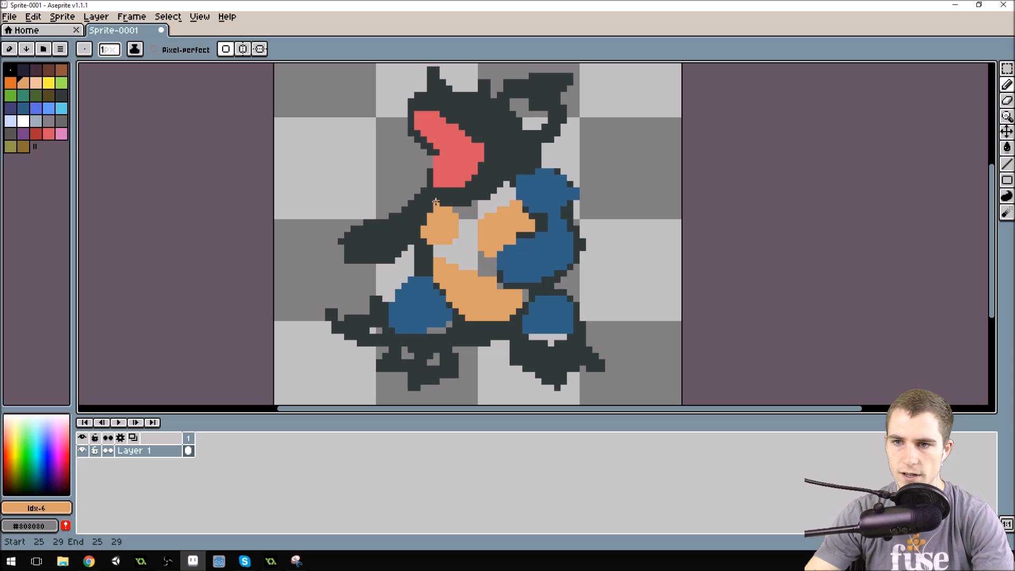
pyautogui.moveTo(429, 218); pyautogui.dragTo(423, 218)
# Step: Sample the dark color and fill the transparent gap in the torso between the tan patches
pyautogui.keyDown('alt'); pyautogui.click(485, 192); pyautogui.keyUp('alt')
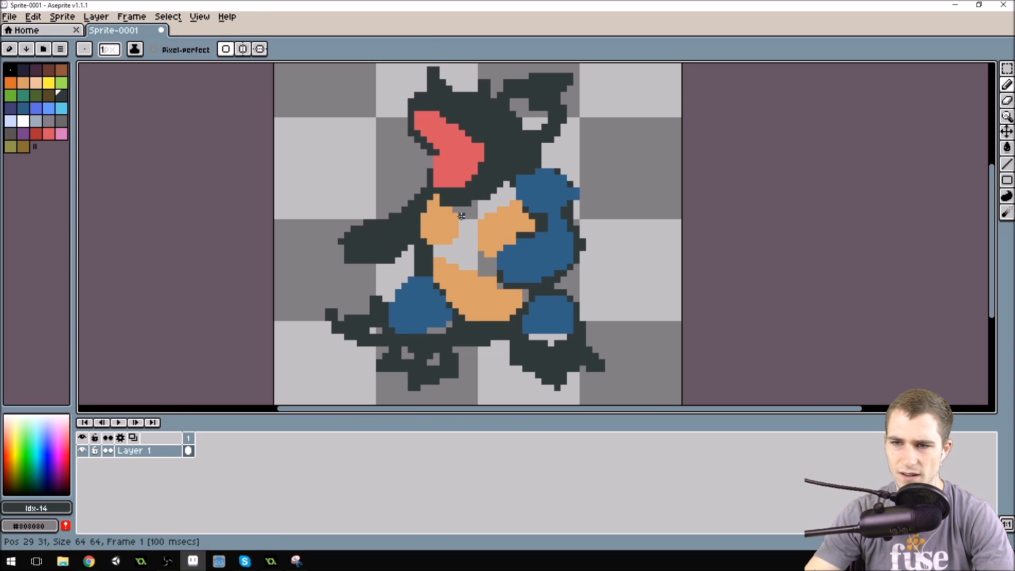
pyautogui.press('g')
pyautogui.click(462, 231)
pyautogui.press('b')
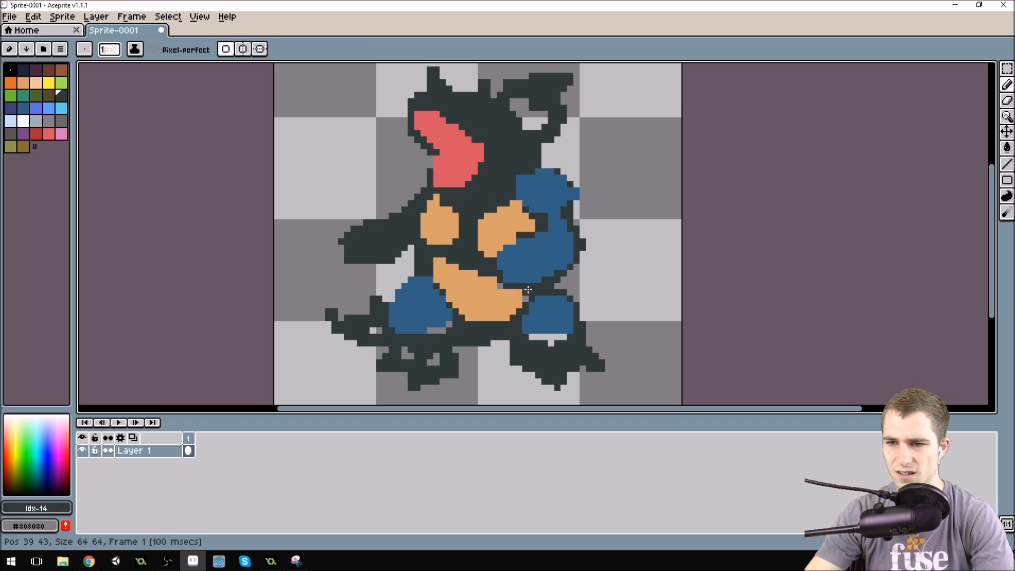
# Step: Paint over the remaining transparent gaps below the right thigh, in the left foot and in the tail with the dark color
pyautogui.moveTo(531, 337); pyautogui.dragTo(565, 337)
pyautogui.moveTo(436, 357)
pyautogui.mouseDown()
pyautogui.moveTo(411, 356)
pyautogui.moveTo(406, 345)
pyautogui.moveTo(455, 325)
pyautogui.mouseUp()
pyautogui.click(373, 331)
pyautogui.scroll(-1, 438, 238)
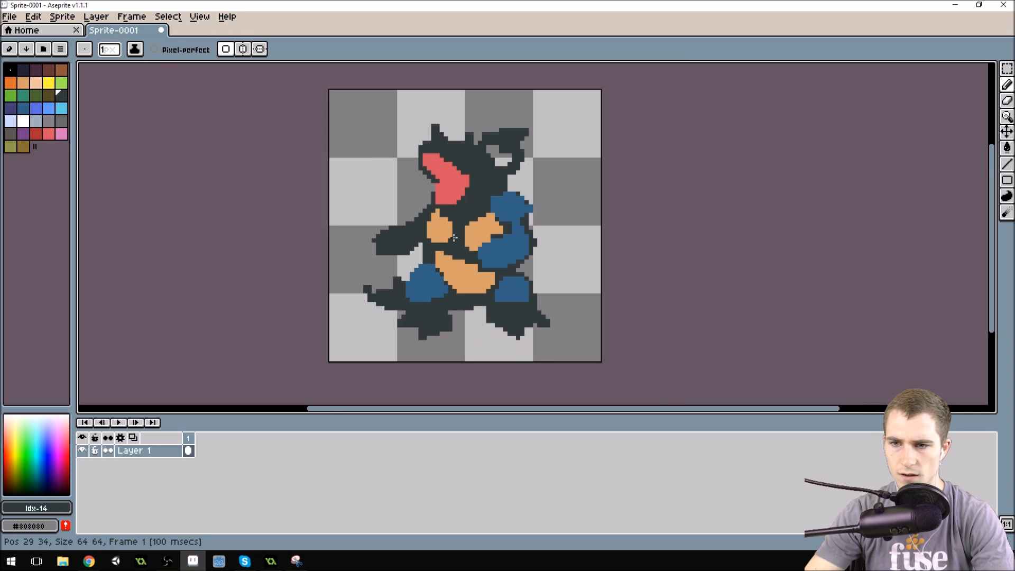
# Step: Sample the tan color and paint the inside of the right ear, covering its transparent gaps
pyautogui.scroll(2, 482, 150)
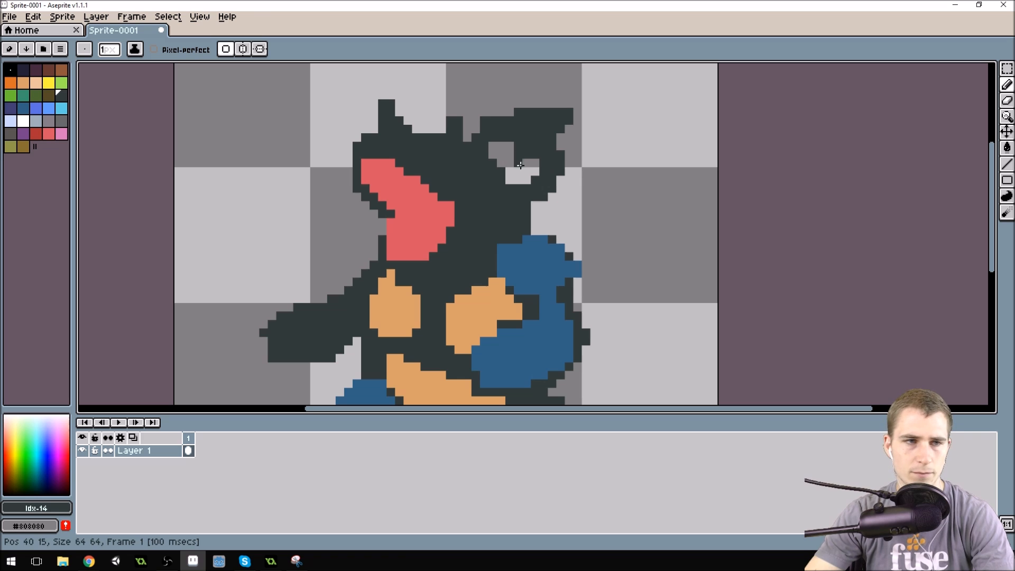
pyautogui.press('alt')
pyautogui.keyDown('alt'); pyautogui.click(482, 304); pyautogui.keyUp('alt')
pyautogui.moveTo(492, 148); pyautogui.dragTo(506, 148)
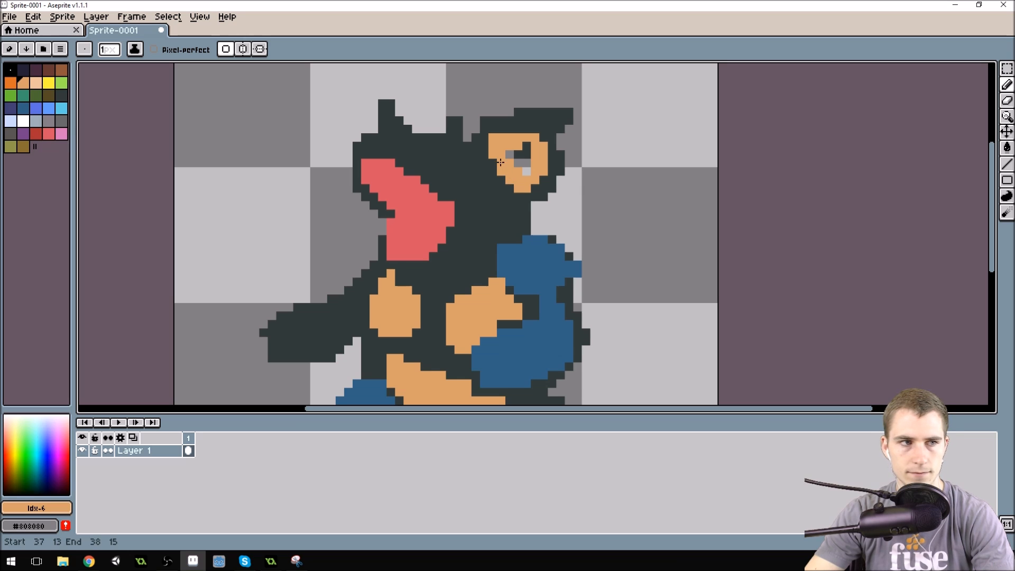
pyautogui.click(518, 196)
pyautogui.keyDown('alt'); pyautogui.click(519, 170); pyautogui.keyUp('alt')
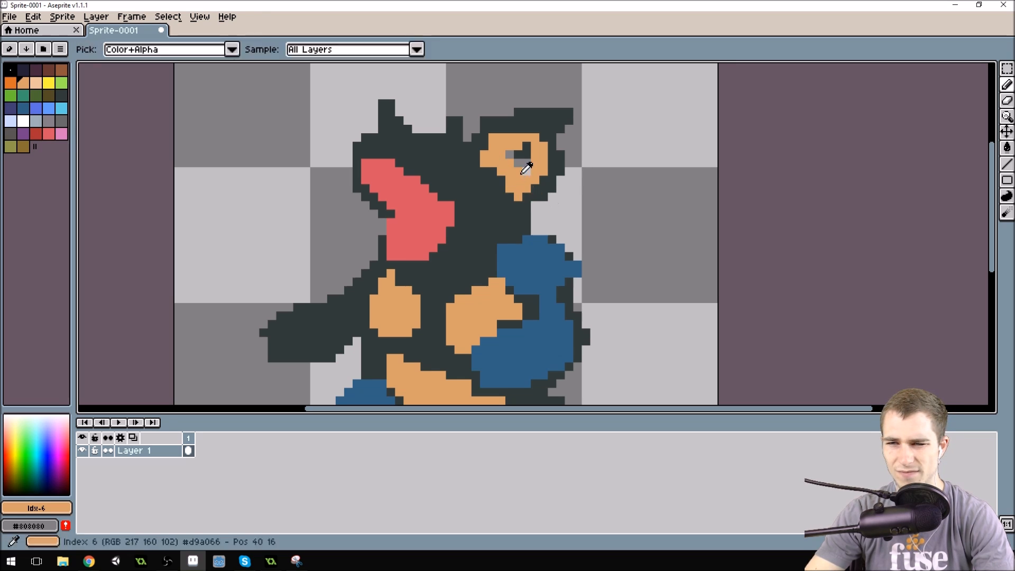
pyautogui.moveTo(519, 178); pyautogui.dragTo(517, 167)
# Step: Trim the upper-left corner of the right ear with the transparent color and touch up its dark outline
pyautogui.keyDown('alt'); pyautogui.click(501, 106); pyautogui.keyUp('alt')
pyautogui.keyDown('alt'); pyautogui.click(508, 128); pyautogui.keyUp('alt')
pyautogui.click(492, 138)
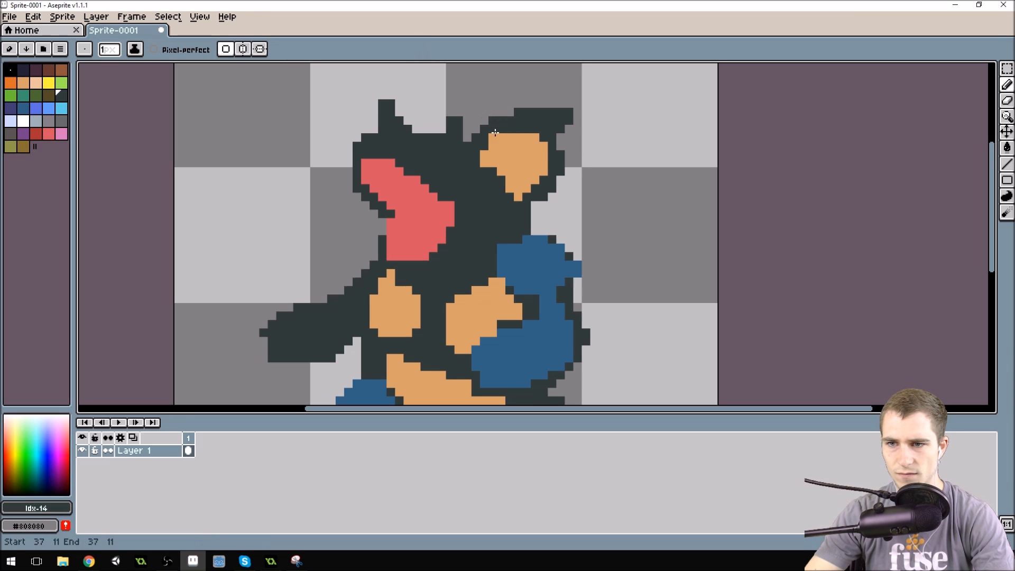
# Step: Examine the overall shape and color balance of the character at different magnifications
pyautogui.scroll(-5, 534, 97)
pyautogui.scroll(3, 547, 100)
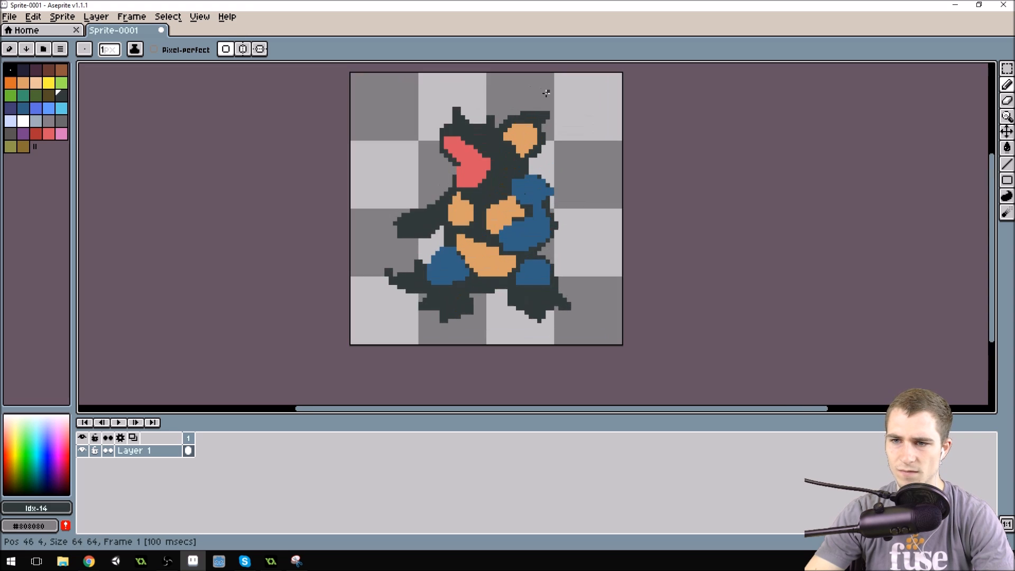
pyautogui.scroll(-3, 544, 140)
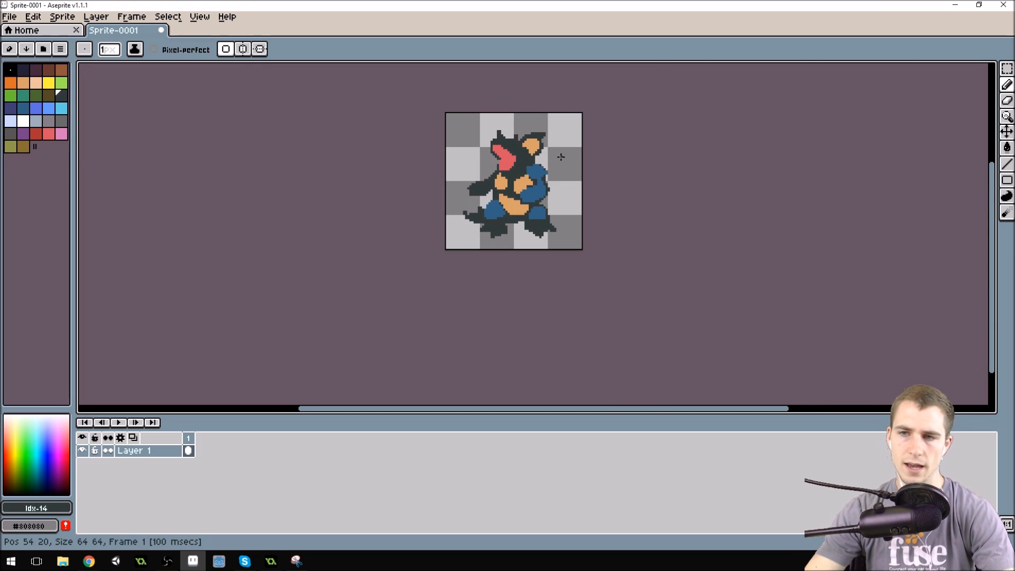
pyautogui.scroll(3, 529, 200)
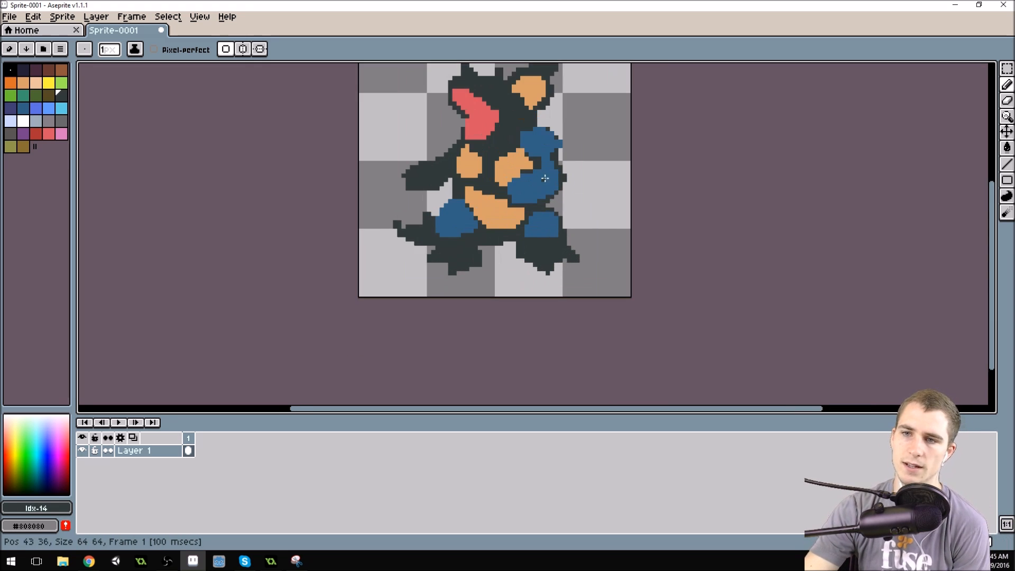
pyautogui.scroll(-2, 558, 194)
pyautogui.scroll(-3, 529, 110)
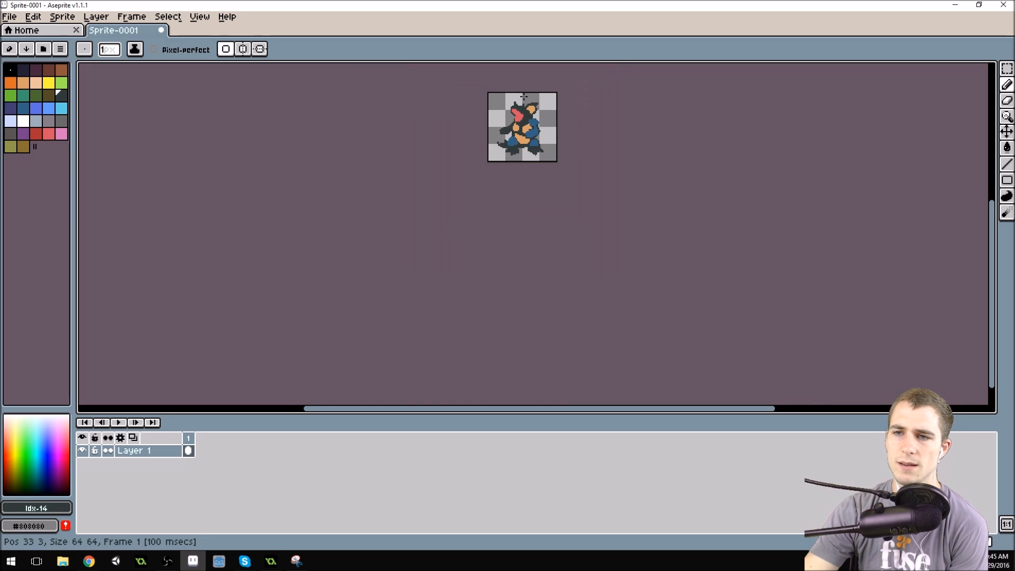
pyautogui.scroll(3, 523, 159)
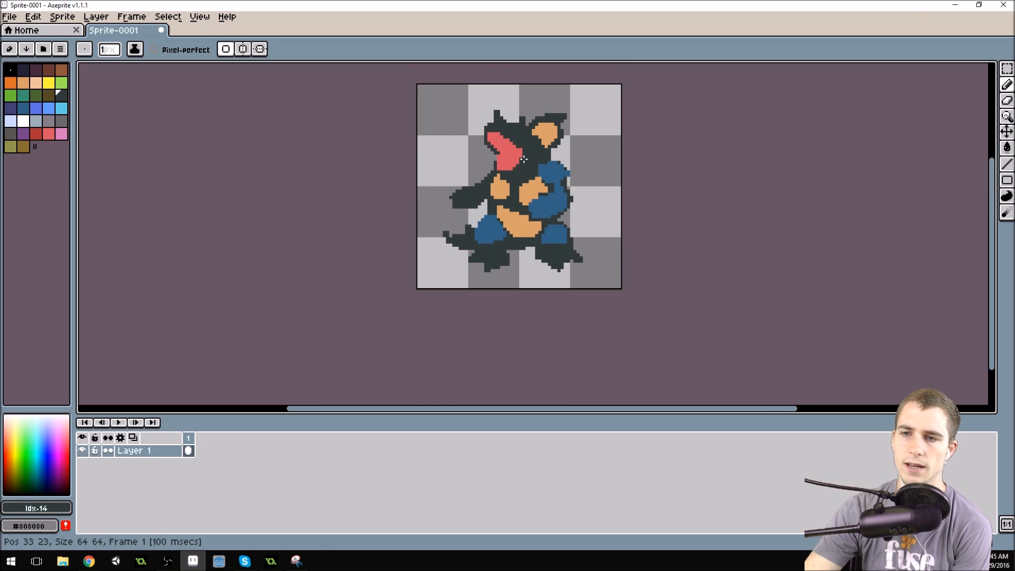
# Step: Smooth the tail's upper edge with the dark color and trim the spike beside the left thigh with the transparent color
pyautogui.scroll(2, 485, 208)
pyautogui.keyDown('alt'); pyautogui.click(424, 265); pyautogui.keyUp('alt')
pyautogui.click(415, 266)
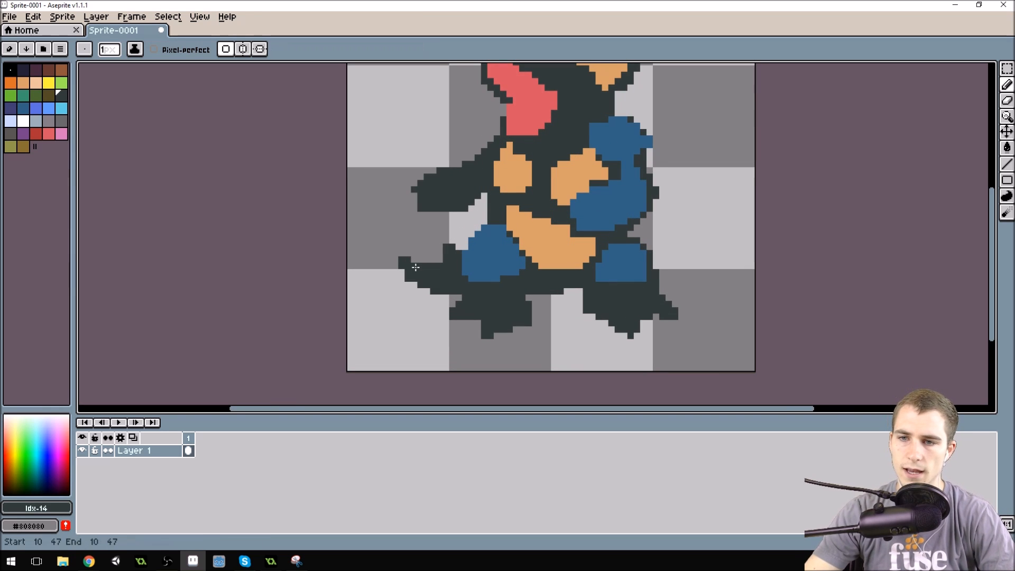
pyautogui.keyDown('alt'); pyautogui.click(458, 240); pyautogui.keyUp('alt')
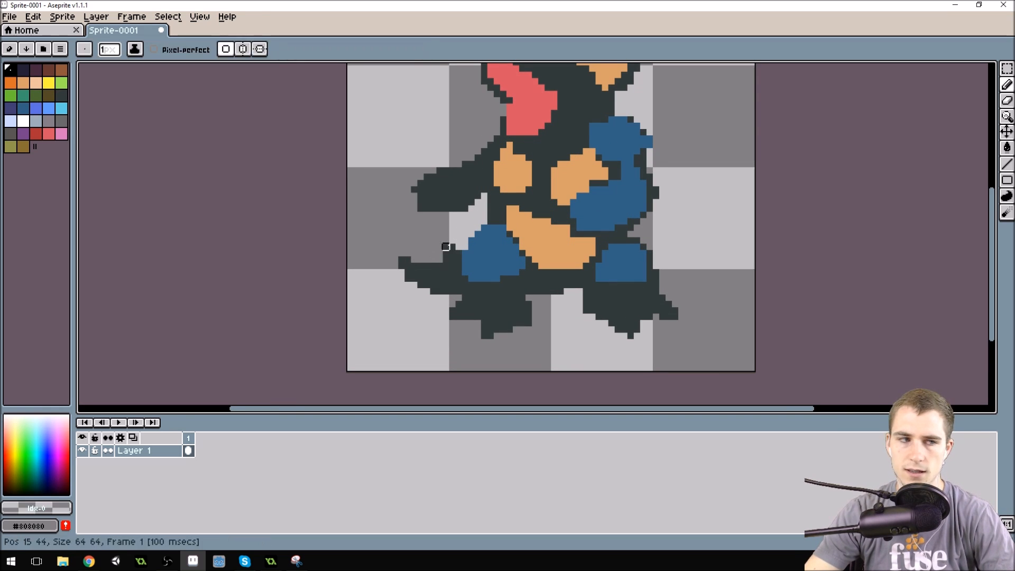
pyautogui.keyDown('alt'); pyautogui.click(433, 255); pyautogui.keyUp('alt')
# Step: Sample the blue color, paint over the dark pixels along the right shoulder and upper arm, and undo the last stroke
pyautogui.scroll(-4, 544, 137)
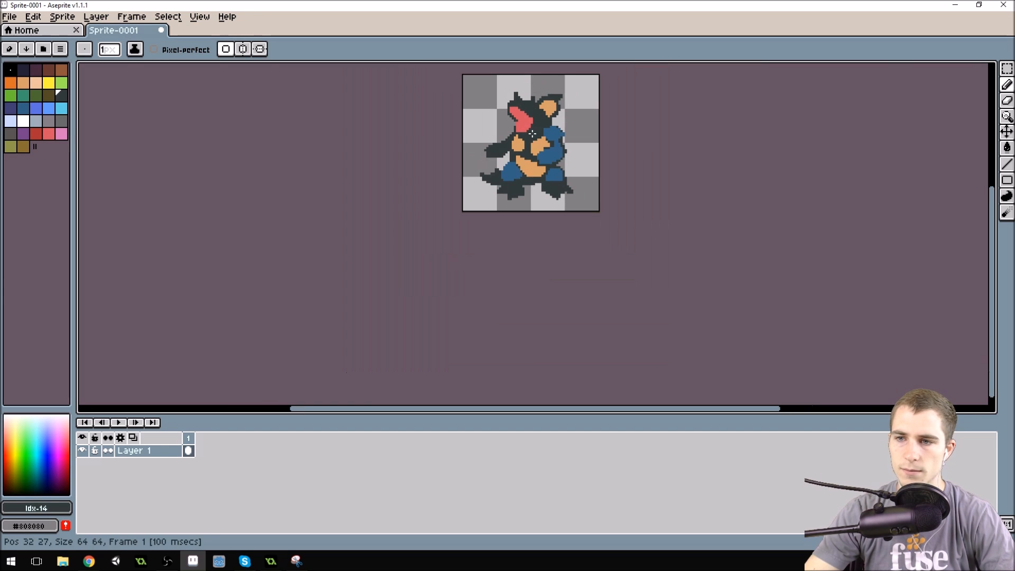
pyautogui.scroll(2, 543, 135)
pyautogui.scroll(-2, 543, 135)
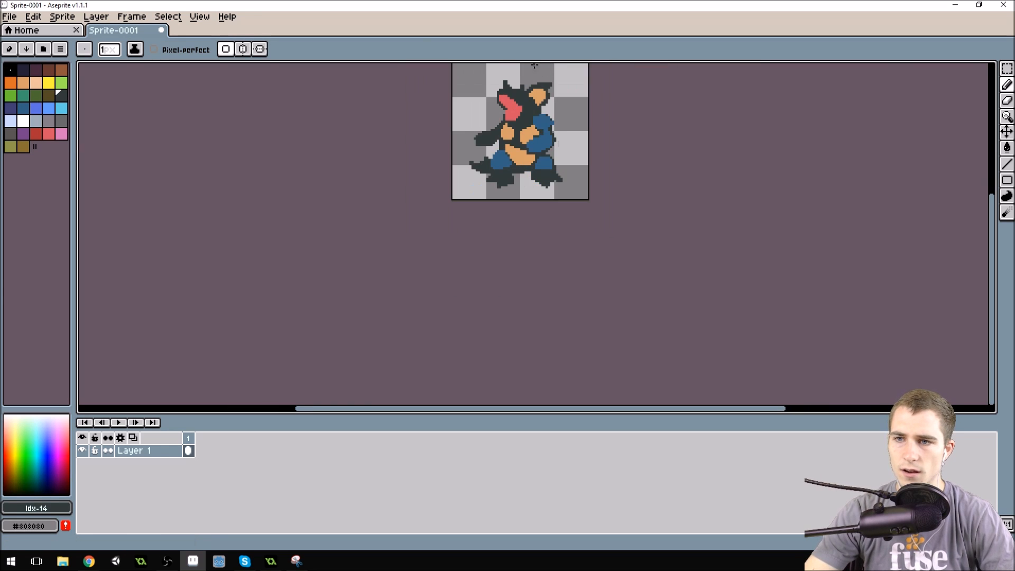
pyautogui.scroll(4, 544, 135)
pyautogui.keyDown('alt'); pyautogui.click(554, 154); pyautogui.keyUp('alt')
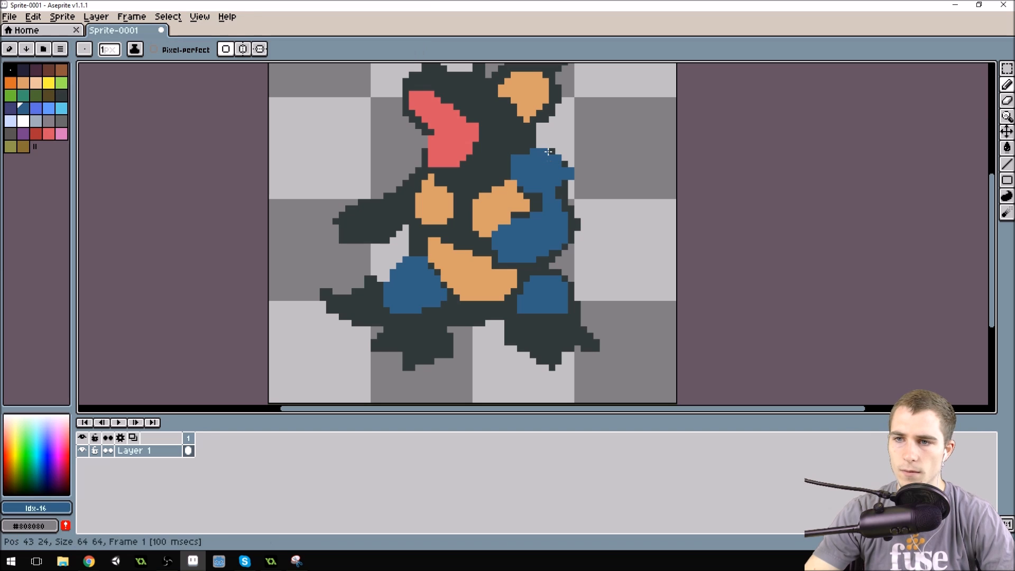
pyautogui.click(566, 165)
pyautogui.moveTo(566, 178); pyautogui.dragTo(560, 207)
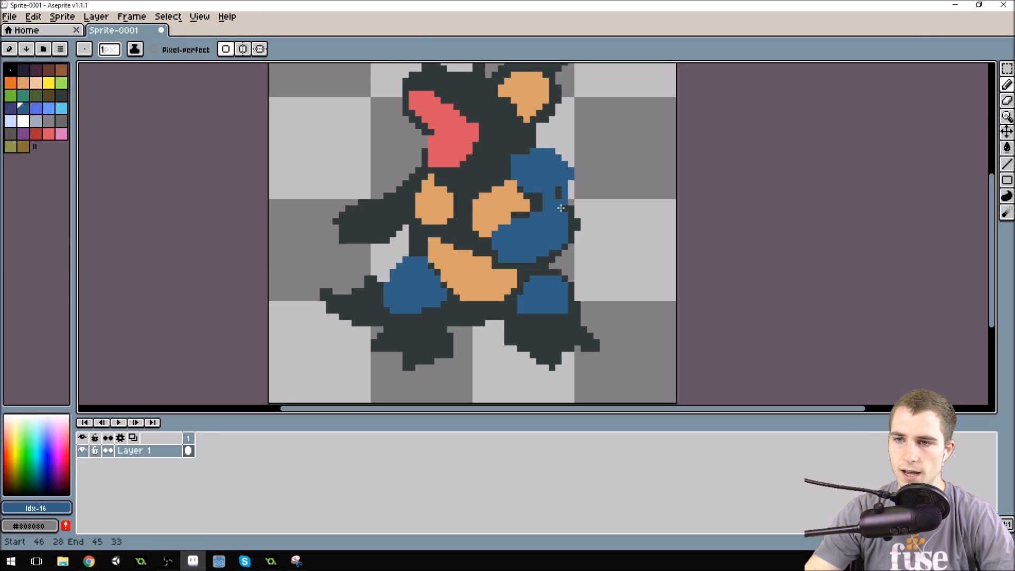
pyautogui.click(564, 213)
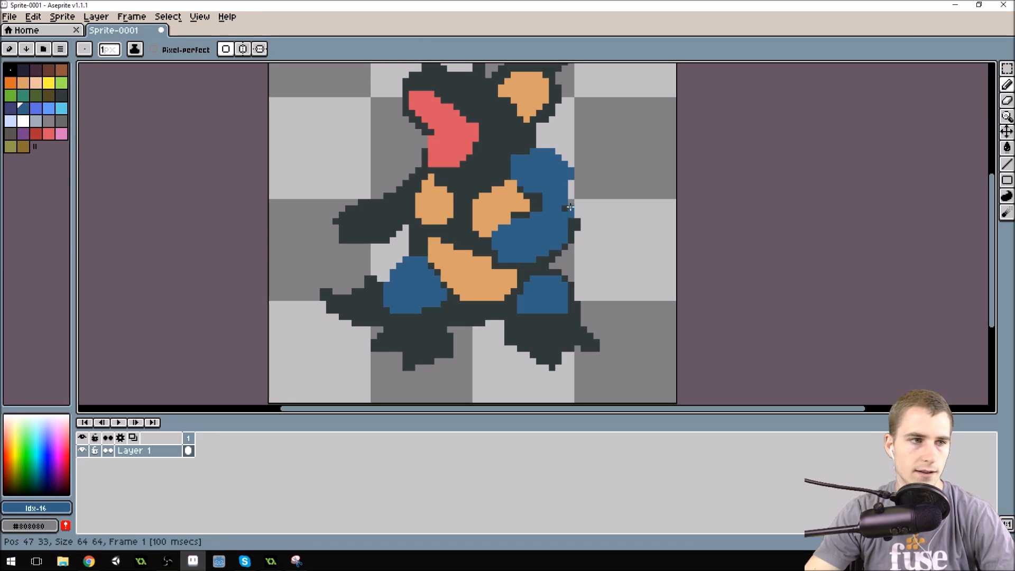
pyautogui.press('alt')
pyautogui.hotkey('ctrl', 'z')
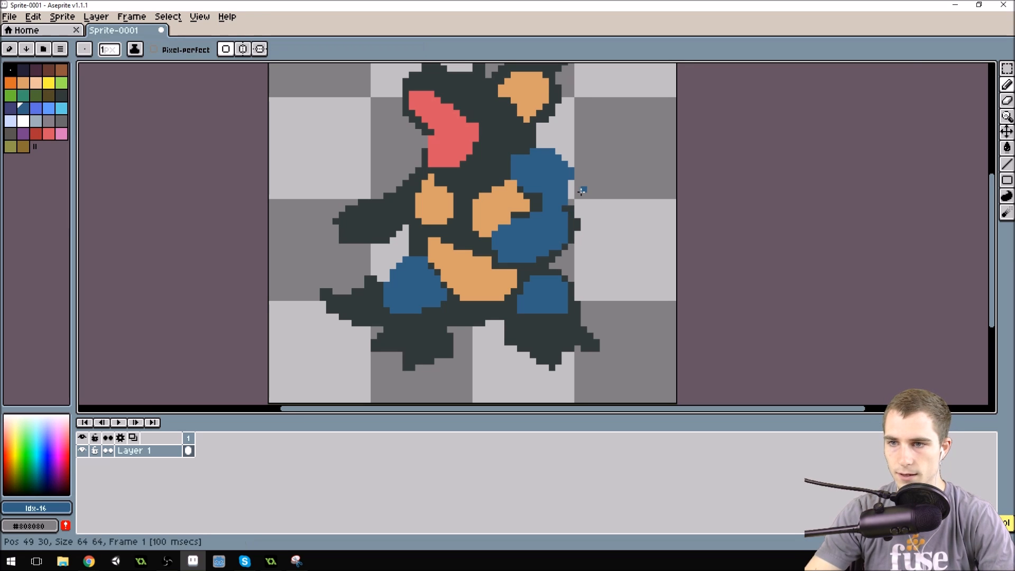
# Step: Resample the blue color and paint over the dark outline around the right elbow and under the forearm
pyautogui.keyDown('alt'); pyautogui.click(583, 189); pyautogui.keyUp('alt')
pyautogui.keyDown('alt'); pyautogui.click(558, 187); pyautogui.keyUp('alt')
pyautogui.click(564, 209)
pyautogui.moveTo(567, 209); pyautogui.dragTo(568, 237)
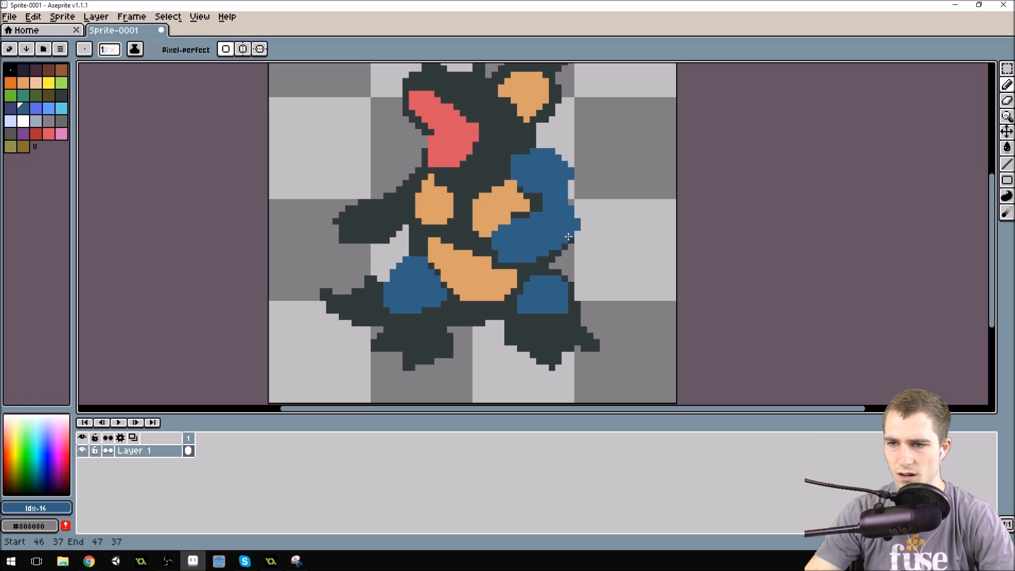
pyautogui.click(550, 254)
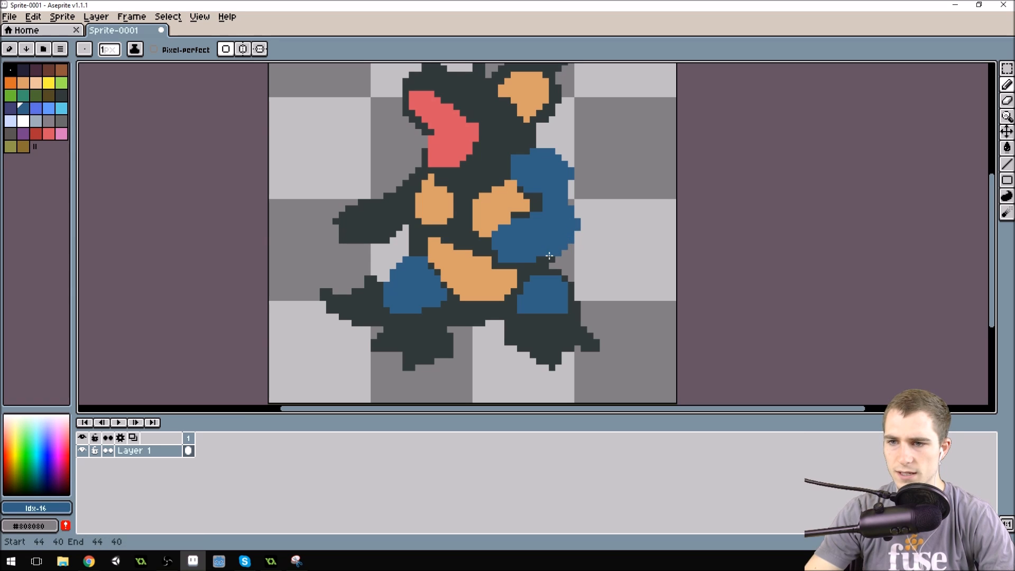
# Step: Extend the lower edge of the right forearm with blue pixels and sample the dark outline and tan belly colors
pyautogui.moveTo(528, 259); pyautogui.dragTo(531, 264)
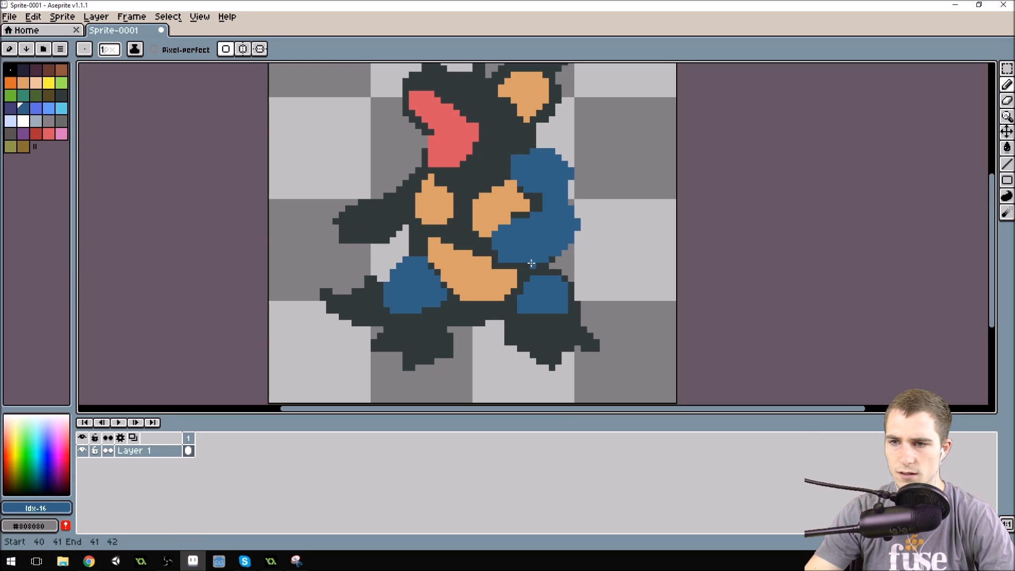
pyautogui.keyDown('alt'); pyautogui.click(500, 265); pyautogui.keyUp('alt')
pyautogui.keyDown('alt'); pyautogui.click(506, 267); pyautogui.keyUp('alt')
pyautogui.click(435, 274)
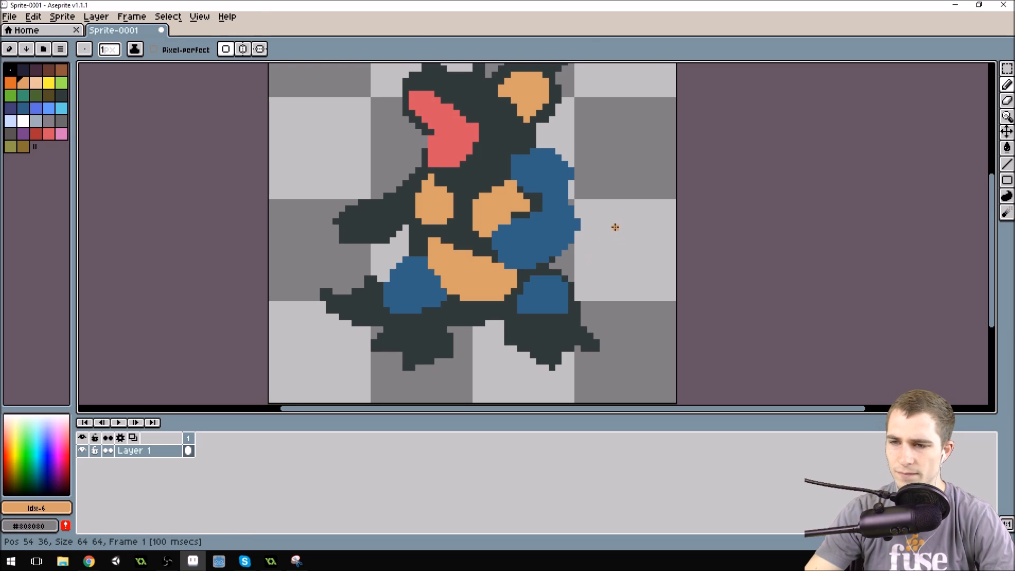
# Step: Erase the dark pixels below the right elbow with the transparent color and enlarge the right thigh with sampled blue
pyautogui.keyDown('alt'); pyautogui.click(572, 255); pyautogui.keyUp('alt')
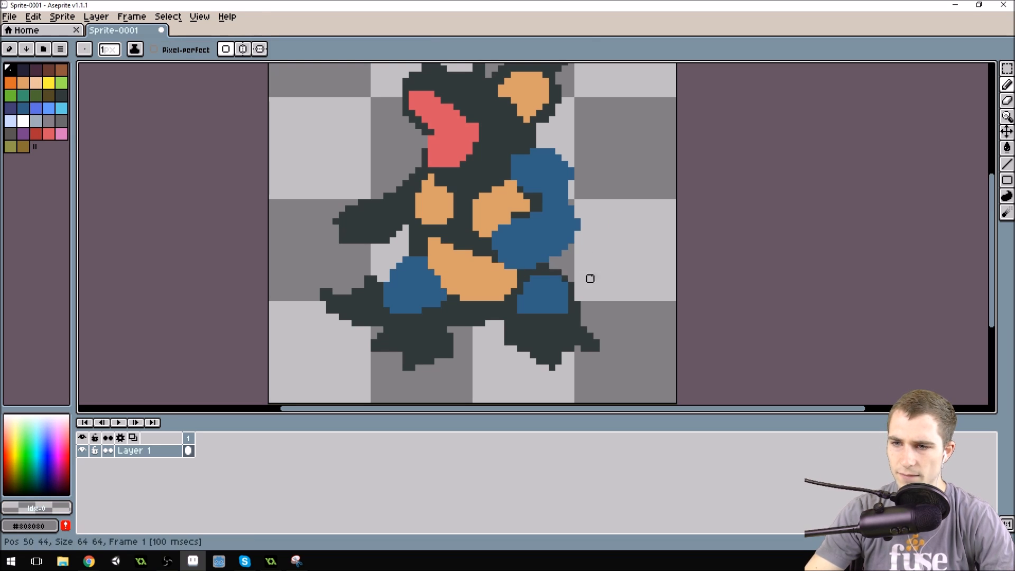
pyautogui.keyDown('alt'); pyautogui.click(553, 284); pyautogui.keyUp('alt')
pyautogui.moveTo(546, 274)
pyautogui.mouseDown()
pyautogui.moveTo(563, 278)
pyautogui.moveTo(571, 308)
pyautogui.moveTo(531, 315)
pyautogui.mouseUp()
pyautogui.scroll(-2, 554, 316)
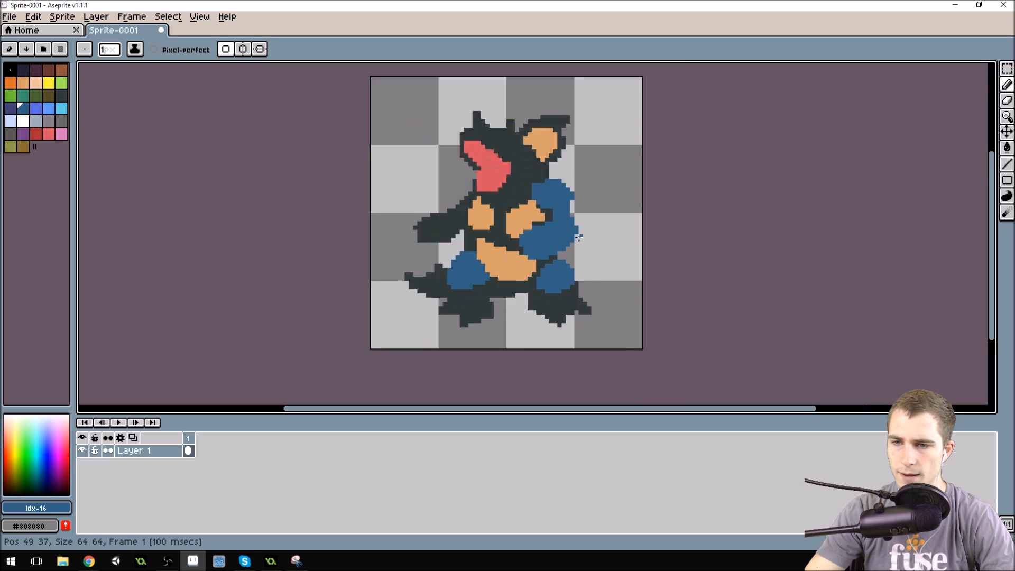
# Step: Sample the transparent color and trim the dark pixels in the gap under the left arm
pyautogui.scroll(2, 529, 188)
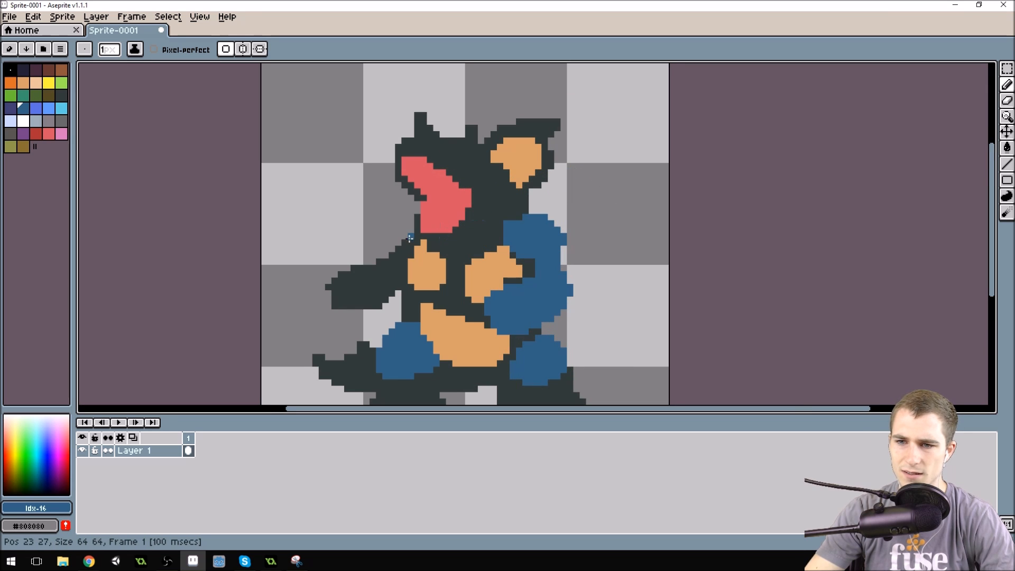
pyautogui.keyDown('alt'); pyautogui.click(398, 305); pyautogui.keyUp('alt')
pyautogui.moveTo(398, 300); pyautogui.dragTo(404, 299)
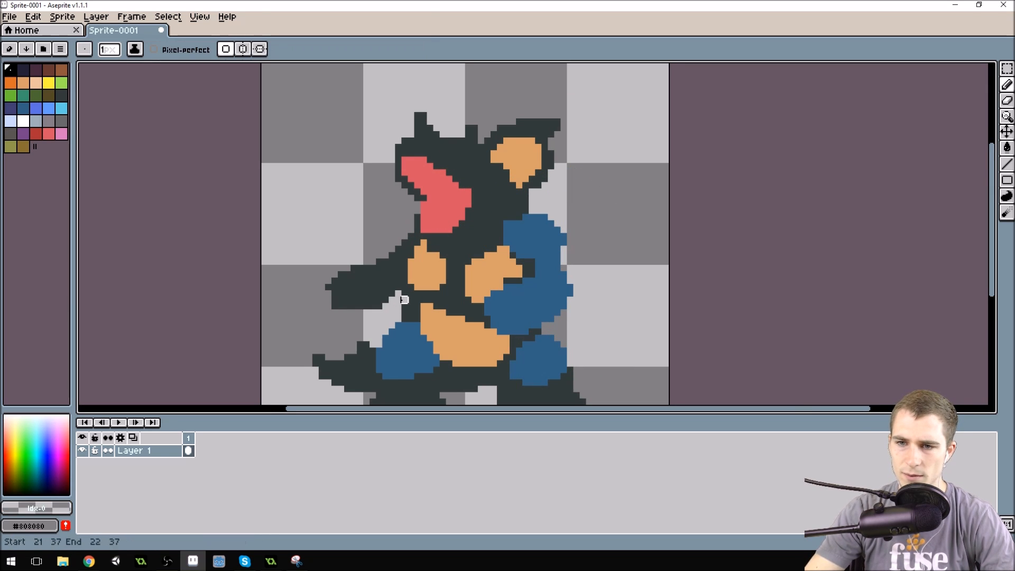
# Step: Examine the whole silhouette and the right foot at different magnifications, sampling the dark and transparent colors
pyautogui.scroll(-2, 468, 236)
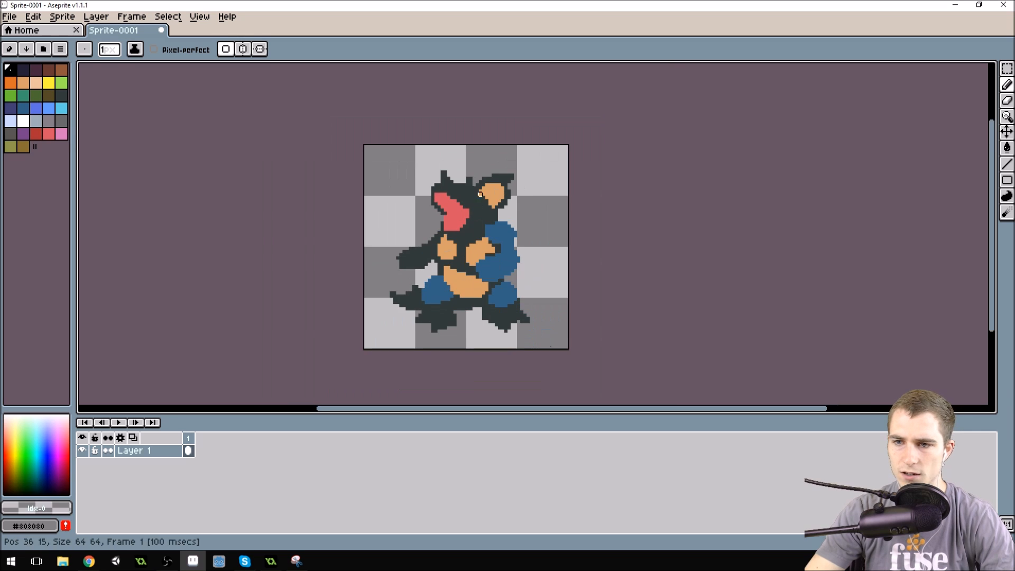
pyautogui.scroll(1, 391, 245)
pyautogui.scroll(-1, 478, 289)
pyautogui.scroll(3, 478, 289)
pyautogui.keyDown('alt'); pyautogui.click(595, 337); pyautogui.keyUp('alt')
pyautogui.scroll(-1, 632, 244)
pyautogui.scroll(1, 632, 243)
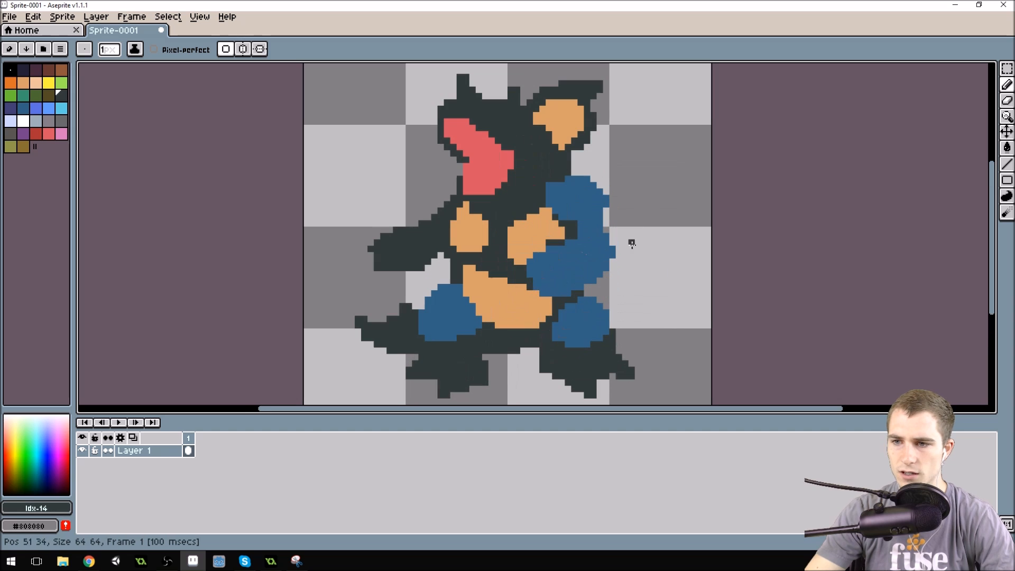
pyautogui.keyDown('alt'); pyautogui.click(623, 381); pyautogui.keyUp('alt')
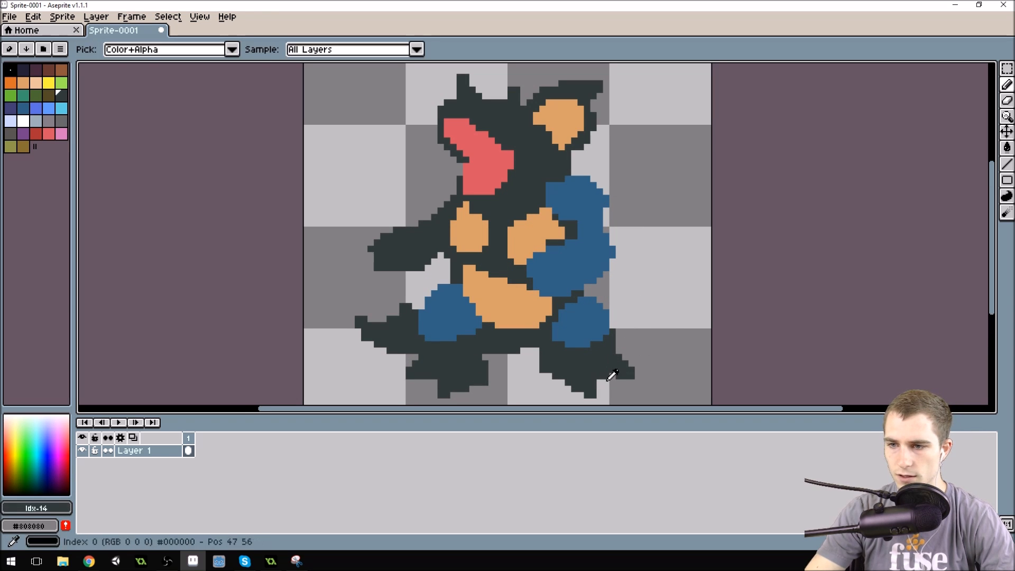
pyautogui.keyDown('alt'); pyautogui.click(613, 376); pyautogui.keyUp('alt')
pyautogui.scroll(-3, 606, 376)
pyautogui.scroll(1, 630, 174)
pyautogui.scroll(1, 630, 174)
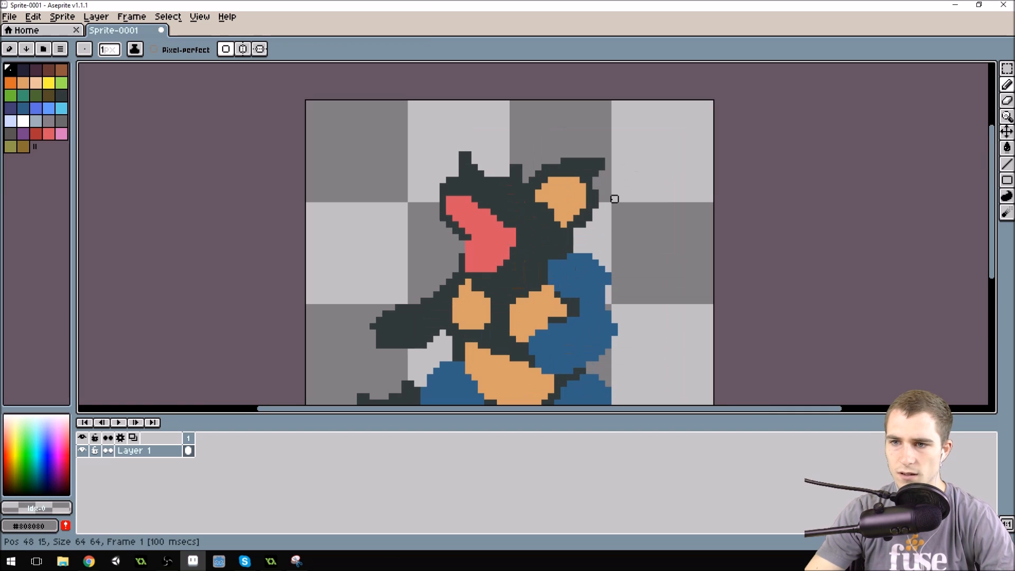
# Step: Sample the mouth's red and the head's dark color, and trim the mouth's upper-left corner with dark pixels
pyautogui.keyDown('alt'); pyautogui.click(506, 236); pyautogui.keyUp('alt')
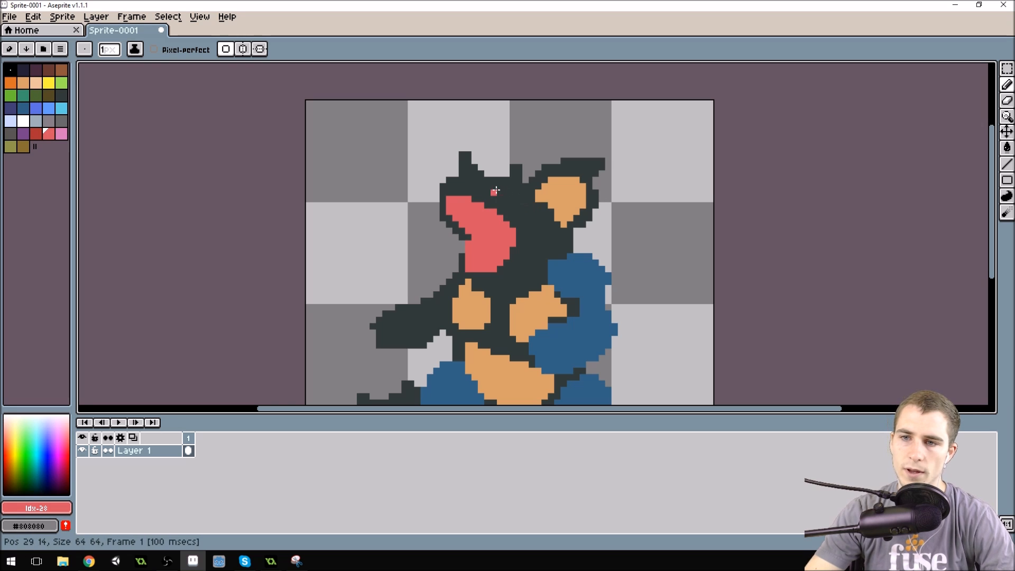
pyautogui.press('alt')
pyautogui.keyDown('alt'); pyautogui.click(475, 178); pyautogui.keyUp('alt')
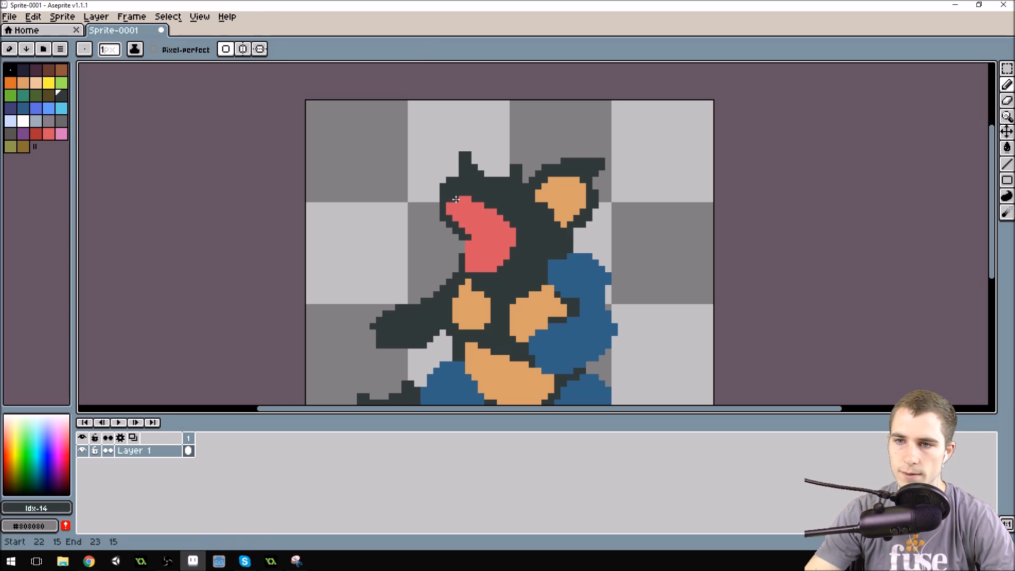
pyautogui.scroll(-2, 502, 179)
pyautogui.scroll(2, 530, 158)
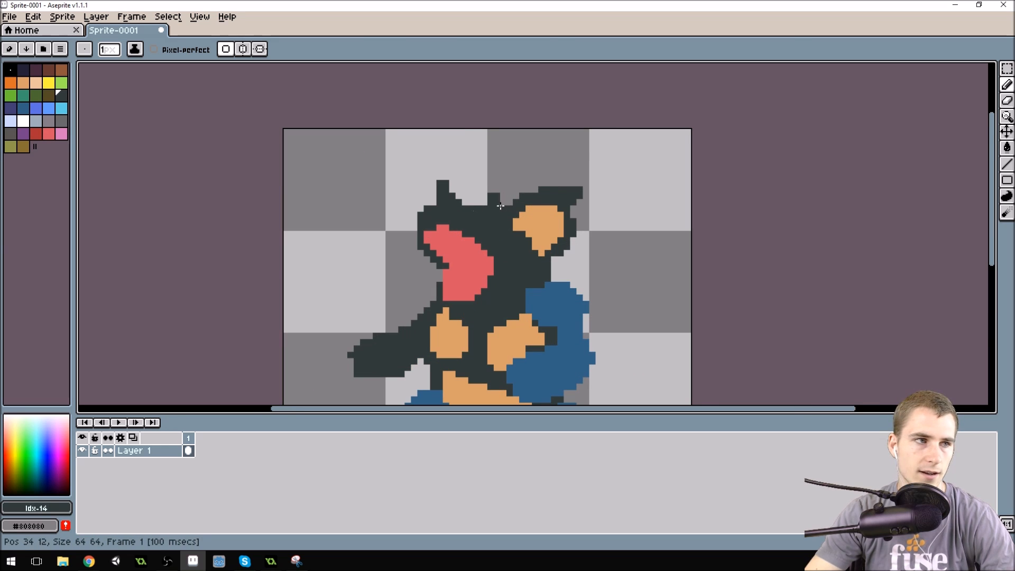
# Step: Extend the upper tip of the mouth leftward with red and outline it with a dark pixel
pyautogui.keyDown('alt'); pyautogui.click(429, 233); pyautogui.keyUp('alt')
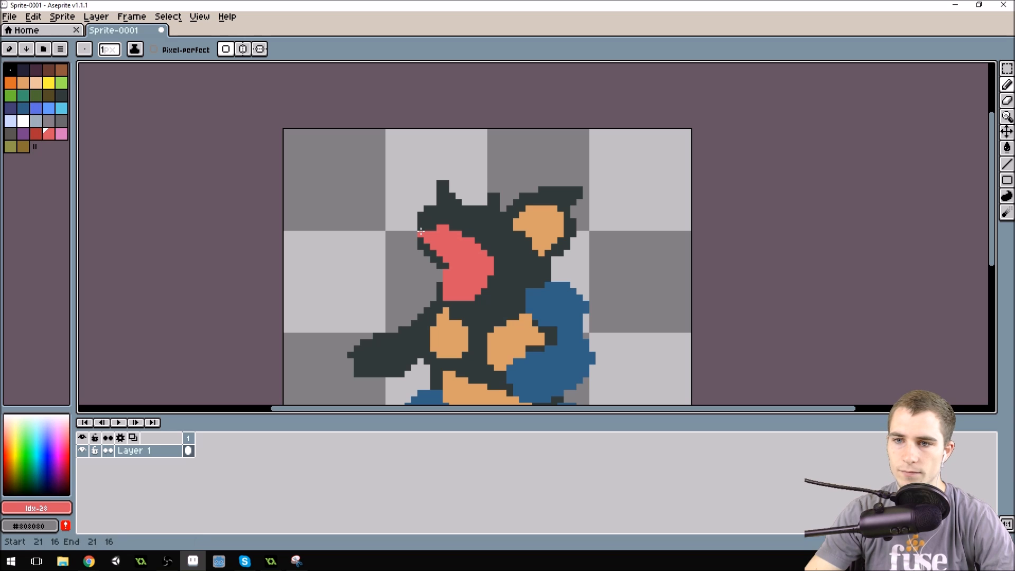
pyautogui.keyDown('alt'); pyautogui.click(416, 239); pyautogui.keyUp('alt')
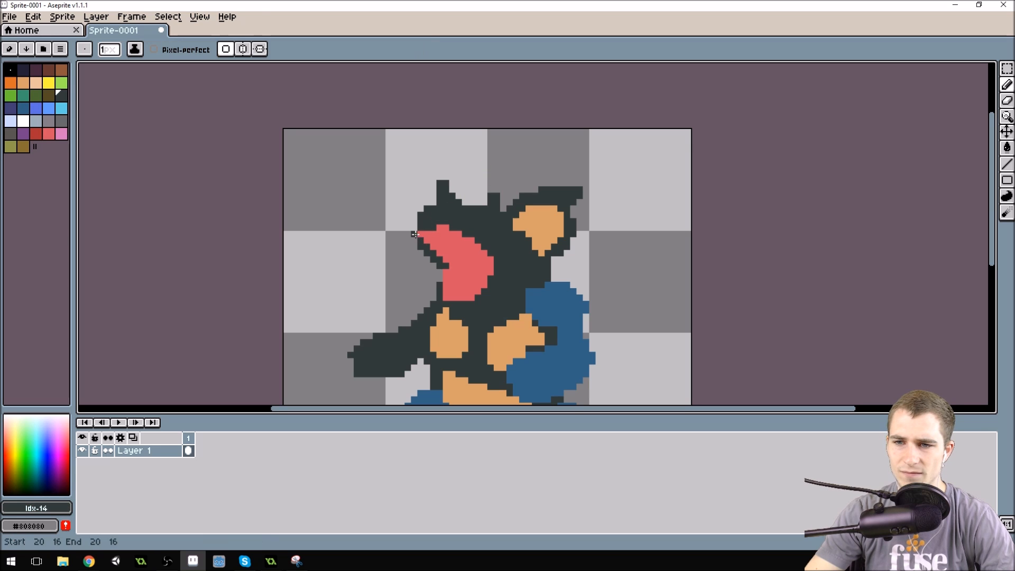
pyautogui.scroll(-2, 486, 173)
pyautogui.scroll(2, 486, 186)
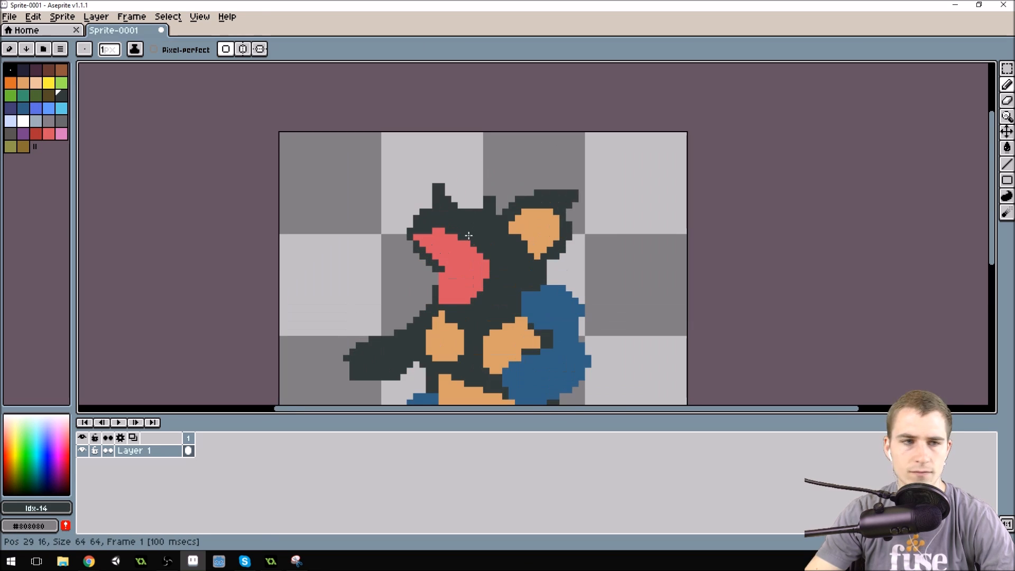
# Step: Widen the lower part of the mouth leftward with red and redraw the dark outline along the corner and lower jaw
pyautogui.keyDown('alt'); pyautogui.click(440, 306); pyautogui.keyUp('alt')
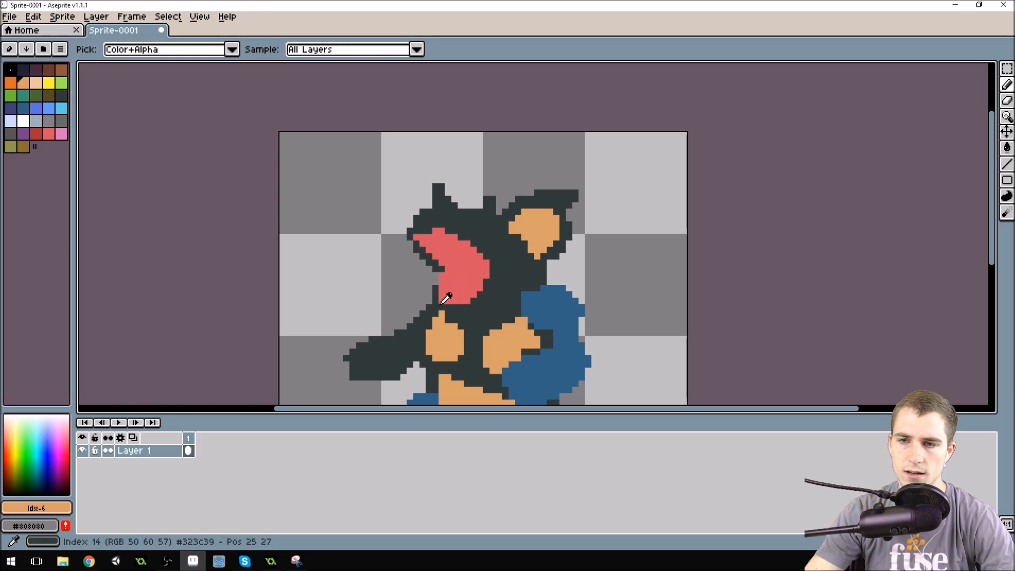
pyautogui.keyDown('alt'); pyautogui.click(439, 305); pyautogui.keyUp('alt')
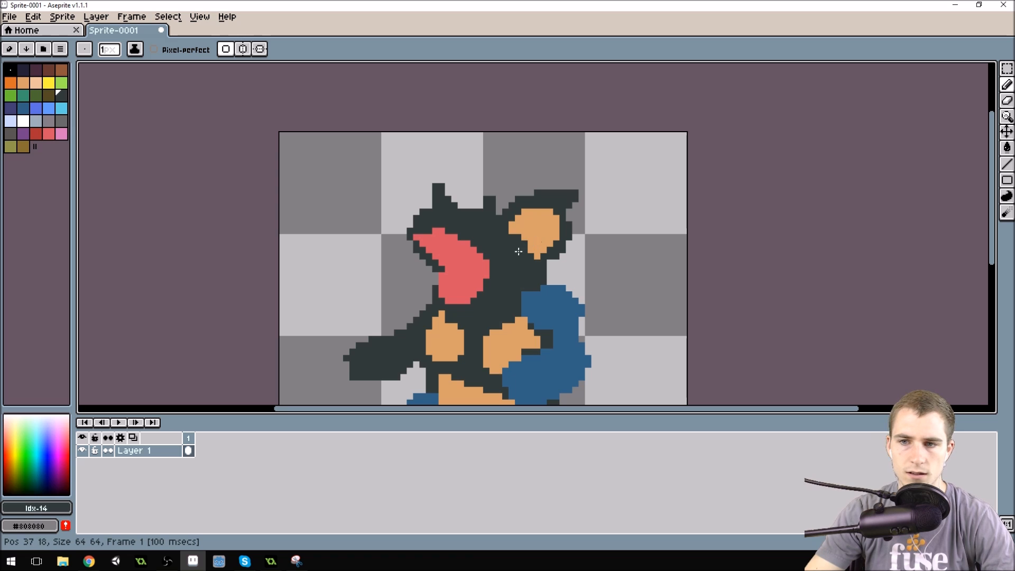
pyautogui.keyDown('alt'); pyautogui.click(464, 272); pyautogui.keyUp('alt')
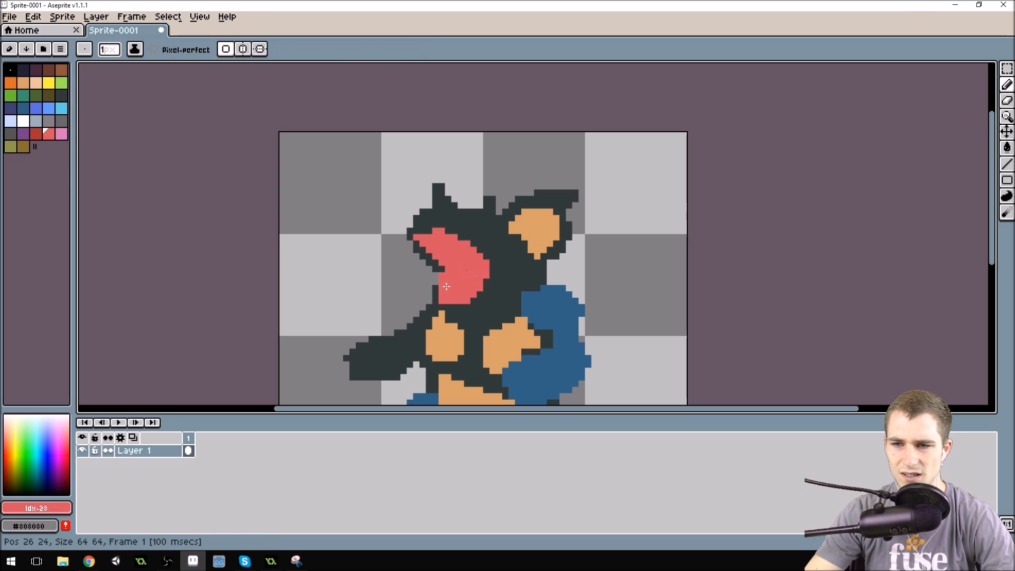
pyautogui.keyDown('alt'); pyautogui.click(440, 269); pyautogui.keyUp('alt')
pyautogui.click(437, 273)
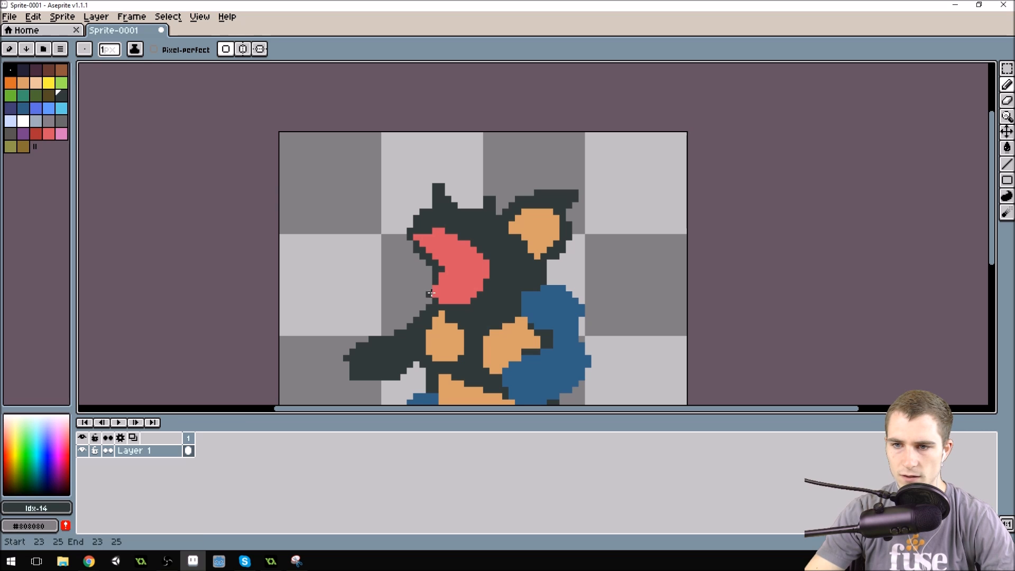
pyautogui.scroll(-3, 518, 202)
pyautogui.scroll(3, 512, 207)
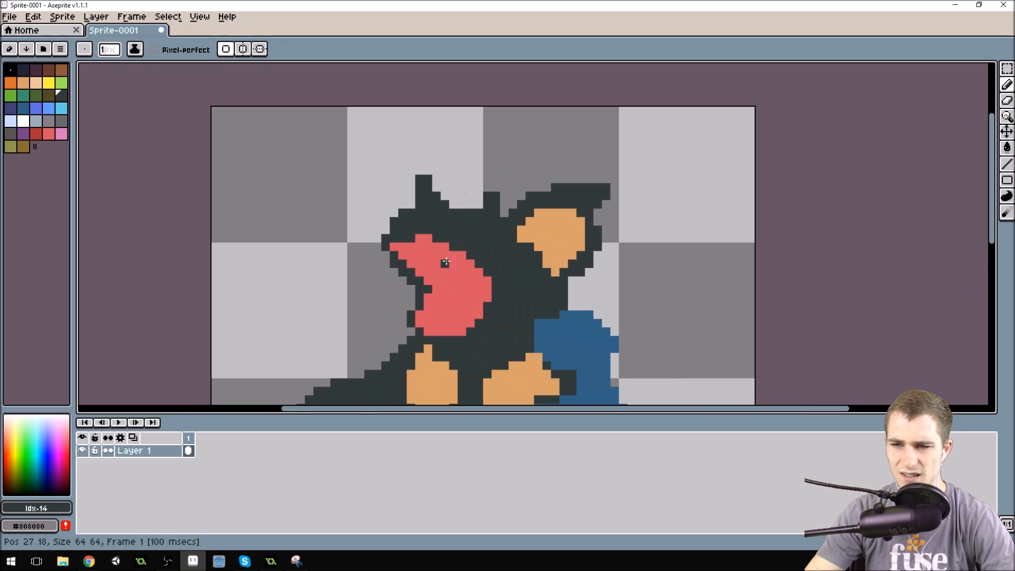
pyautogui.keyDown('alt'); pyautogui.click(452, 297); pyautogui.keyUp('alt')
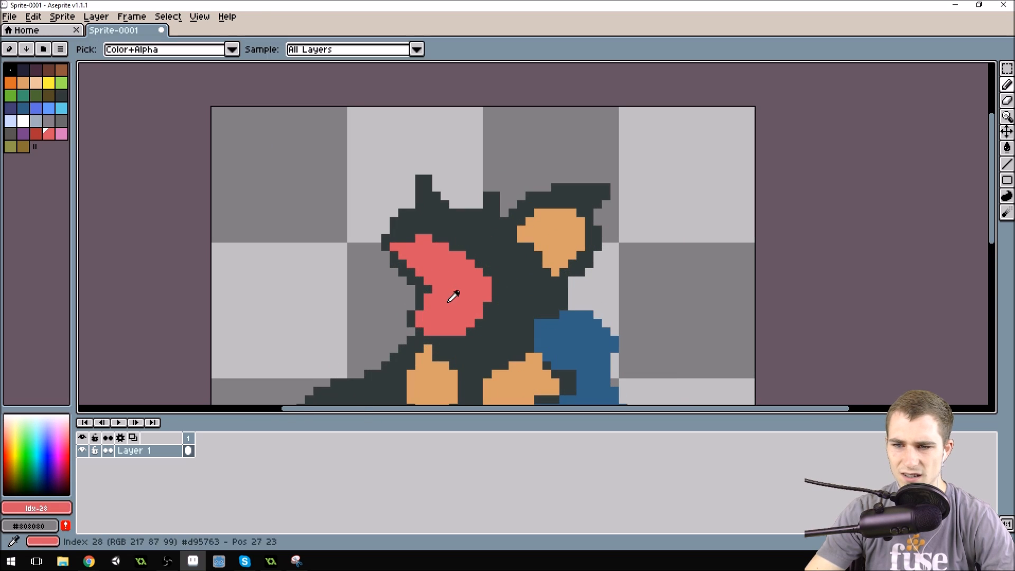
pyautogui.keyDown('alt'); pyautogui.click(421, 304); pyautogui.keyUp('alt')
# Step: Examine the shape of the head and open mouth at different magnifications
pyautogui.scroll(-3, 510, 210)
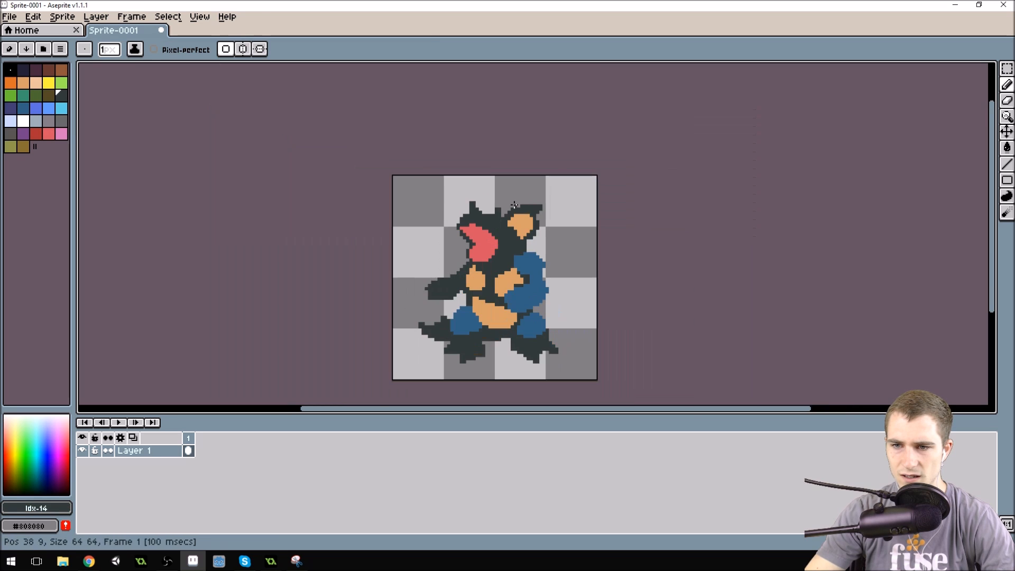
pyautogui.scroll(2, 541, 169)
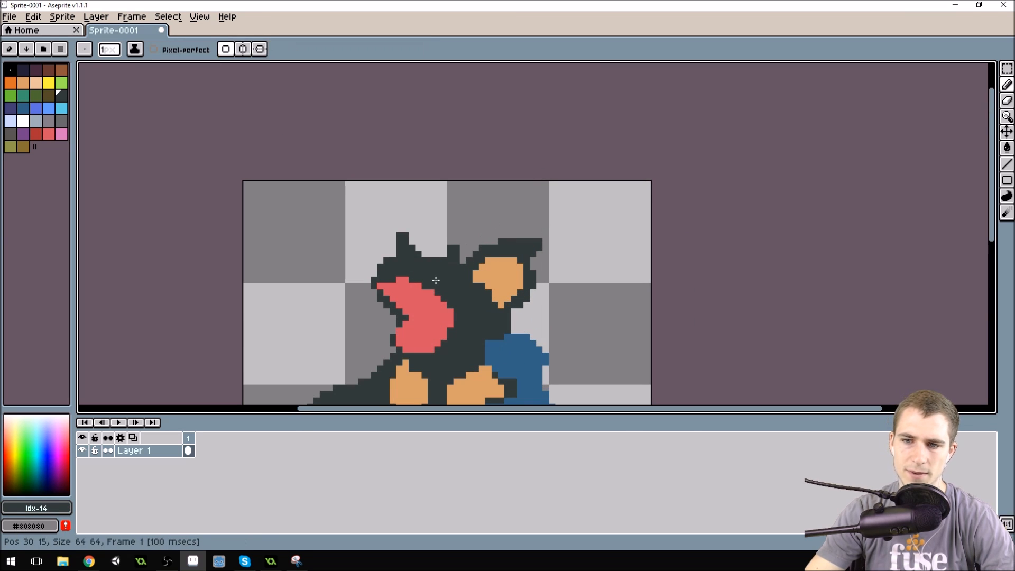
pyautogui.scroll(-2, 444, 275)
pyautogui.scroll(3, 453, 264)
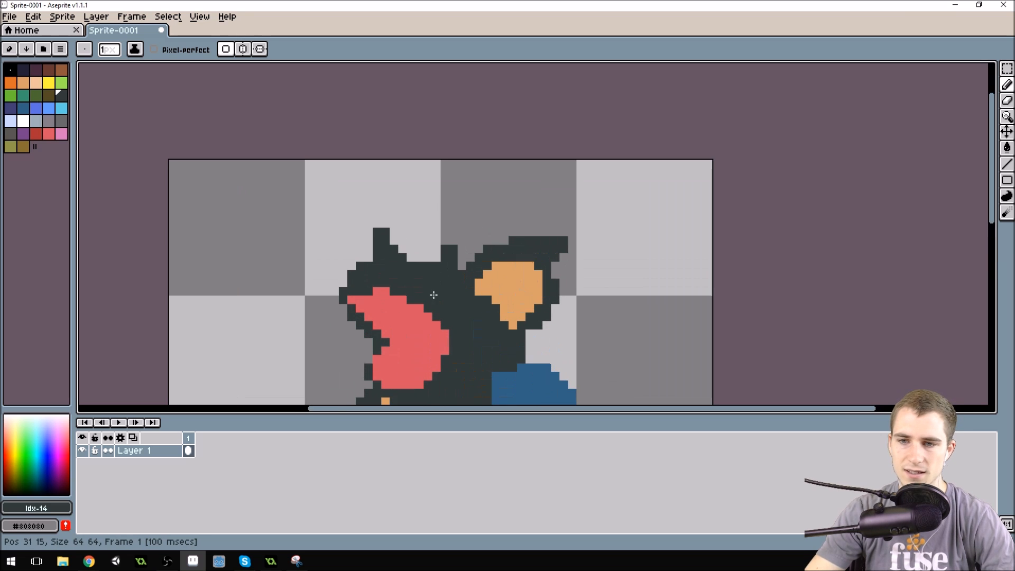
pyautogui.scroll(-1, 454, 274)
pyautogui.scroll(1, 429, 332)
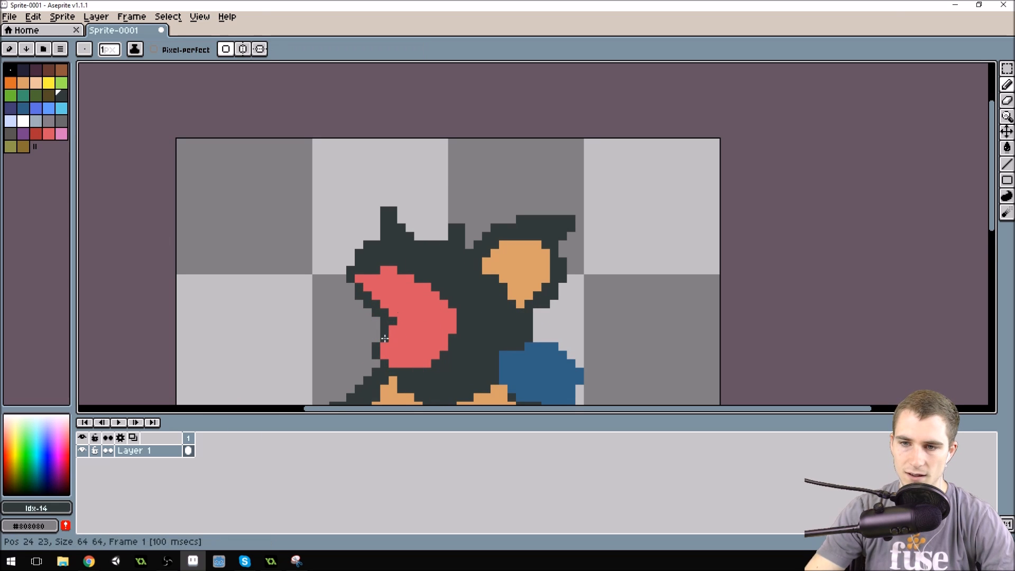
pyautogui.scroll(-2, 466, 251)
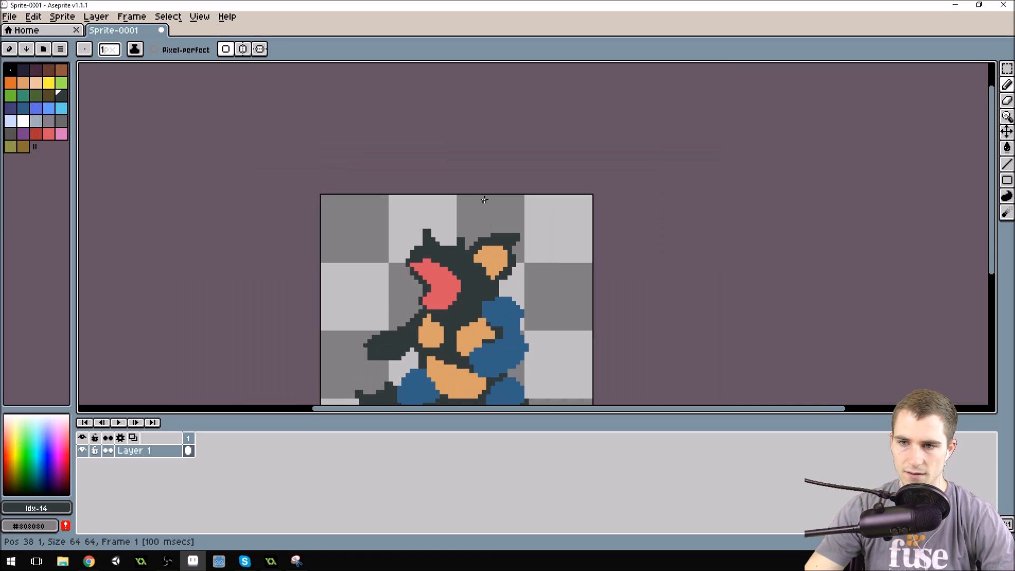
pyautogui.scroll(2, 475, 222)
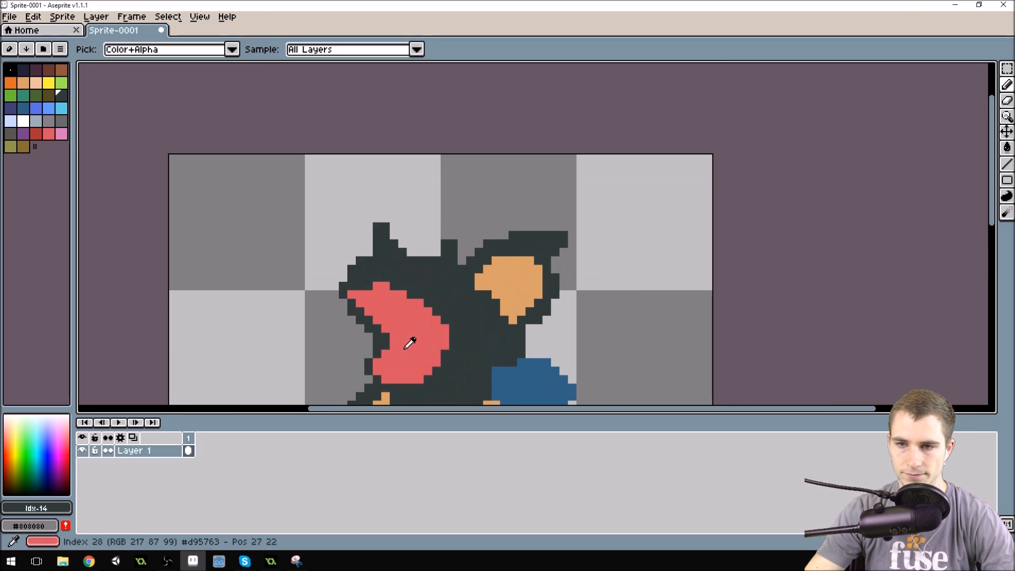
# Step: Refine the mouth's inner corner and lower-left jaw edge using the sampled red and dark colors
pyautogui.keyDown('alt'); pyautogui.click(414, 335); pyautogui.keyUp('alt')
pyautogui.scroll(-2, 452, 309)
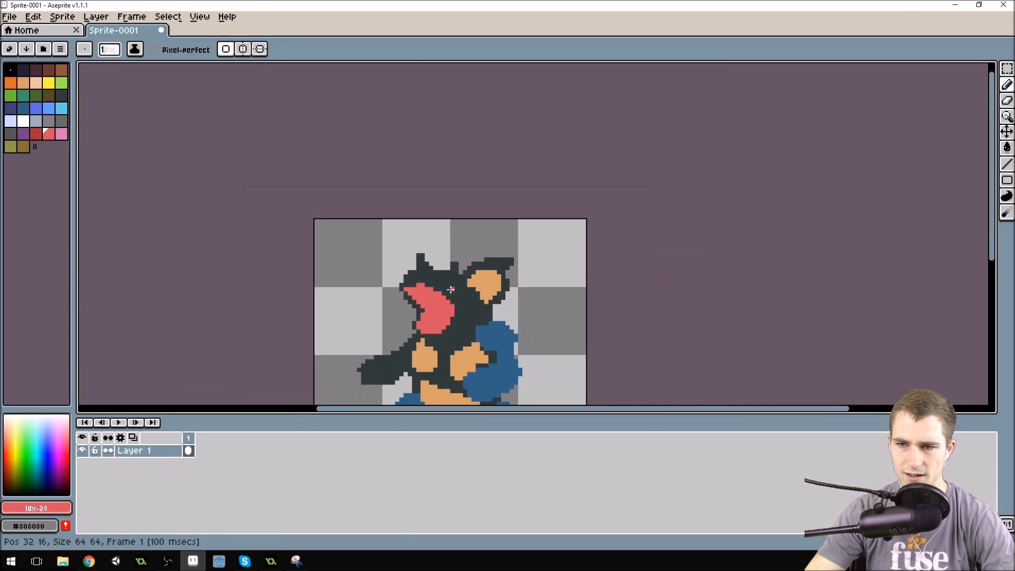
pyautogui.scroll(4, 407, 338)
pyautogui.keyDown('alt'); pyautogui.click(375, 346); pyautogui.keyUp('alt')
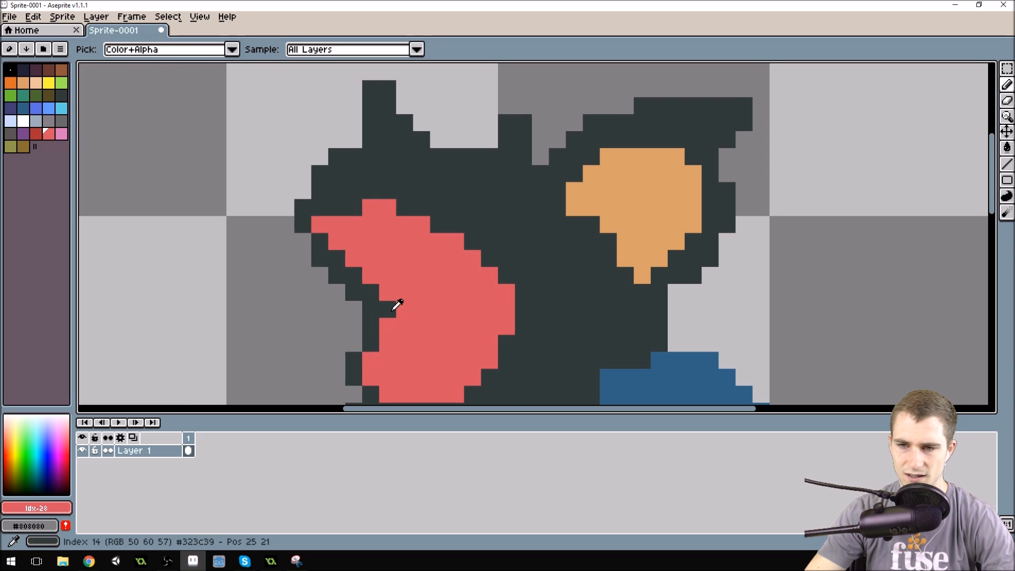
pyautogui.scroll(-2, 472, 293)
pyautogui.scroll(1, 472, 293)
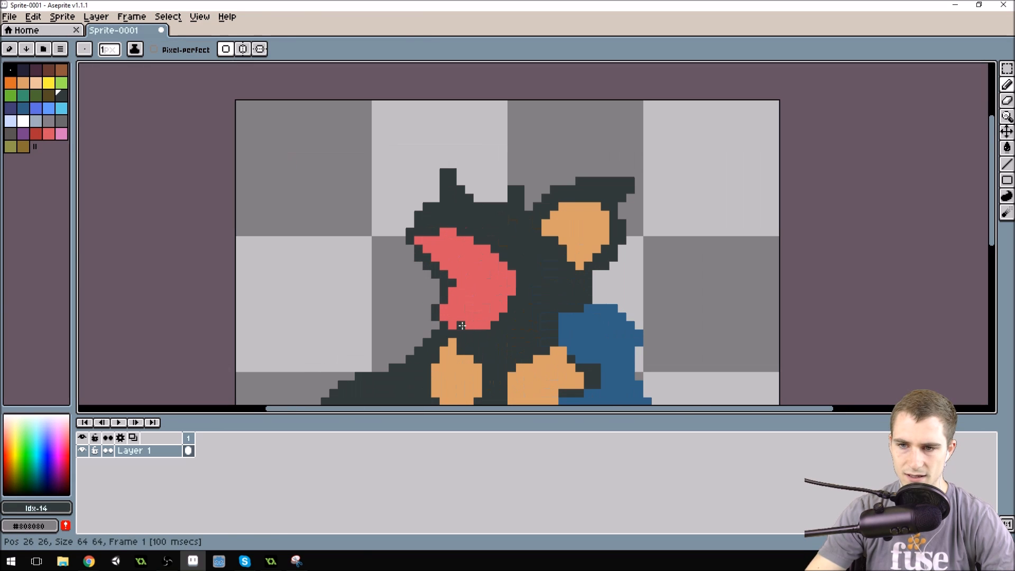
pyautogui.press('alt')
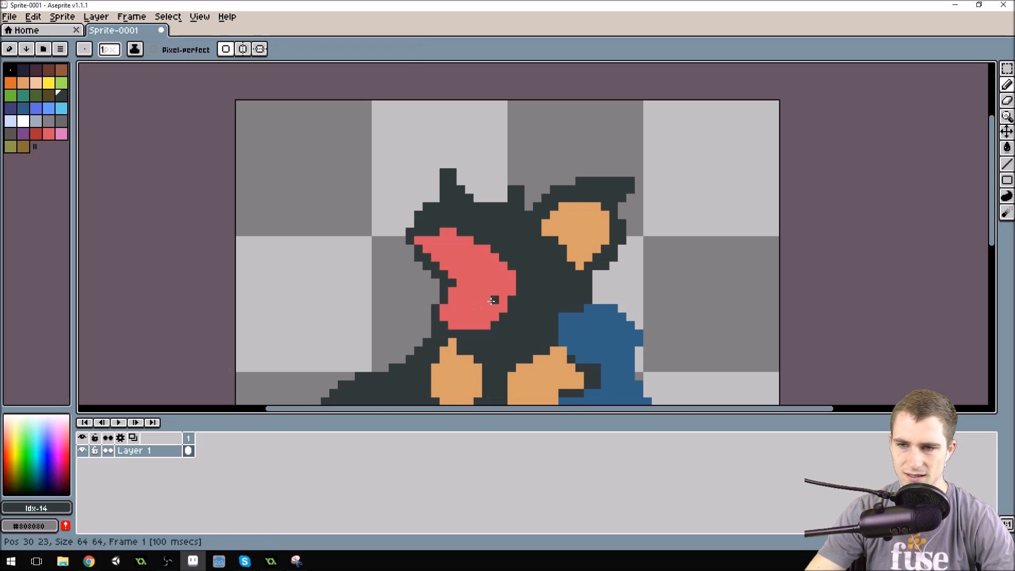
# Step: Draw a white slanted eye about five pixels wide and three pixels high on the head between the mouth and the ear
pyautogui.scroll(-6, 491, 300)
pyautogui.scroll(3, 592, 241)
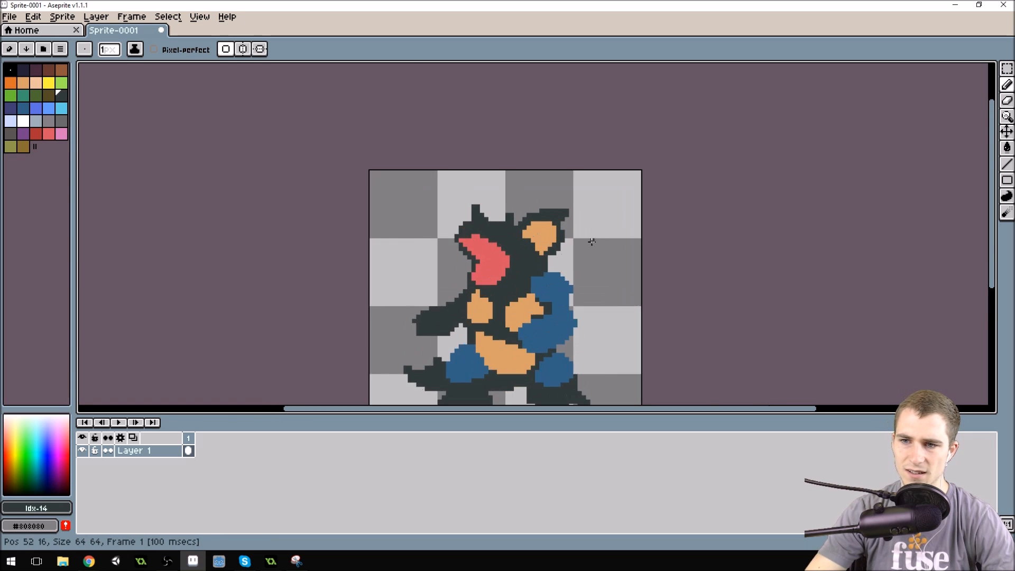
pyautogui.scroll(2, 592, 241)
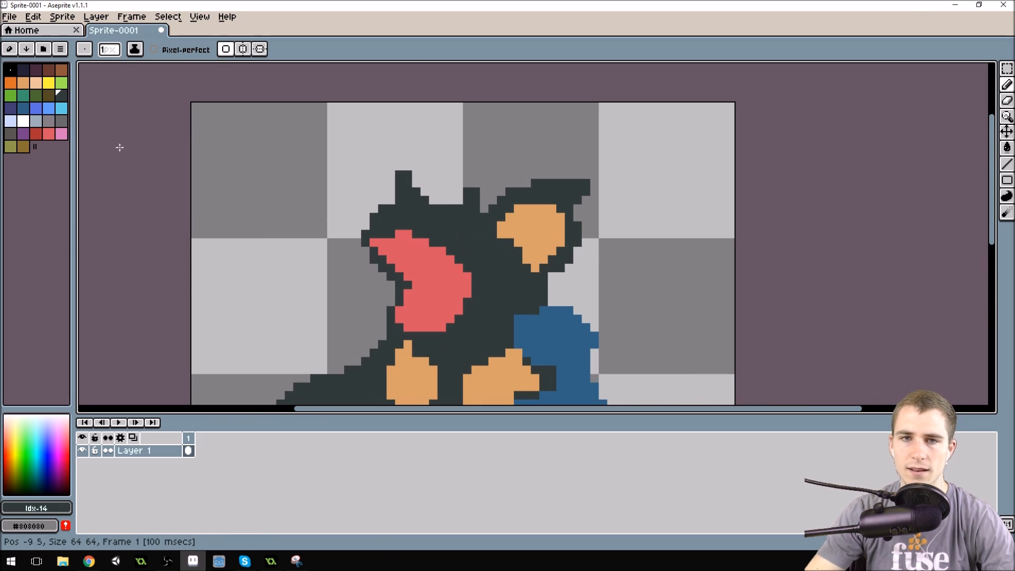
pyautogui.click(23, 121)
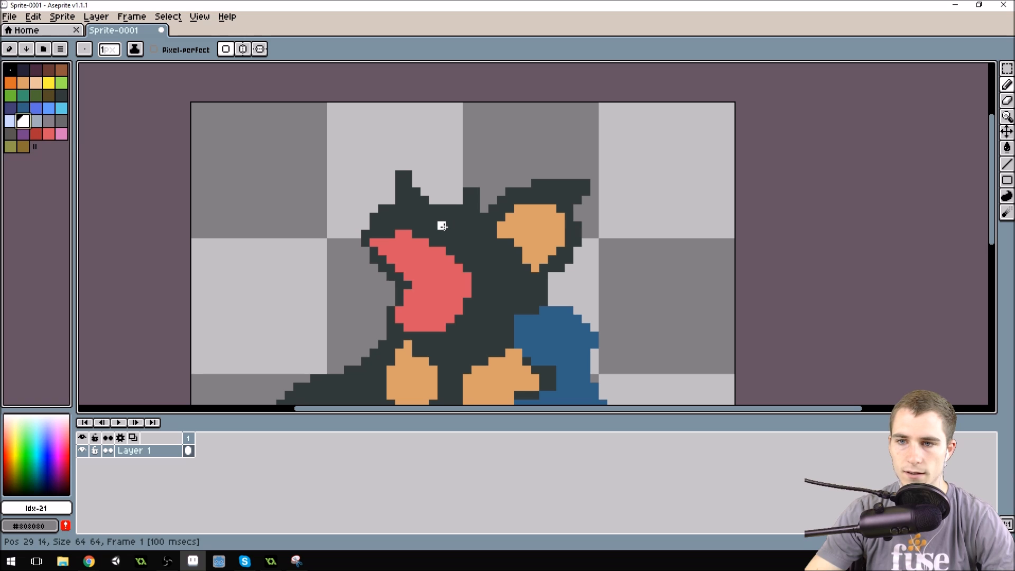
pyautogui.click(449, 226)
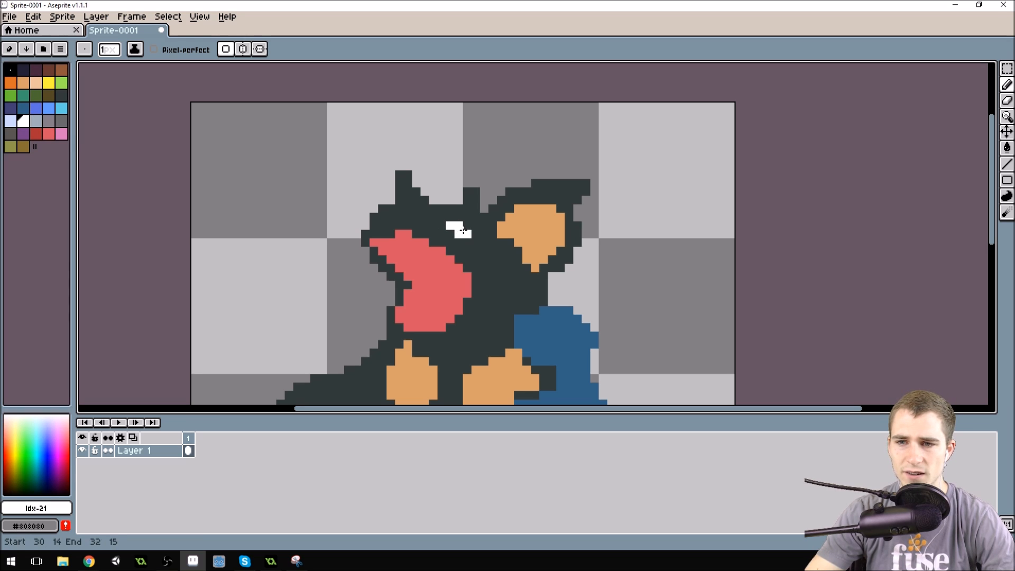
pyautogui.moveTo(478, 233); pyautogui.dragTo(478, 234)
pyautogui.scroll(-1, 592, 184)
pyautogui.scroll(-1, 608, 180)
pyautogui.scroll(3, 632, 168)
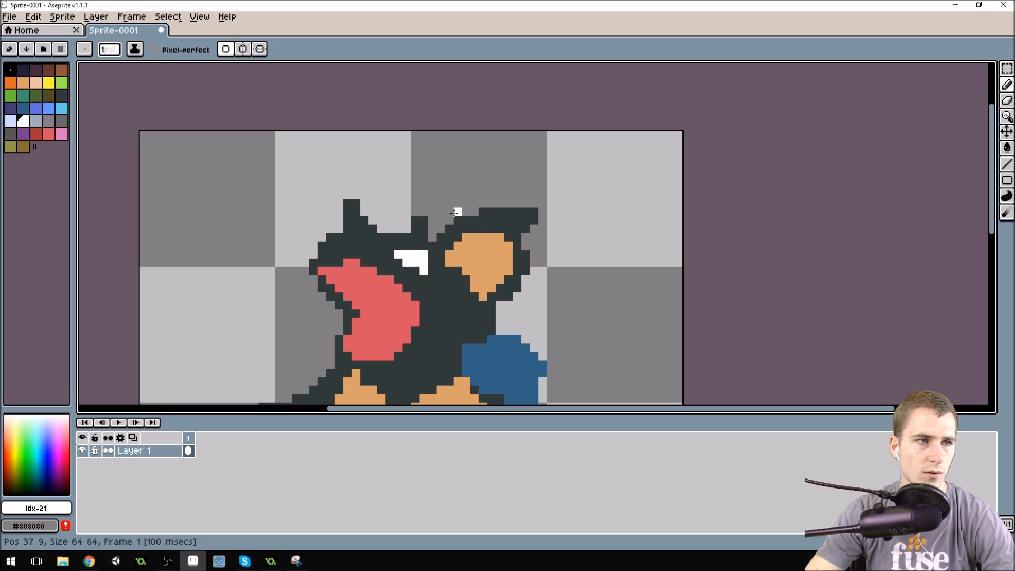
pyautogui.click(433, 260)
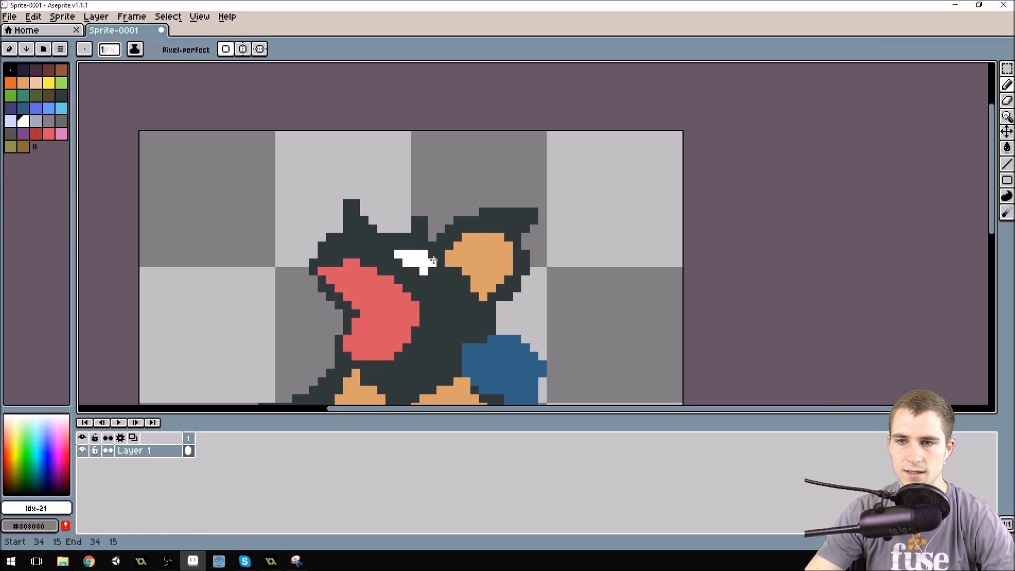
pyautogui.scroll(-4, 539, 199)
pyautogui.scroll(4, 544, 174)
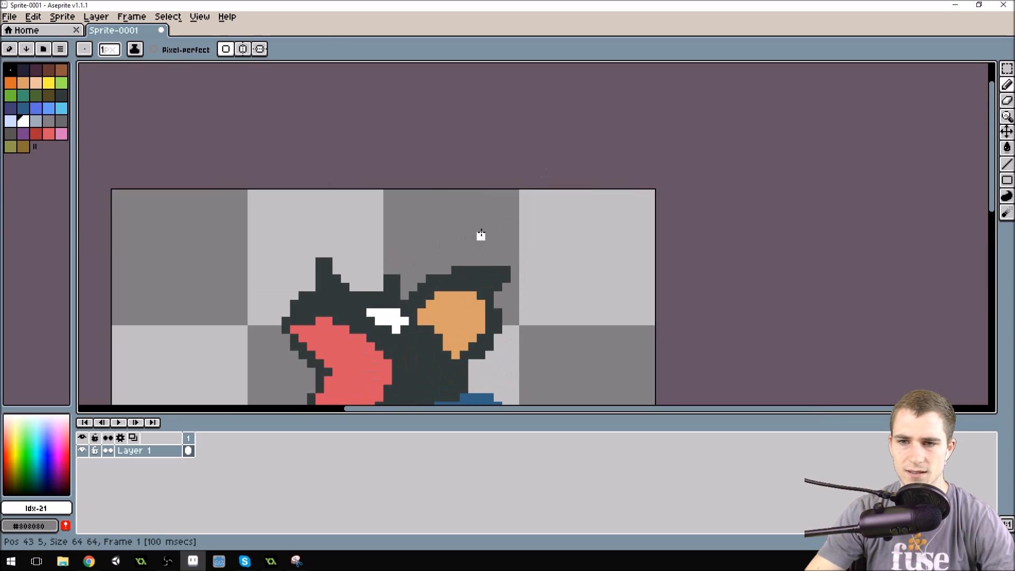
# Step: Thin the tips of the two spikes on top of the head to one pixel wide using the sampled transparent color
pyautogui.keyDown('alt'); pyautogui.click(393, 275); pyautogui.keyUp('alt')
pyautogui.scroll(-2, 430, 200)
pyautogui.scroll(2, 438, 201)
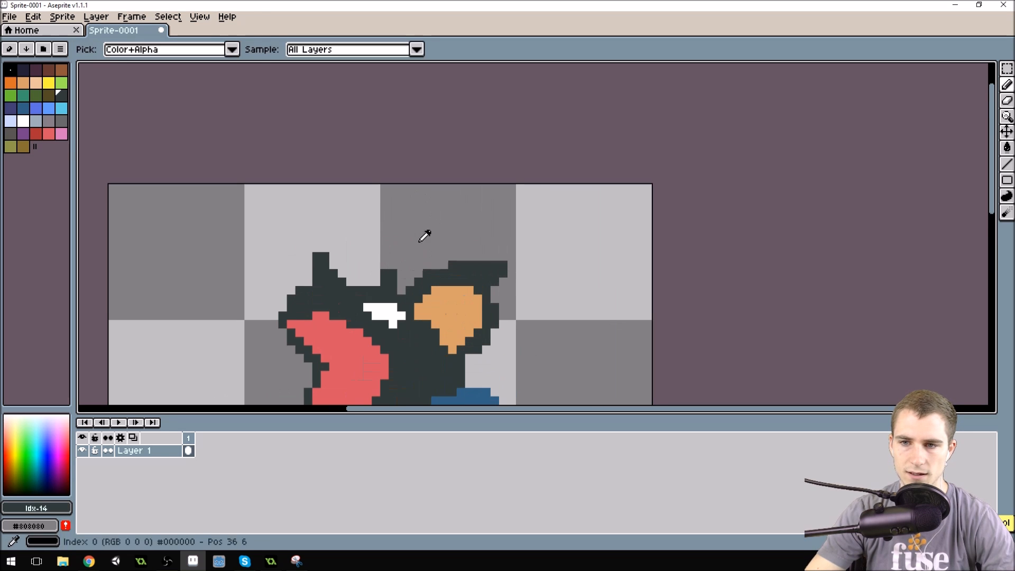
pyautogui.keyDown('alt'); pyautogui.click(393, 257); pyautogui.keyUp('alt')
pyautogui.scroll(-7, 399, 233)
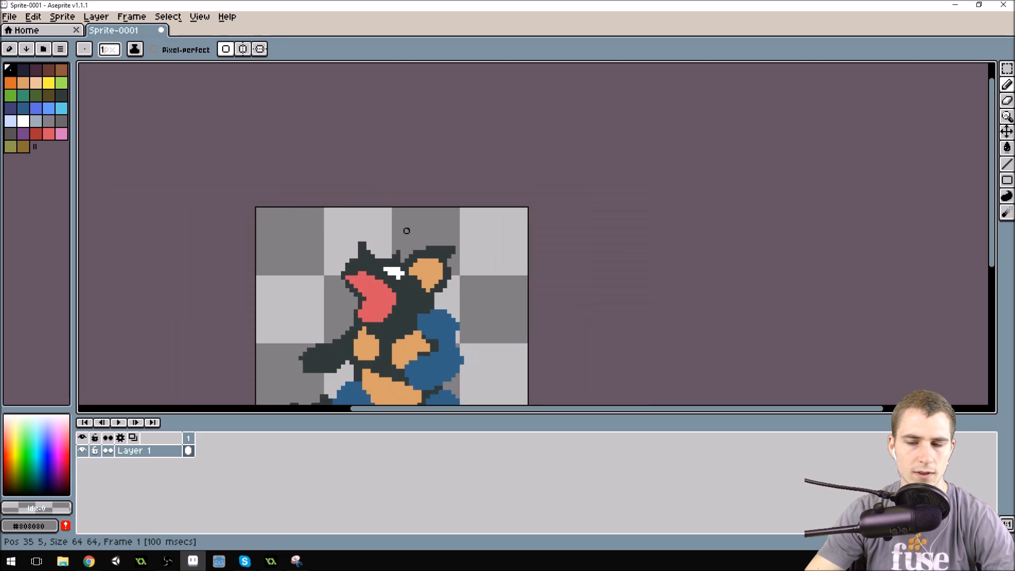
pyautogui.scroll(5, 407, 196)
pyautogui.scroll(-3, 407, 196)
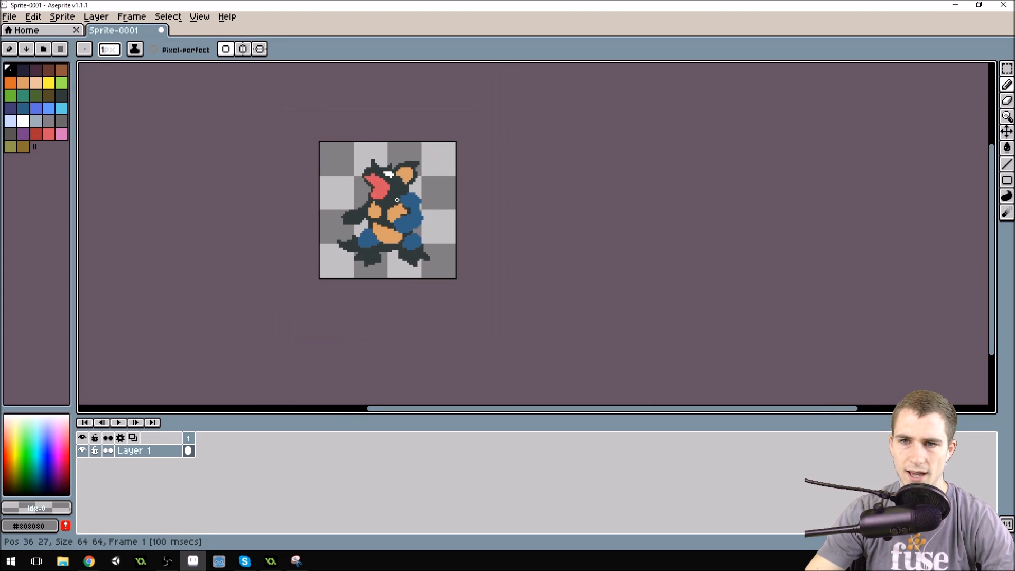
pyautogui.scroll(6, 377, 175)
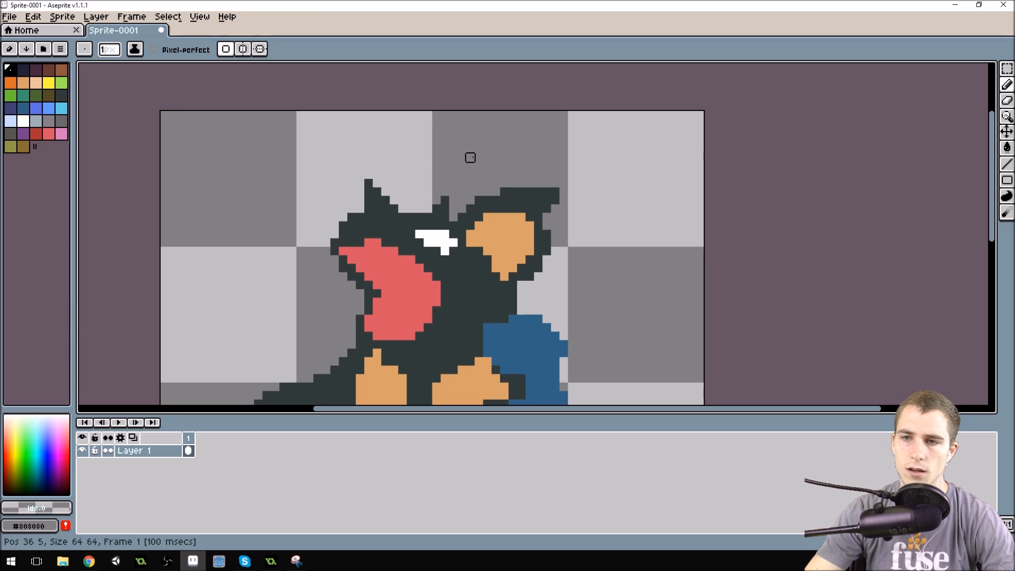
pyautogui.scroll(-5, 506, 154)
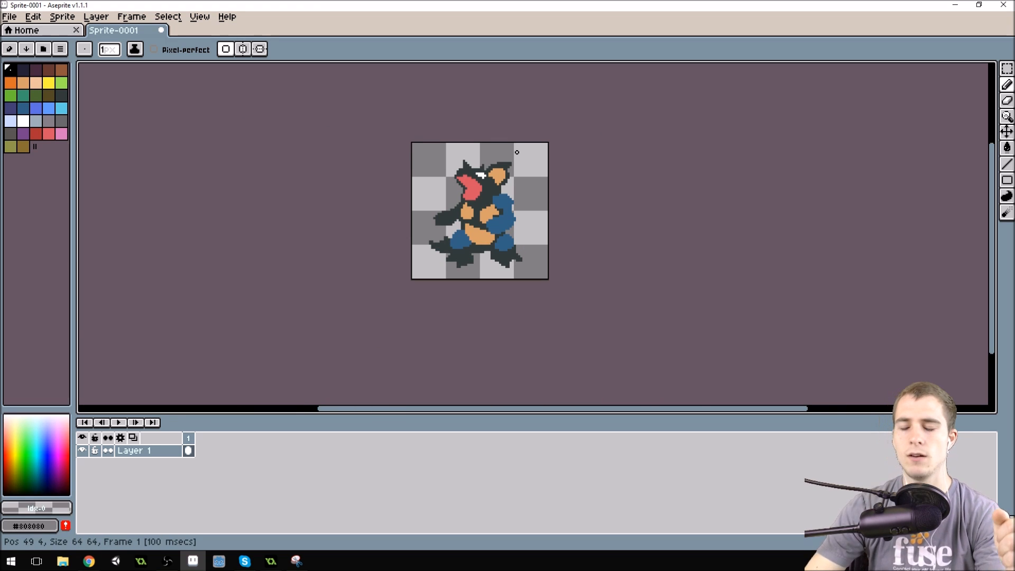
pyautogui.scroll(-2, 529, 288)
pyautogui.scroll(2, 536, 305)
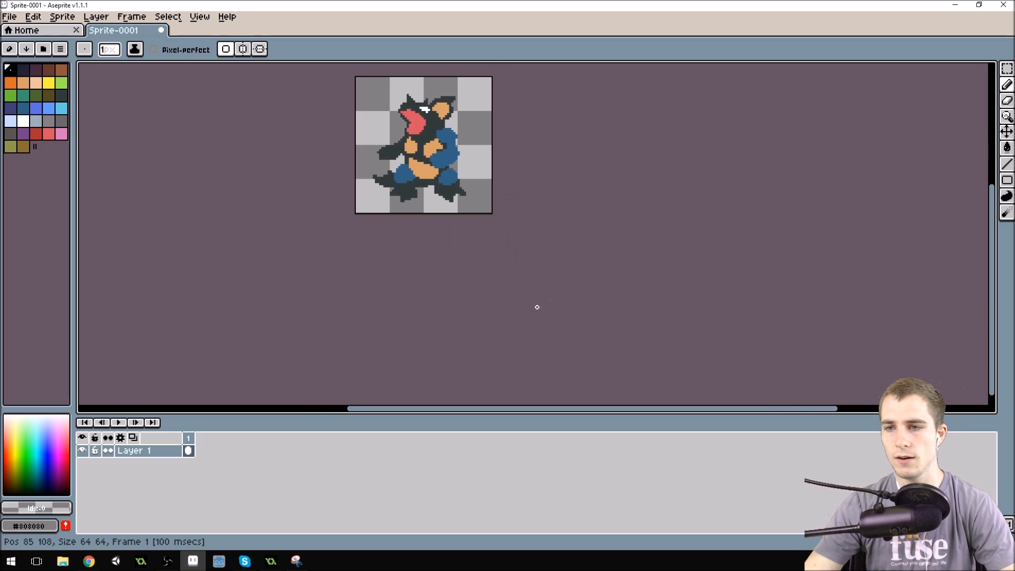
pyautogui.scroll(-1, 557, 283)
pyautogui.scroll(1, 479, 187)
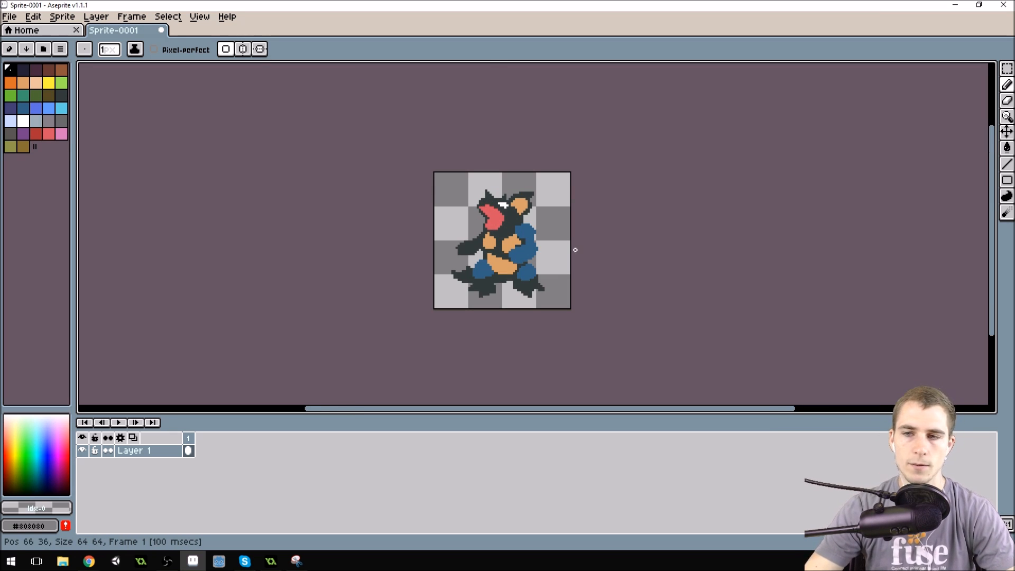
# Step: Extend the tan belly patch's left edge using its sampled color and redraw the dark body outline beside it
pyautogui.scroll(6, 575, 250)
pyautogui.keyDown('alt'); pyautogui.click(458, 220); pyautogui.keyUp('alt')
pyautogui.moveTo(434, 200)
pyautogui.mouseDown()
pyautogui.moveTo(440, 241)
pyautogui.moveTo(477, 273)
pyautogui.moveTo(449, 259)
pyautogui.mouseUp()
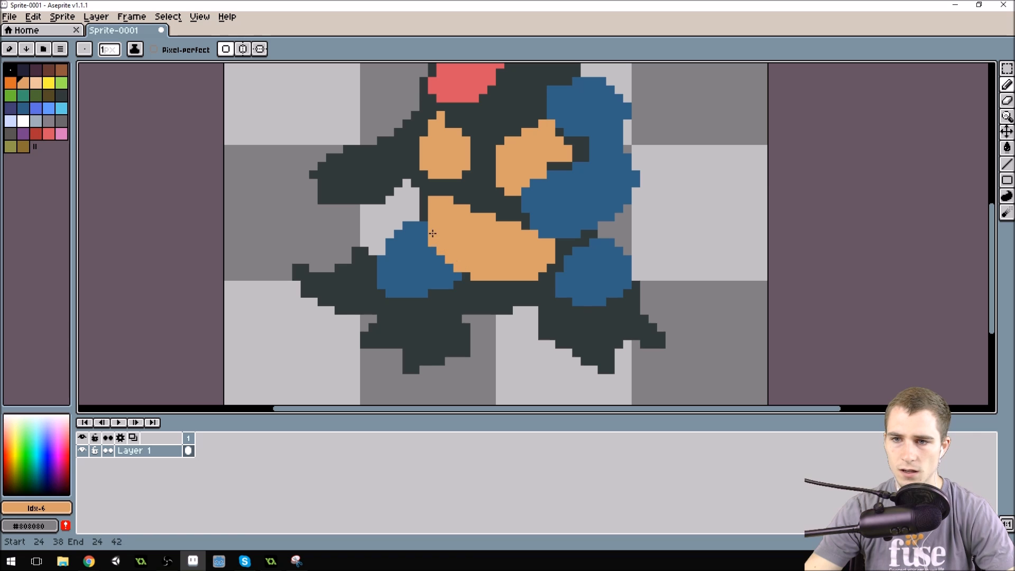
pyautogui.keyDown('alt'); pyautogui.click(425, 198); pyautogui.keyUp('alt')
pyautogui.moveTo(416, 205); pyautogui.dragTo(415, 217)
pyautogui.scroll(-1, 485, 159)
pyautogui.scroll(-2, 501, 128)
pyautogui.scroll(4, 469, 287)
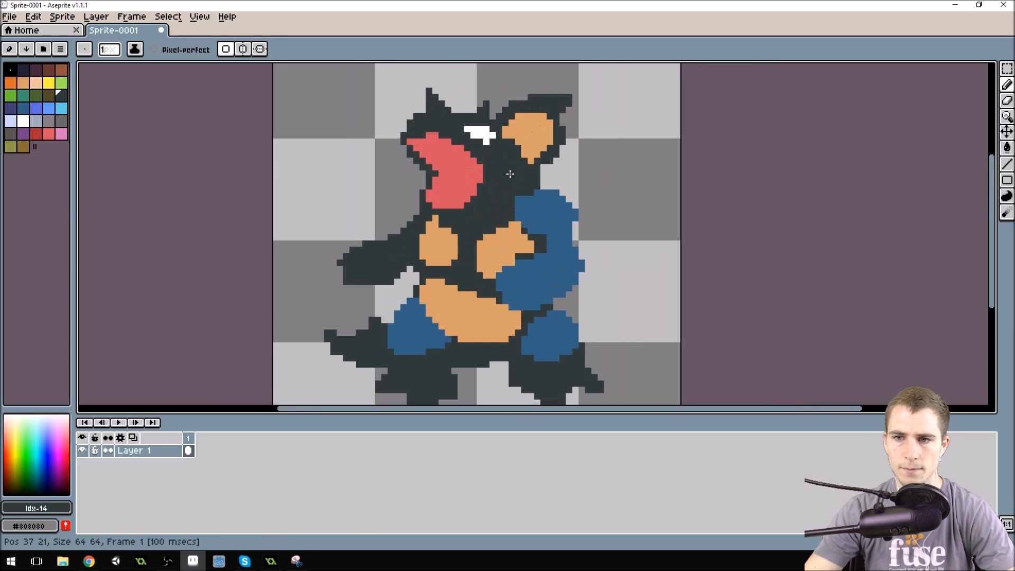
# Step: Trim the belly patch's upper edge and its upper-left corner with dark pixels
pyautogui.click(492, 298)
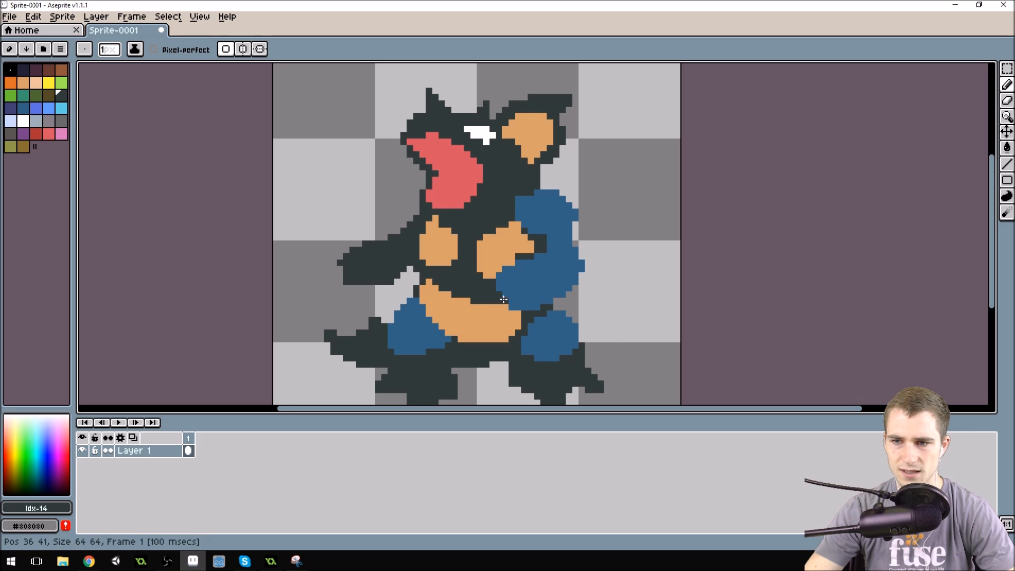
pyautogui.scroll(-3, 555, 185)
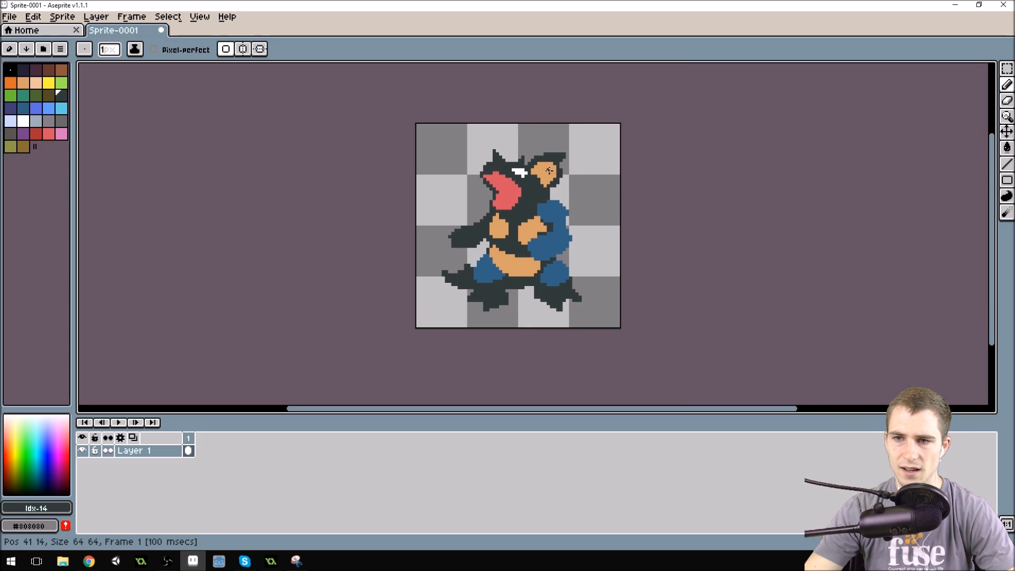
pyautogui.scroll(2, 508, 271)
pyautogui.click(457, 282)
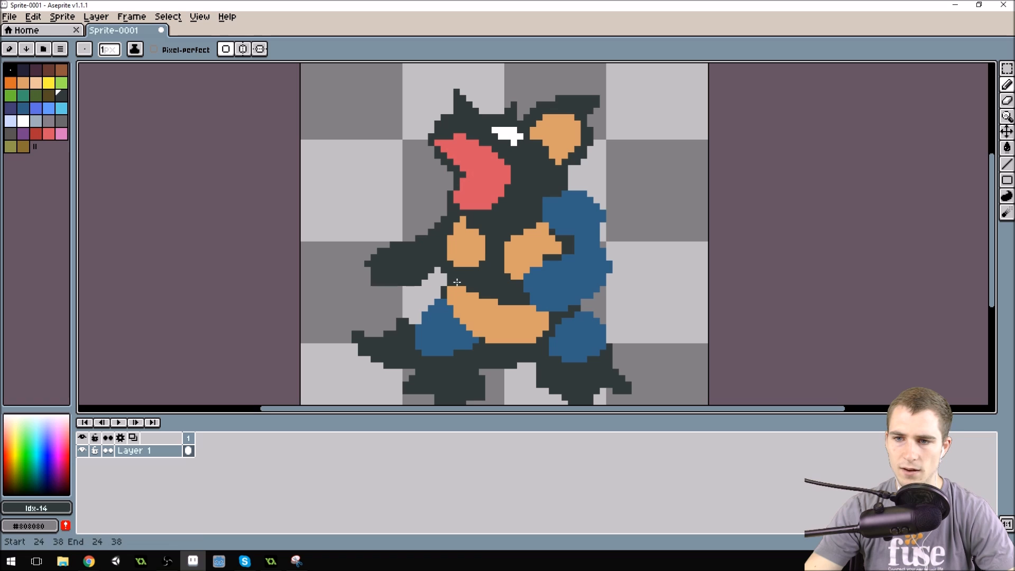
# Step: Extend the belly patch toward the right thigh and round its lower edge downward with the sampled tan
pyautogui.keyDown('alt'); pyautogui.click(498, 301); pyautogui.keyUp('alt')
pyautogui.scroll(-1, 567, 168)
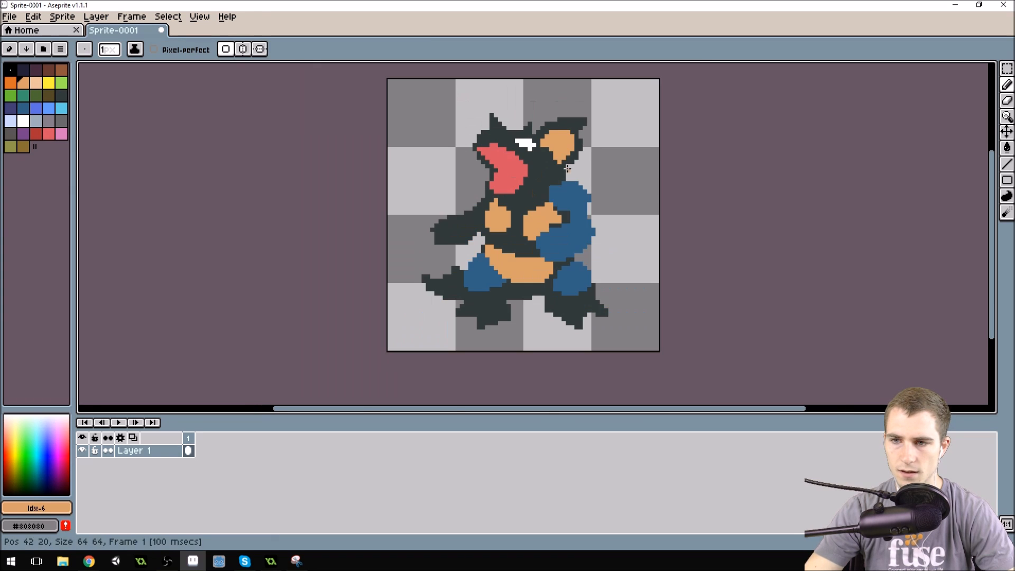
pyautogui.keyDown('alt'); pyautogui.click(538, 277); pyautogui.keyUp('alt')
pyautogui.click(554, 266)
pyautogui.moveTo(559, 265); pyautogui.dragTo(526, 285)
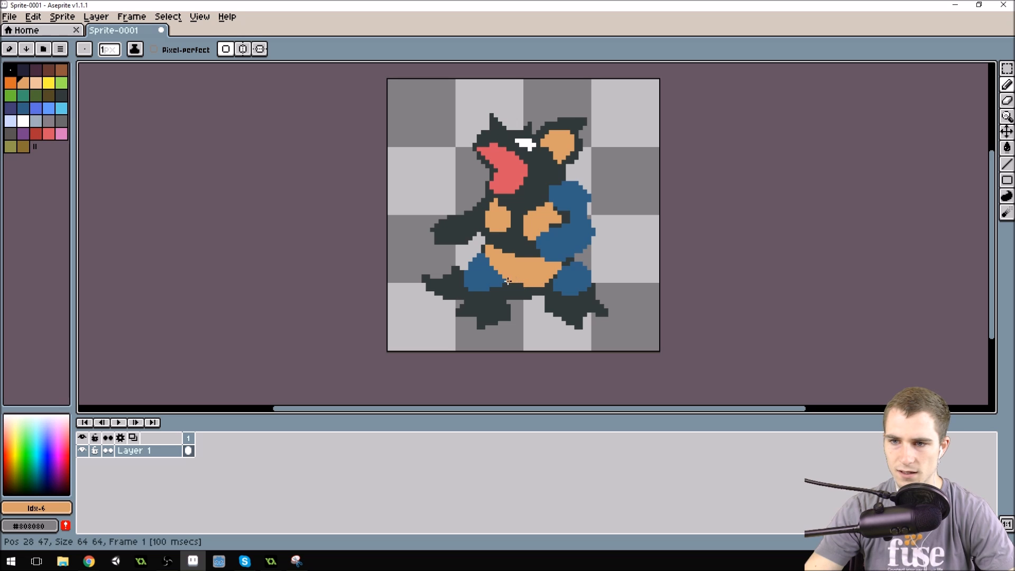
pyautogui.click(519, 284)
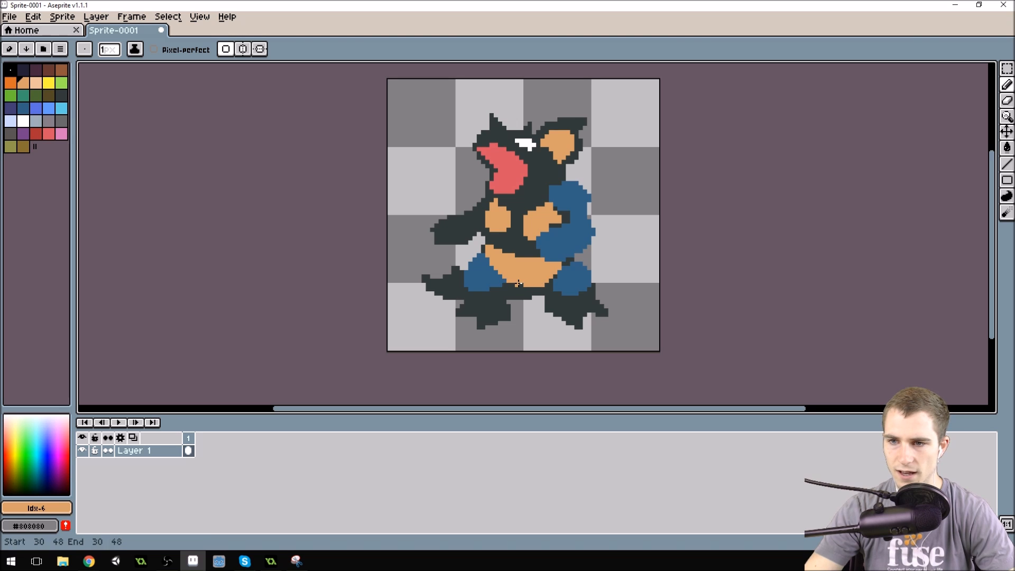
# Step: Try to shift the raised peak of the mouth's upper edge leftward with sampled dark and red pixels
pyautogui.keyDown('alt'); pyautogui.click(557, 280); pyautogui.keyUp('alt')
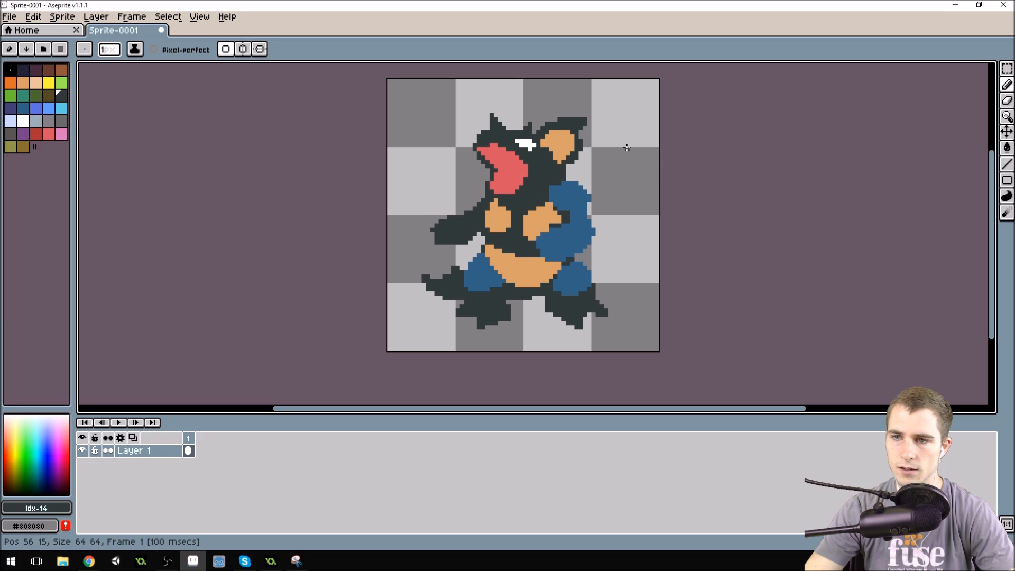
pyautogui.scroll(1, 624, 135)
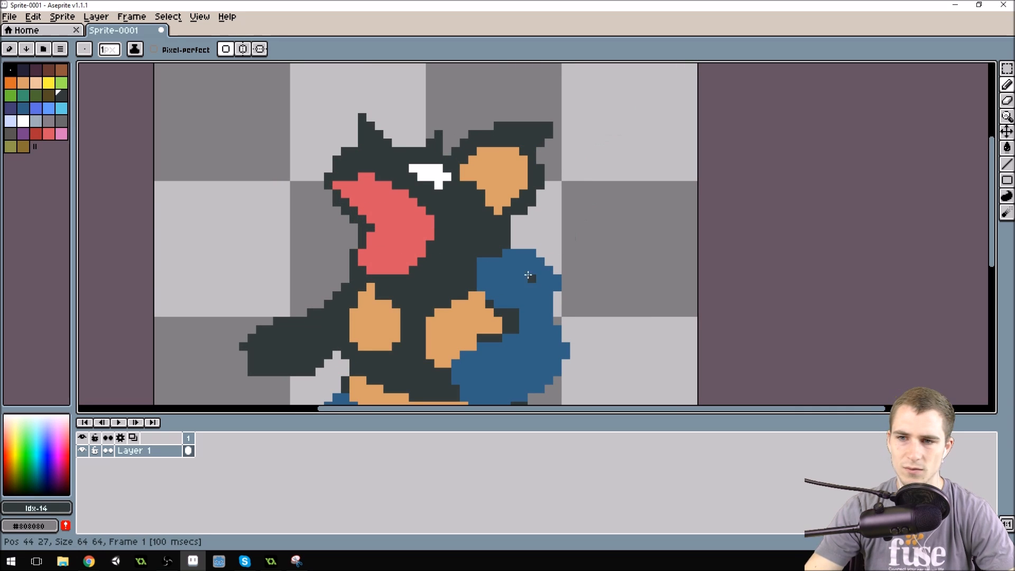
pyautogui.scroll(-4, 548, 227)
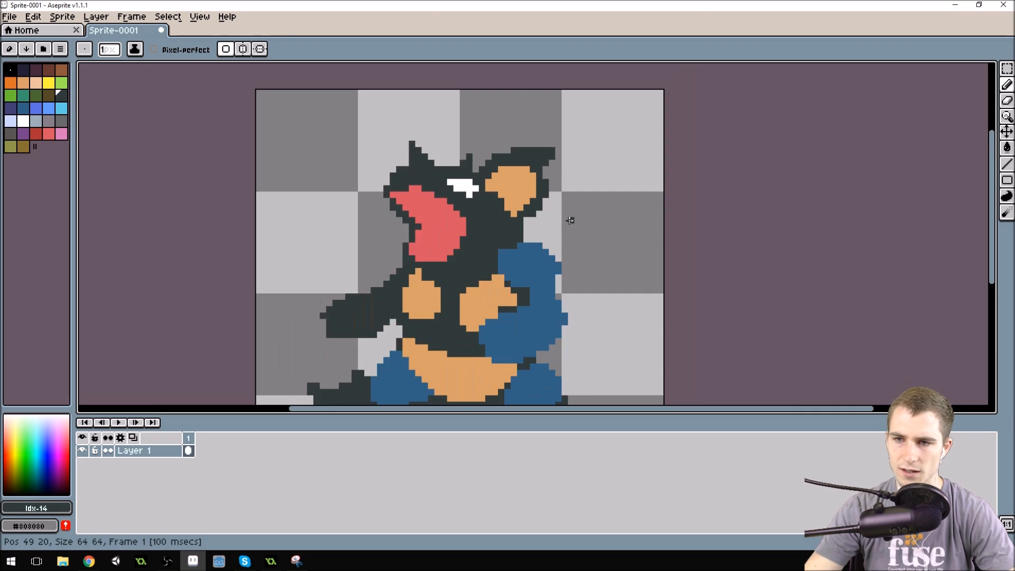
pyautogui.scroll(1, 548, 227)
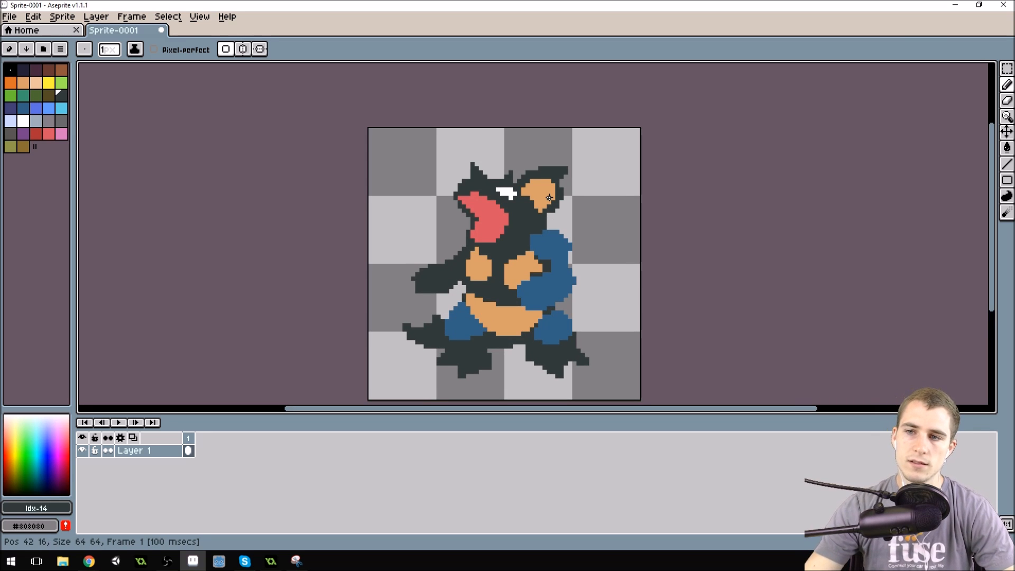
pyautogui.scroll(6, 478, 181)
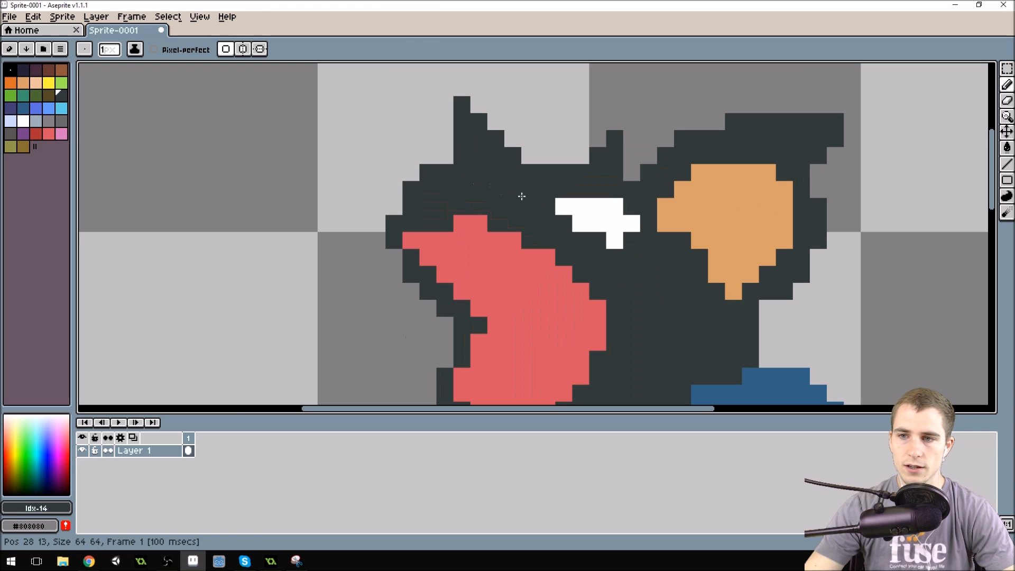
pyautogui.click(479, 223)
pyautogui.keyDown('alt'); pyautogui.click(464, 223); pyautogui.keyUp('alt')
pyautogui.click(447, 225)
pyautogui.scroll(-4, 502, 181)
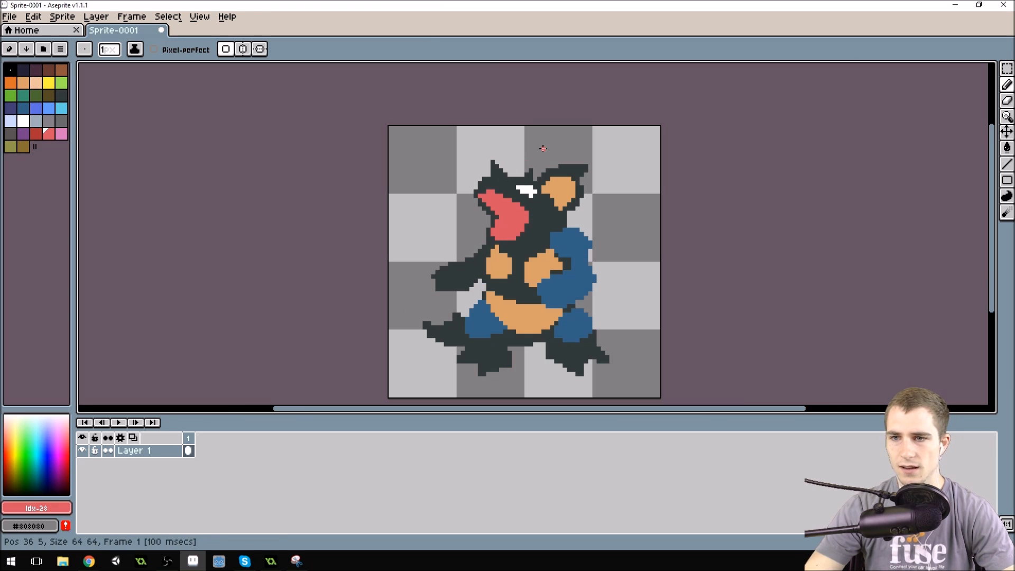
pyautogui.press('alt')
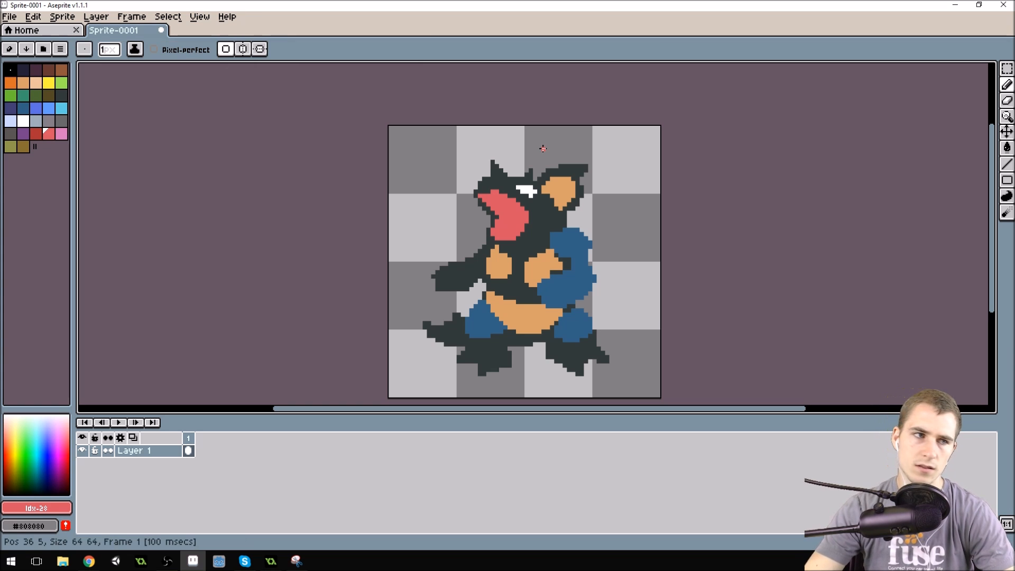
# Step: Paint a light peach tongue over the lower part of the open mouth, leaving a red strip along the lower jaw
pyautogui.scroll(4, 526, 217)
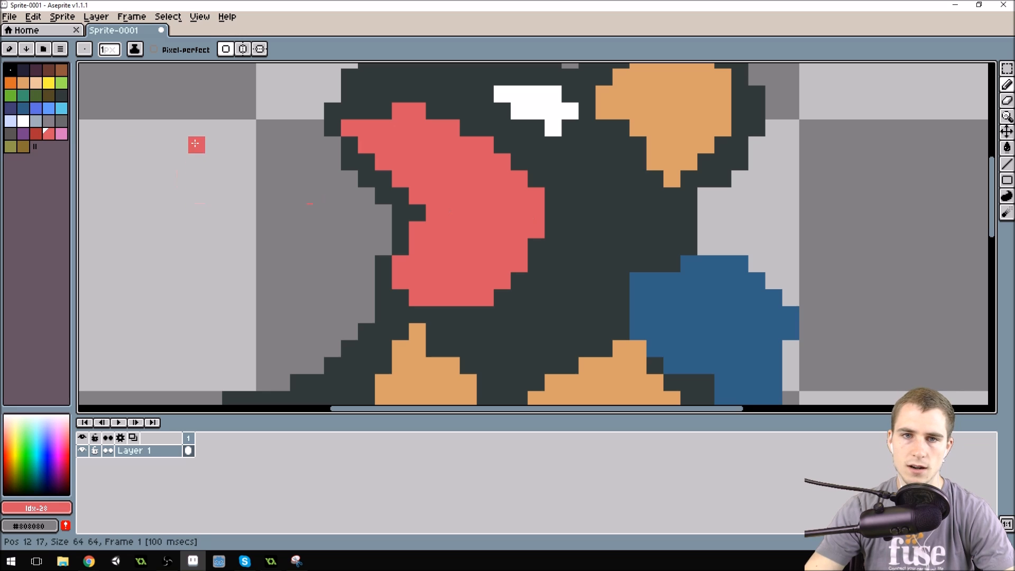
pyautogui.click(35, 83)
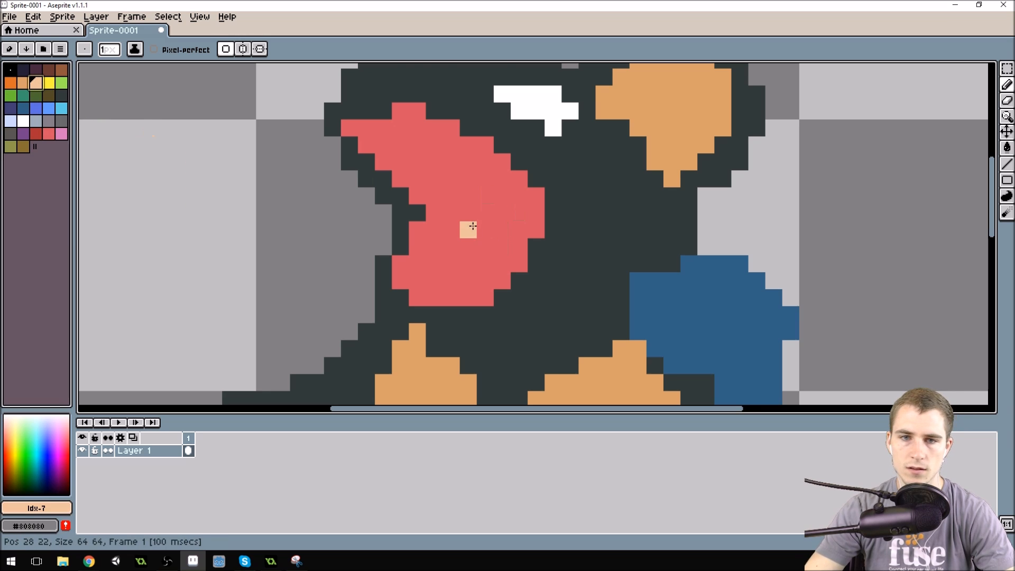
pyautogui.moveTo(468, 212)
pyautogui.mouseDown()
pyautogui.moveTo(434, 265)
pyautogui.moveTo(445, 254)
pyautogui.moveTo(438, 280)
pyautogui.moveTo(468, 271)
pyautogui.moveTo(471, 282)
pyautogui.moveTo(485, 251)
pyautogui.moveTo(464, 260)
pyautogui.moveTo(475, 272)
pyautogui.moveTo(469, 292)
pyautogui.moveTo(499, 272)
pyautogui.moveTo(500, 251)
pyautogui.moveTo(518, 244)
pyautogui.moveTo(517, 253)
pyautogui.moveTo(510, 227)
pyautogui.moveTo(496, 239)
pyautogui.moveTo(529, 224)
pyautogui.moveTo(491, 233)
pyautogui.moveTo(515, 219)
pyautogui.mouseUp()
pyautogui.click(519, 260)
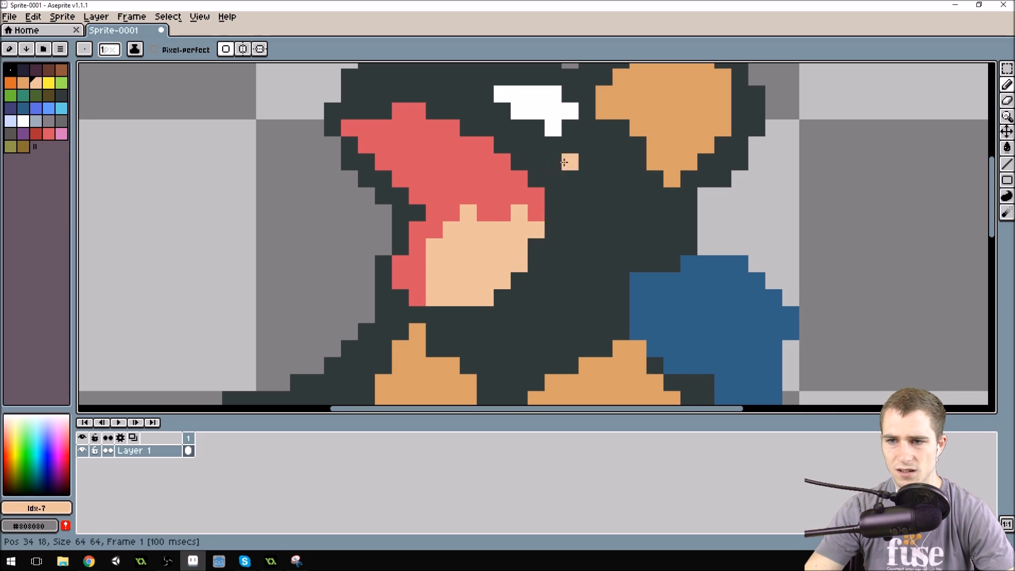
# Step: Shade the throat with dark red pixels at the back of the mouth just above the tongue
pyautogui.scroll(-2, 567, 165)
pyautogui.scroll(-1, 623, 164)
pyautogui.scroll(1, 633, 156)
pyautogui.scroll(1, 633, 156)
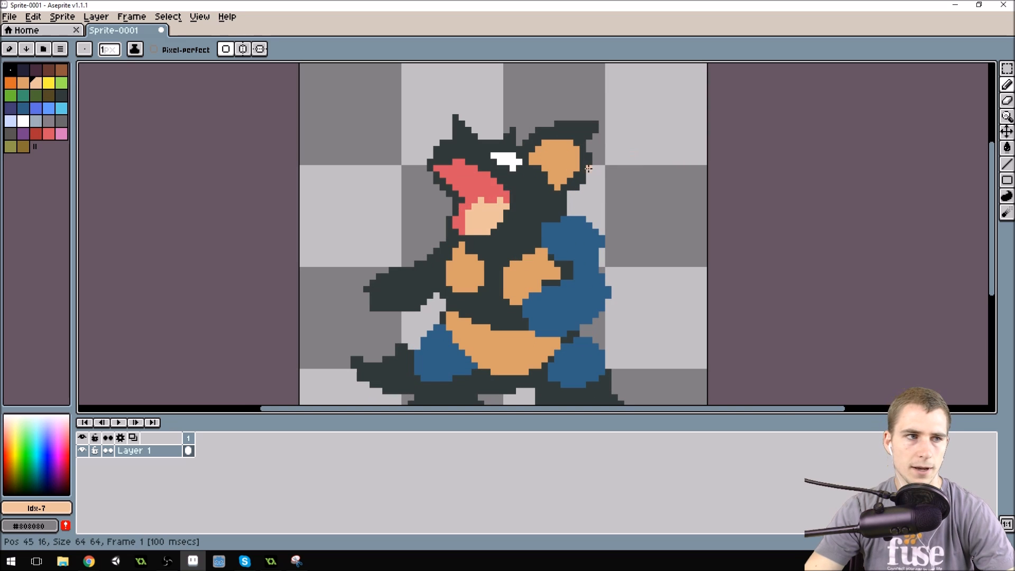
pyautogui.click(36, 134)
pyautogui.click(492, 196)
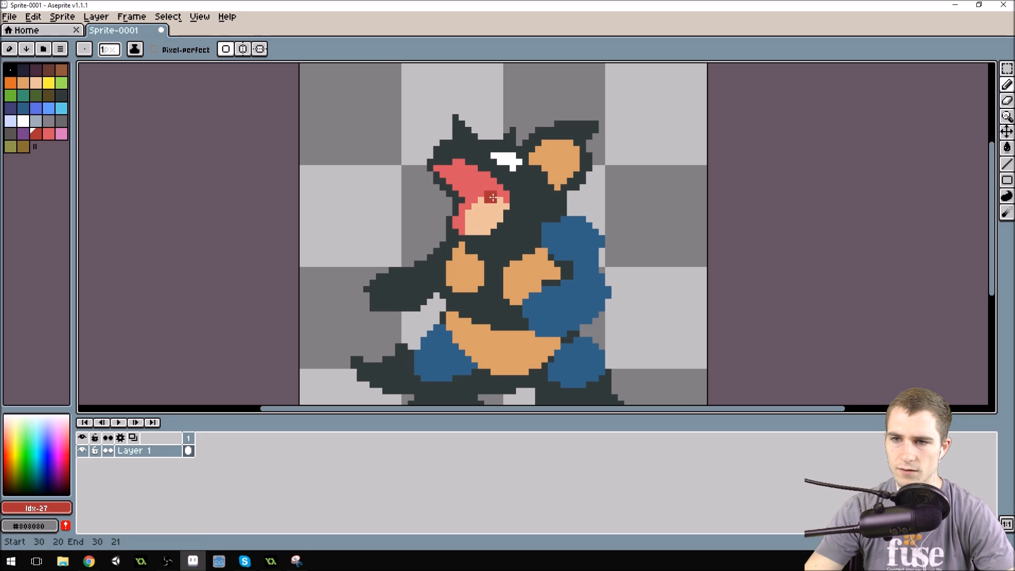
pyautogui.moveTo(482, 194); pyautogui.dragTo(493, 187)
pyautogui.click(498, 194)
pyautogui.scroll(-1, 525, 132)
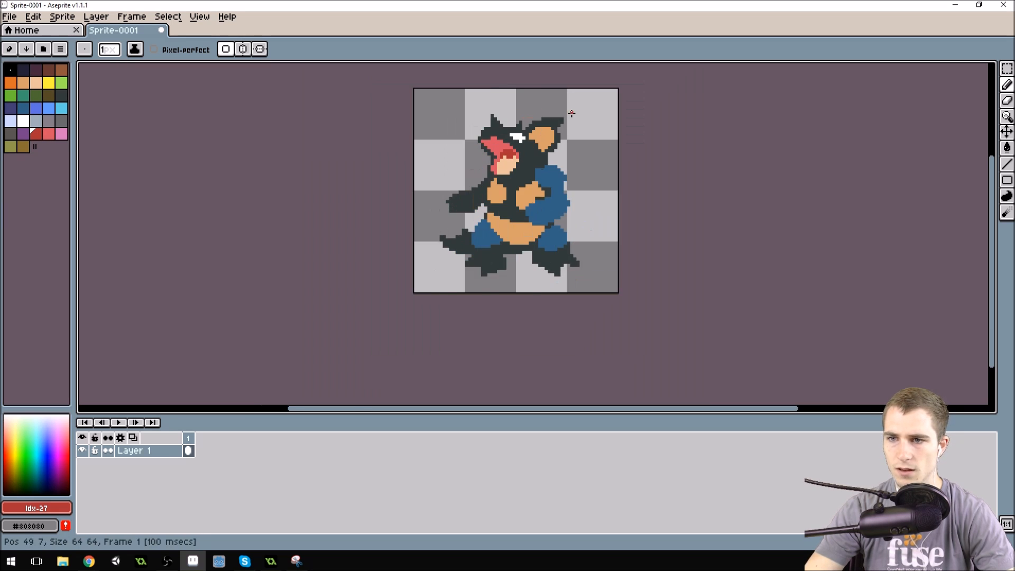
# Step: Extend the top of the blue arm's shoulder toward the neck with sampled blue pixels
pyautogui.scroll(-1, 573, 111)
pyautogui.scroll(3, 579, 109)
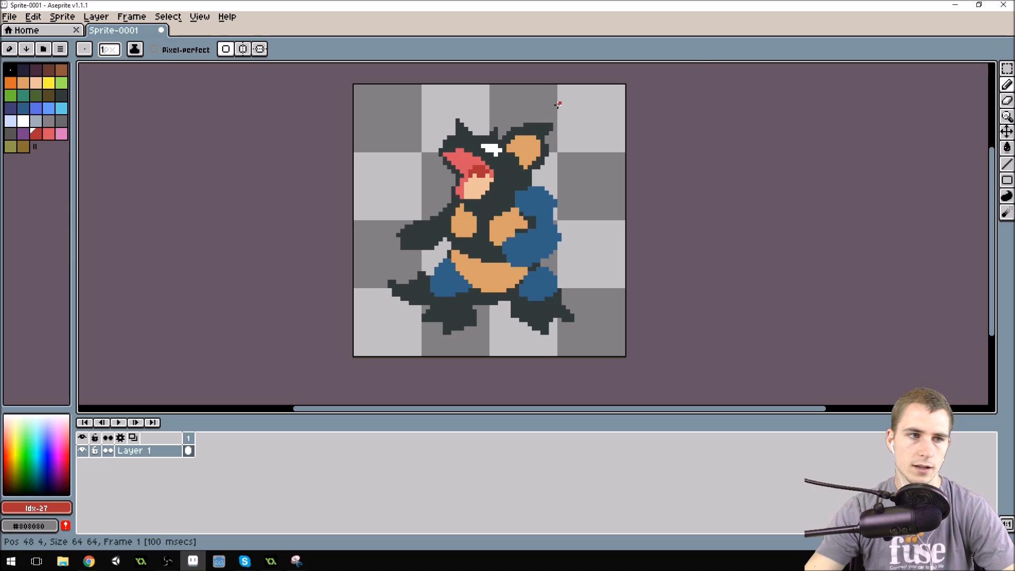
pyautogui.scroll(3, 547, 199)
pyautogui.keyDown('alt'); pyautogui.click(511, 175); pyautogui.keyUp('alt')
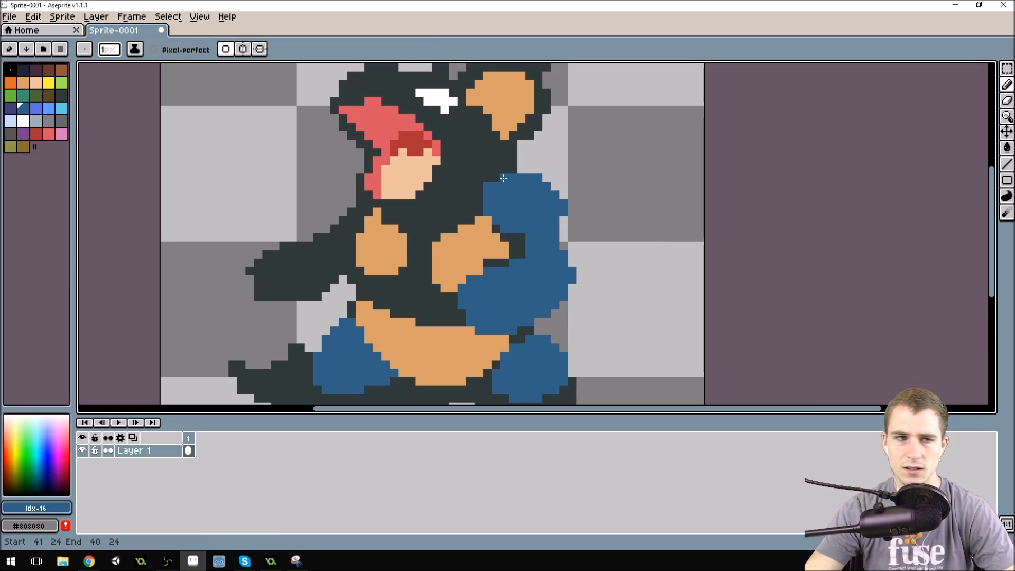
pyautogui.scroll(-2, 548, 167)
pyautogui.scroll(1, 600, 154)
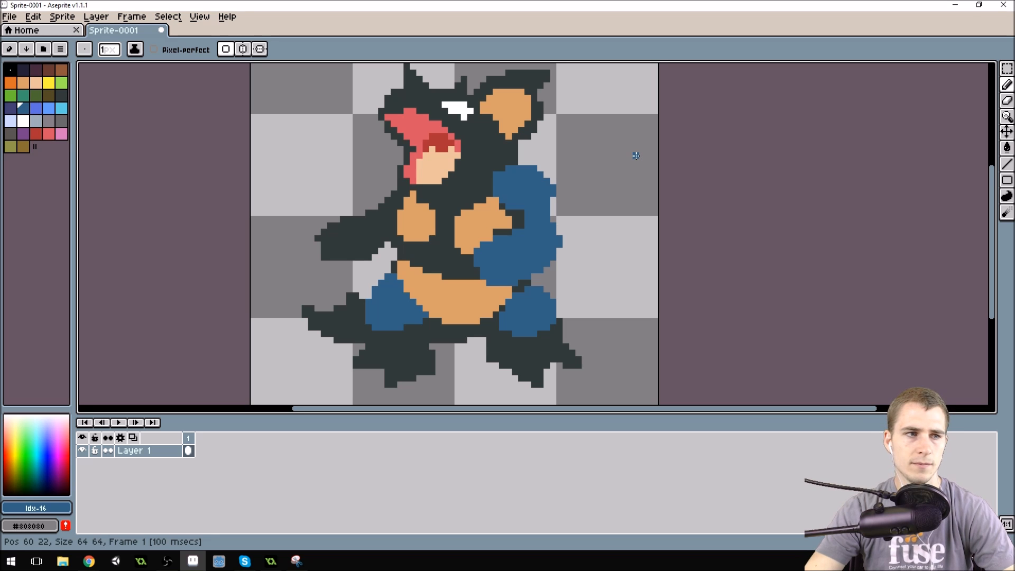
# Step: Trim the back of the neck between the large ear and blue shoulder with sampled transparent and dark pixels
pyautogui.keyDown('alt'); pyautogui.click(553, 148); pyautogui.keyUp('alt')
pyautogui.click(515, 149)
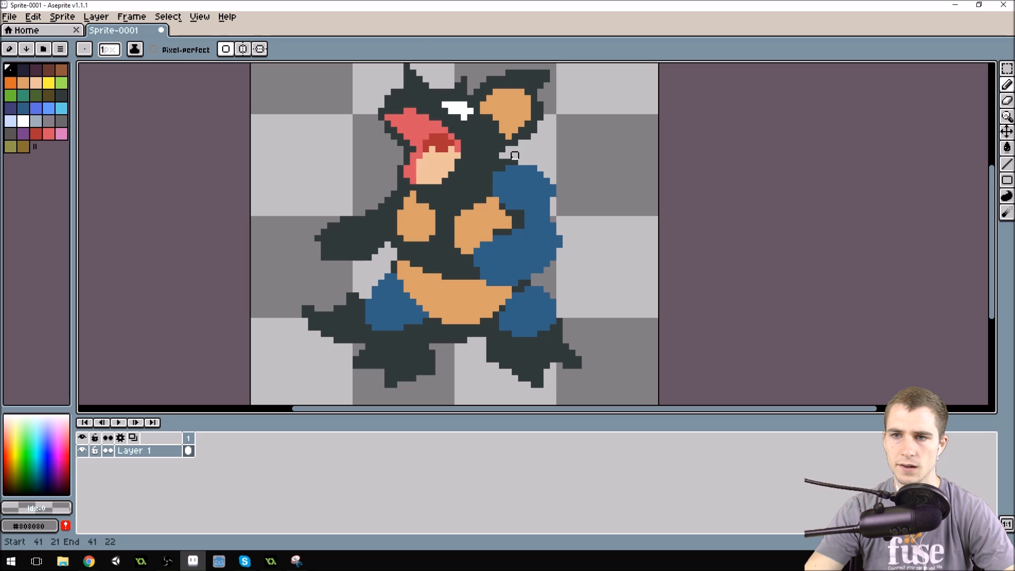
pyautogui.keyDown('alt'); pyautogui.click(490, 153); pyautogui.keyUp('alt')
pyautogui.click(502, 155)
pyautogui.click(515, 155)
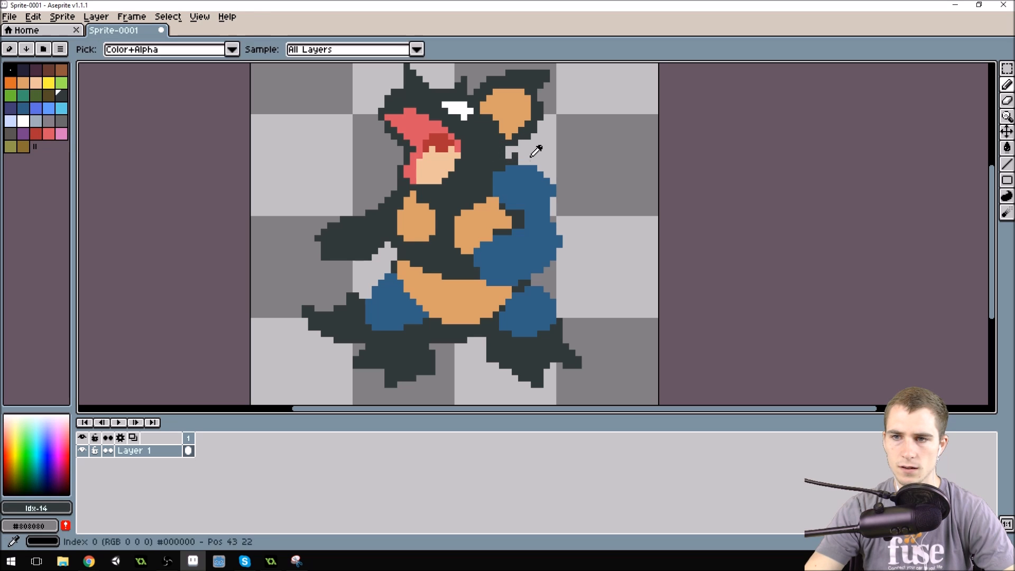
pyautogui.keyDown('alt'); pyautogui.click(536, 151); pyautogui.keyUp('alt')
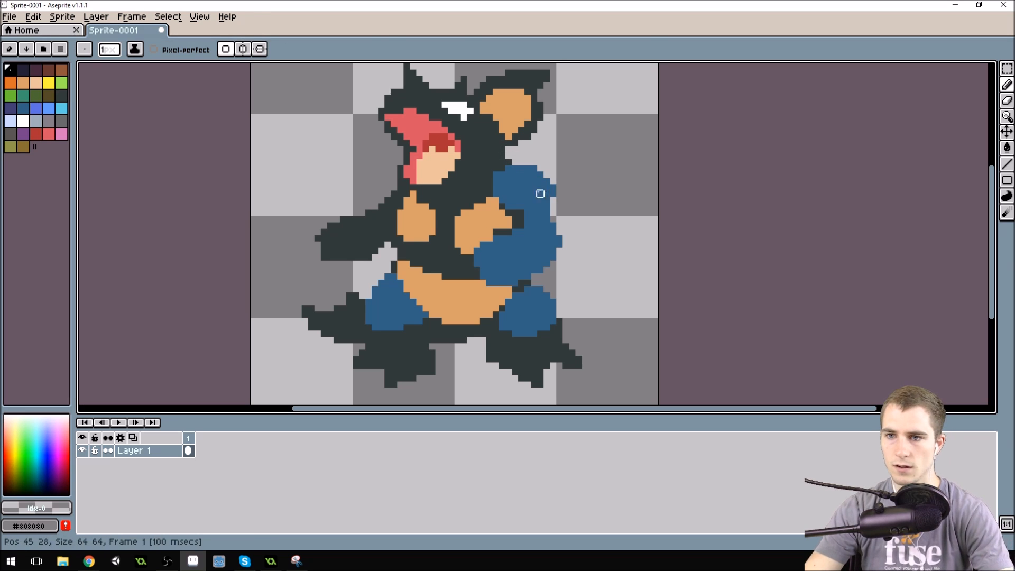
# Step: Select the whole blue arm by colour, move it straight down to position 35, 27 and drop it
pyautogui.press('w')
pyautogui.click(521, 188)
pyautogui.click(538, 240)
pyautogui.moveTo(537, 238); pyautogui.dragTo(532, 252)
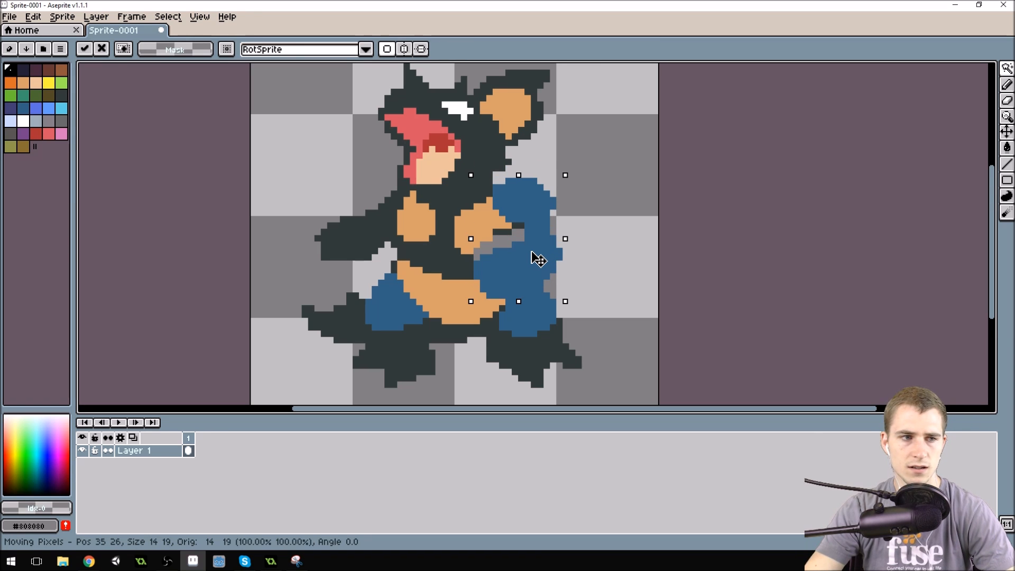
pyautogui.moveTo(532, 252); pyautogui.dragTo(535, 255)
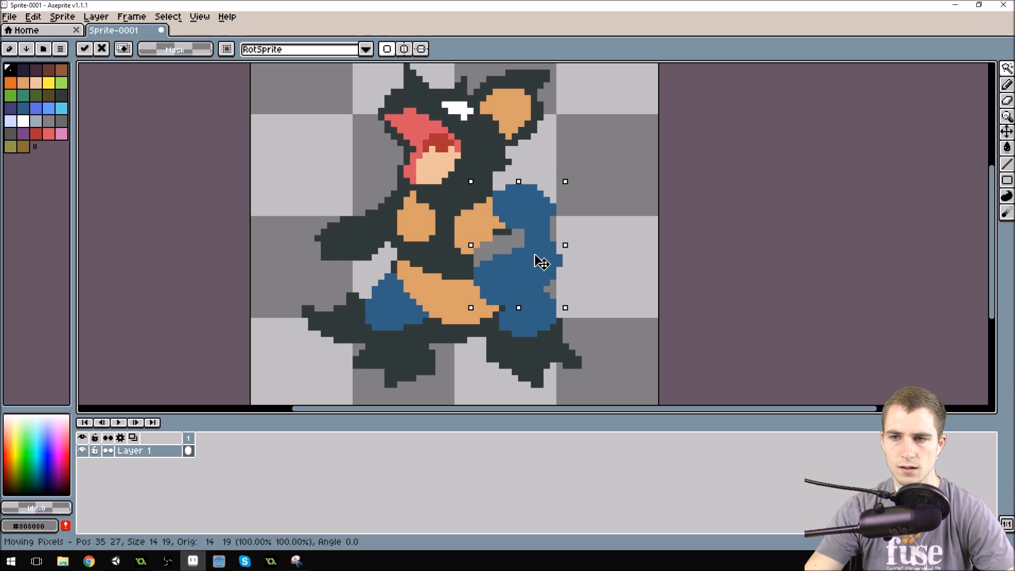
pyautogui.click(608, 178)
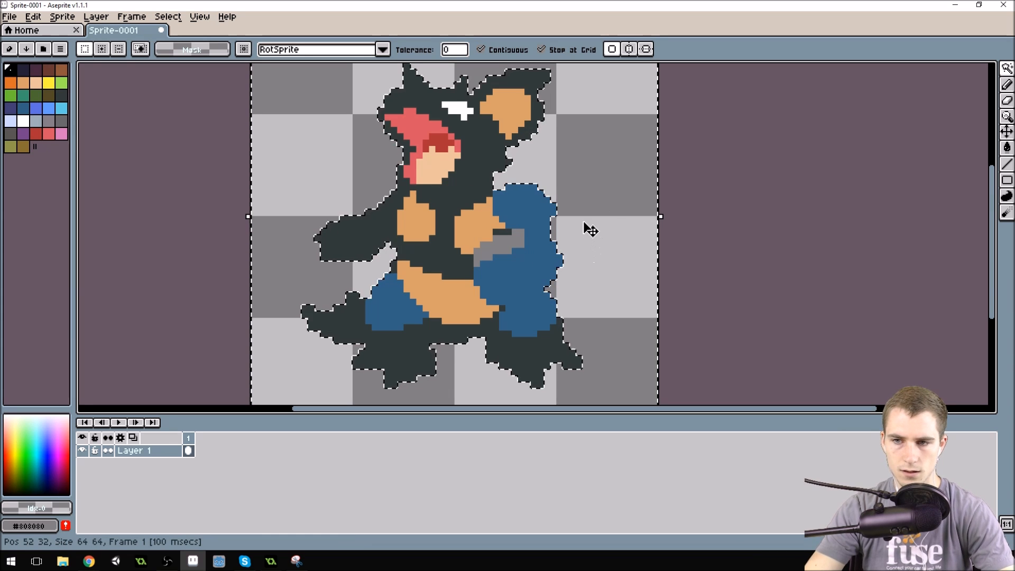
# Step: Draw a thin dark line separating the lowered blue arm from the blue thigh below it
pyautogui.press('i')
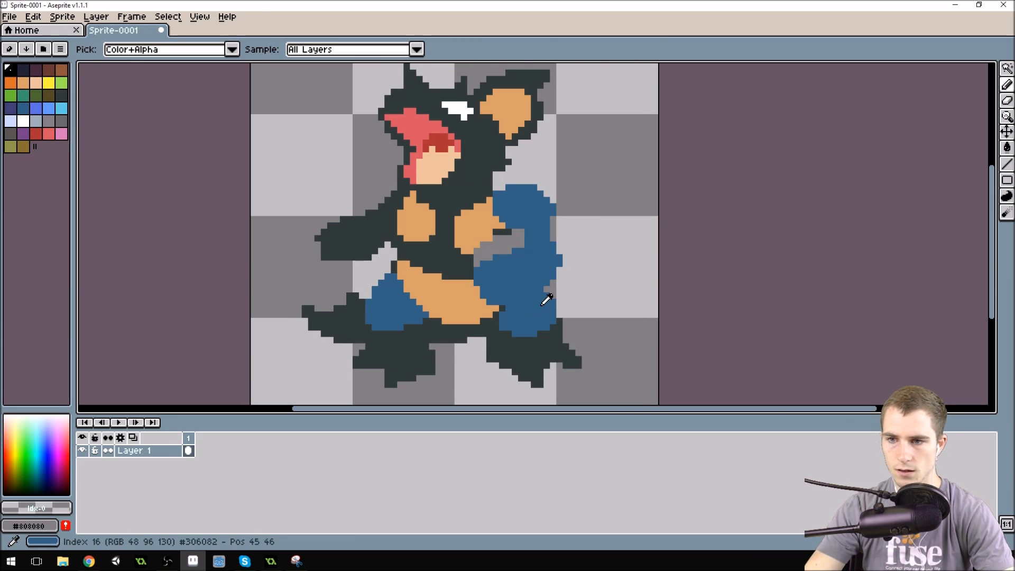
pyautogui.click(548, 340)
pyautogui.press('b')
pyautogui.click(540, 294)
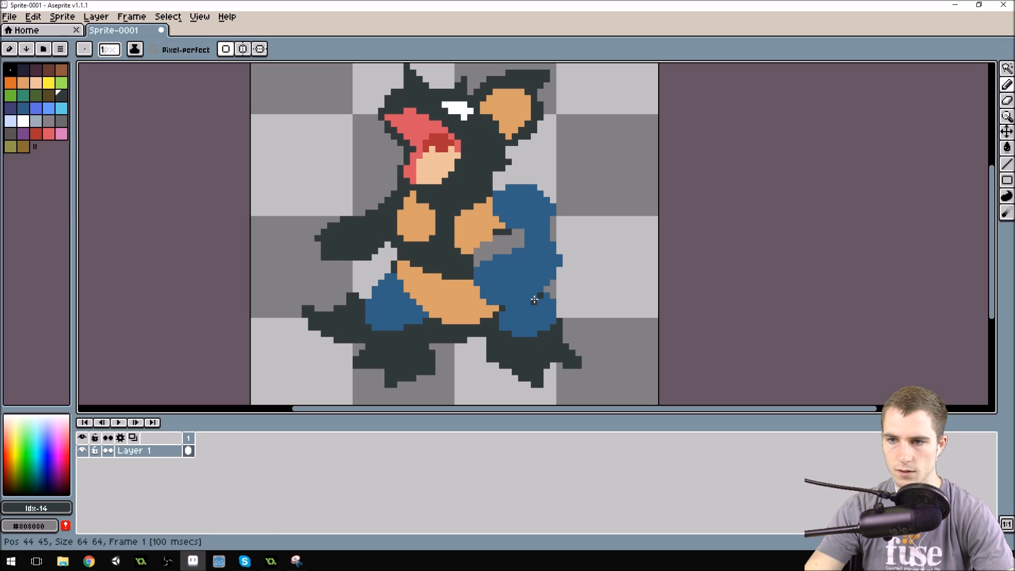
pyautogui.moveTo(523, 305); pyautogui.dragTo(510, 307)
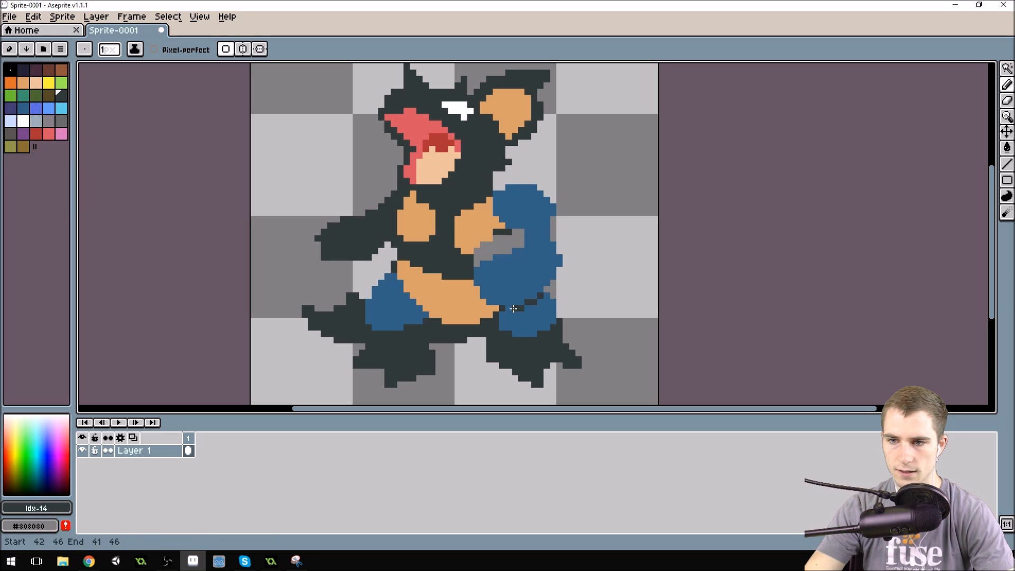
# Step: Fill the empty gap between the right chest patch and the blue arm with the dark body colour
pyautogui.scroll(-1, 572, 295)
pyautogui.scroll(2, 470, 314)
pyautogui.press('alt')
pyautogui.press('g')
pyautogui.click(470, 313)
pyautogui.press('b')
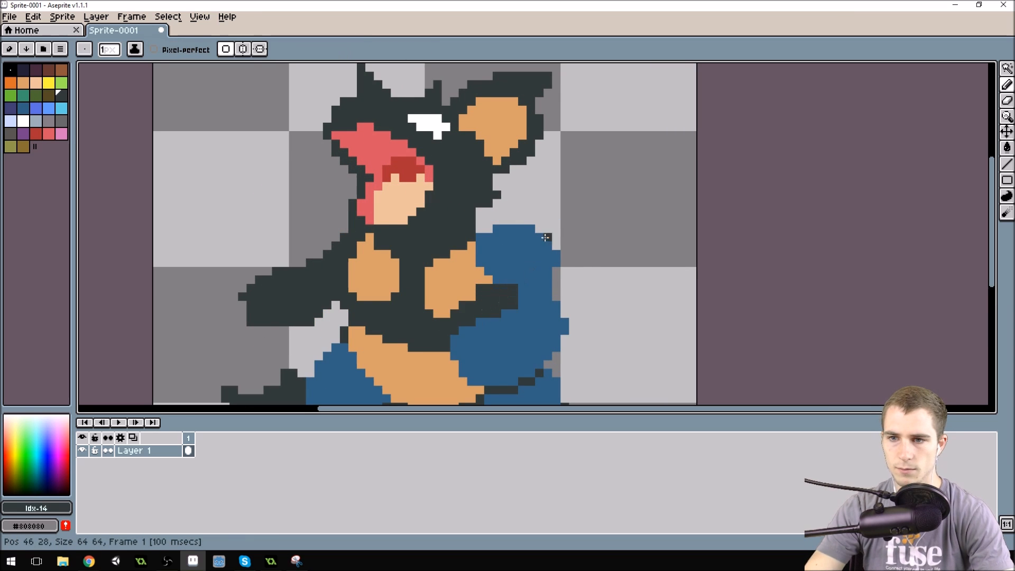
# Step: Extend the lower part of the right chest patch toward the arm with tan and tidy its edge with dark pixels
pyautogui.scroll(-1, 547, 237)
pyautogui.scroll(3, 523, 252)
pyautogui.scroll(-2, 476, 272)
pyautogui.keyDown('alt'); pyautogui.click(464, 276); pyautogui.keyUp('alt')
pyautogui.moveTo(454, 298)
pyautogui.mouseDown()
pyautogui.moveTo(438, 316)
pyautogui.moveTo(465, 289)
pyautogui.mouseUp()
pyautogui.click(477, 297)
pyautogui.keyDown('alt'); pyautogui.click(492, 297); pyautogui.keyUp('alt')
pyautogui.click(469, 312)
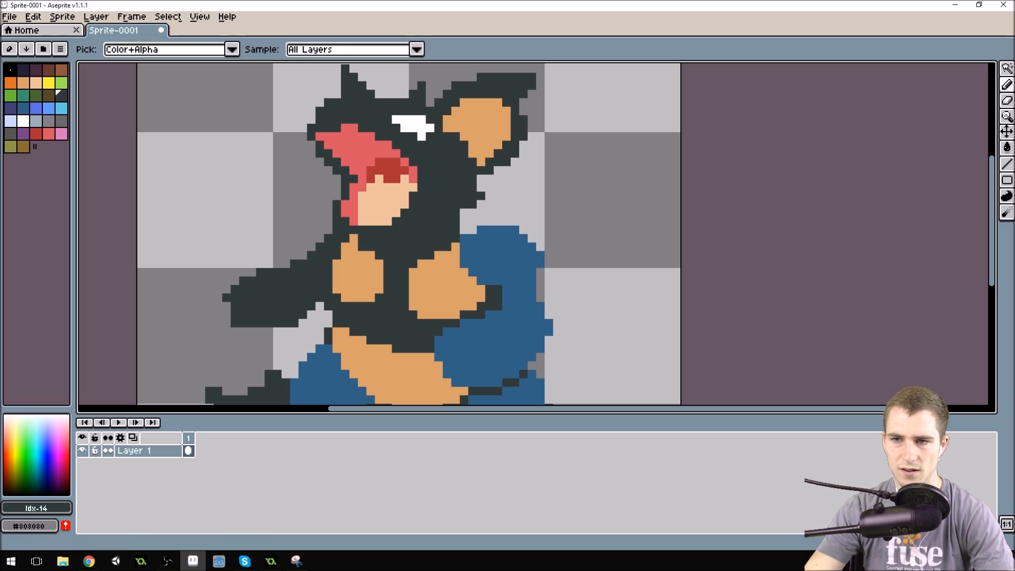
# Step: Fill out the back of the neck down to the lowered blue shoulder with dark pixels, then sample the transparent background
pyautogui.moveTo(463, 195); pyautogui.dragTo(472, 210)
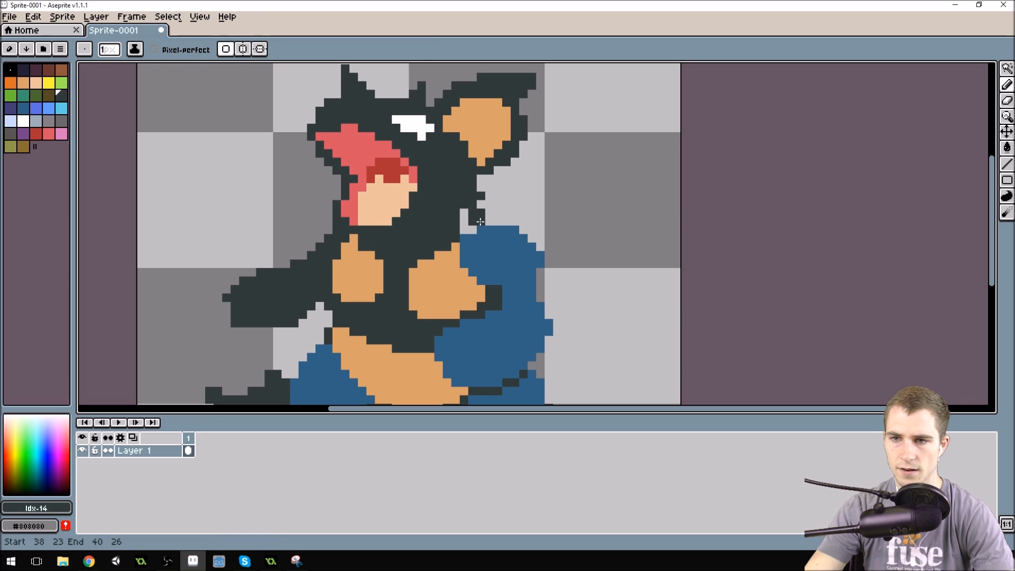
pyautogui.moveTo(474, 222); pyautogui.dragTo(472, 187)
pyautogui.keyDown('alt'); pyautogui.click(492, 200); pyautogui.keyUp('alt')
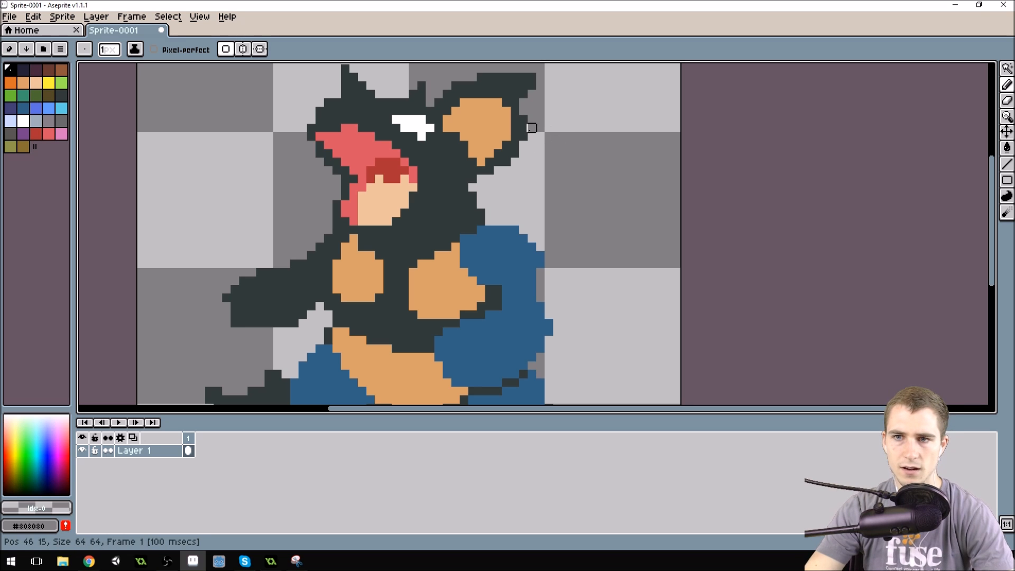
# Step: Select the large ear, undo a trial rotation of it, and move it slightly to position 35, 10
pyautogui.press('alt')
pyautogui.press('m')
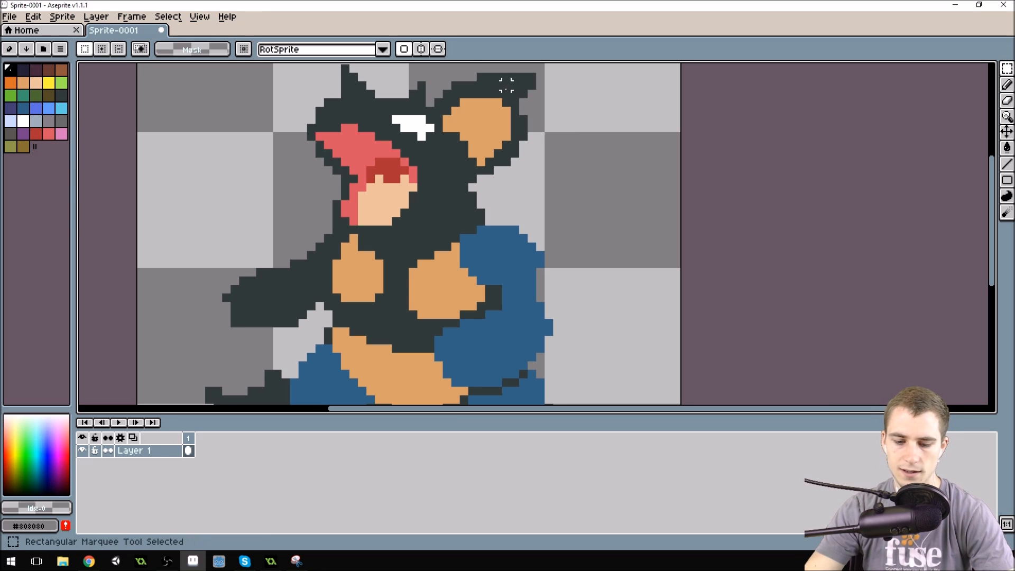
pyautogui.moveTo(437, 77); pyautogui.dragTo(549, 179)
pyautogui.scroll(-1, 587, 108)
pyautogui.moveTo(580, 90); pyautogui.dragTo(596, 98)
pyautogui.moveTo(522, 129); pyautogui.dragTo(545, 159)
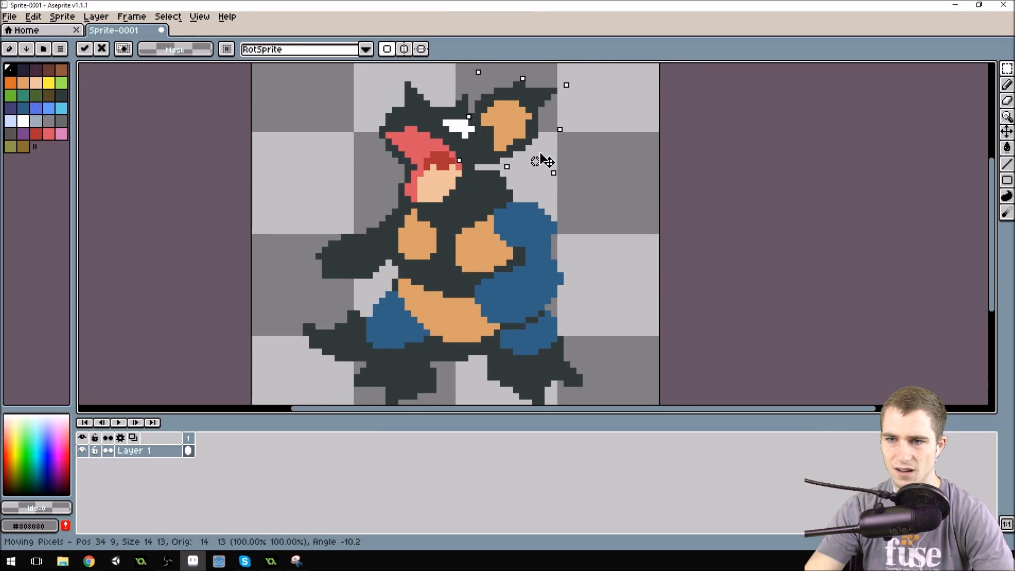
pyautogui.hotkey('ctrl', 'z')
pyautogui.moveTo(536, 130); pyautogui.dragTo(542, 134)
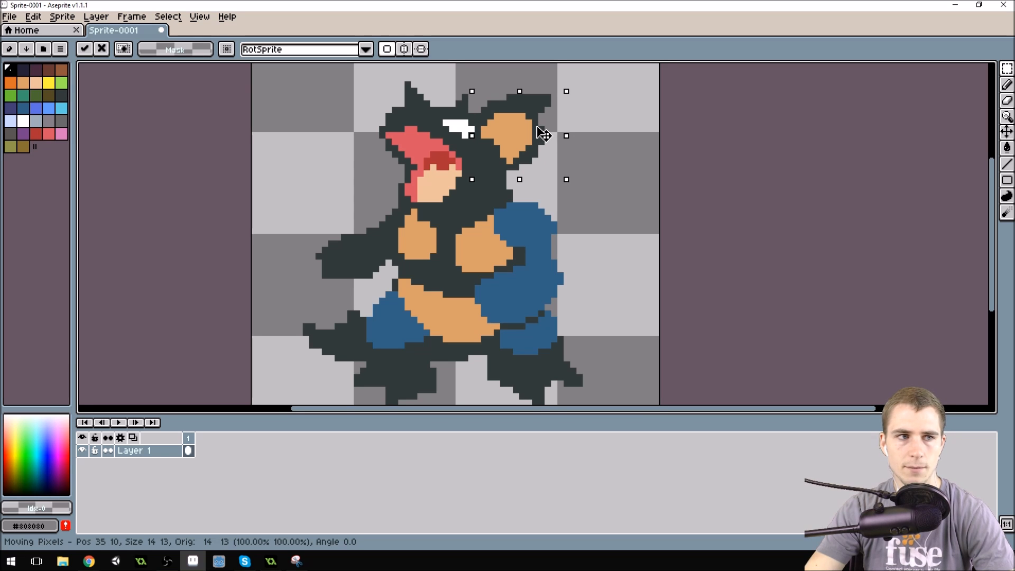
pyautogui.click(612, 126)
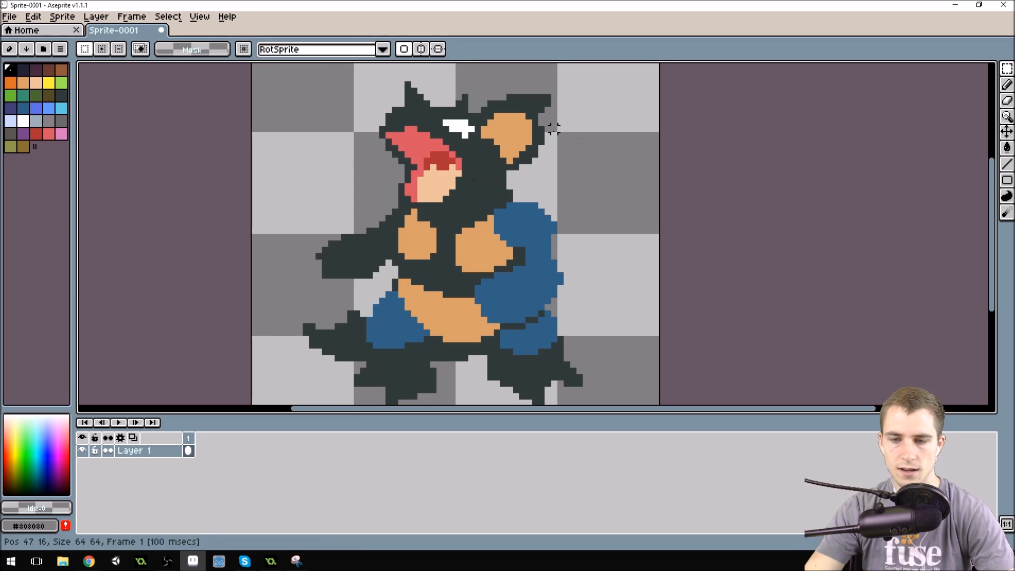
# Step: Widen the lower part of the large ear's inner patch toward the head with sampled tan pixels
pyautogui.scroll(1, 521, 113)
pyautogui.press('b')
pyautogui.keyDown('alt'); pyautogui.click(511, 141); pyautogui.keyUp('alt')
pyautogui.click(497, 175)
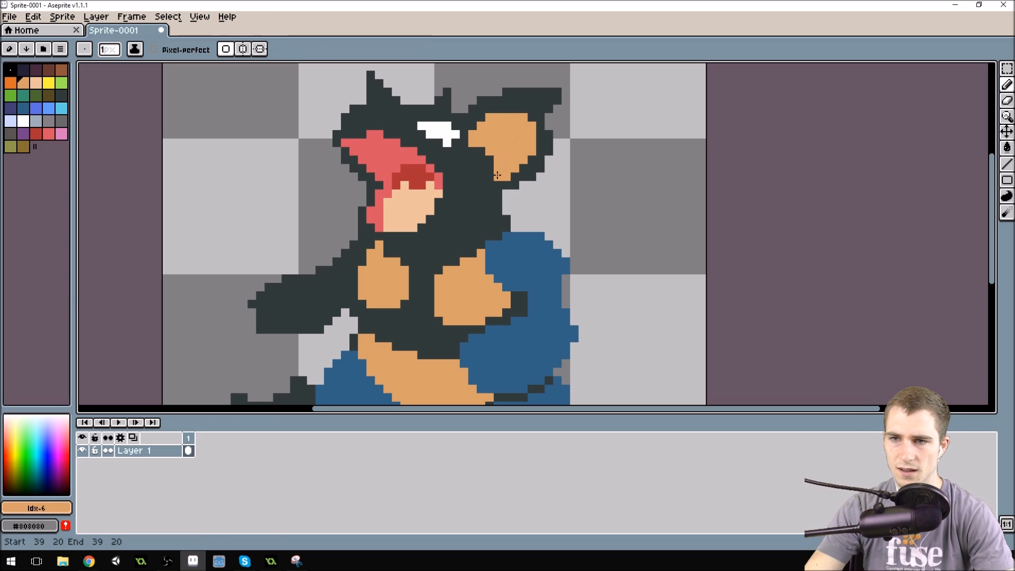
pyautogui.press('alt')
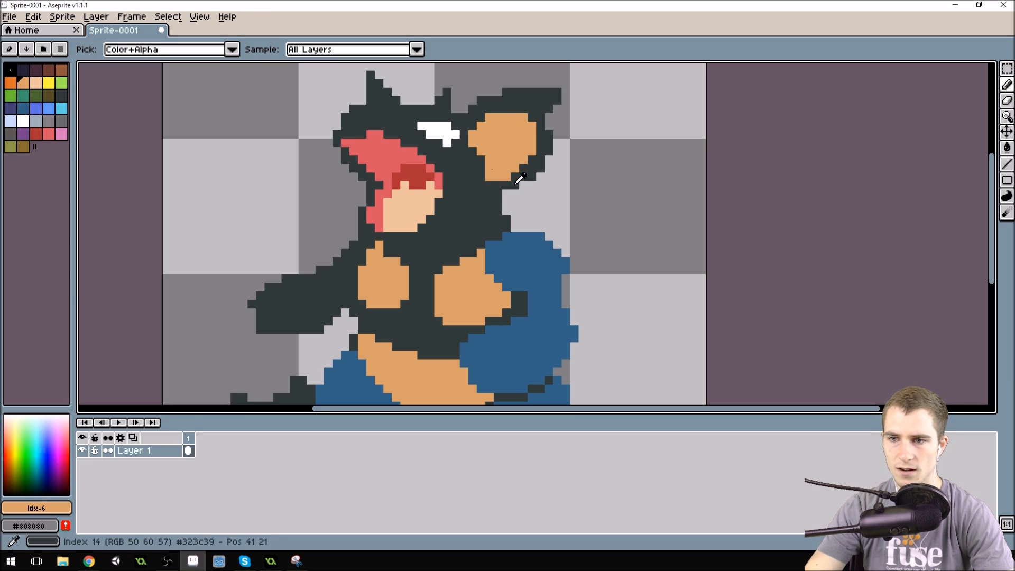
pyautogui.keyDown('alt'); pyautogui.click(494, 210); pyautogui.keyUp('alt')
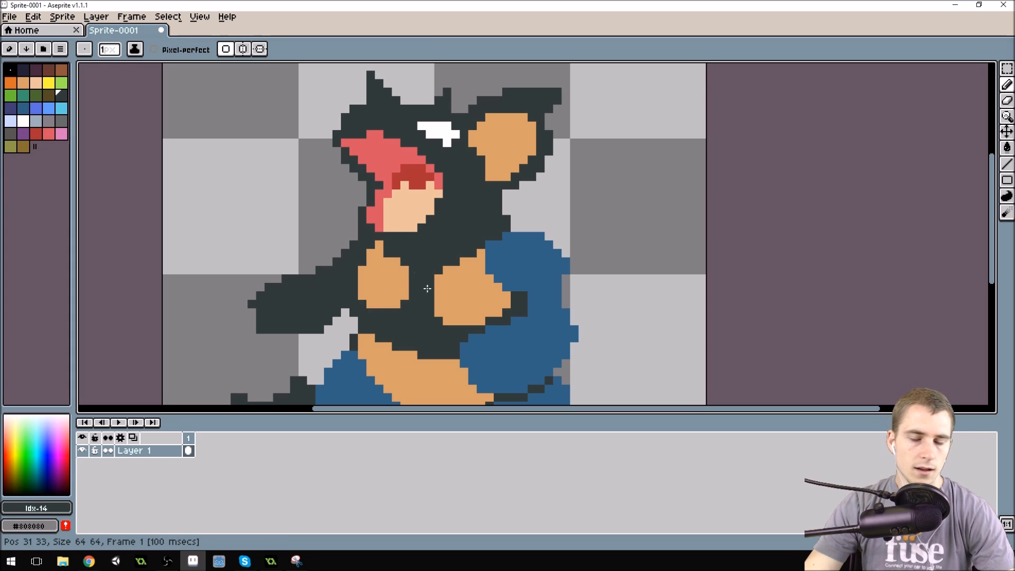
# Step: Paint a tan lower jaw strip beneath the tongue, curving up at the back of the mouth
pyautogui.keyDown('alt'); pyautogui.click(395, 274); pyautogui.keyUp('alt')
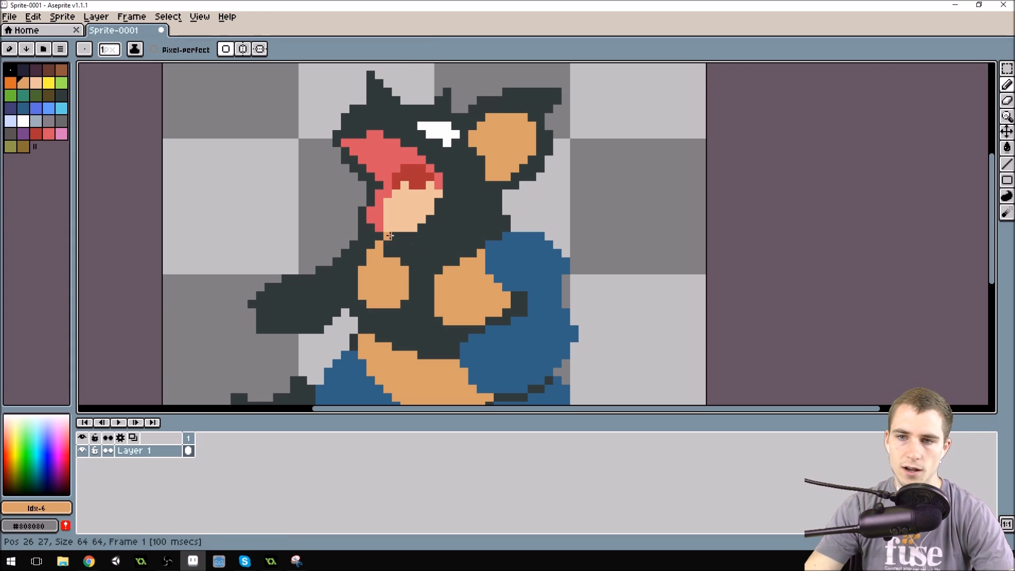
pyautogui.moveTo(390, 236); pyautogui.dragTo(411, 236)
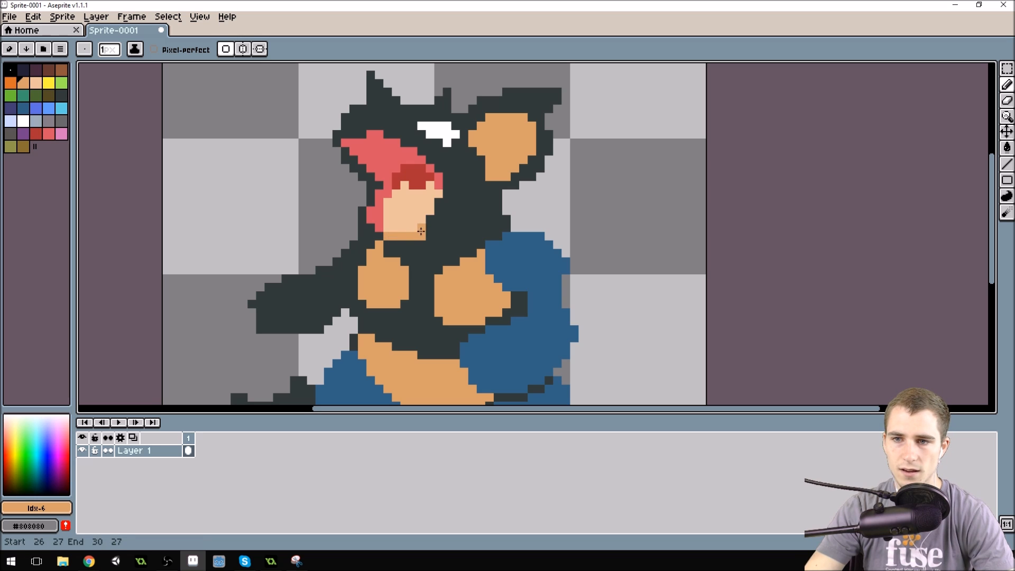
pyautogui.click(430, 227)
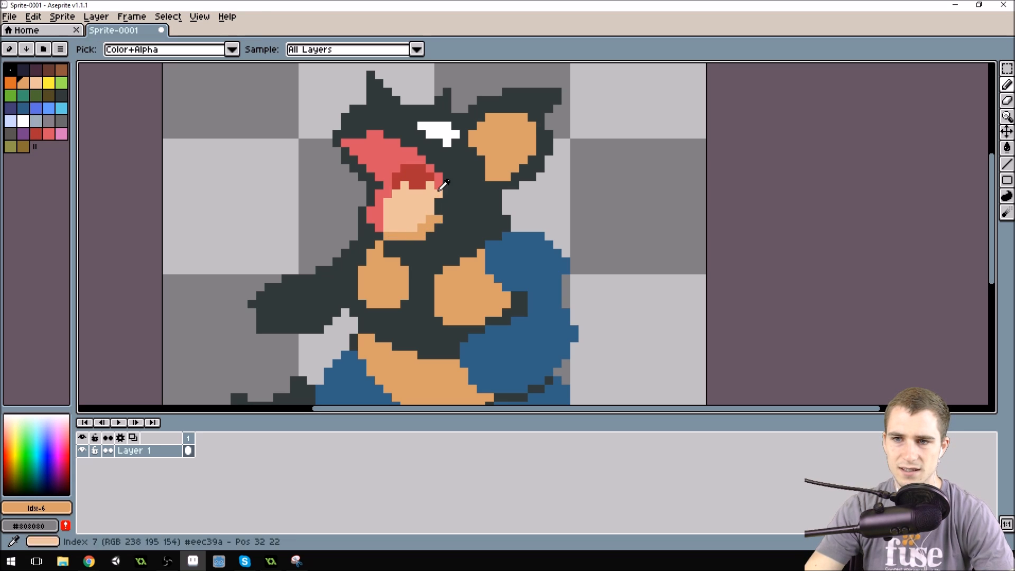
# Step: Outline the back and underside of the tongue with sampled dark red pixels
pyautogui.keyDown('alt'); pyautogui.click(429, 171); pyautogui.keyUp('alt')
pyautogui.click(436, 197)
pyautogui.click(430, 210)
pyautogui.moveTo(415, 227)
pyautogui.mouseDown()
pyautogui.moveTo(389, 227)
pyautogui.moveTo(445, 207)
pyautogui.mouseUp()
# Step: Extend the tan jaw backward and upward behind the mouth to form a broad cheek patch
pyautogui.keyDown('alt'); pyautogui.click(429, 228); pyautogui.keyUp('alt')
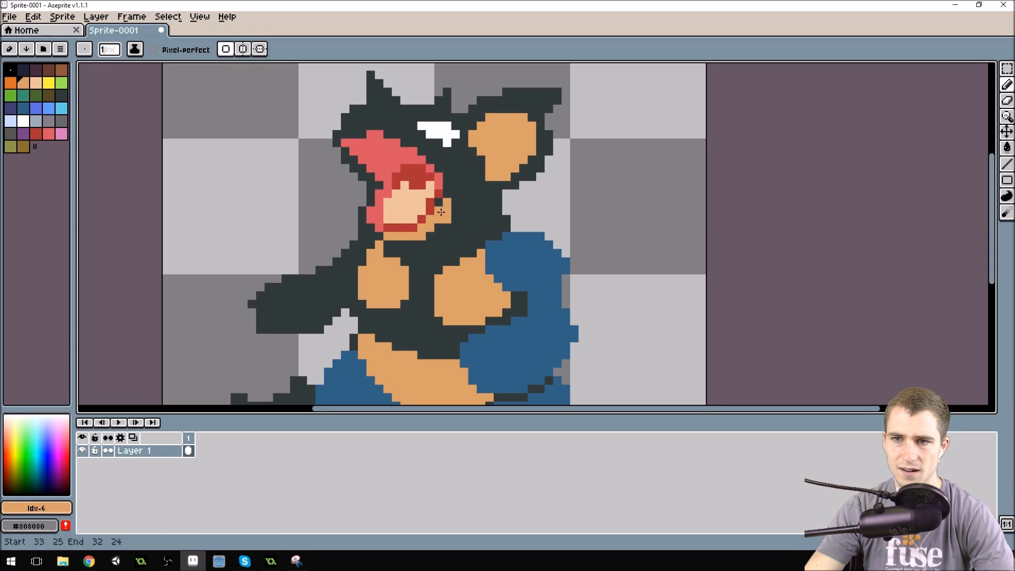
pyautogui.scroll(-3, 441, 211)
pyautogui.scroll(3, 478, 202)
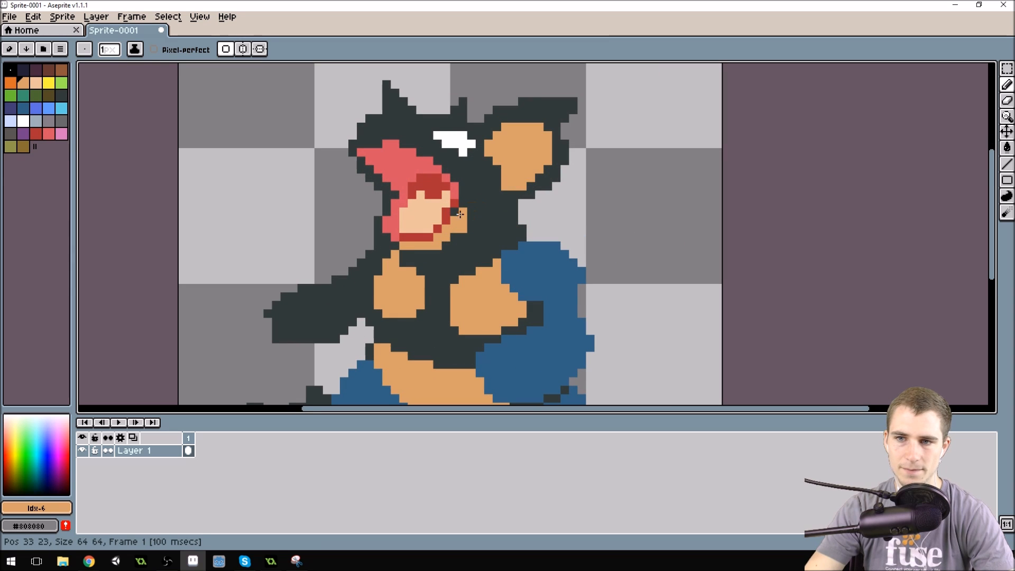
pyautogui.moveTo(464, 202); pyautogui.dragTo(463, 195)
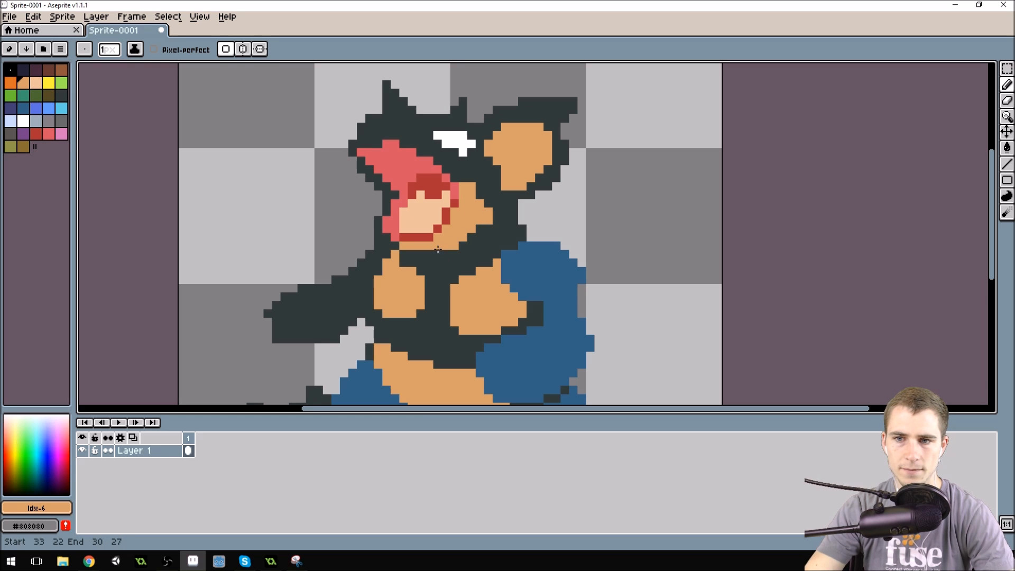
# Step: Add a tan lower lip along the front of the mouth and connect it down to the left chest patch
pyautogui.keyDown('alt'); pyautogui.click(499, 230); pyautogui.keyUp('alt')
pyautogui.scroll(-3, 507, 138)
pyautogui.scroll(2, 510, 143)
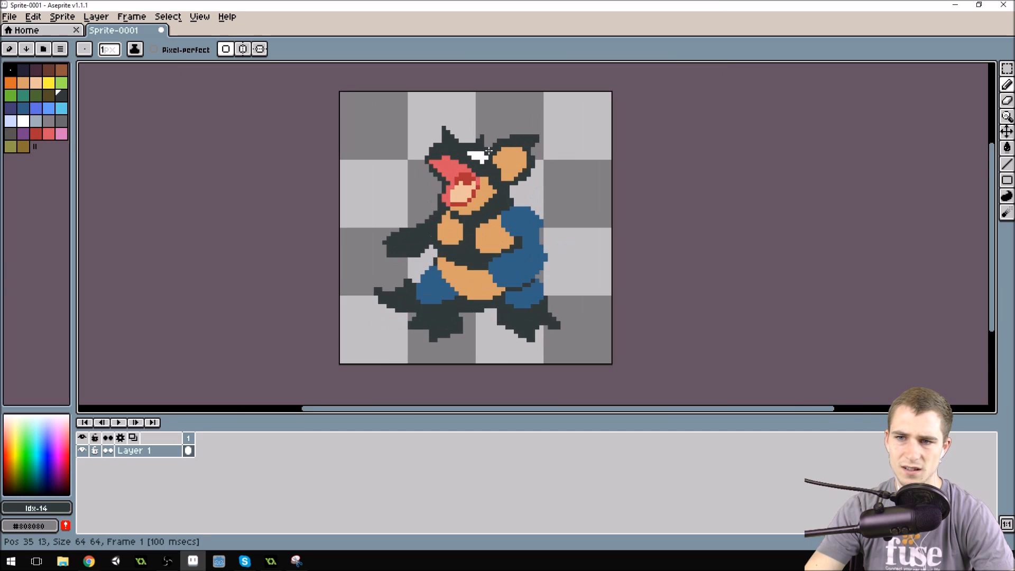
pyautogui.scroll(-1, 517, 150)
pyautogui.scroll(2, 522, 151)
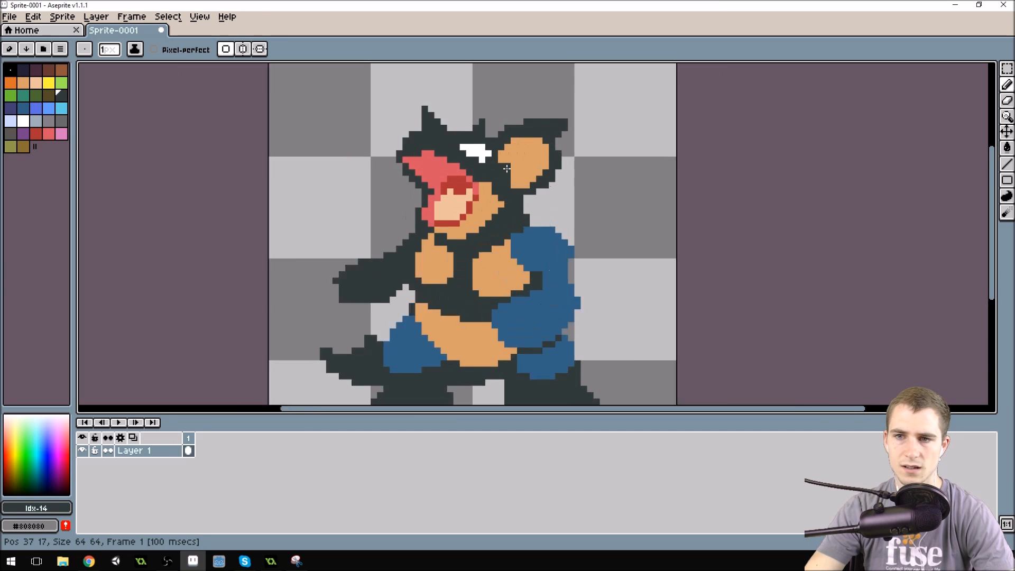
pyautogui.keyDown('alt'); pyautogui.click(412, 248); pyautogui.keyUp('alt')
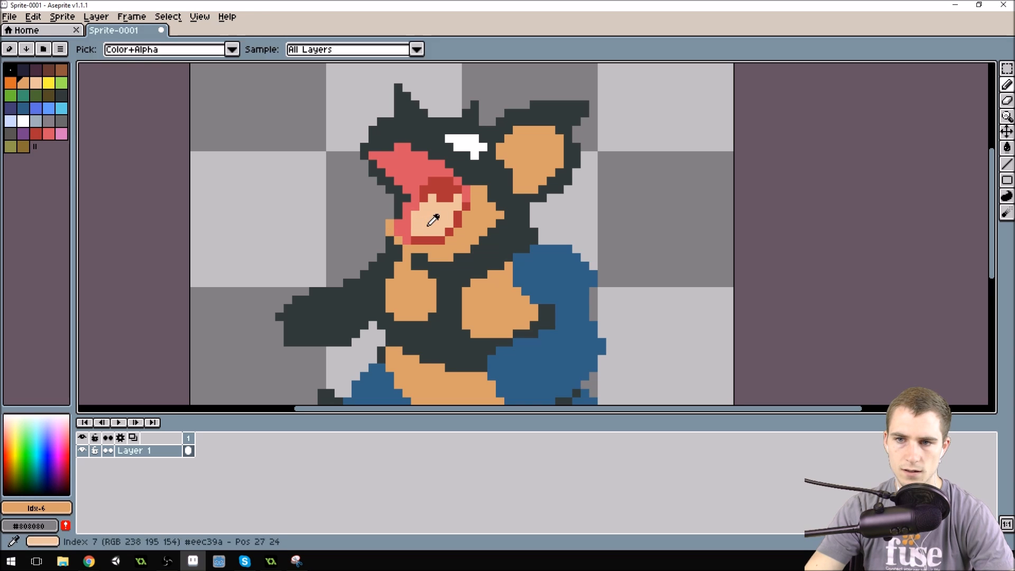
pyautogui.scroll(-3, 502, 172)
pyautogui.scroll(2, 501, 166)
pyautogui.scroll(1, 481, 188)
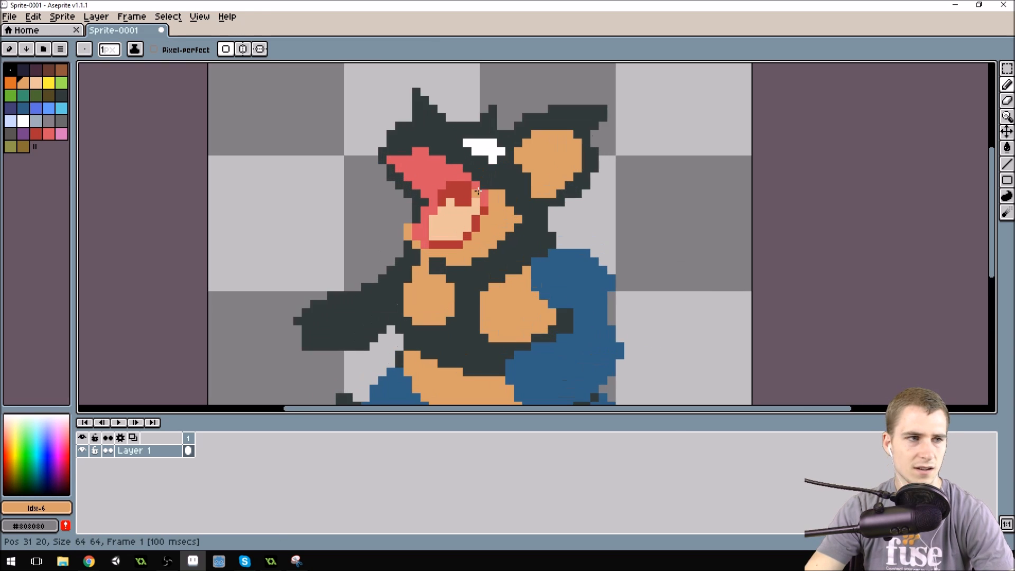
pyautogui.click(415, 218)
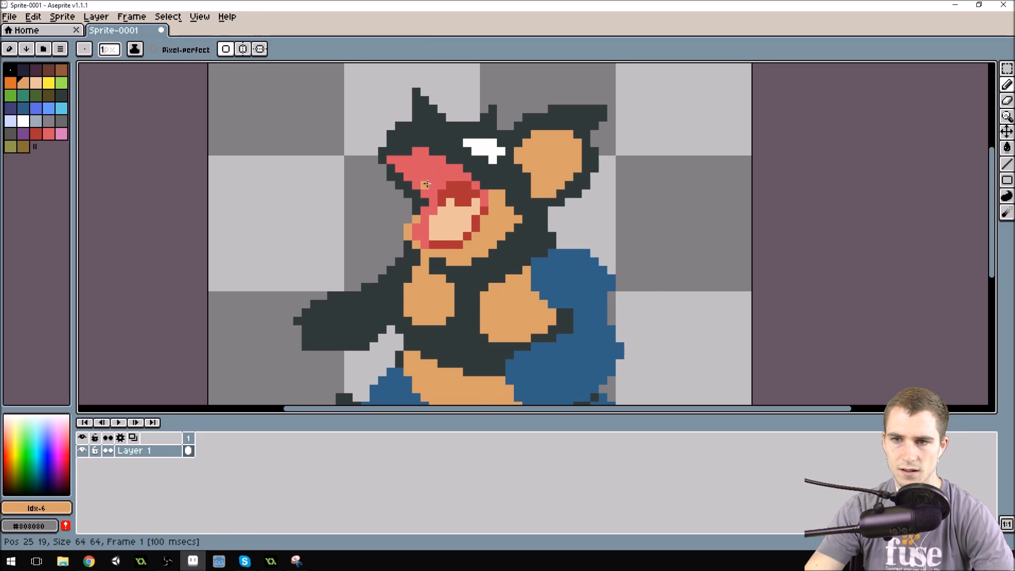
pyautogui.scroll(-1, 423, 208)
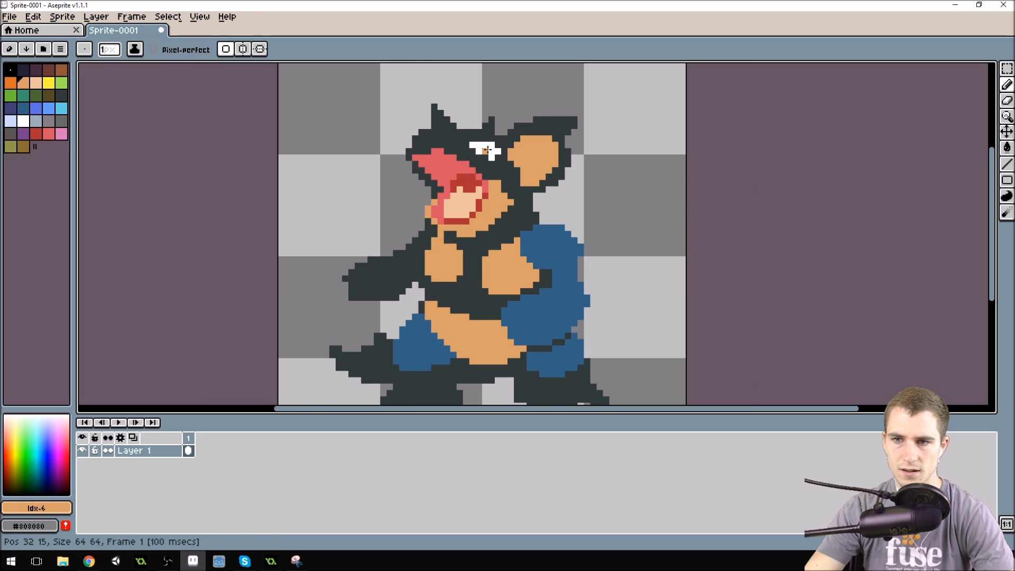
# Step: Cover the front of the tan lower lip and its link to the left chest patch with the dark body colour
pyautogui.keyDown('alt'); pyautogui.click(425, 215); pyautogui.keyUp('alt')
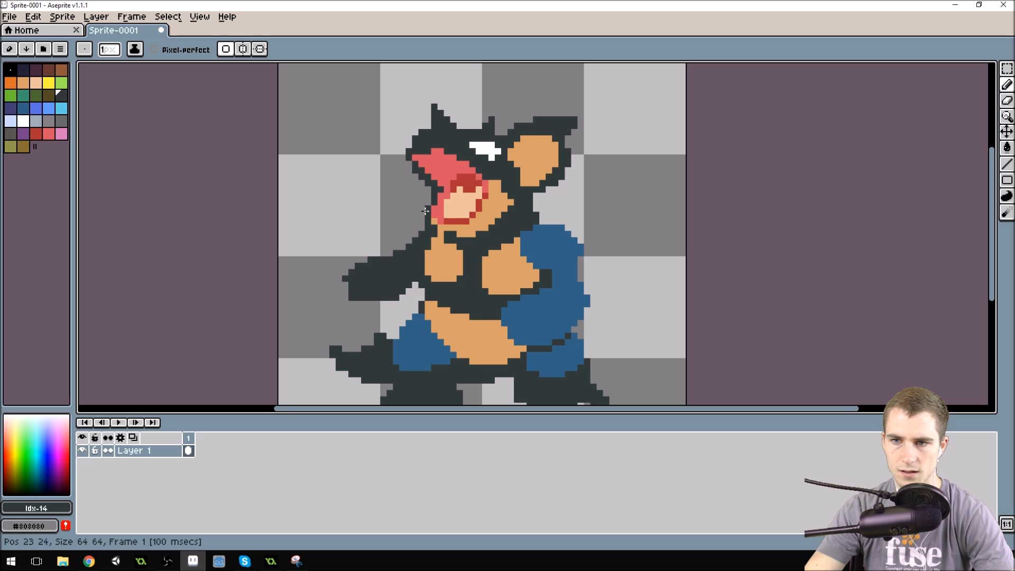
pyautogui.scroll(-1, 425, 211)
pyautogui.scroll(1, 575, 101)
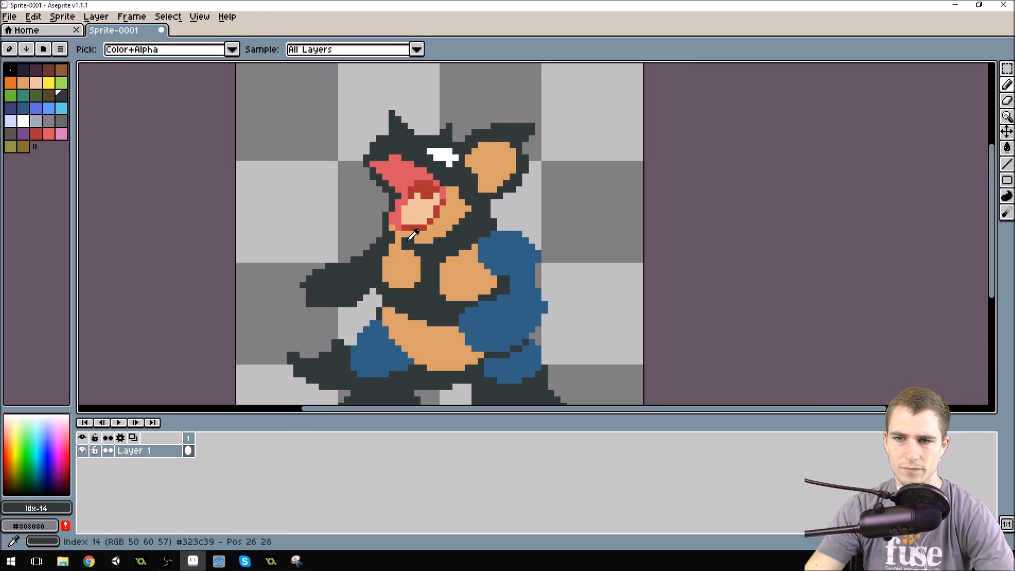
pyautogui.scroll(-1, 539, 146)
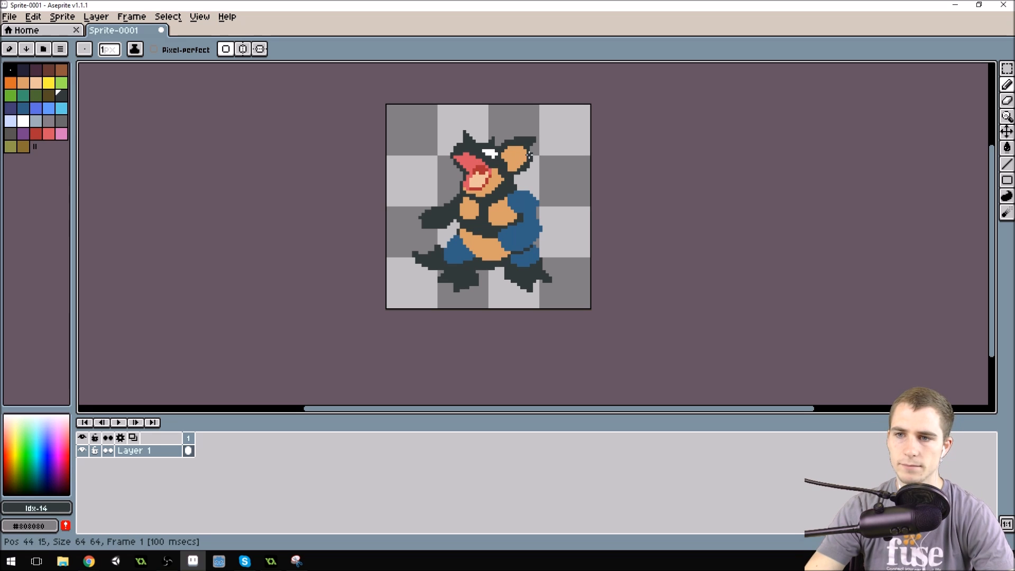
pyautogui.scroll(2, 445, 203)
pyautogui.click(397, 211)
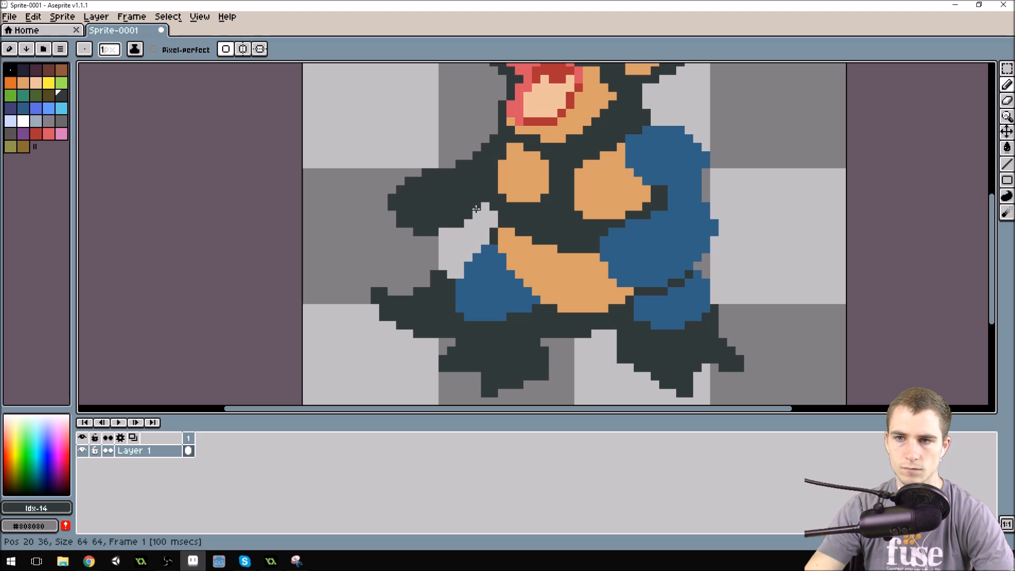
# Step: Paint small tan claws on the three fingers of the outstretched hand, sampling the colour from the chest patch
pyautogui.keyDown('alt'); pyautogui.click(534, 175); pyautogui.keyUp('alt')
pyautogui.click(410, 197)
pyautogui.hotkey('ctrl', 'z')
pyautogui.click(417, 181)
pyautogui.click(402, 205)
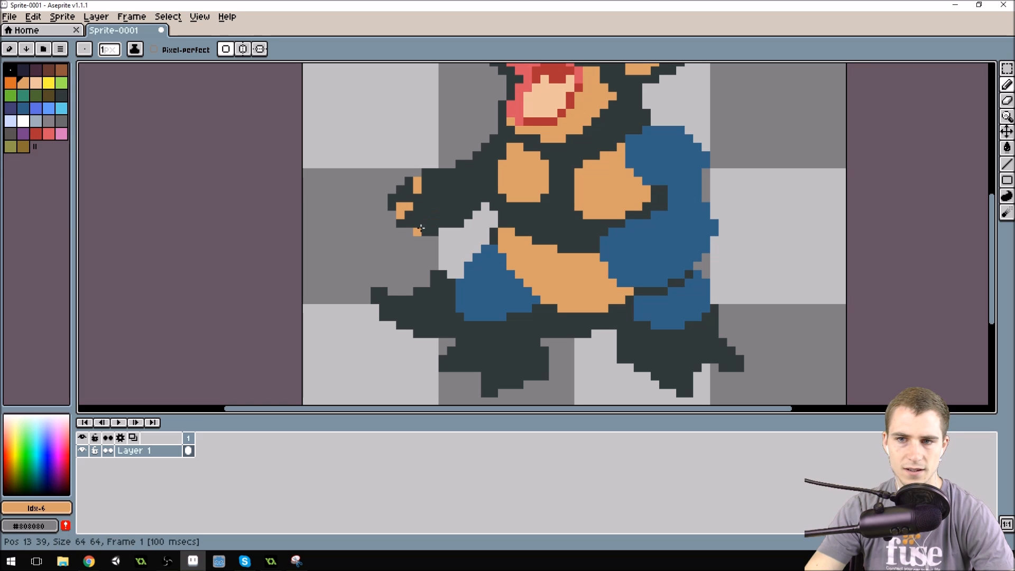
pyautogui.click(417, 232)
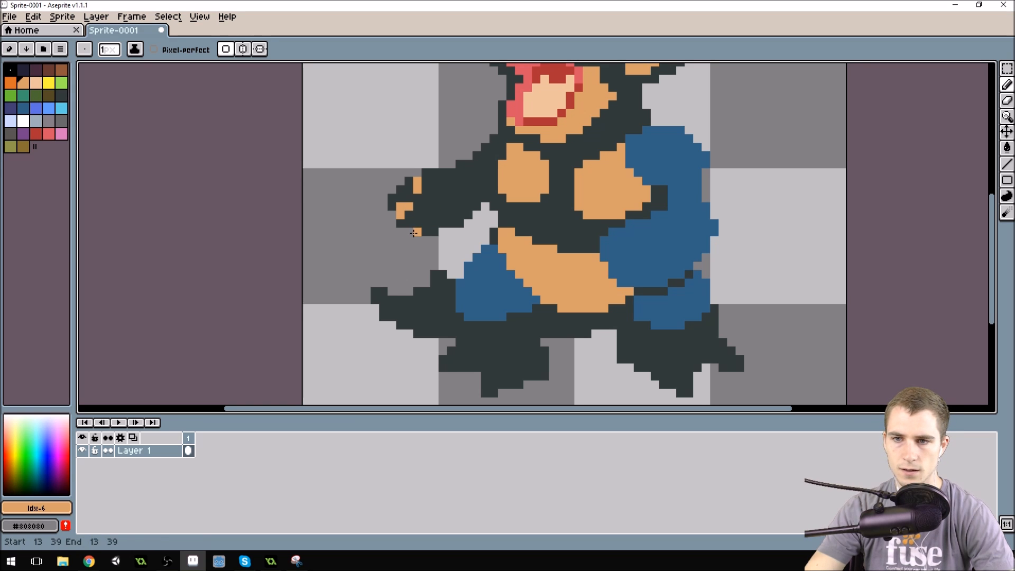
# Step: Shape the outstretched hand's lowest claw into a downward hook and extend the top claw outward by one tan pixel
pyautogui.click(409, 240)
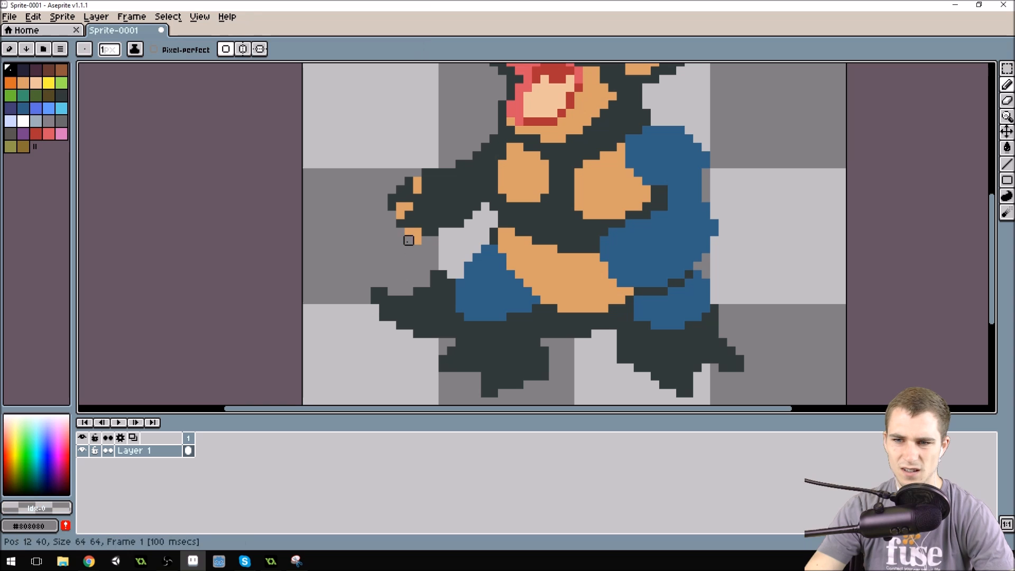
pyautogui.keyDown('alt'); pyautogui.click(417, 232); pyautogui.keyUp('alt')
pyautogui.click(409, 240)
pyautogui.keyDown('alt'); pyautogui.click(424, 240); pyautogui.keyUp('alt')
pyautogui.click(417, 240)
pyautogui.keyDown('alt'); pyautogui.click(417, 182); pyautogui.keyUp('alt')
pyautogui.click(409, 180)
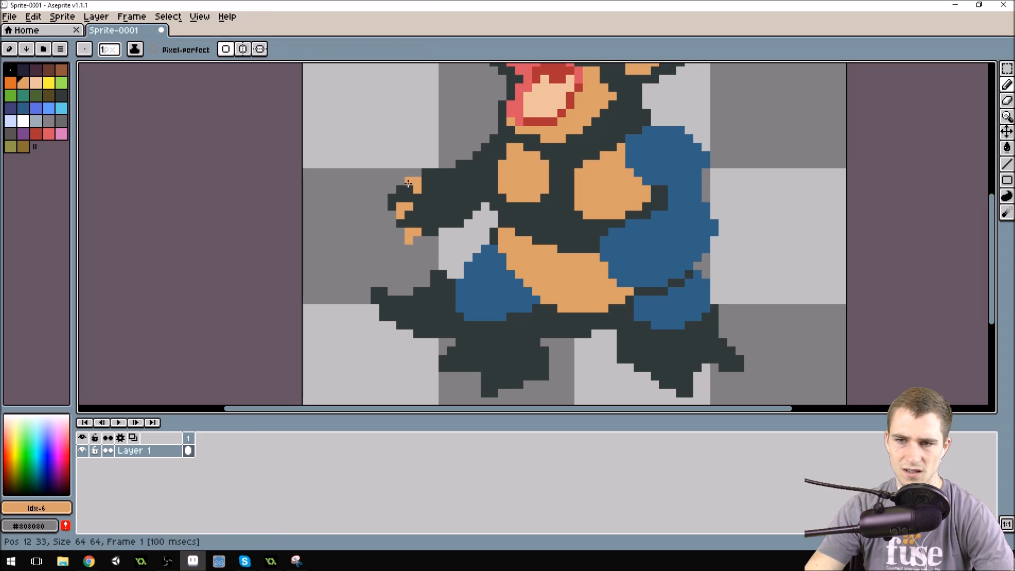
pyautogui.scroll(-3, 506, 165)
pyautogui.scroll(3, 535, 123)
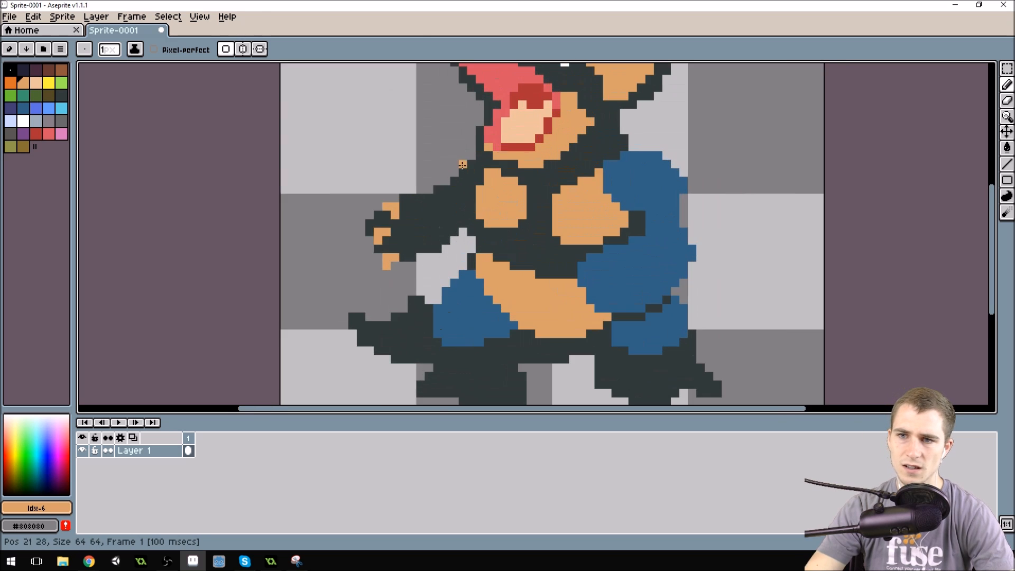
# Step: Try adding a dark pixel on the upper edge of the outstretched forearm
pyautogui.keyDown('alt'); pyautogui.click(364, 254); pyautogui.keyUp('alt')
pyautogui.click(425, 188)
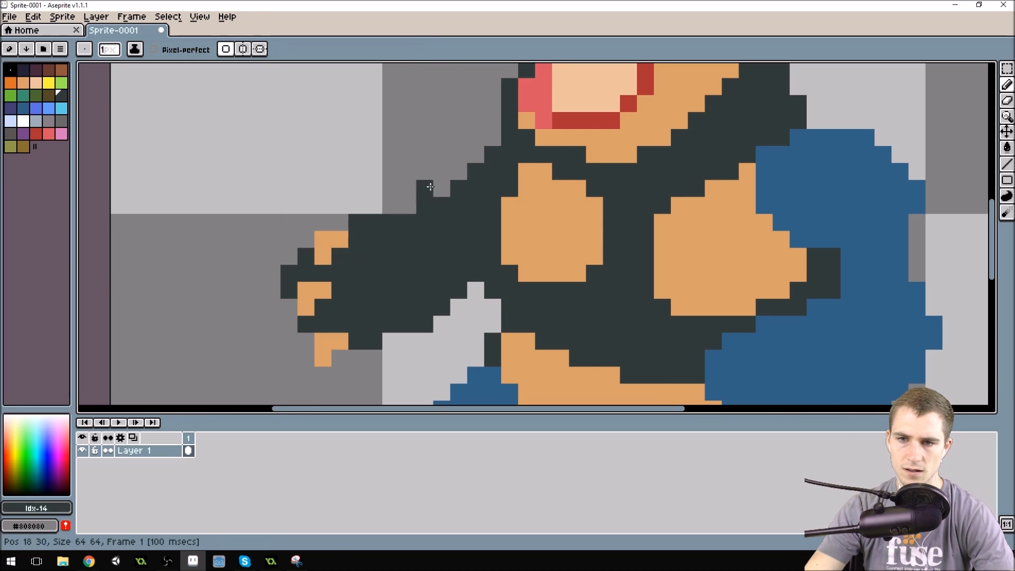
pyautogui.scroll(-4, 463, 129)
pyautogui.scroll(-1, 463, 129)
pyautogui.scroll(1, 479, 147)
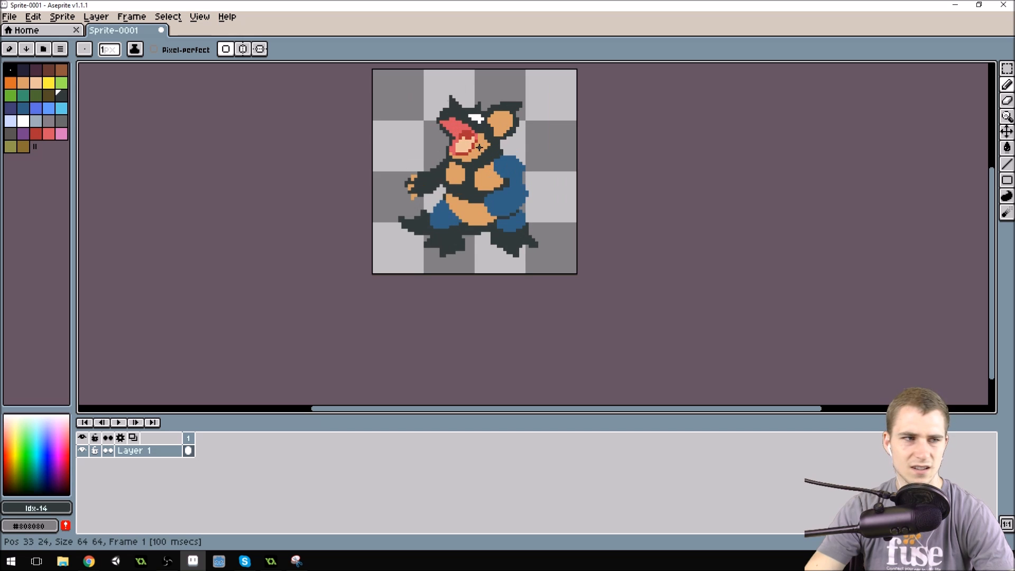
pyautogui.scroll(3, 529, 182)
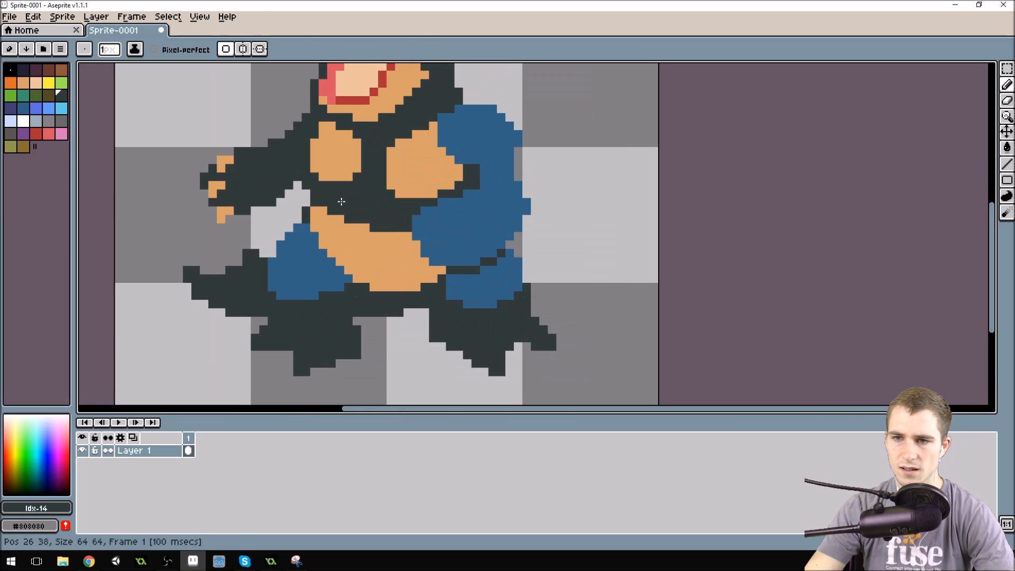
pyautogui.scroll(-2, 369, 130)
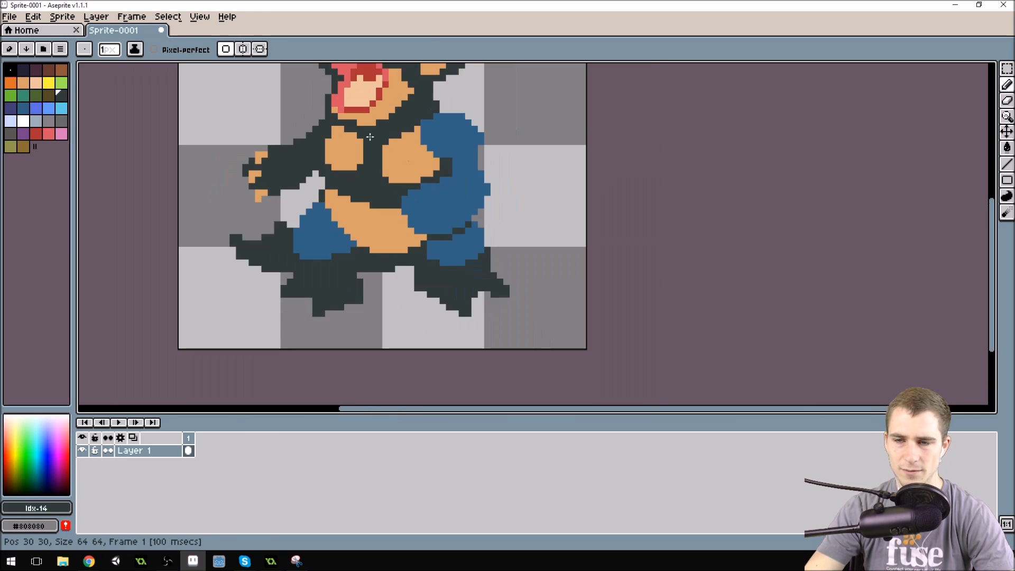
# Step: Recolour the three claws of the outstretched hand white, using the colour of the eye
pyautogui.press('alt')
pyautogui.click(390, 64)
pyautogui.scroll(3, 301, 138)
pyautogui.click(288, 172)
pyautogui.press('g')
pyautogui.click(277, 211)
pyautogui.click(282, 264)
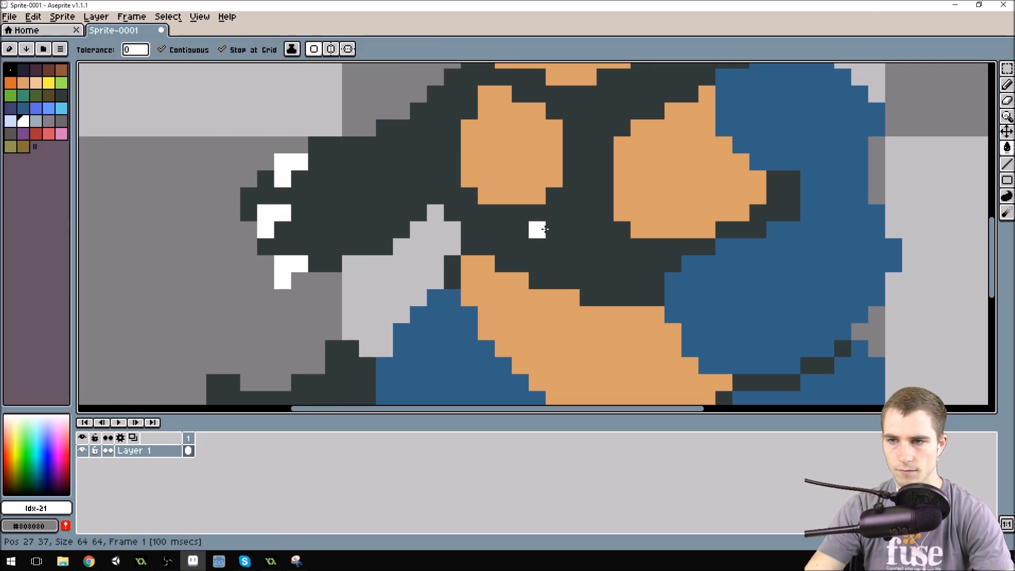
pyautogui.click(666, 296)
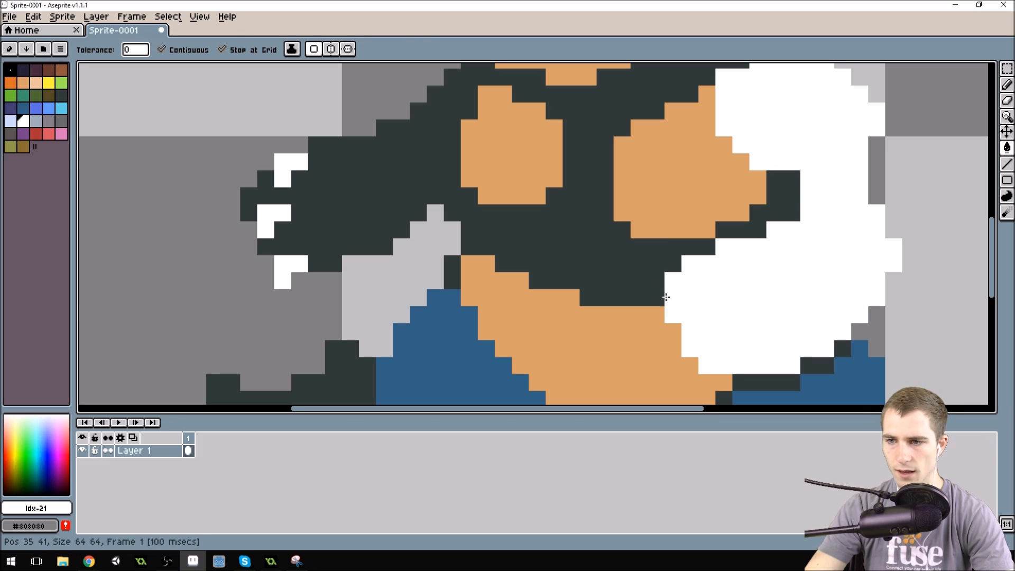
pyautogui.hotkey('ctrl', 'z')
pyautogui.click(672, 294)
pyautogui.hotkey('ctrl', 'z')
# Step: Paint three small white claws where the blue arm's hand rests on the belly
pyautogui.press('d')
pyautogui.moveTo(668, 297); pyautogui.dragTo(654, 299)
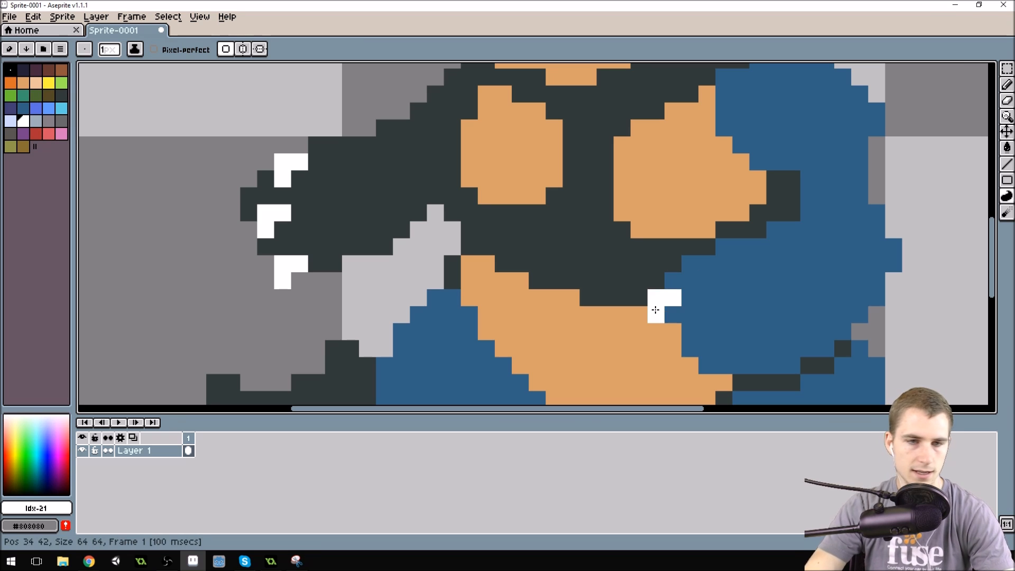
pyautogui.click(685, 343)
pyautogui.moveTo(677, 343); pyautogui.dragTo(685, 355)
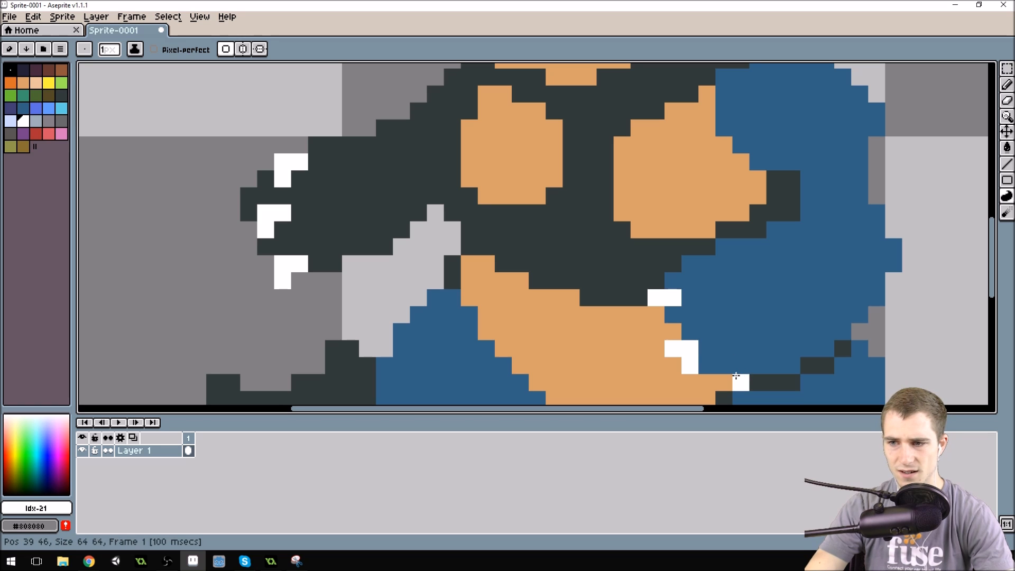
# Step: Reshape the middle claw on the belly hand and trim its tip with the belly's tan
pyautogui.scroll(-5, 793, 208)
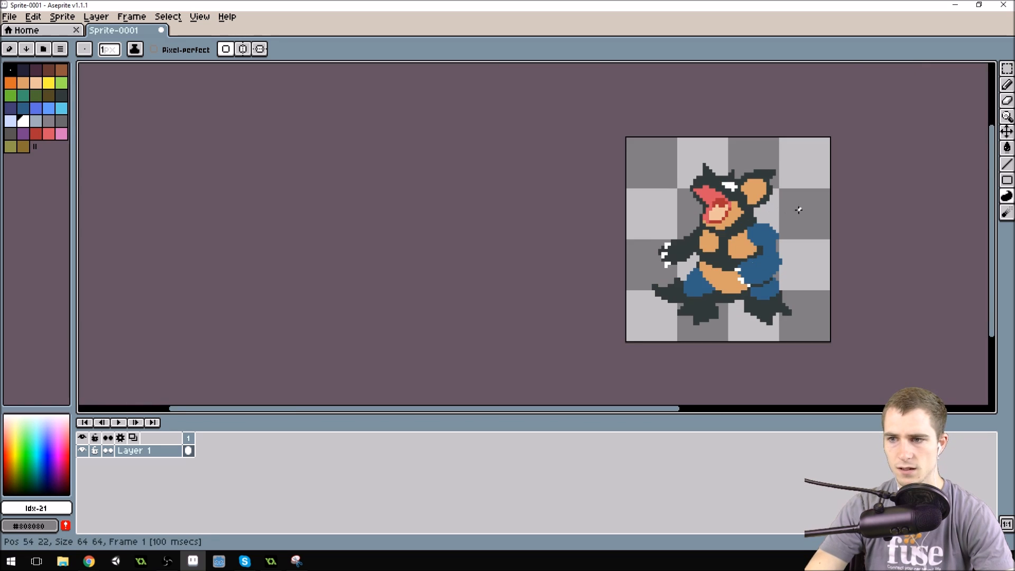
pyautogui.scroll(3, 777, 263)
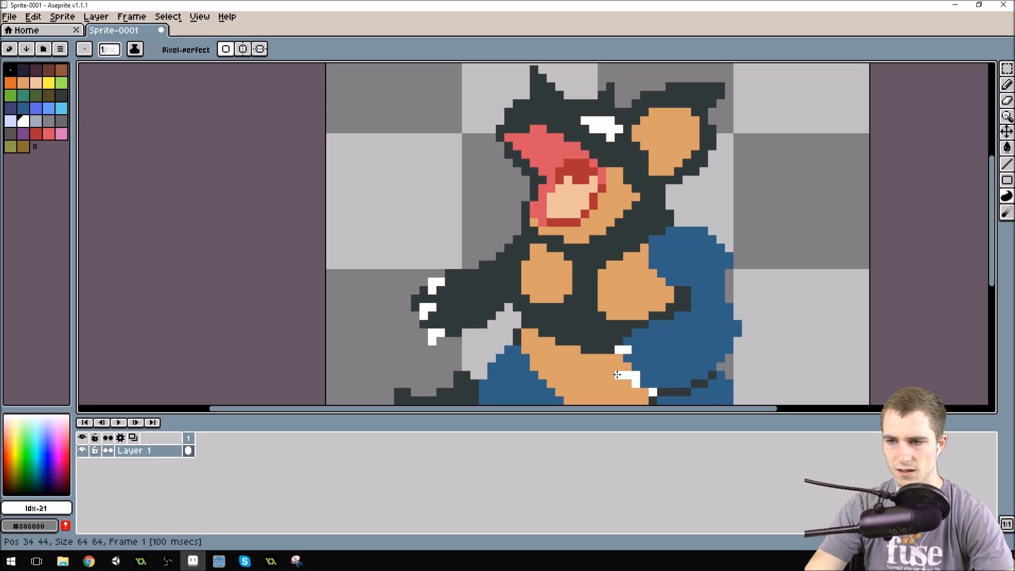
pyautogui.keyDown('alt'); pyautogui.click(636, 375); pyautogui.keyUp('alt')
pyautogui.click(628, 384)
pyautogui.keyDown('alt'); pyautogui.click(619, 377); pyautogui.keyUp('alt')
pyautogui.click(627, 375)
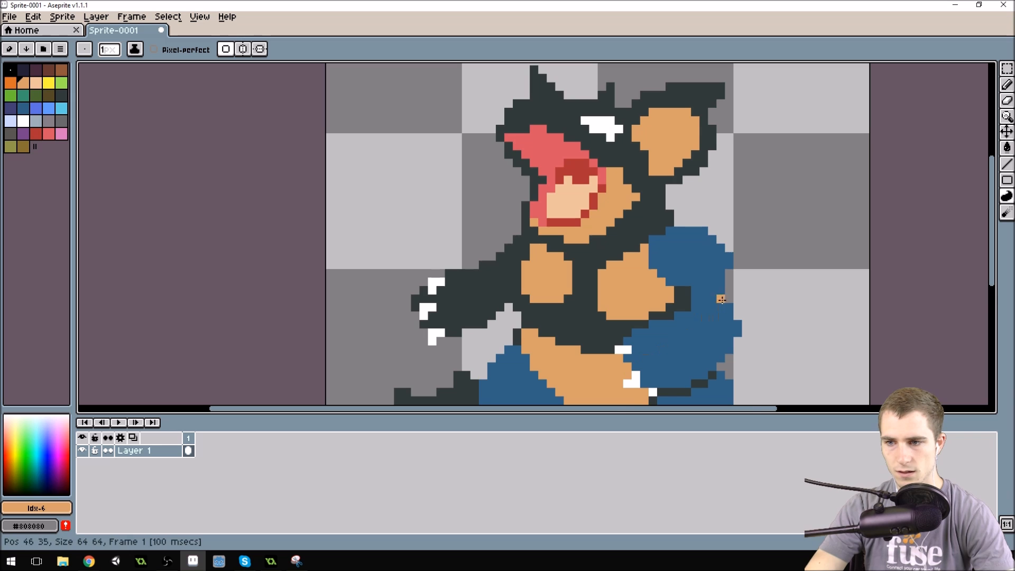
# Step: Shift the middle claw of the belly hand up one pixel and fill the space beneath it with tan
pyautogui.scroll(-3, 722, 300)
pyautogui.scroll(3, 701, 284)
pyautogui.scroll(-1, 701, 284)
pyautogui.scroll(4, 701, 288)
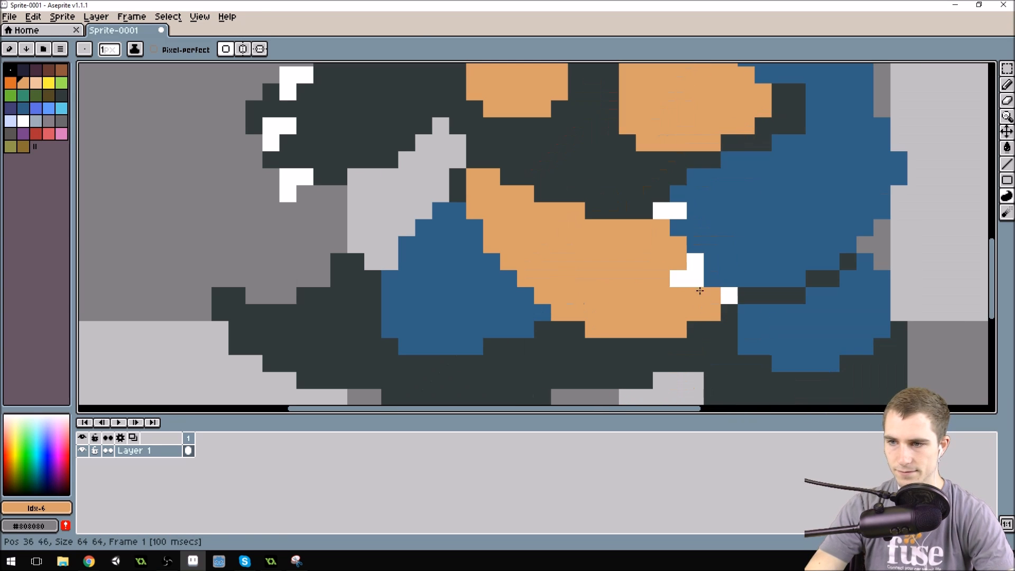
pyautogui.keyDown('alt'); pyautogui.click(697, 264); pyautogui.keyUp('alt')
pyautogui.click(694, 247)
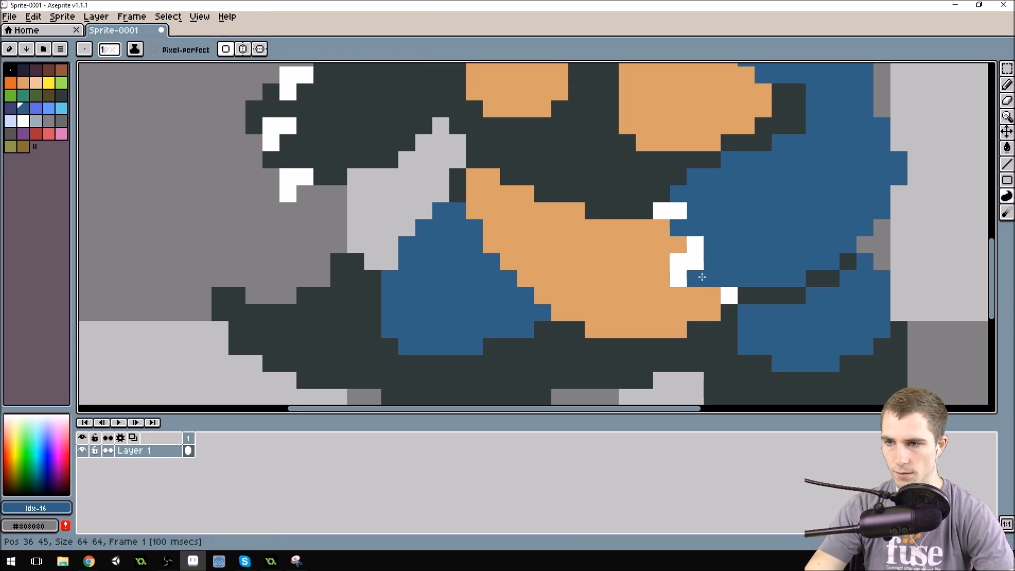
pyautogui.keyDown('alt'); pyautogui.click(688, 294); pyautogui.keyUp('alt')
pyautogui.moveTo(678, 278); pyautogui.dragTo(690, 282)
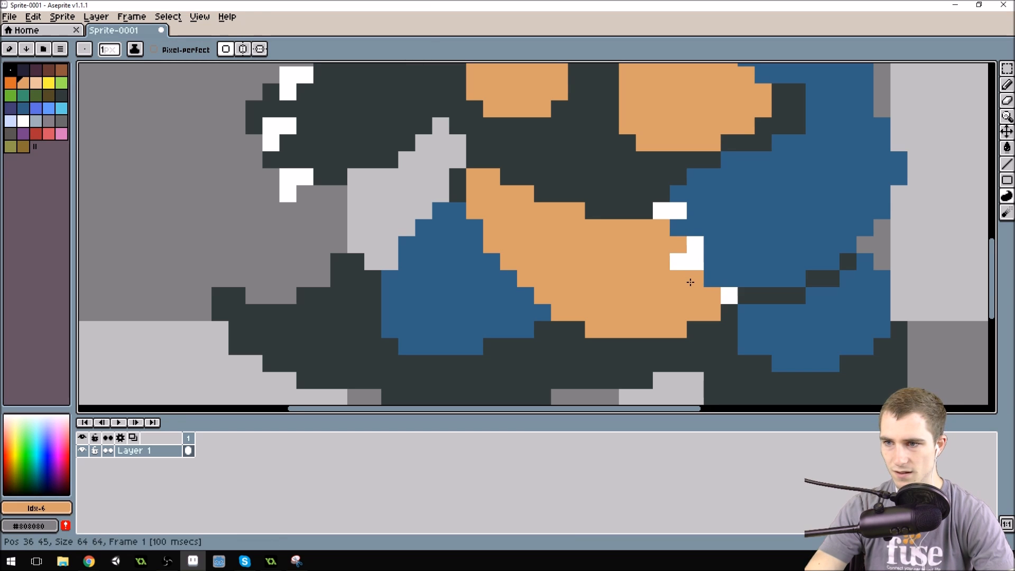
# Step: Lengthen the belly hand's lowest claw by one white pixel toward the belly, and pick the dark body colour again
pyautogui.scroll(-2, 761, 210)
pyautogui.scroll(2, 729, 256)
pyautogui.keyDown('alt'); pyautogui.click(729, 267); pyautogui.keyUp('alt')
pyautogui.click(713, 265)
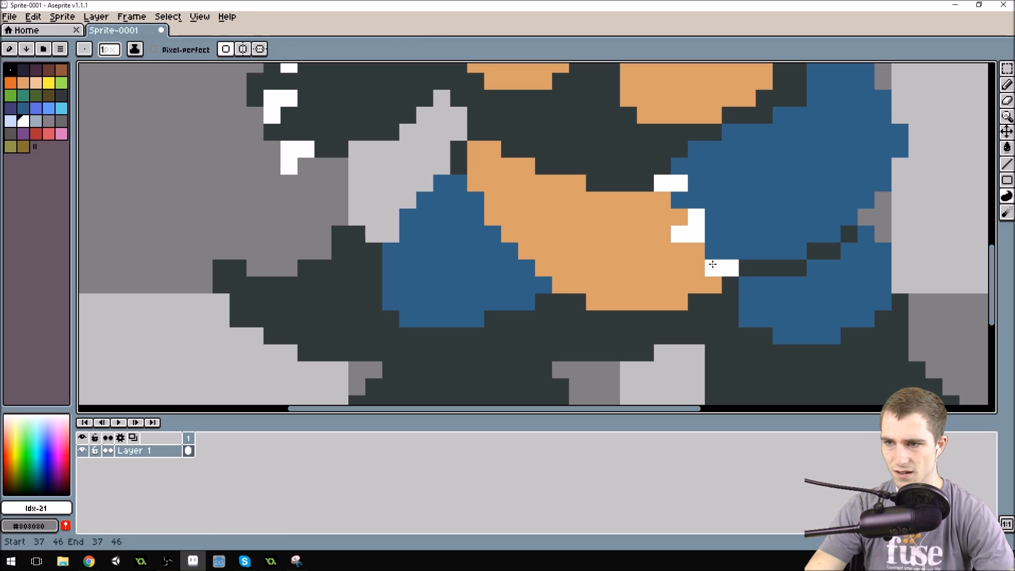
pyautogui.keyDown('alt'); pyautogui.click(751, 260); pyautogui.keyUp('alt')
# Step: Examine the whole character's silhouette, claws and colours
pyautogui.scroll(-5, 789, 122)
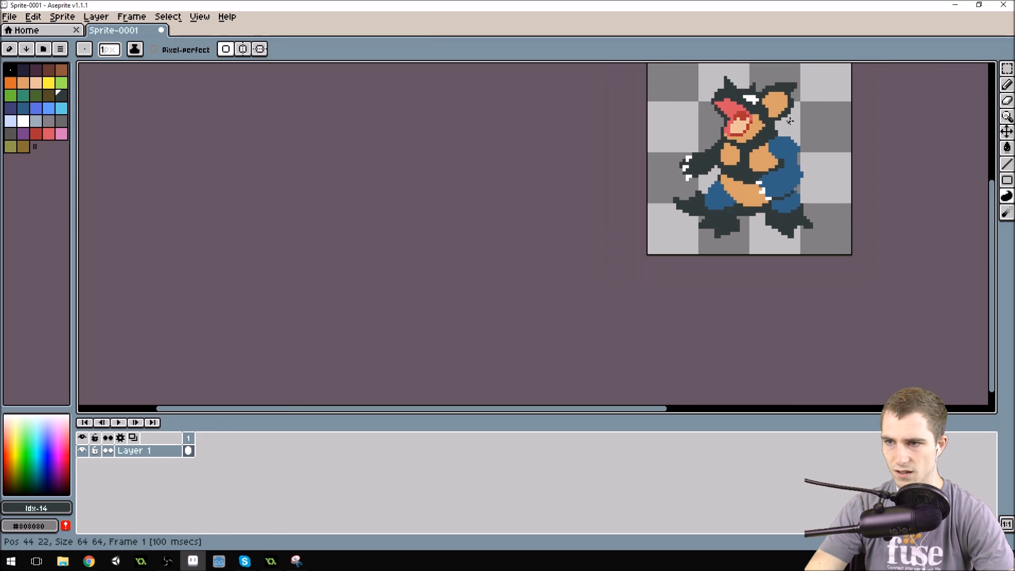
pyautogui.scroll(-1, 790, 122)
pyautogui.scroll(3, 803, 182)
pyautogui.moveTo(722, 249); pyautogui.dragTo(576, 215)
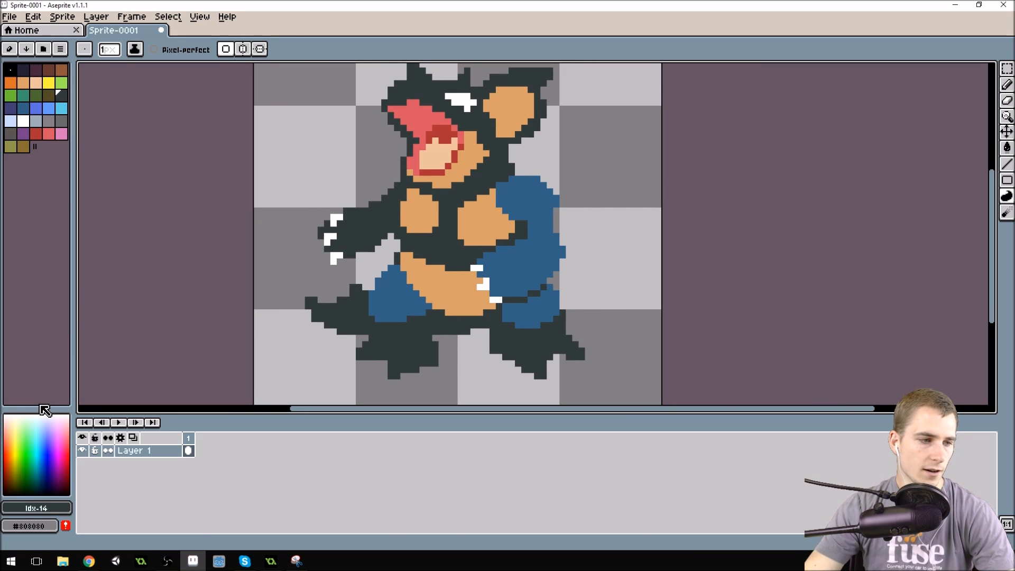
pyautogui.hotkey('alt', 'Tab')
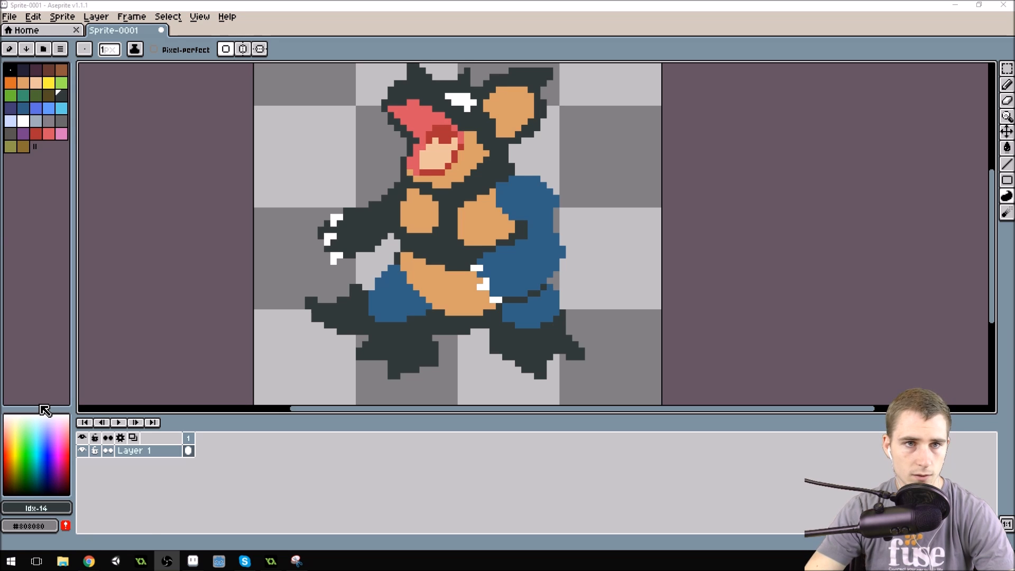
pyautogui.hotkey('alt', 'Tab')
pyautogui.scroll(-1, 469, 250)
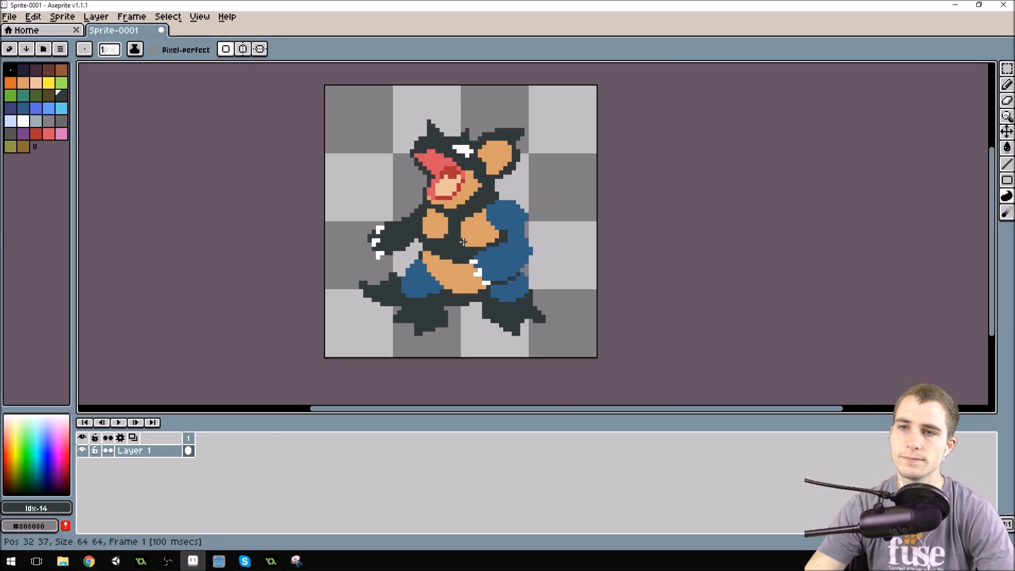
pyautogui.scroll(1, 505, 111)
pyautogui.scroll(-1, 497, 158)
pyautogui.scroll(1, 512, 243)
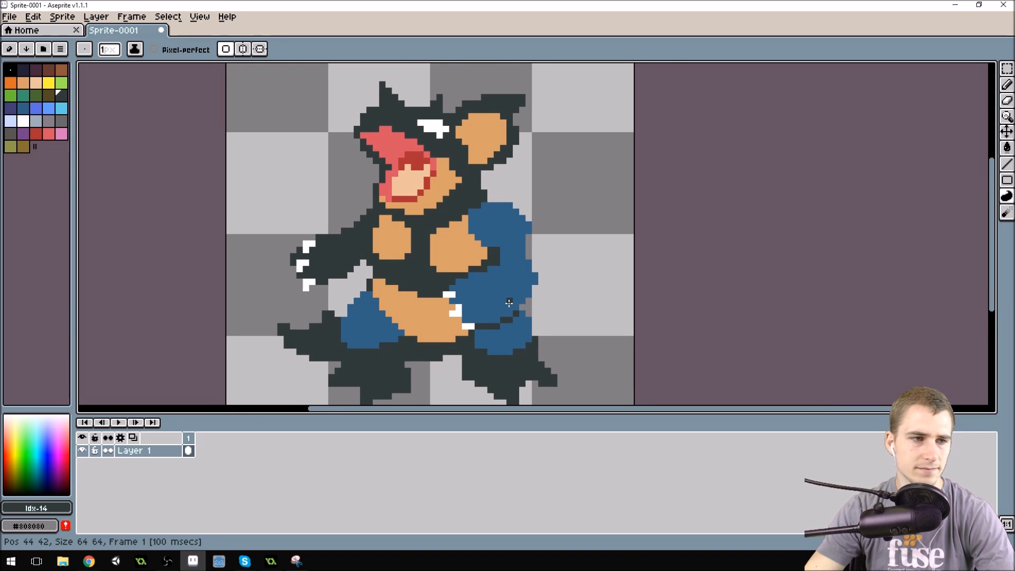
# Step: Try a more violet blue for palette entry 16 by setting its hue to 237, saturation to 57 and brightness to 50
pyautogui.scroll(1, 508, 302)
pyautogui.keyDown('alt'); pyautogui.click(514, 271); pyautogui.keyUp('alt')
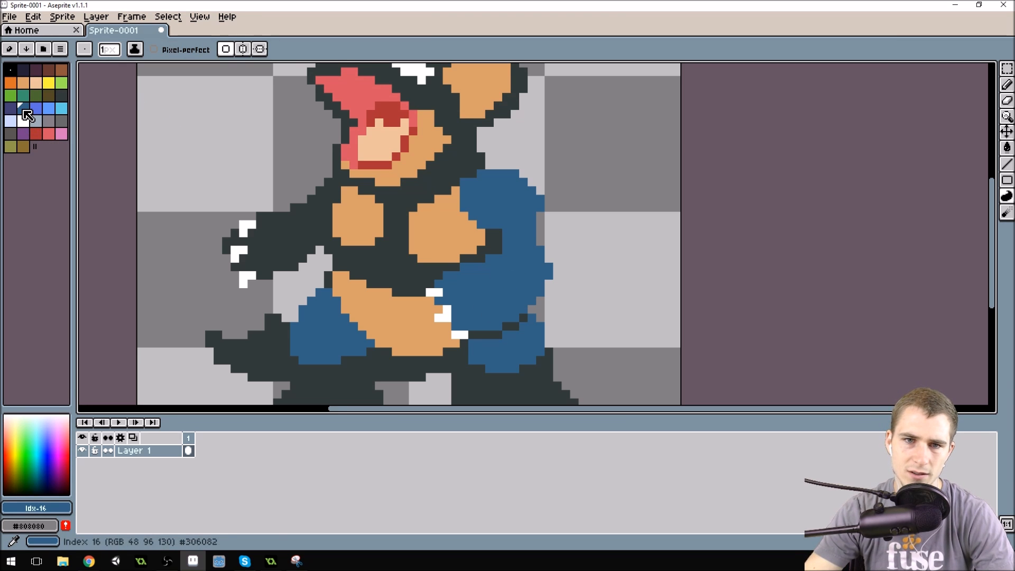
pyautogui.click(16, 50)
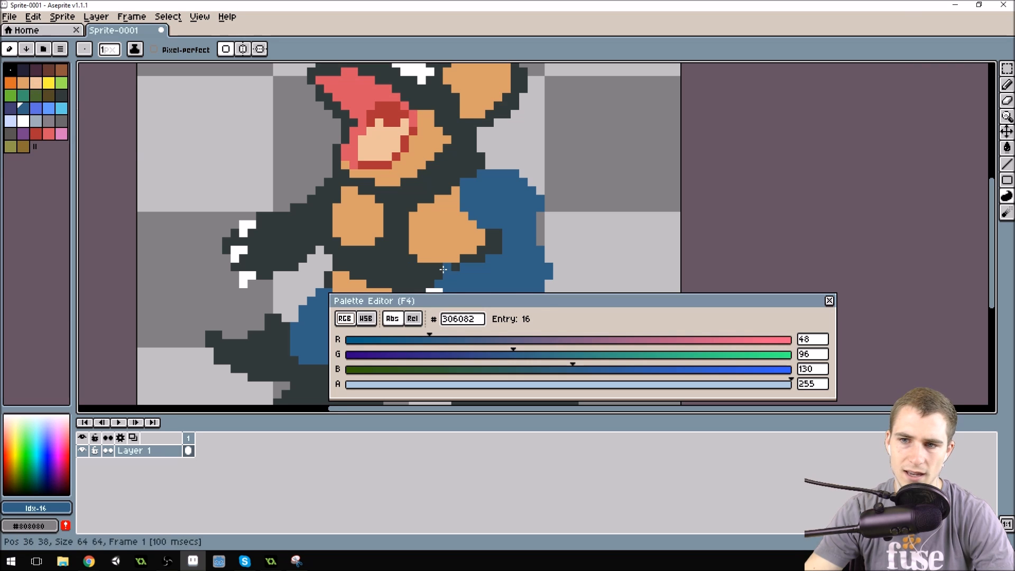
pyautogui.moveTo(542, 299); pyautogui.dragTo(447, 199)
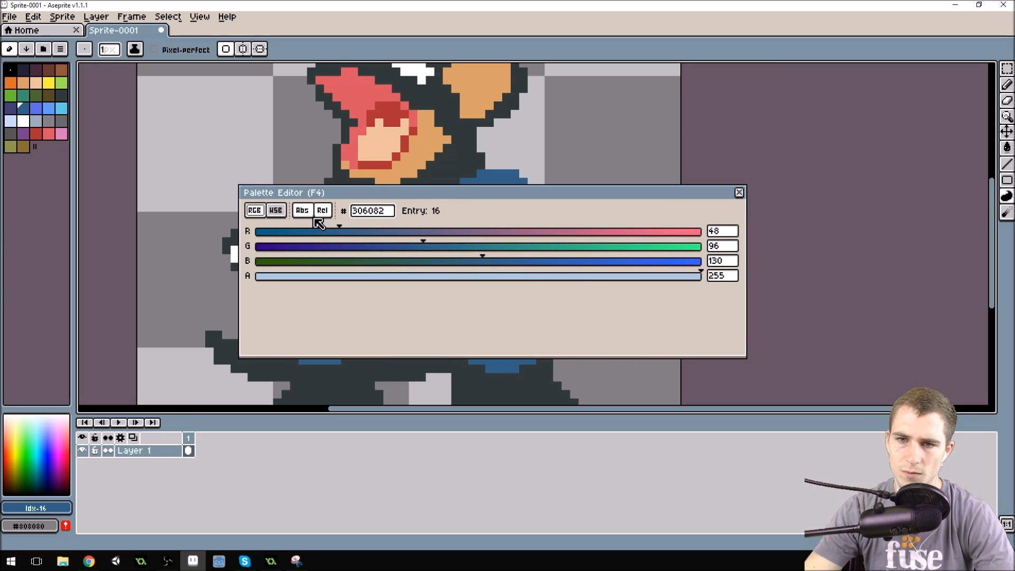
pyautogui.click(276, 211)
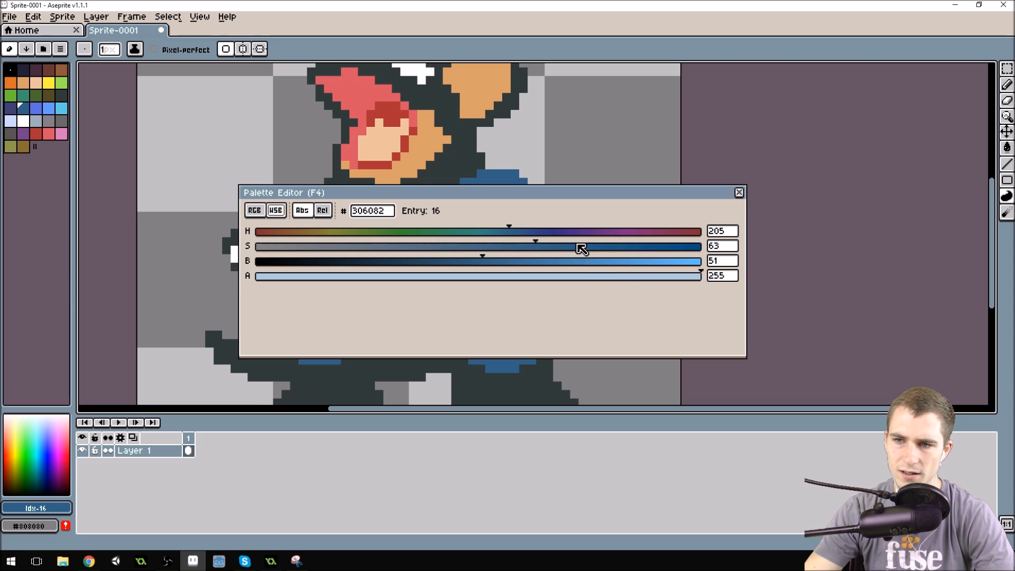
pyautogui.moveTo(514, 231); pyautogui.dragTo(553, 231)
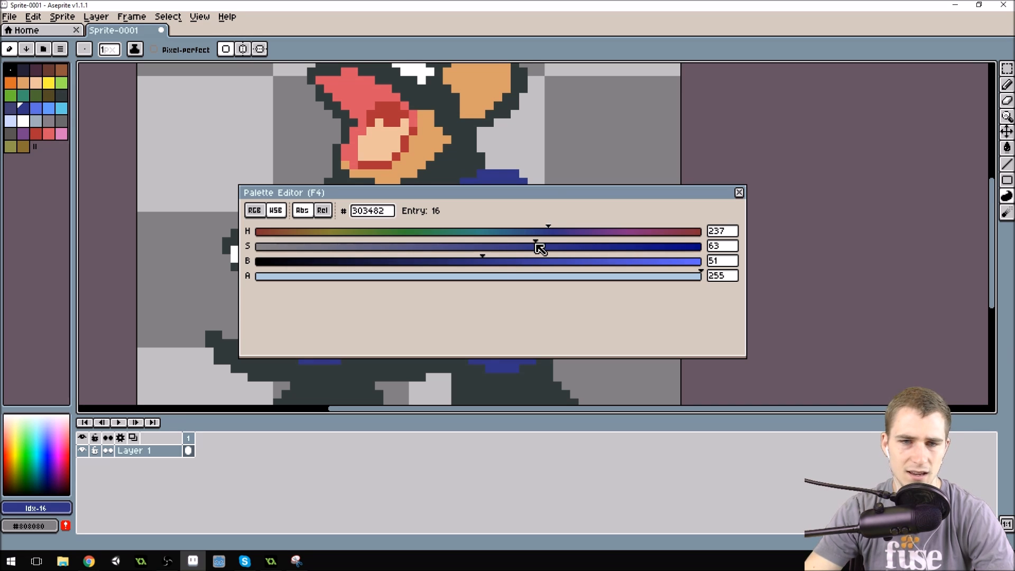
pyautogui.moveTo(540, 249); pyautogui.dragTo(511, 248)
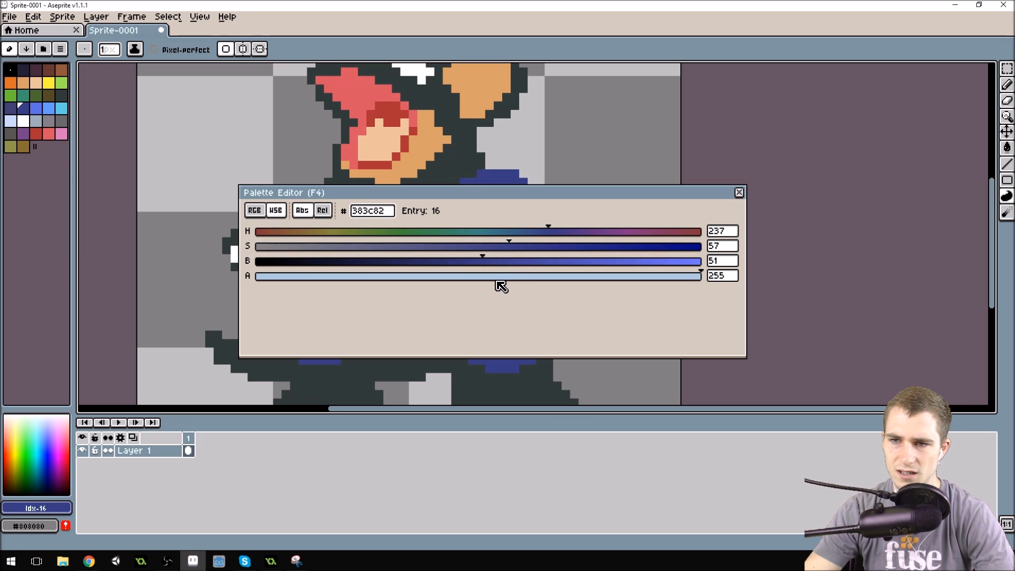
pyautogui.moveTo(482, 260)
pyautogui.mouseDown()
pyautogui.moveTo(472, 259)
pyautogui.moveTo(484, 265)
pyautogui.mouseUp()
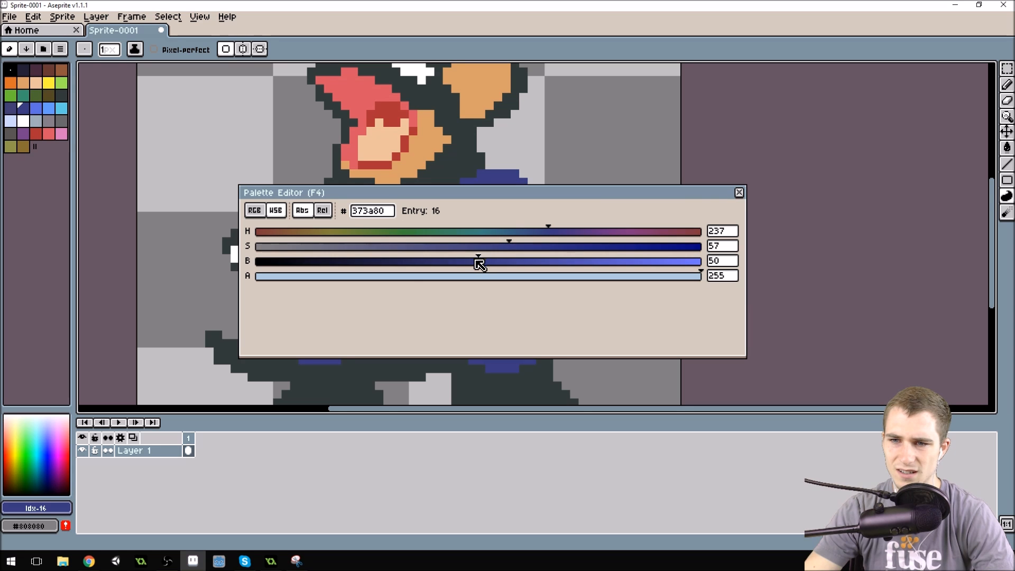
pyautogui.click(739, 193)
pyautogui.scroll(-1, 574, 173)
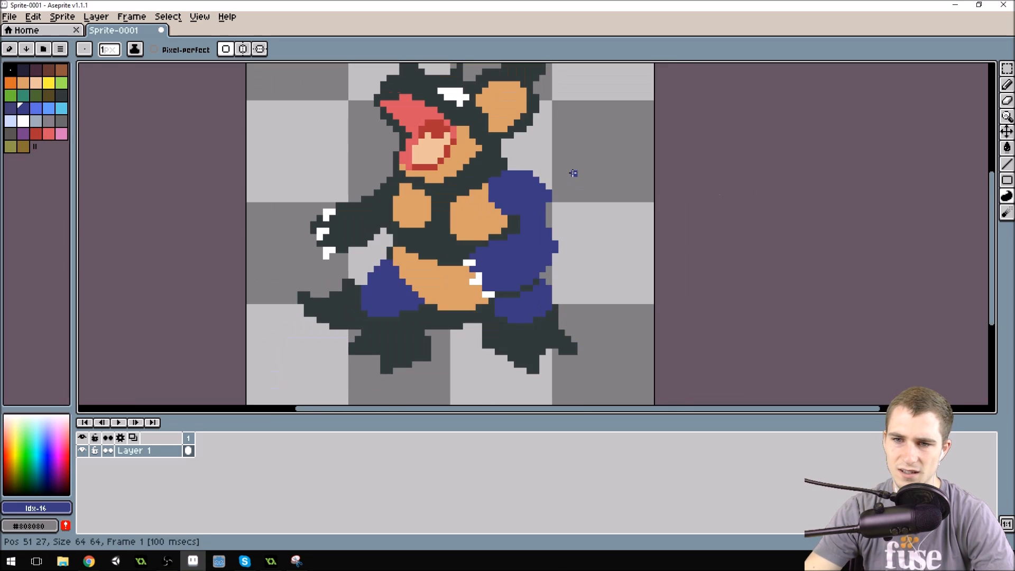
pyautogui.scroll(1, 603, 158)
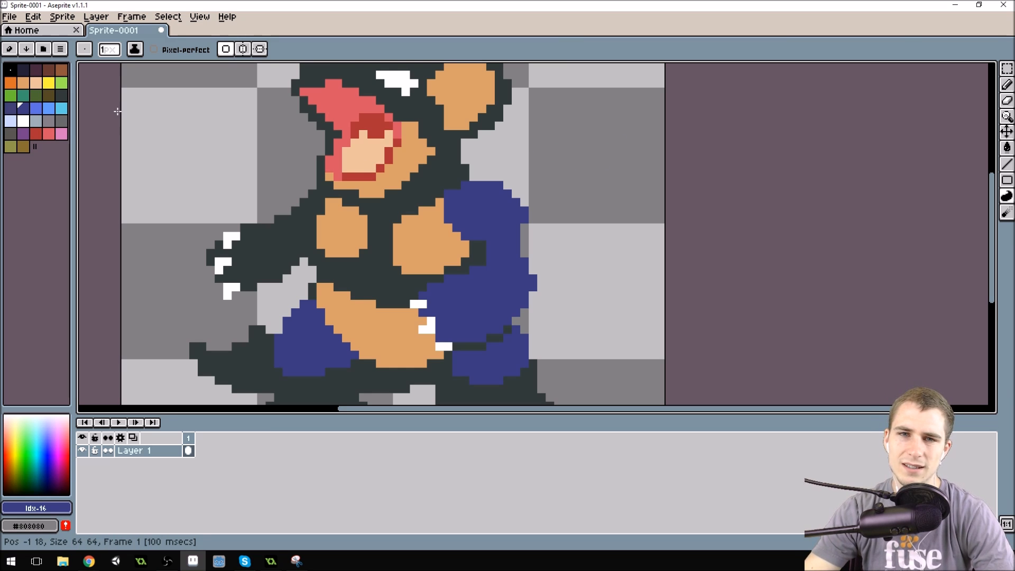
# Step: Undo the colour change to palette entry 16
pyautogui.press('i')
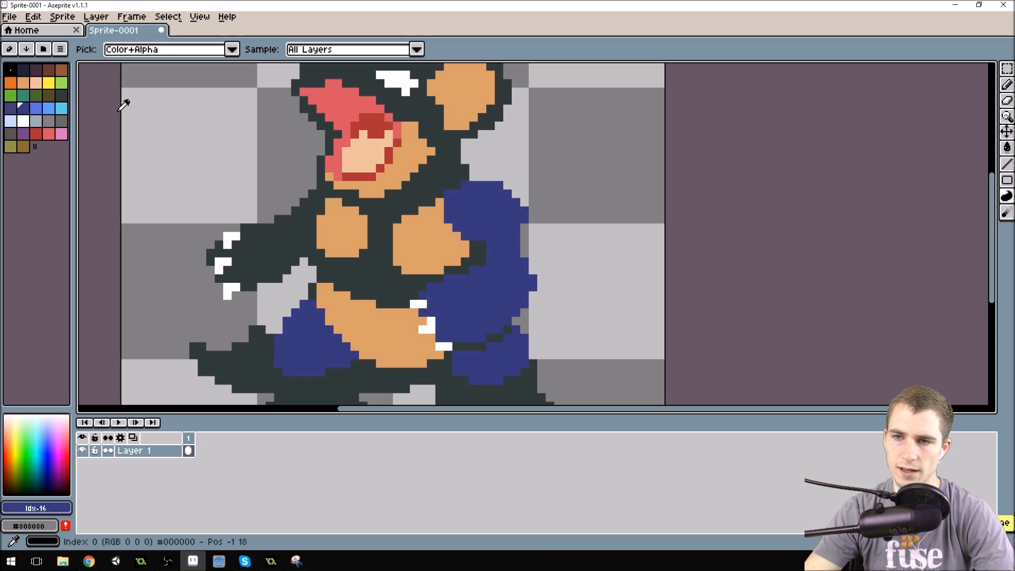
pyautogui.press('alt')
pyautogui.press('alt')
pyautogui.hotkey('ctrl', 'z')
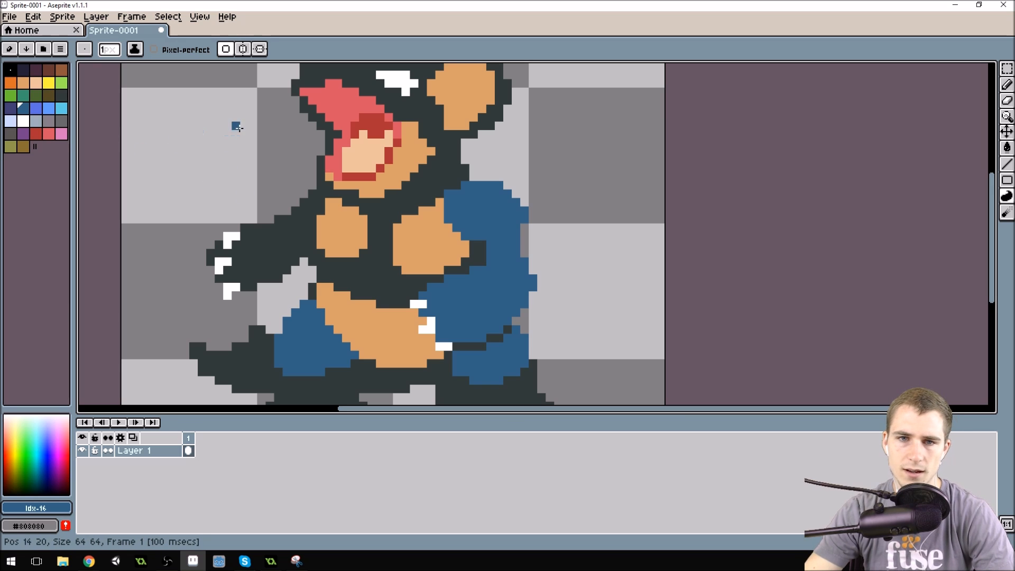
# Step: Paint a rounded light-blue highlight on the shoulder of the blue arm using palette colour 18
pyautogui.click(50, 112)
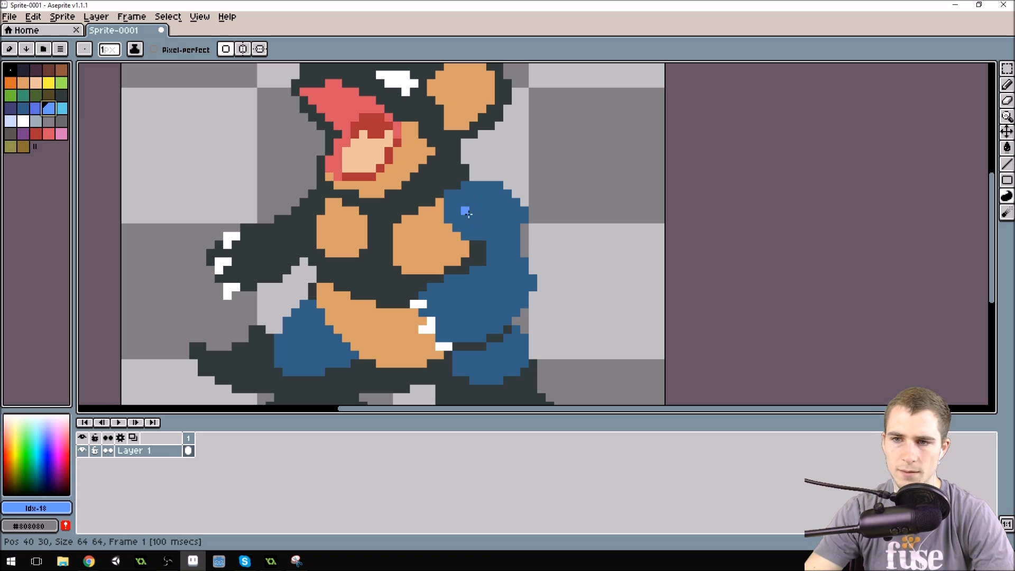
pyautogui.moveTo(471, 194); pyautogui.dragTo(467, 203)
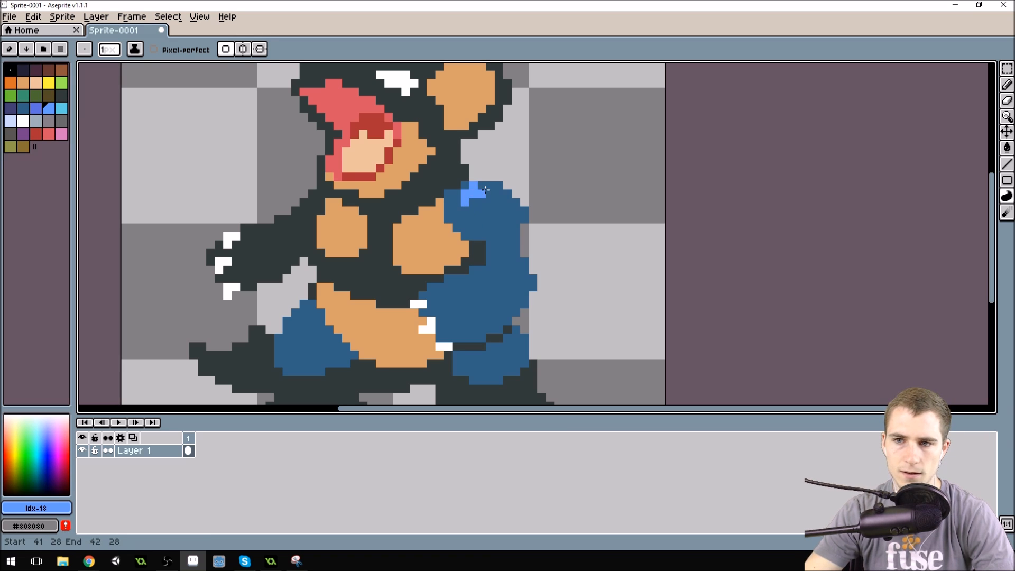
pyautogui.moveTo(478, 191)
pyautogui.mouseDown()
pyautogui.moveTo(495, 213)
pyautogui.moveTo(502, 203)
pyautogui.moveTo(484, 217)
pyautogui.moveTo(464, 204)
pyautogui.mouseUp()
pyautogui.click(466, 206)
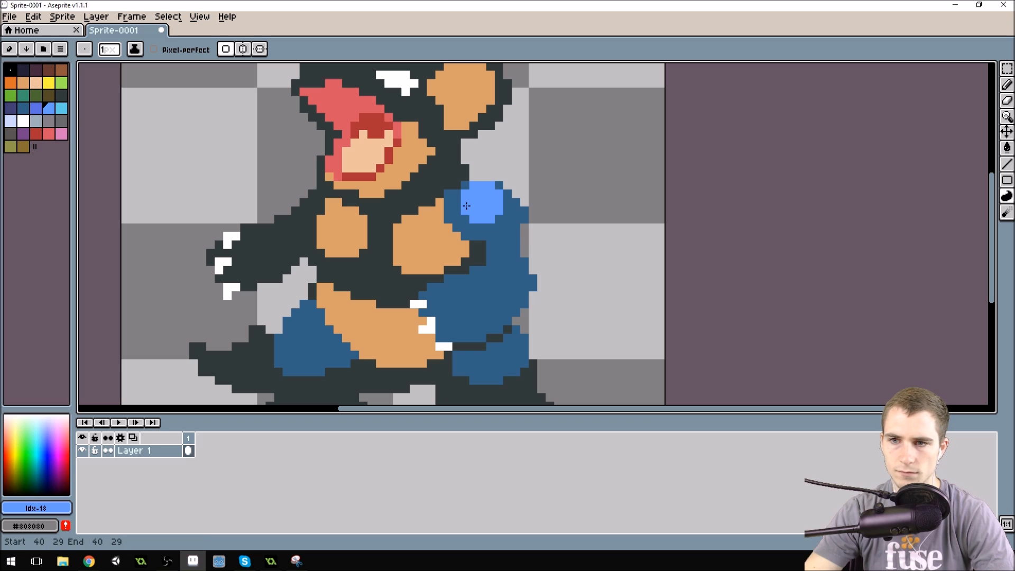
# Step: Sketch a light-blue arrow in the canvas's upper-left corner pointing diagonally down toward the character to mark the light direction
pyautogui.scroll(-3, 467, 217)
pyautogui.scroll(1, 566, 135)
pyautogui.scroll(-1, 566, 135)
pyautogui.scroll(1, 571, 143)
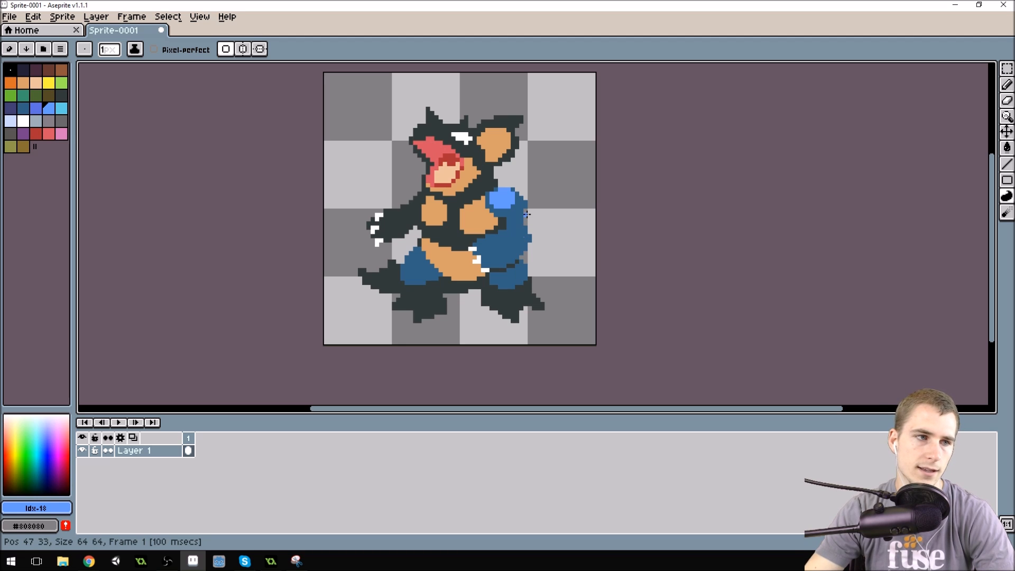
pyautogui.moveTo(342, 78); pyautogui.dragTo(375, 124)
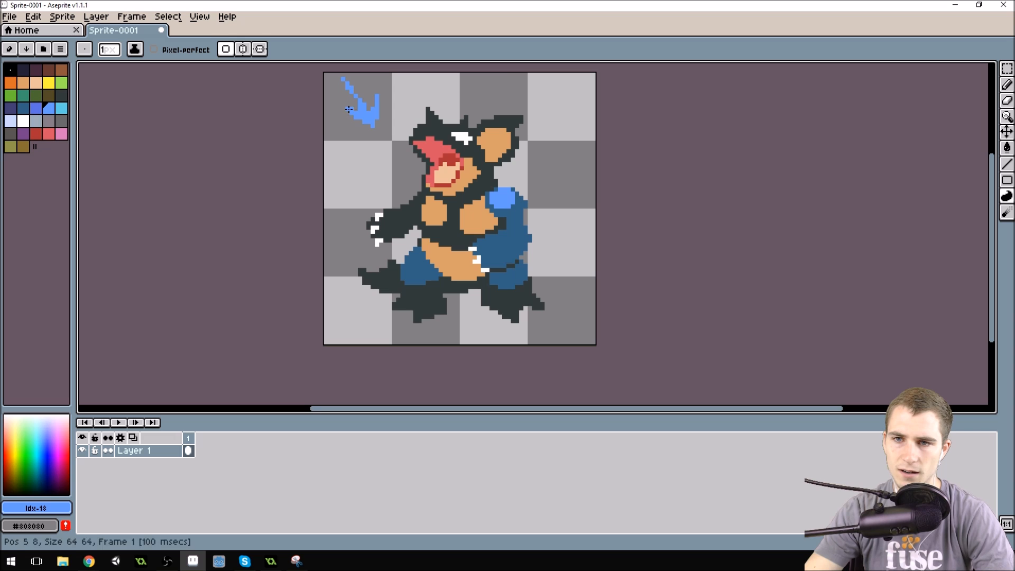
# Step: Paint a light-blue highlight across the blue forearm, leaving the darker blue along its lower and outer edges
pyautogui.scroll(2, 488, 209)
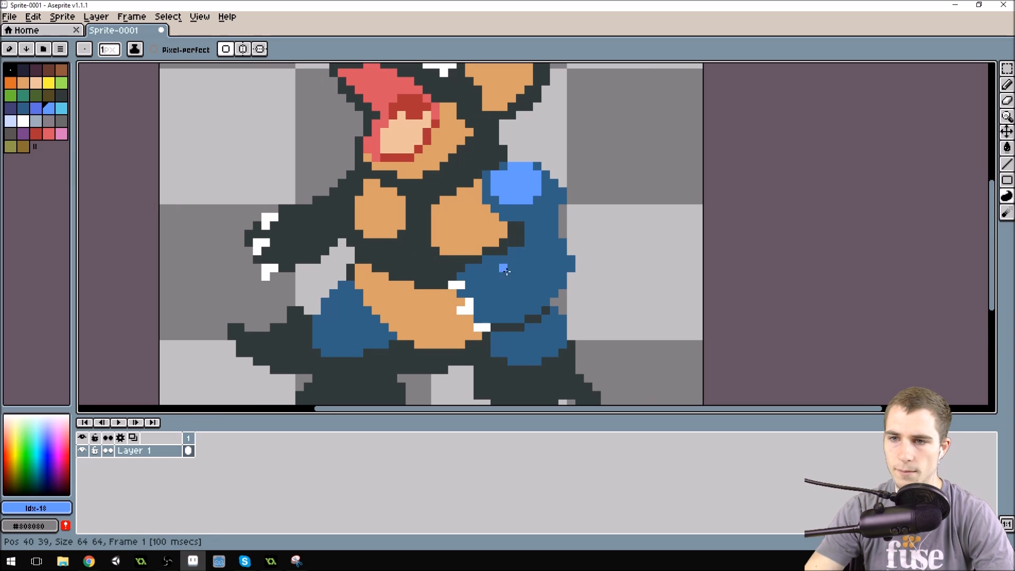
pyautogui.moveTo(528, 259); pyautogui.dragTo(507, 268)
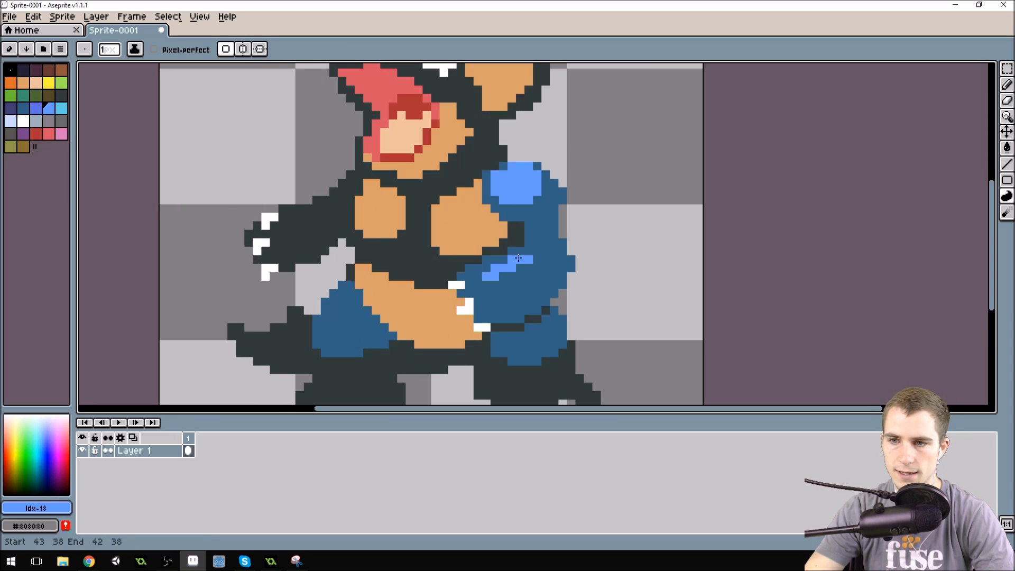
pyautogui.moveTo(470, 284); pyautogui.dragTo(475, 283)
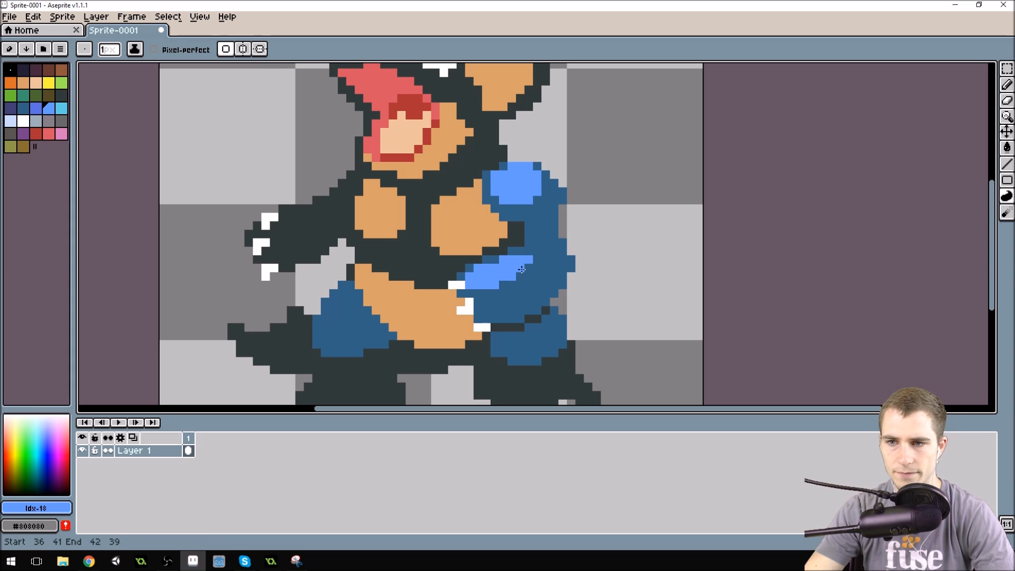
pyautogui.moveTo(513, 273)
pyautogui.mouseDown()
pyautogui.moveTo(534, 262)
pyautogui.moveTo(531, 249)
pyautogui.moveTo(505, 283)
pyautogui.moveTo(533, 279)
pyautogui.moveTo(494, 300)
pyautogui.mouseUp()
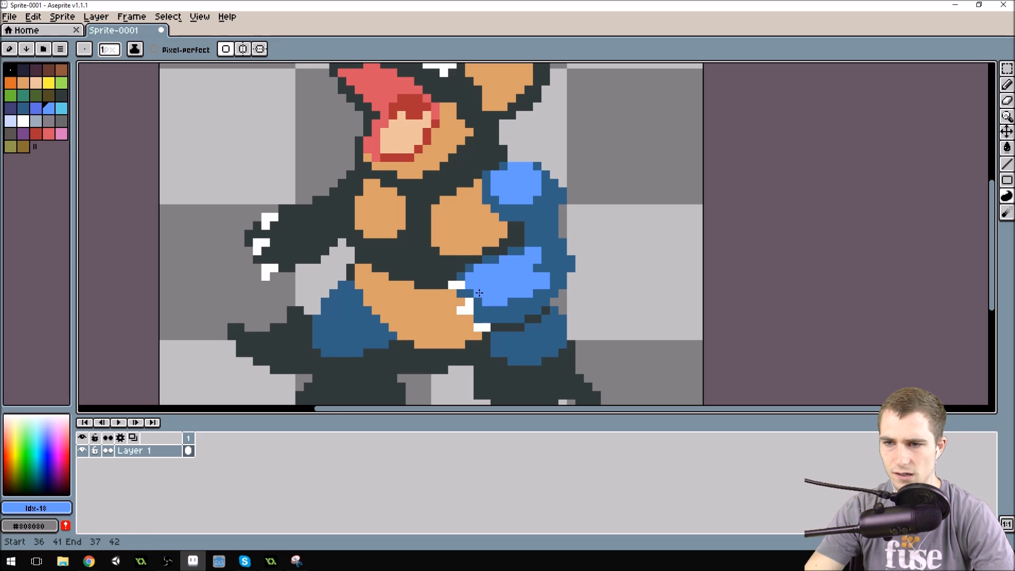
# Step: Add a small light-blue highlight to the thigh below the blue forearm and trim its lower outer corner with the darker blue
pyautogui.scroll(-4, 479, 292)
pyautogui.scroll(1, 528, 307)
pyautogui.scroll(3, 584, 319)
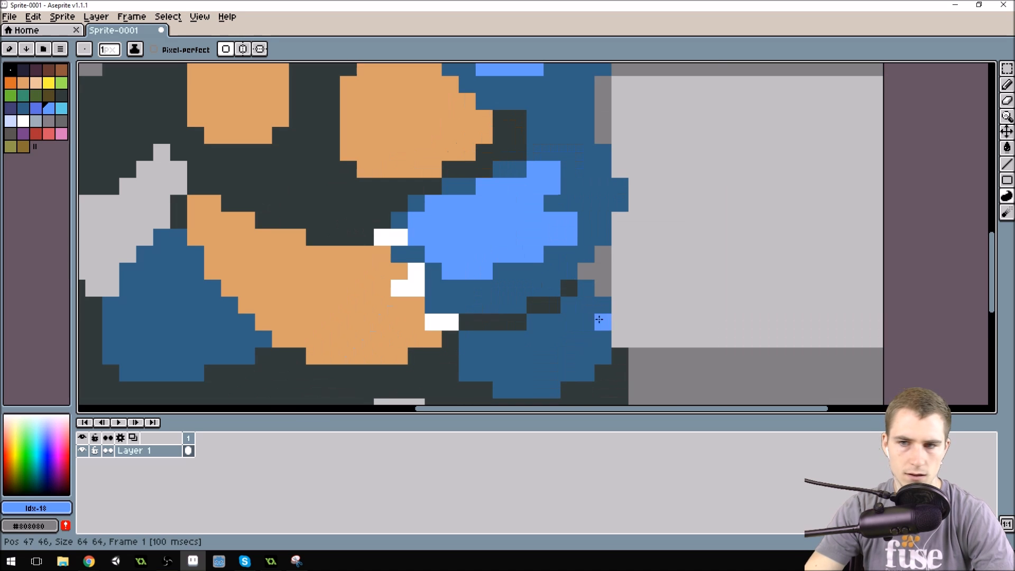
pyautogui.moveTo(569, 322)
pyautogui.mouseDown()
pyautogui.moveTo(540, 349)
pyautogui.moveTo(568, 346)
pyautogui.moveTo(520, 349)
pyautogui.mouseUp()
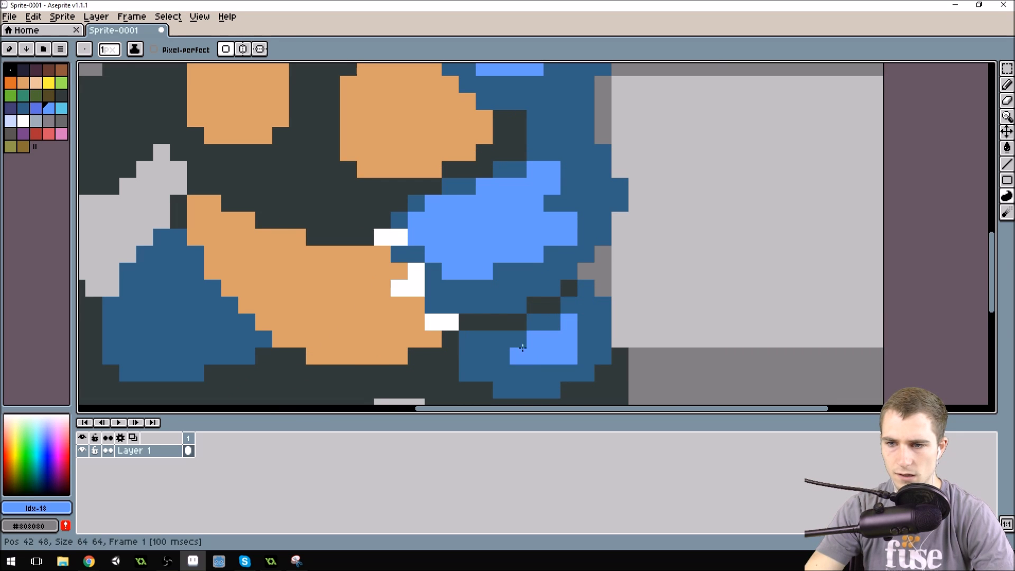
pyautogui.scroll(-3, 520, 349)
pyautogui.scroll(2, 581, 325)
pyautogui.press('alt')
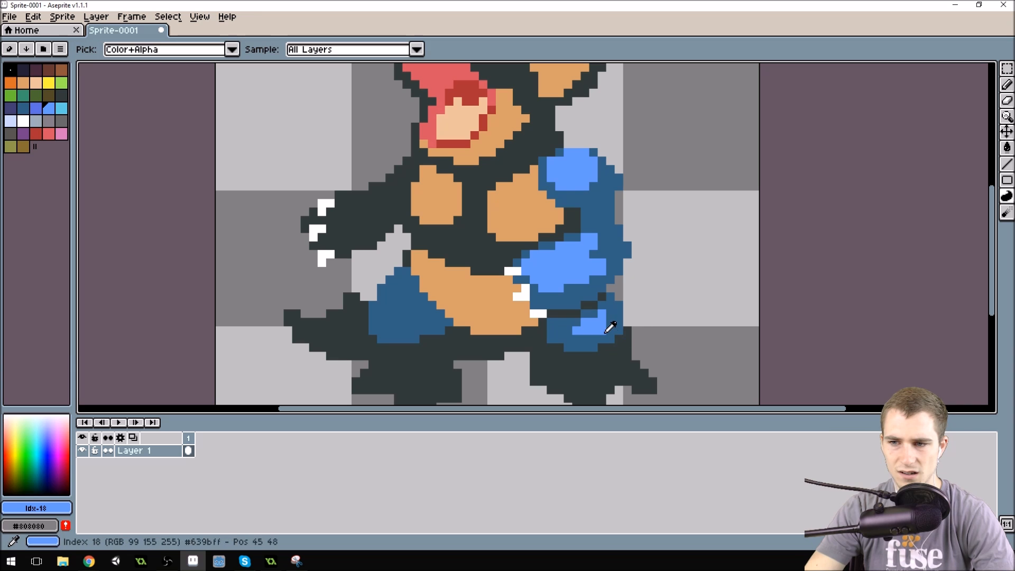
pyautogui.keyDown('alt'); pyautogui.click(604, 337); pyautogui.keyUp('alt')
pyautogui.click(603, 331)
# Step: Fill most of the thigh beside the tail with light blue, keeping darker blue along the belly and lower edge
pyautogui.keyDown('alt'); pyautogui.click(592, 328); pyautogui.keyUp('alt')
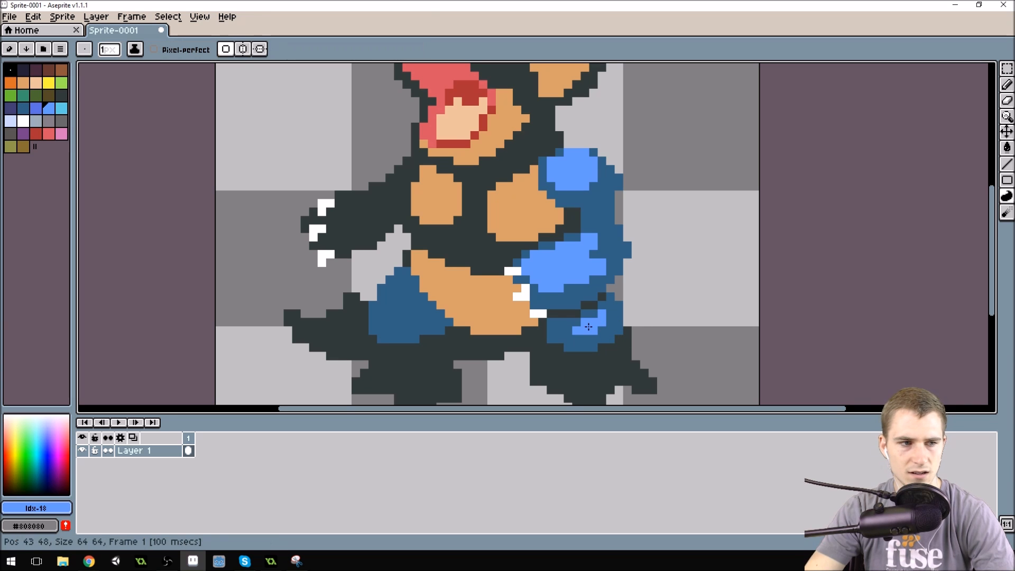
pyautogui.click(399, 286)
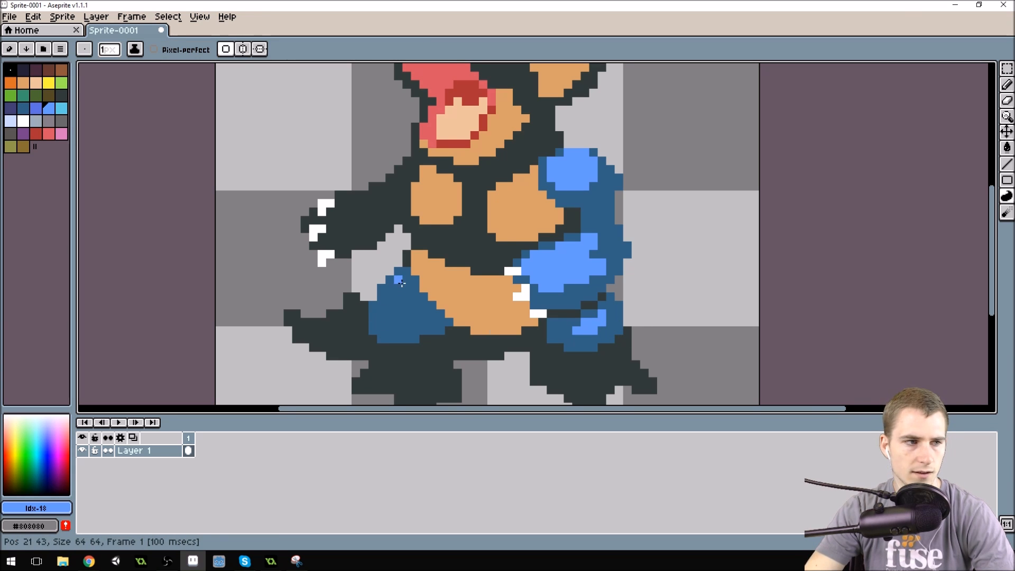
pyautogui.moveTo(400, 290)
pyautogui.mouseDown()
pyautogui.moveTo(377, 315)
pyautogui.moveTo(376, 330)
pyautogui.moveTo(389, 313)
pyautogui.moveTo(385, 344)
pyautogui.moveTo(394, 320)
pyautogui.moveTo(397, 332)
pyautogui.moveTo(410, 316)
pyautogui.moveTo(388, 301)
pyautogui.moveTo(395, 291)
pyautogui.moveTo(385, 300)
pyautogui.moveTo(405, 290)
pyautogui.mouseUp()
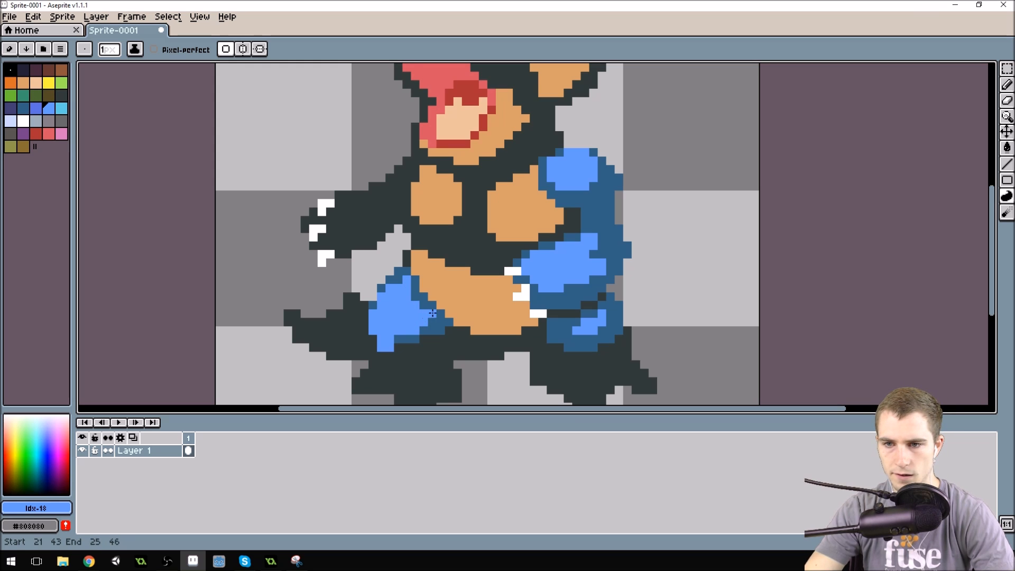
pyautogui.scroll(-1, 465, 240)
pyautogui.scroll(1, 461, 277)
pyautogui.scroll(-1, 461, 285)
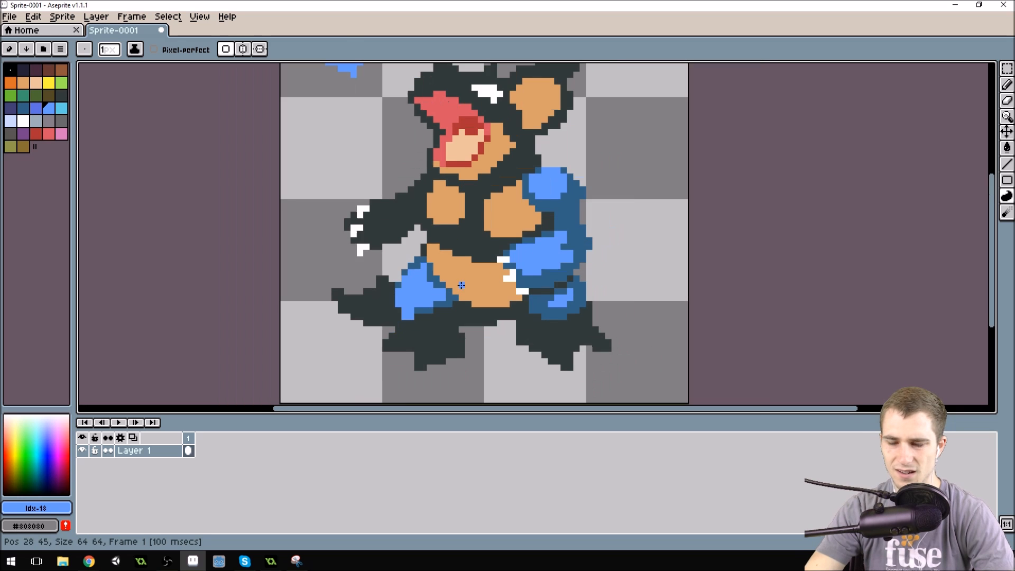
pyautogui.scroll(1, 459, 284)
pyautogui.scroll(1, 447, 294)
pyautogui.scroll(-1, 438, 306)
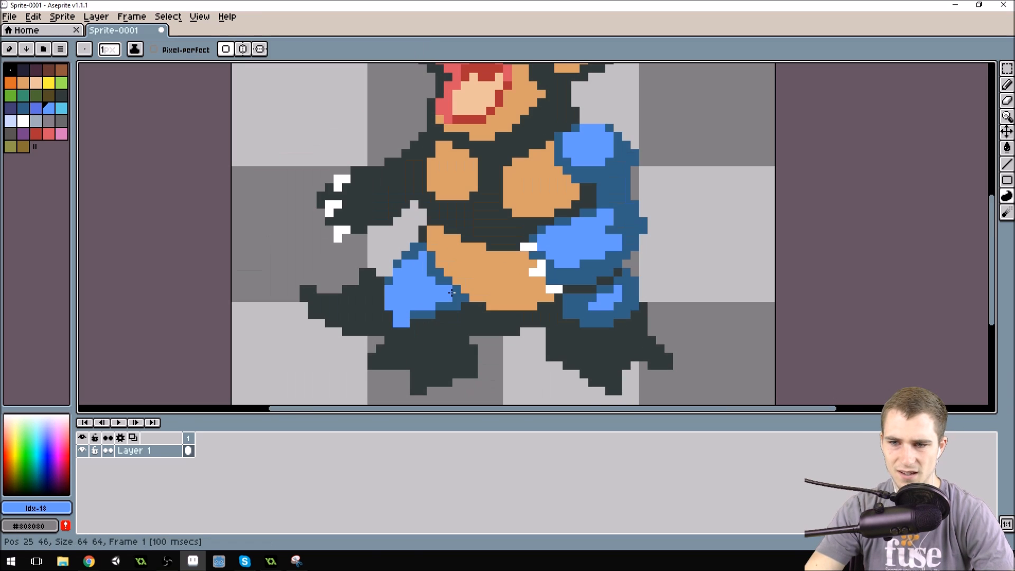
# Step: Shade the outer toe of the foot on the tail side dark blue and paint white claws on that foot's two toes
pyautogui.keyDown('alt'); pyautogui.click(421, 315); pyautogui.keyUp('alt')
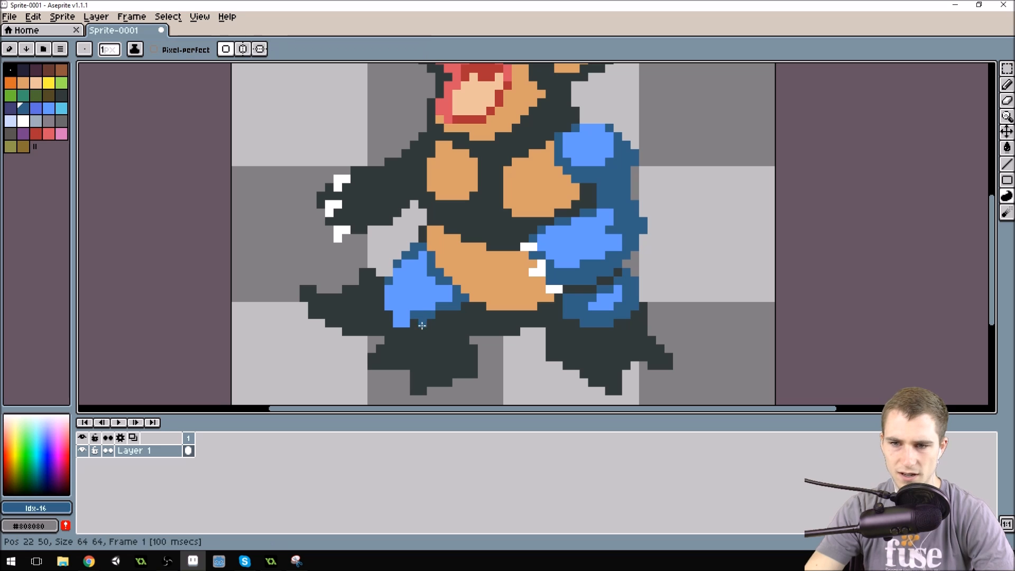
pyautogui.moveTo(406, 349); pyautogui.dragTo(392, 348)
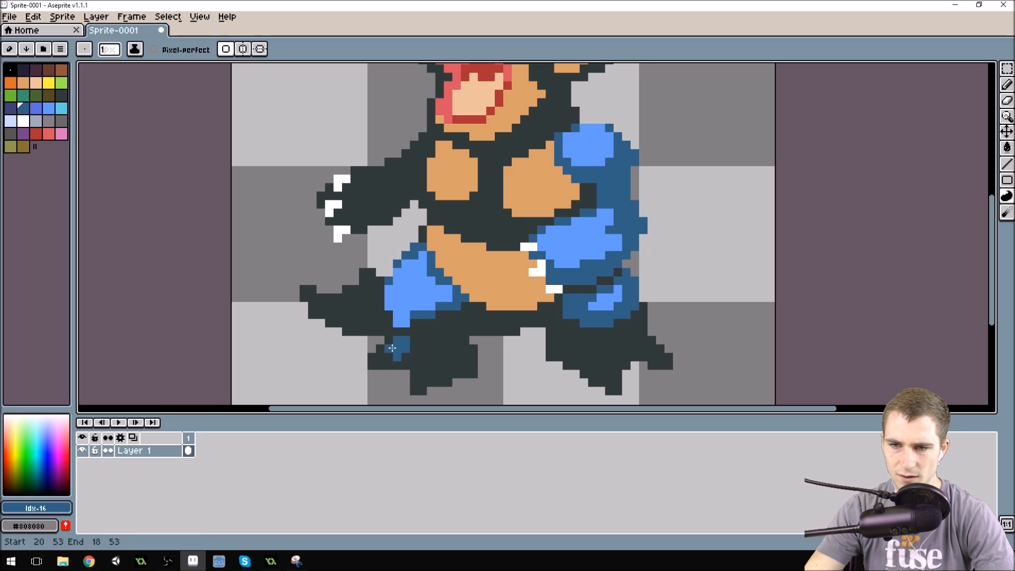
pyautogui.keyDown('alt'); pyautogui.click(343, 232); pyautogui.keyUp('alt')
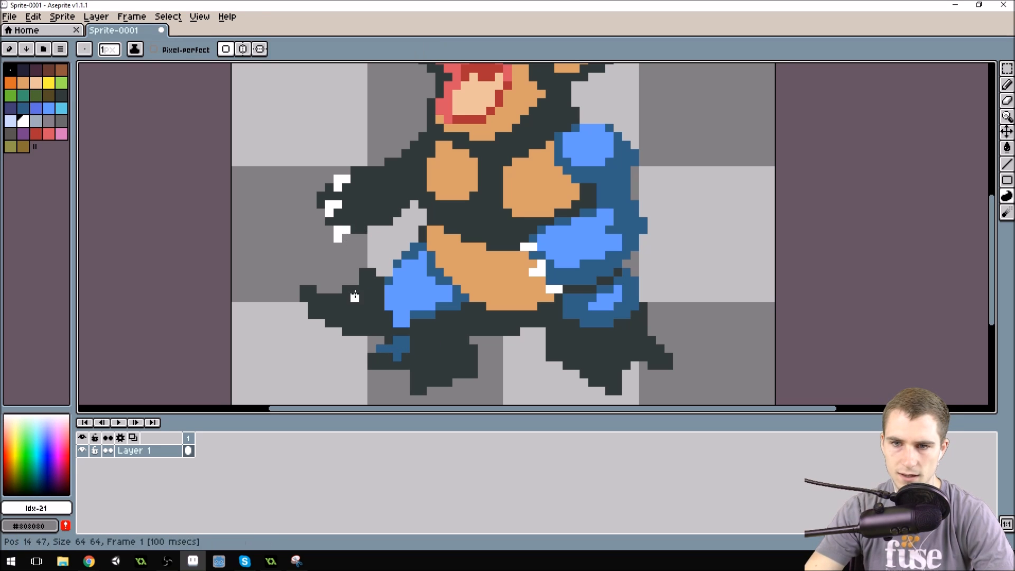
pyautogui.click(379, 358)
pyautogui.moveTo(372, 365)
pyautogui.mouseDown()
pyautogui.moveTo(389, 359)
pyautogui.moveTo(415, 388)
pyautogui.moveTo(431, 375)
pyautogui.mouseUp()
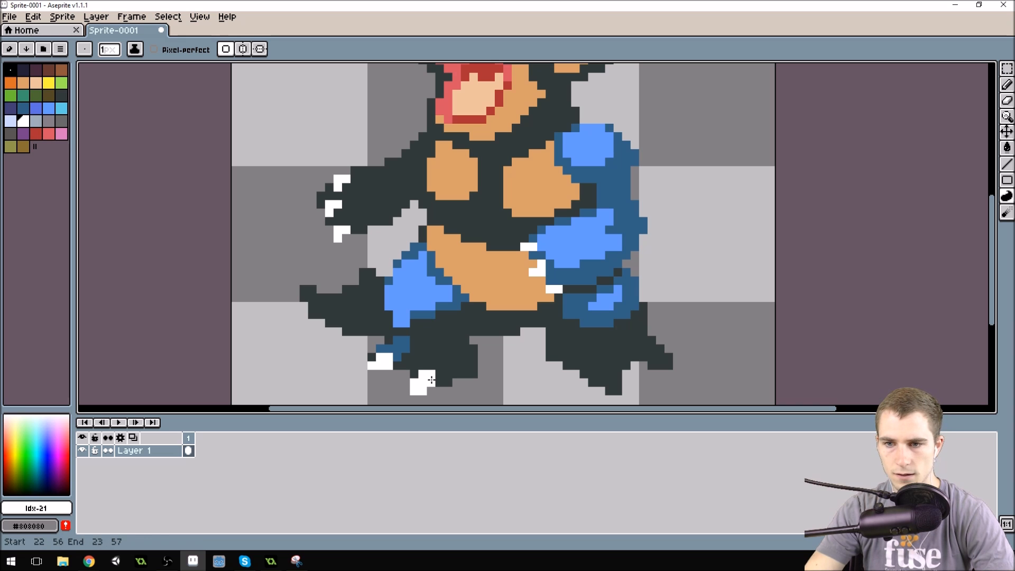
# Step: Paint white claws on the other foot's two toes and touch up above the outer claw with the dark body colour
pyautogui.moveTo(616, 377)
pyautogui.mouseDown()
pyautogui.moveTo(609, 390)
pyautogui.moveTo(609, 381)
pyautogui.mouseUp()
pyautogui.click(660, 359)
pyautogui.click(668, 358)
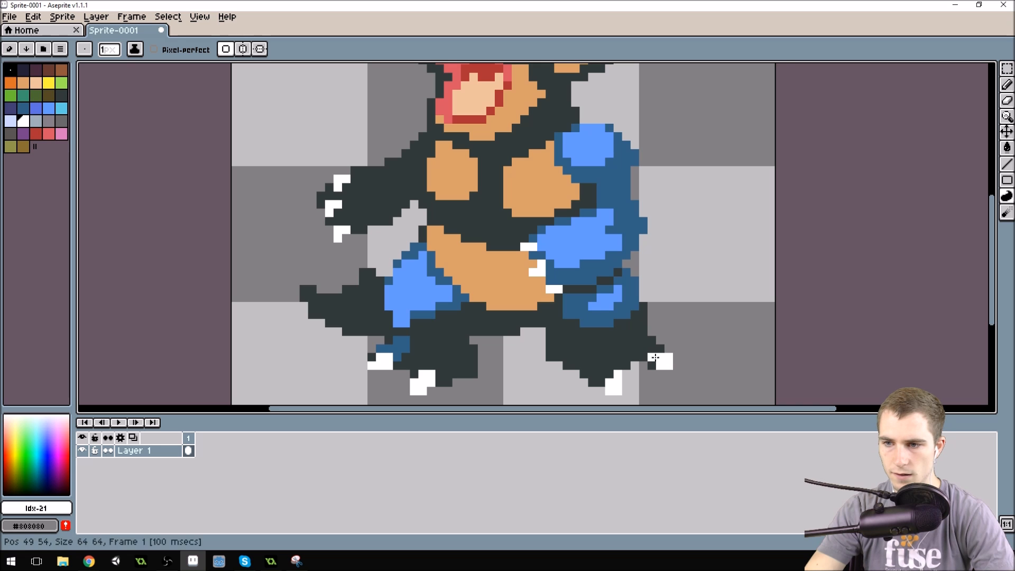
pyautogui.keyDown('alt'); pyautogui.click(650, 333); pyautogui.keyUp('alt')
pyautogui.click(658, 349)
pyautogui.scroll(-2, 661, 347)
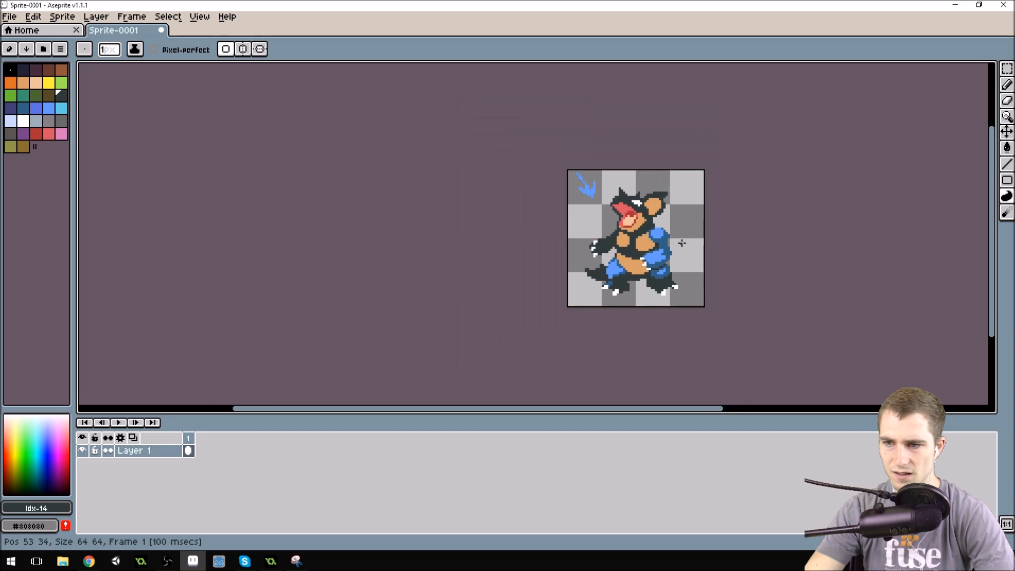
pyautogui.scroll(2, 684, 281)
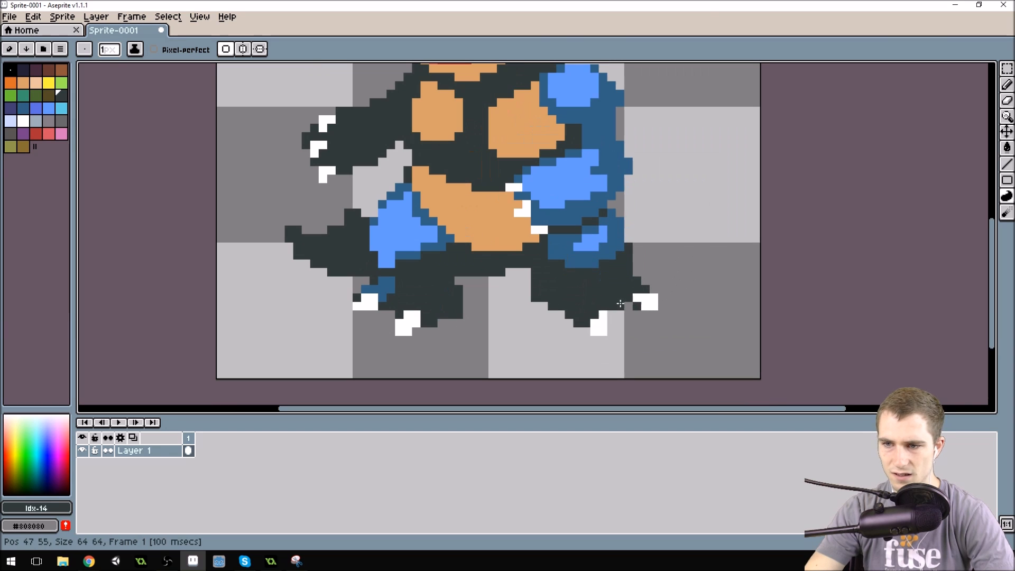
# Step: Fill the lower leg and foot on the tail side with the darker blue, leaving a dark line beneath the thigh
pyautogui.keyDown('alt'); pyautogui.click(394, 281); pyautogui.keyUp('alt')
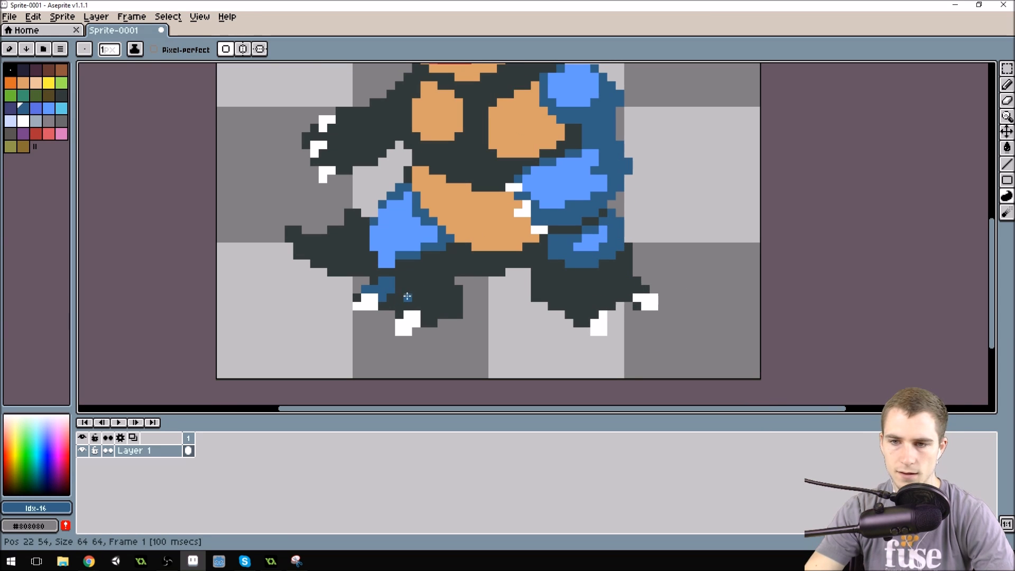
pyautogui.click(394, 299)
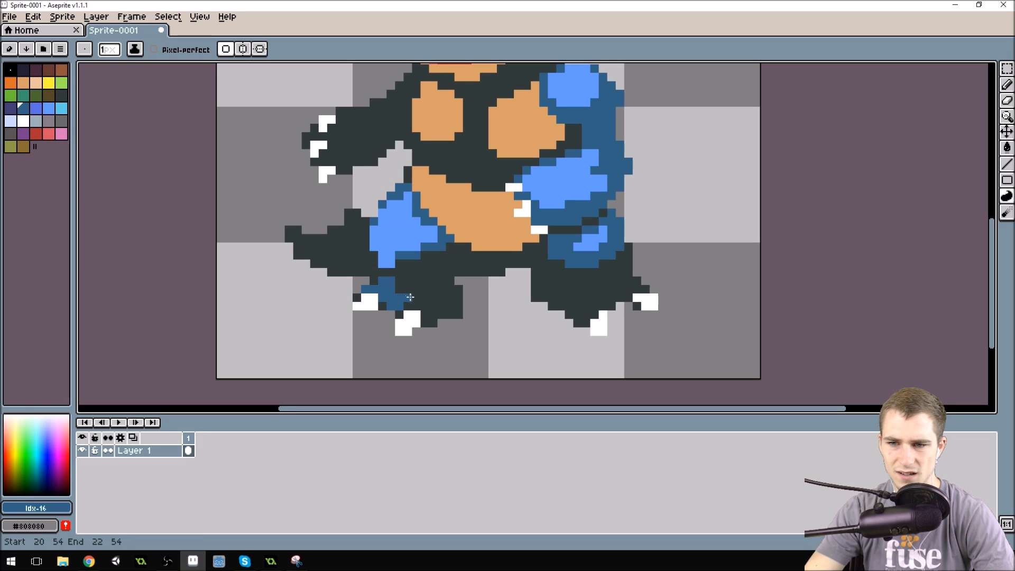
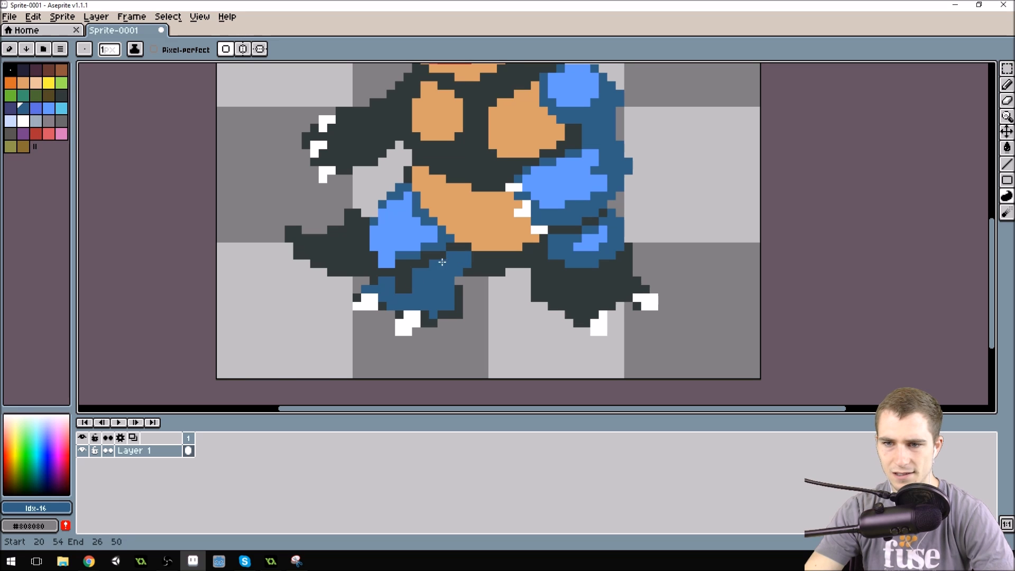
pyautogui.moveTo(404, 275)
pyautogui.mouseDown()
pyautogui.moveTo(425, 266)
pyautogui.moveTo(431, 286)
pyautogui.moveTo(377, 279)
pyautogui.mouseUp()
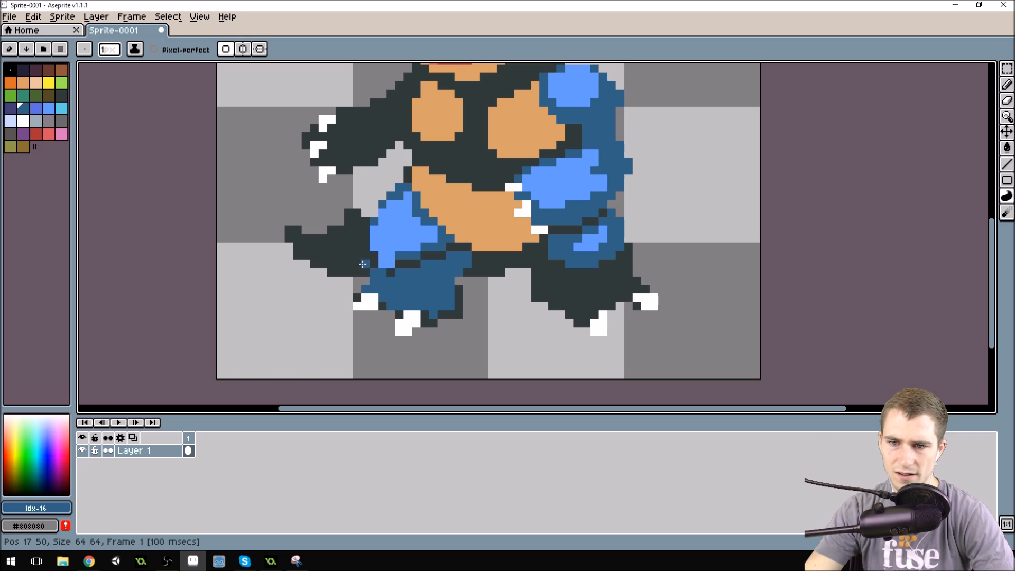
pyautogui.keyDown('alt'); pyautogui.click(404, 262); pyautogui.keyUp('alt')
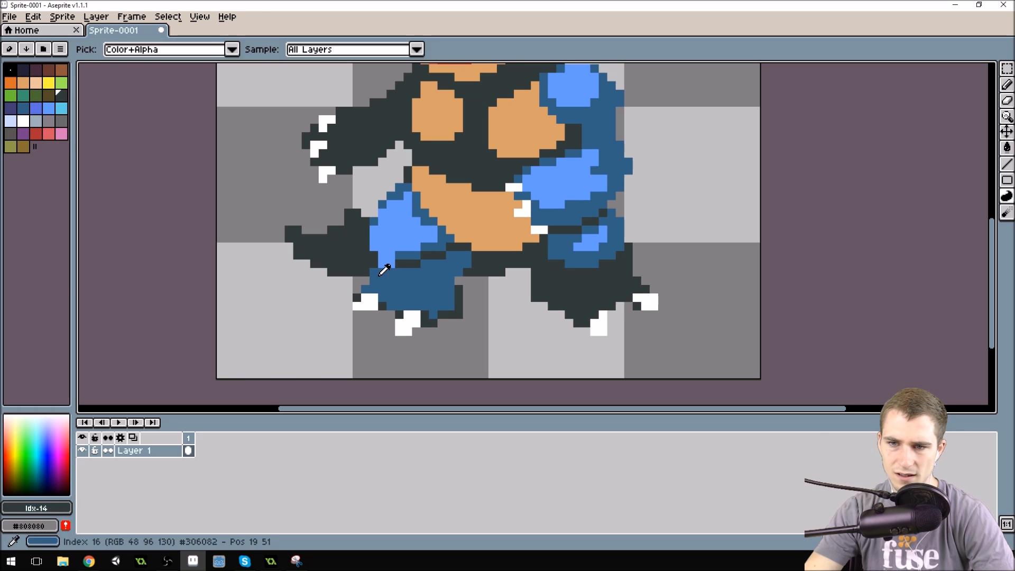
# Step: Colour the tail darker blue from its base to its tip, keeping a dark dividing line and outline
pyautogui.keyDown('alt'); pyautogui.click(381, 273); pyautogui.keyUp('alt')
pyautogui.moveTo(357, 263); pyautogui.dragTo(358, 249)
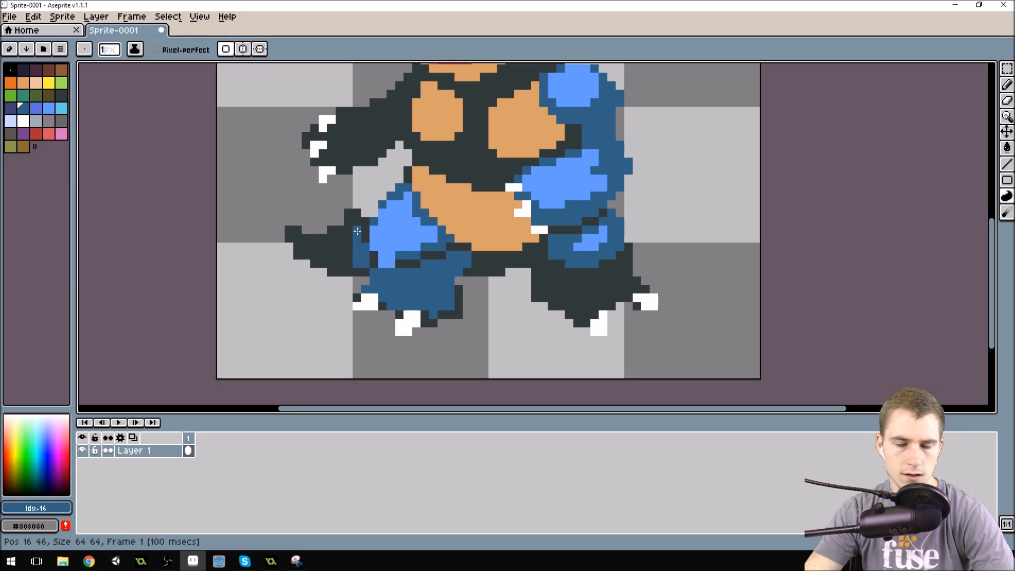
pyautogui.moveTo(349, 239); pyautogui.dragTo(352, 245)
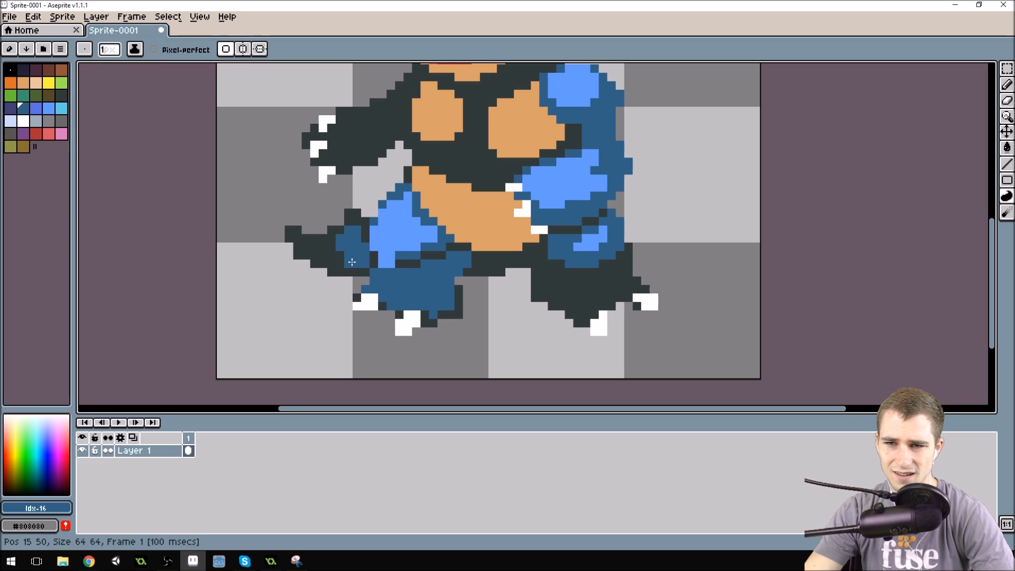
pyautogui.click(338, 254)
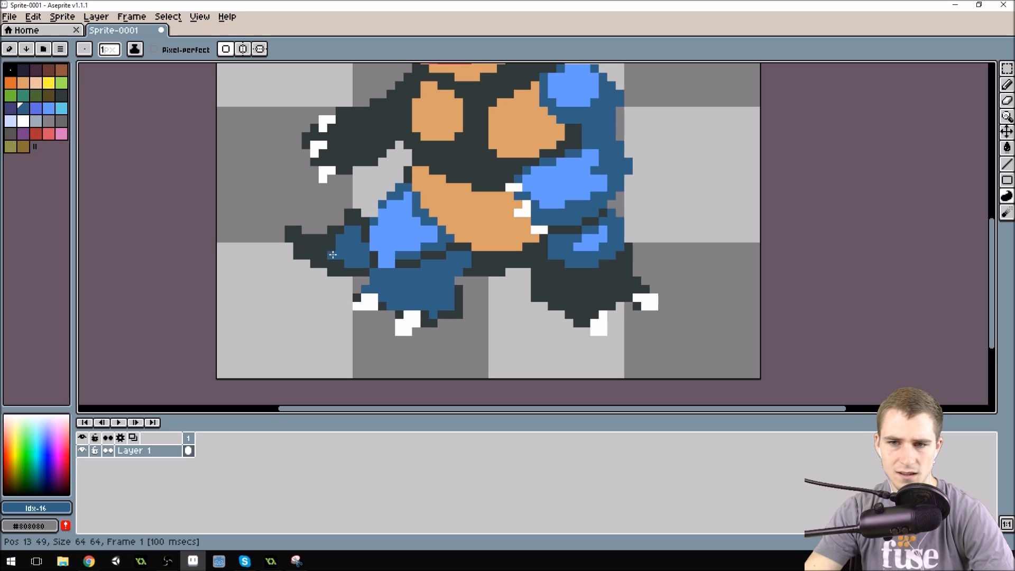
pyautogui.moveTo(326, 256)
pyautogui.mouseDown()
pyautogui.moveTo(306, 240)
pyautogui.moveTo(361, 242)
pyautogui.moveTo(340, 230)
pyautogui.moveTo(351, 229)
pyautogui.moveTo(292, 236)
pyautogui.mouseUp()
pyautogui.click(340, 231)
pyautogui.scroll(-2, 365, 211)
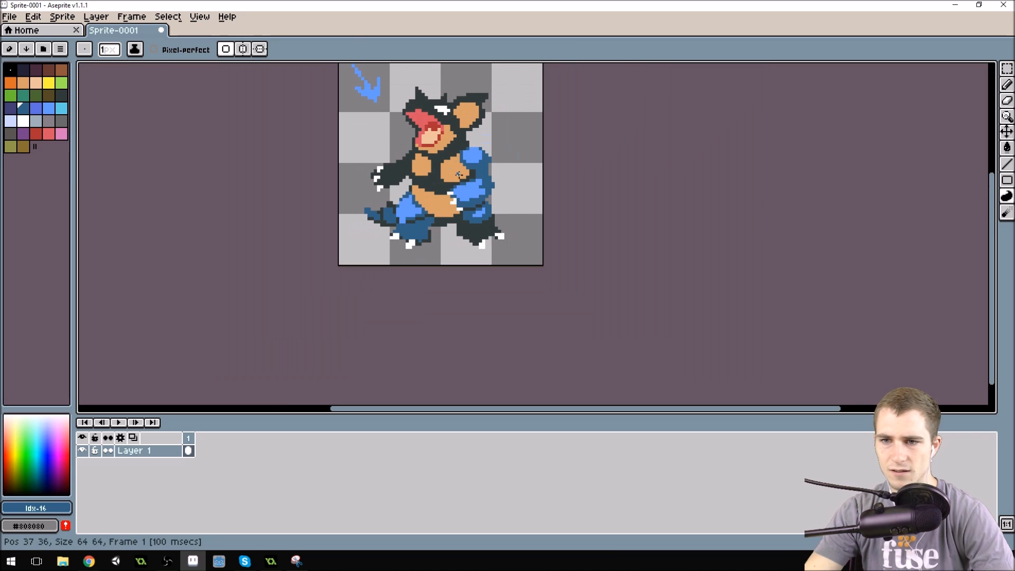
pyautogui.scroll(2, 423, 168)
pyautogui.scroll(-2, 423, 168)
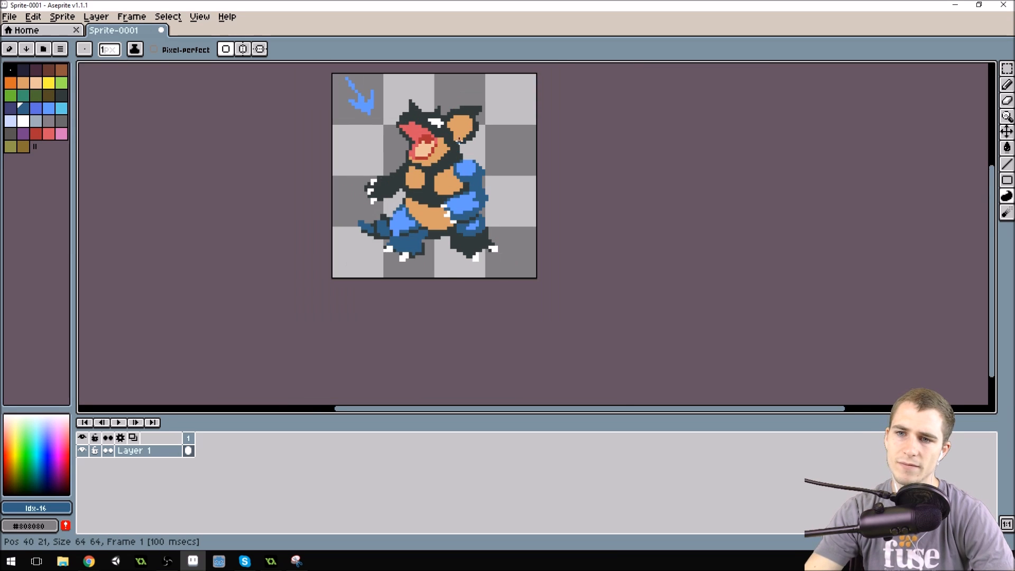
pyautogui.scroll(2, 417, 285)
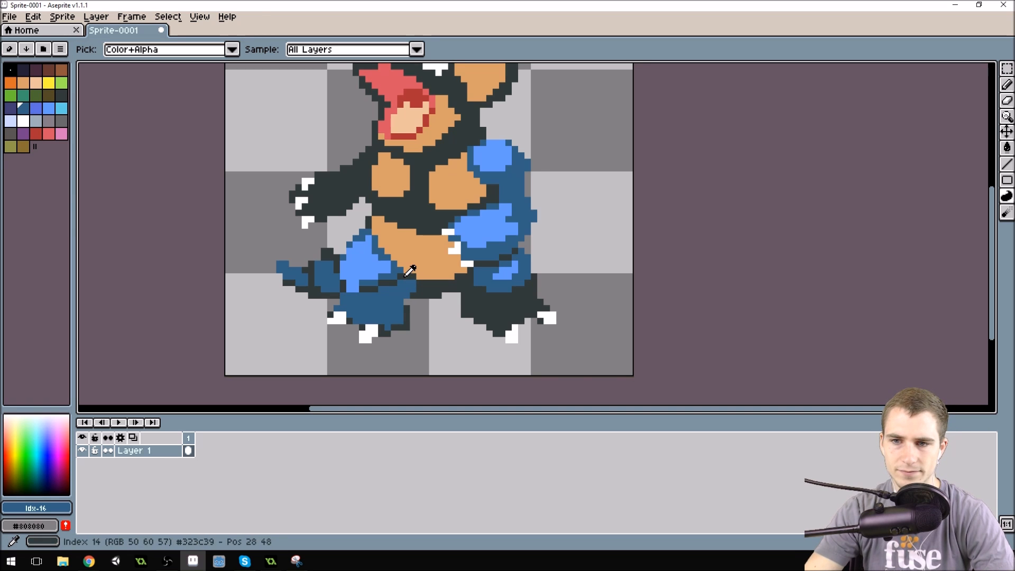
# Step: Round off the light-blue thigh beside the tail with a dark contour along its belly side and lower edge
pyautogui.keyDown('alt'); pyautogui.click(394, 275); pyautogui.keyUp('alt')
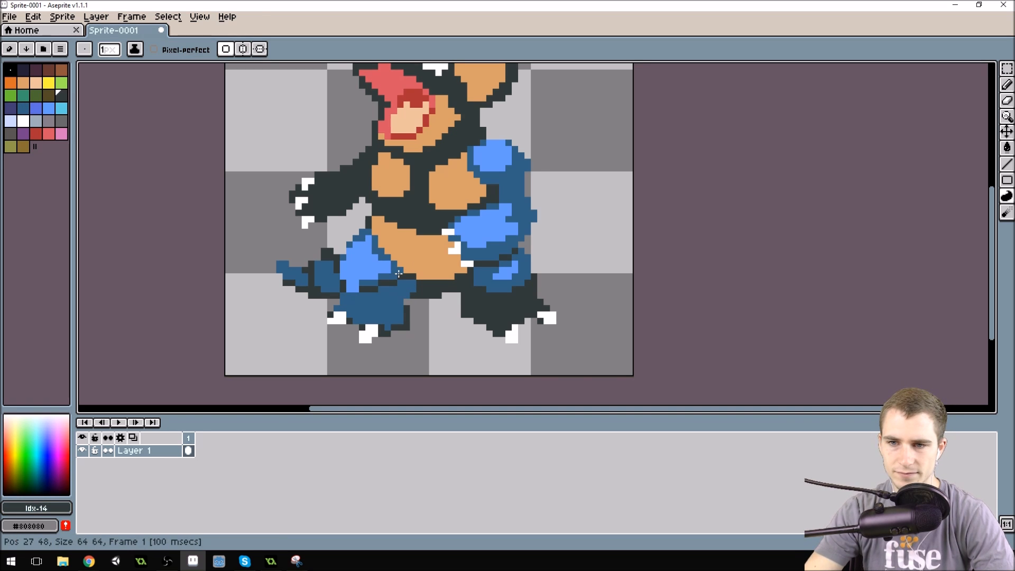
pyautogui.click(374, 295)
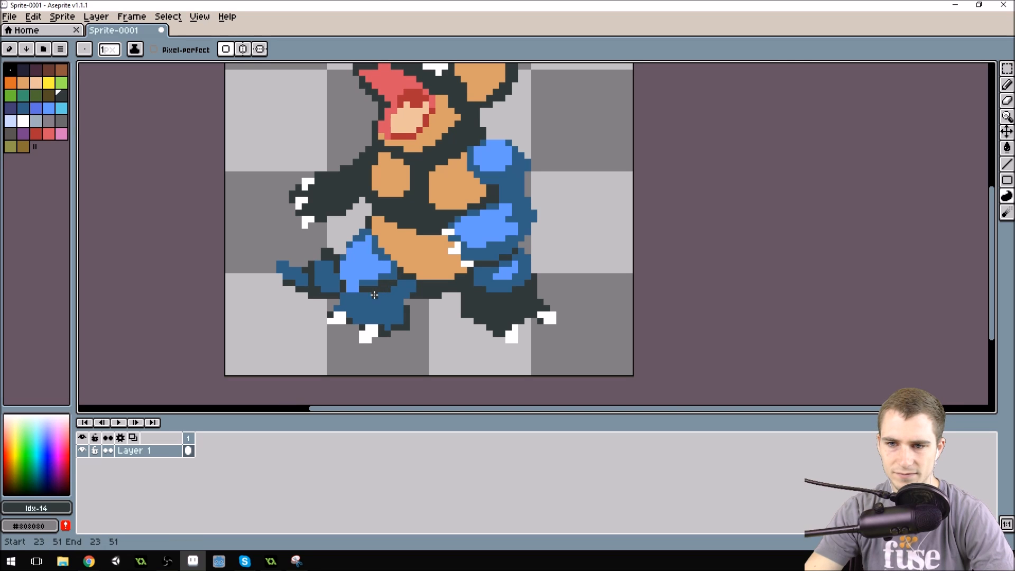
pyautogui.click(359, 299)
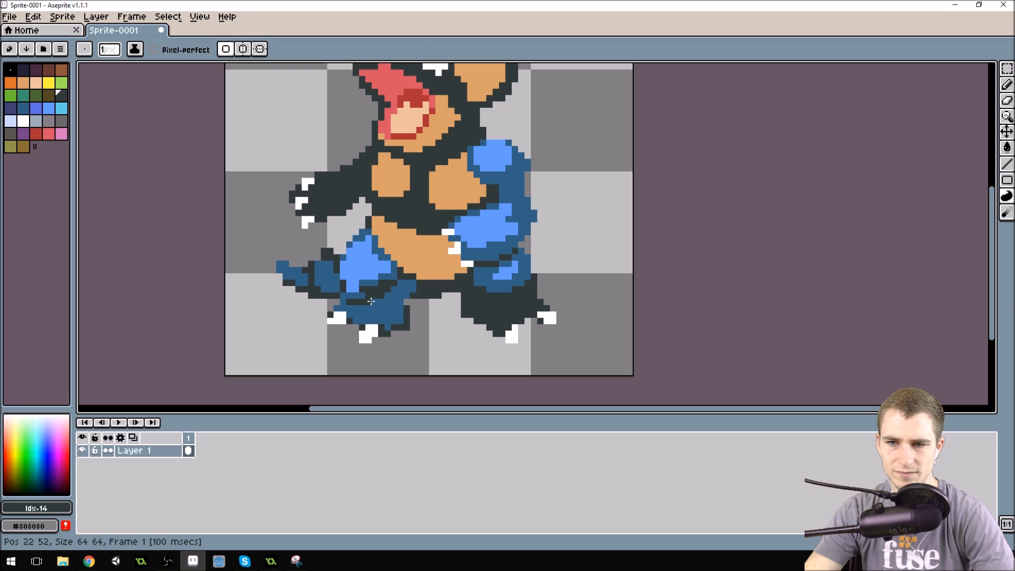
pyautogui.keyDown('alt'); pyautogui.click(371, 301); pyautogui.keyUp('alt')
pyautogui.press('alt')
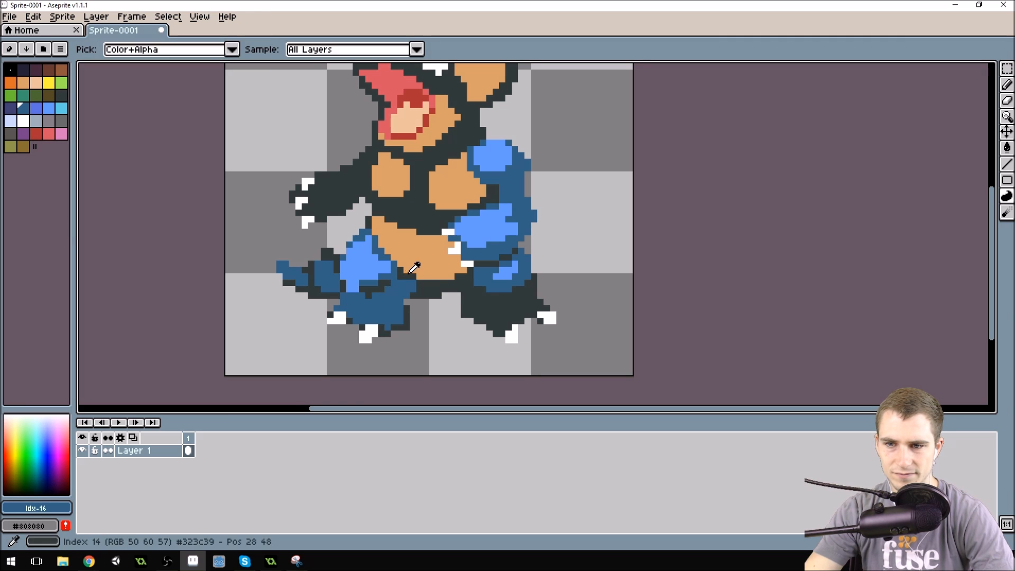
pyautogui.keyDown('alt'); pyautogui.click(414, 268); pyautogui.keyUp('alt')
pyautogui.click(389, 263)
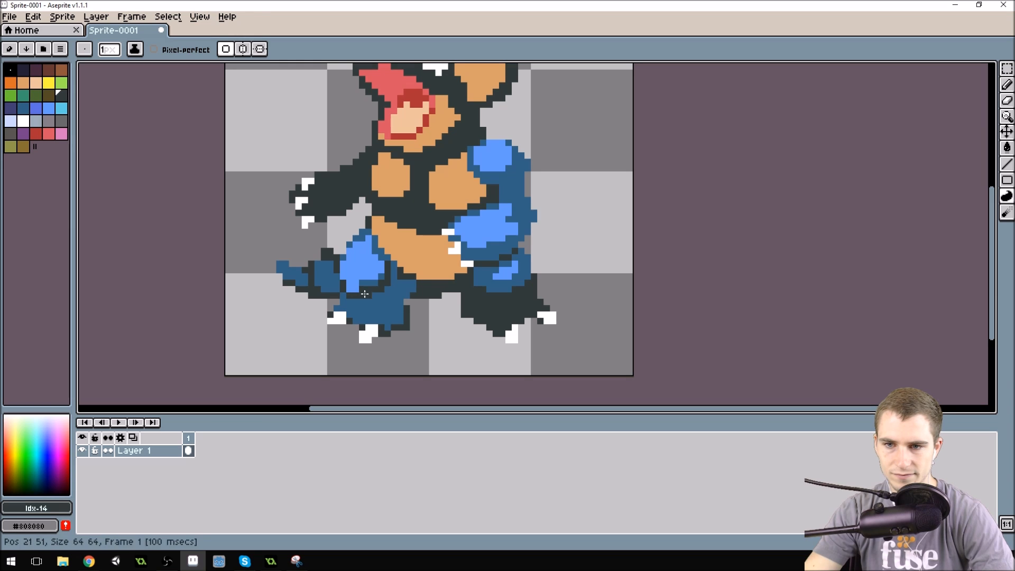
pyautogui.keyDown('alt'); pyautogui.click(373, 280); pyautogui.keyUp('alt')
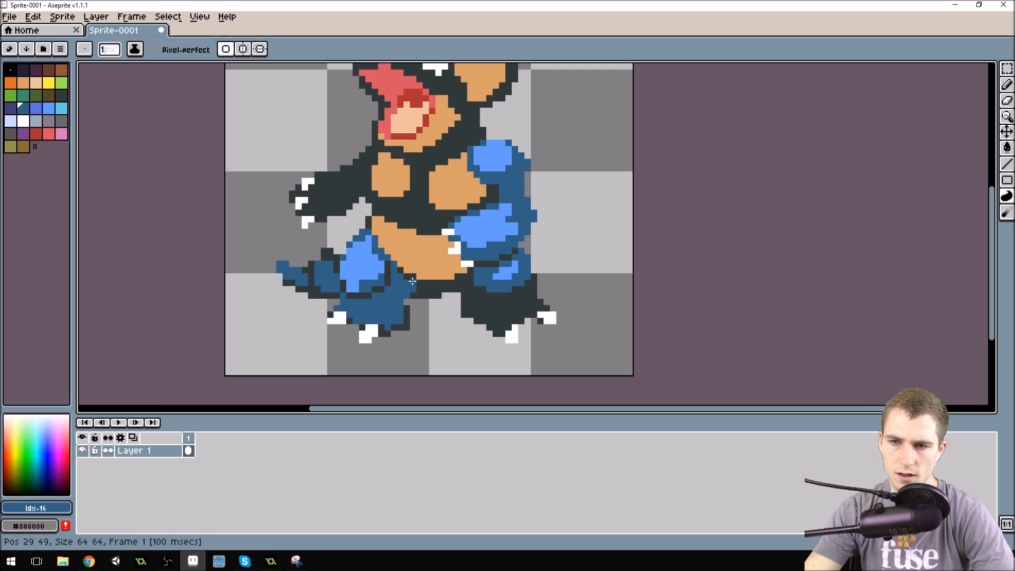
# Step: Draw a dark crease across the blue lower leg on the tail side, separating the ankle from the foot
pyautogui.keyDown('alt'); pyautogui.click(414, 273); pyautogui.keyUp('alt')
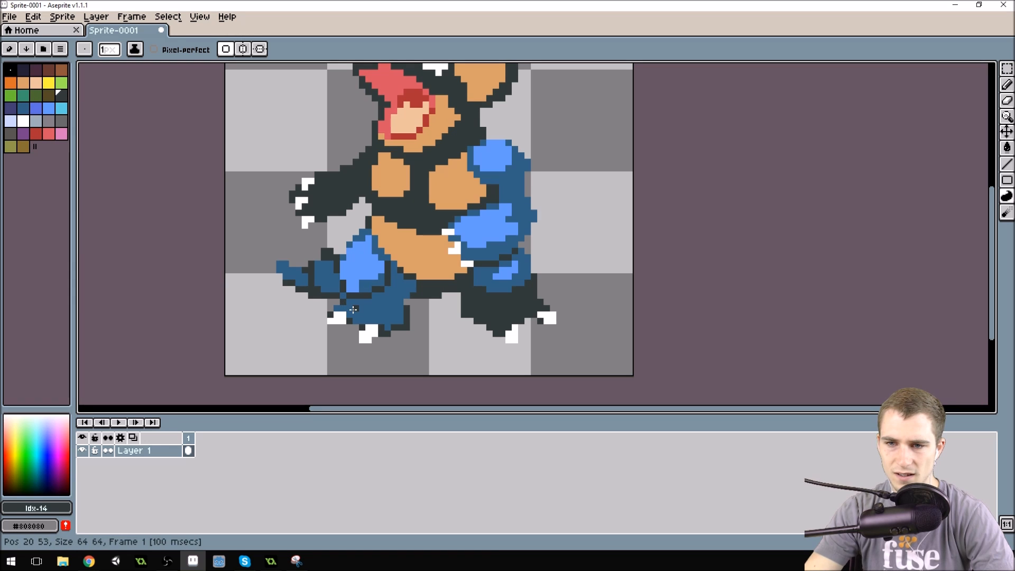
pyautogui.moveTo(358, 314); pyautogui.dragTo(372, 314)
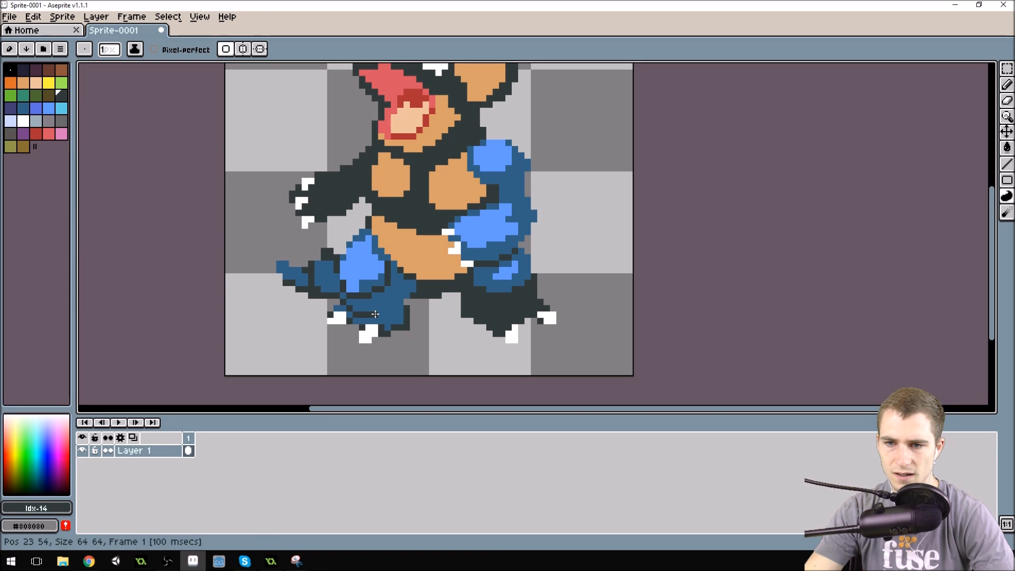
pyautogui.keyDown('alt'); pyautogui.click(363, 320); pyautogui.keyUp('alt')
pyautogui.click(356, 315)
pyautogui.keyDown('alt'); pyautogui.click(350, 308); pyautogui.keyUp('alt')
pyautogui.click(355, 309)
pyautogui.click(373, 314)
pyautogui.moveTo(373, 314); pyautogui.dragTo(391, 314)
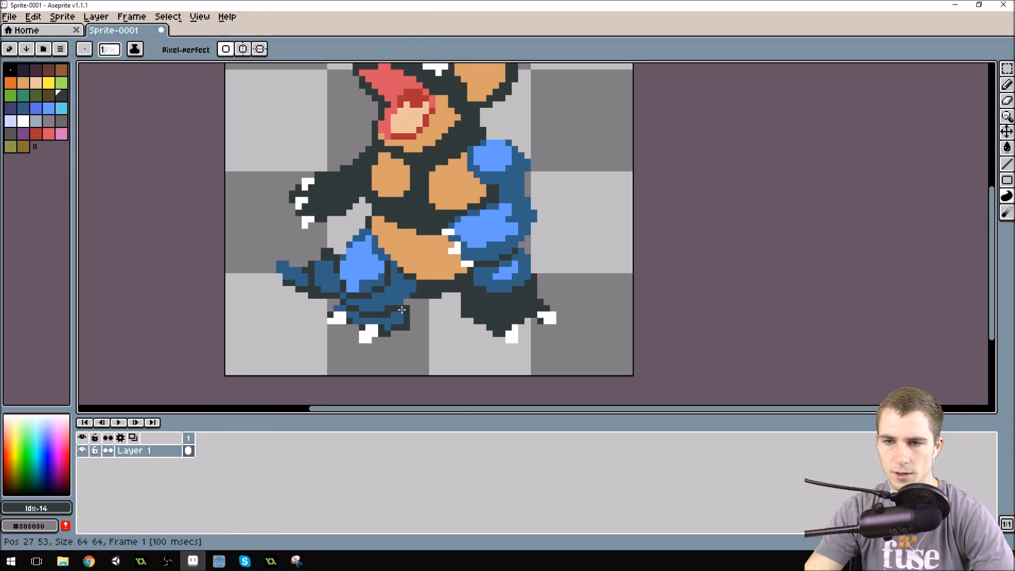
pyautogui.keyDown('alt'); pyautogui.click(391, 314); pyautogui.keyUp('alt')
# Step: Touch up the inner edge of the tail-side lower leg with the dark outline colour and trim its stray pixels
pyautogui.scroll(-2, 462, 229)
pyautogui.scroll(2, 475, 162)
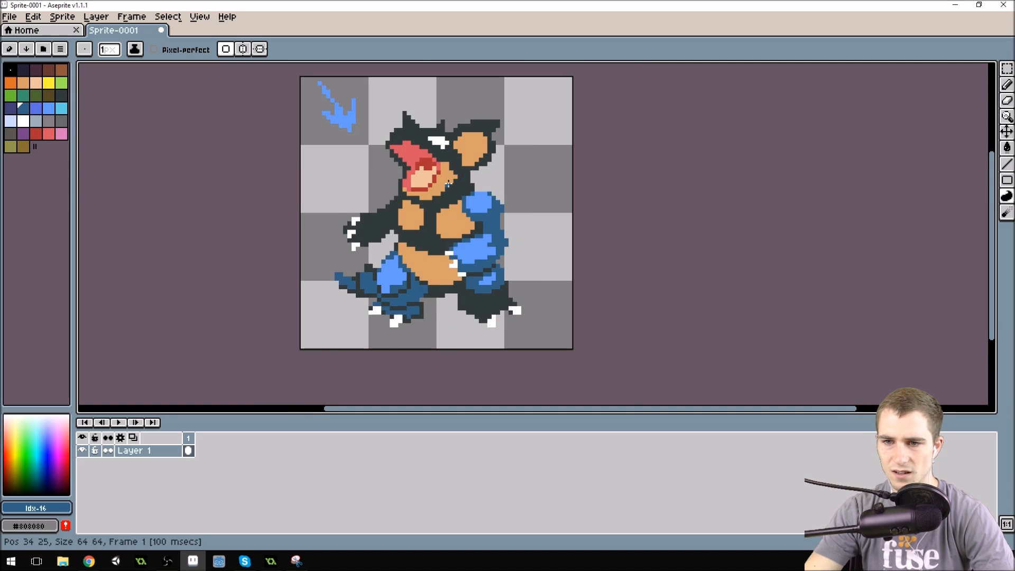
pyautogui.press('alt')
pyautogui.press('alt')
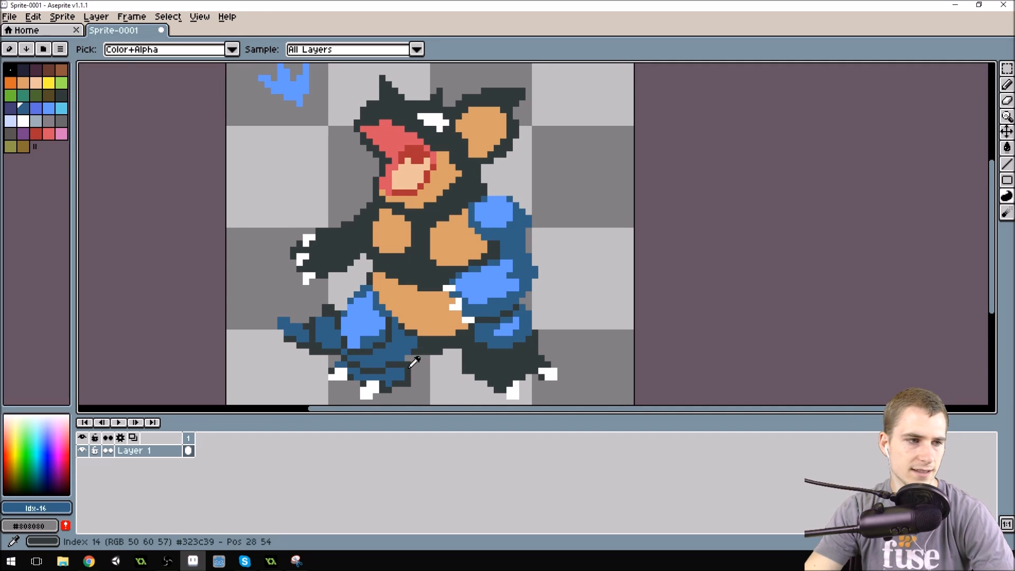
pyautogui.keyDown('alt'); pyautogui.click(406, 353); pyautogui.keyUp('alt')
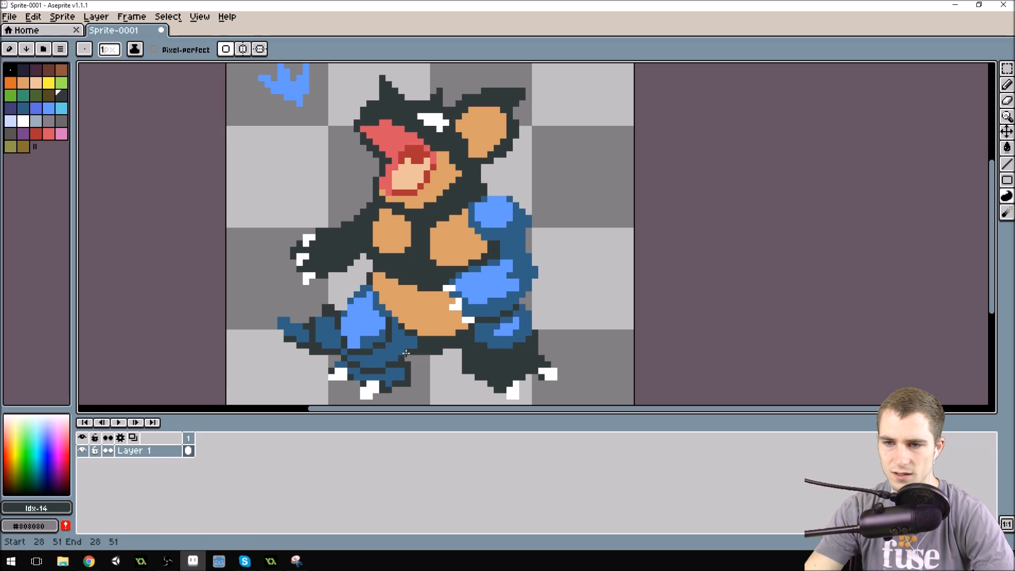
pyautogui.keyDown('alt'); pyautogui.click(414, 364); pyautogui.keyUp('alt')
pyautogui.scroll(-2, 440, 345)
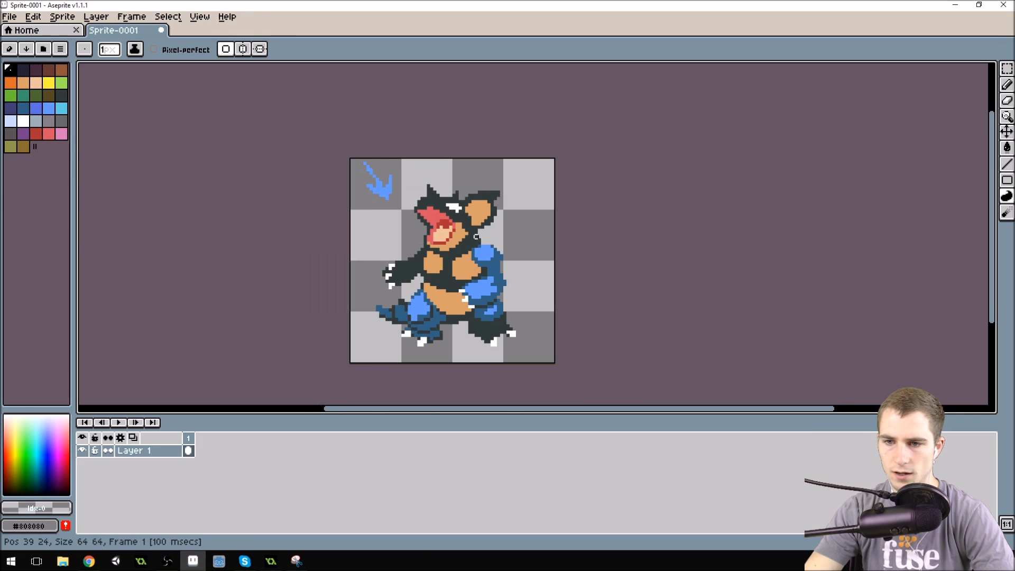
pyautogui.scroll(2, 418, 271)
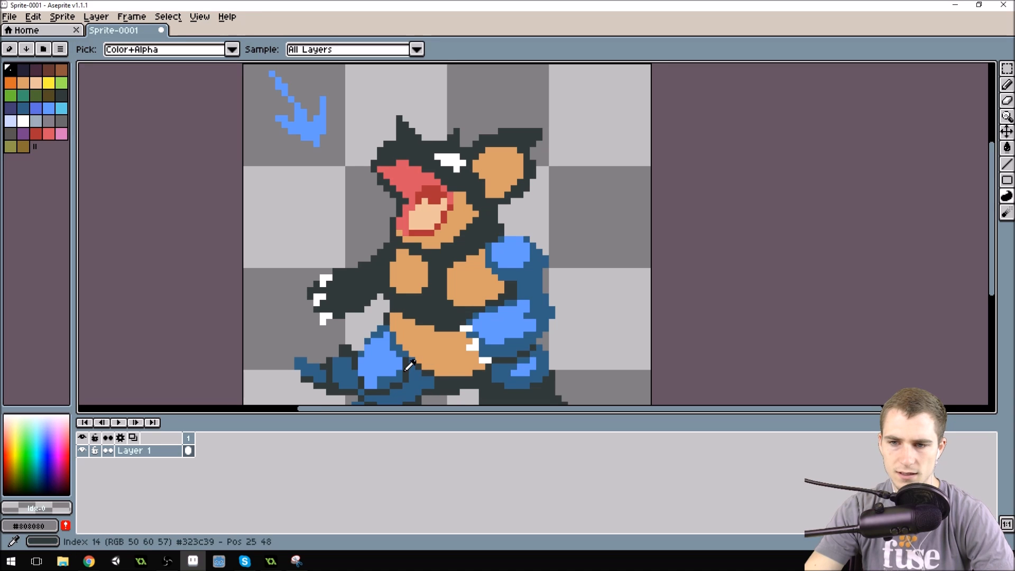
pyautogui.scroll(-1, 432, 319)
pyautogui.scroll(1, 477, 360)
pyautogui.keyDown('alt'); pyautogui.click(492, 372); pyautogui.keyUp('alt')
pyautogui.scroll(-1, 509, 266)
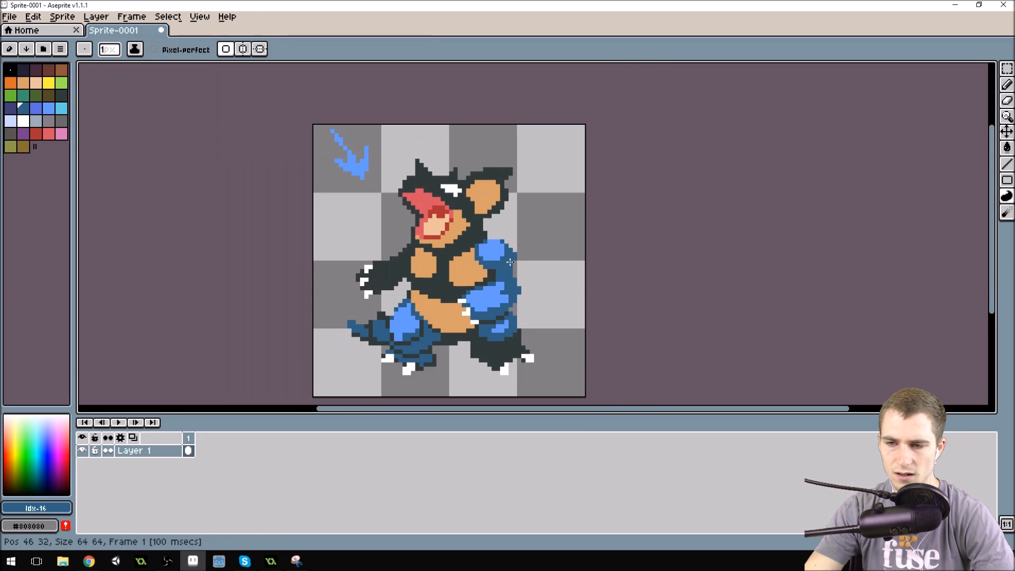
pyautogui.scroll(2, 530, 360)
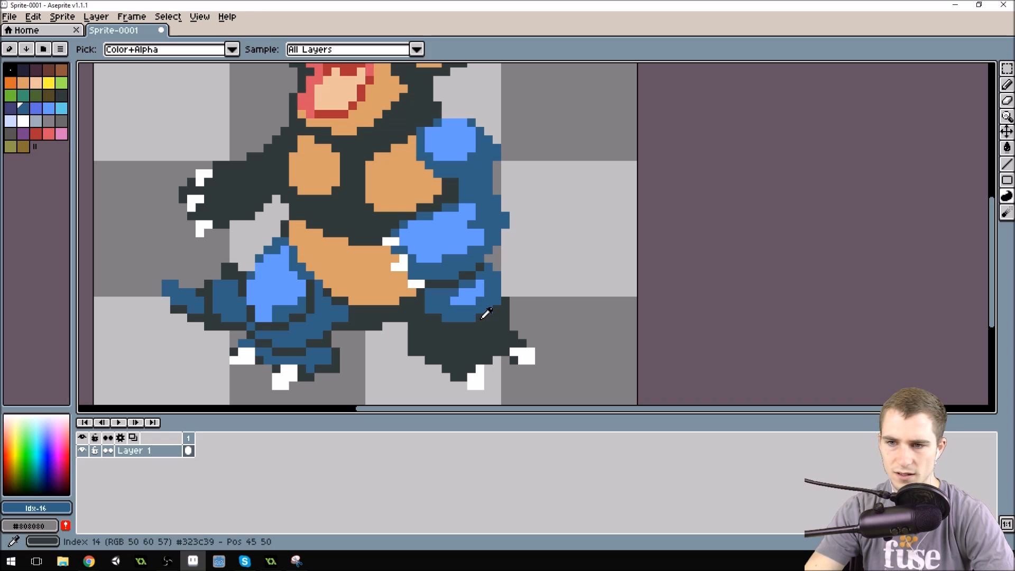
# Step: Paint a small darker-blue patch on the upper inner side of the other lower leg, below the belly
pyautogui.keyDown('alt'); pyautogui.click(458, 327); pyautogui.keyUp('alt')
pyautogui.moveTo(456, 325); pyautogui.dragTo(429, 310)
pyautogui.keyDown('alt'); pyautogui.click(465, 319); pyautogui.keyUp('alt')
pyautogui.click(426, 325)
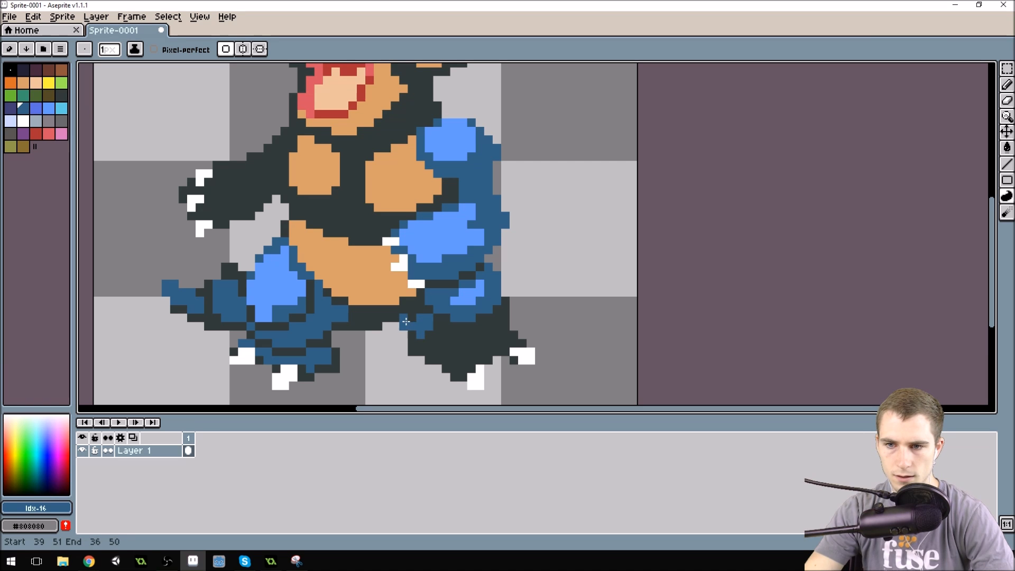
# Step: Erase dark pixels along the inner edge of the foot opposite the tail to slim its silhouette
pyautogui.keyDown('alt'); pyautogui.click(393, 352); pyautogui.keyUp('alt')
pyautogui.moveTo(404, 351); pyautogui.dragTo(412, 352)
pyautogui.click(420, 343)
pyautogui.click(420, 351)
pyautogui.click(429, 344)
pyautogui.keyDown('alt'); pyautogui.click(441, 350); pyautogui.keyUp('alt')
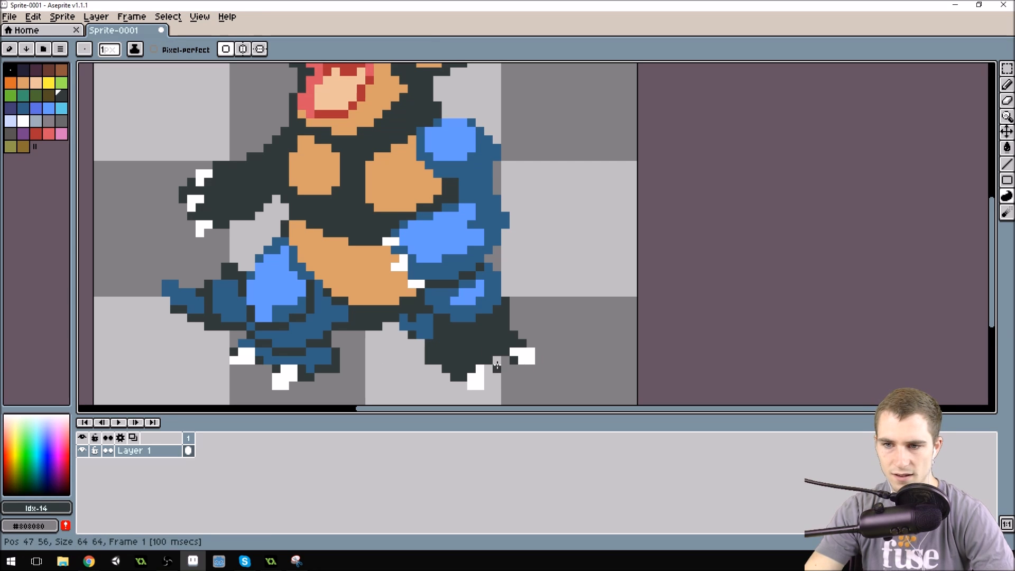
pyautogui.press('m')
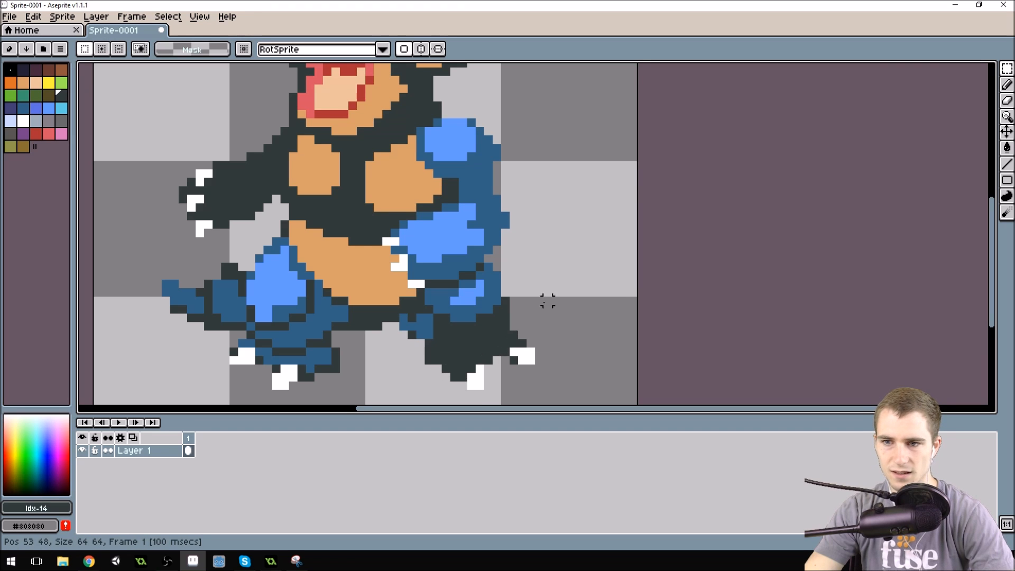
pyautogui.scroll(-2, 550, 302)
pyautogui.scroll(3, 553, 304)
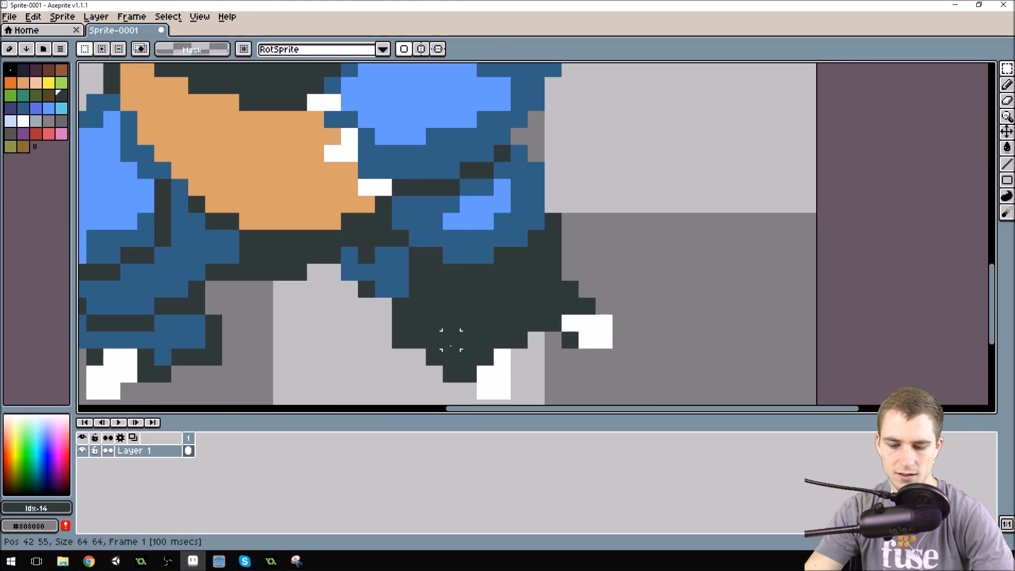
pyautogui.press('b')
pyautogui.keyDown('alt'); pyautogui.click(420, 371); pyautogui.keyUp('alt')
pyautogui.click(400, 340)
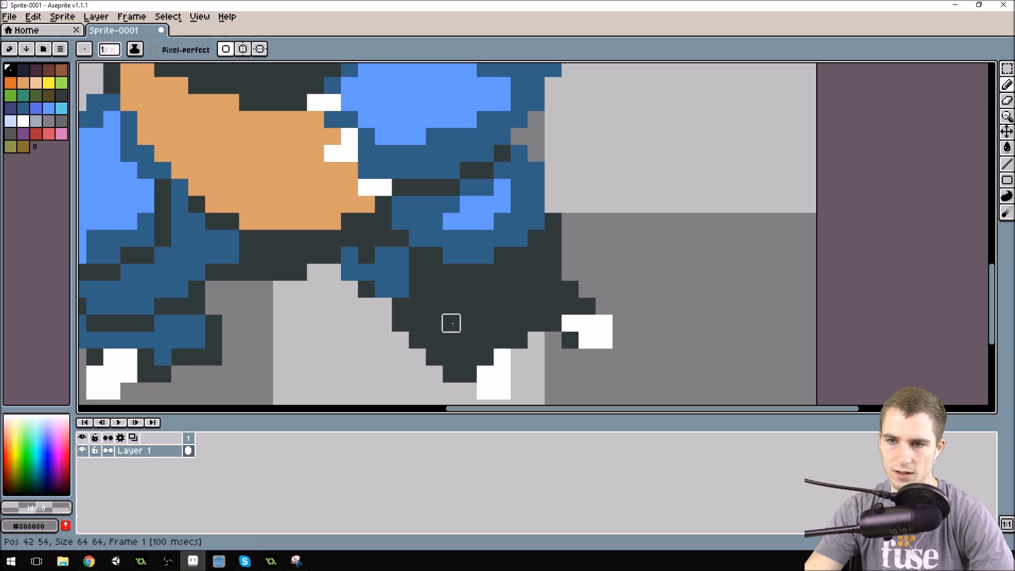
# Step: Fill the dark gap in the darker-blue patch on the inner leg and undo the stray pixel under the belly
pyautogui.keyDown('alt'); pyautogui.click(430, 317); pyautogui.keyUp('alt')
pyautogui.keyDown('alt'); pyautogui.click(386, 261); pyautogui.keyUp('alt')
pyautogui.click(302, 252)
pyautogui.hotkey('ctrl', 'z')
# Step: Extend the orange belly downward by one pixel row and out to the edge of the tail-side thigh
pyautogui.keyDown('alt'); pyautogui.click(283, 204); pyautogui.keyUp('alt')
pyautogui.moveTo(248, 238)
pyautogui.mouseDown()
pyautogui.moveTo(376, 206)
pyautogui.moveTo(291, 240)
pyautogui.mouseUp()
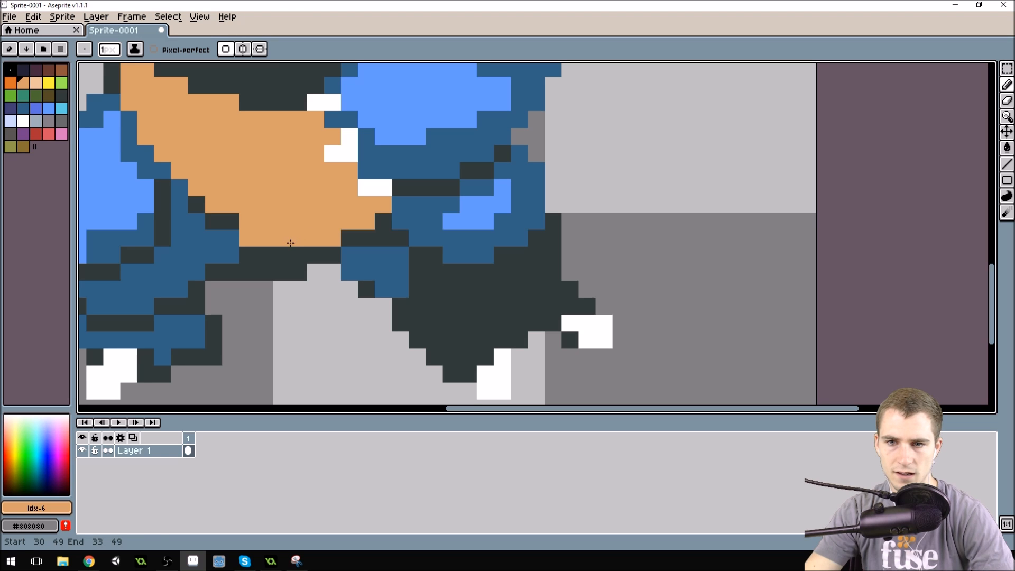
pyautogui.moveTo(235, 222); pyautogui.dragTo(197, 204)
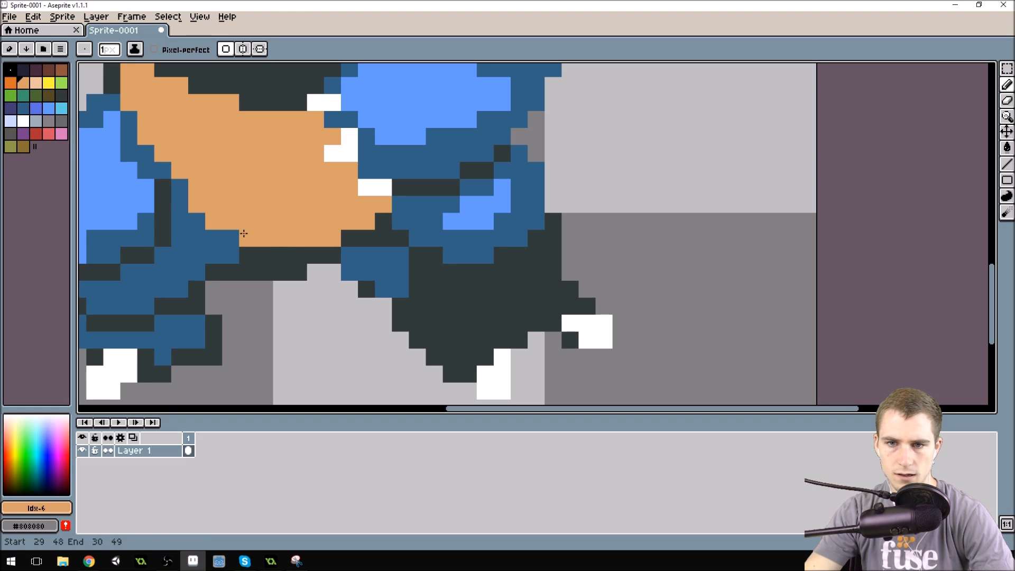
# Step: Restore the dark outline between the orange belly's lower corner and the blue leg on the tail side
pyautogui.keyDown('alt'); pyautogui.click(262, 253); pyautogui.keyUp('alt')
pyautogui.click(215, 239)
pyautogui.click(231, 237)
pyautogui.click(198, 221)
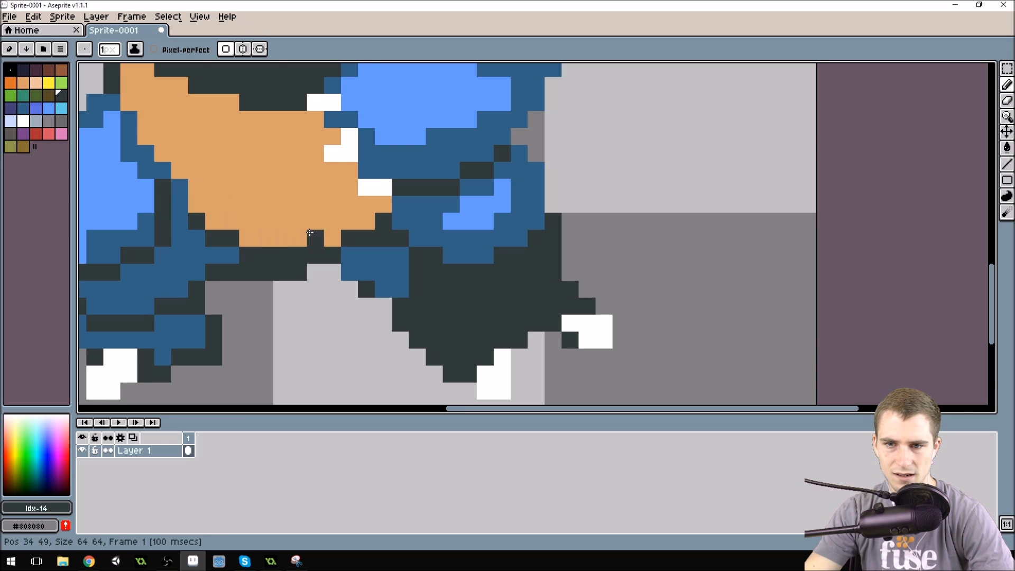
# Step: Refine the dark outline along the lower inner edge of the blue leg opposite the tail, just below the belly
pyautogui.scroll(-5, 294, 239)
pyautogui.scroll(4, 311, 249)
pyautogui.scroll(2, 315, 255)
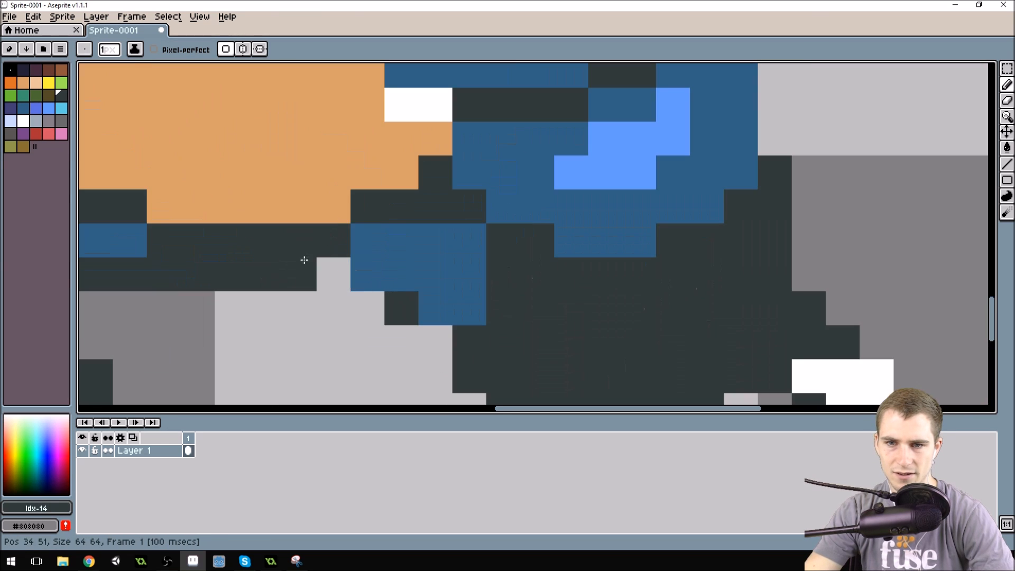
pyautogui.click(366, 273)
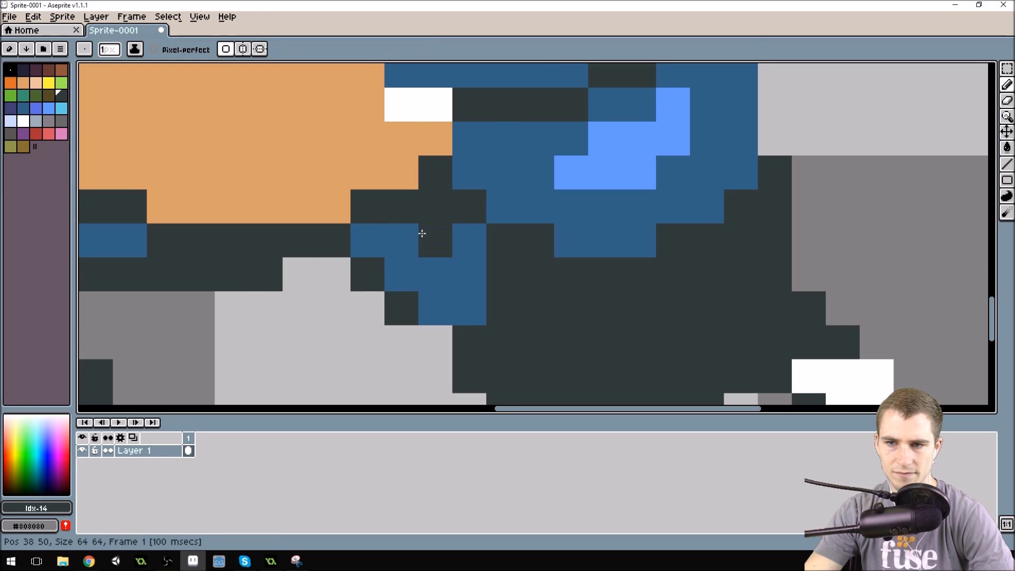
pyautogui.scroll(-3, 429, 236)
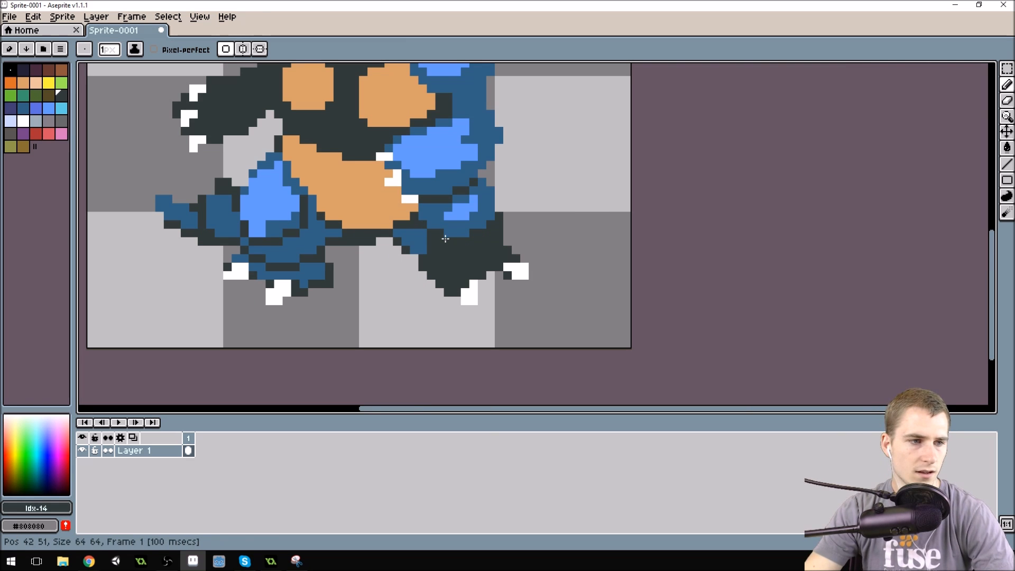
# Step: Colour the lower leg and foot opposite the tail darker blue, leaving dark outlines and crease lines between the folds
pyautogui.keyDown('alt'); pyautogui.click(430, 245); pyautogui.keyUp('alt')
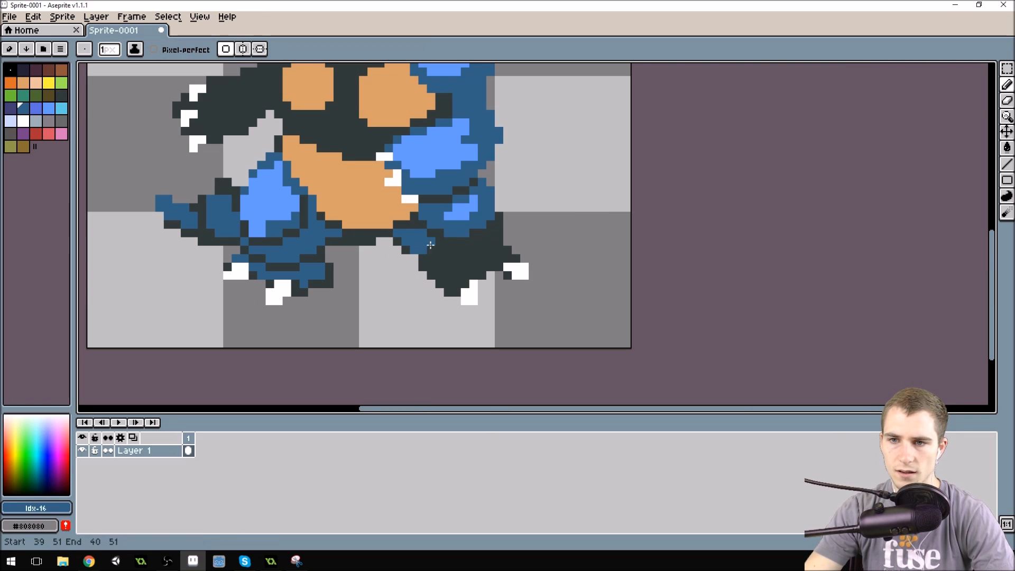
pyautogui.click(464, 250)
pyautogui.moveTo(464, 250); pyautogui.dragTo(492, 239)
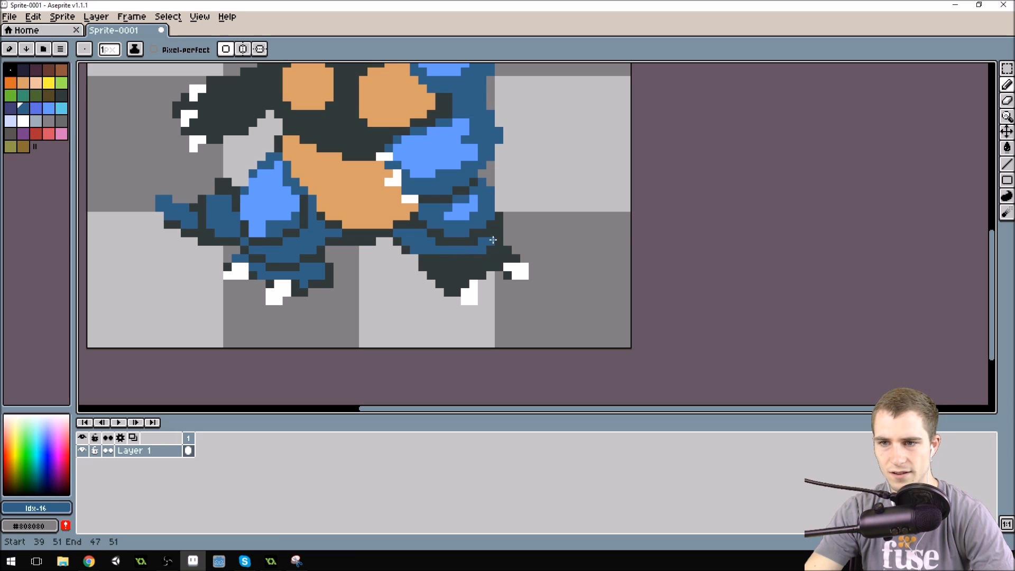
pyautogui.moveTo(474, 250)
pyautogui.mouseDown()
pyautogui.moveTo(431, 253)
pyautogui.moveTo(455, 259)
pyautogui.moveTo(454, 284)
pyautogui.mouseUp()
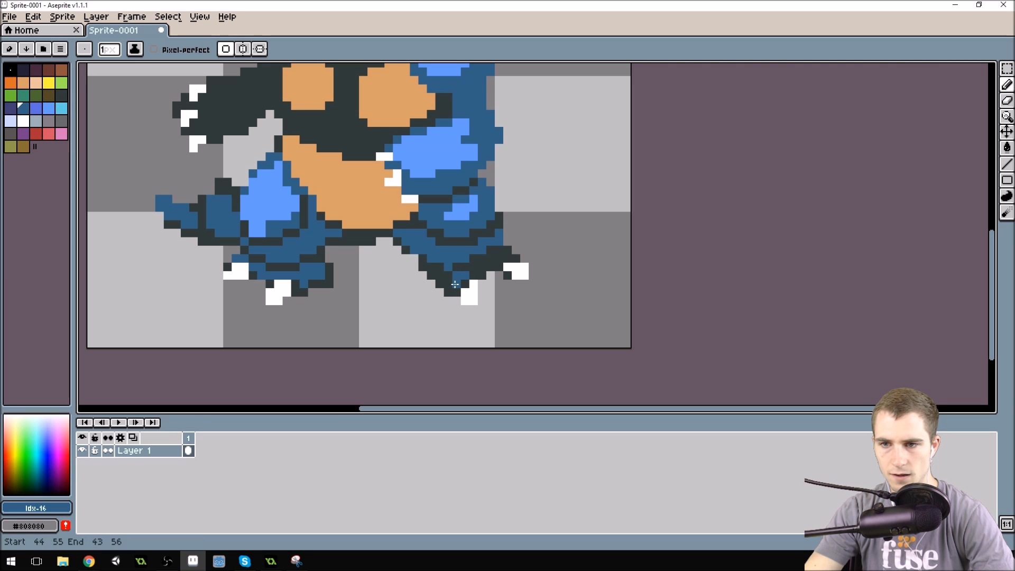
pyautogui.click(492, 258)
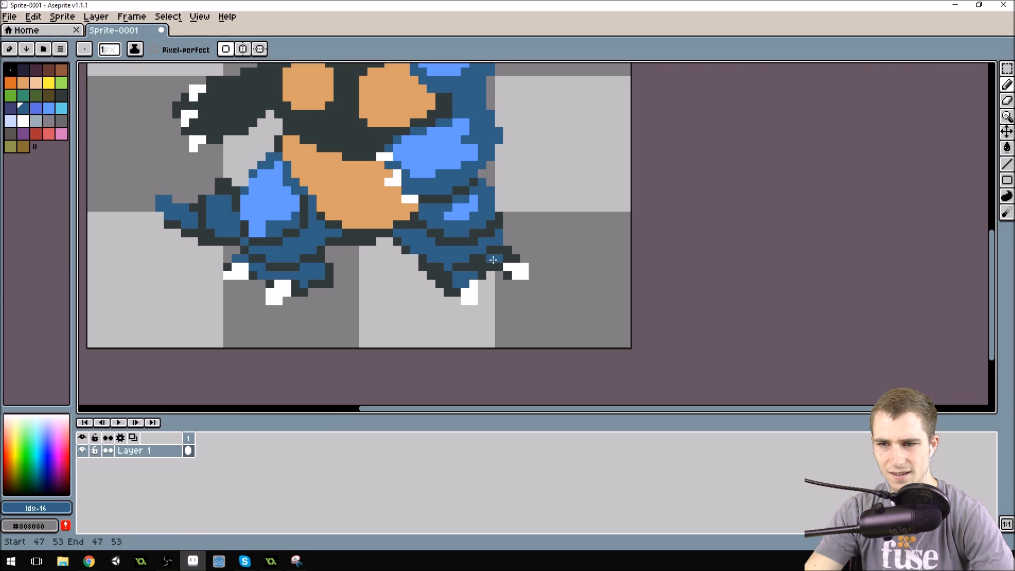
pyautogui.scroll(-3, 516, 169)
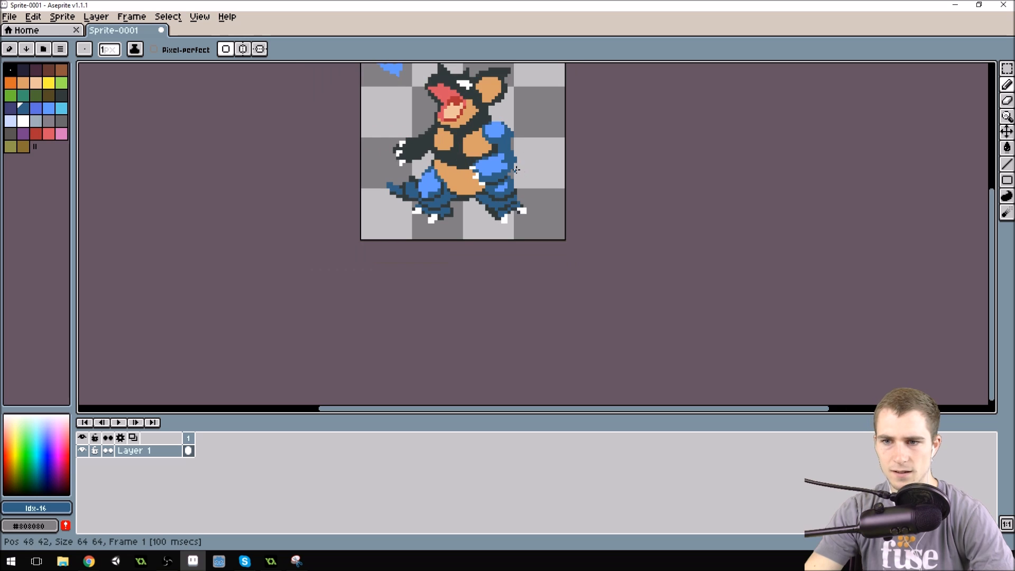
pyautogui.scroll(2, 513, 159)
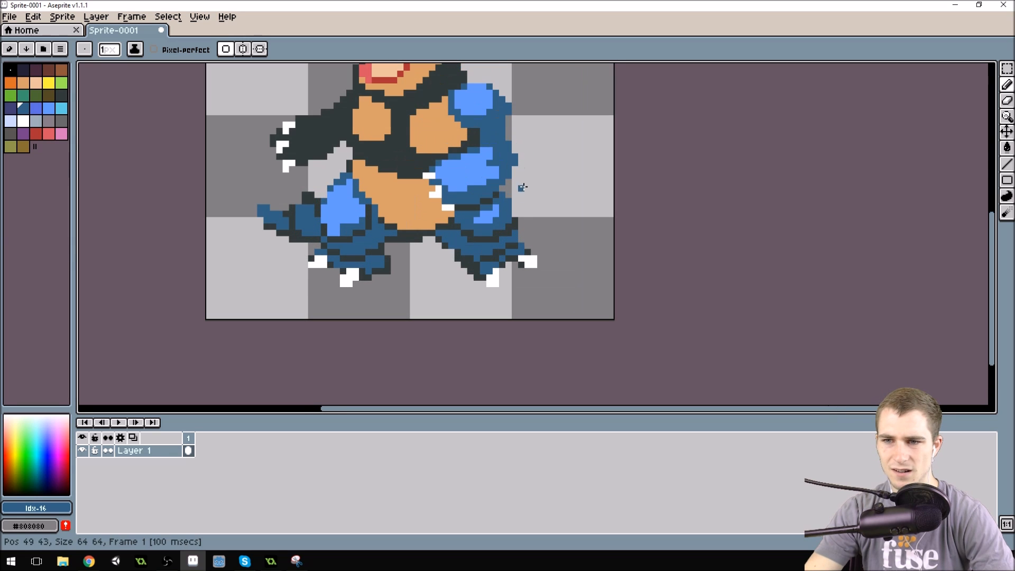
# Step: Redraw the dark crease above the toes of the foot opposite the tail, touching up the surrounding darker-blue pixels
pyautogui.keyDown('alt'); pyautogui.click(486, 255); pyautogui.keyUp('alt')
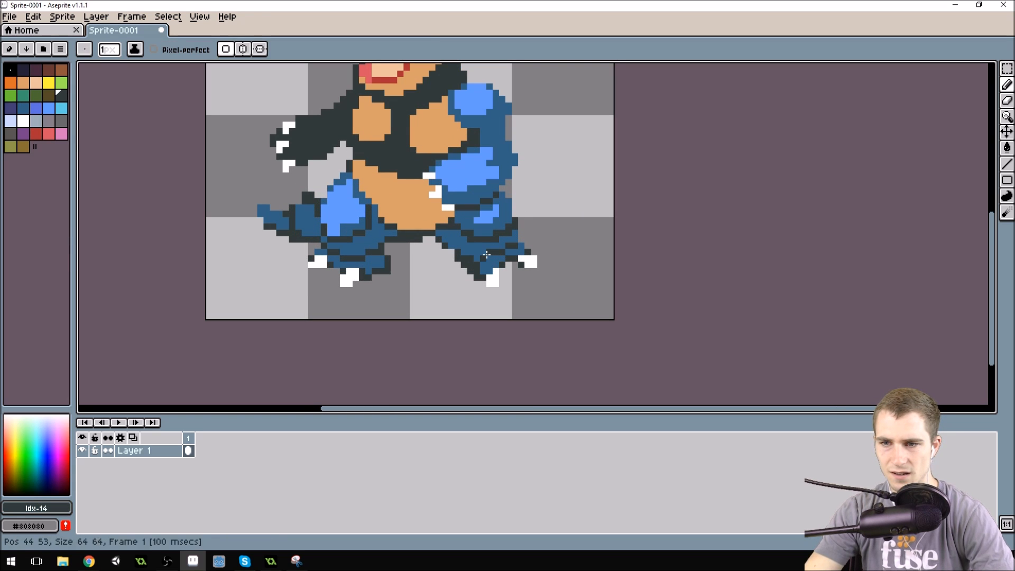
pyautogui.keyDown('alt'); pyautogui.click(478, 259); pyautogui.keyUp('alt')
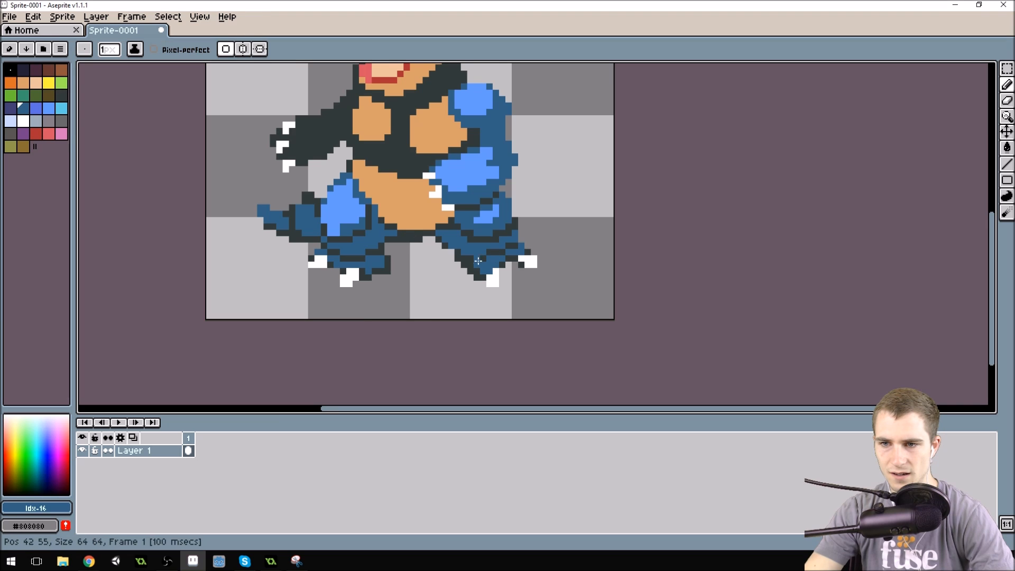
pyautogui.scroll(-1, 487, 163)
pyautogui.scroll(2, 496, 170)
pyautogui.keyDown('alt'); pyautogui.click(465, 279); pyautogui.keyUp('alt')
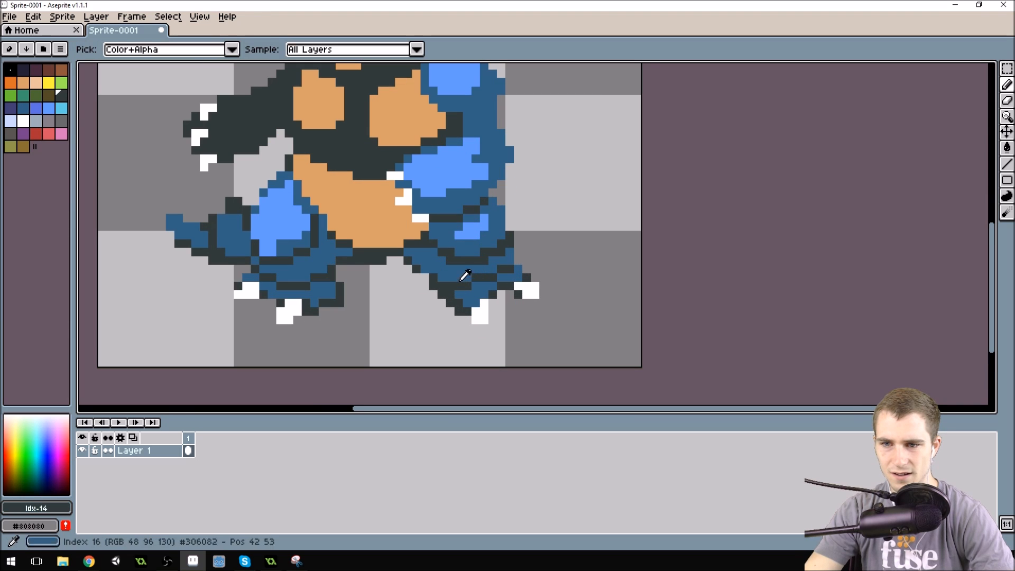
pyautogui.keyDown('alt'); pyautogui.click(449, 288); pyautogui.keyUp('alt')
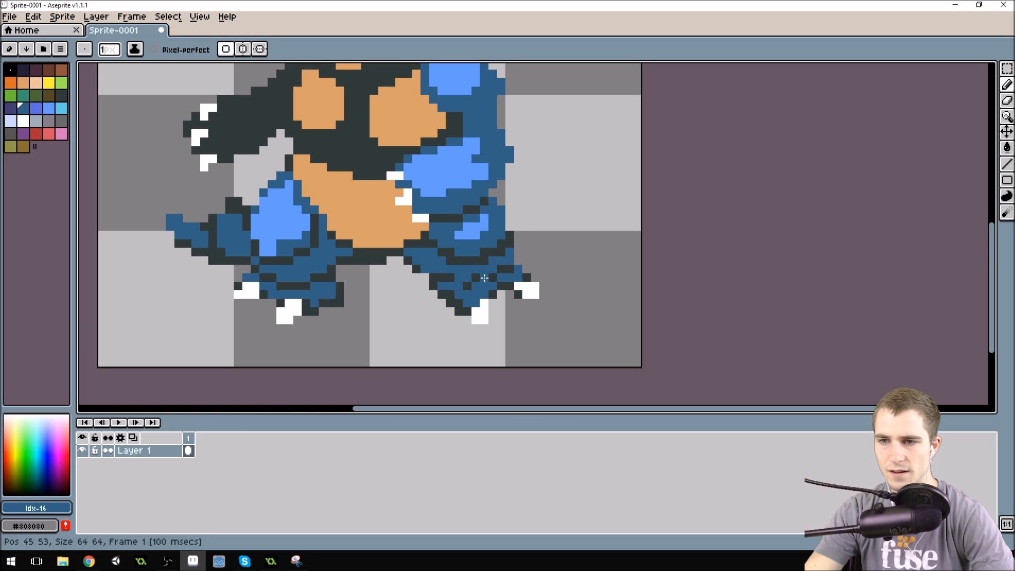
pyautogui.keyDown('alt'); pyautogui.click(474, 284); pyautogui.keyUp('alt')
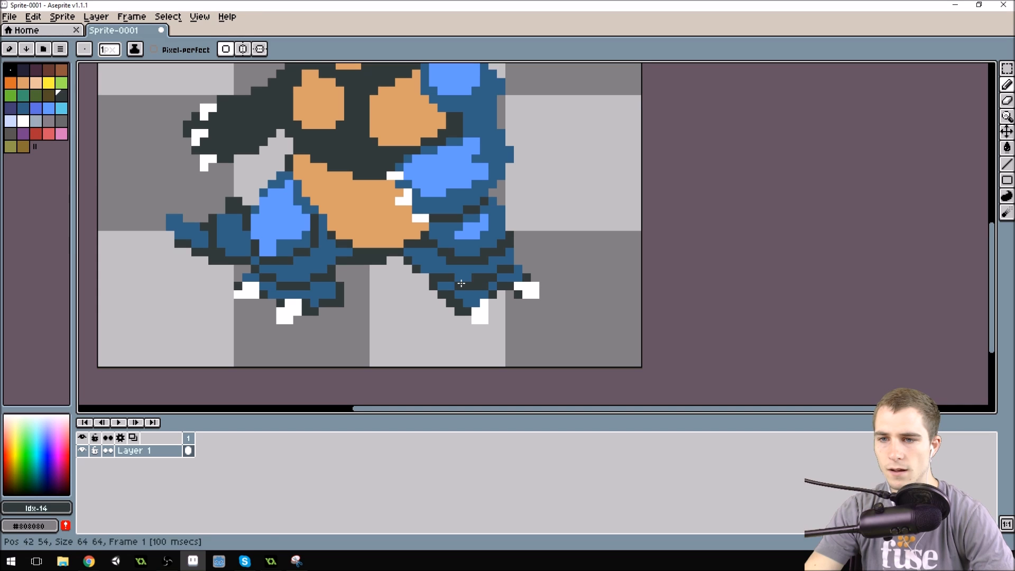
pyautogui.keyDown('alt'); pyautogui.click(479, 277); pyautogui.keyUp('alt')
pyautogui.scroll(-1, 547, 208)
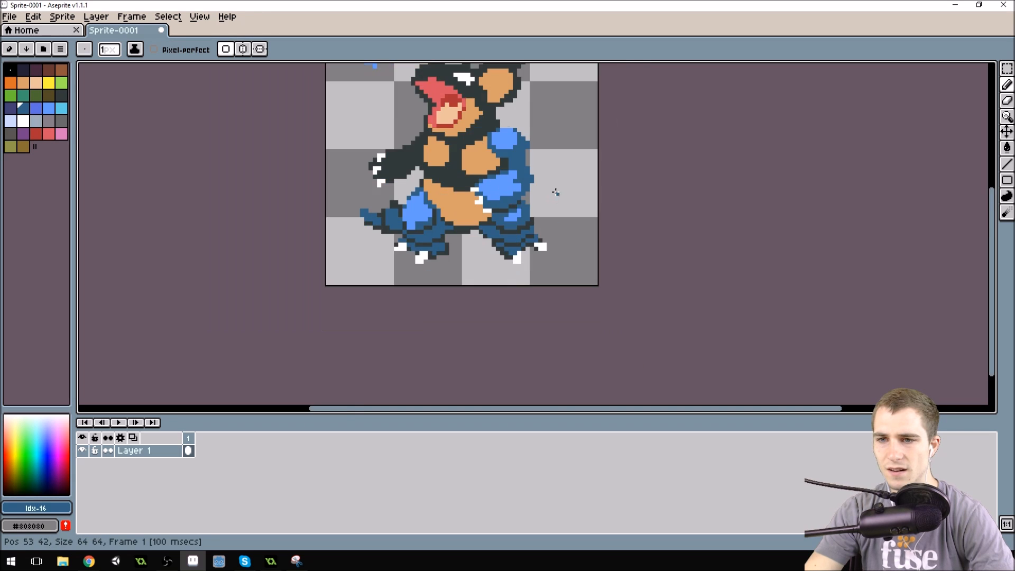
# Step: Trim the white outer claw on the foot opposite the tail by erasing some of its pixels
pyautogui.scroll(1, 555, 198)
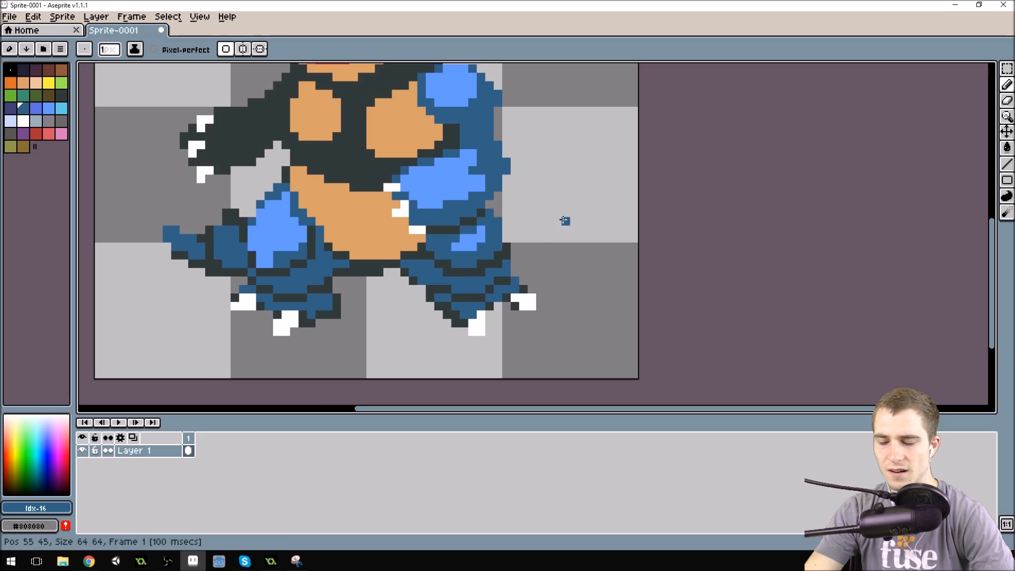
pyautogui.scroll(-1, 557, 211)
pyautogui.scroll(2, 544, 261)
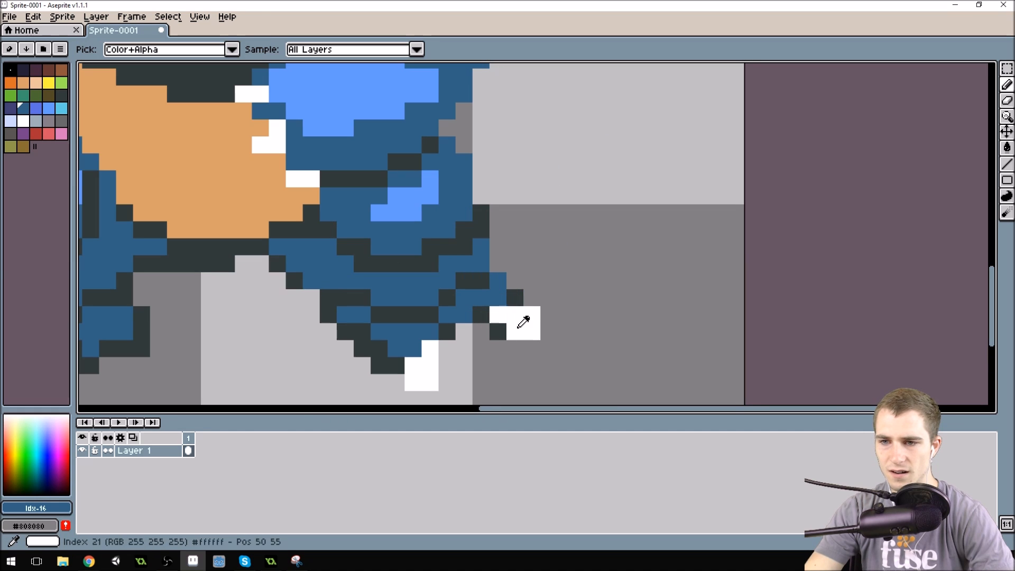
pyautogui.scroll(-4, 561, 157)
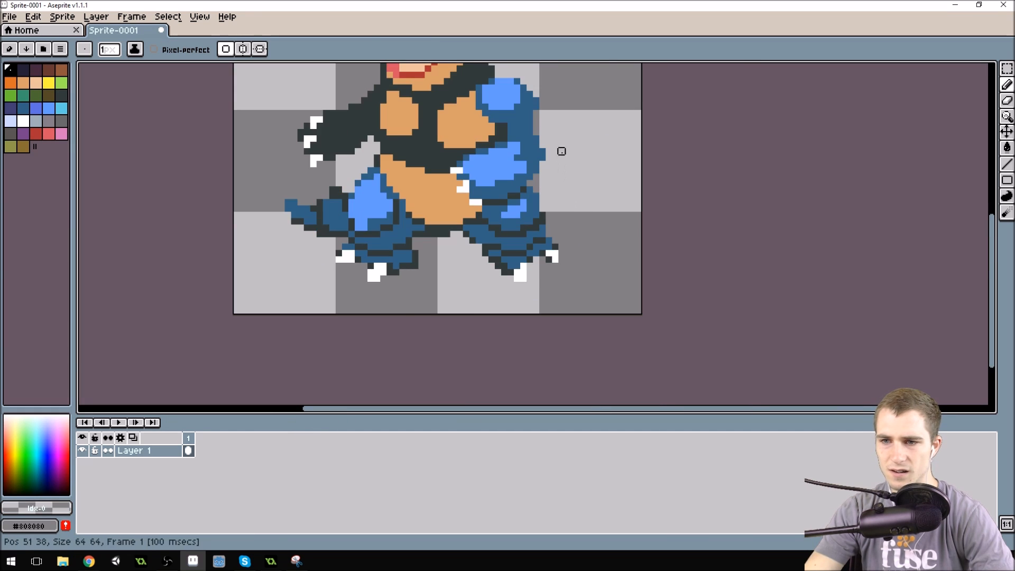
pyautogui.scroll(-1, 548, 144)
pyautogui.scroll(-1, 510, 195)
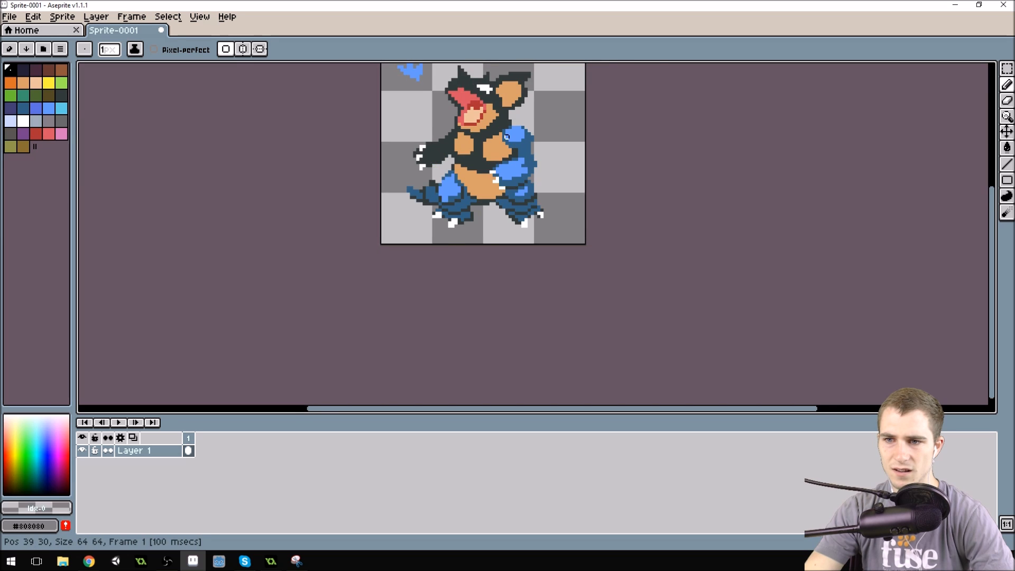
pyautogui.scroll(3, 552, 267)
# Step: Select the white front claw on the foot opposite the tail, move it up one pixel and deselect it
pyautogui.keyDown('alt'); pyautogui.click(544, 304); pyautogui.keyUp('alt')
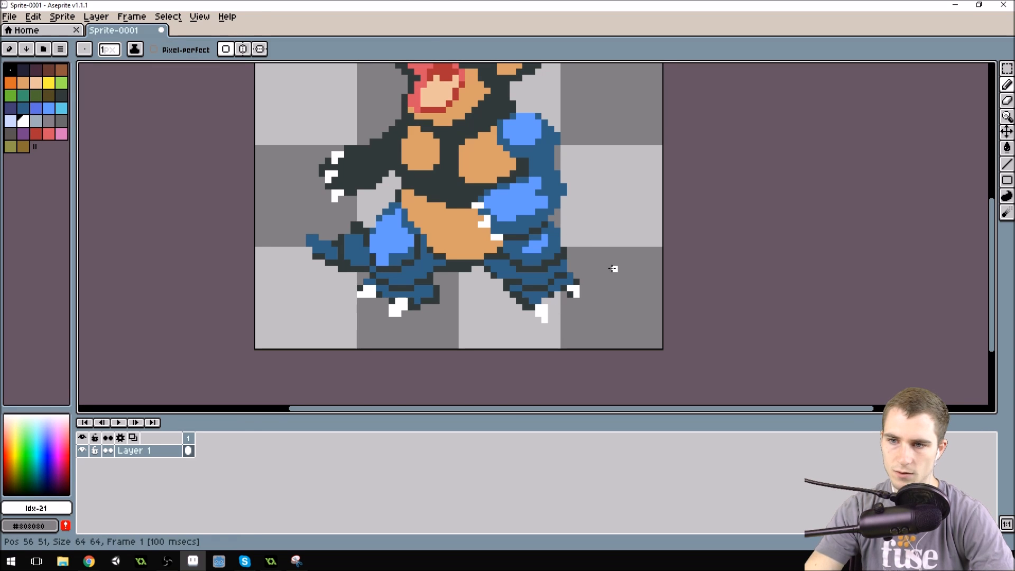
pyautogui.press('m')
pyautogui.press('w')
pyautogui.click(543, 313)
pyautogui.moveTo(545, 318); pyautogui.dragTo(544, 312)
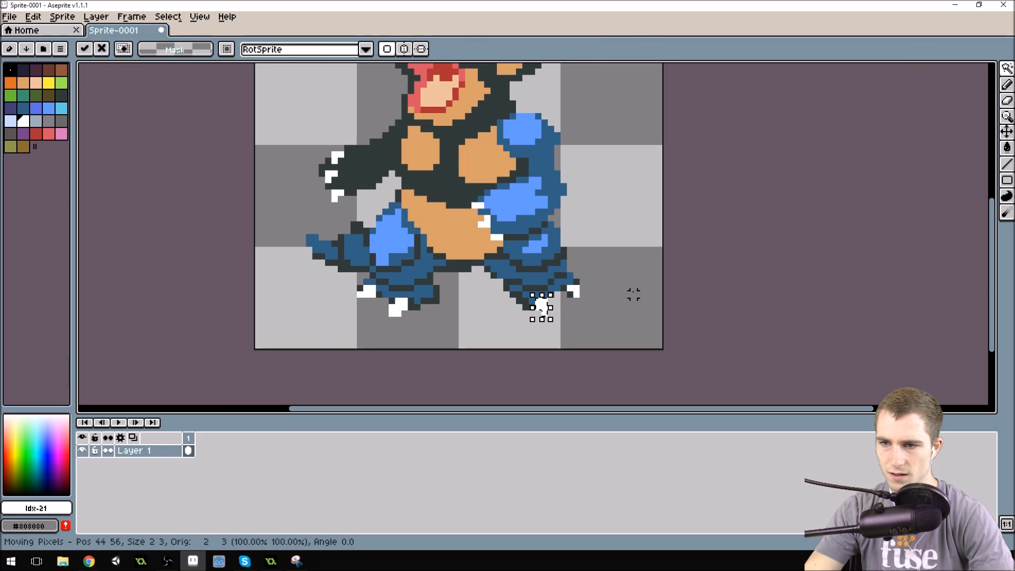
pyautogui.click(630, 193)
pyautogui.hotkey('ctrl', 'd')
pyautogui.scroll(-2, 620, 194)
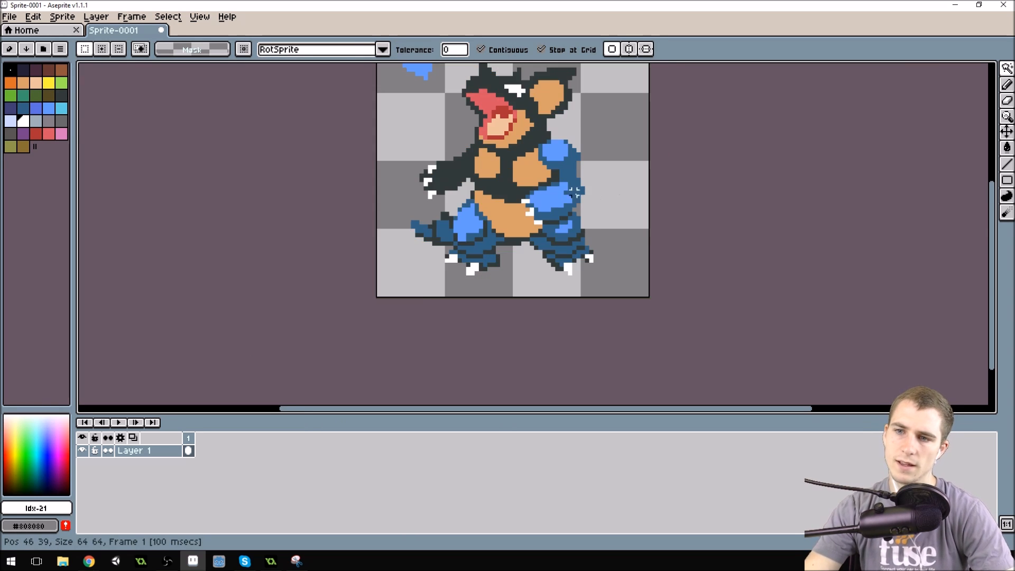
pyautogui.scroll(-3, 575, 191)
pyautogui.scroll(4, 544, 180)
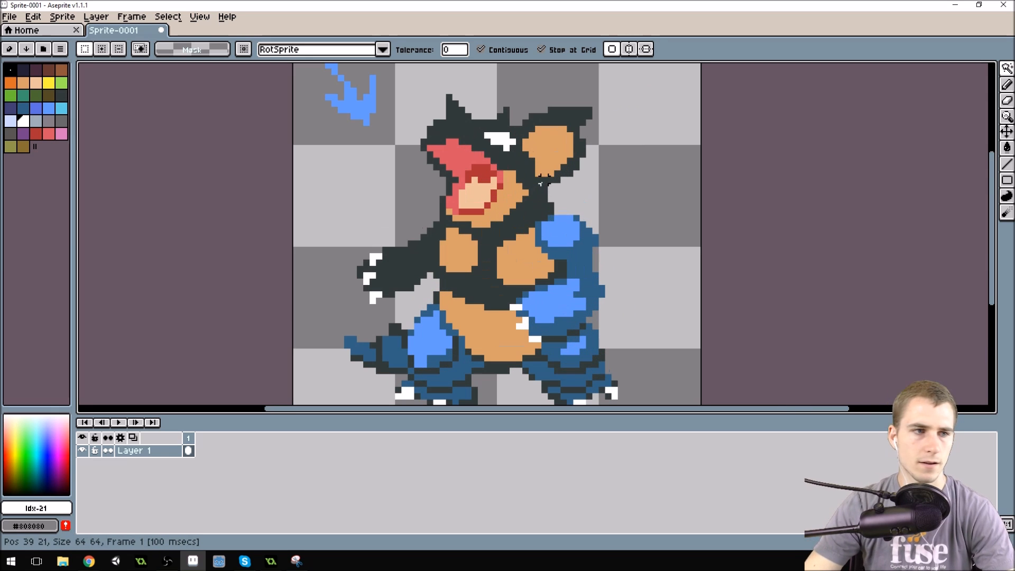
# Step: Draw a dark outline between the orange belly and the tail-side thigh, touching up the belly edge with orange
pyautogui.press('v')
pyautogui.press('b')
pyautogui.keyDown('alt'); pyautogui.click(581, 365); pyautogui.keyUp('alt')
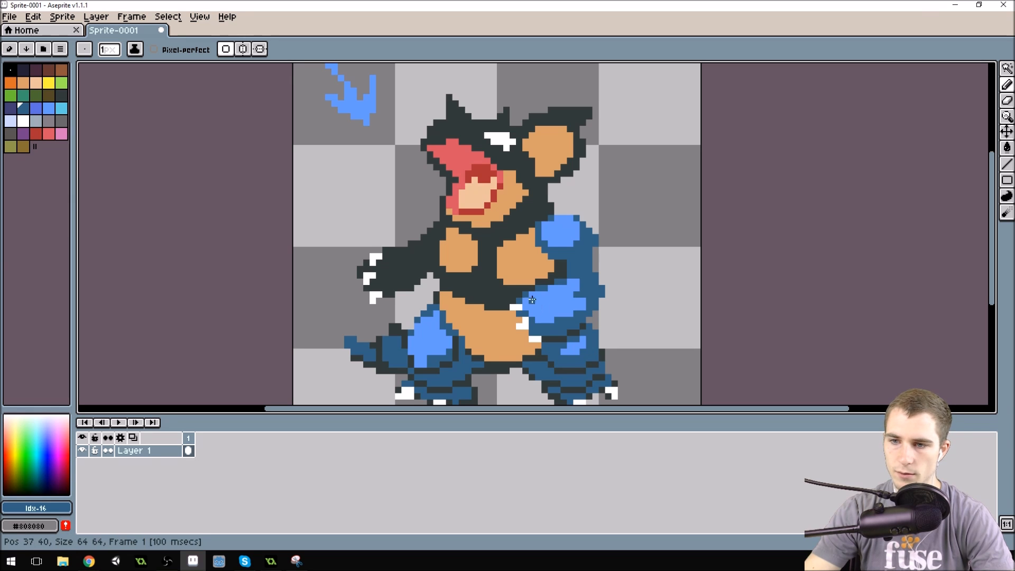
pyautogui.keyDown('alt'); pyautogui.click(512, 295); pyautogui.keyUp('alt')
pyautogui.scroll(1, 512, 339)
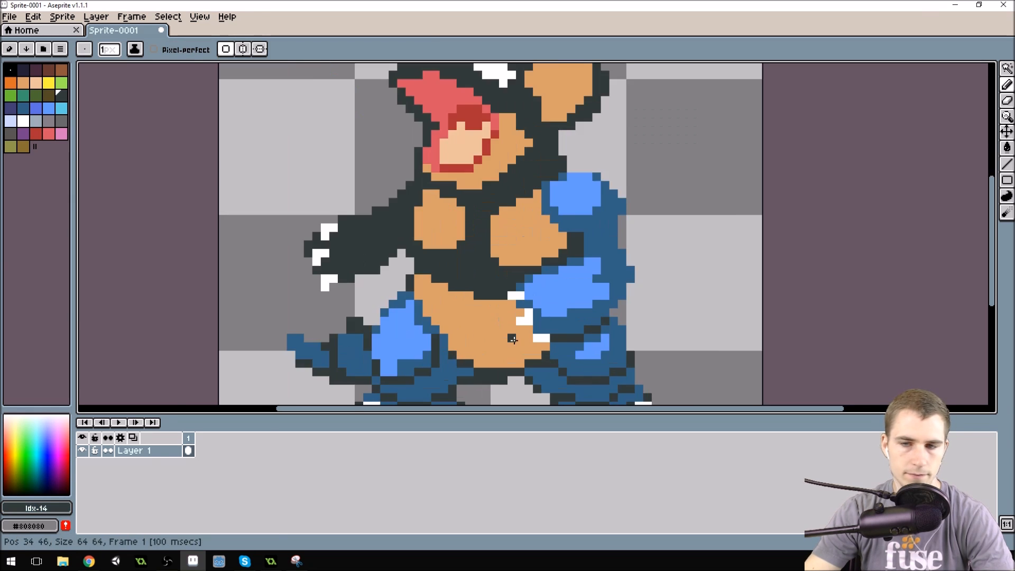
pyautogui.scroll(3, 512, 338)
pyautogui.click(374, 347)
pyautogui.moveTo(374, 347); pyautogui.dragTo(322, 265)
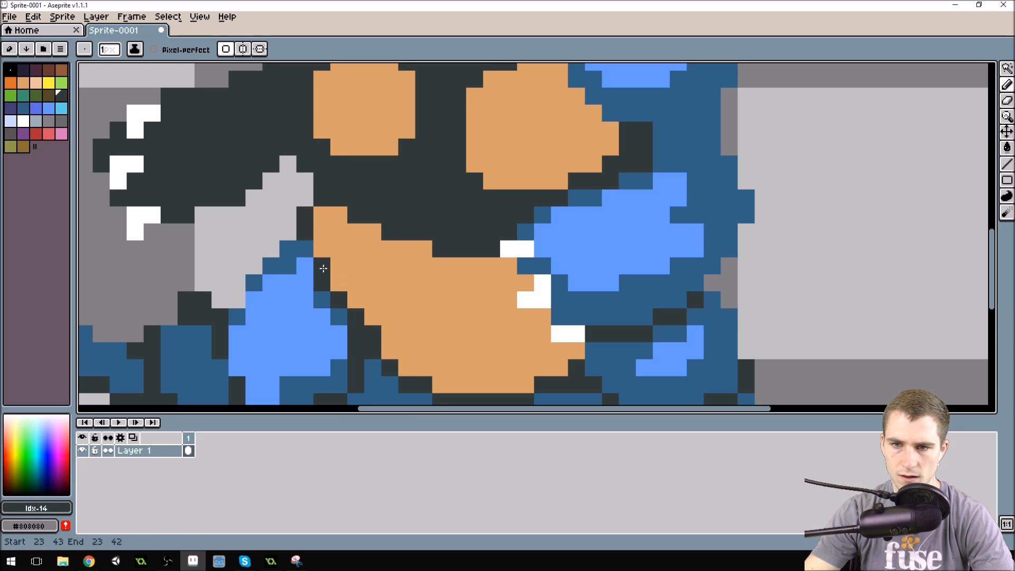
pyautogui.keyDown('alt'); pyautogui.click(414, 301); pyautogui.keyUp('alt')
pyautogui.click(355, 306)
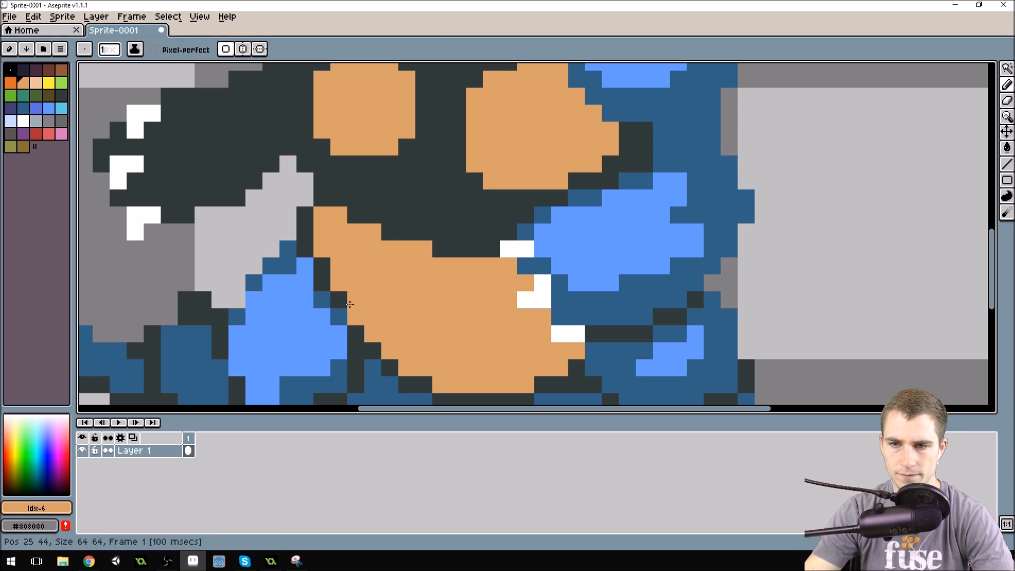
# Step: Draw a dark curved crease across the orange belly from the tail-side thigh to the hand's lowest claw
pyautogui.keyDown('alt'); pyautogui.click(336, 315); pyautogui.keyUp('alt')
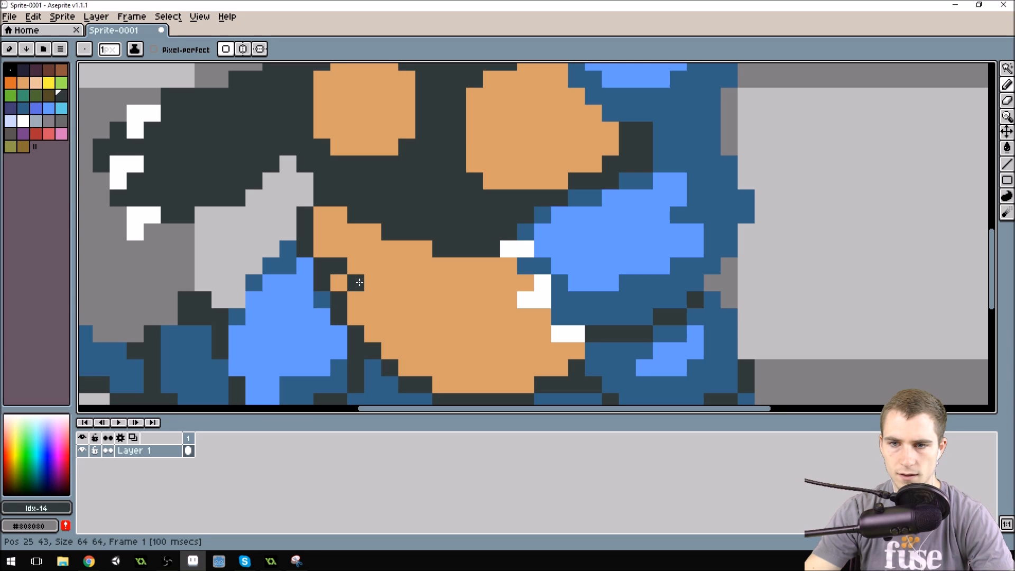
pyautogui.click(359, 282)
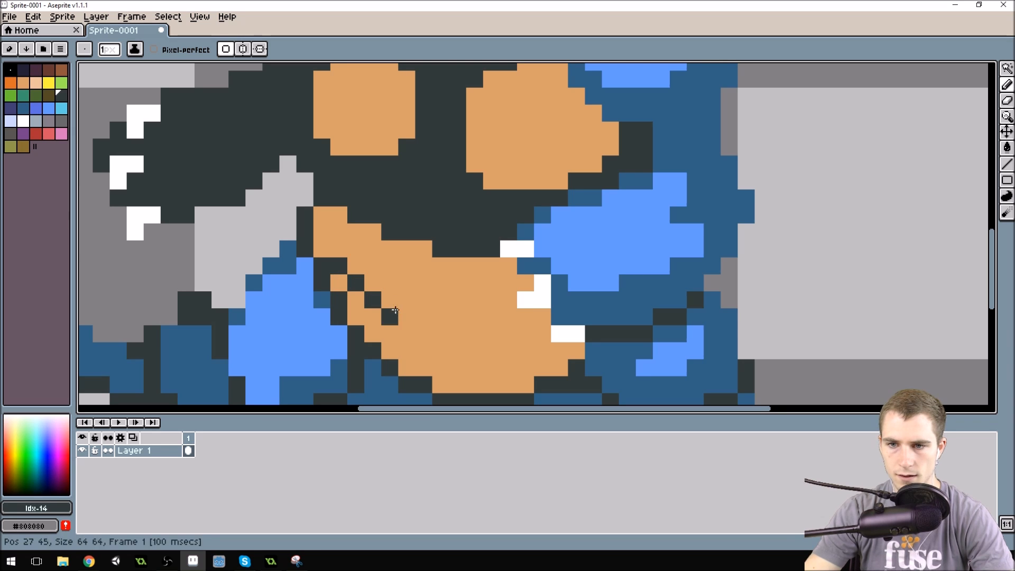
pyautogui.moveTo(391, 301)
pyautogui.mouseDown()
pyautogui.moveTo(515, 342)
pyautogui.moveTo(535, 335)
pyautogui.mouseUp()
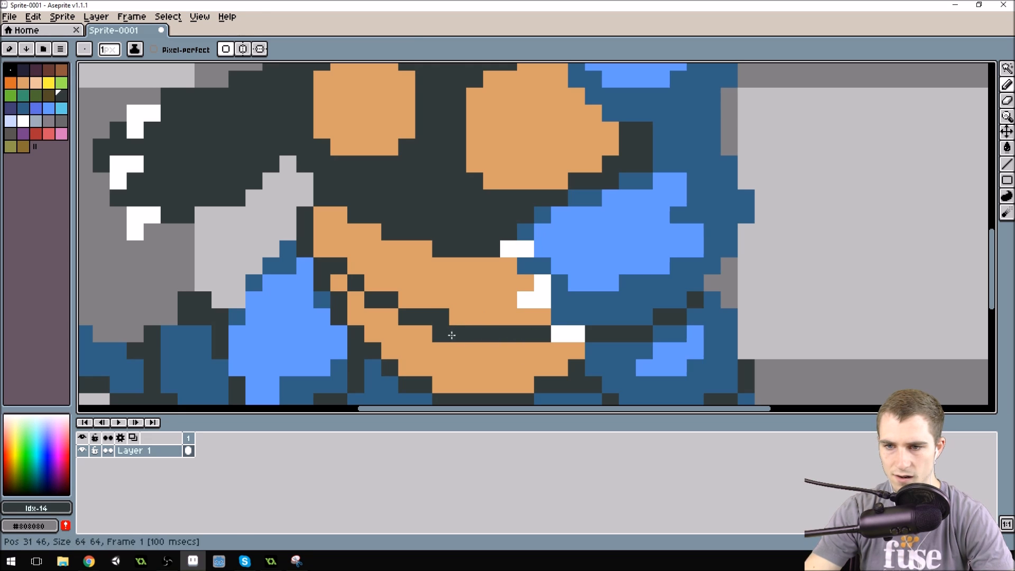
pyautogui.scroll(-5, 447, 220)
pyautogui.scroll(5, 446, 219)
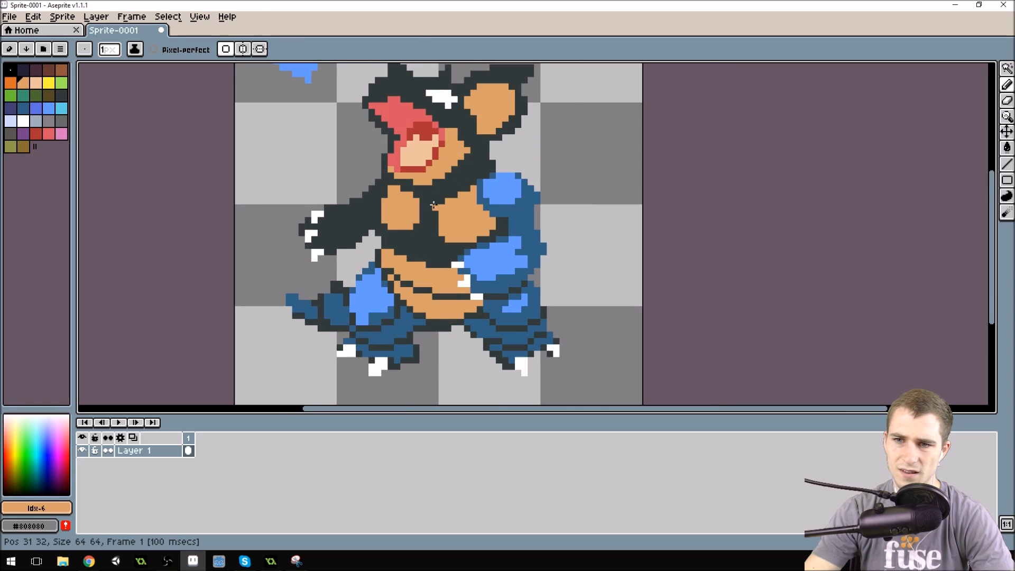
pyautogui.keyDown('alt'); pyautogui.click(347, 345); pyautogui.keyUp('alt')
# Step: Examine the whole sprite at several magnifications to judge its silhouette and the new belly crease
pyautogui.scroll(-4, 350, 328)
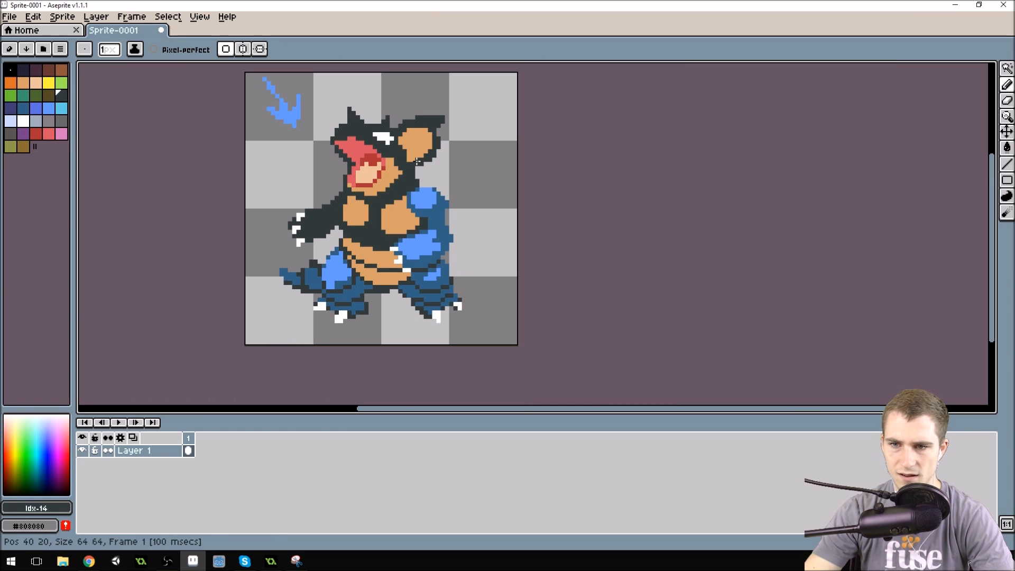
pyautogui.scroll(2, 367, 224)
pyautogui.scroll(-3, 367, 224)
pyautogui.scroll(-2, 443, 170)
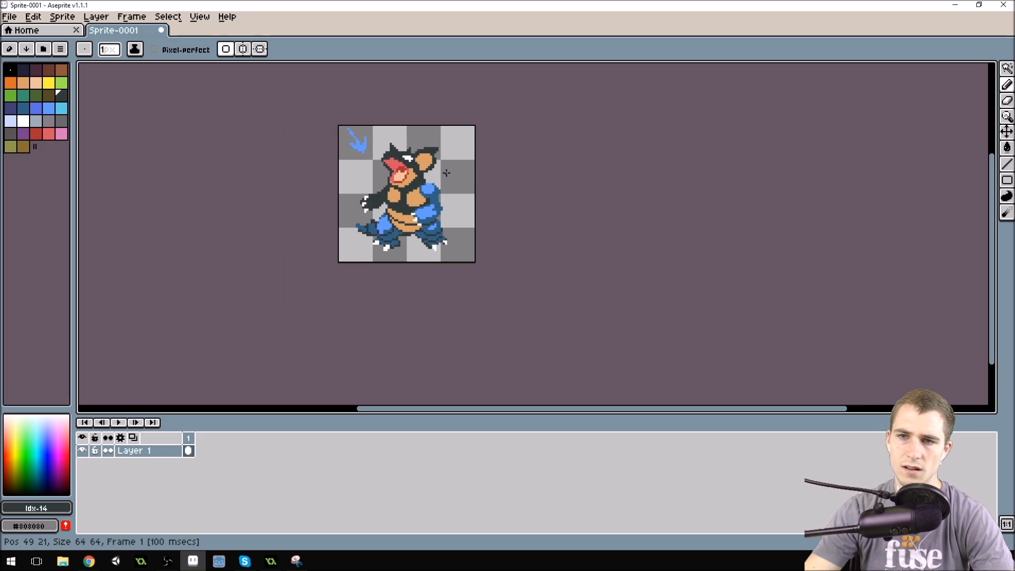
pyautogui.scroll(3, 428, 174)
pyautogui.scroll(-1, 426, 178)
pyautogui.scroll(1, 423, 178)
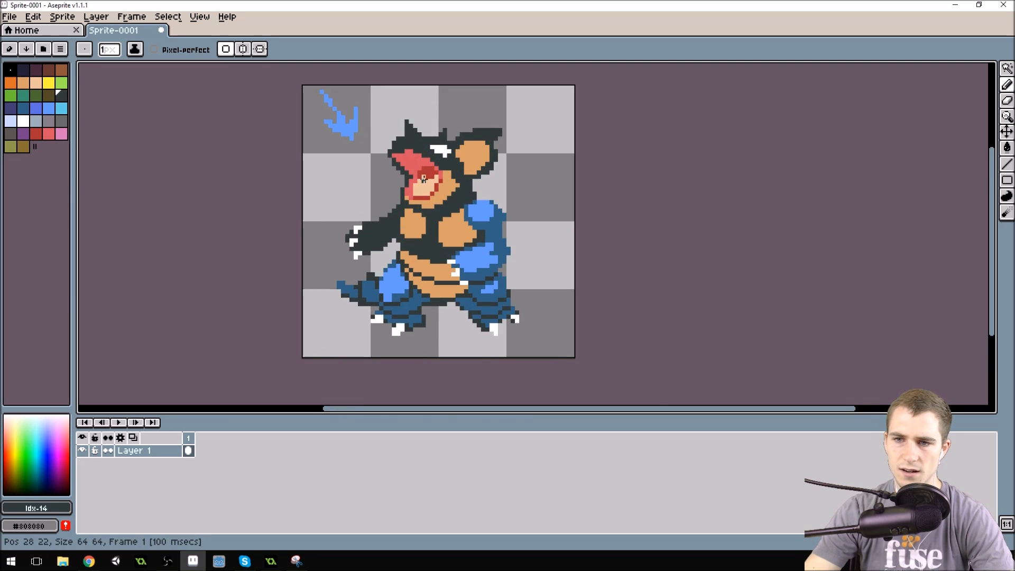
pyautogui.scroll(-1, 423, 178)
pyautogui.scroll(1, 413, 177)
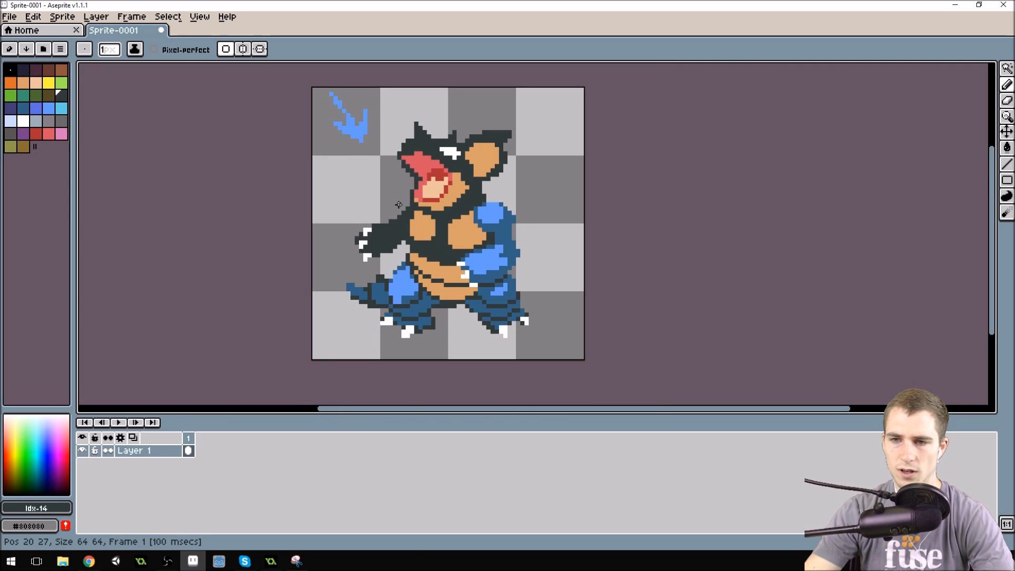
# Step: Sample the back arm's dark blue and paint a short horizontal strip just below the chest patch nearest the outstretched arm, undoing the first stroke
pyautogui.scroll(4, 417, 222)
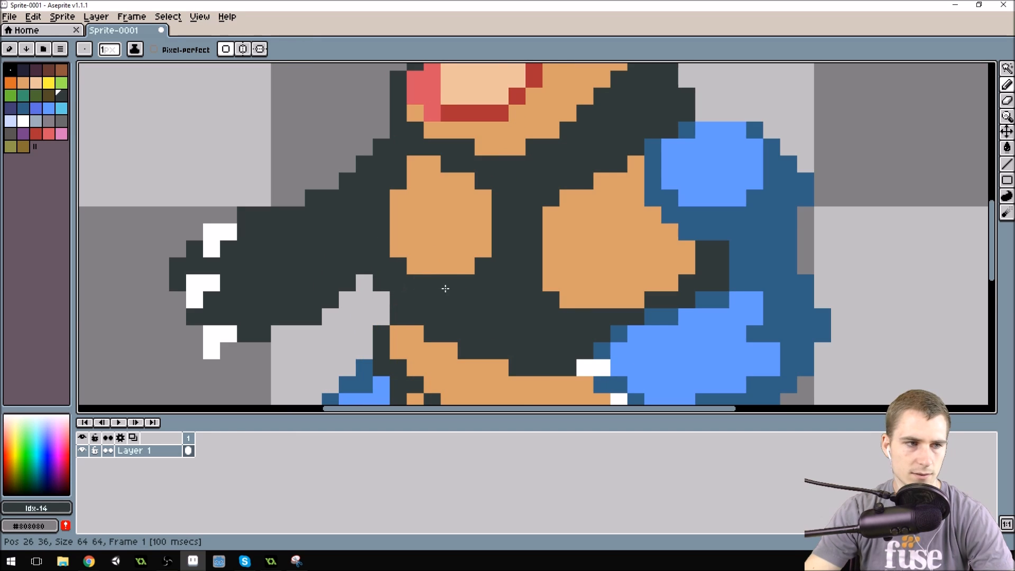
pyautogui.scroll(-2, 426, 288)
pyautogui.keyDown('alt'); pyautogui.click(646, 271); pyautogui.keyUp('alt')
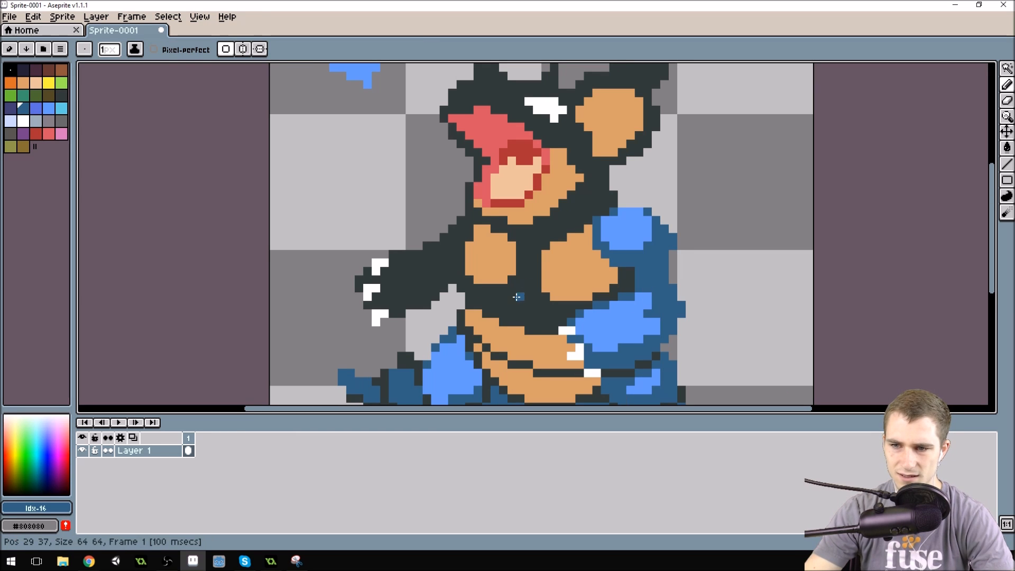
pyautogui.click(502, 305)
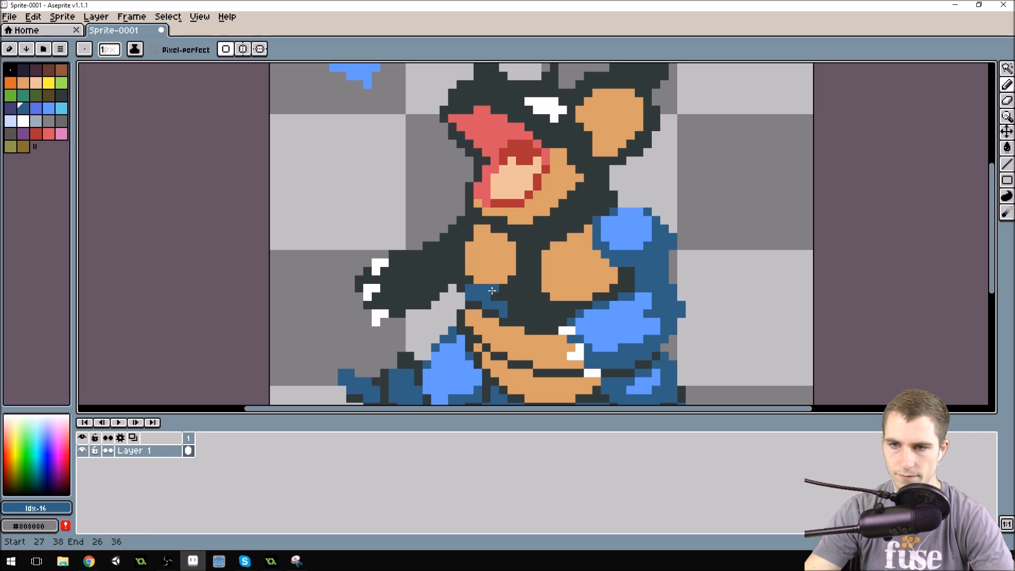
pyautogui.hotkey('ctrl', 'z')
pyautogui.moveTo(486, 297)
pyautogui.mouseDown()
pyautogui.moveTo(470, 296)
pyautogui.moveTo(512, 297)
pyautogui.mouseUp()
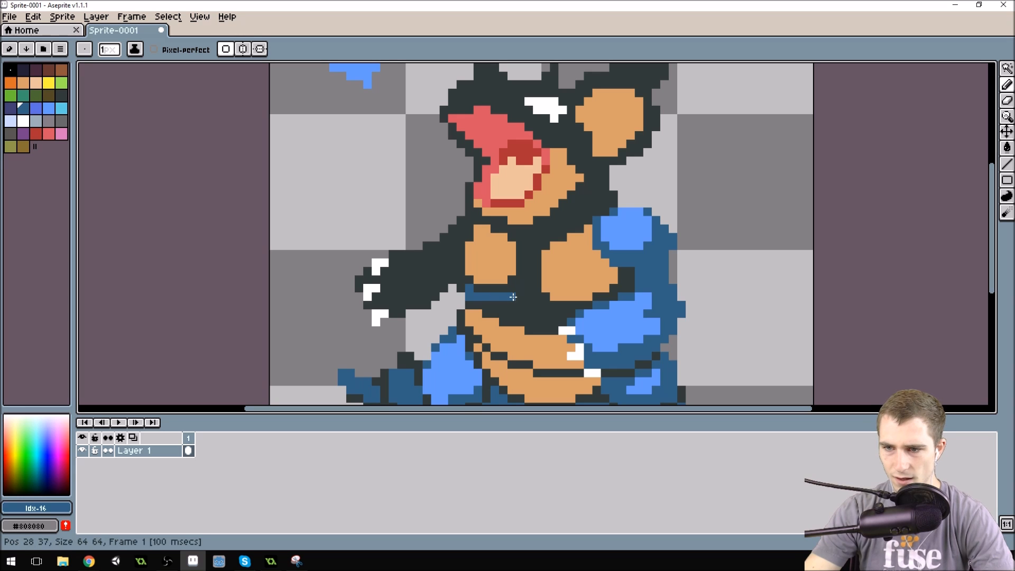
pyautogui.scroll(-1, 527, 285)
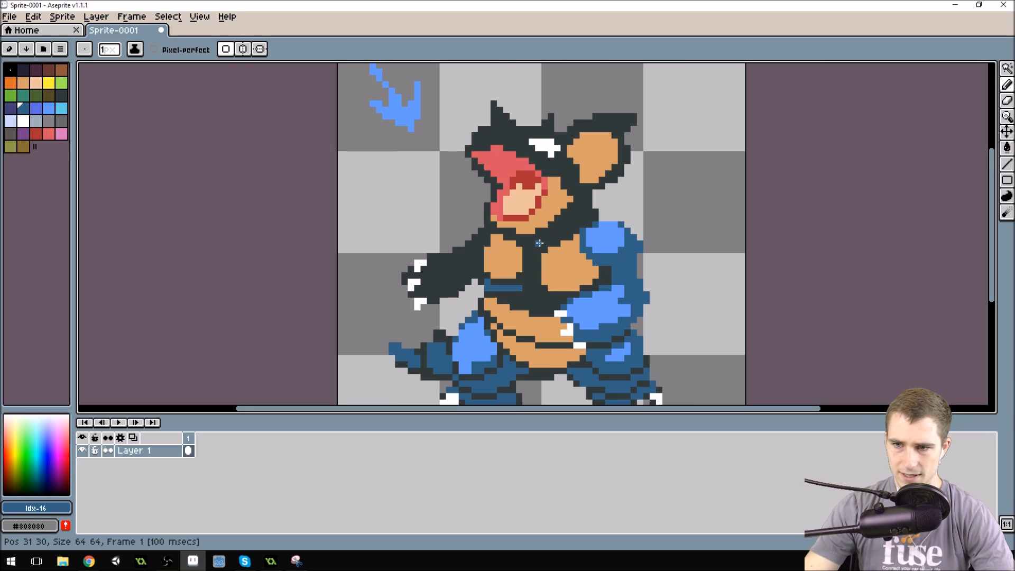
# Step: Fill the character's charcoal head, torso and outstretched arm with the sampled dark blue
pyautogui.scroll(4, 539, 244)
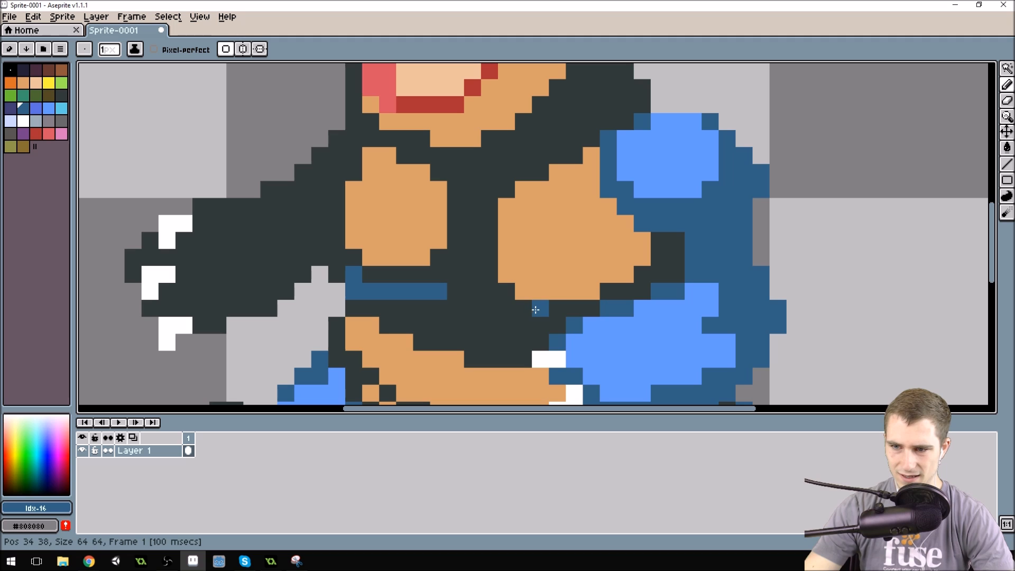
pyautogui.press('g')
pyautogui.click(508, 309)
pyautogui.press('b')
pyautogui.scroll(-3, 497, 264)
pyautogui.scroll(3, 462, 188)
pyautogui.press('g')
pyautogui.click(421, 135)
pyautogui.press('b')
pyautogui.scroll(-4, 488, 182)
pyautogui.scroll(1, 499, 198)
pyautogui.scroll(1, 500, 198)
pyautogui.scroll(-1, 499, 198)
pyautogui.scroll(-1, 502, 206)
pyautogui.scroll(1, 514, 231)
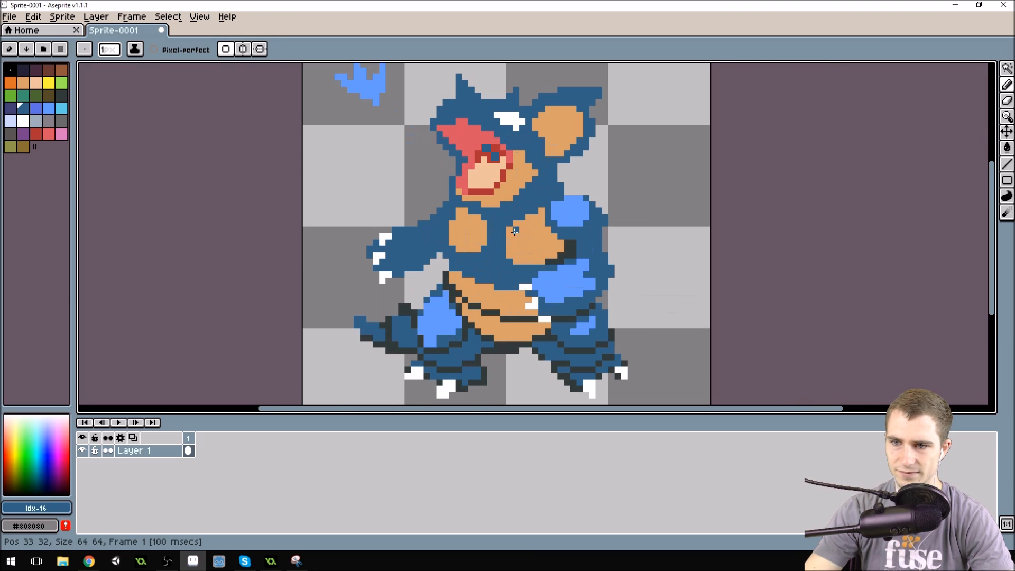
# Step: Sample the shoulder's light blue and paint highlights along the outstretched arm's upper edge, from the shoulder to the fingers around the upper claws
pyautogui.keyDown('alt'); pyautogui.click(571, 220); pyautogui.keyUp('alt')
pyautogui.scroll(3, 413, 222)
pyautogui.moveTo(521, 178); pyautogui.dragTo(489, 196)
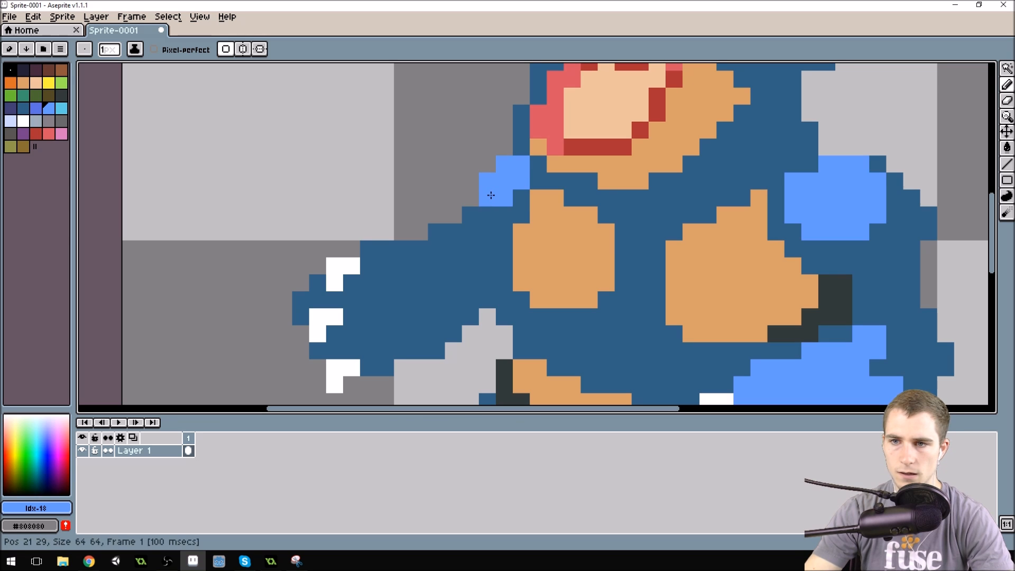
pyautogui.click(454, 232)
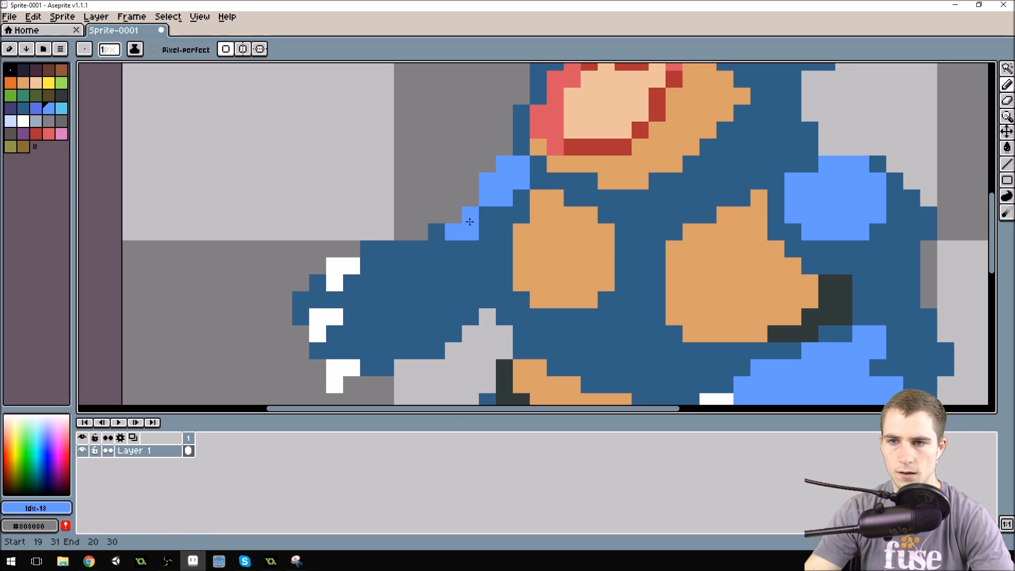
pyautogui.click(415, 252)
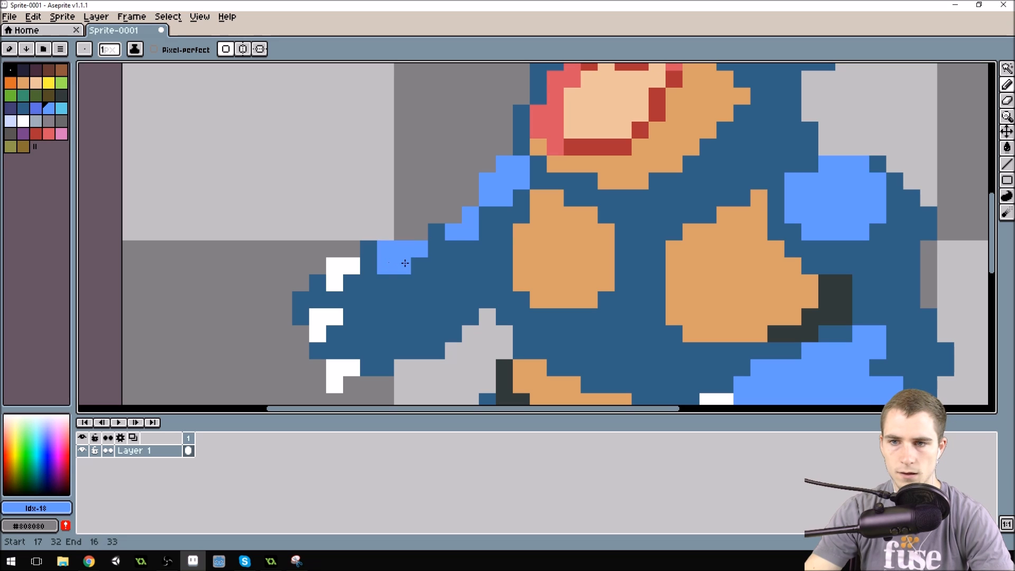
pyautogui.click(311, 284)
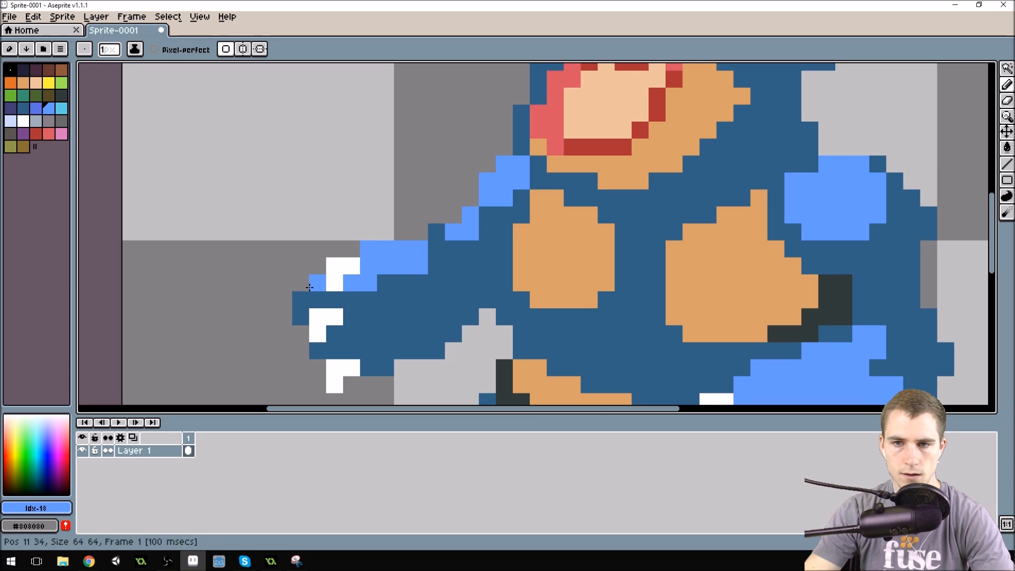
pyautogui.moveTo(315, 288); pyautogui.dragTo(308, 294)
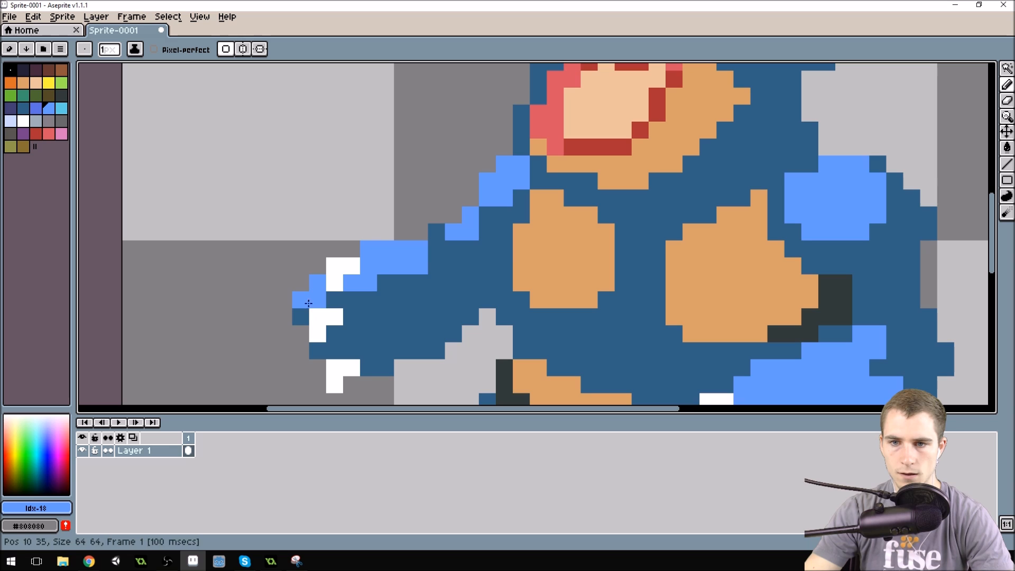
pyautogui.scroll(-4, 389, 163)
pyautogui.scroll(1, 390, 163)
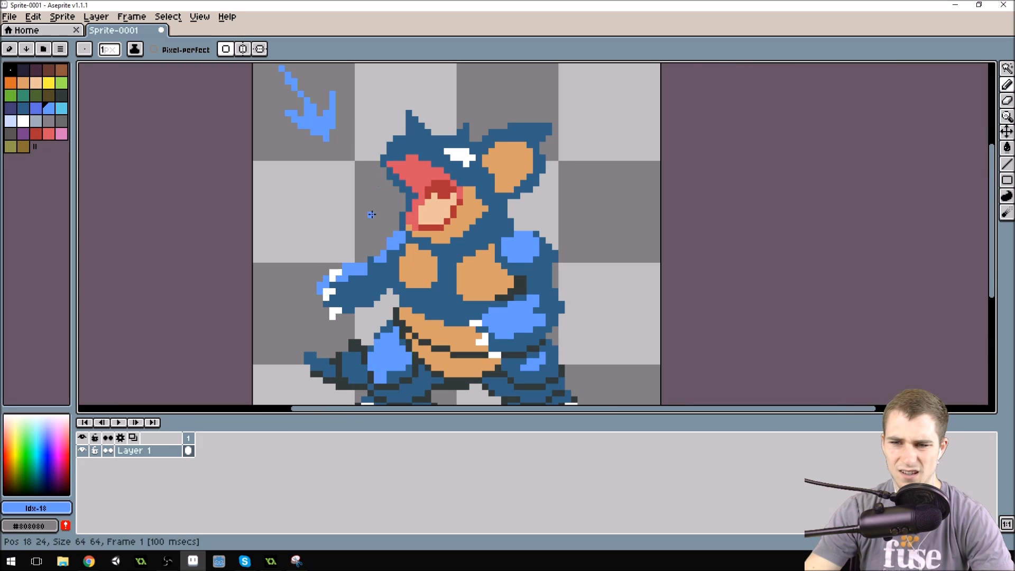
pyautogui.scroll(-1, 419, 97)
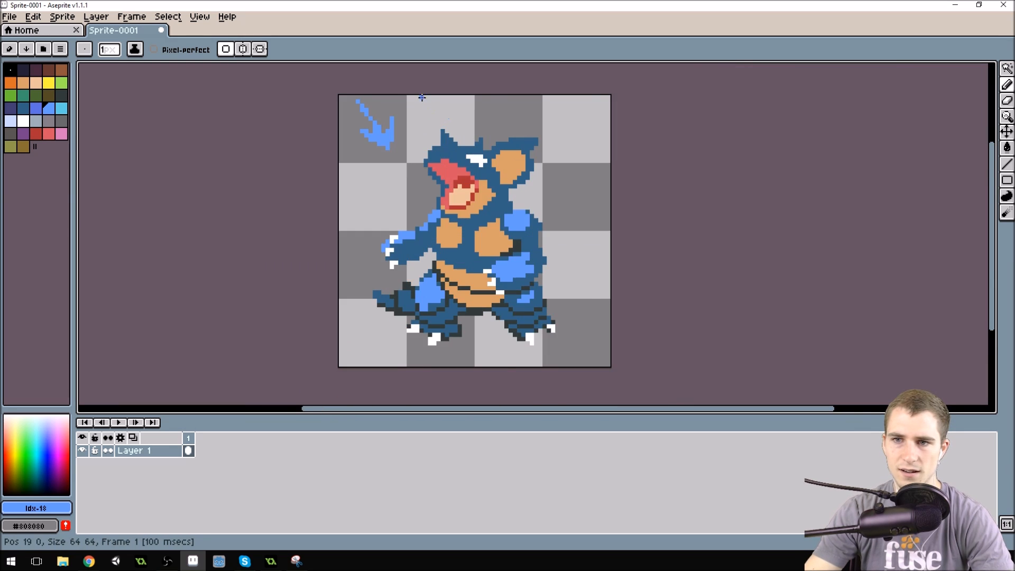
# Step: Paint light blue highlight pixels across the top of the creature's snout and up the edge of its front horn
pyautogui.scroll(1, 441, 91)
pyautogui.scroll(1, 456, 166)
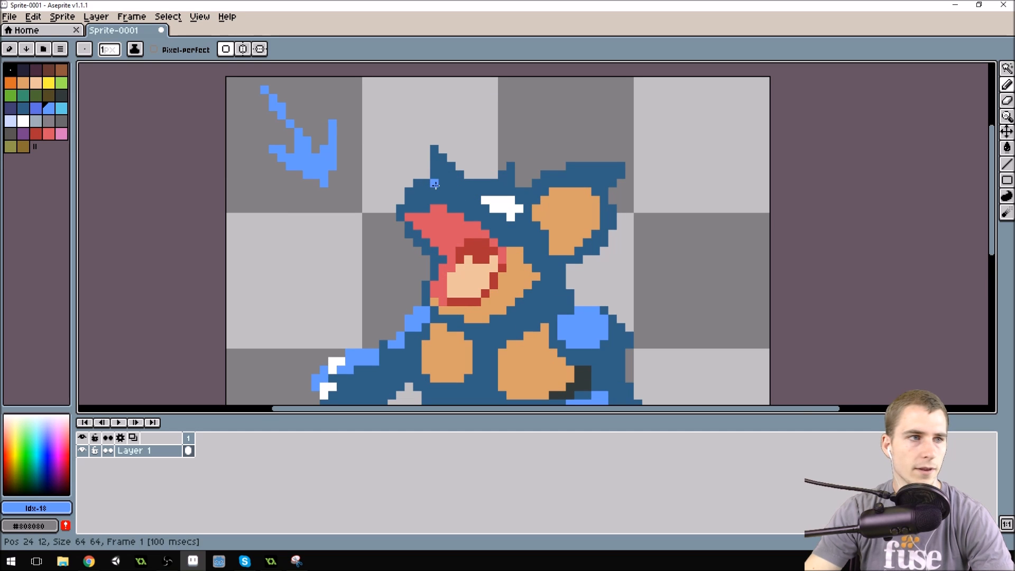
pyautogui.moveTo(425, 191); pyautogui.dragTo(419, 196)
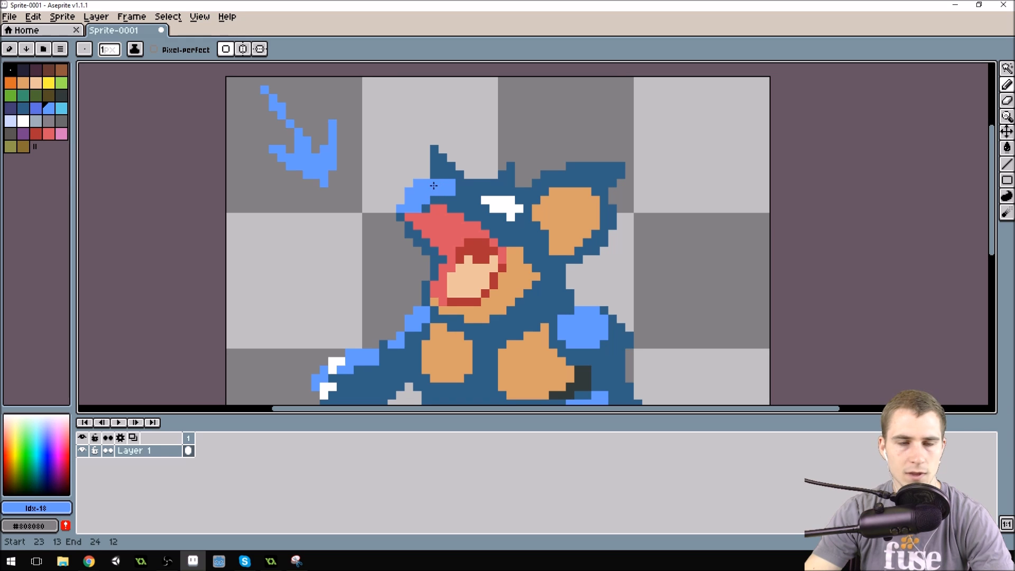
pyautogui.click(446, 168)
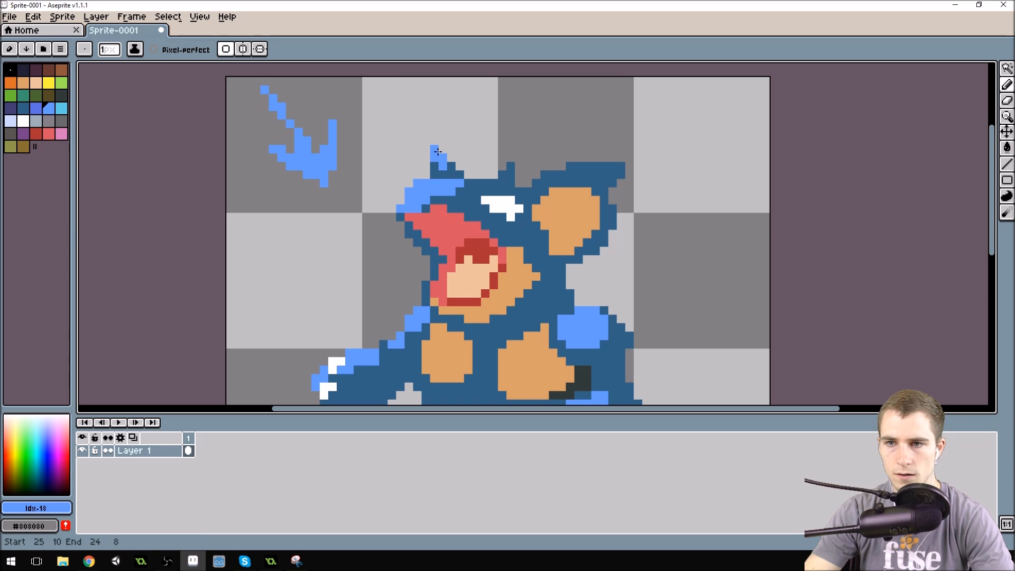
pyautogui.click(451, 171)
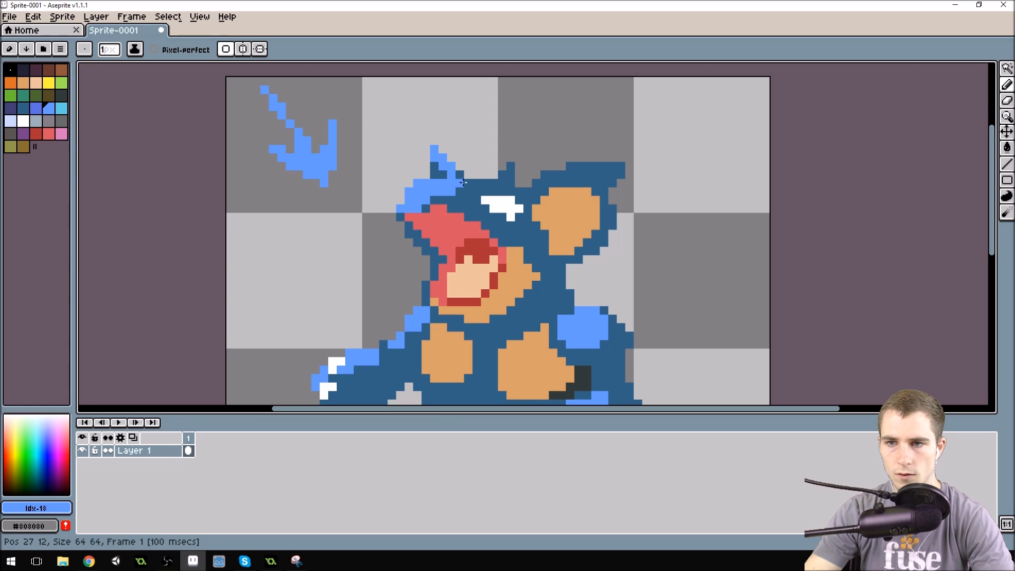
pyautogui.click(460, 178)
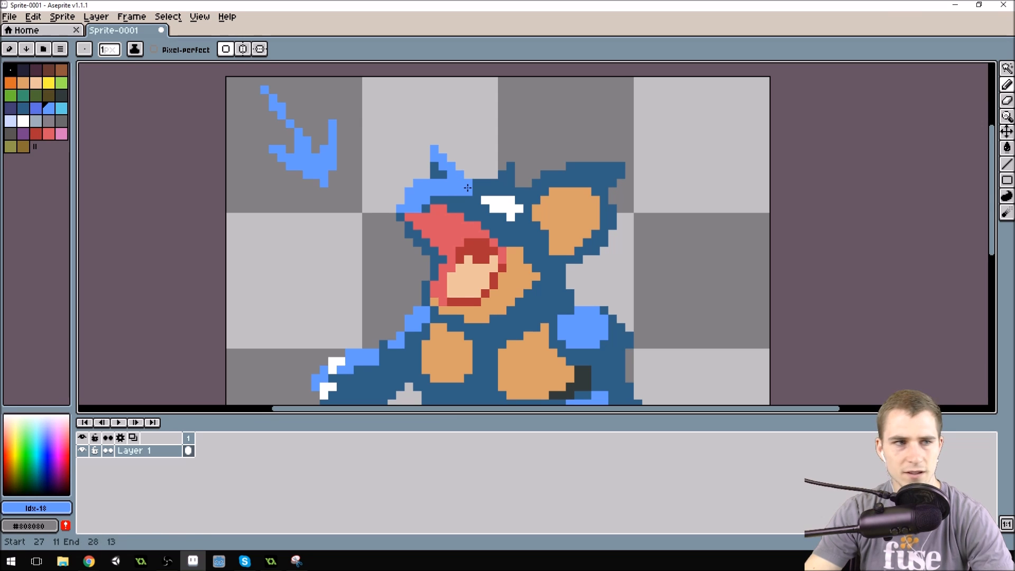
# Step: Extend the light blue highlight over the brow and around the white eye
pyautogui.moveTo(505, 183); pyautogui.dragTo(488, 190)
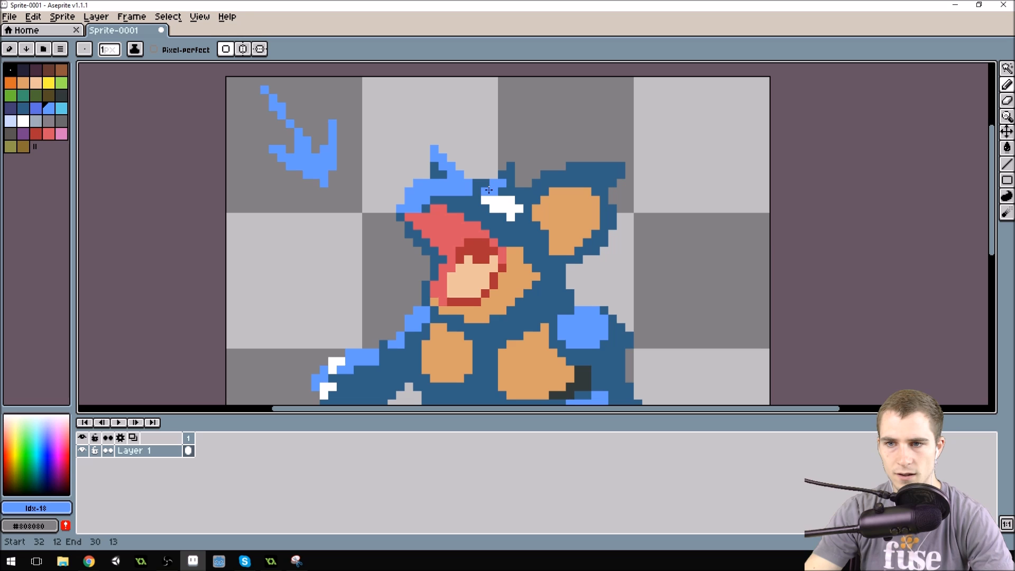
pyautogui.click(477, 194)
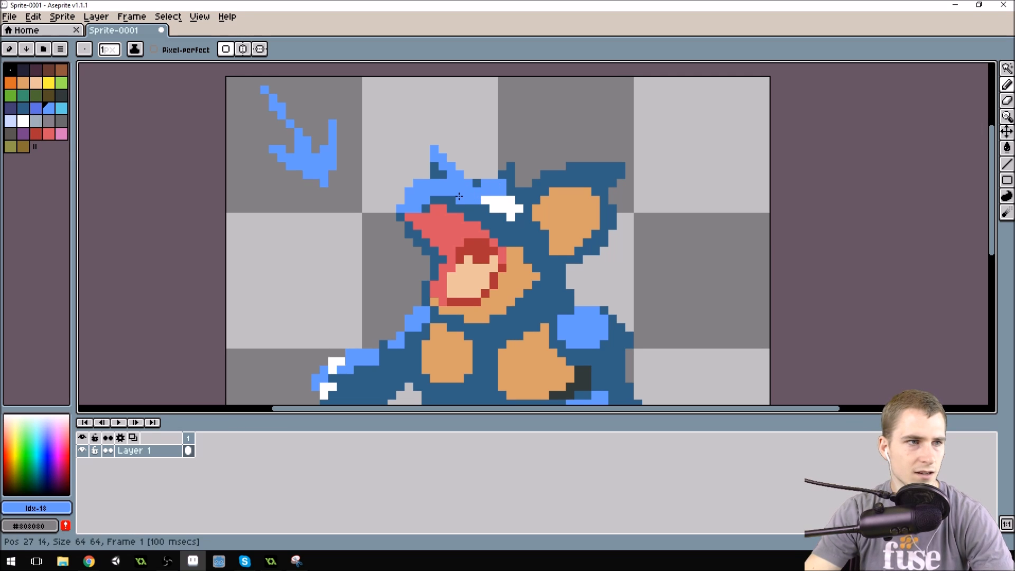
pyautogui.moveTo(475, 207); pyautogui.dragTo(487, 210)
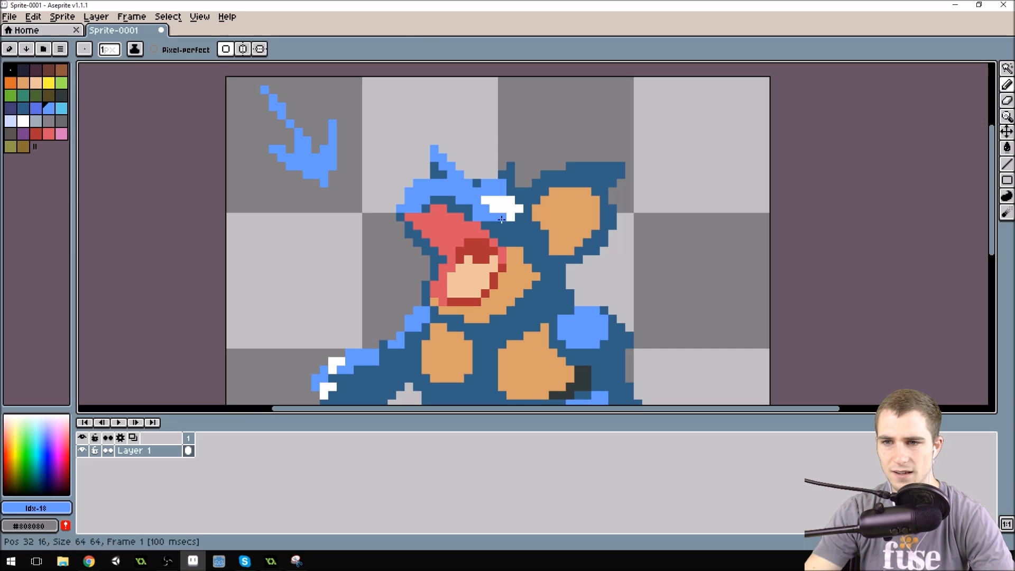
# Step: Sample the dark blue body colour and widen the dark crease between the snout and the brow
pyautogui.keyDown('alt'); pyautogui.click(479, 221); pyautogui.keyUp('alt')
pyautogui.keyDown('alt'); pyautogui.click(459, 201); pyautogui.keyUp('alt')
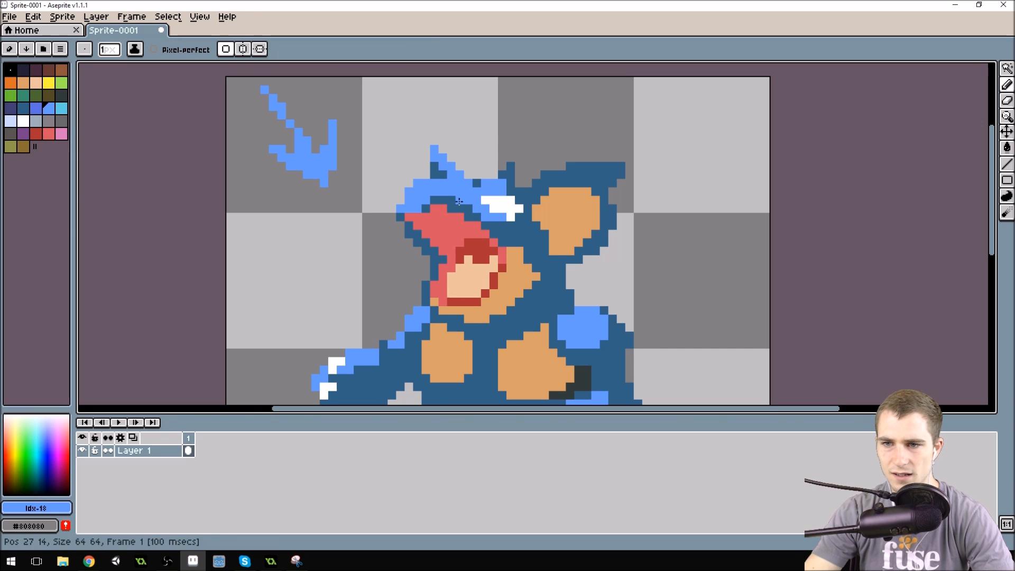
pyautogui.keyDown('alt'); pyautogui.click(476, 185); pyautogui.keyUp('alt')
pyautogui.click(483, 190)
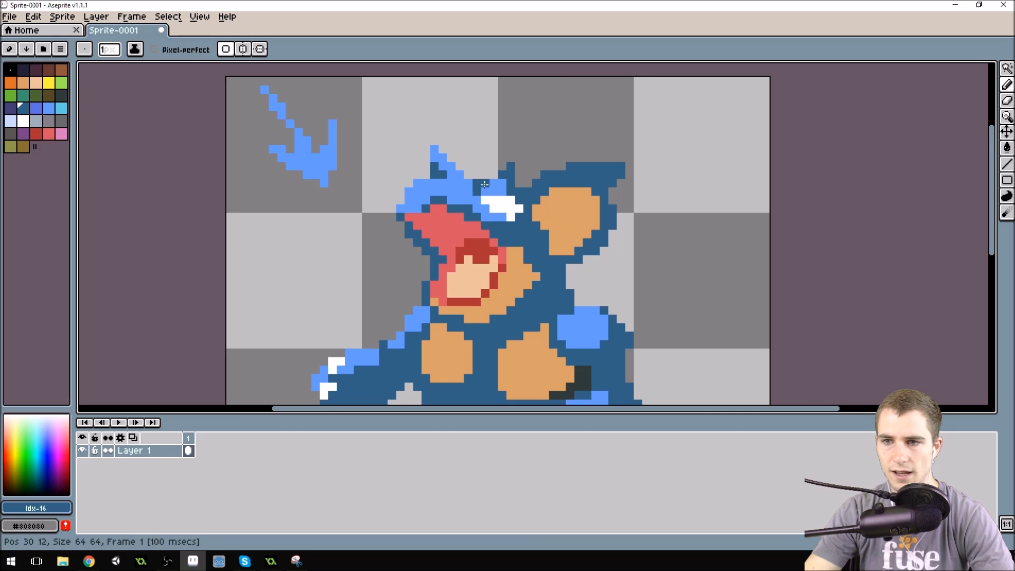
pyautogui.scroll(-2, 489, 181)
pyautogui.scroll(2, 487, 187)
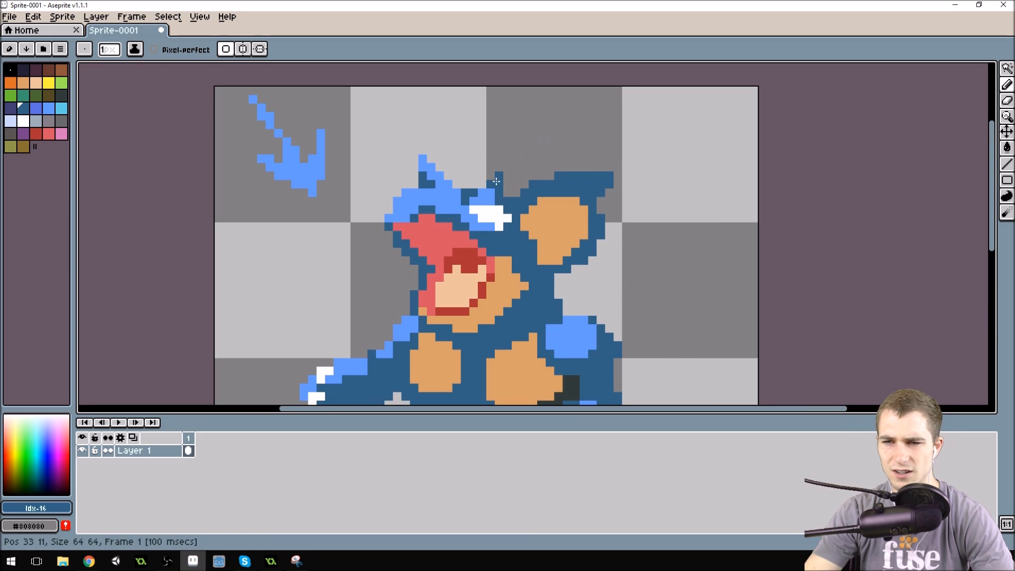
# Step: Sample the light blue and paint a highlight along the top edge of the large ear
pyautogui.keyDown('alt'); pyautogui.click(493, 198); pyautogui.keyUp('alt')
pyautogui.click(505, 190)
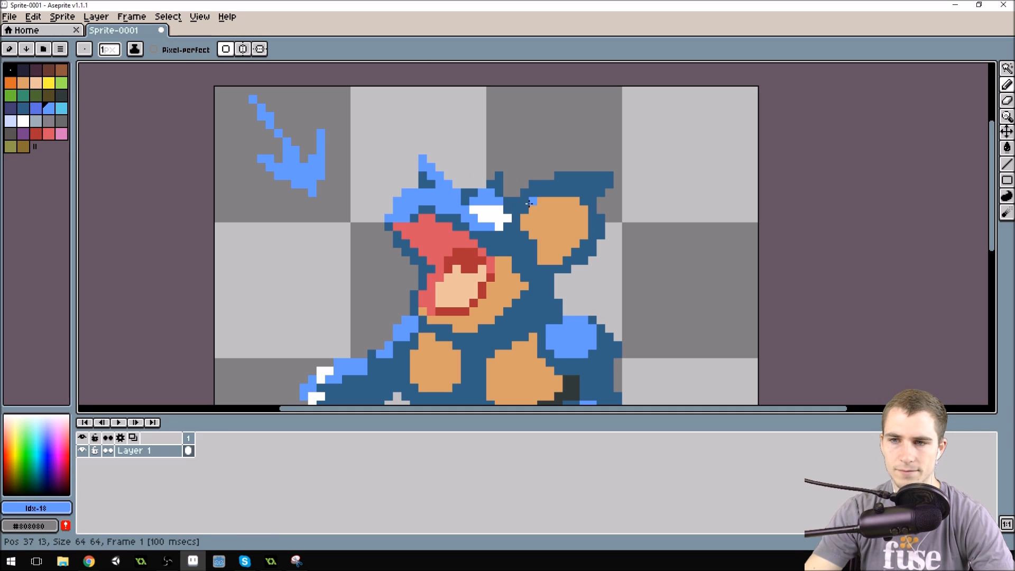
pyautogui.click(524, 193)
pyautogui.moveTo(525, 201); pyautogui.dragTo(561, 180)
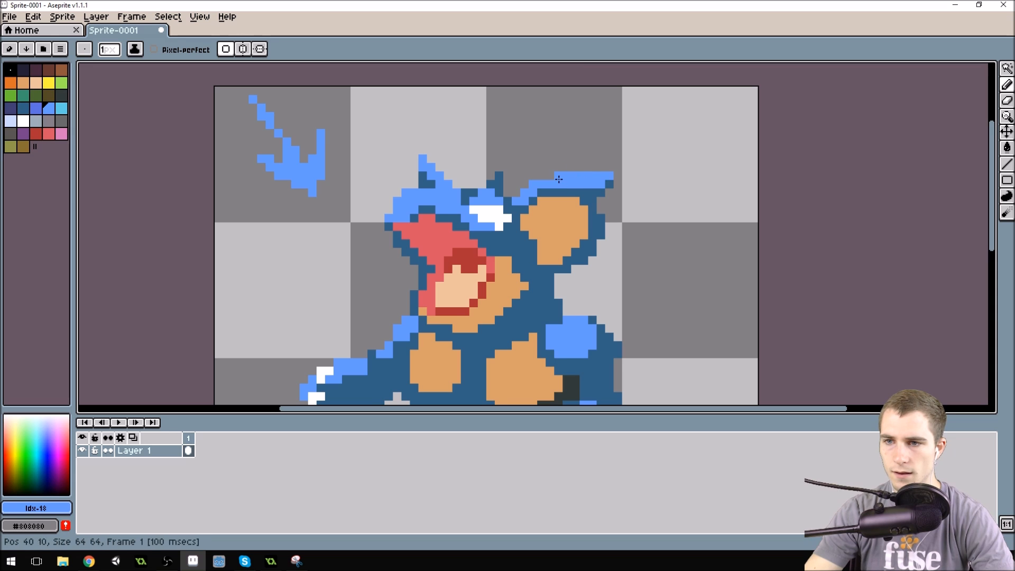
pyautogui.scroll(-1, 559, 179)
pyautogui.scroll(1, 576, 201)
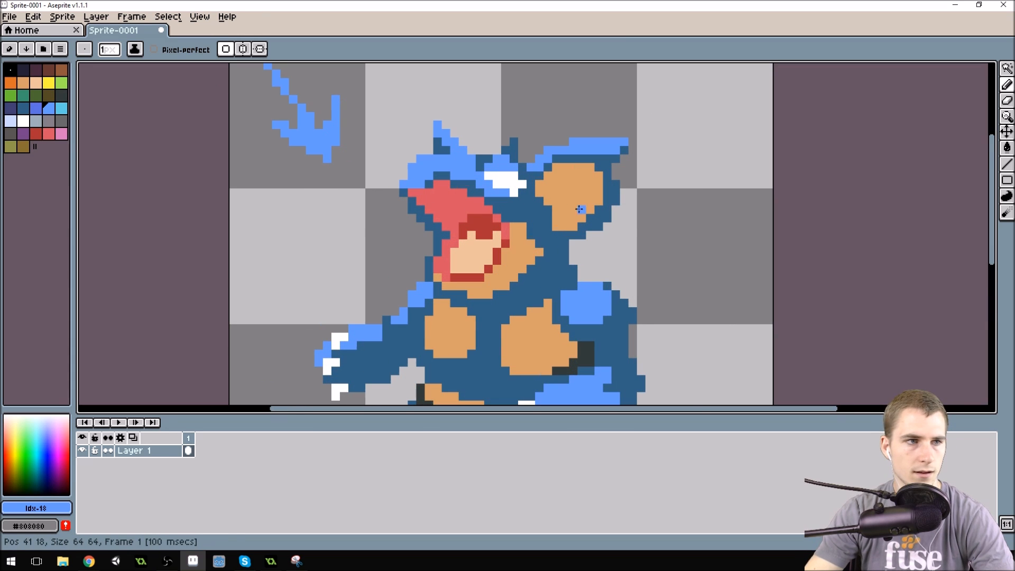
# Step: Widen the ear's tan inner area toward its lower-right corner, with a dark blue outline around it
pyautogui.keyDown('alt'); pyautogui.click(616, 206); pyautogui.keyUp('alt')
pyautogui.moveTo(605, 218); pyautogui.dragTo(579, 242)
pyautogui.keyDown('alt'); pyautogui.click(595, 207); pyautogui.keyUp('alt')
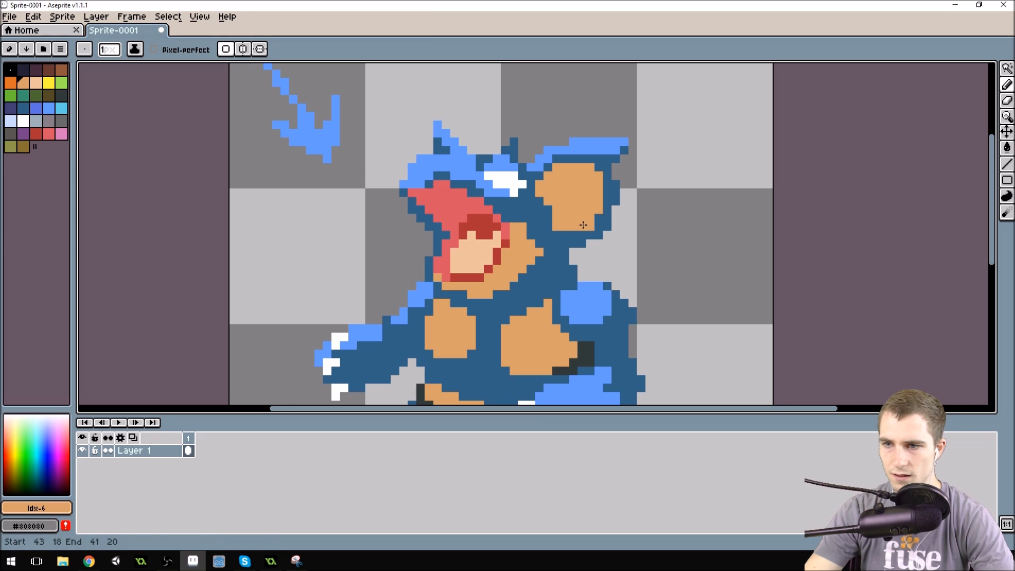
# Step: Sample transparency and erase the surplus dark blue pixels beneath the ear's lower edge
pyautogui.scroll(-4, 575, 225)
pyautogui.scroll(7, 608, 248)
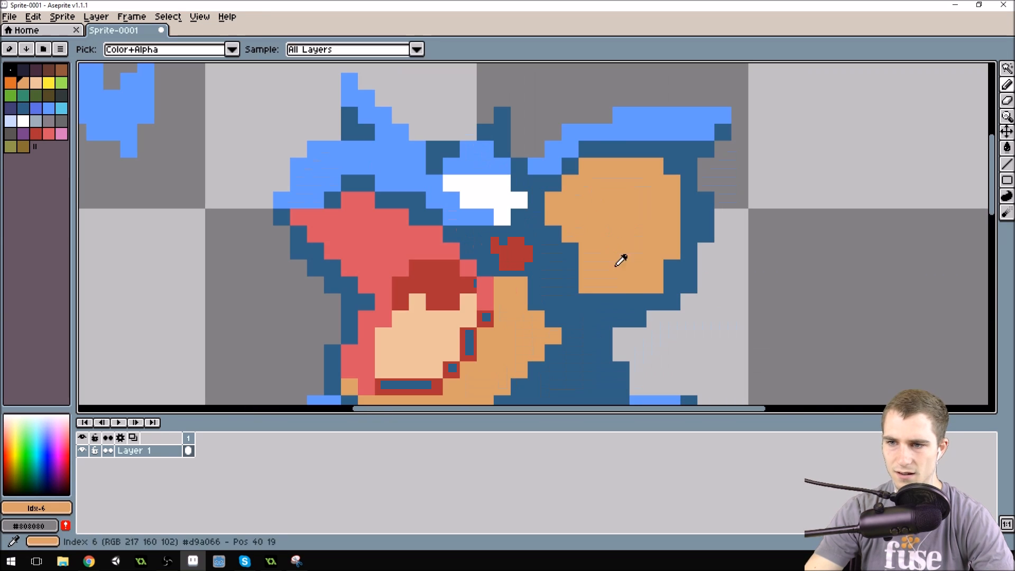
pyautogui.keyDown('alt'); pyautogui.click(653, 319); pyautogui.keyUp('alt')
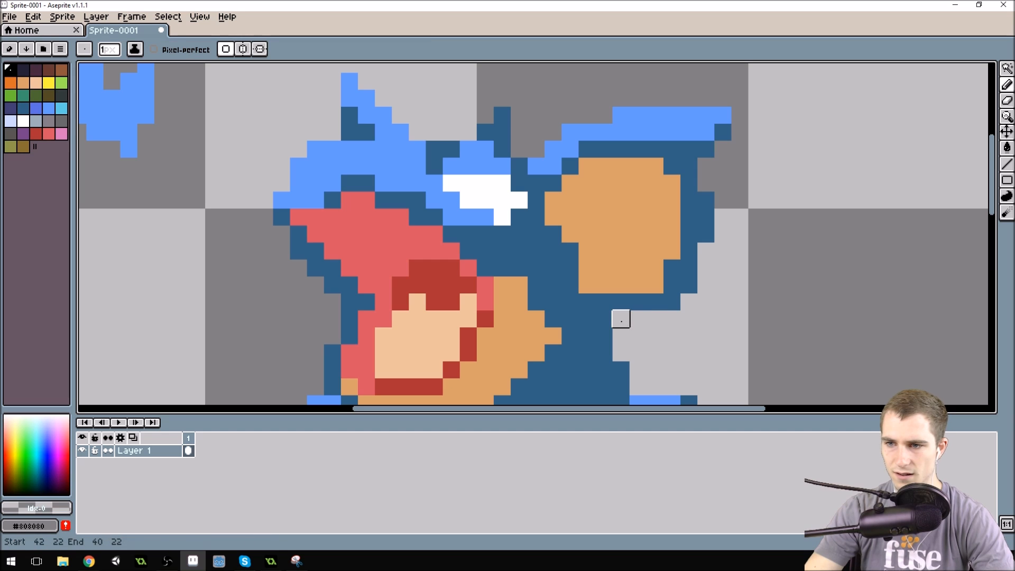
pyautogui.scroll(-3, 671, 302)
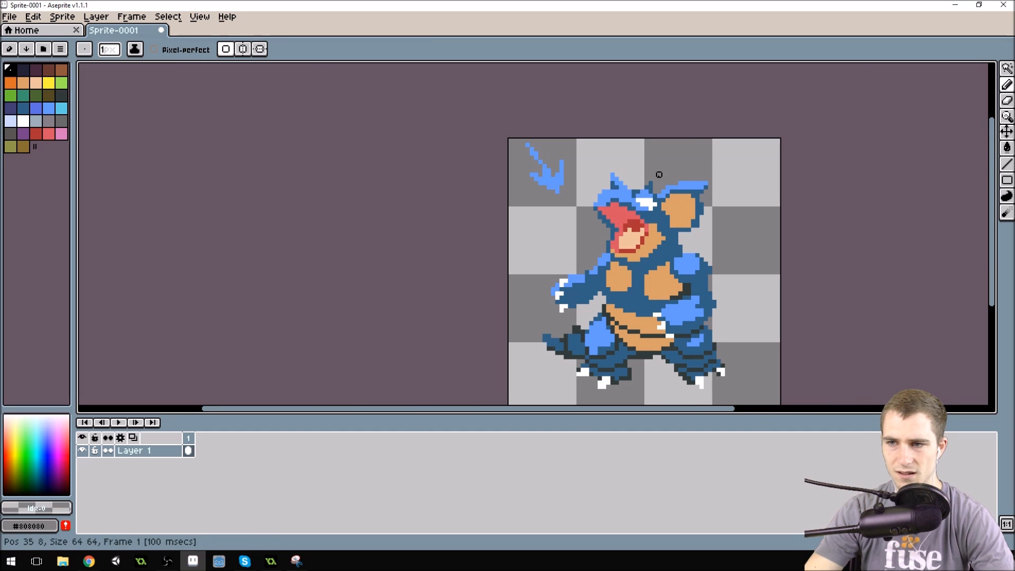
pyautogui.scroll(2, 646, 187)
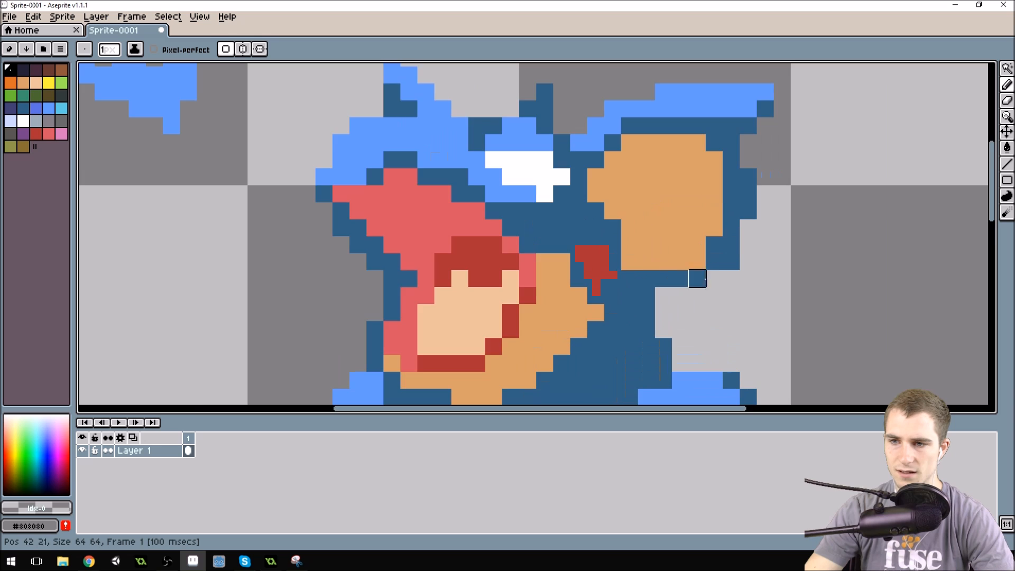
pyautogui.scroll(-2, 660, 310)
pyautogui.moveTo(684, 325); pyautogui.dragTo(462, 227)
pyautogui.scroll(1, 495, 187)
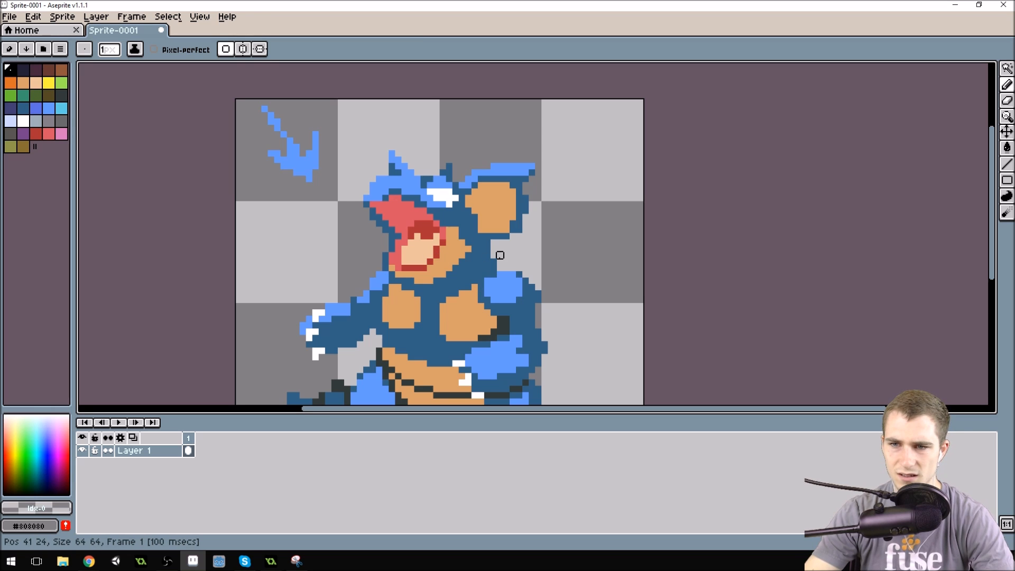
# Step: Sample the light blue and extend the highlight over the top of the rear shoulder
pyautogui.keyDown('alt'); pyautogui.click(528, 294); pyautogui.keyUp('alt')
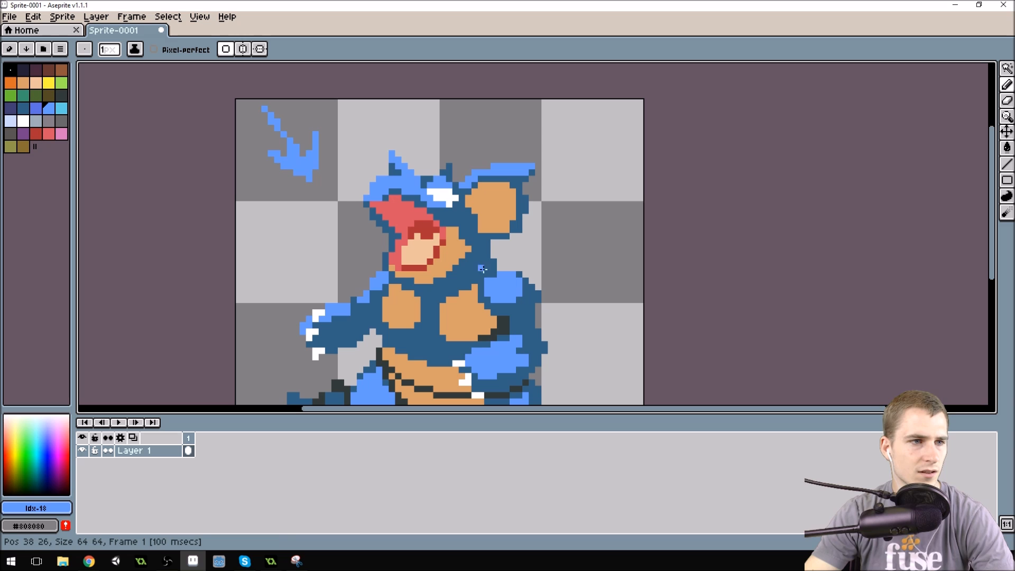
pyautogui.moveTo(513, 271); pyautogui.dragTo(498, 270)
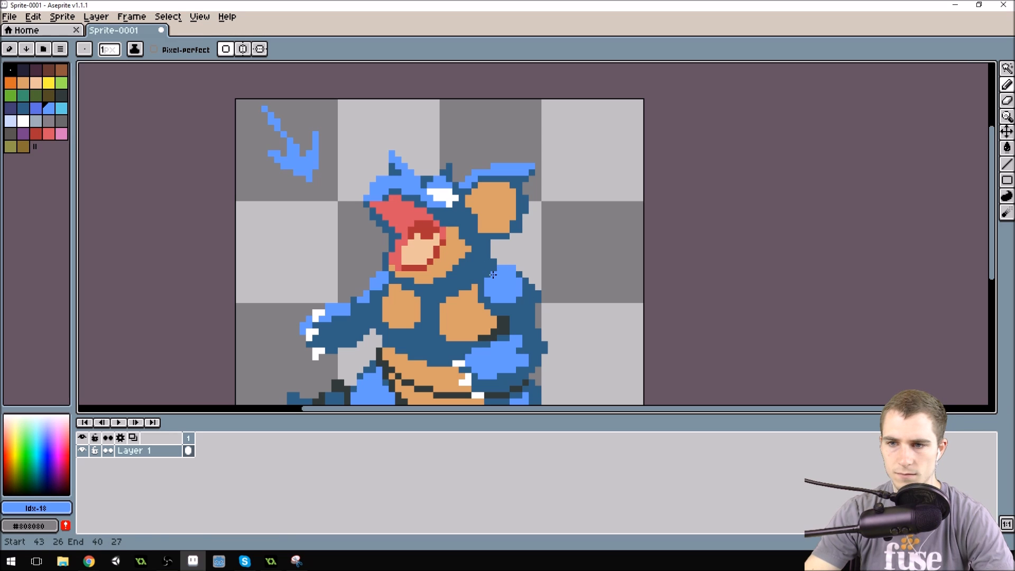
pyautogui.click(517, 237)
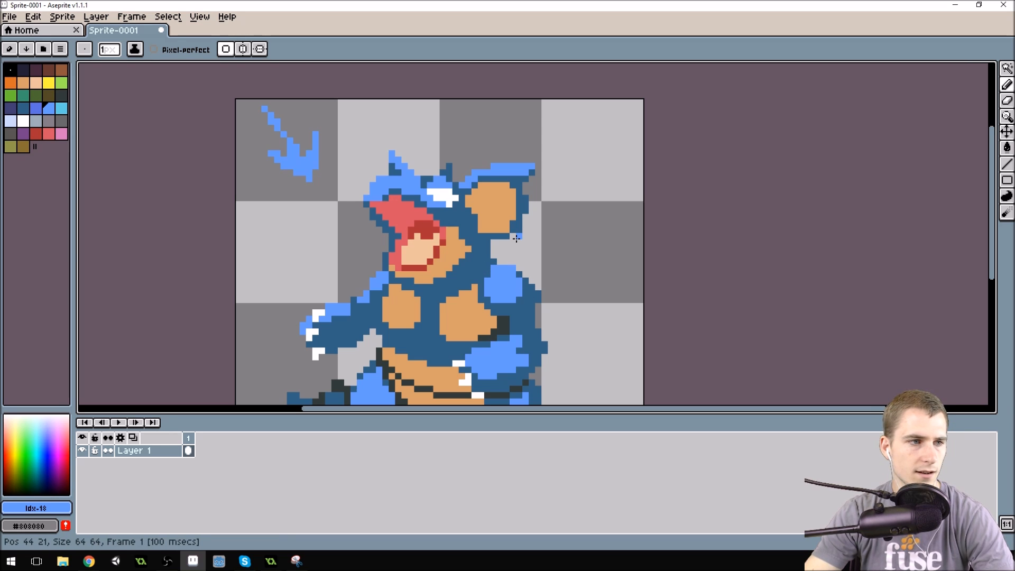
# Step: Paint a light blue strip down the middle of the chest between the two tan patches
pyautogui.moveTo(442, 350); pyautogui.dragTo(474, 316)
pyautogui.scroll(1, 434, 280)
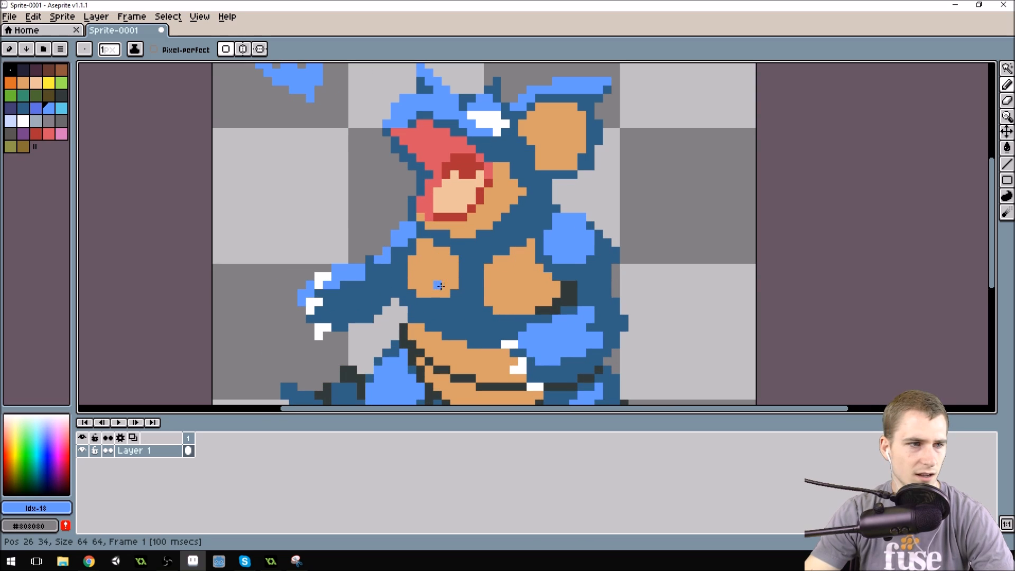
pyautogui.click(466, 264)
pyautogui.moveTo(466, 265); pyautogui.dragTo(478, 275)
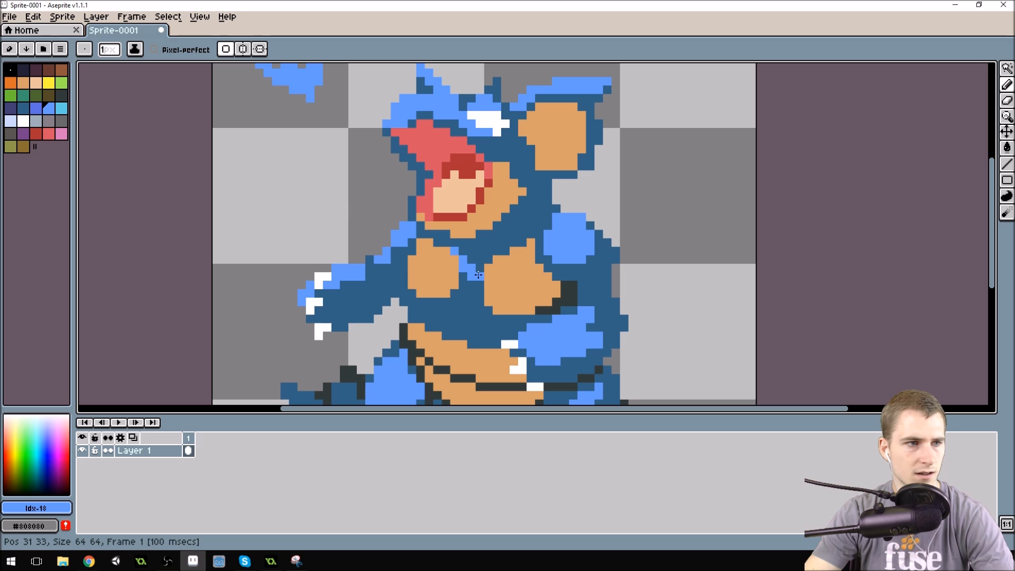
pyautogui.click(480, 286)
# Step: Outline the lower torso in light blue above the belly and beneath the outstretched arm, clearing the stray armpit pixels to transparent
pyautogui.click(497, 327)
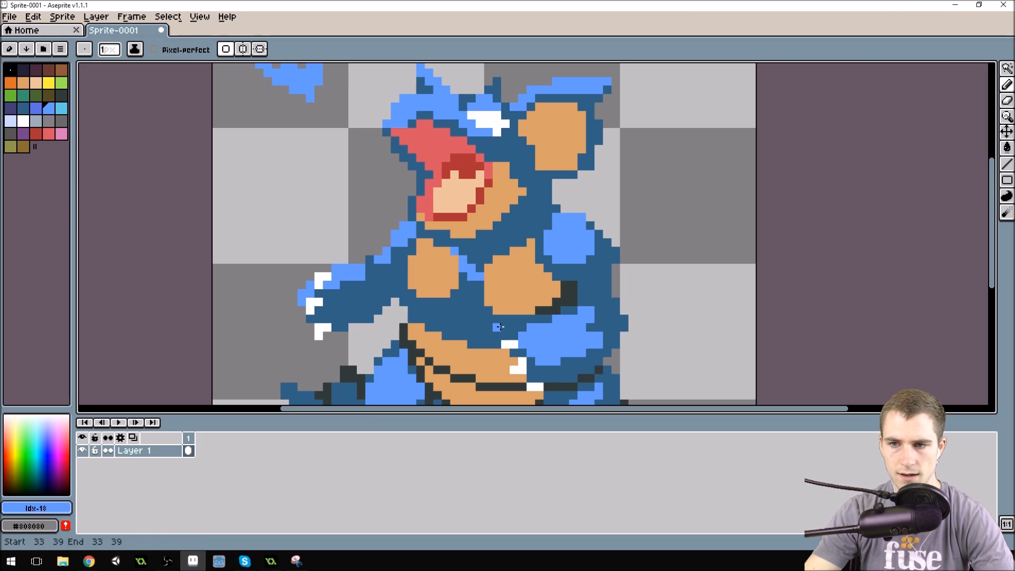
pyautogui.moveTo(505, 327); pyautogui.dragTo(477, 326)
pyautogui.keyDown('alt'); pyautogui.click(489, 315); pyautogui.keyUp('alt')
pyautogui.keyDown('alt'); pyautogui.click(491, 328); pyautogui.keyUp('alt')
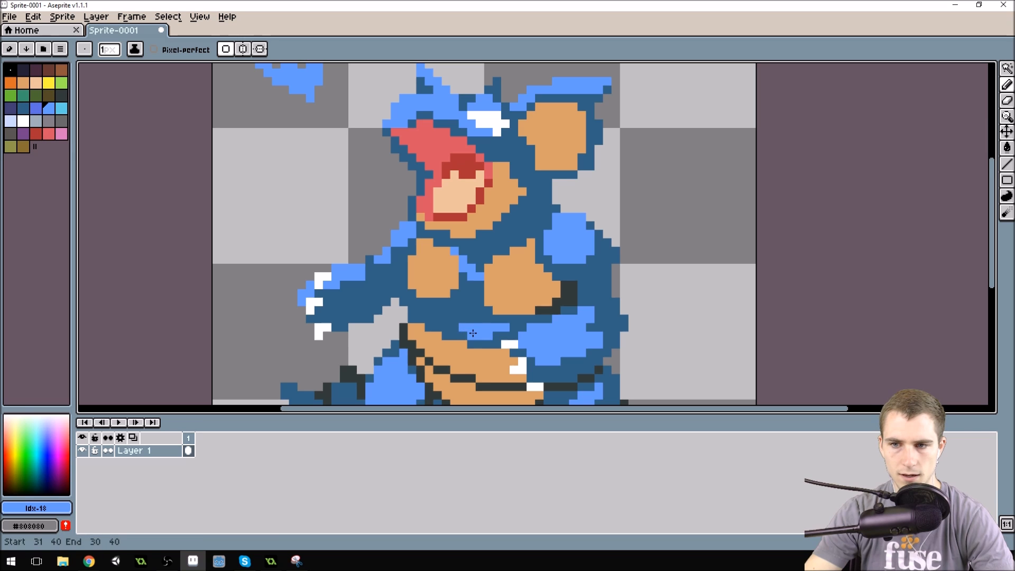
pyautogui.moveTo(454, 334); pyautogui.dragTo(454, 334)
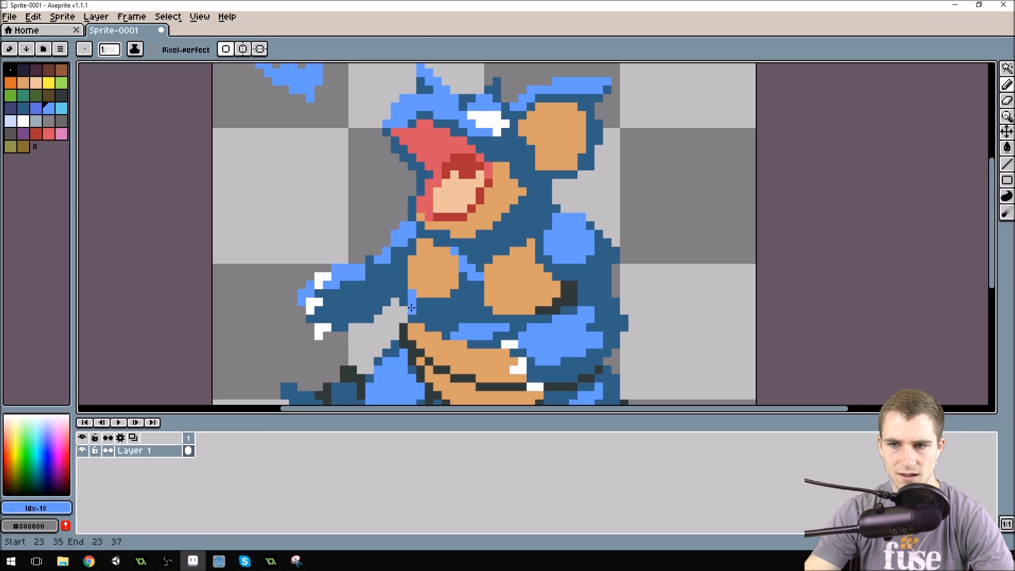
pyautogui.keyDown('alt'); pyautogui.click(404, 302); pyautogui.keyUp('alt')
pyautogui.moveTo(403, 293); pyautogui.dragTo(404, 294)
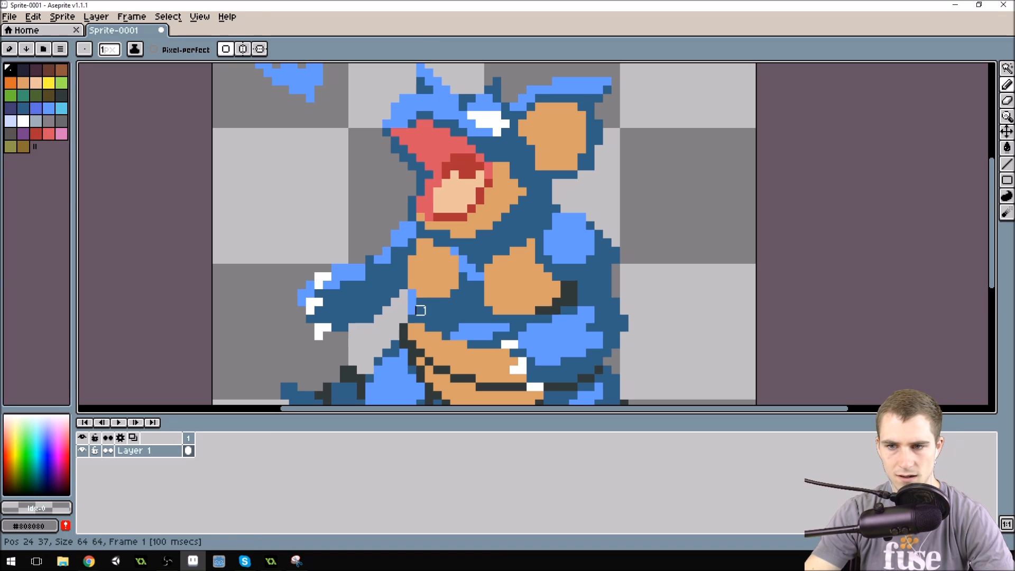
# Step: Try to flood-fill the torso below the chest patches with light blue
pyautogui.keyDown('alt'); pyautogui.click(411, 304); pyautogui.keyUp('alt')
pyautogui.press('g')
pyautogui.click(429, 310)
pyautogui.press('b')
# Step: Fill the torso between the chest patches and belly with light blue, keeping a dark blue edge above the bent forearm
pyautogui.keyDown('alt'); pyautogui.click(481, 238); pyautogui.keyUp('alt')
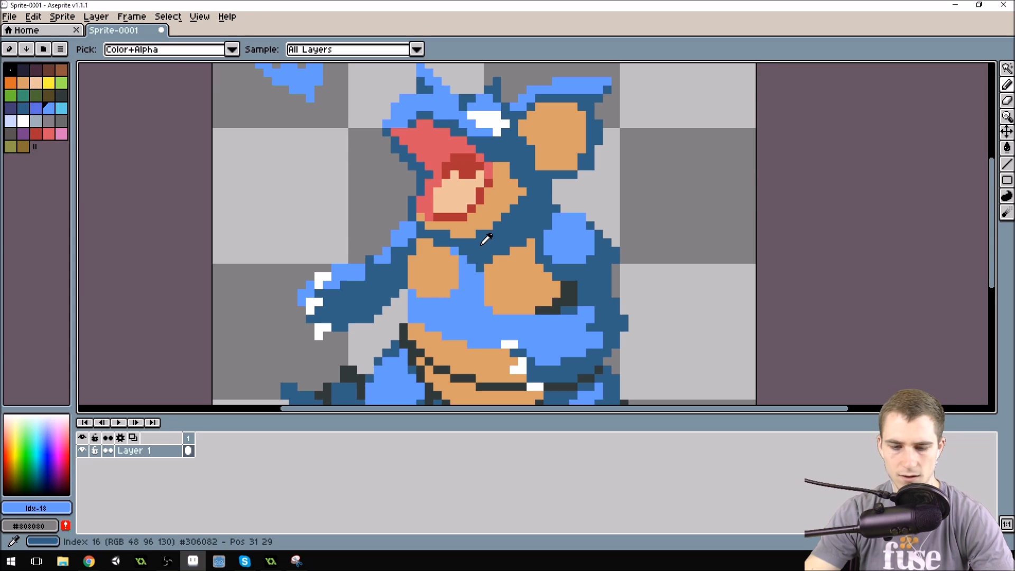
pyautogui.press('g')
pyautogui.click(505, 317)
pyautogui.press('b')
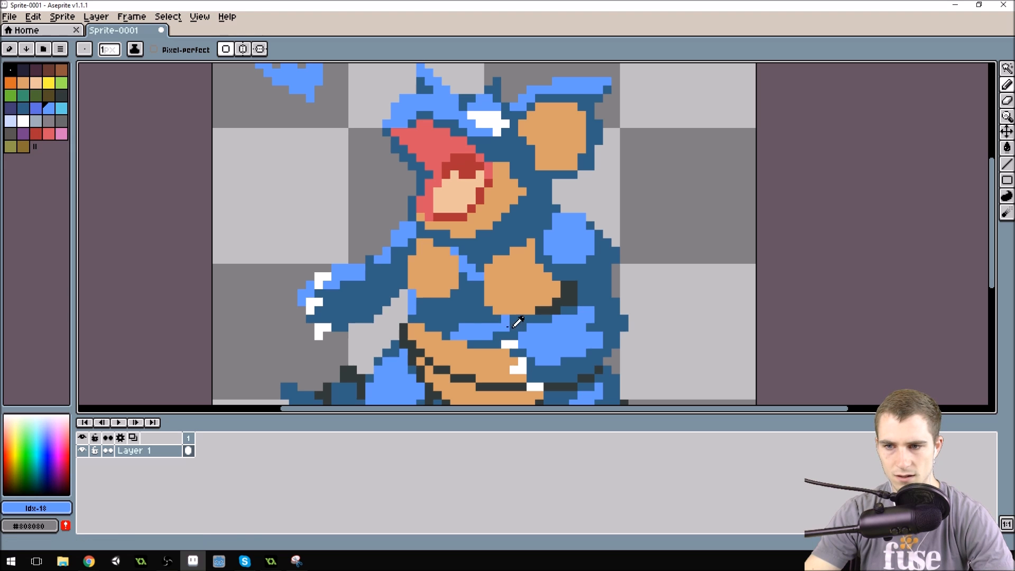
pyautogui.scroll(-9, 460, 310)
pyautogui.scroll(5, 495, 222)
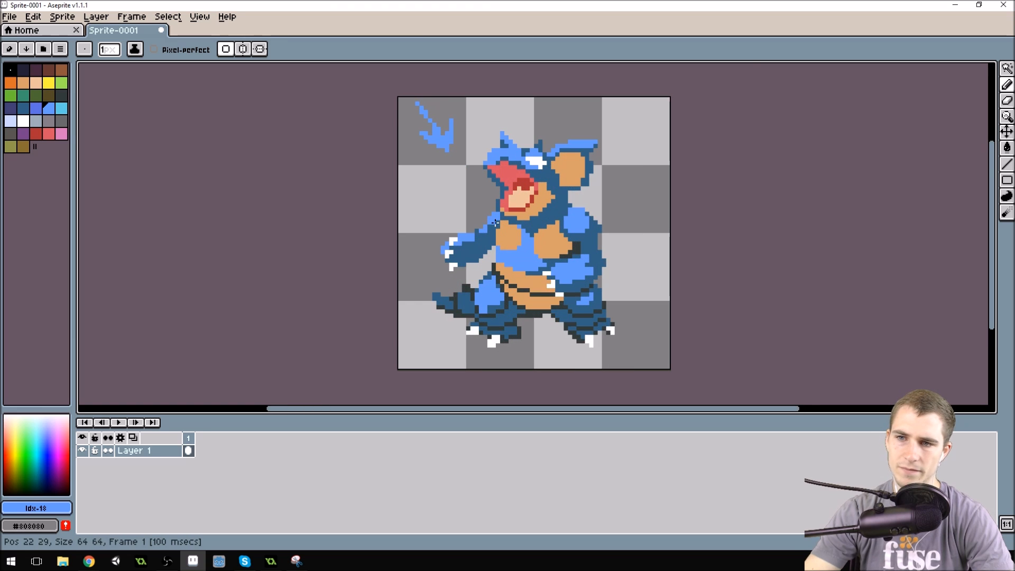
# Step: Reshape the smaller tan chest patch beside the outstretched arm, trimming its upper edge with light blue and rounding its bottom with tan
pyautogui.scroll(1, 495, 223)
pyautogui.scroll(1, 499, 226)
pyautogui.press('i')
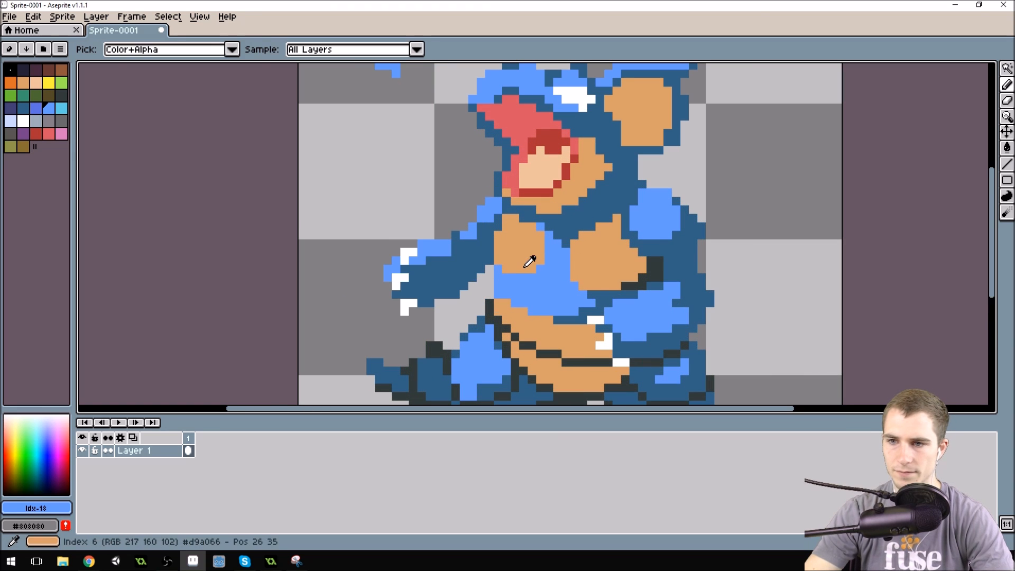
pyautogui.keyDown('alt'); pyautogui.click(523, 265); pyautogui.keyUp('alt')
pyautogui.moveTo(515, 277)
pyautogui.mouseDown()
pyautogui.moveTo(543, 256)
pyautogui.moveTo(540, 230)
pyautogui.moveTo(545, 244)
pyautogui.moveTo(536, 270)
pyautogui.mouseUp()
pyautogui.keyDown('alt'); pyautogui.click(548, 264); pyautogui.keyUp('alt')
pyautogui.click(531, 227)
pyautogui.keyDown('alt'); pyautogui.click(522, 260); pyautogui.keyUp('alt')
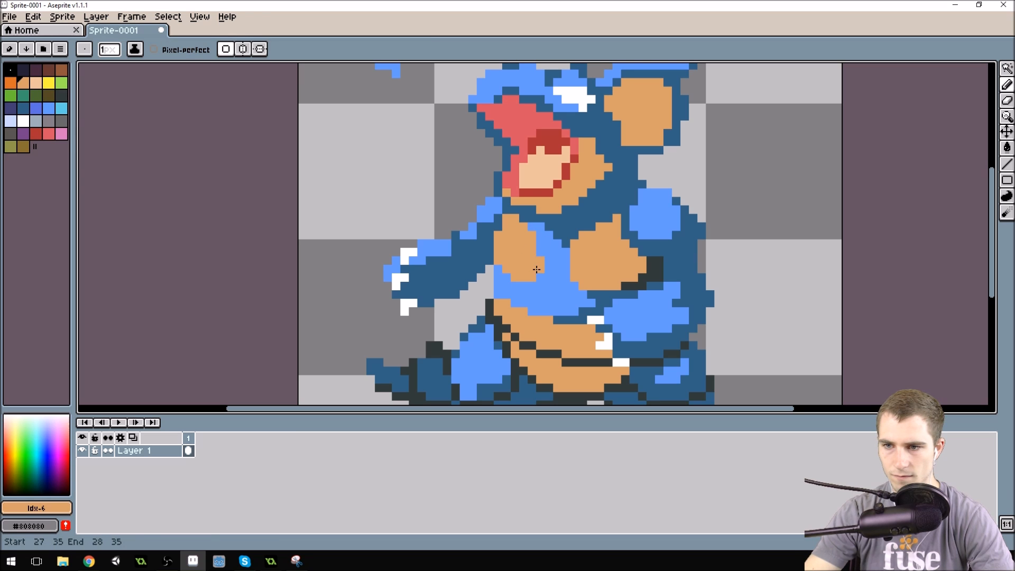
pyautogui.press('alt')
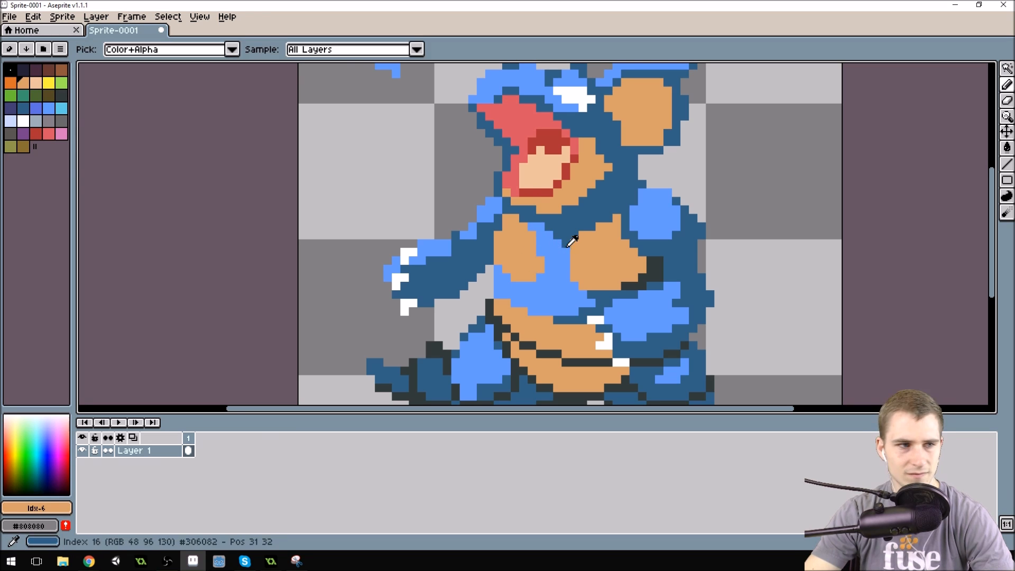
# Step: Trim the inner upper edge of the larger tan chest patch with dark blue
pyautogui.keyDown('alt'); pyautogui.click(571, 242); pyautogui.keyUp('alt')
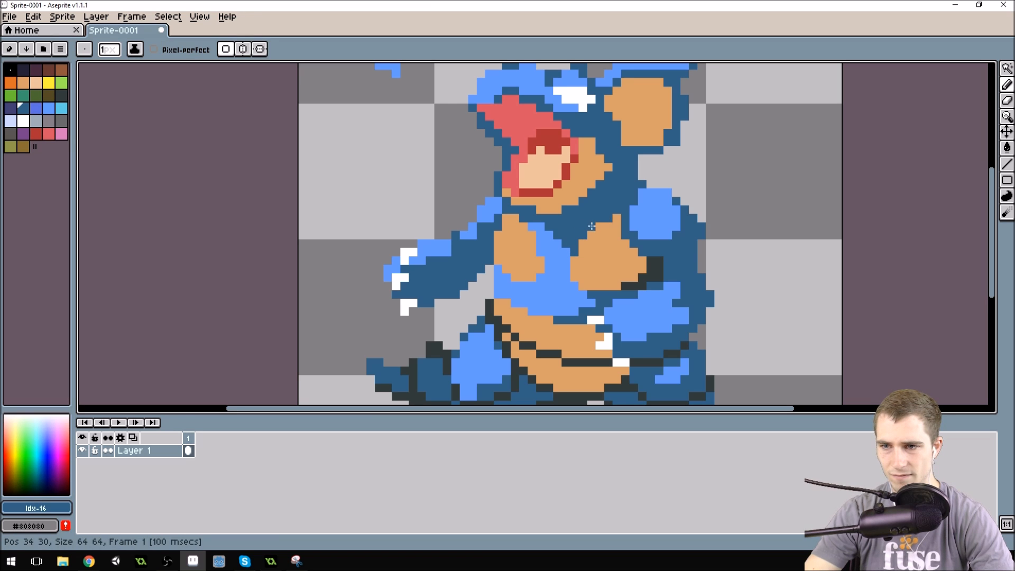
pyautogui.press('alt')
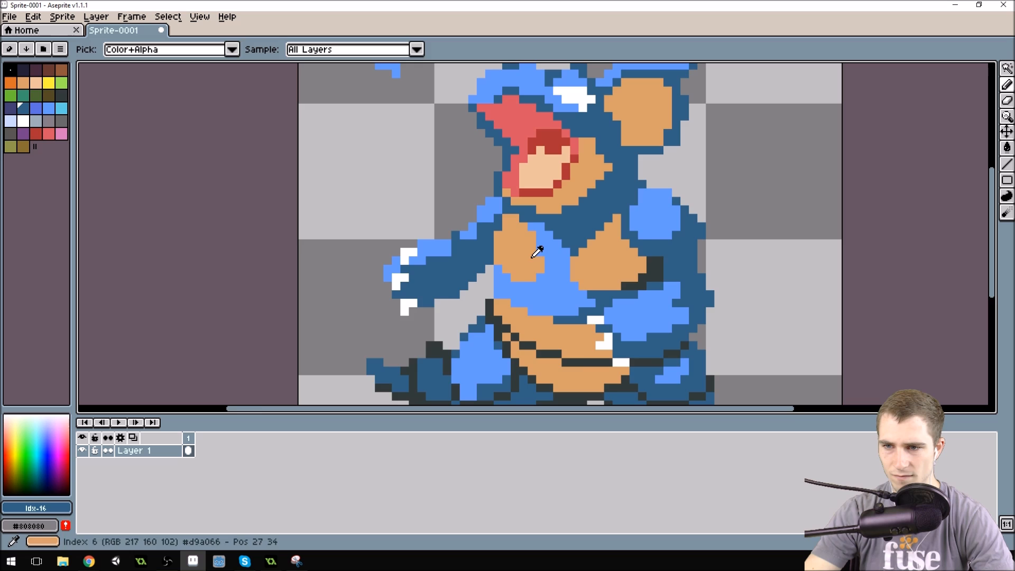
pyautogui.scroll(-1, 579, 243)
pyautogui.scroll(1, 579, 243)
pyautogui.keyDown('alt'); pyautogui.click(574, 252); pyautogui.keyUp('alt')
pyautogui.scroll(-3, 578, 248)
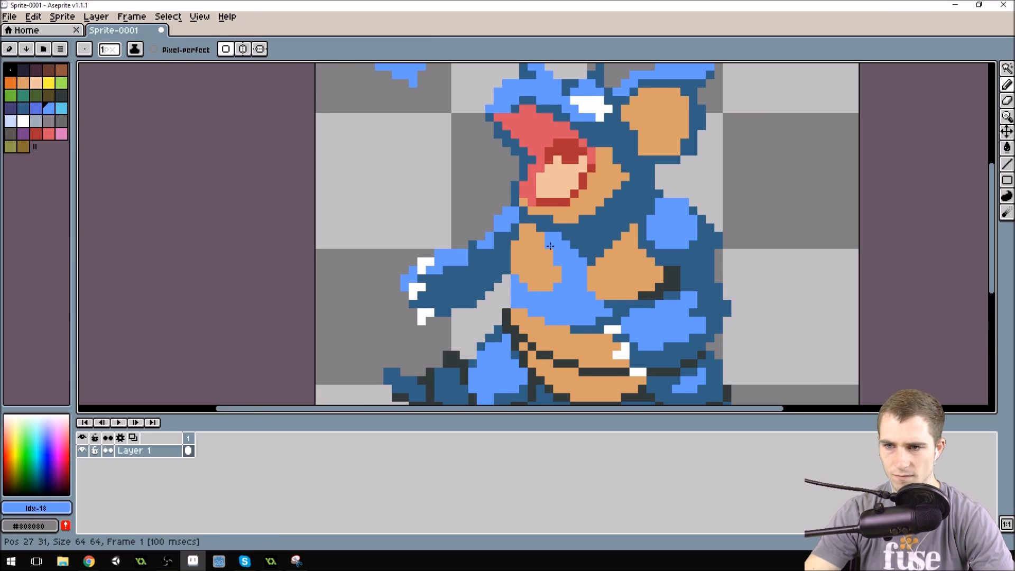
pyautogui.scroll(2, 585, 156)
pyautogui.scroll(-2, 586, 156)
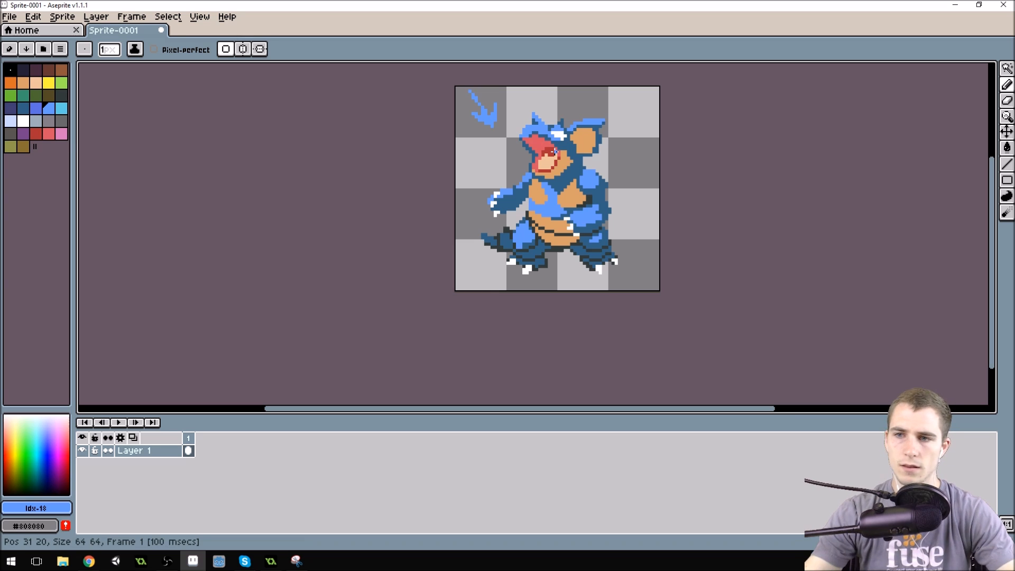
pyautogui.scroll(3, 554, 158)
pyautogui.press('alt')
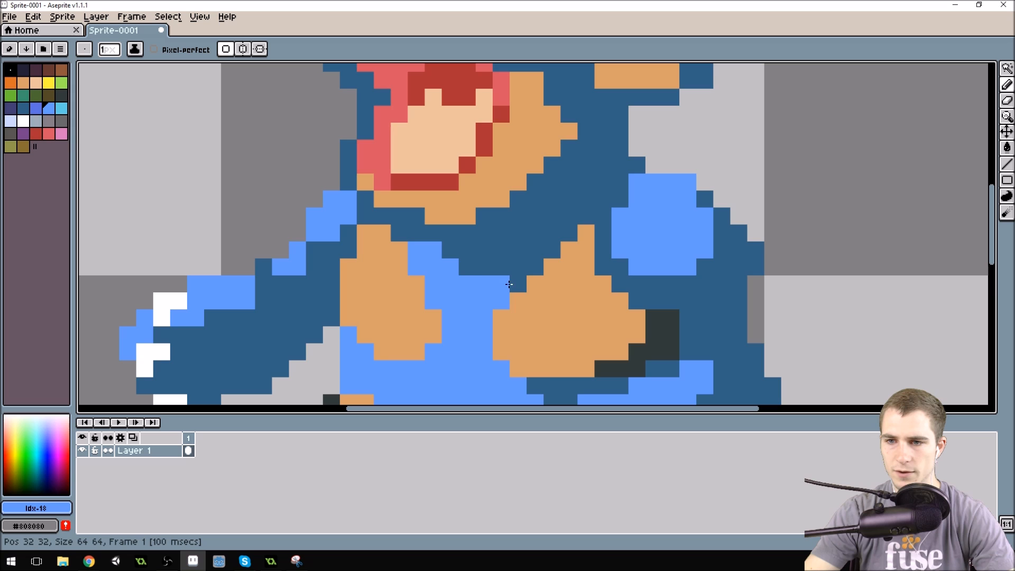
pyautogui.scroll(-3, 467, 273)
pyautogui.scroll(2, 467, 273)
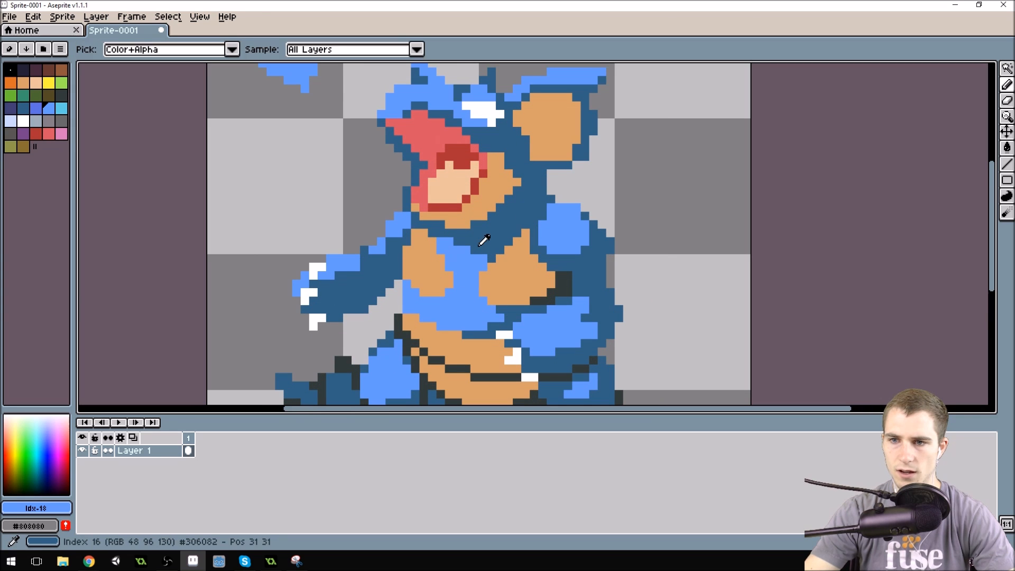
# Step: Touch up the neckline between the chest patches with dark blue and the smaller patch's inner upper corner with tan
pyautogui.keyDown('alt'); pyautogui.click(442, 241); pyautogui.keyUp('alt')
pyautogui.click(442, 241)
pyautogui.click(449, 241)
pyautogui.click(464, 247)
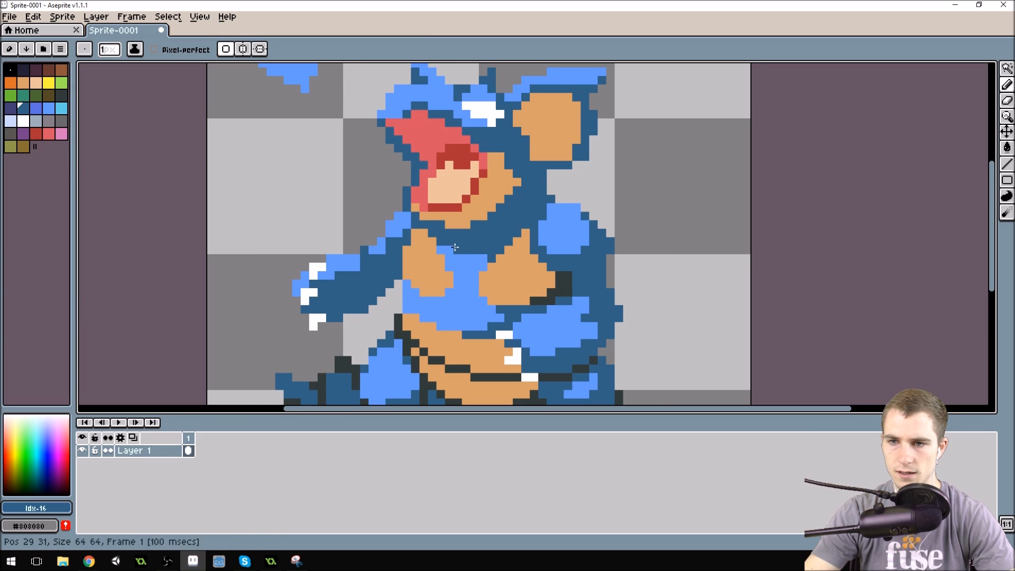
pyautogui.keyDown('alt'); pyautogui.click(433, 243); pyautogui.keyUp('alt')
pyautogui.scroll(-3, 433, 242)
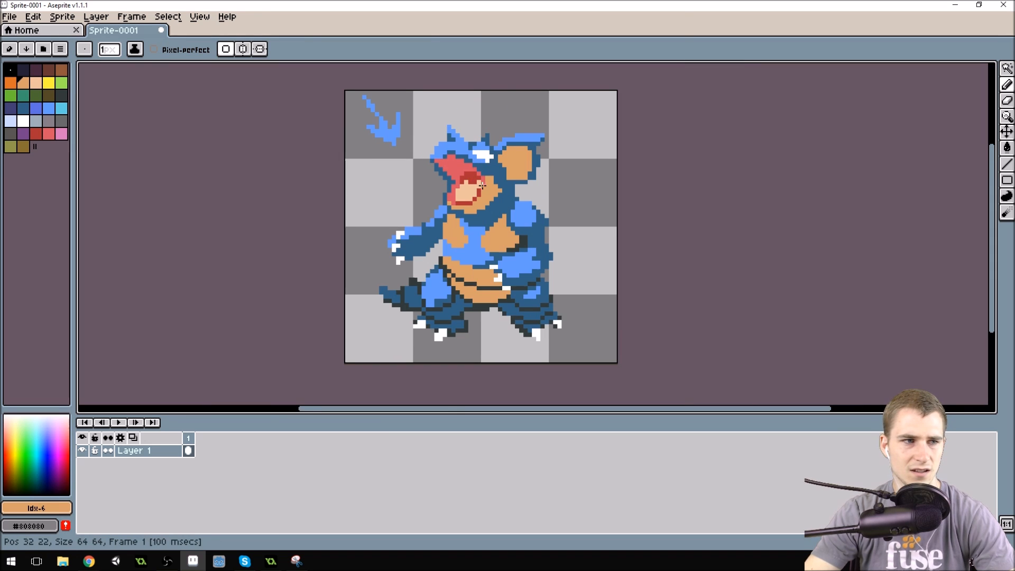
pyautogui.scroll(2, 480, 185)
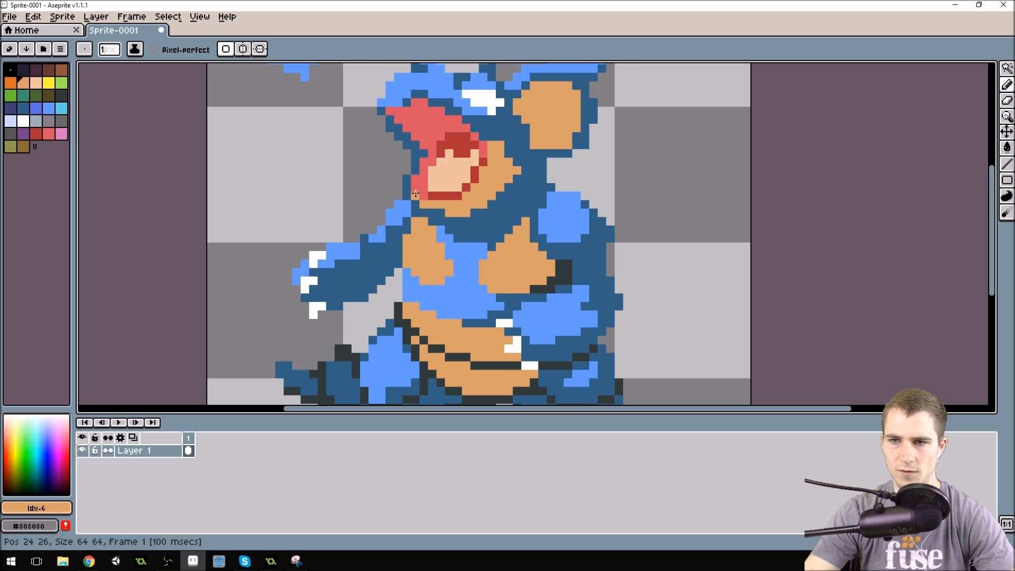
pyautogui.scroll(-1, 498, 234)
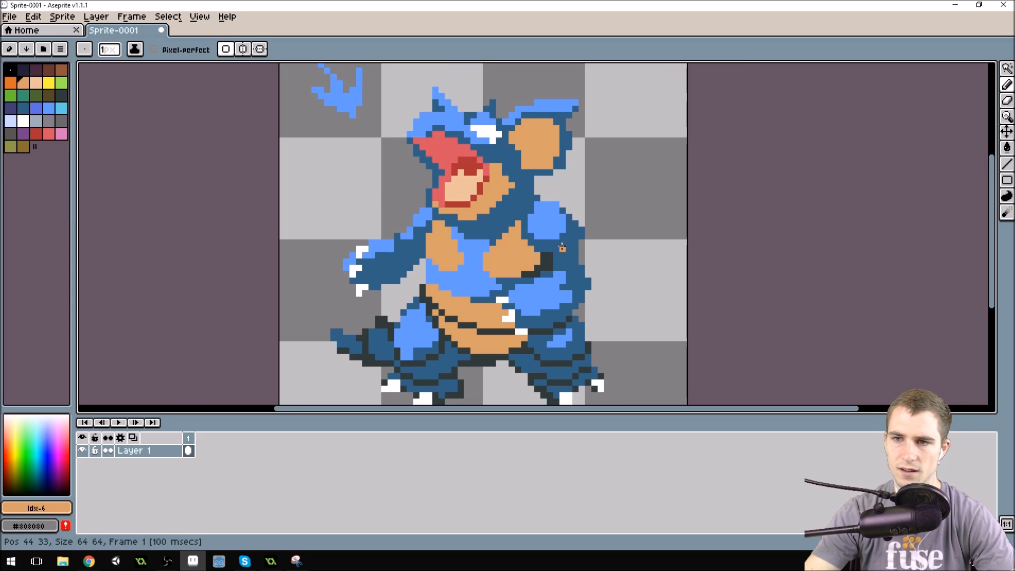
pyautogui.scroll(1, 503, 178)
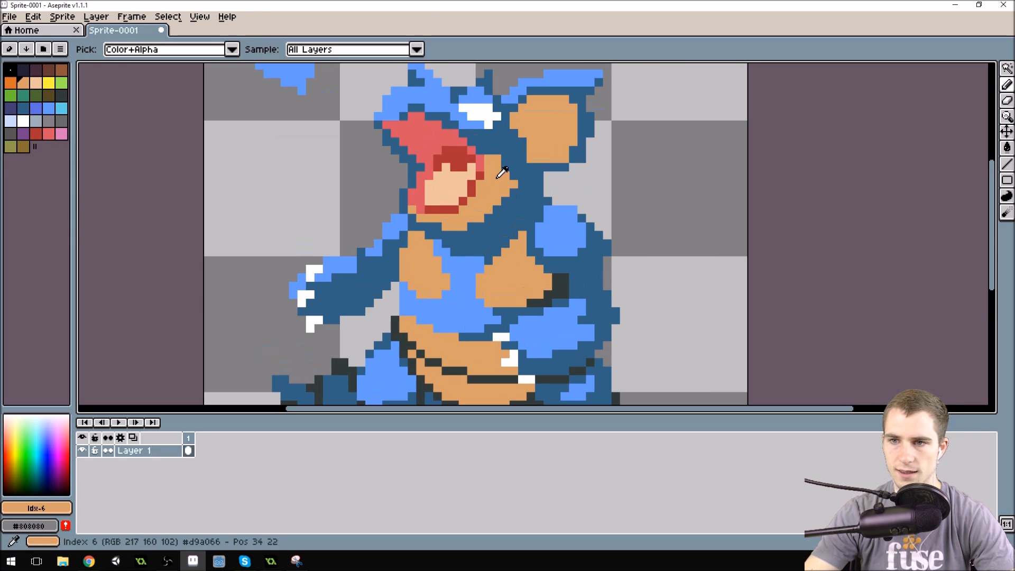
pyautogui.scroll(-2, 518, 152)
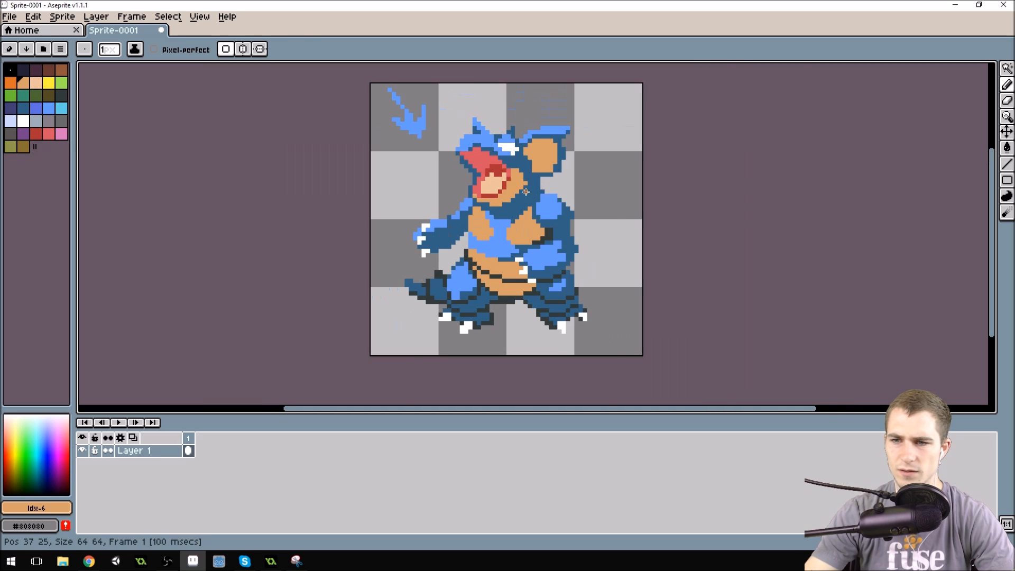
# Step: Outline the outstretched forearm in the belly line's dark gray, around the elbow and along its underside to the claws
pyautogui.scroll(2, 488, 280)
pyautogui.keyDown('alt'); pyautogui.click(473, 275); pyautogui.keyUp('alt')
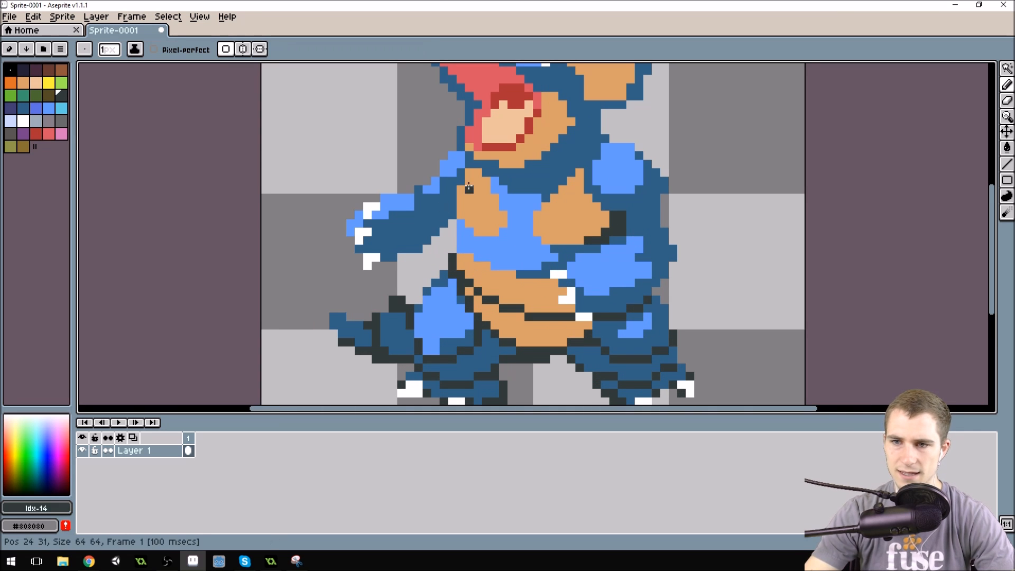
pyautogui.scroll(3, 469, 188)
pyautogui.scroll(-3, 469, 190)
pyautogui.scroll(1, 366, 211)
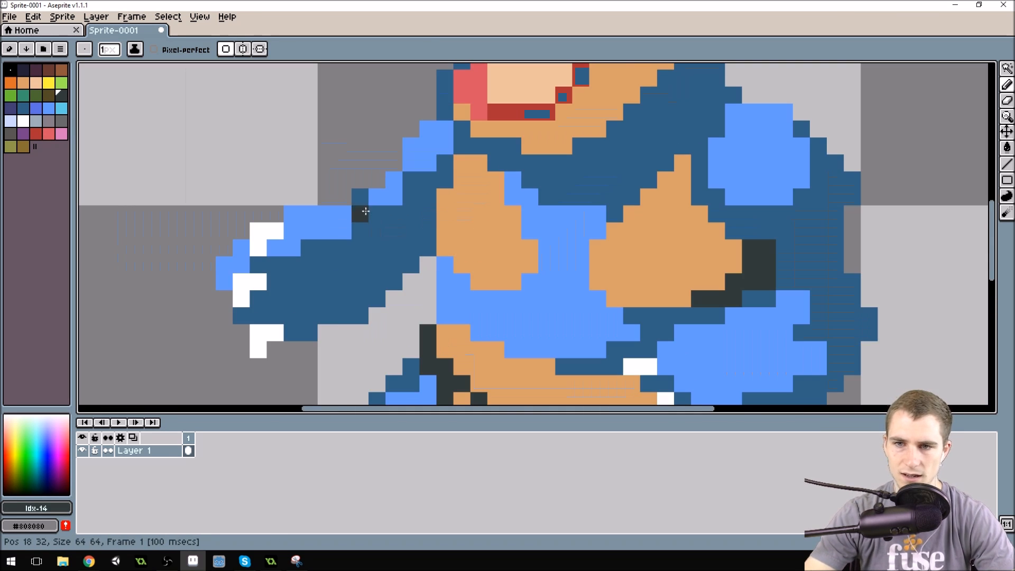
pyautogui.click(393, 230)
pyautogui.click(411, 248)
pyautogui.click(408, 262)
pyautogui.click(394, 281)
pyautogui.click(377, 299)
pyautogui.click(360, 315)
pyautogui.moveTo(343, 316); pyautogui.dragTo(292, 332)
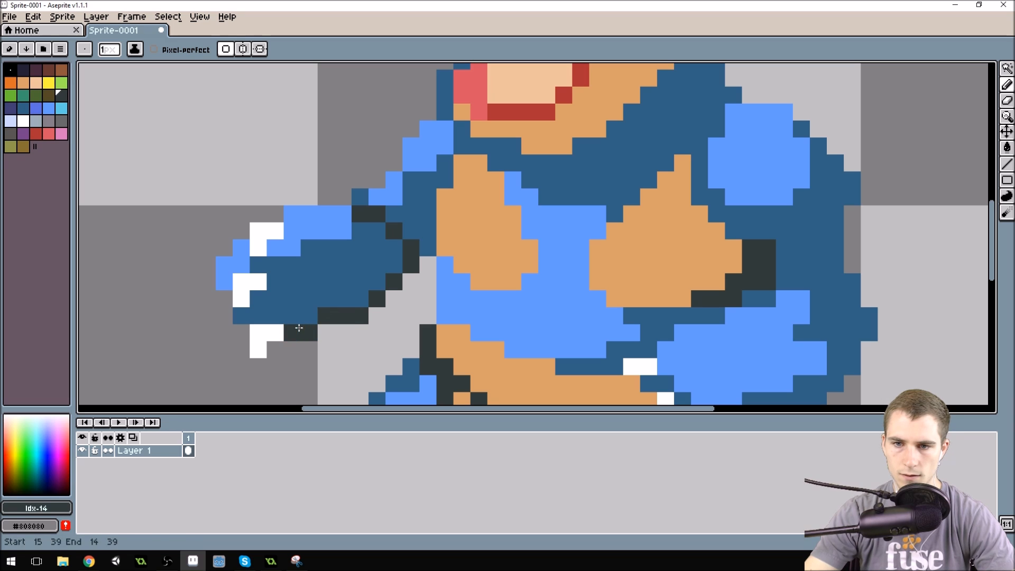
# Step: Extend the dark gray outline from the elbow up the smaller chest patch's outer edge and beneath the light blue upper arm
pyautogui.click(420, 244)
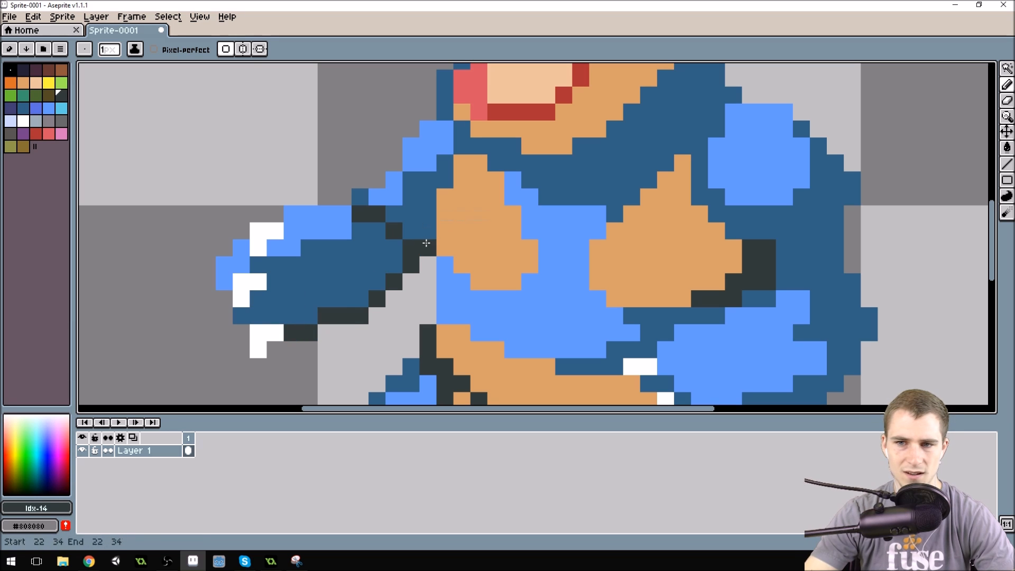
pyautogui.click(428, 231)
pyautogui.click(416, 181)
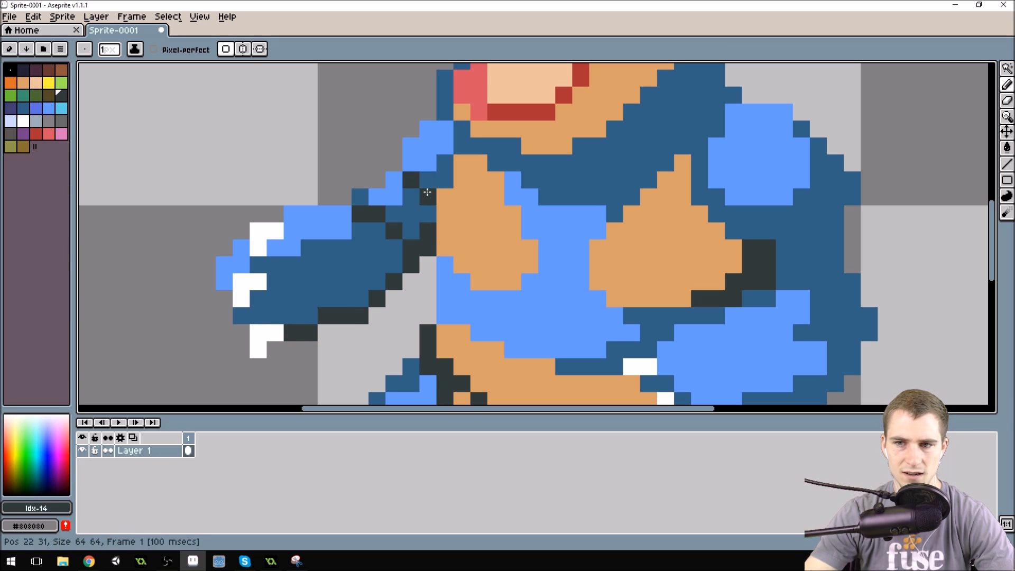
pyautogui.click(427, 193)
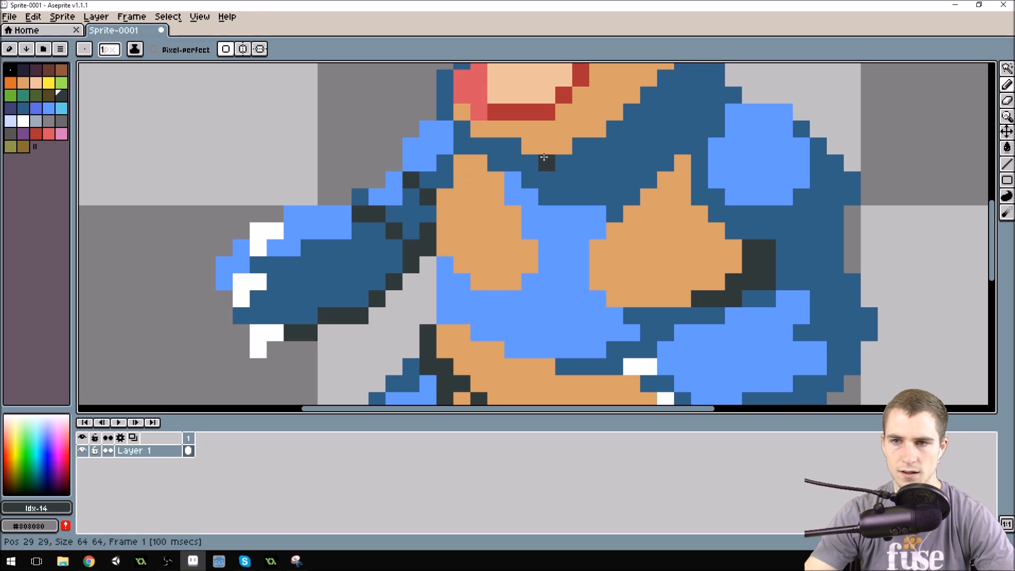
pyautogui.scroll(-4, 550, 139)
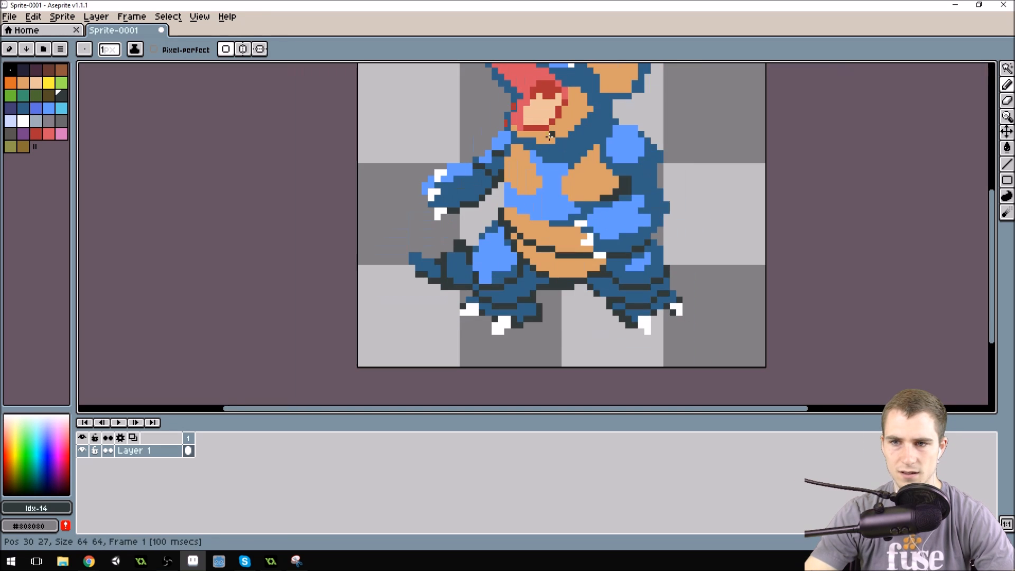
pyautogui.scroll(3, 583, 100)
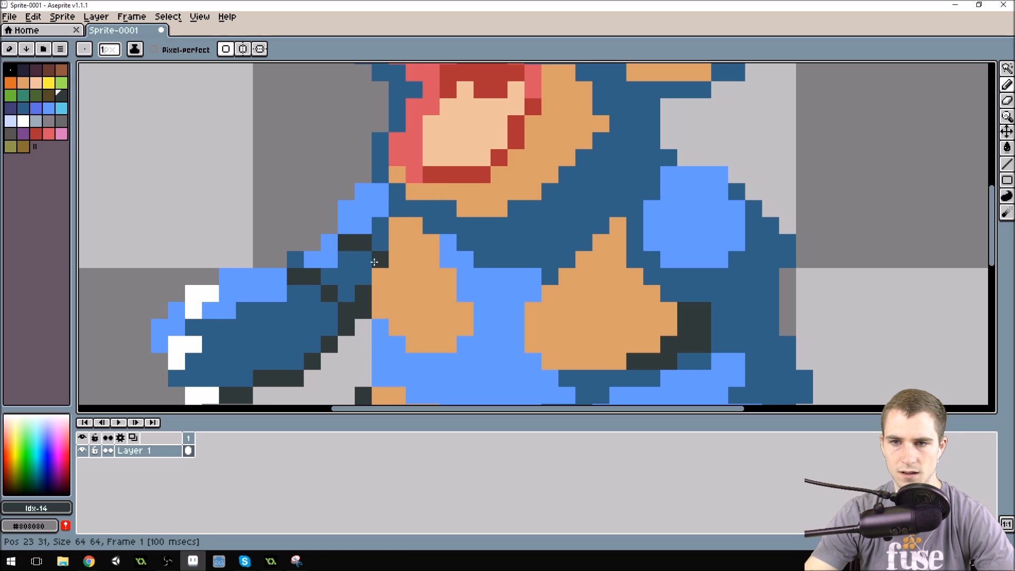
pyautogui.moveTo(369, 264); pyautogui.dragTo(367, 274)
pyautogui.click(386, 246)
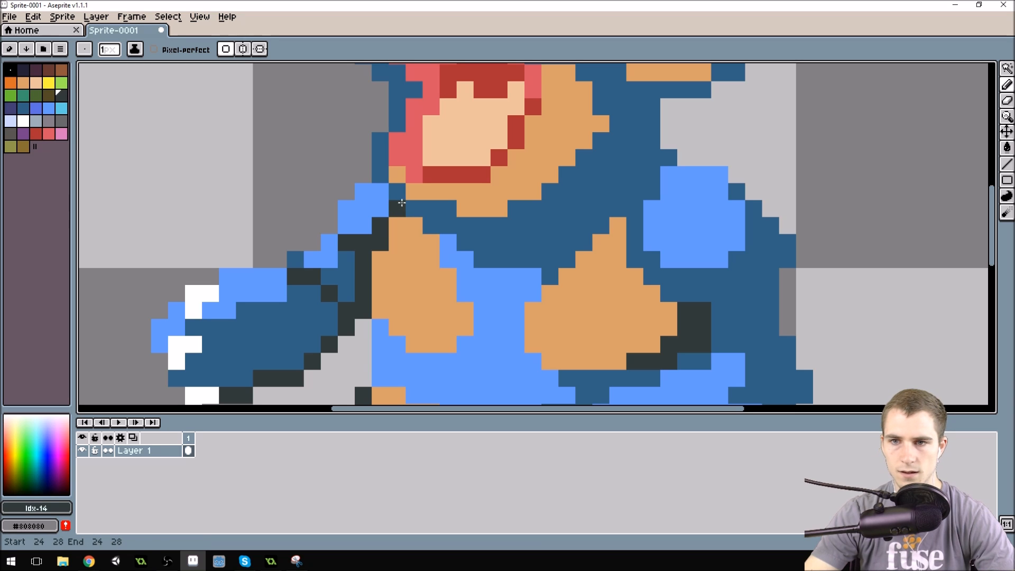
# Step: Try to outline the upper edge of the smaller chest patch in dark gray
pyautogui.hotkey('ctrl', 'z')
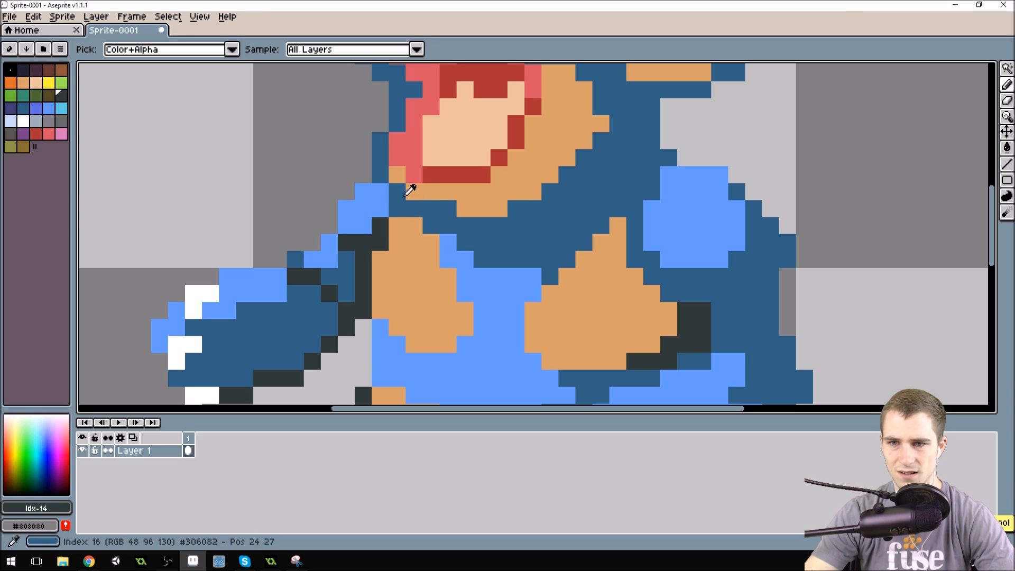
pyautogui.click(402, 211)
pyautogui.moveTo(419, 223); pyautogui.dragTo(438, 227)
pyautogui.click(447, 226)
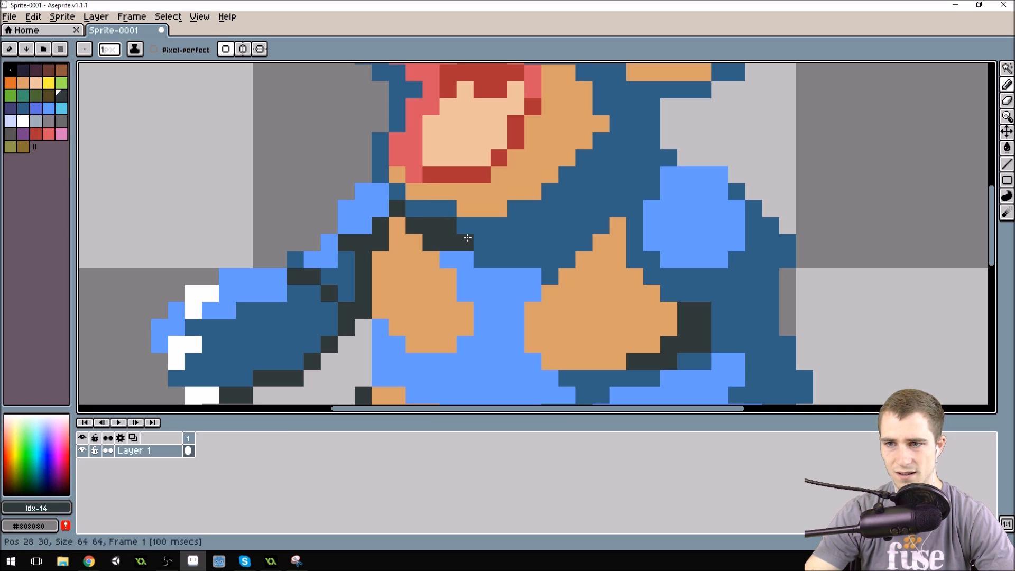
pyautogui.press('alt')
pyautogui.hotkey('ctrl', 'z')
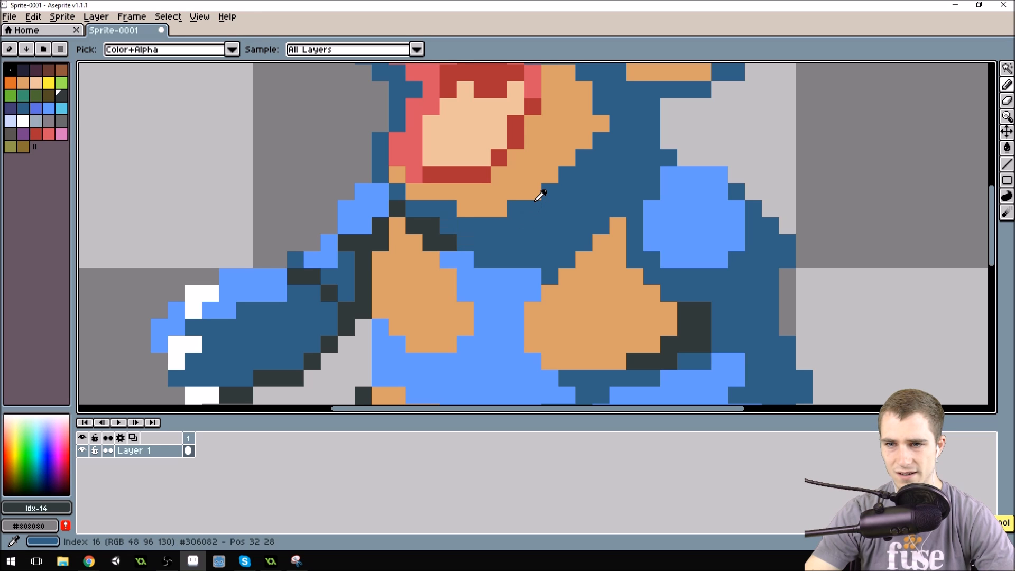
pyautogui.hotkey('ctrl', 'z')
pyautogui.hotkey('ctrl', 'z')
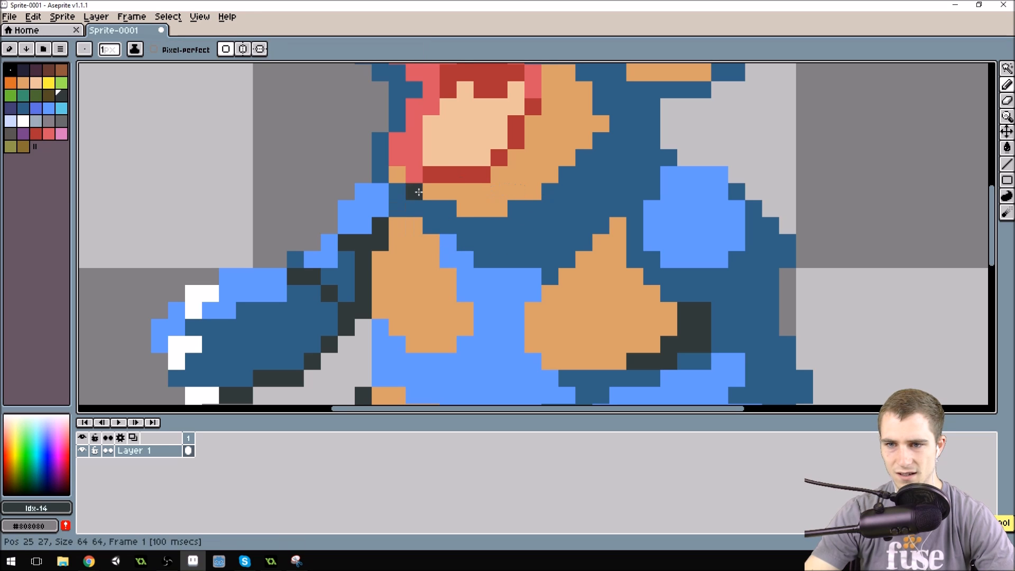
# Step: Outline the tan jaw in dark gray along its underside, around the cheek and down the mouth's inner edge
pyautogui.moveTo(415, 206)
pyautogui.mouseDown()
pyautogui.moveTo(494, 224)
pyautogui.moveTo(538, 202)
pyautogui.moveTo(604, 141)
pyautogui.mouseUp()
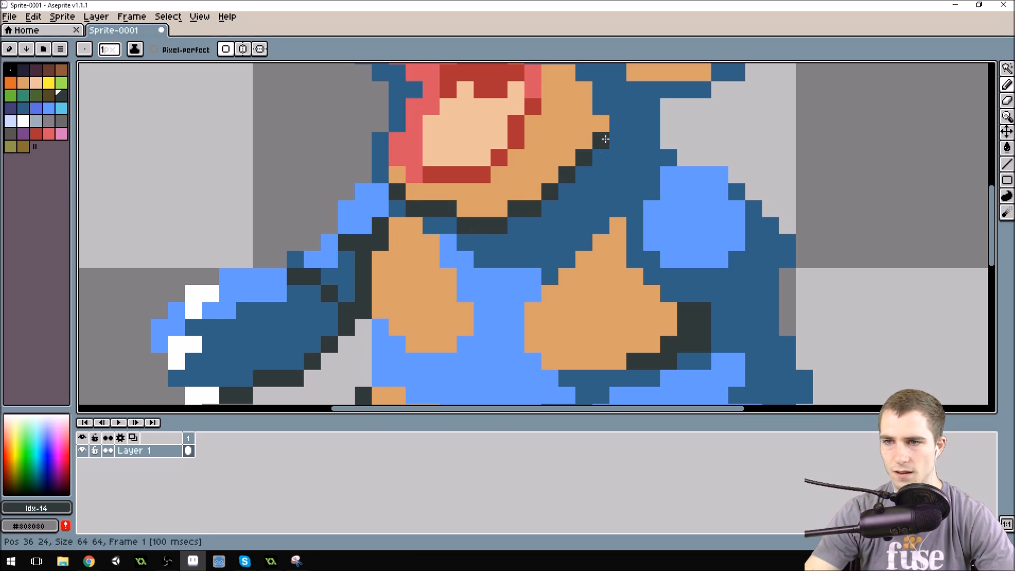
pyautogui.scroll(-3, 605, 141)
pyautogui.scroll(4, 608, 134)
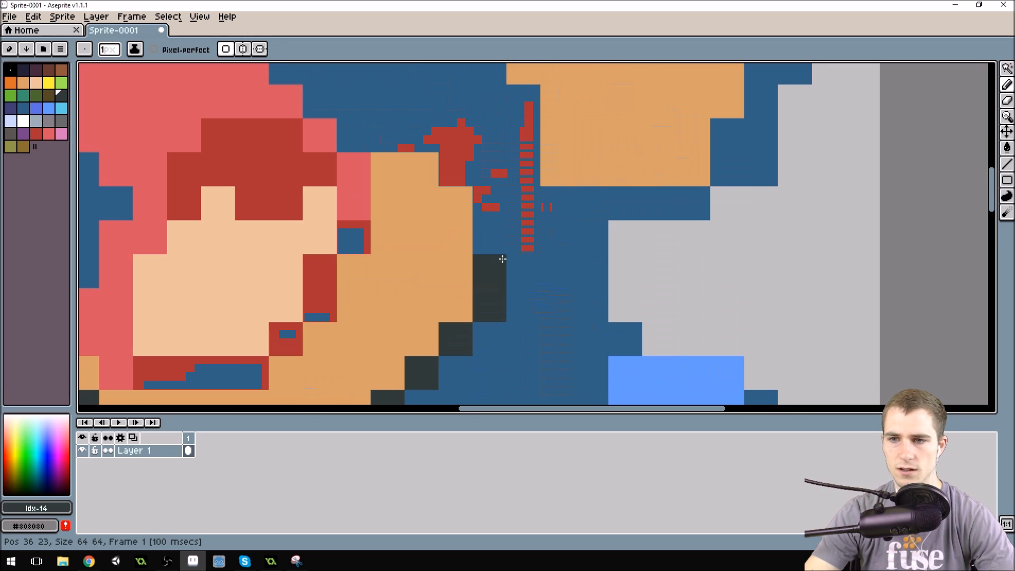
pyautogui.moveTo(515, 271)
pyautogui.mouseDown()
pyautogui.moveTo(490, 208)
pyautogui.moveTo(460, 166)
pyautogui.moveTo(429, 147)
pyautogui.moveTo(370, 140)
pyautogui.moveTo(355, 168)
pyautogui.moveTo(353, 237)
pyautogui.mouseUp()
pyautogui.moveTo(333, 272); pyautogui.dragTo(321, 304)
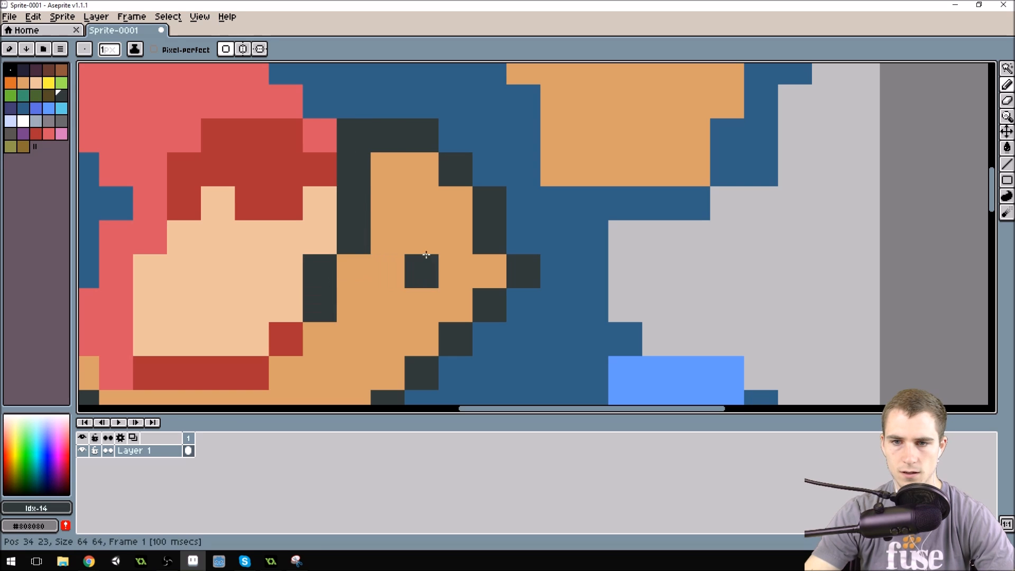
# Step: Replace the dark red line beneath the tongue with dark gray and outline the front edge of the lower jaw
pyautogui.scroll(-2, 476, 258)
pyautogui.moveTo(493, 262); pyautogui.dragTo(475, 260)
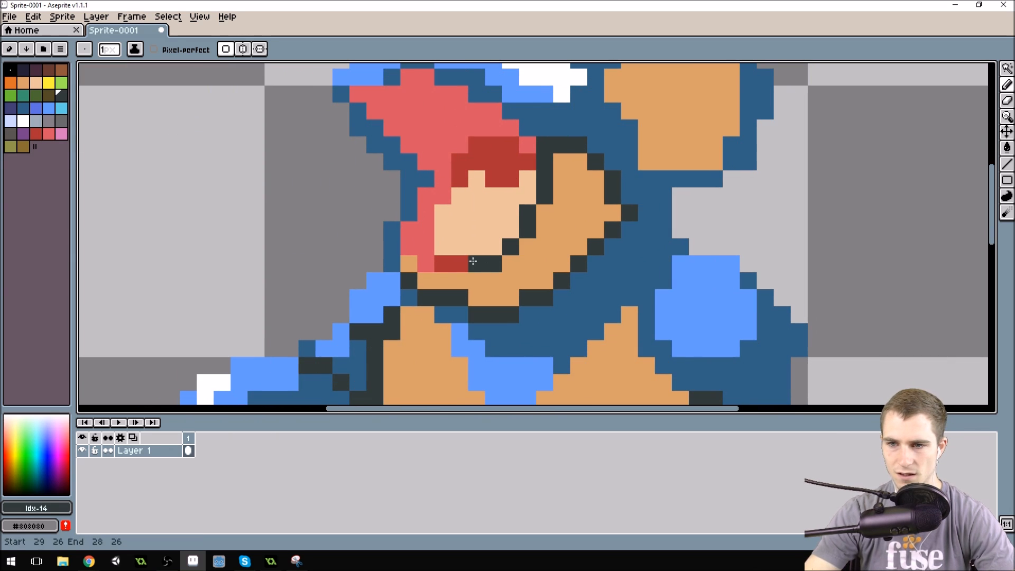
pyautogui.click(425, 264)
pyautogui.click(413, 249)
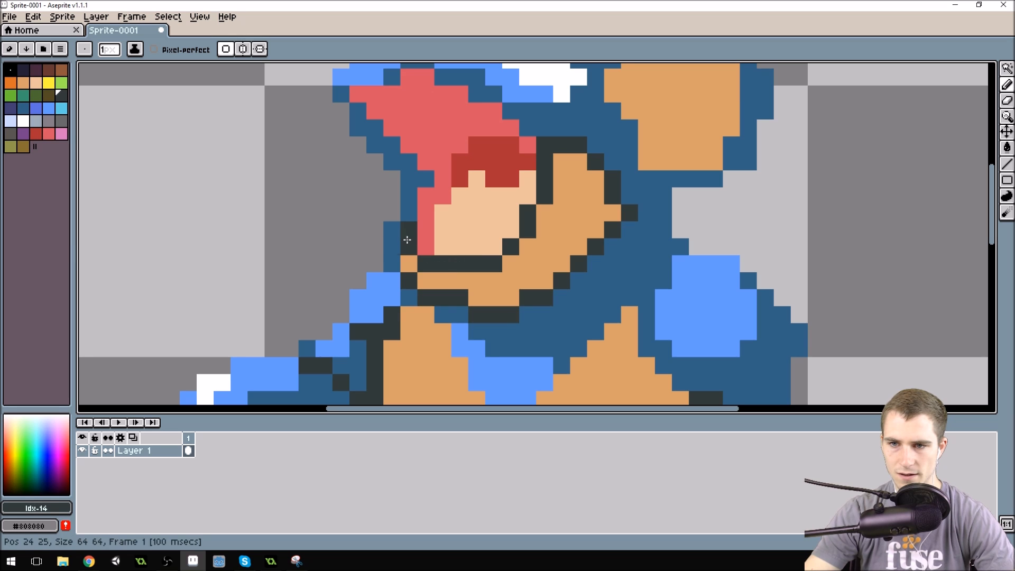
pyautogui.click(394, 252)
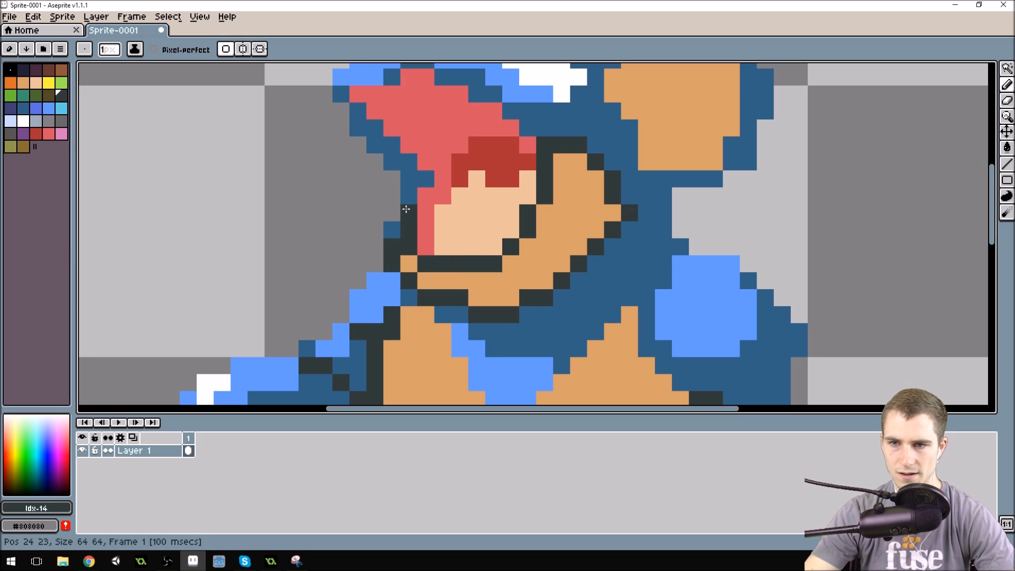
pyautogui.click(408, 195)
pyautogui.click(424, 190)
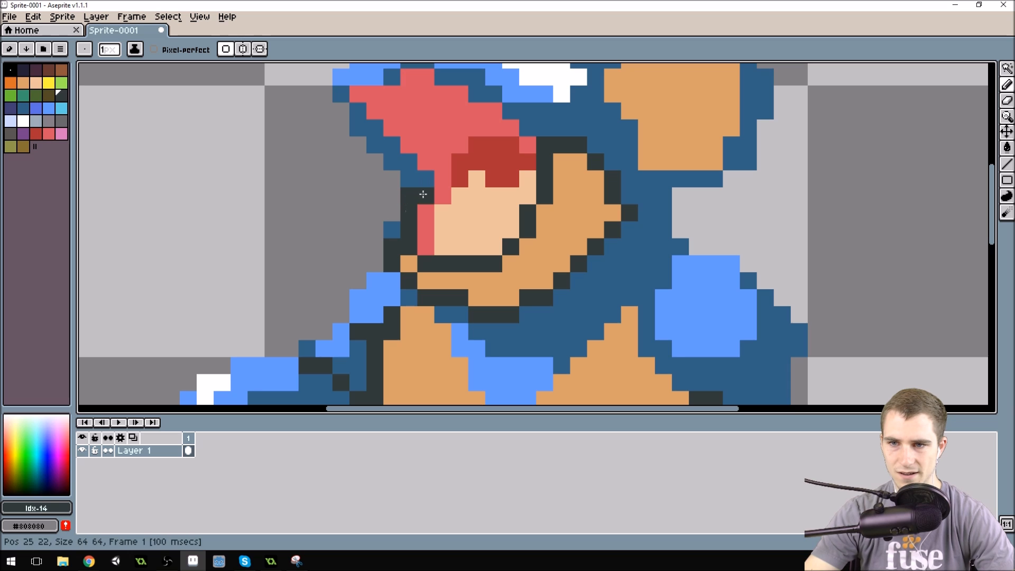
# Step: Clean up the outline at the mouth's front corner with transparent and dark gray pixels, undoing the outline strokes along the upper jaw
pyautogui.keyDown('alt'); pyautogui.click(391, 204); pyautogui.keyUp('alt')
pyautogui.click(408, 197)
pyautogui.keyDown('alt'); pyautogui.click(410, 208); pyautogui.keyUp('alt')
pyautogui.click(430, 200)
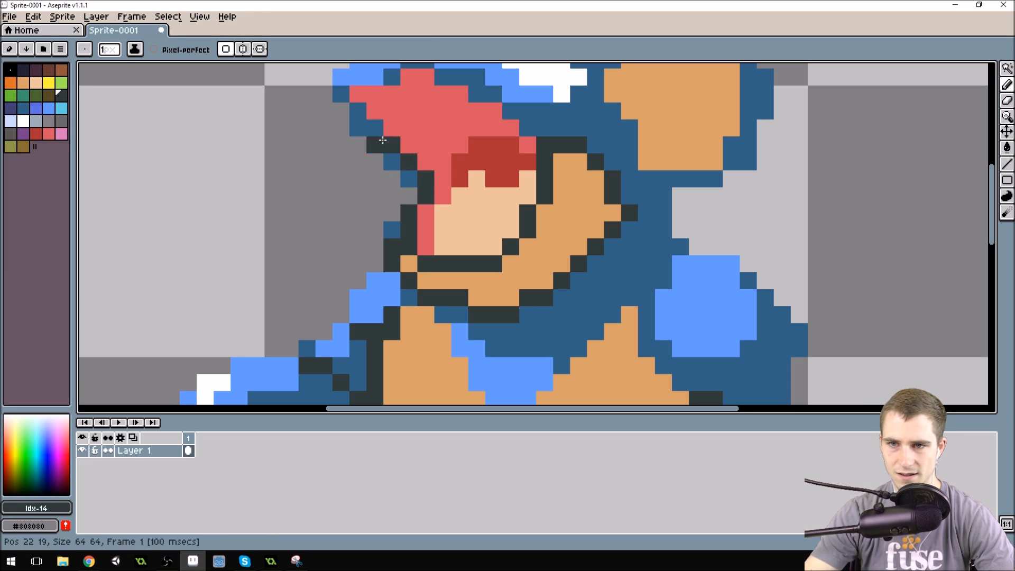
pyautogui.scroll(-4, 335, 233)
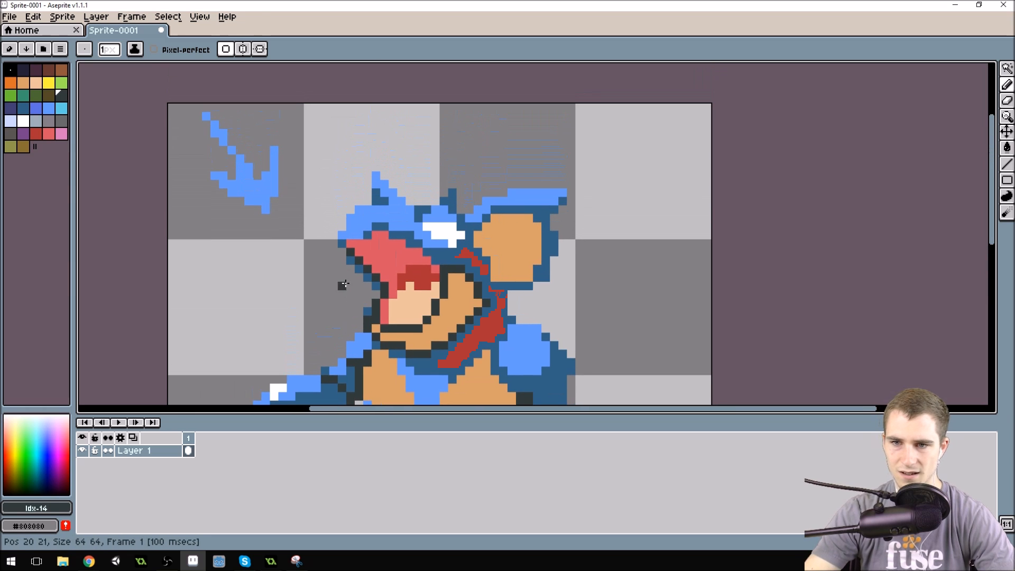
pyautogui.hotkey('ctrl', 'z')
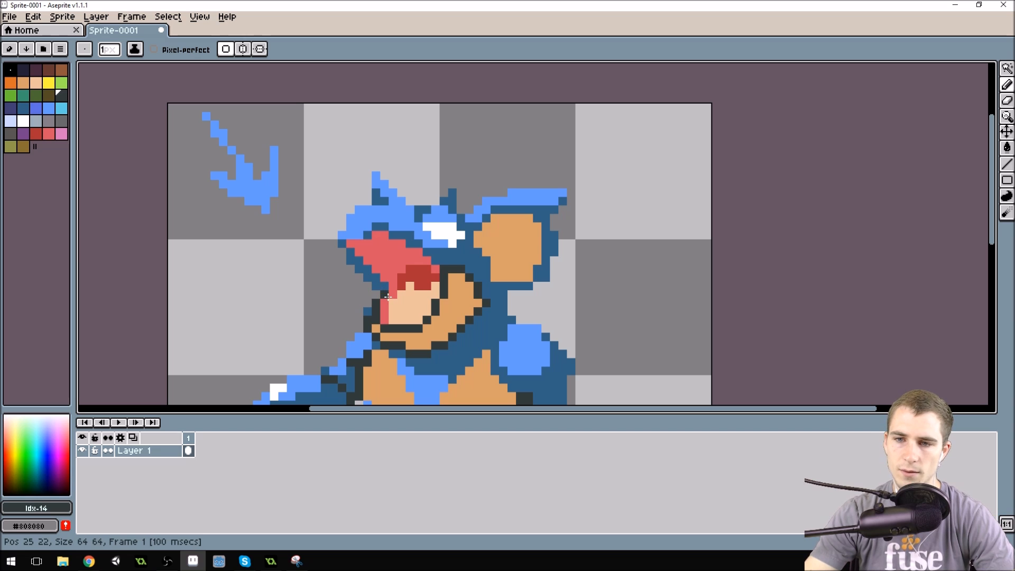
# Step: Outline the underside of the upper jaw in dark gray, from the mouth's front corner up around the snout tip
pyautogui.click(375, 285)
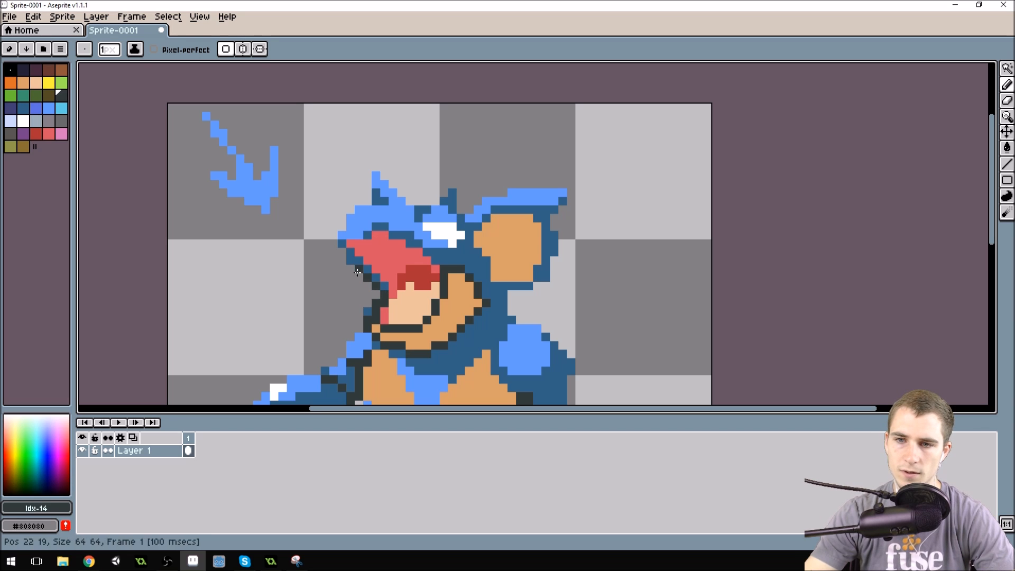
pyautogui.click(343, 249)
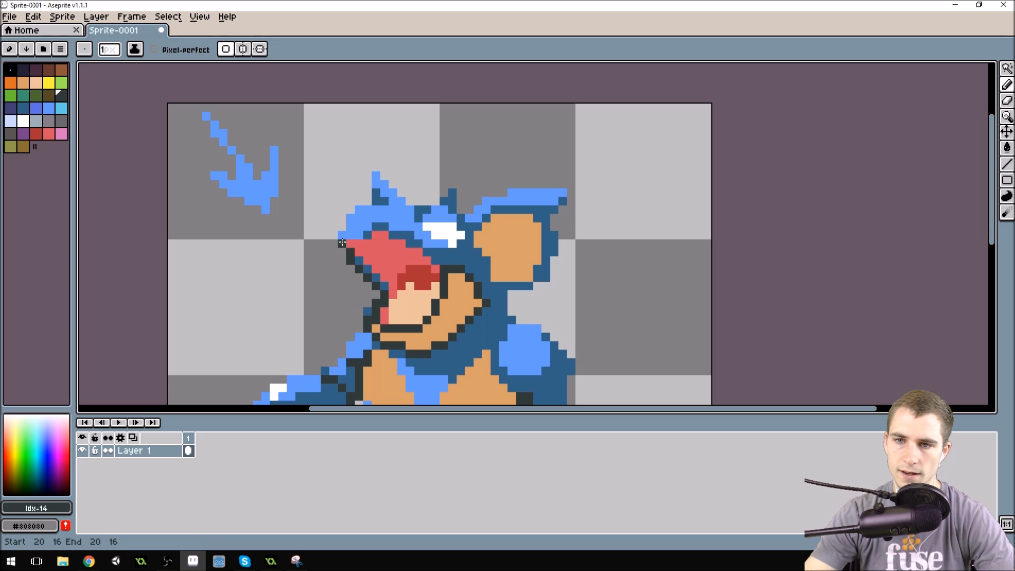
pyautogui.click(355, 228)
pyautogui.scroll(-2, 342, 233)
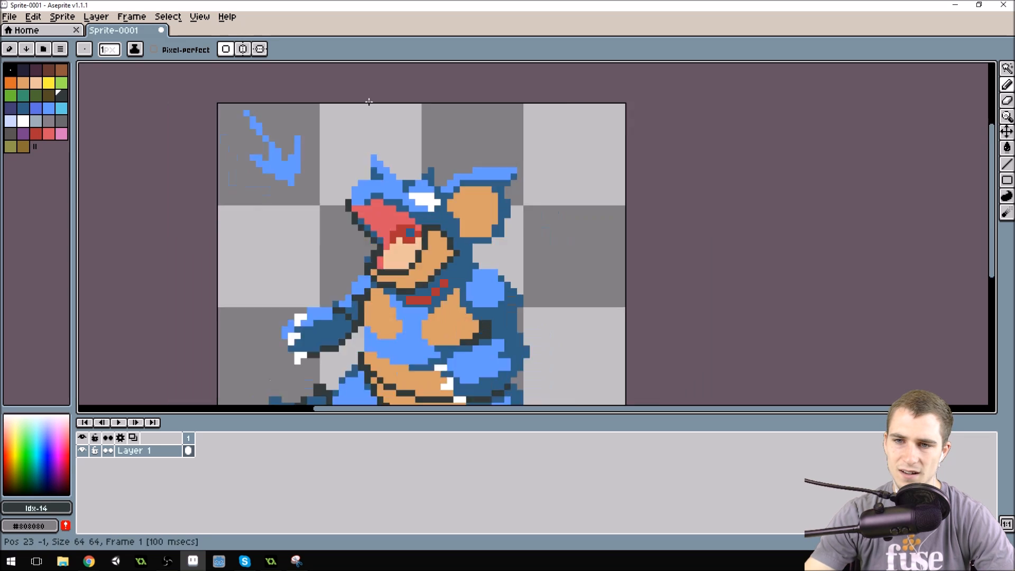
# Step: Outline the roof of the open mouth in dark gray, from the snout tip back along the pink area's upper edge
pyautogui.scroll(2, 374, 163)
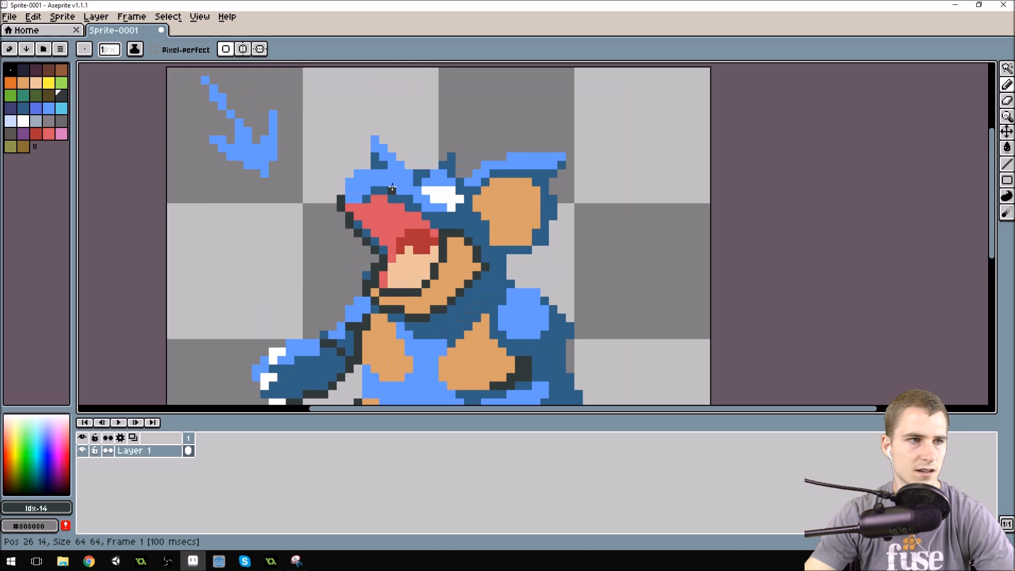
pyautogui.scroll(3, 380, 190)
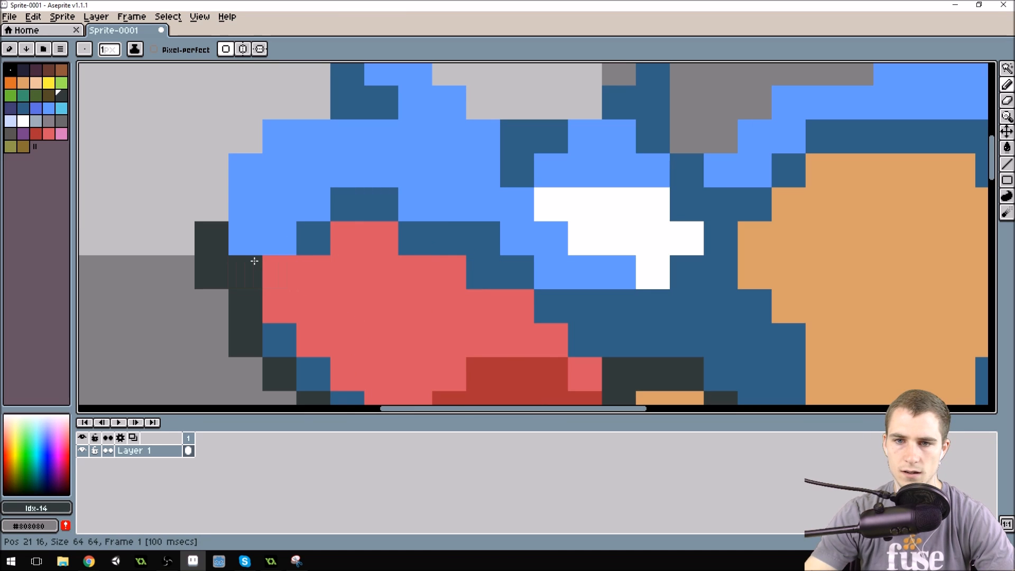
pyautogui.click(251, 262)
pyautogui.moveTo(251, 262)
pyautogui.mouseDown()
pyautogui.moveTo(313, 268)
pyautogui.moveTo(339, 243)
pyautogui.moveTo(420, 266)
pyautogui.mouseUp()
pyautogui.click(451, 274)
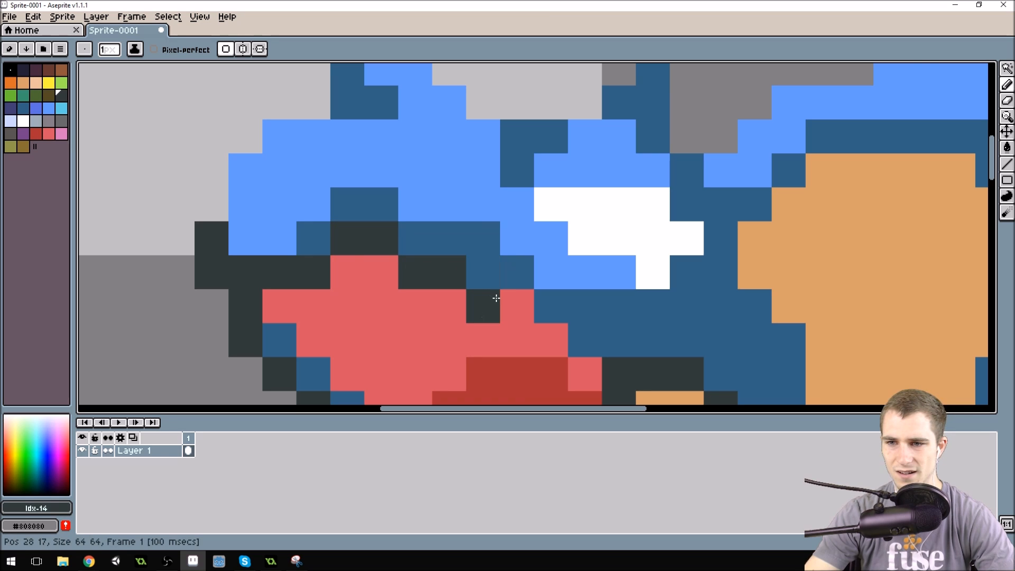
pyautogui.moveTo(494, 294); pyautogui.dragTo(510, 301)
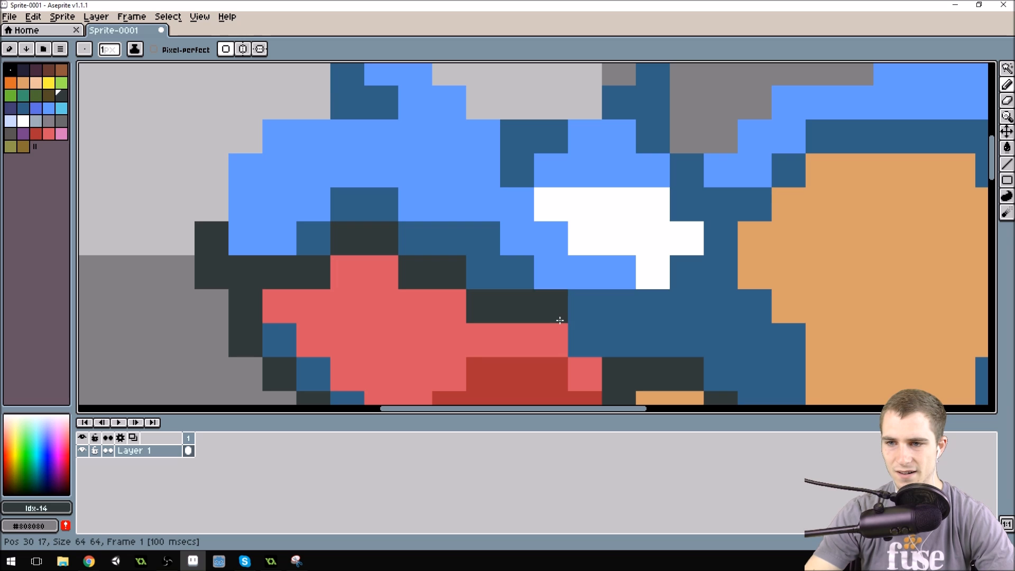
# Step: Outline the smaller chest patch's inner and lower edges, the larger patch's inner edge and the torso's front edge in dark gray
pyautogui.scroll(-5, 574, 335)
pyautogui.scroll(-1, 567, 238)
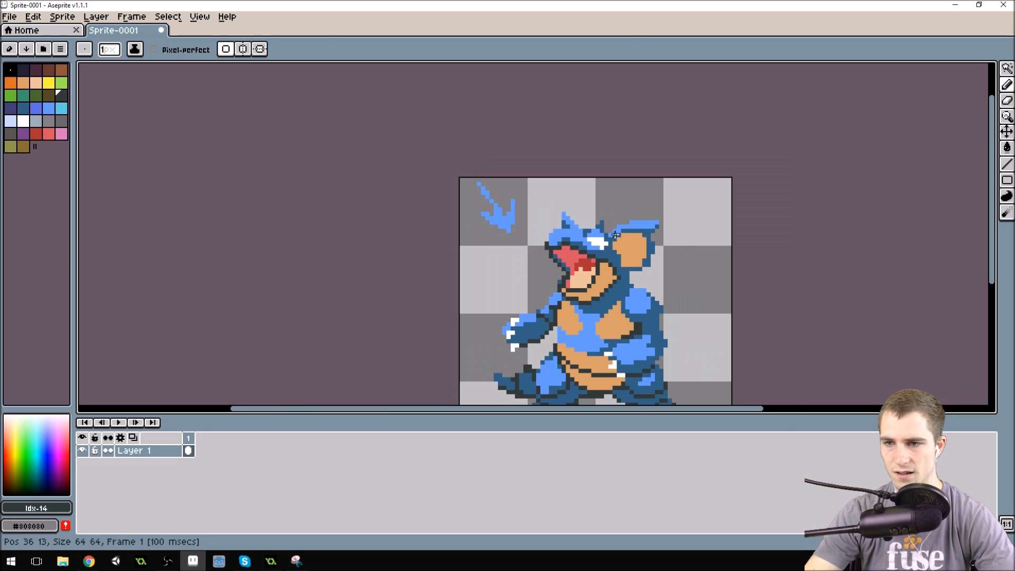
pyautogui.moveTo(639, 238); pyautogui.dragTo(460, 146)
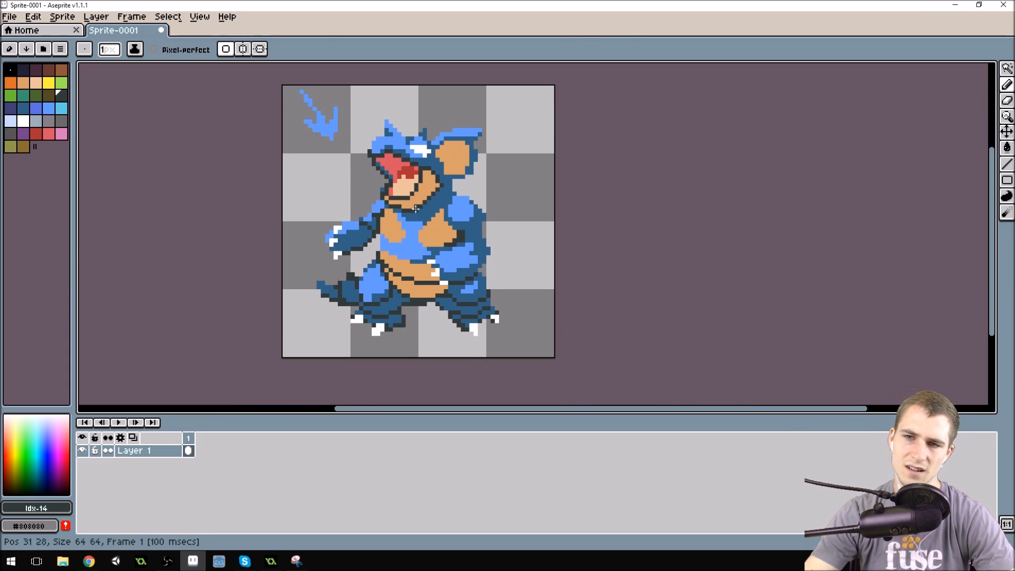
pyautogui.scroll(3, 395, 210)
pyautogui.moveTo(384, 184); pyautogui.dragTo(396, 226)
pyautogui.click(399, 222)
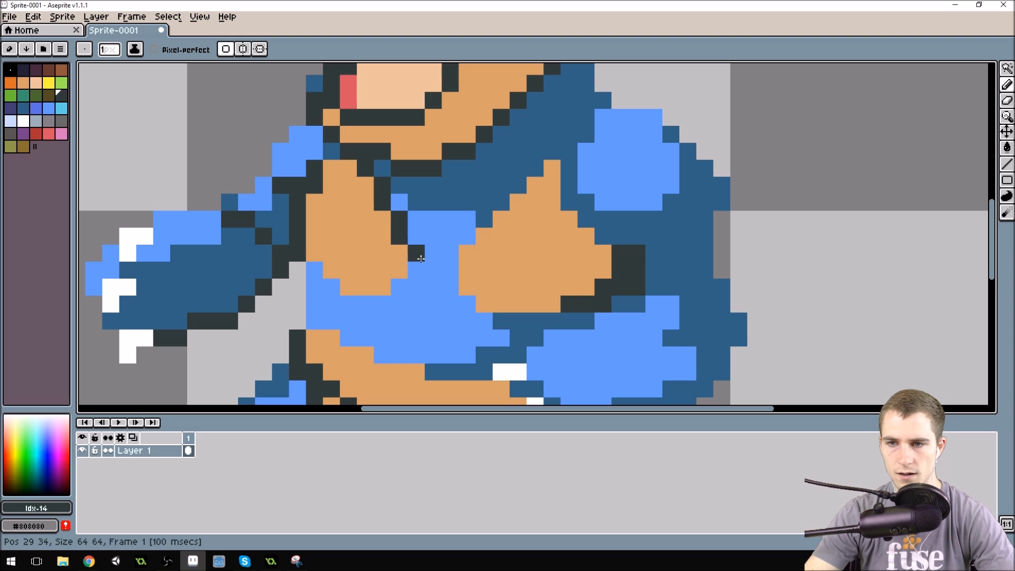
pyautogui.moveTo(417, 252)
pyautogui.mouseDown()
pyautogui.moveTo(416, 270)
pyautogui.moveTo(457, 271)
pyautogui.moveTo(458, 287)
pyautogui.mouseUp()
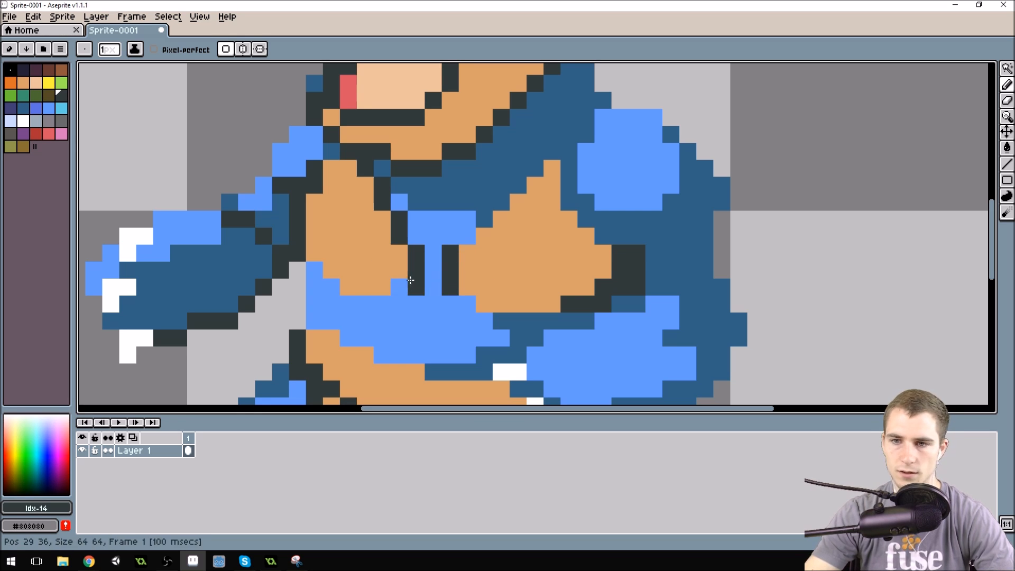
pyautogui.moveTo(382, 304); pyautogui.dragTo(348, 304)
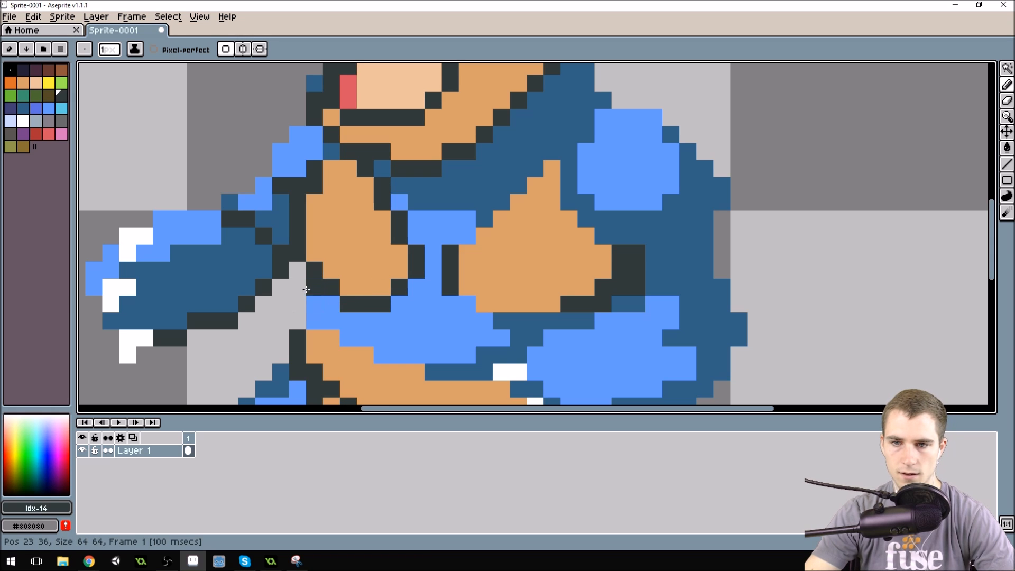
pyautogui.moveTo(300, 304); pyautogui.dragTo(298, 320)
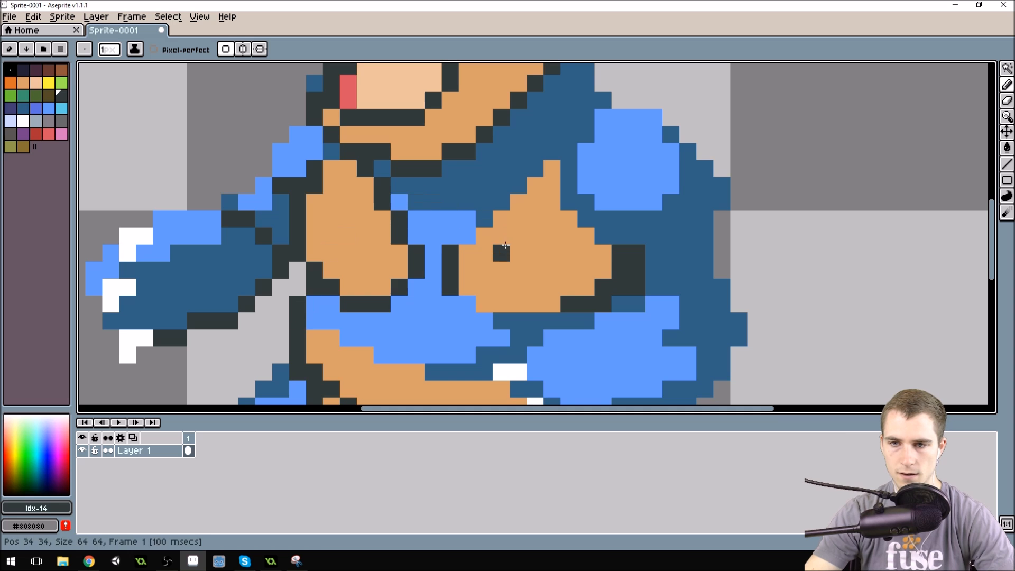
# Step: Extend the dark gray outline along the underside of the larger chest patch to the resting forearm
pyautogui.moveTo(501, 253); pyautogui.dragTo(377, 205)
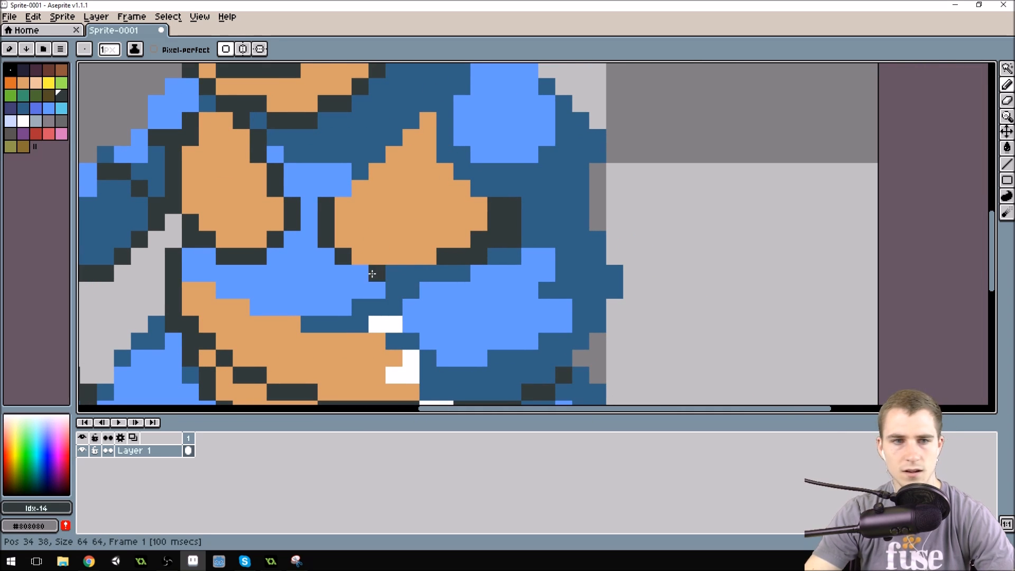
pyautogui.click(360, 274)
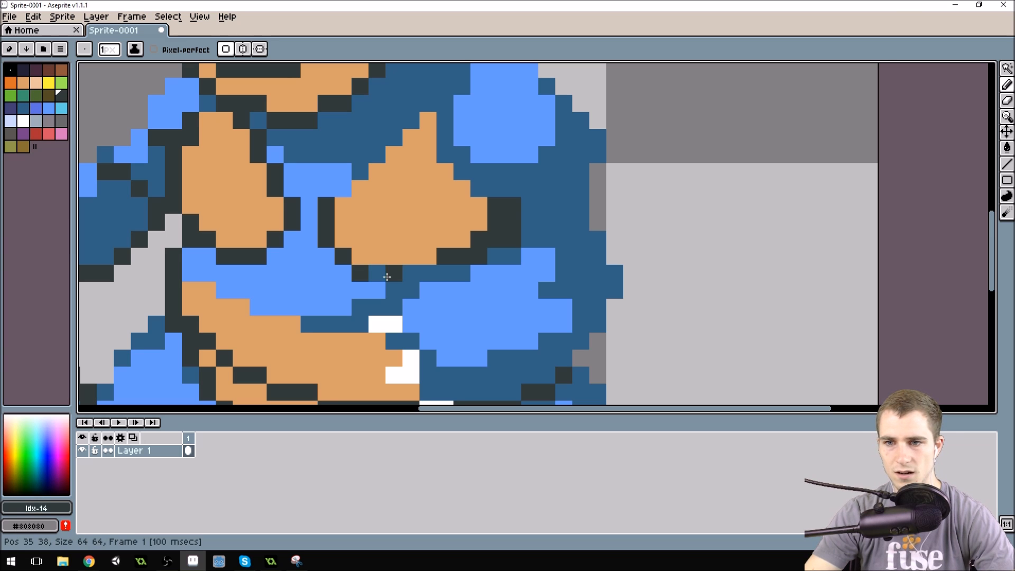
pyautogui.moveTo(380, 277)
pyautogui.mouseDown()
pyautogui.moveTo(416, 273)
pyautogui.moveTo(395, 185)
pyautogui.mouseUp()
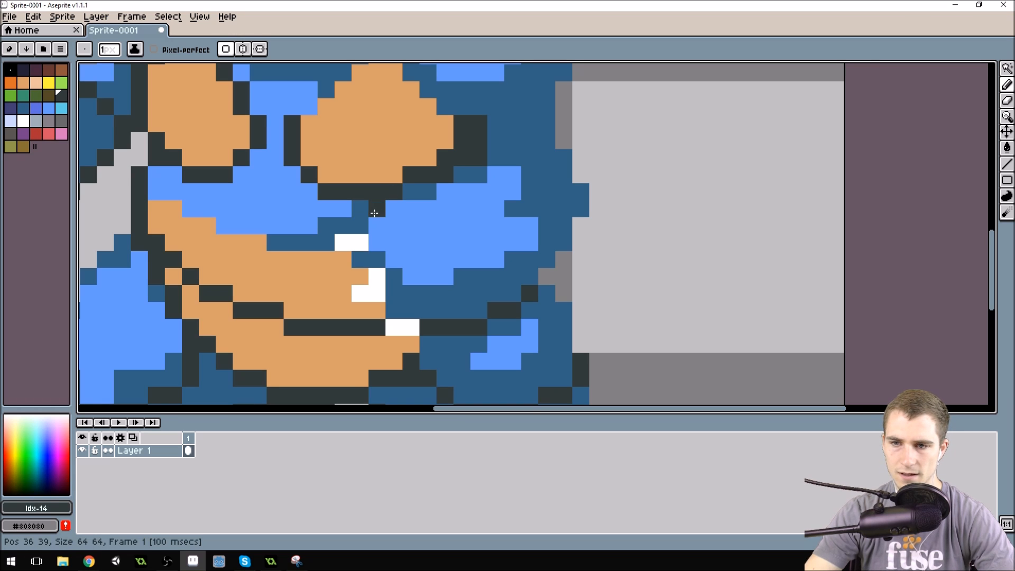
# Step: Outline the outer edge of the resting arm's elbow with dark gray pixels
pyautogui.click(545, 274)
pyautogui.click(561, 255)
pyautogui.click(575, 237)
pyautogui.click(577, 223)
# Step: Draw dark gray crease lines across the upper arm below the shoulder and darken the shoulder's outer edge
pyautogui.moveTo(616, 176)
pyautogui.mouseDown()
pyautogui.moveTo(554, 200)
pyautogui.moveTo(517, 275)
pyautogui.mouseUp()
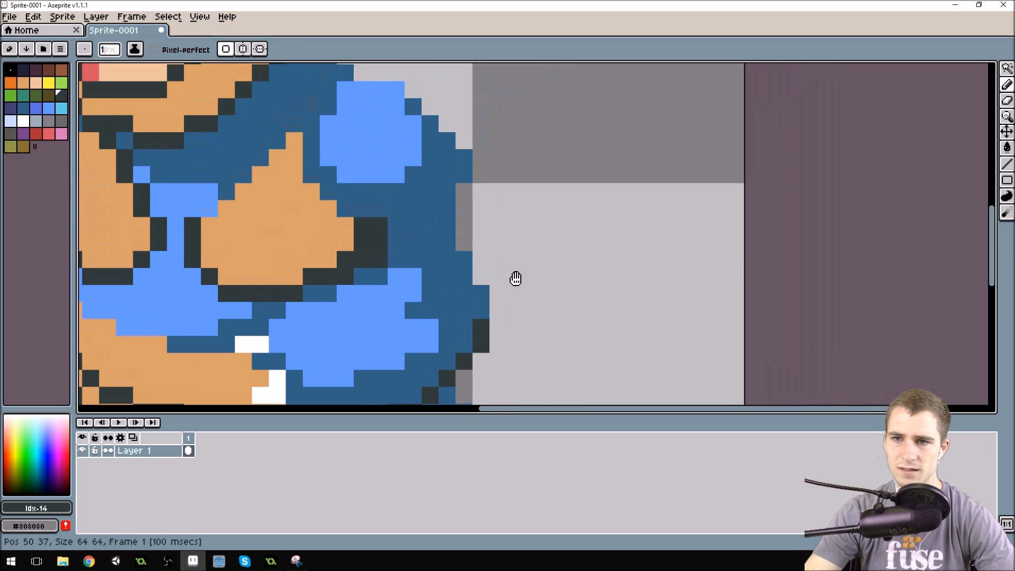
pyautogui.moveTo(396, 246); pyautogui.dragTo(458, 254)
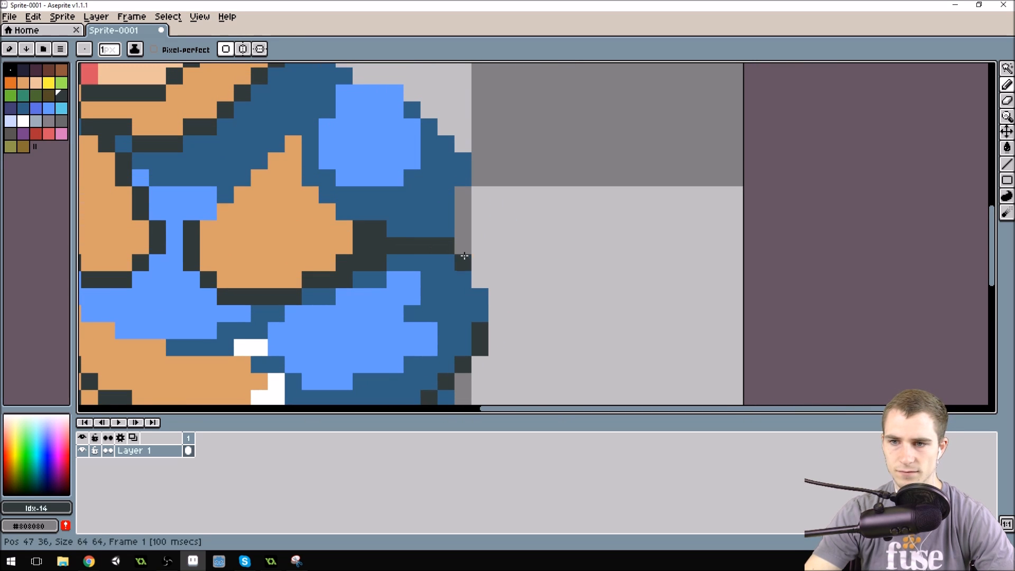
pyautogui.click(446, 229)
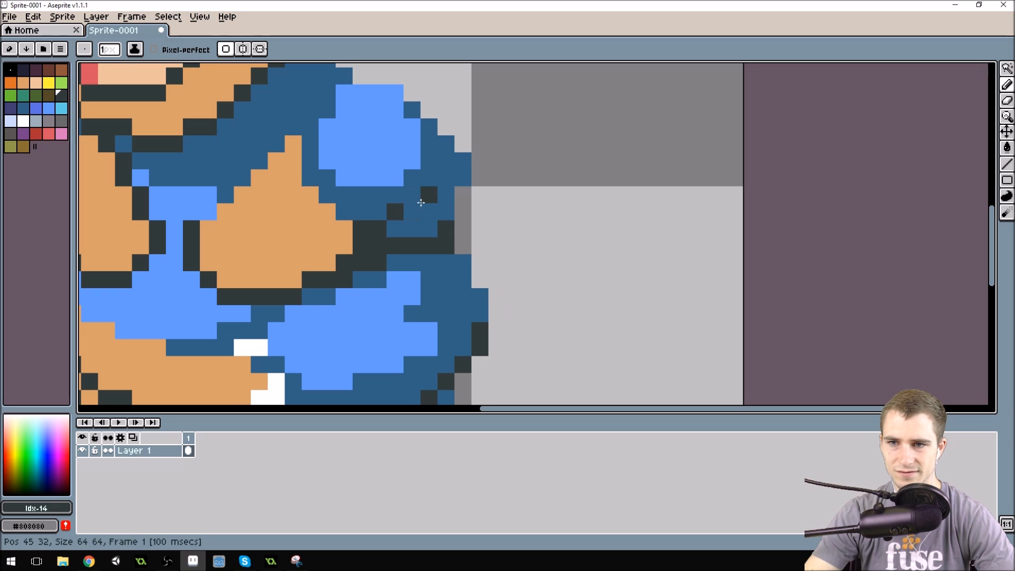
pyautogui.click(429, 194)
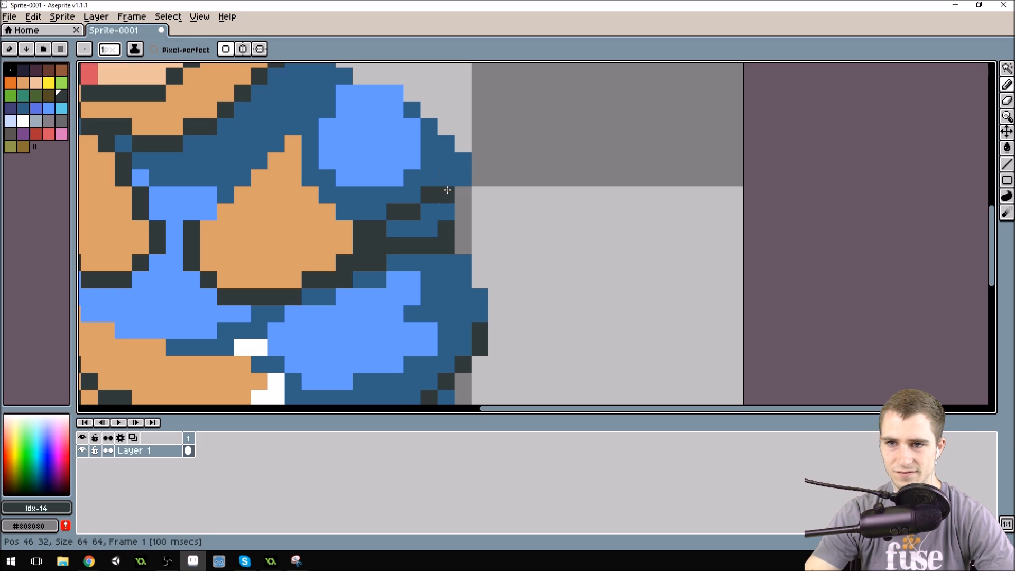
pyautogui.click(463, 178)
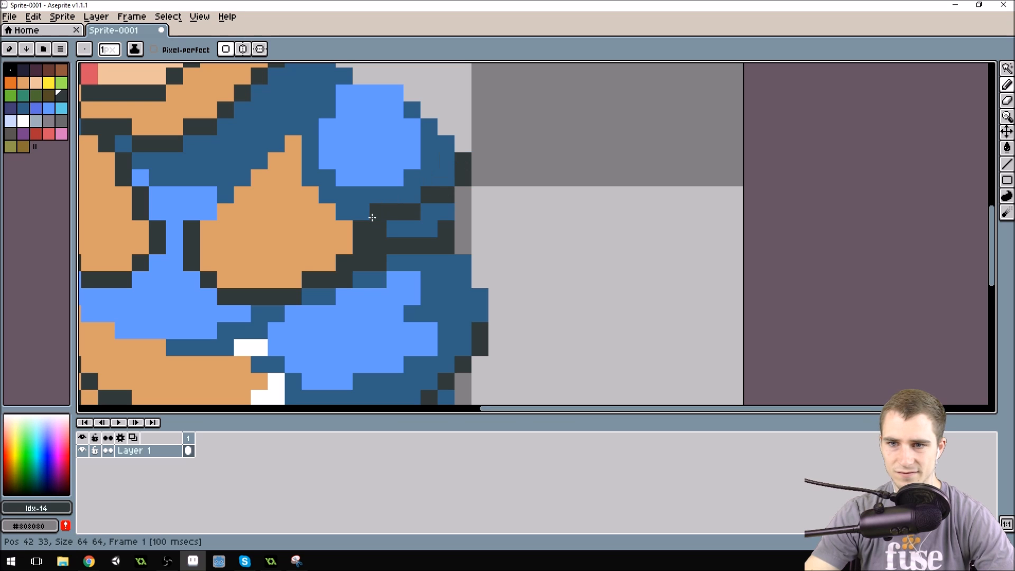
# Step: Outline the upper edges of the larger chest patch in dark gray, over its peak and down both slopes
pyautogui.click(334, 212)
pyautogui.click(310, 194)
pyautogui.click(295, 171)
pyautogui.moveTo(294, 142); pyautogui.dragTo(273, 164)
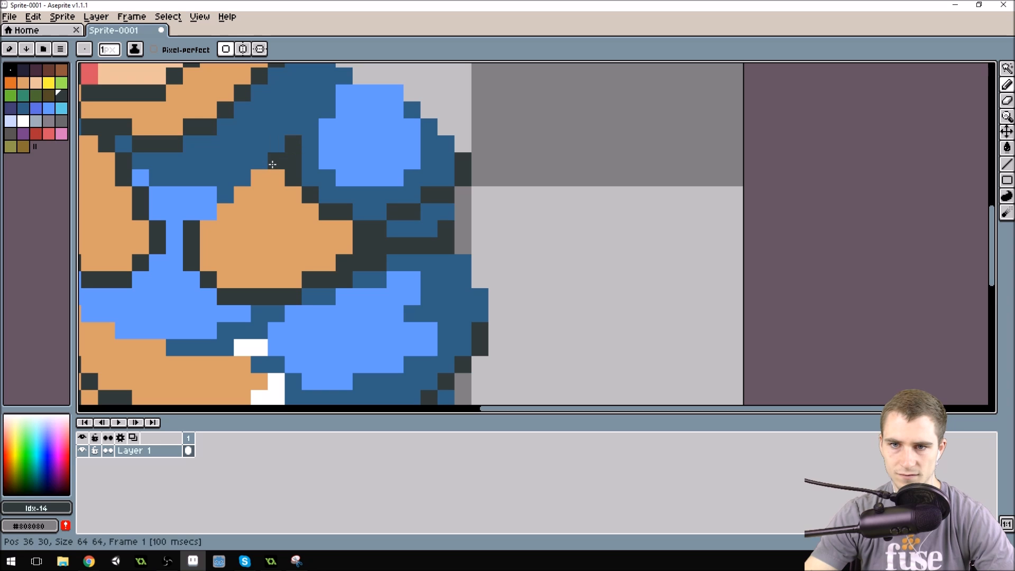
pyautogui.click(255, 180)
pyautogui.click(242, 195)
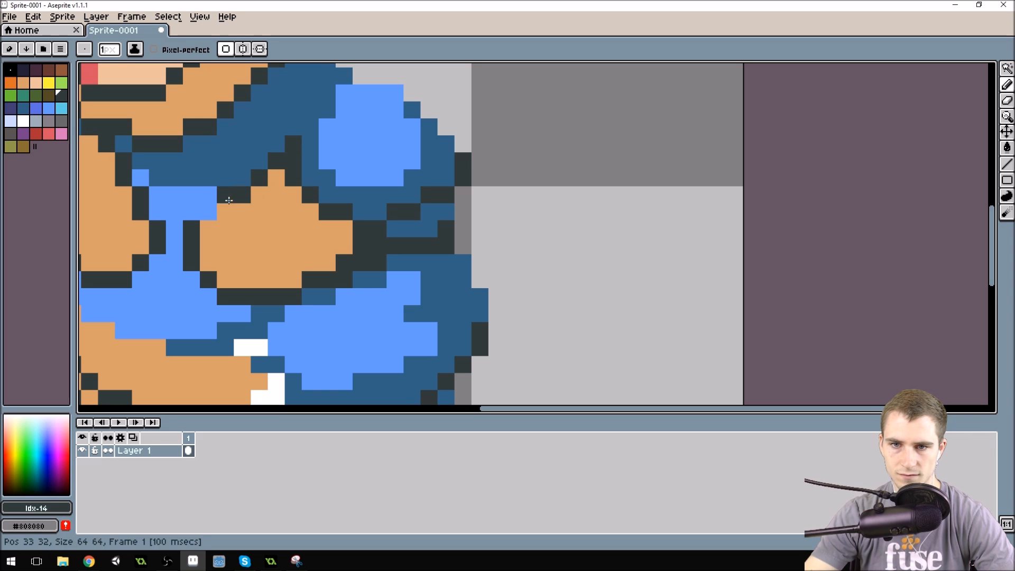
pyautogui.click(226, 210)
pyautogui.click(216, 210)
# Step: Examine the whole sprite to judge how the dark gray chest and arm outlines read
pyautogui.scroll(-3, 329, 154)
pyautogui.moveTo(316, 241)
pyautogui.mouseDown()
pyautogui.moveTo(400, 216)
pyautogui.moveTo(429, 234)
pyautogui.mouseUp()
pyautogui.scroll(-2, 428, 234)
pyautogui.moveTo(443, 176); pyautogui.dragTo(386, 133)
pyautogui.scroll(-2, 386, 134)
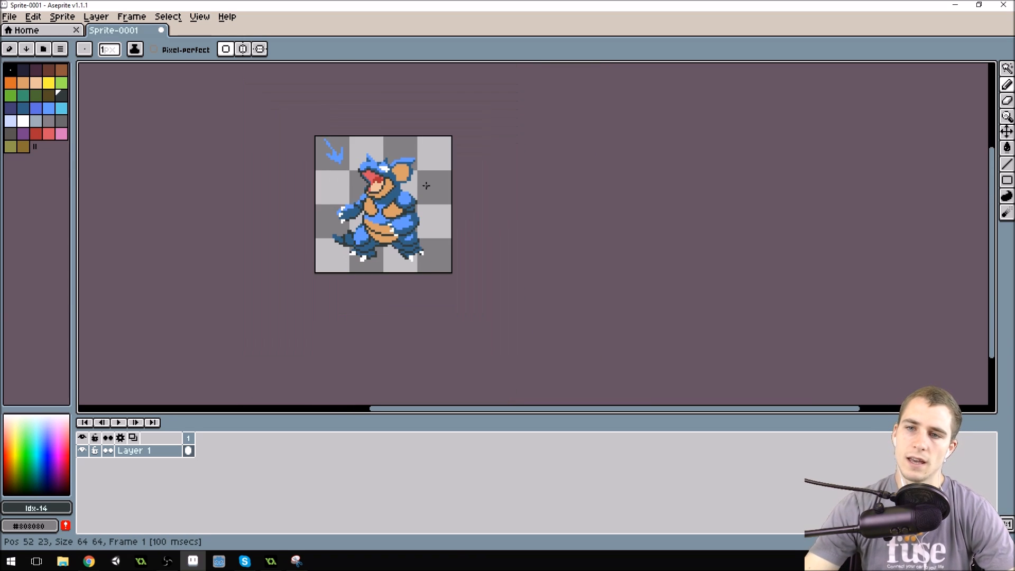
pyautogui.scroll(-2, 426, 185)
pyautogui.scroll(2, 426, 186)
pyautogui.moveTo(427, 185); pyautogui.dragTo(533, 239)
# Step: Add dark gray pixels between the white claws of the hand resting on the belly
pyautogui.scroll(7, 482, 250)
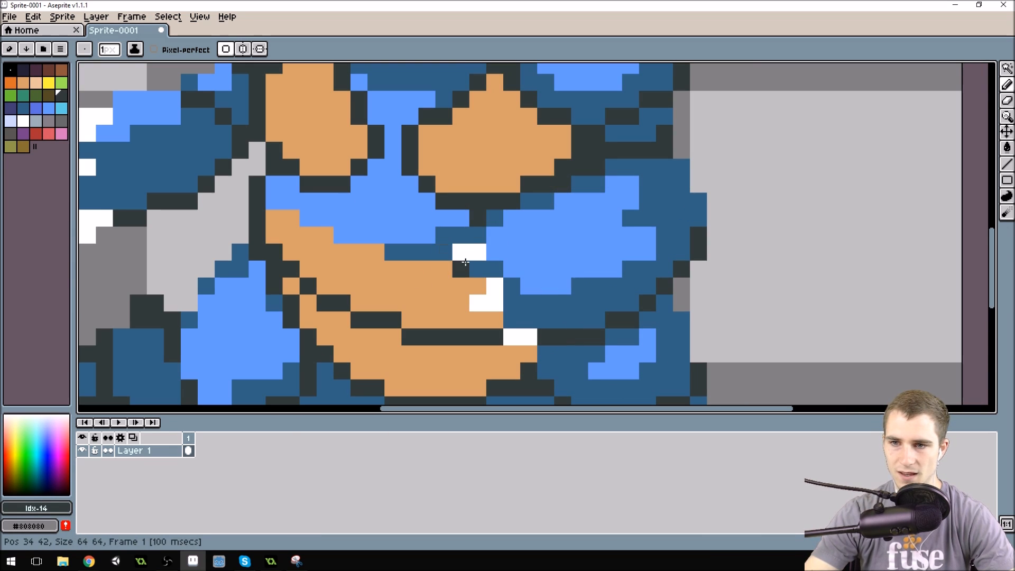
pyautogui.click(478, 271)
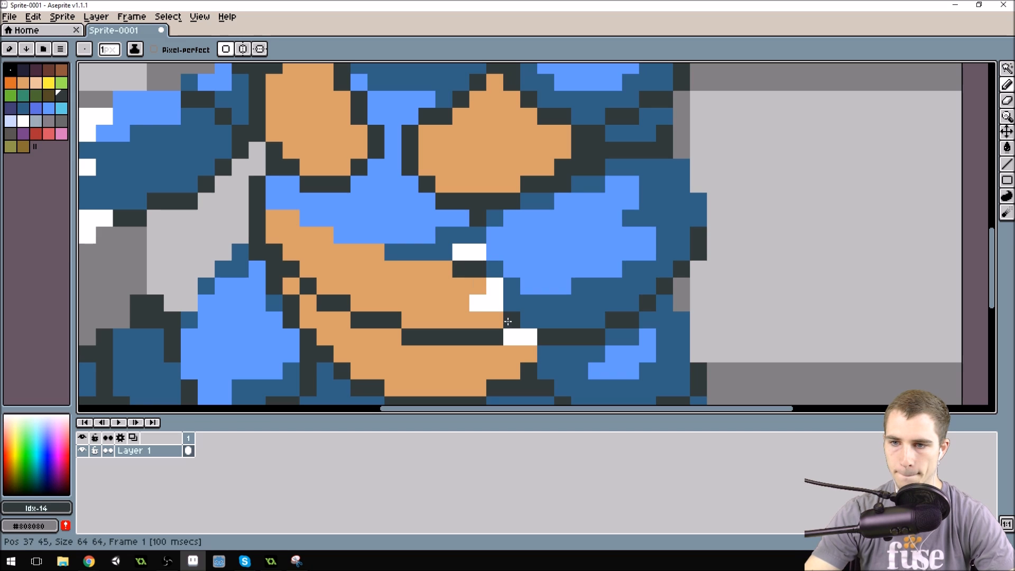
pyautogui.moveTo(563, 236); pyautogui.dragTo(549, 251)
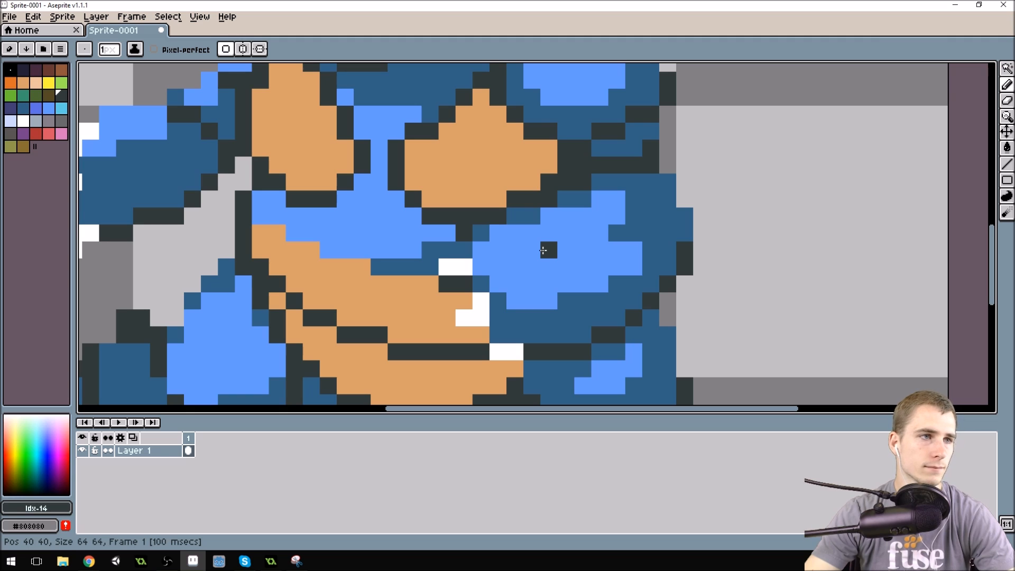
# Step: Outline the front of the shoulder in dark gray, from the larger chest patch's peak up to the back of the neck
pyautogui.scroll(4, 532, 196)
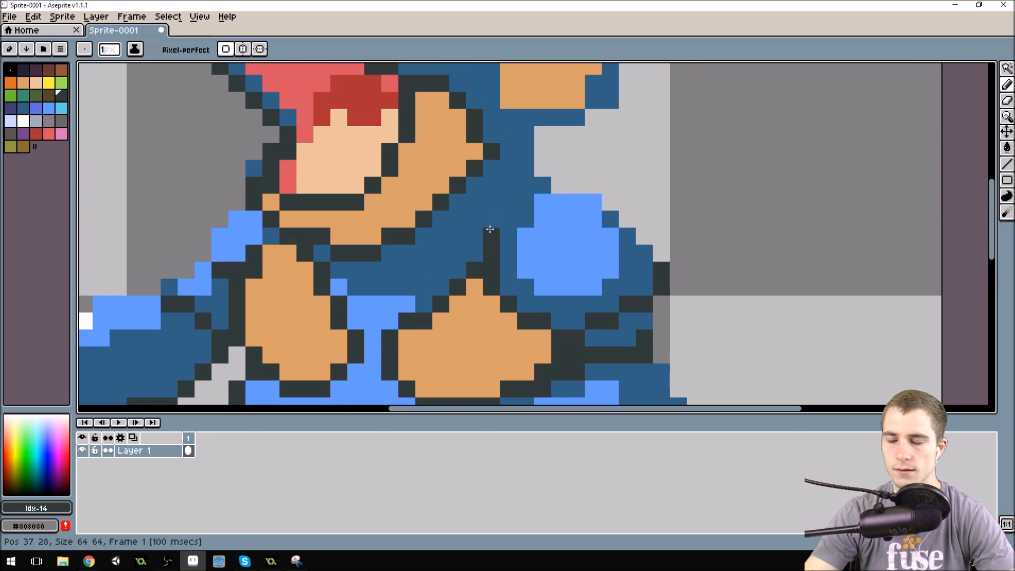
pyautogui.moveTo(505, 217); pyautogui.dragTo(527, 191)
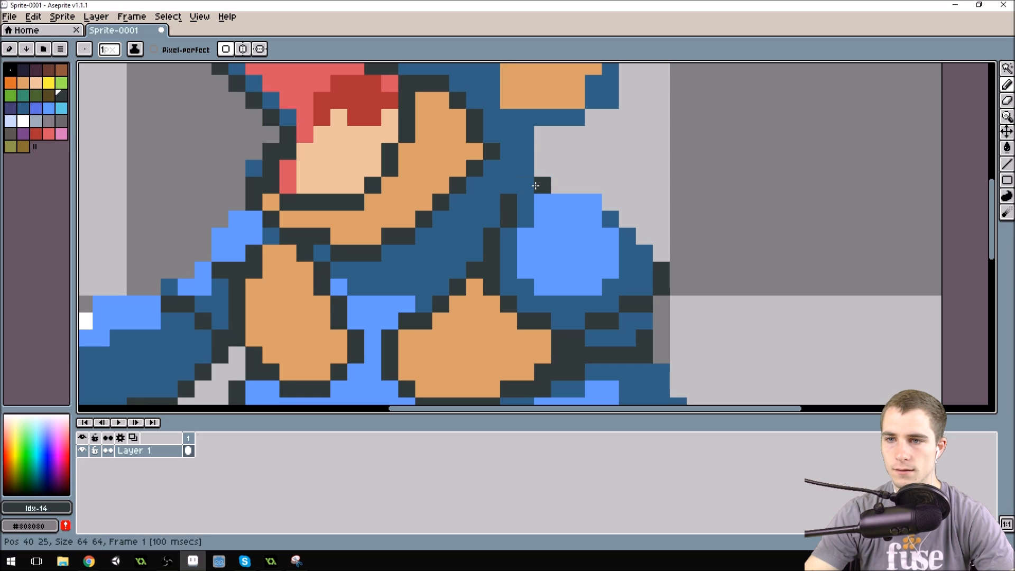
# Step: Outline the tan inner ear in dark gray
pyautogui.scroll(-2, 591, 252)
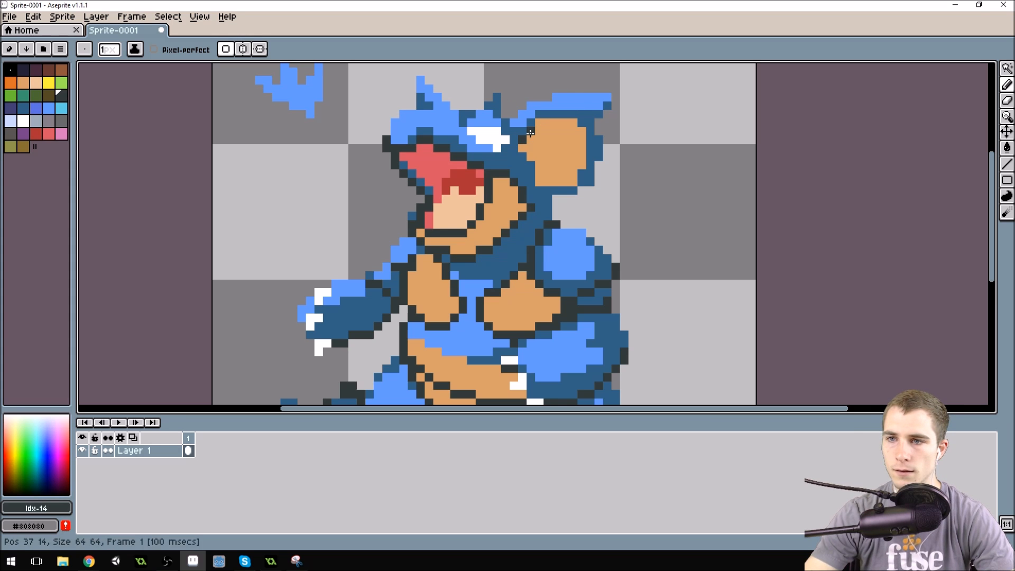
pyautogui.moveTo(540, 122)
pyautogui.mouseDown()
pyautogui.moveTo(582, 131)
pyautogui.moveTo(574, 181)
pyautogui.moveTo(539, 181)
pyautogui.mouseUp()
pyautogui.moveTo(552, 291)
pyautogui.mouseDown()
pyautogui.moveTo(525, 278)
pyautogui.moveTo(456, 199)
pyautogui.mouseUp()
pyautogui.scroll(-1, 457, 199)
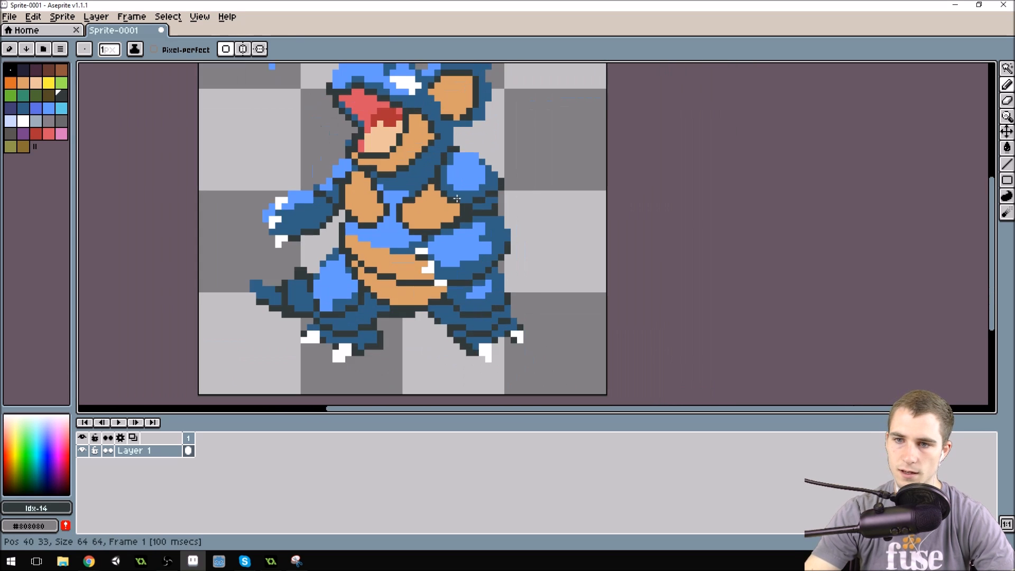
# Step: Draw a dark gray pupil in the white eye and darken the pixels along its lower edge
pyautogui.scroll(-1, 458, 181)
pyautogui.moveTo(423, 117); pyautogui.dragTo(464, 217)
pyautogui.scroll(1, 441, 182)
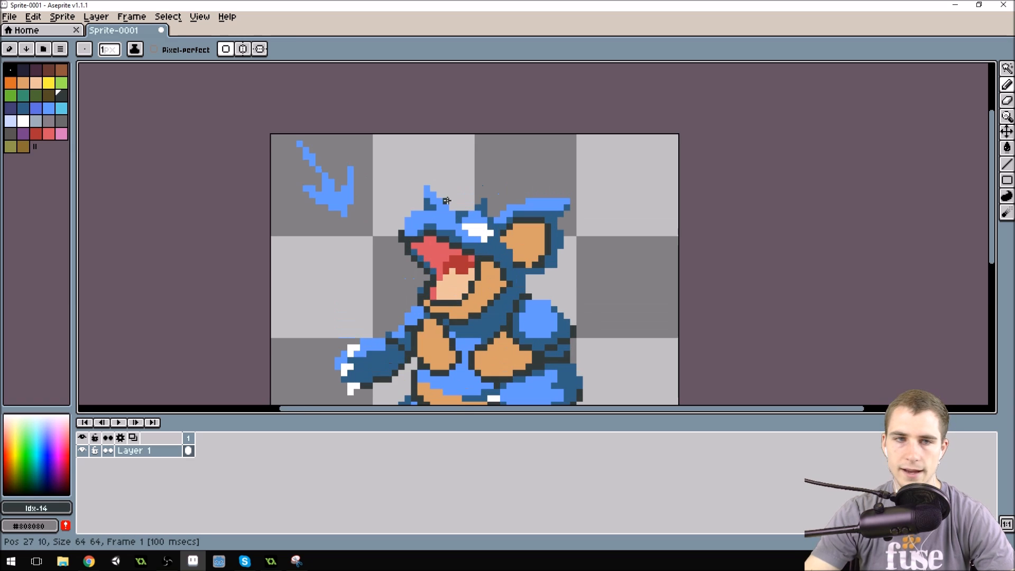
pyautogui.scroll(1, 446, 201)
pyautogui.scroll(2, 489, 207)
pyautogui.moveTo(430, 269)
pyautogui.mouseDown()
pyautogui.moveTo(435, 282)
pyautogui.moveTo(445, 273)
pyautogui.mouseUp()
pyautogui.moveTo(535, 301); pyautogui.dragTo(497, 186)
pyautogui.scroll(-4, 497, 187)
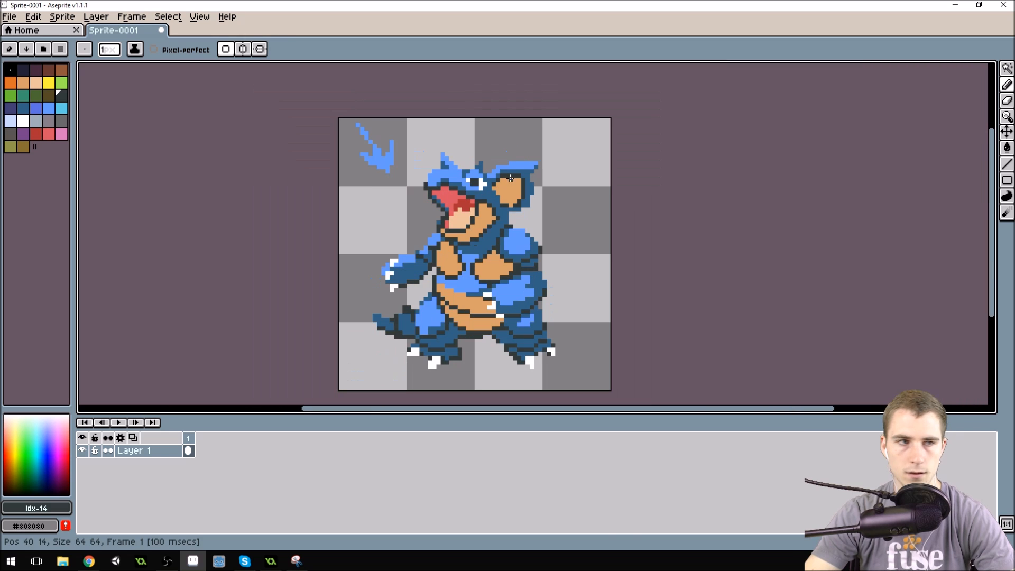
pyautogui.scroll(4, 492, 183)
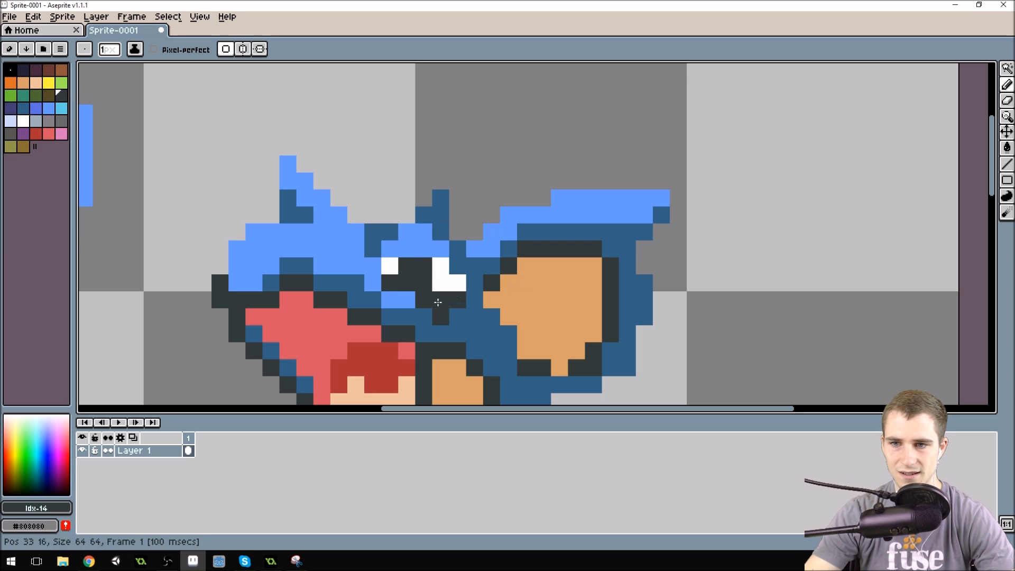
pyautogui.scroll(-5, 507, 325)
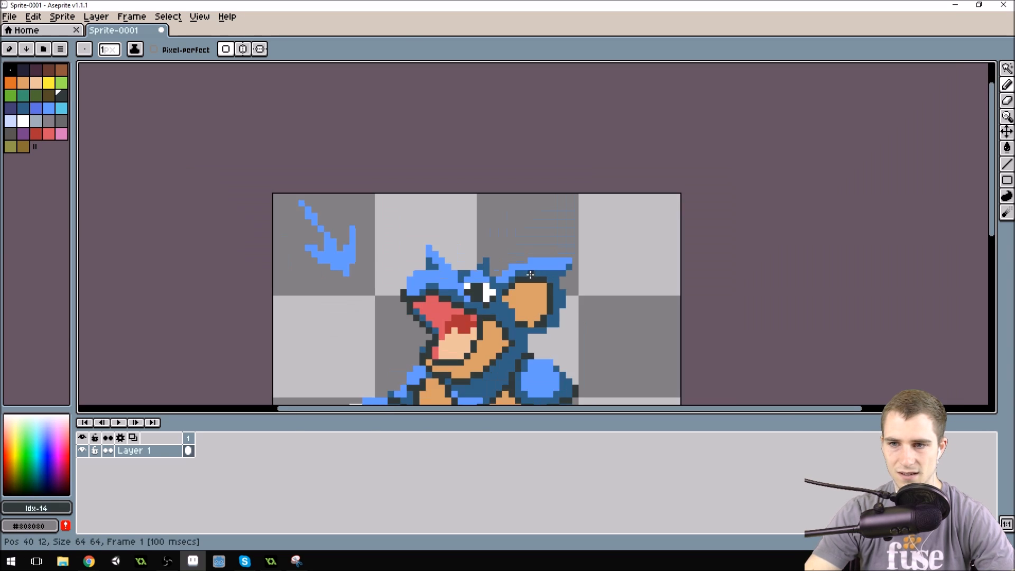
# Step: Darken the brow just above the eye's front corner with dark gray pixels
pyautogui.scroll(3, 525, 315)
pyautogui.press('i')
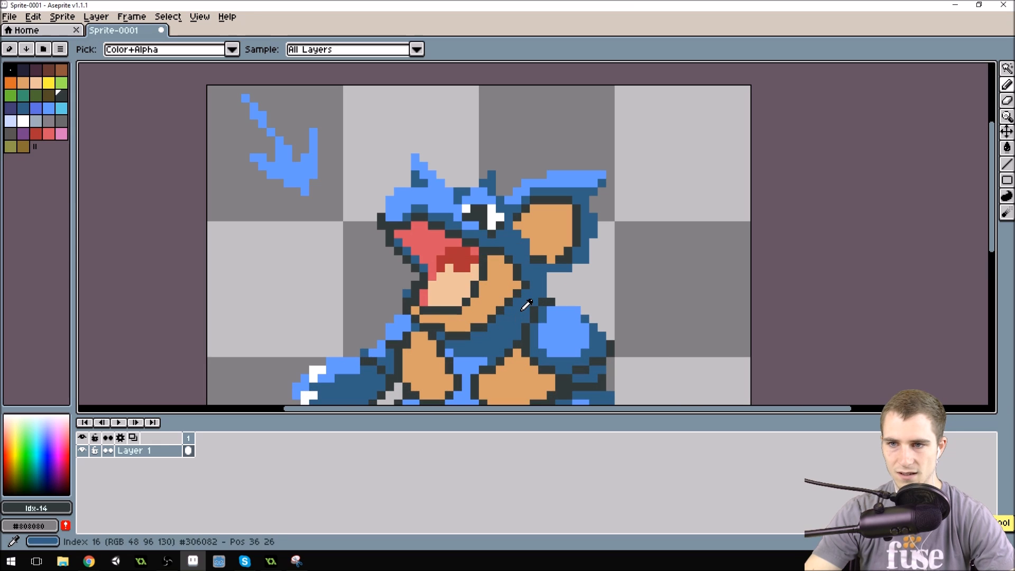
pyautogui.press('b')
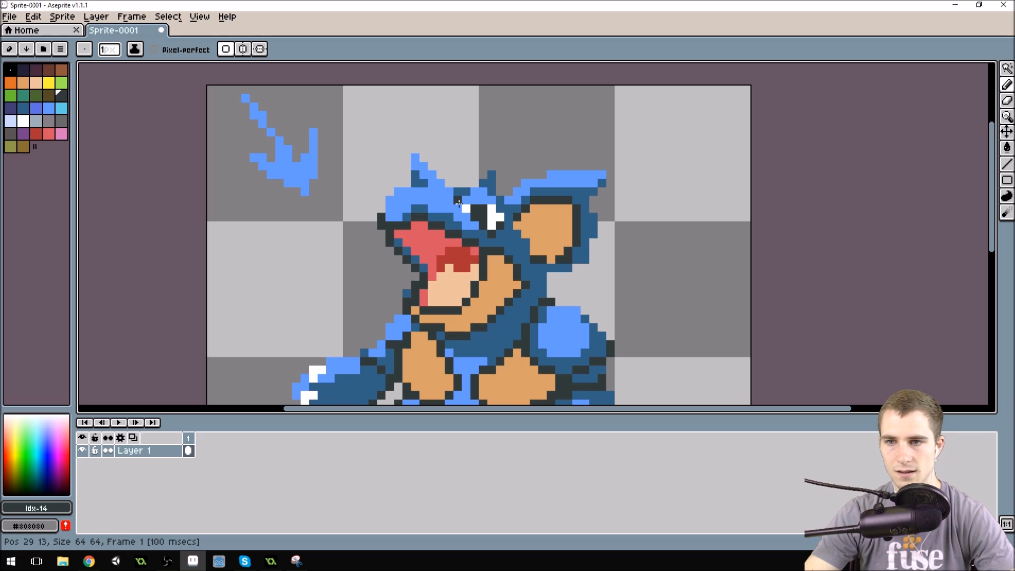
pyautogui.click(482, 202)
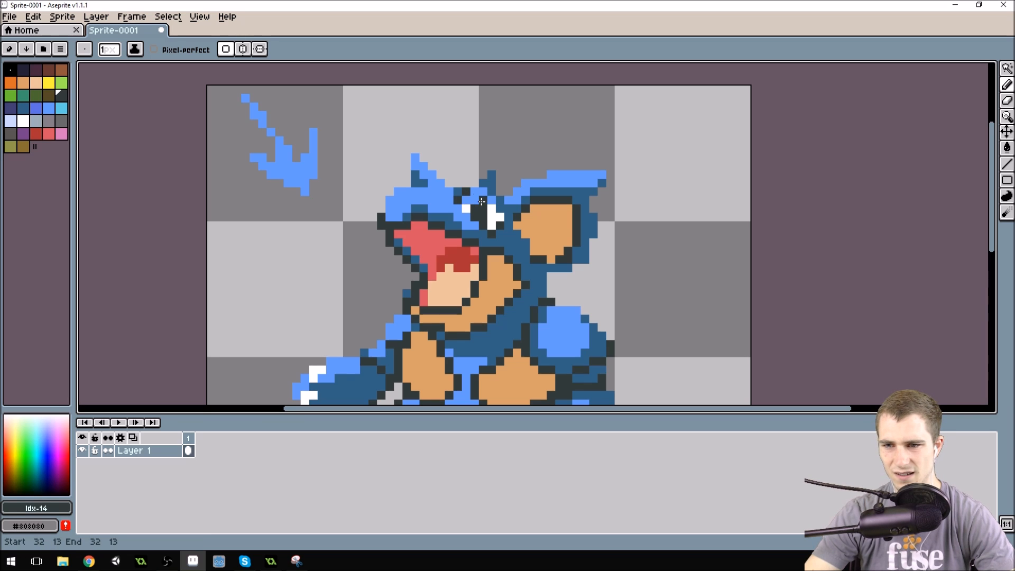
pyautogui.moveTo(491, 204); pyautogui.dragTo(500, 208)
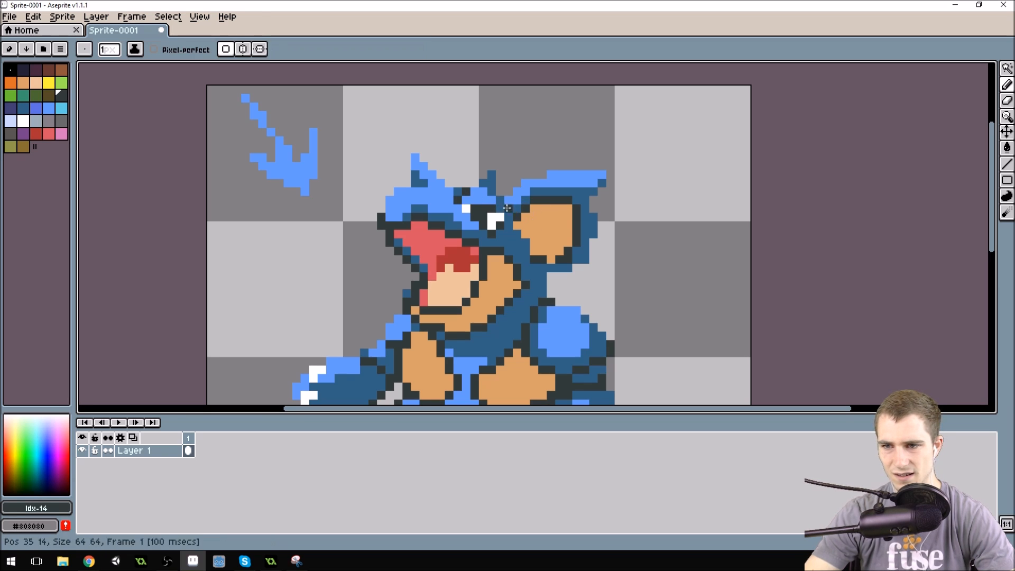
pyautogui.moveTo(521, 300); pyautogui.dragTo(411, 175)
pyautogui.scroll(-4, 417, 194)
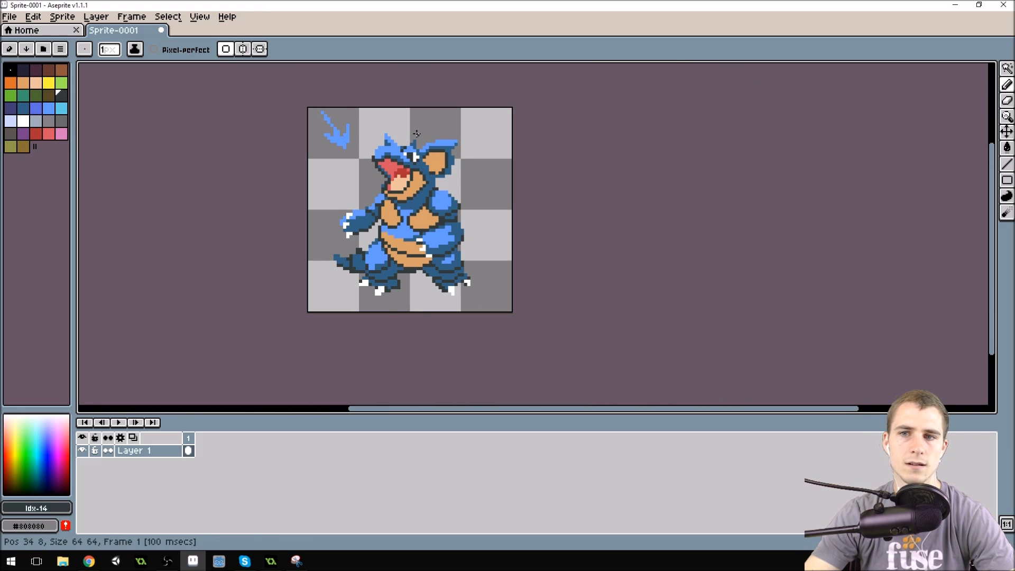
# Step: Place a dark gray pixel at the base of the horn on the snout
pyautogui.scroll(3, 417, 133)
pyautogui.click(394, 197)
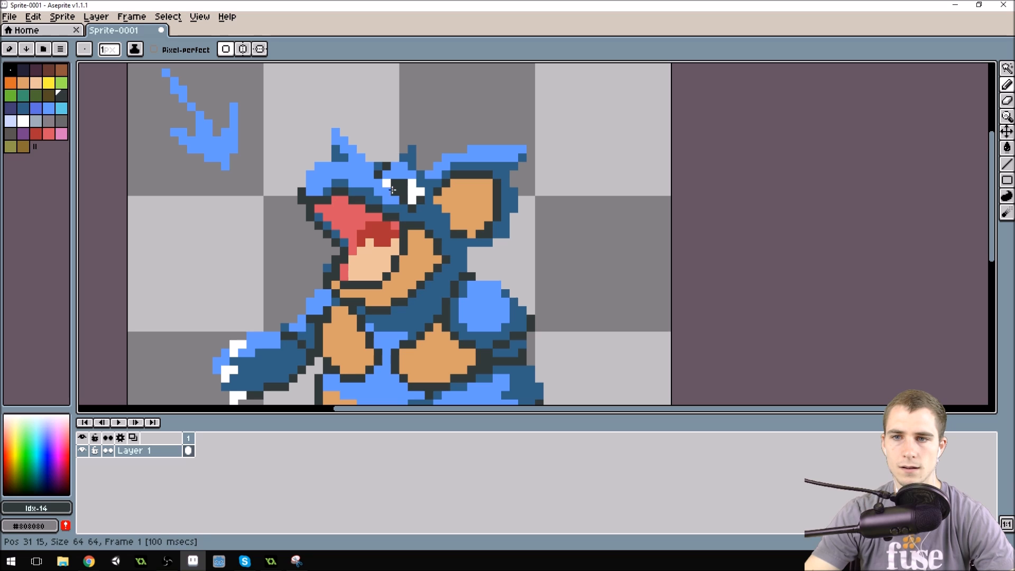
pyautogui.moveTo(409, 312); pyautogui.dragTo(450, 254)
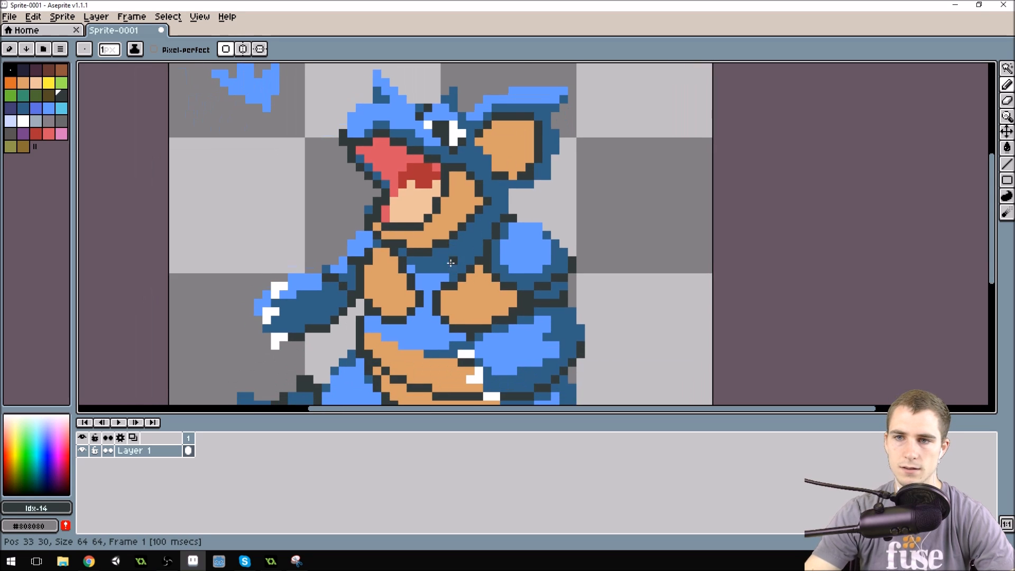
pyautogui.scroll(-2, 451, 263)
pyautogui.scroll(2, 418, 182)
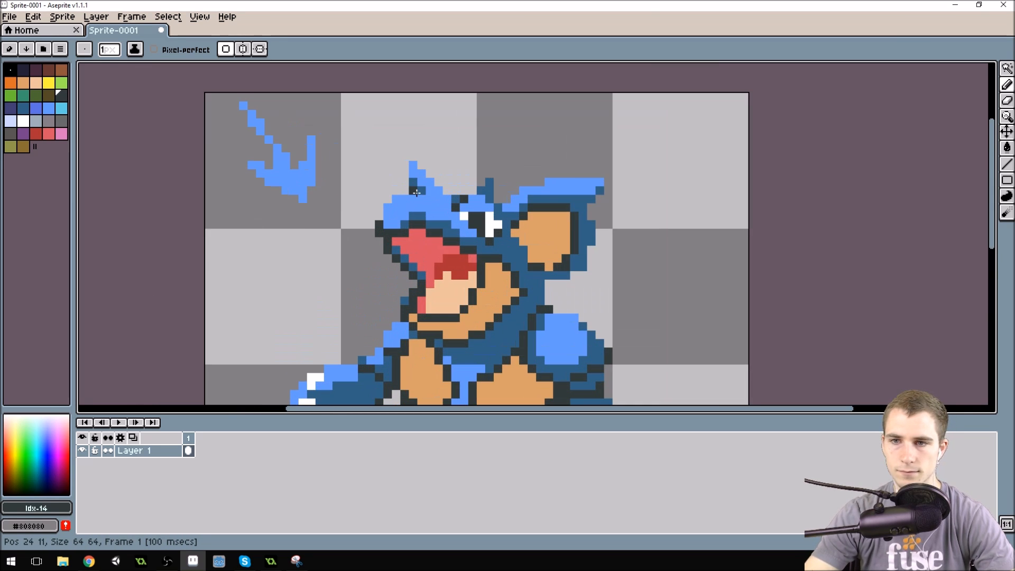
pyautogui.moveTo(501, 353); pyautogui.dragTo(467, 255)
pyautogui.scroll(-1, 468, 255)
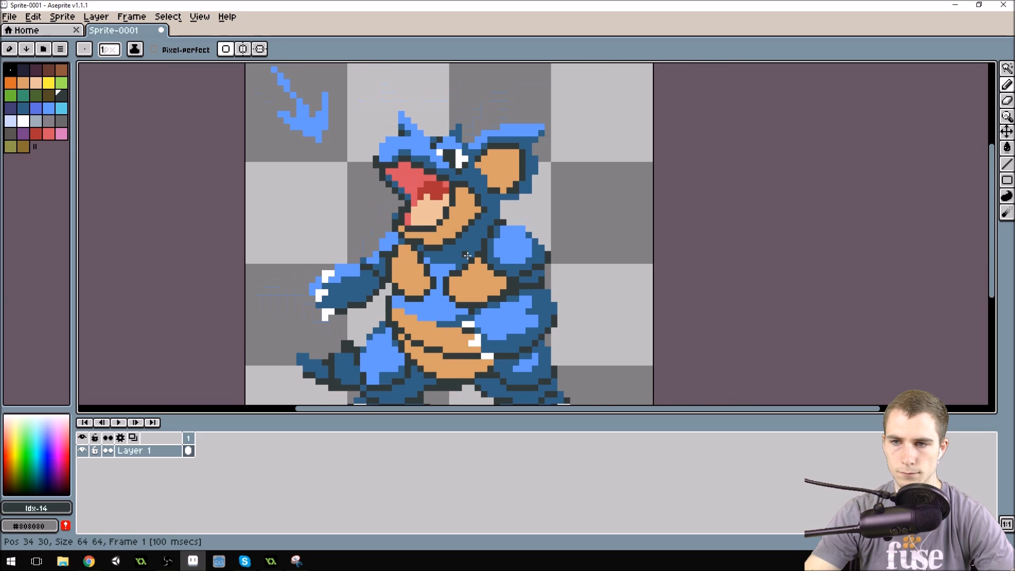
pyautogui.scroll(-1, 467, 255)
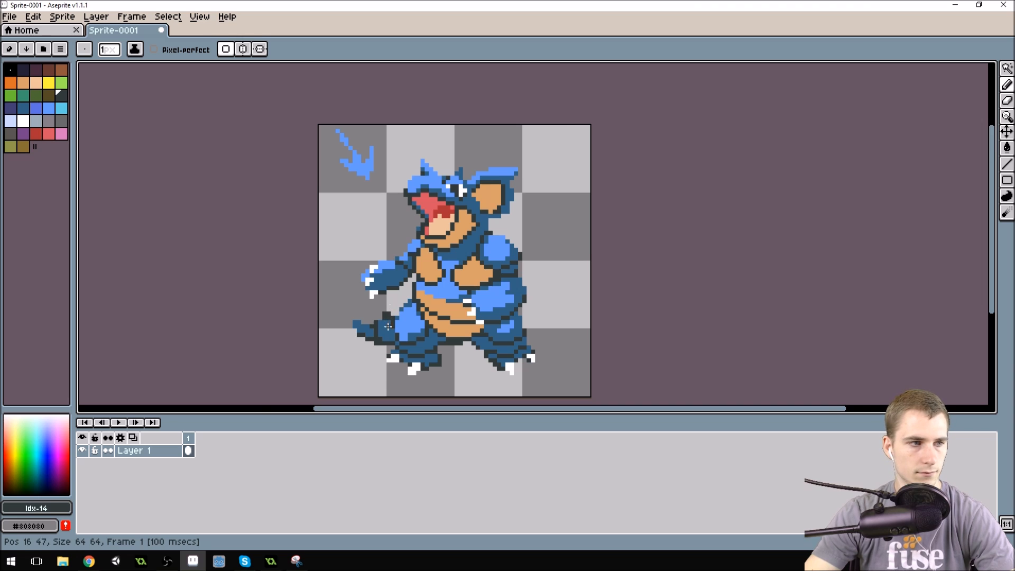
# Step: Repaint the raised spike on the tail in dark blue and touch up the tail's inner lines in dark gray
pyautogui.scroll(4, 387, 324)
pyautogui.keyDown('alt'); pyautogui.click(367, 252); pyautogui.keyUp('alt')
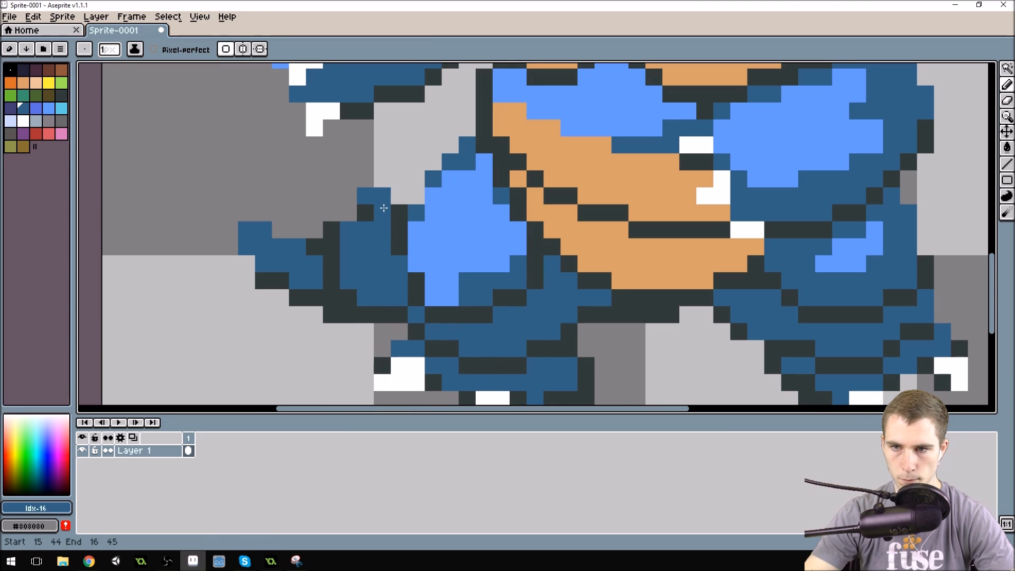
pyautogui.keyDown('alt'); pyautogui.click(403, 220); pyautogui.keyUp('alt')
pyautogui.click(359, 237)
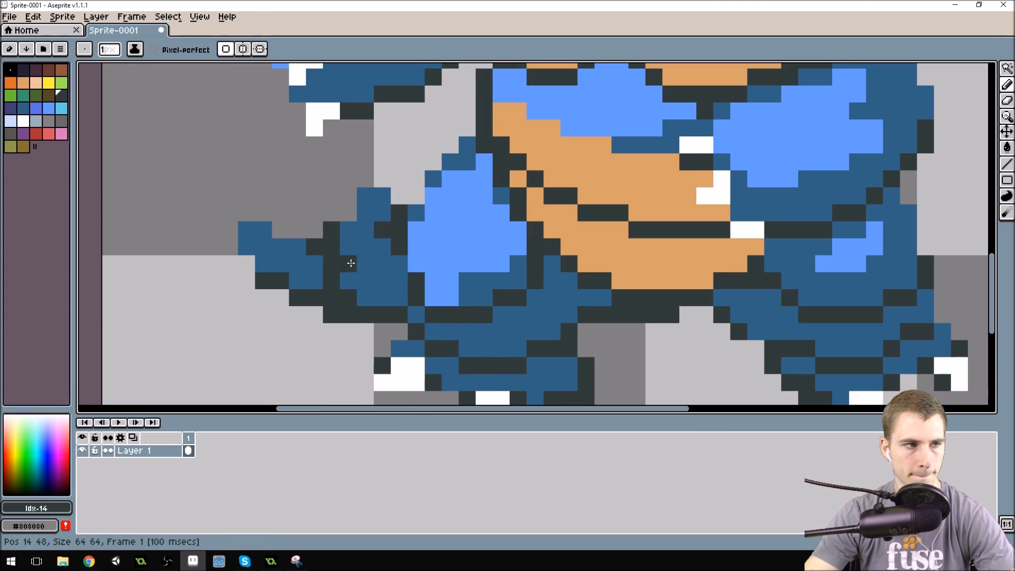
pyautogui.scroll(-5, 344, 263)
# Step: Shade the front half of the tan inner ear with the brown palette color
pyautogui.scroll(1, 535, 208)
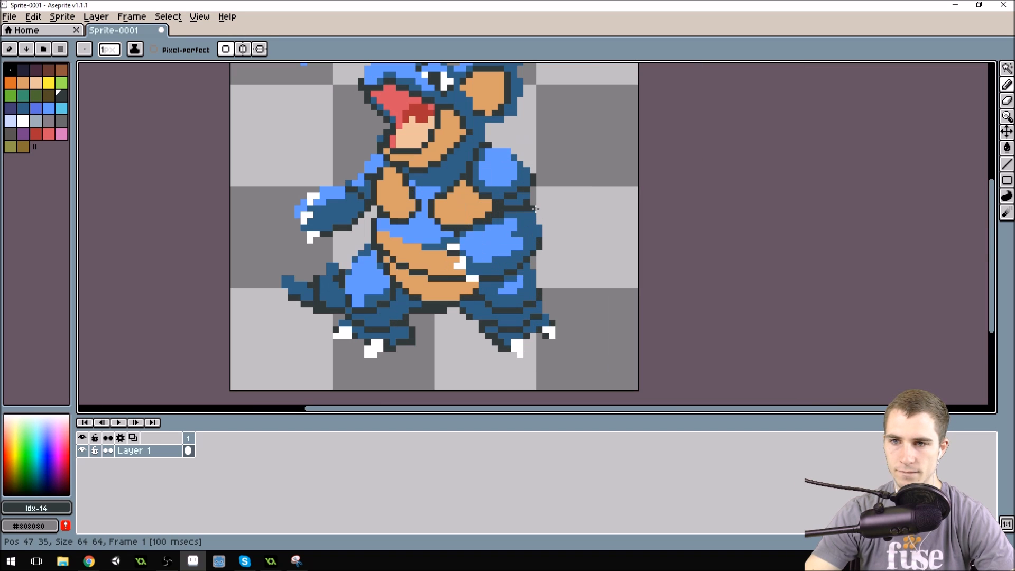
pyautogui.scroll(-1, 519, 195)
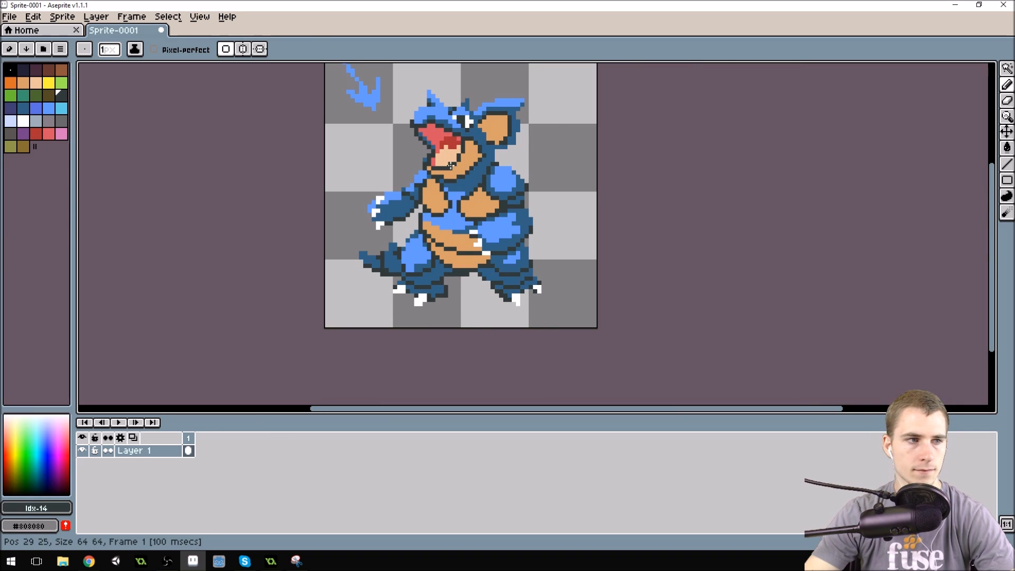
pyautogui.scroll(2, 524, 191)
pyautogui.scroll(-1, 525, 191)
pyautogui.moveTo(525, 191); pyautogui.dragTo(445, 211)
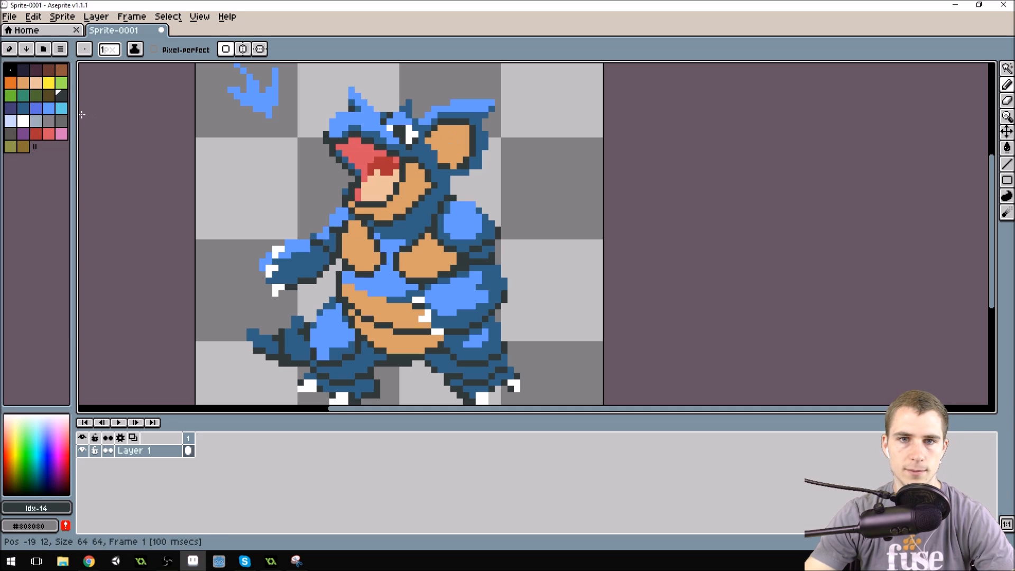
pyautogui.click(61, 69)
pyautogui.scroll(1, 428, 101)
pyautogui.scroll(1, 428, 101)
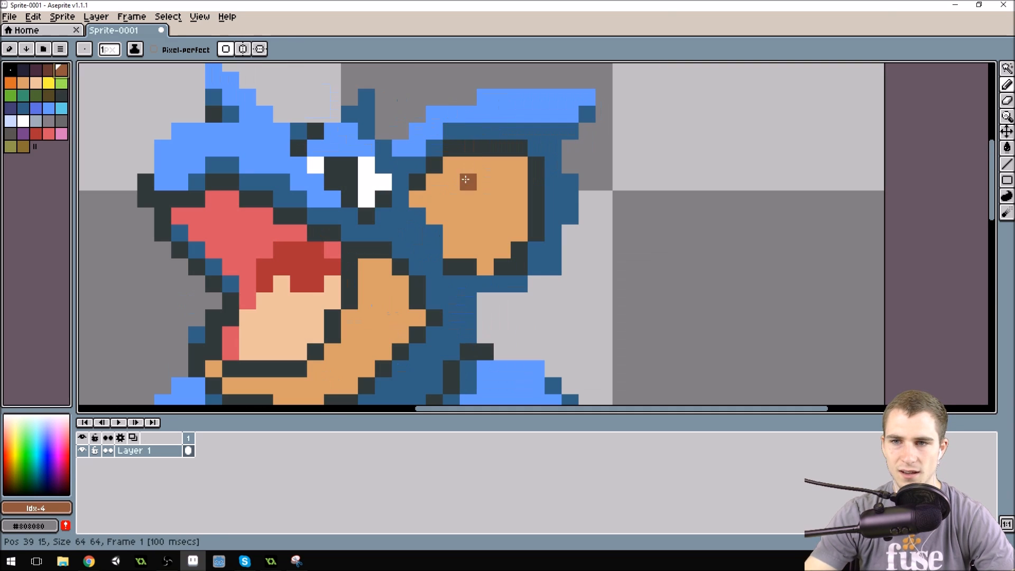
pyautogui.moveTo(419, 198)
pyautogui.mouseDown()
pyautogui.moveTo(444, 192)
pyautogui.moveTo(440, 213)
pyautogui.moveTo(473, 213)
pyautogui.mouseUp()
pyautogui.moveTo(453, 248); pyautogui.dragTo(469, 248)
# Step: Extend the brown shading down to the bottom edge of the inner ear
pyautogui.scroll(-6, 479, 216)
pyautogui.scroll(3, 512, 199)
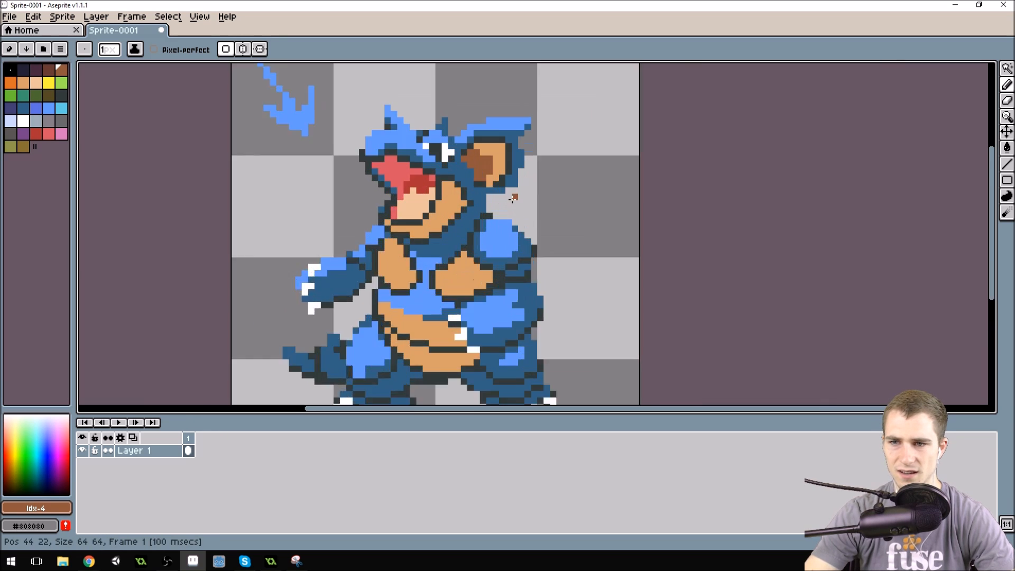
pyautogui.scroll(1, 512, 198)
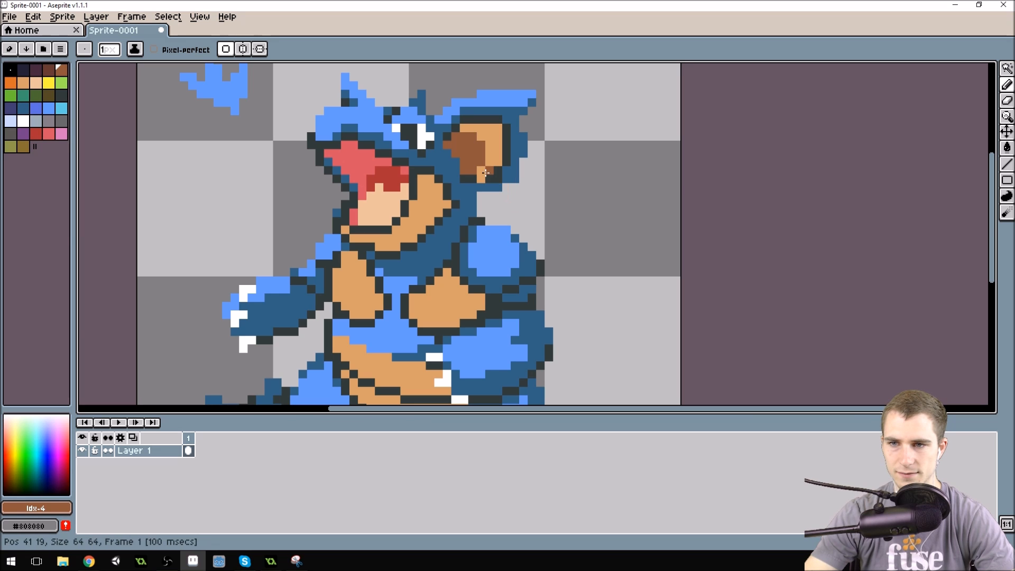
pyautogui.scroll(-3, 531, 207)
pyautogui.scroll(2, 545, 204)
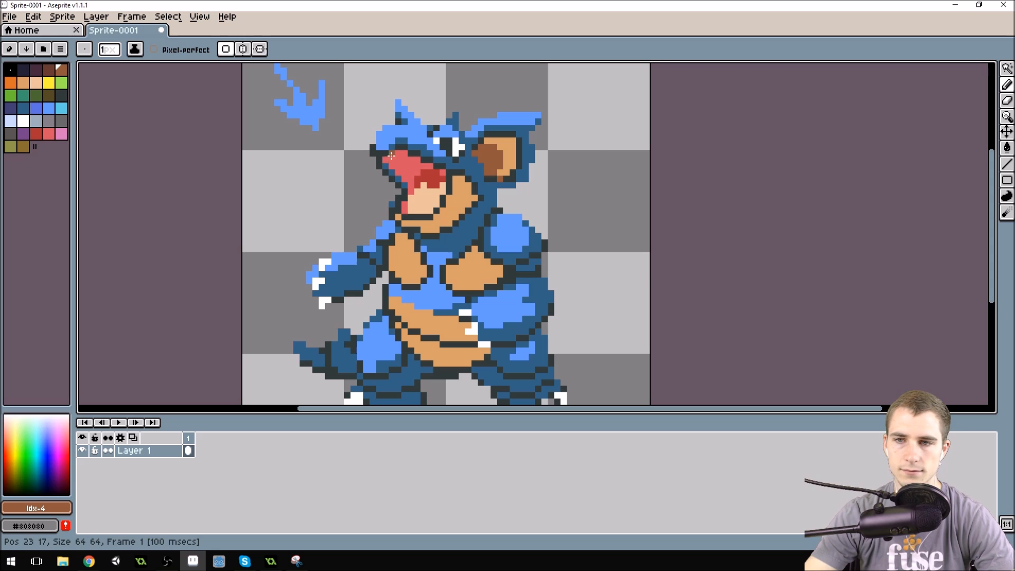
# Step: Change light blue palette entry 19 to 8aebff, with saturation 46 and brightness 100, for use as a highlight color
pyautogui.scroll(1, 390, 160)
pyautogui.keyDown('alt'); pyautogui.click(391, 137); pyautogui.keyUp('alt')
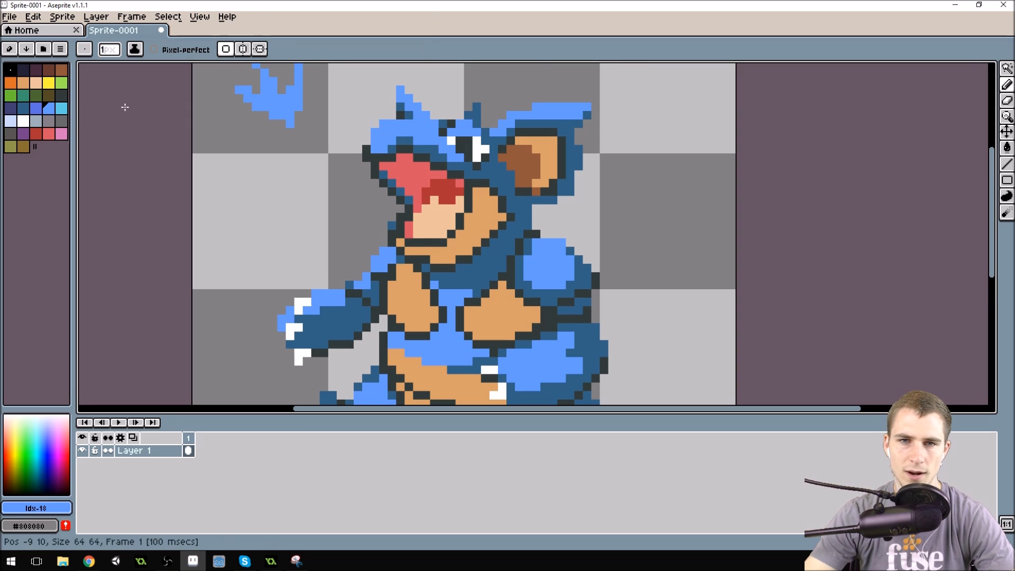
pyautogui.click(59, 111)
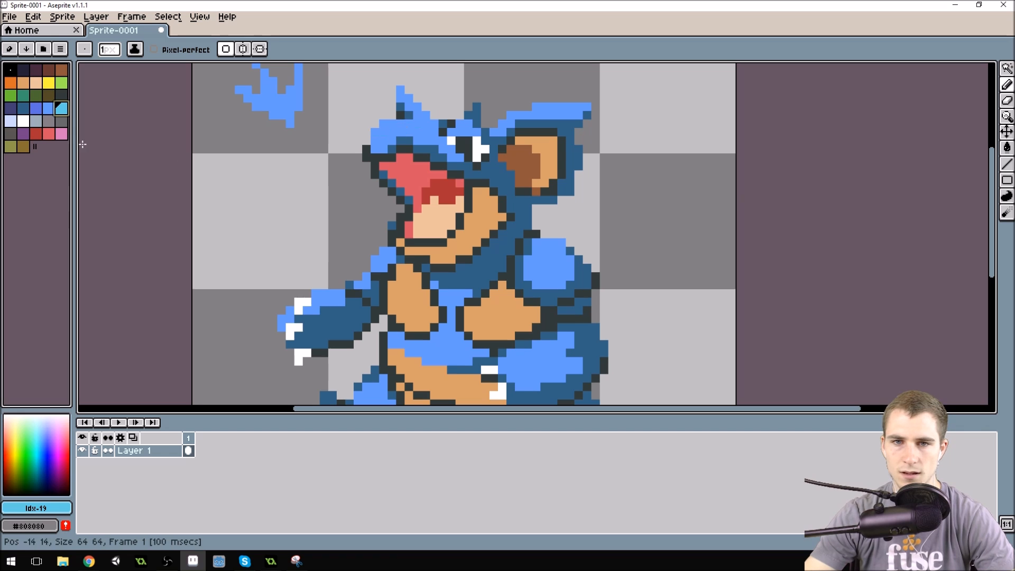
pyautogui.click(43, 48)
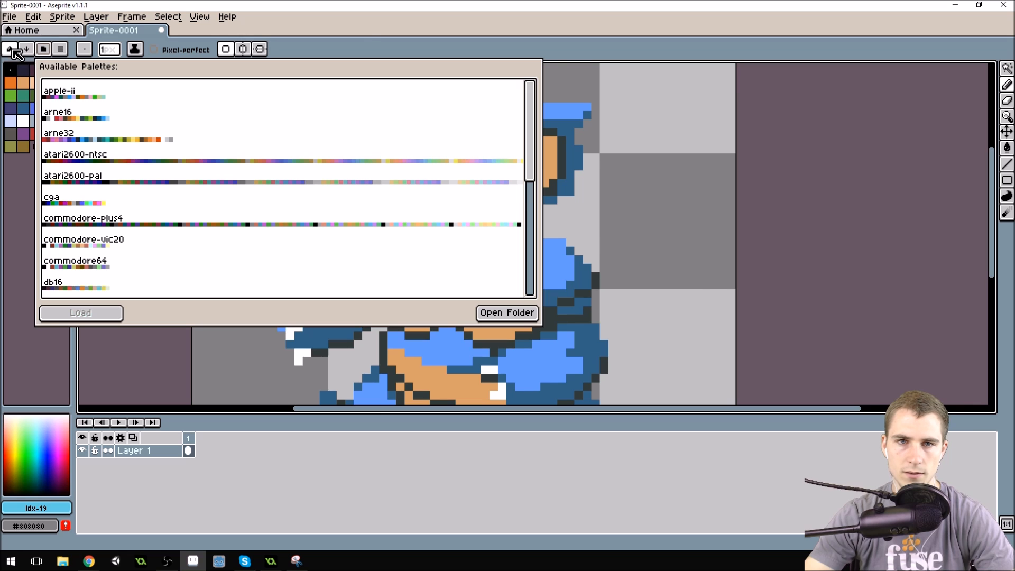
pyautogui.click(11, 49)
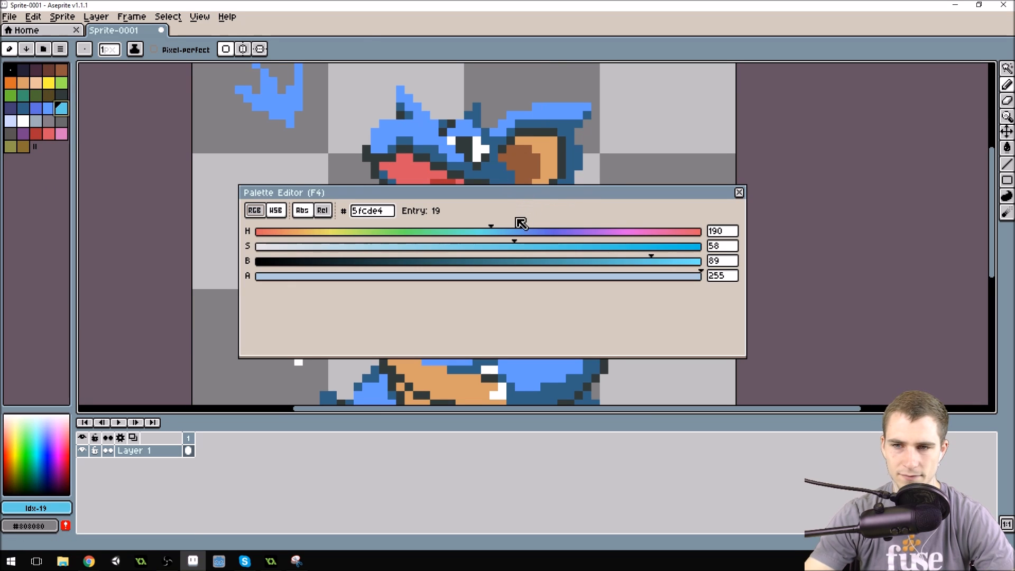
pyautogui.moveTo(516, 245); pyautogui.dragTo(493, 246)
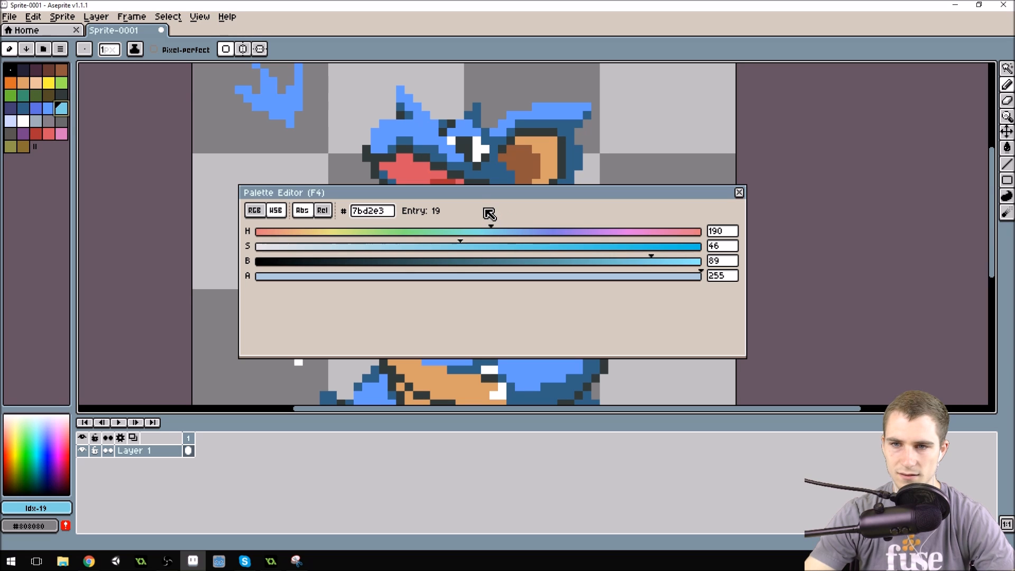
pyautogui.moveTo(468, 248); pyautogui.dragTo(720, 262)
pyautogui.moveTo(613, 249); pyautogui.dragTo(532, 244)
pyautogui.moveTo(508, 193); pyautogui.dragTo(786, 181)
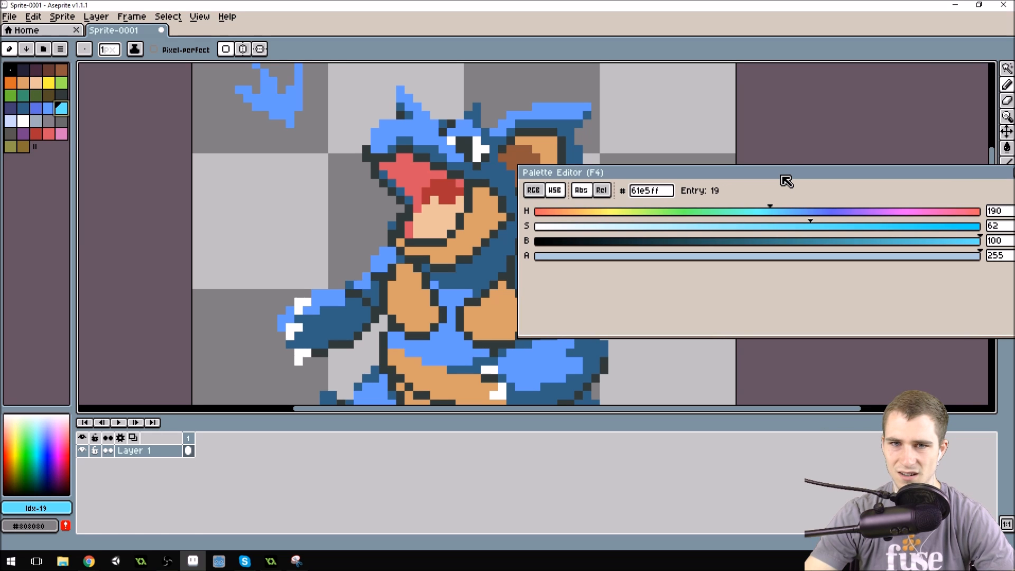
pyautogui.moveTo(800, 228); pyautogui.dragTo(739, 226)
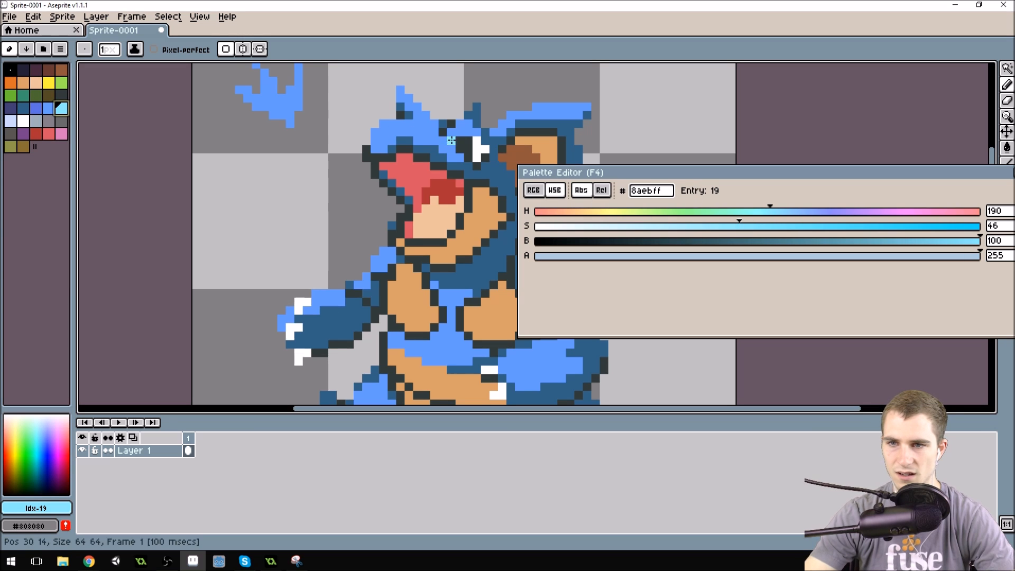
# Step: Paint light blue highlights on the top of the snout and the front upper edge of the ear
pyautogui.click(391, 125)
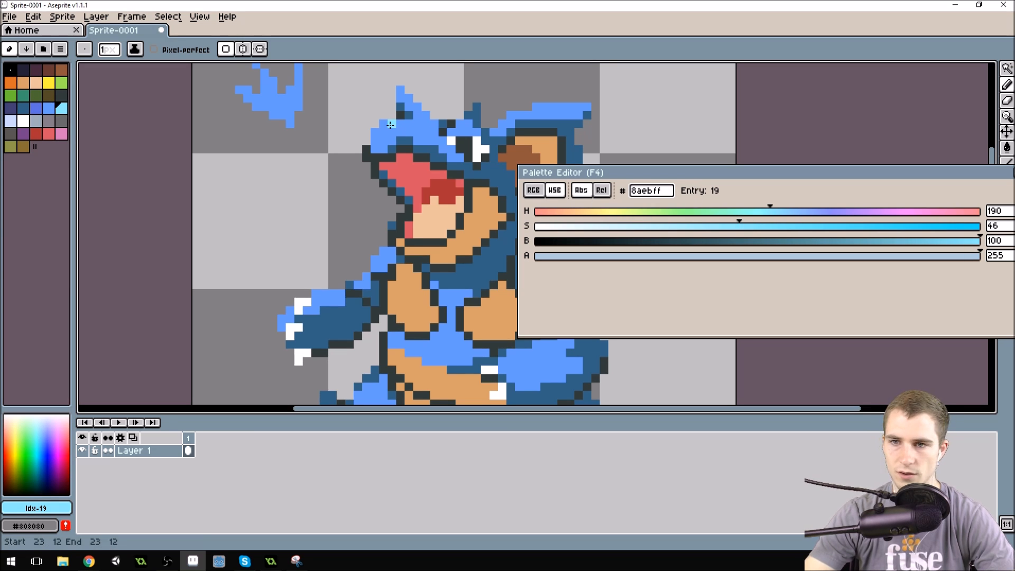
pyautogui.moveTo(411, 125); pyautogui.dragTo(383, 140)
pyautogui.moveTo(461, 205)
pyautogui.mouseDown()
pyautogui.moveTo(253, 225)
pyautogui.moveTo(252, 243)
pyautogui.mouseUp()
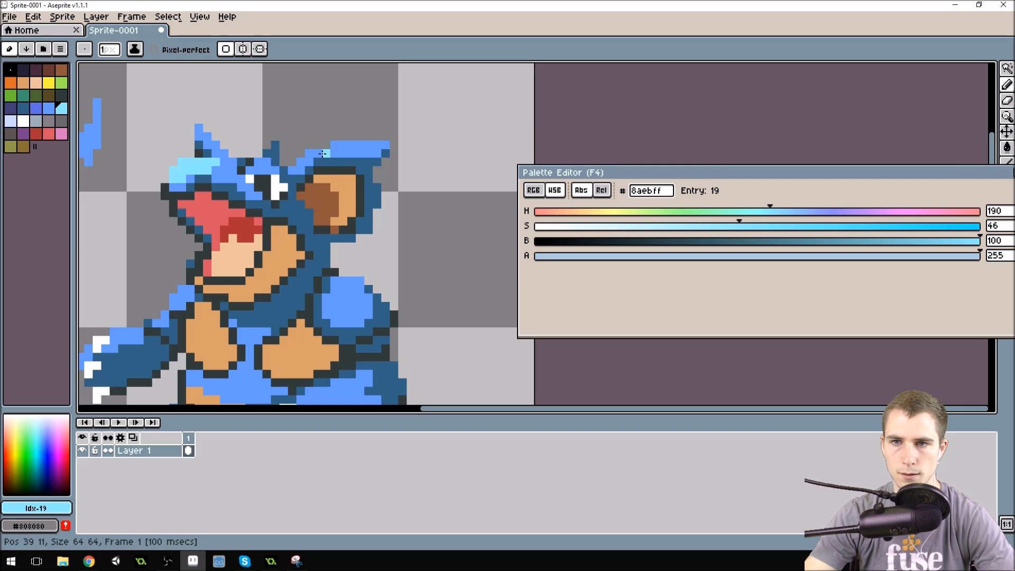
pyautogui.moveTo(267, 266)
pyautogui.mouseDown()
pyautogui.moveTo(363, 239)
pyautogui.moveTo(349, 266)
pyautogui.mouseUp()
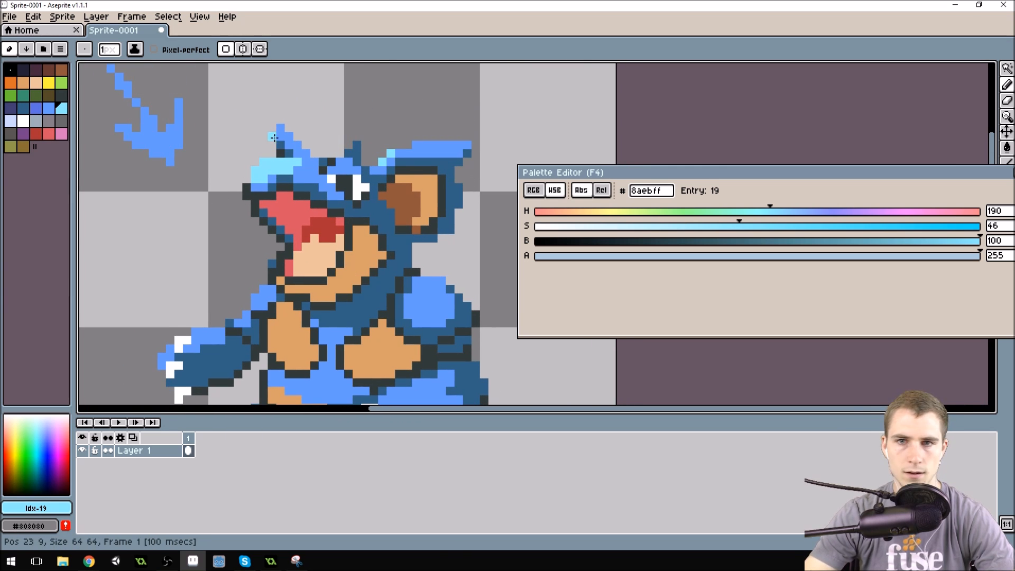
# Step: Paint a light blue highlight on the forearm resting on the belly, just behind the claws
pyautogui.moveTo(303, 254); pyautogui.dragTo(283, 160)
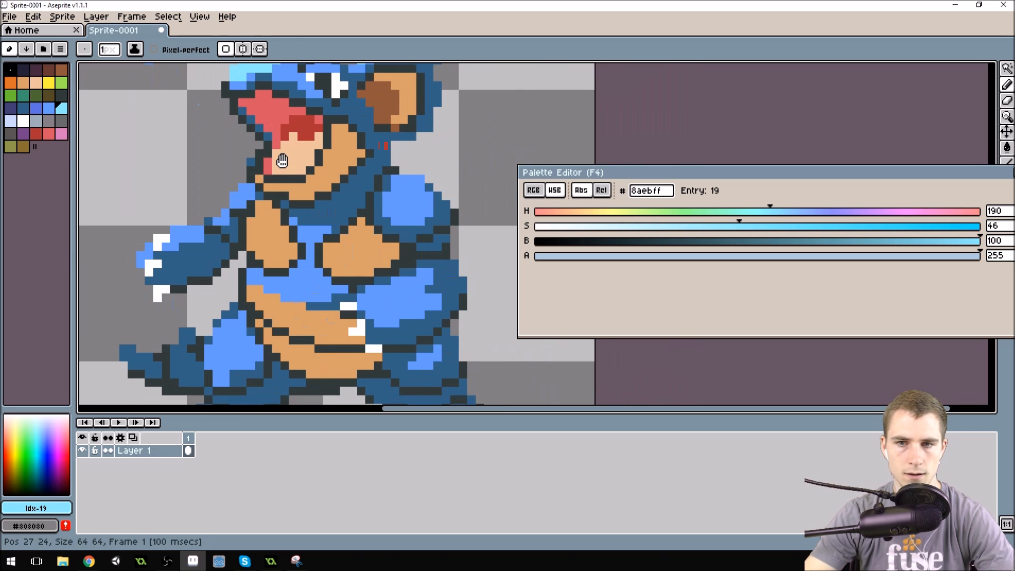
pyautogui.moveTo(259, 222)
pyautogui.mouseDown()
pyautogui.moveTo(299, 224)
pyautogui.moveTo(229, 197)
pyautogui.mouseUp()
pyautogui.moveTo(339, 270)
pyautogui.mouseDown()
pyautogui.moveTo(363, 273)
pyautogui.moveTo(347, 265)
pyautogui.mouseUp()
pyautogui.moveTo(298, 298)
pyautogui.mouseDown()
pyautogui.moveTo(428, 234)
pyautogui.moveTo(373, 247)
pyautogui.mouseUp()
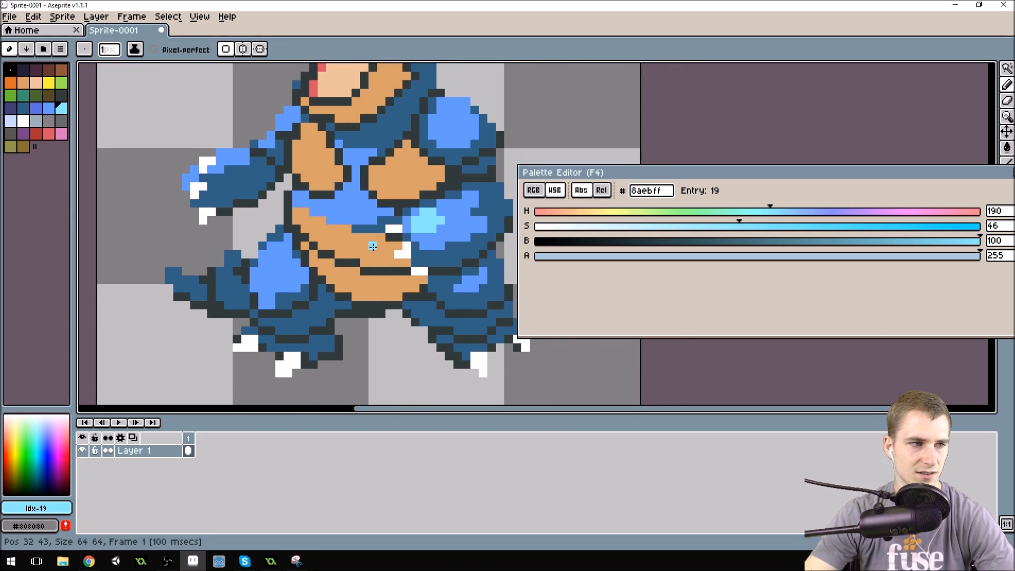
# Step: Paint a narrow vertical light blue highlight on the thigh beside the tail and touch up its shape
pyautogui.moveTo(271, 265); pyautogui.dragTo(263, 273)
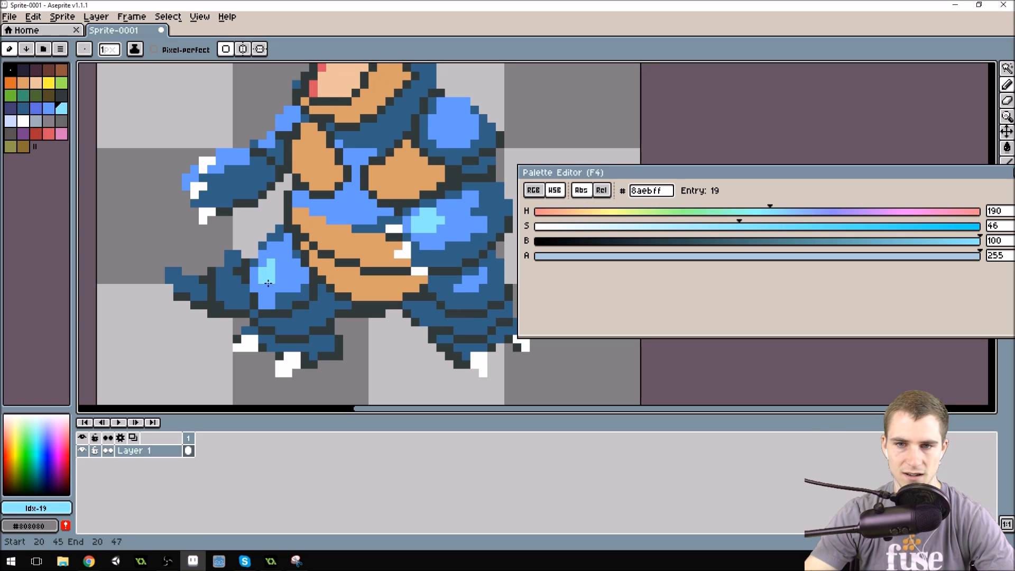
pyautogui.click(263, 286)
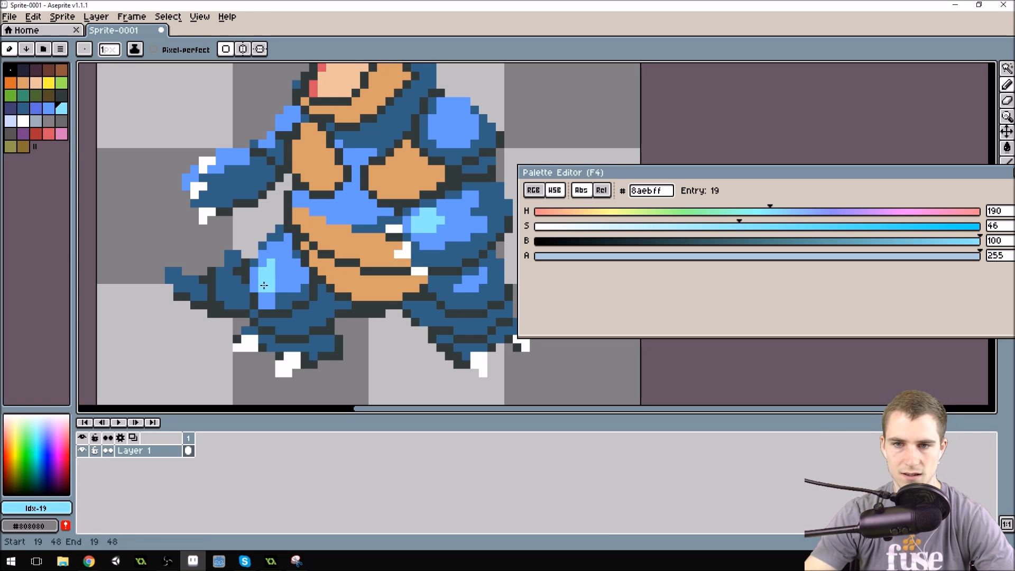
pyautogui.keyDown('alt'); pyautogui.click(291, 276); pyautogui.keyUp('alt')
pyautogui.click(270, 287)
pyautogui.keyDown('alt'); pyautogui.click(270, 274); pyautogui.keyUp('alt')
pyautogui.click(263, 264)
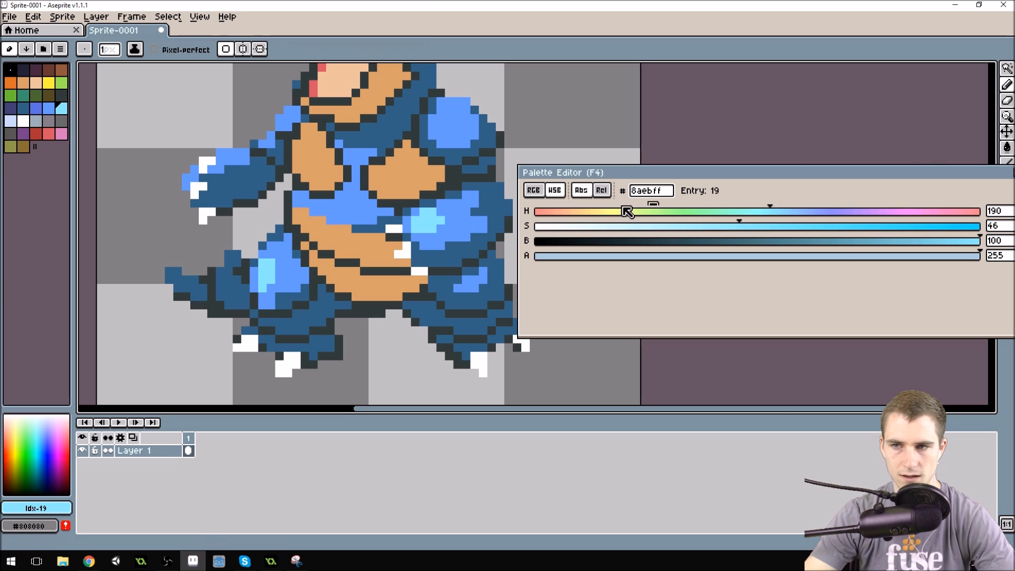
pyautogui.moveTo(967, 176); pyautogui.dragTo(923, 186)
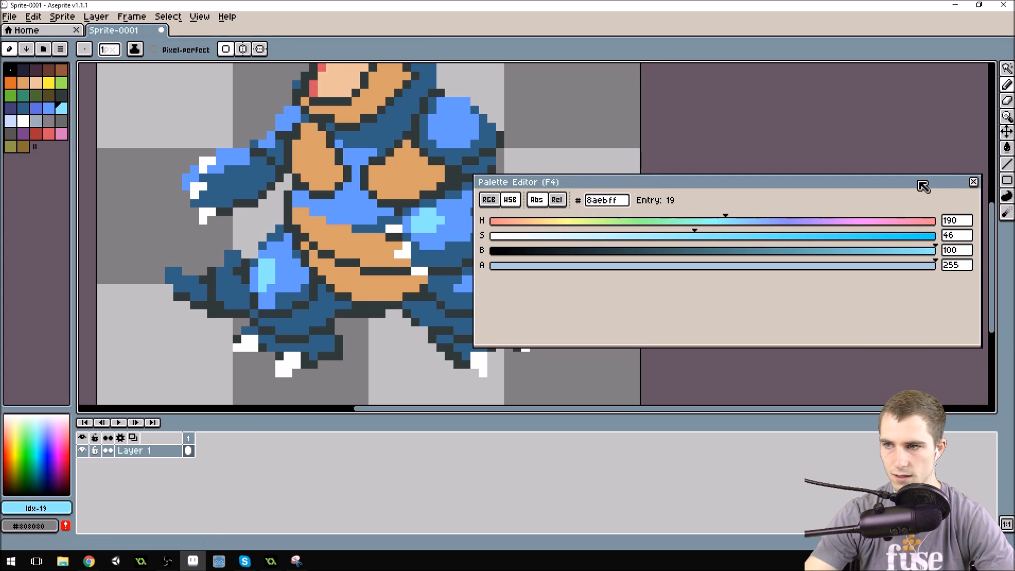
# Step: Paint light blue highlights along the top edge of the outstretched arm, near the hand and at the shoulder
pyautogui.click(973, 182)
pyautogui.scroll(-6, 322, 262)
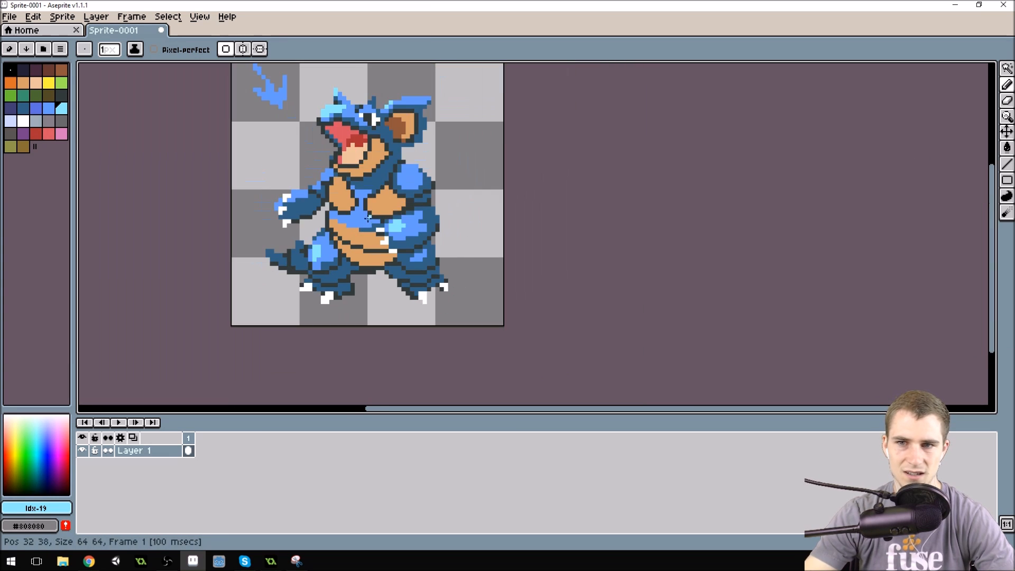
pyautogui.scroll(3, 316, 143)
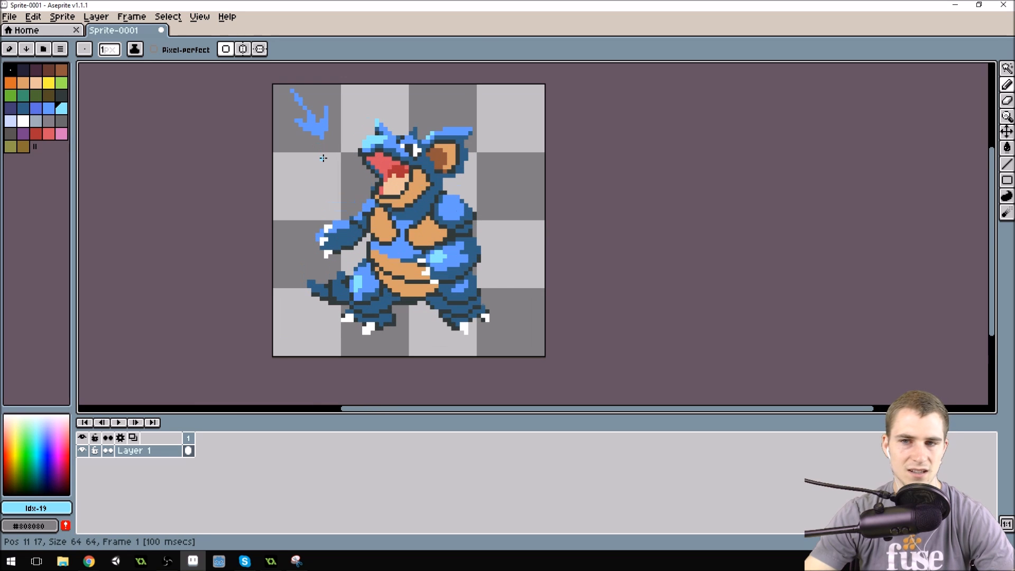
pyautogui.scroll(2, 322, 158)
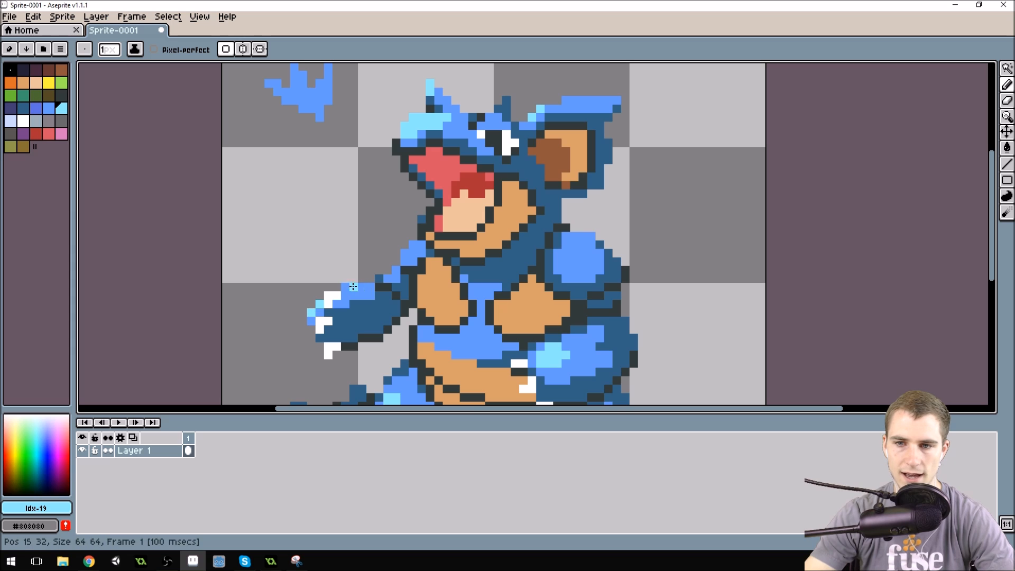
pyautogui.moveTo(346, 286); pyautogui.dragTo(365, 286)
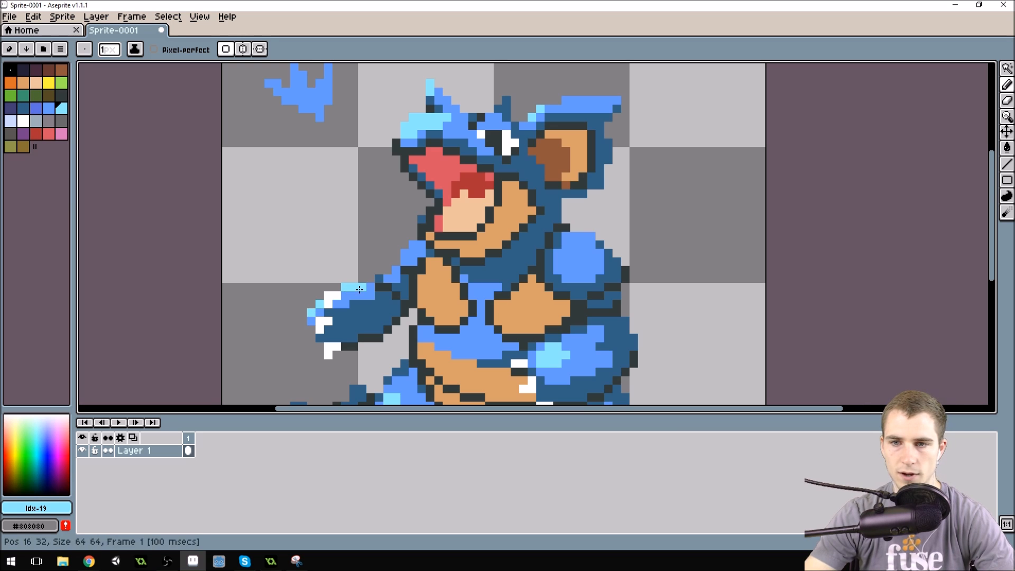
pyautogui.click(410, 250)
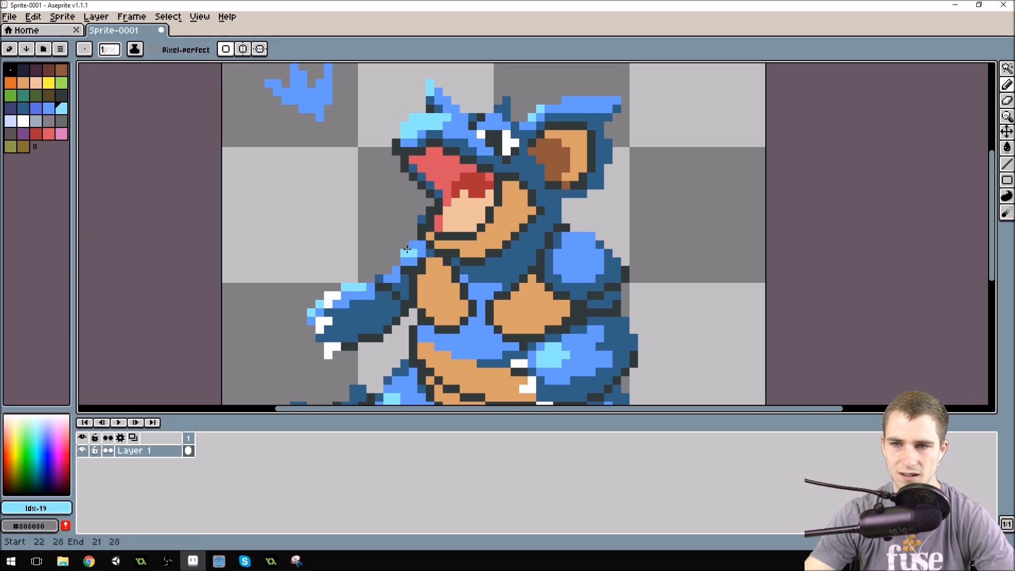
pyautogui.click(419, 241)
pyautogui.keyDown('alt'); pyautogui.click(444, 248); pyautogui.keyUp('alt')
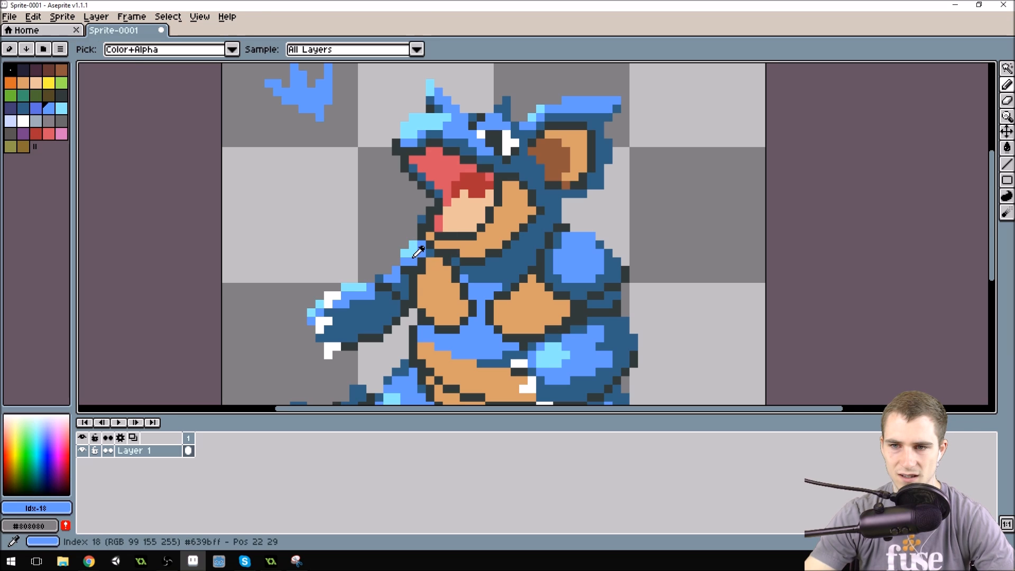
# Step: Fill the tan chest plates, lower jaw and both belly sections with yellow palette entry 8
pyautogui.scroll(-1, 479, 245)
pyautogui.scroll(-2, 503, 231)
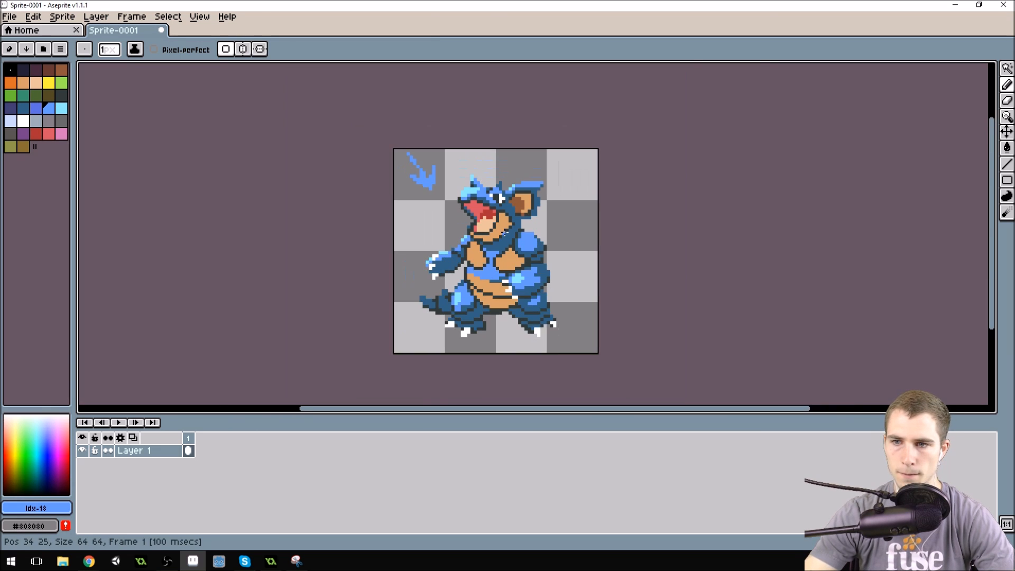
pyautogui.scroll(3, 485, 262)
pyautogui.scroll(-2, 483, 262)
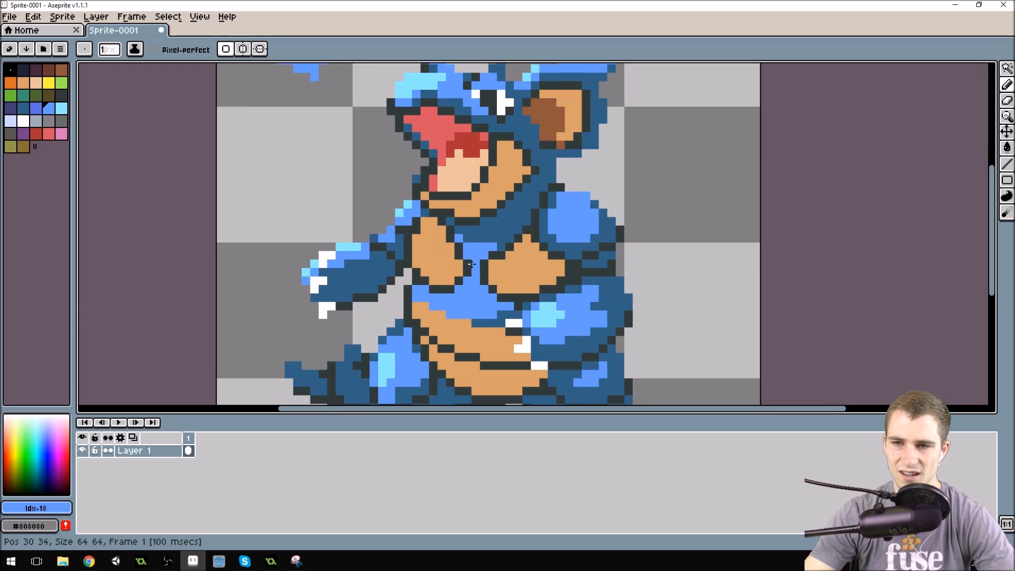
pyautogui.keyDown('alt'); pyautogui.click(455, 245); pyautogui.keyUp('alt')
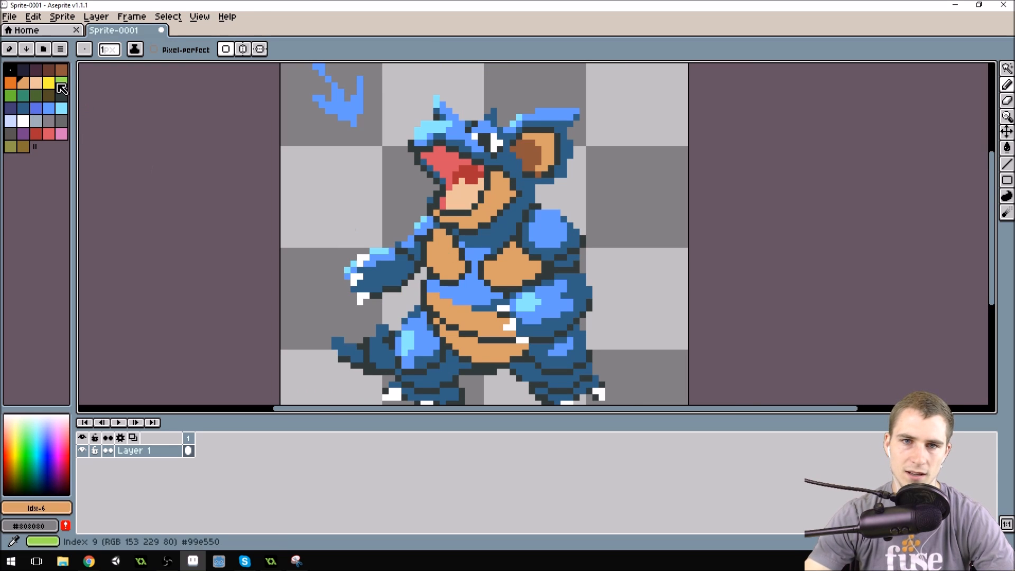
pyautogui.click(54, 85)
pyautogui.press('g')
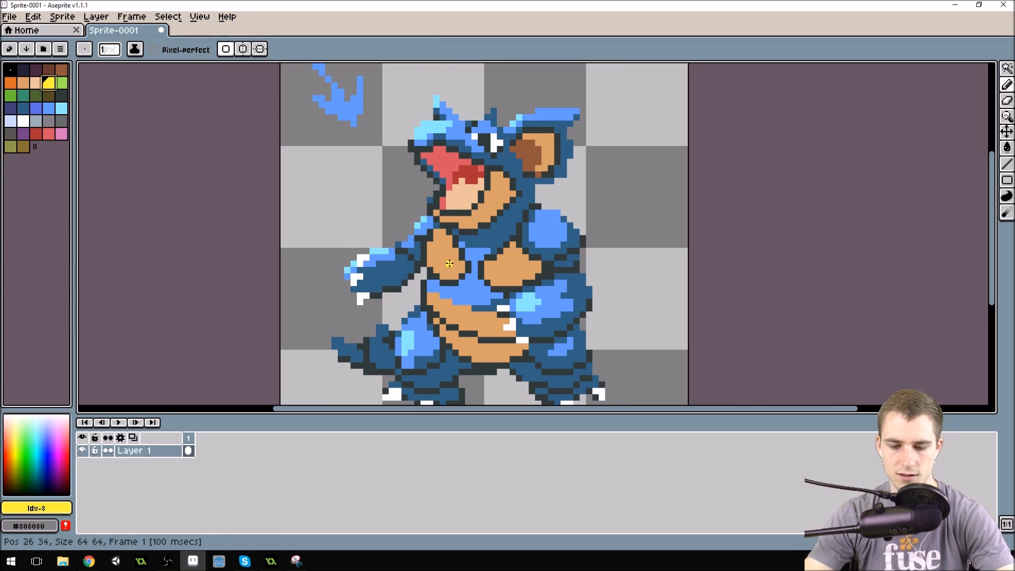
pyautogui.click(443, 258)
pyautogui.click(492, 263)
pyautogui.click(500, 198)
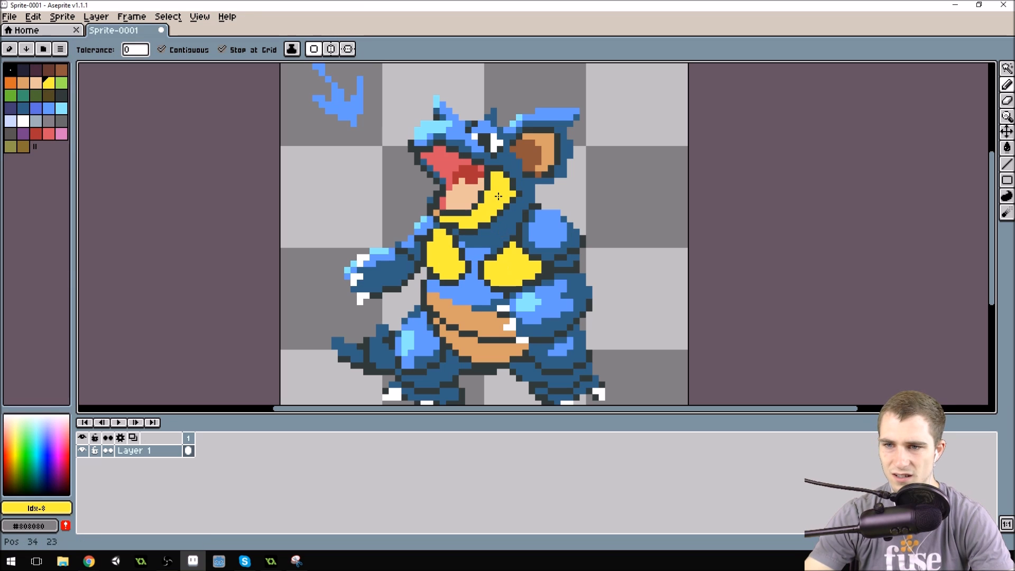
pyautogui.click(478, 318)
pyautogui.click(482, 343)
pyautogui.press('b')
# Step: Change yellow palette entry 8 to the pale cream f0e6a1, with hue 53, saturation 33 and brightness 94
pyautogui.scroll(-2, 462, 293)
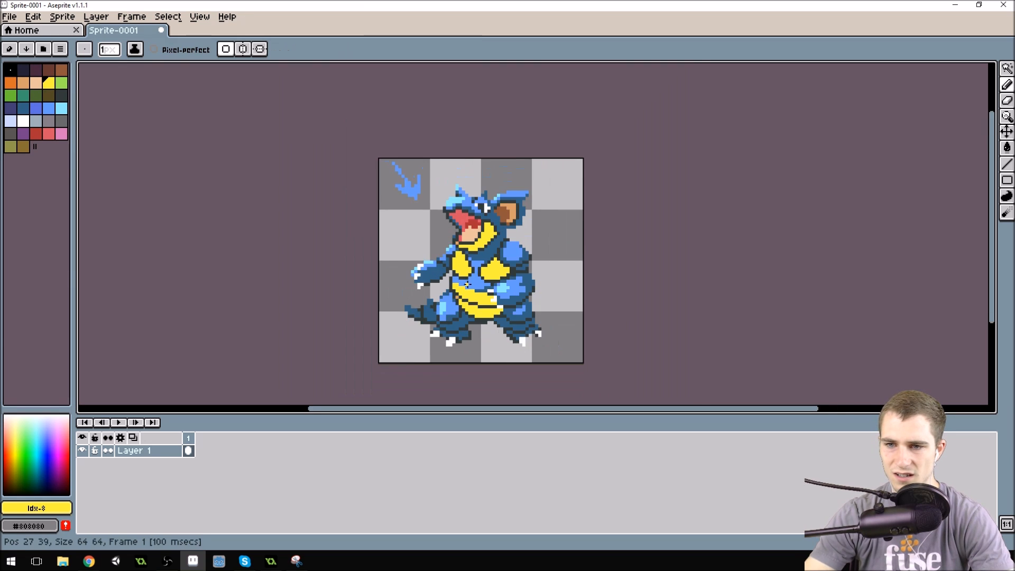
pyautogui.scroll(2, 448, 311)
pyautogui.scroll(-4, 549, 256)
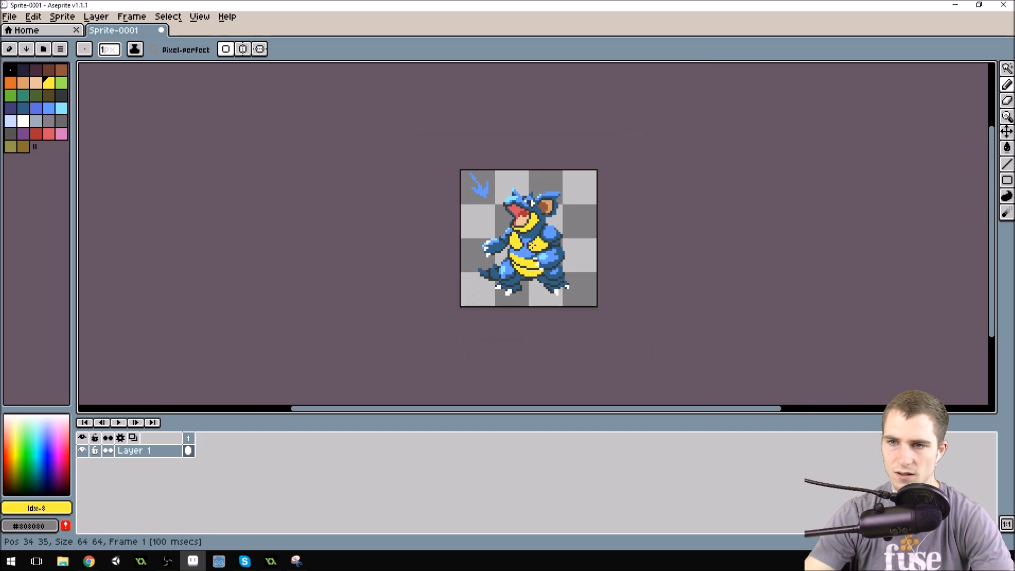
pyautogui.scroll(3, 562, 239)
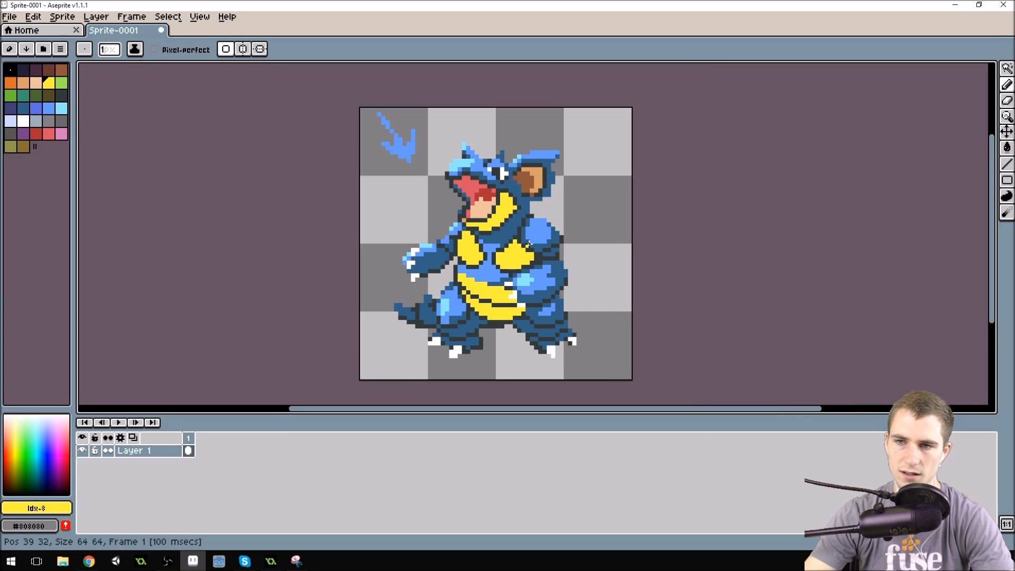
pyautogui.click(13, 49)
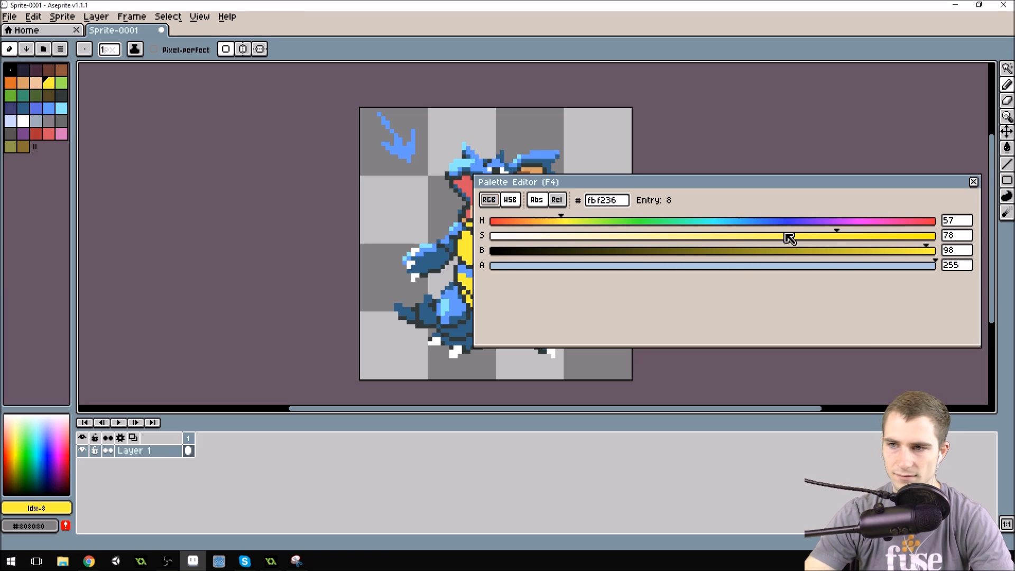
pyautogui.moveTo(786, 237); pyautogui.dragTo(722, 236)
pyautogui.moveTo(574, 220); pyautogui.dragTo(559, 219)
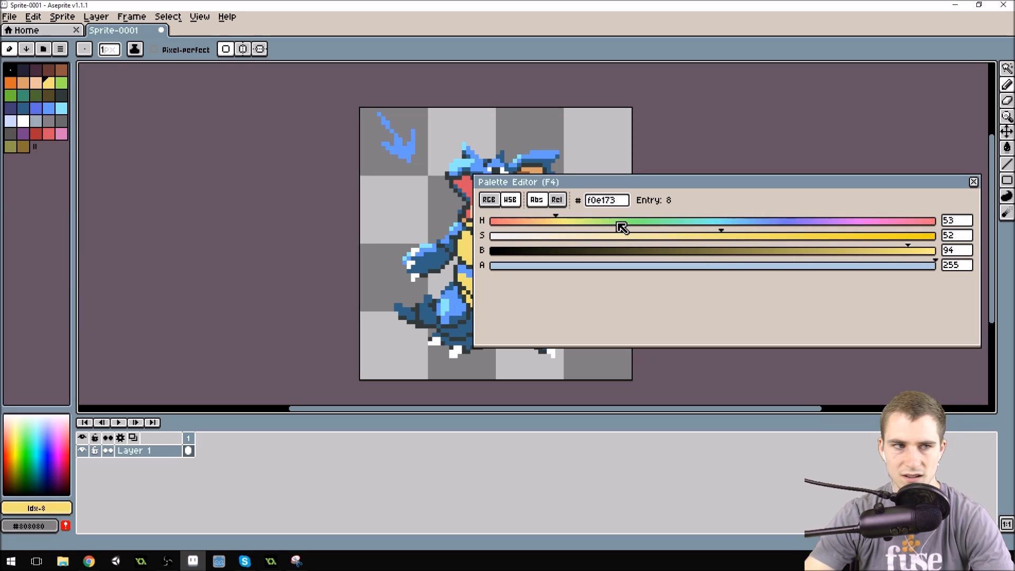
pyautogui.moveTo(642, 236); pyautogui.dragTo(644, 236)
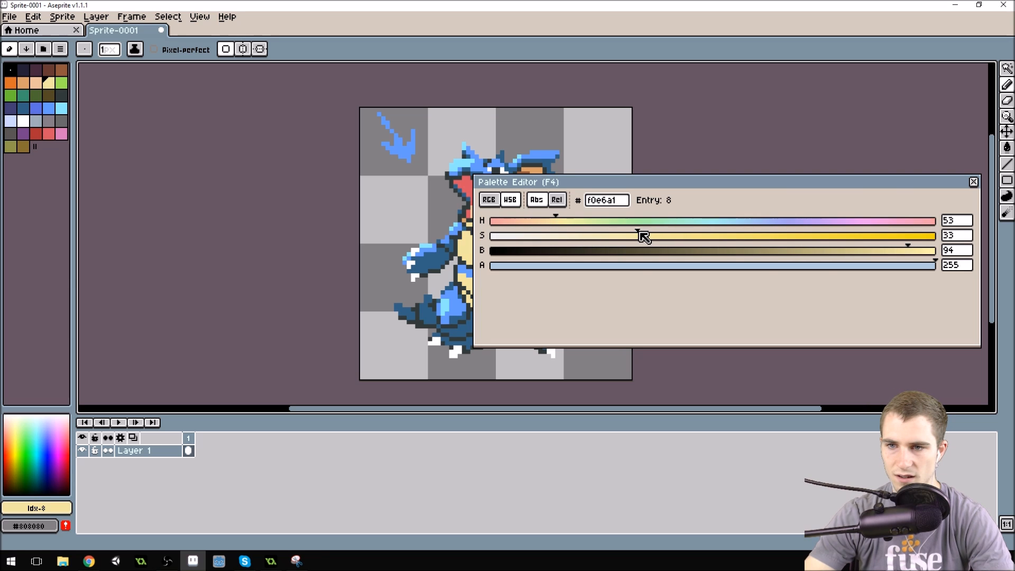
pyautogui.click(973, 181)
# Step: Examine how the cream chest, jaw and belly look against the blue body at several magnifications
pyautogui.scroll(-1, 544, 238)
pyautogui.scroll(2, 517, 231)
pyautogui.scroll(-3, 516, 231)
pyautogui.scroll(4, 548, 218)
pyautogui.scroll(-2, 545, 224)
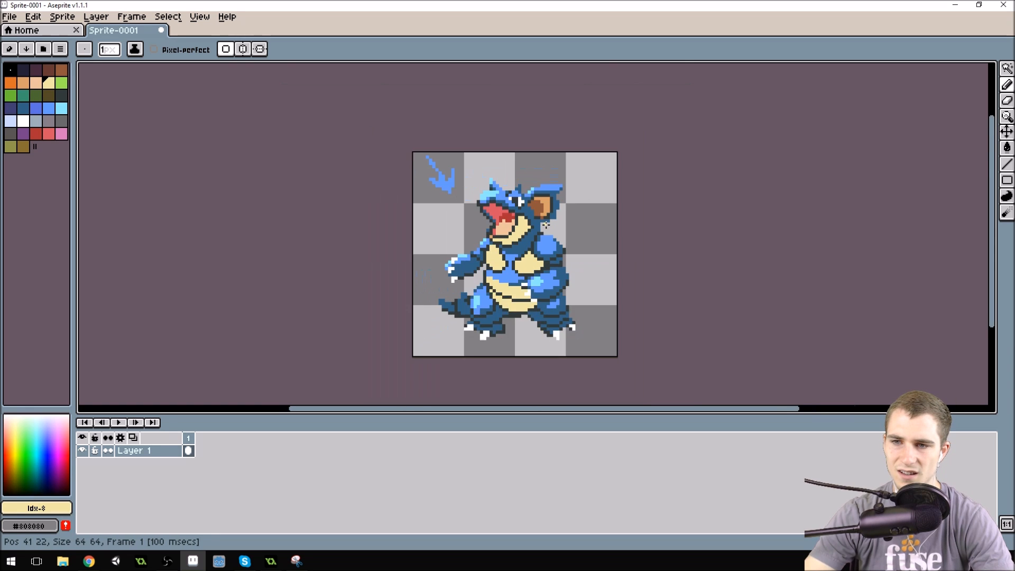
pyautogui.scroll(2, 545, 225)
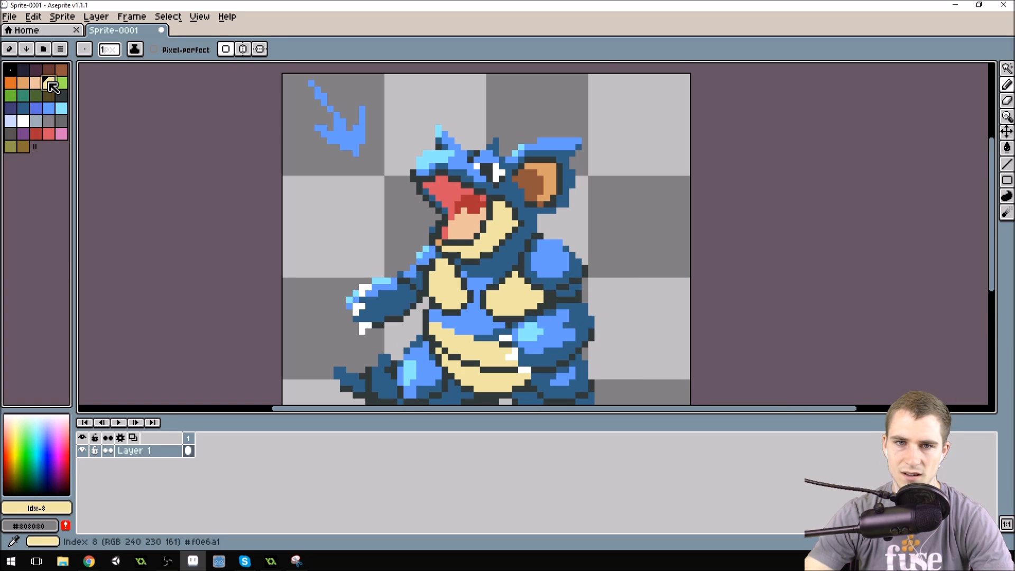
pyautogui.scroll(-2, 491, 189)
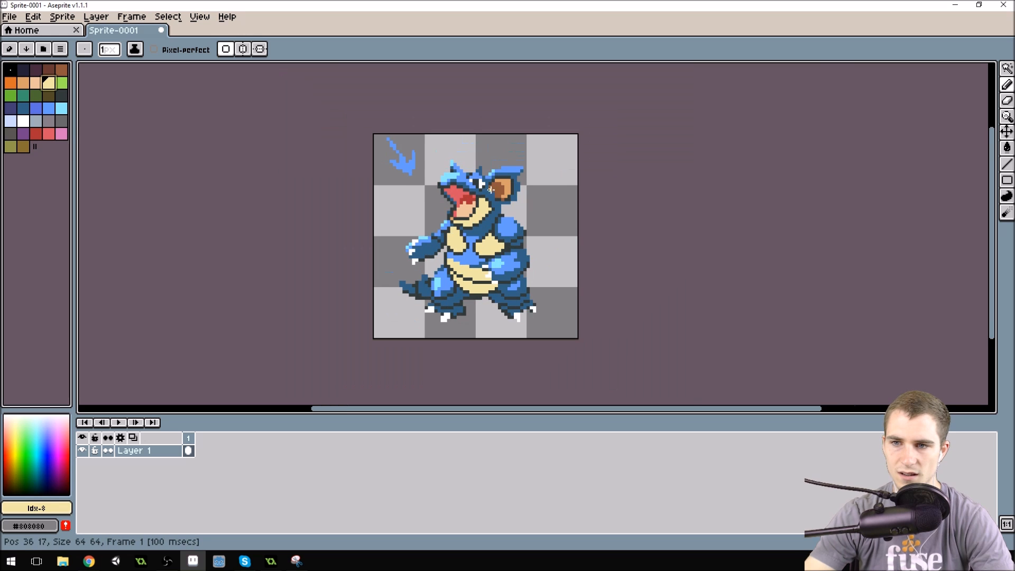
pyautogui.scroll(2, 408, 193)
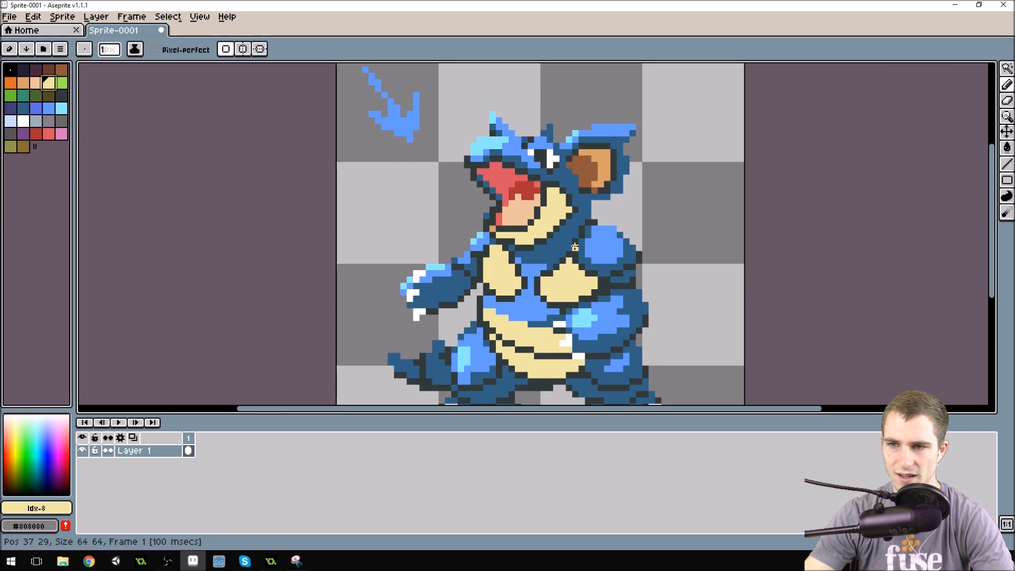
# Step: Change dark blue palette entry 16 to 305982, with hue 210, saturation 63 and brightness 51
pyautogui.click(23, 108)
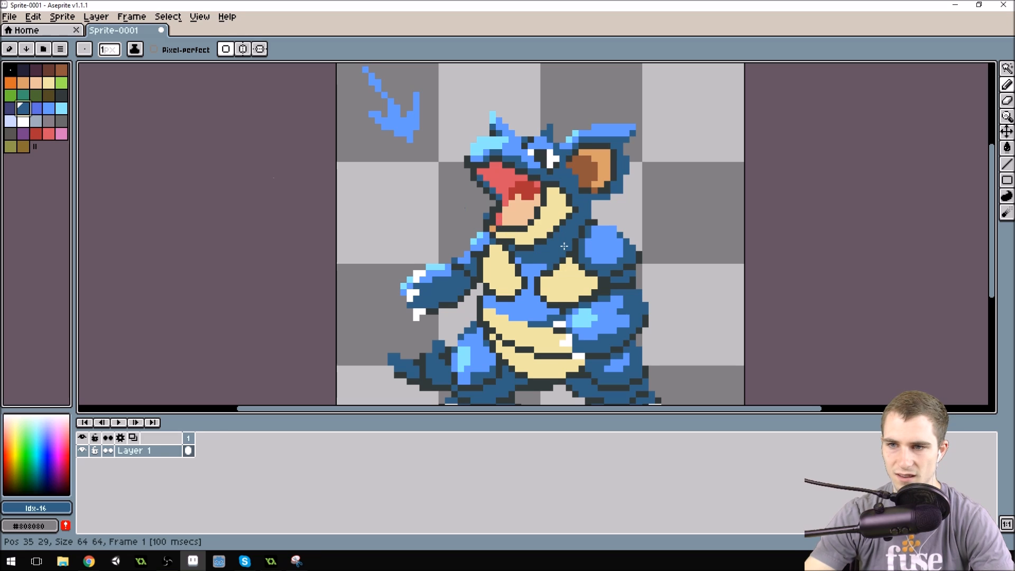
pyautogui.click(9, 48)
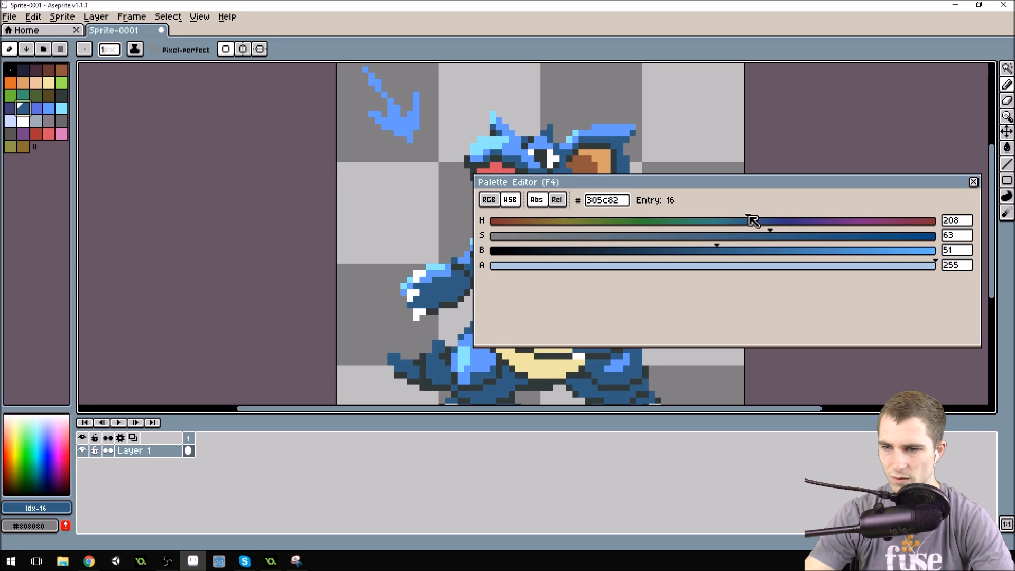
pyautogui.moveTo(762, 221); pyautogui.dragTo(750, 222)
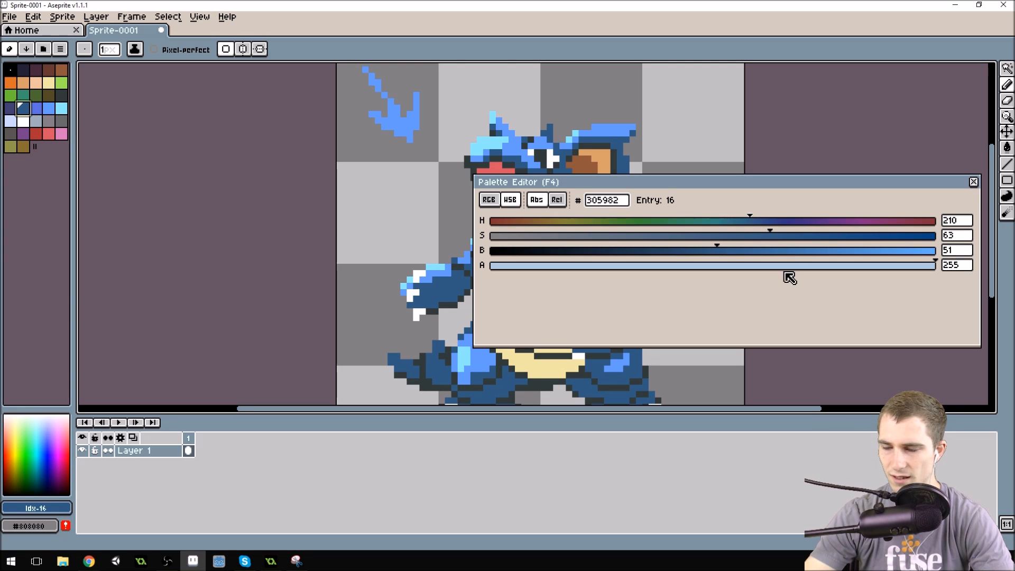
pyautogui.click(973, 181)
# Step: Extend the medium blue patch on the thigh below the belly arm and paint medium blue highlights above the claws on both feet
pyautogui.scroll(-5, 536, 204)
pyautogui.scroll(6, 571, 282)
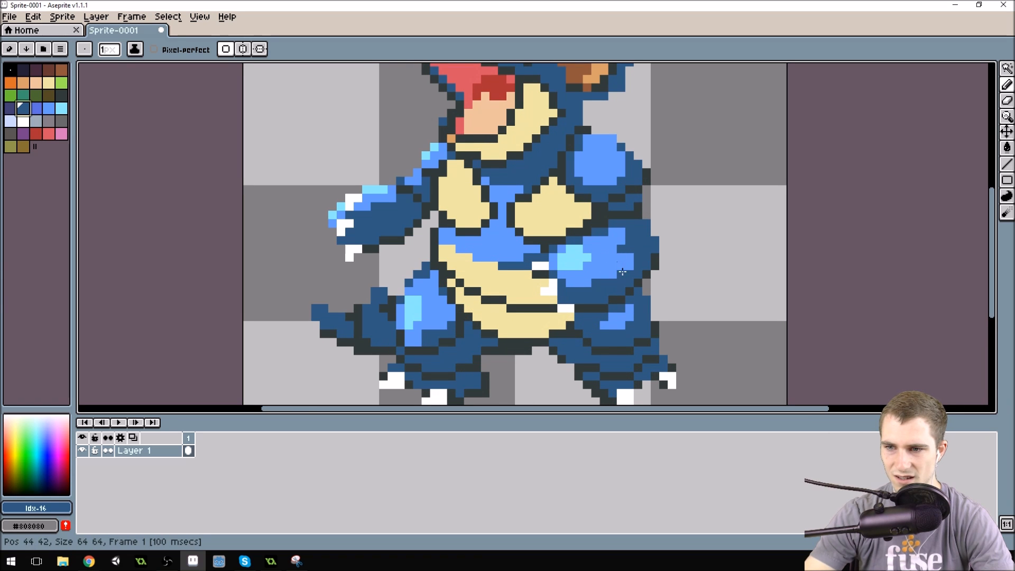
pyautogui.keyDown('alt'); pyautogui.click(611, 328); pyautogui.keyUp('alt')
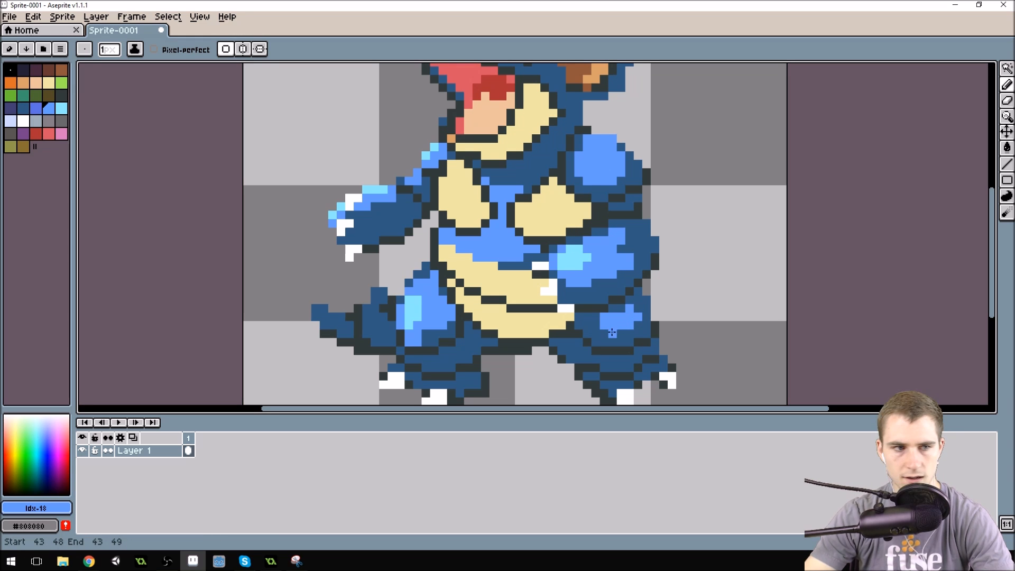
pyautogui.click(661, 363)
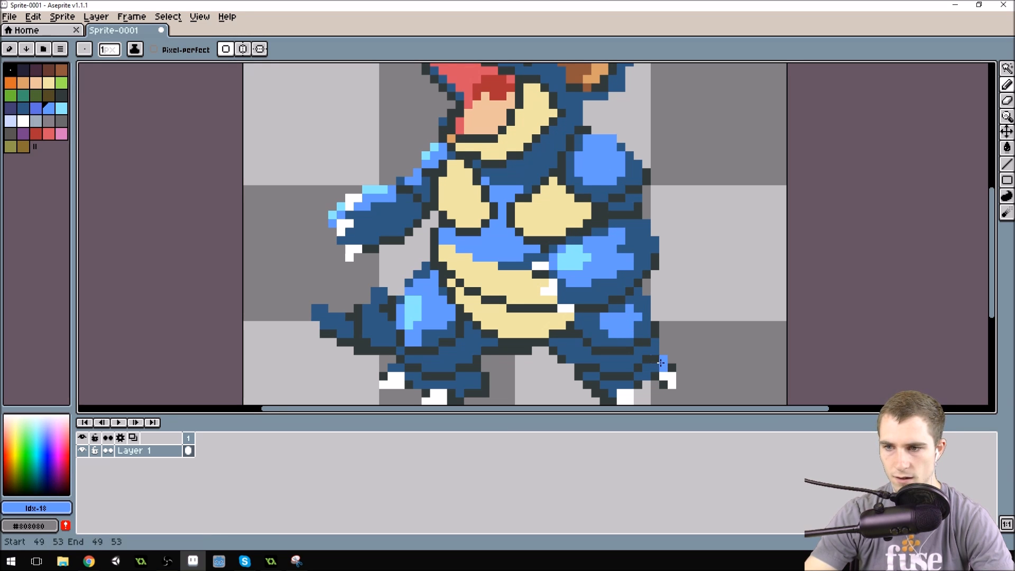
pyautogui.click(622, 382)
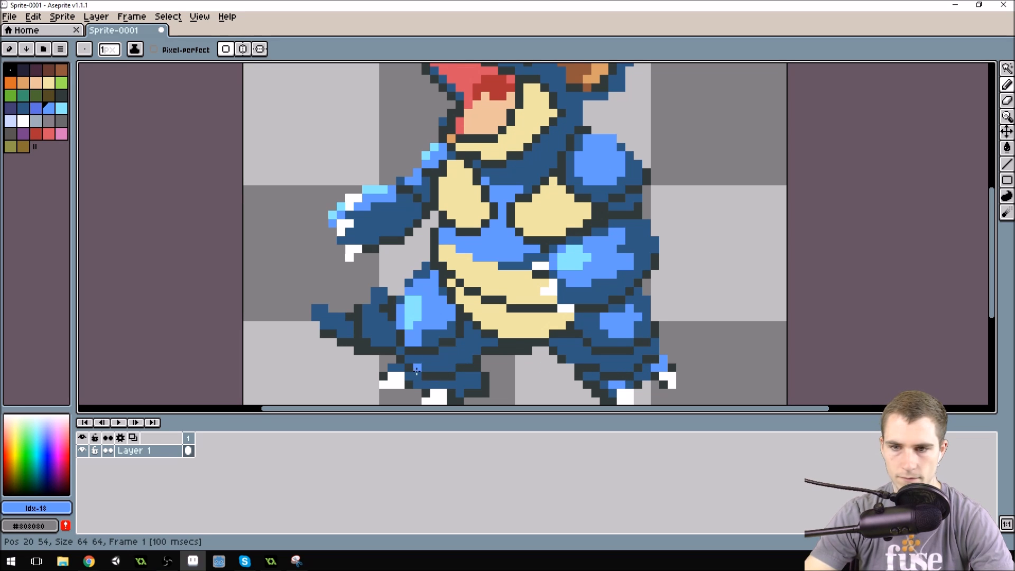
pyautogui.moveTo(400, 368); pyautogui.dragTo(393, 368)
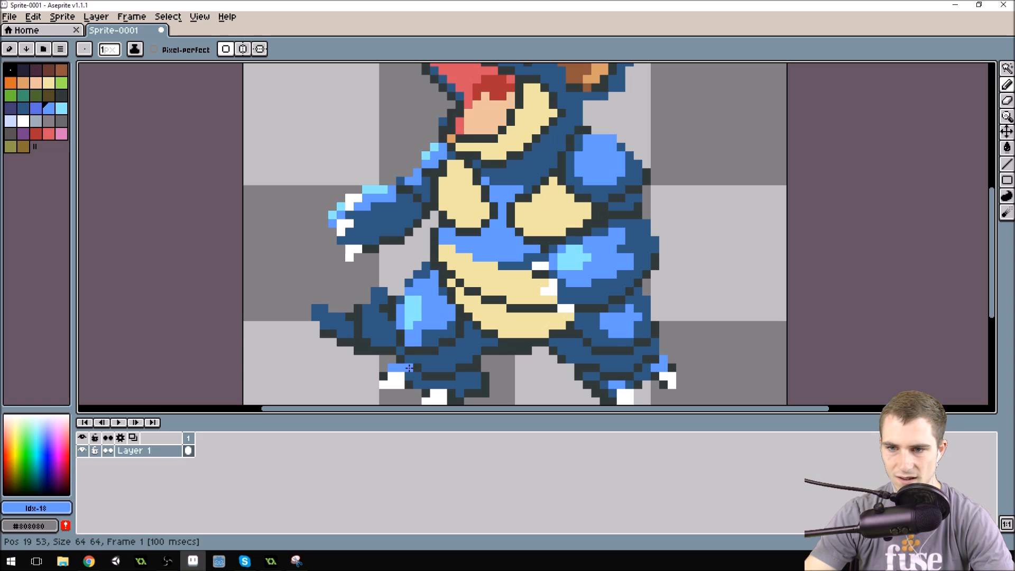
pyautogui.click(409, 367)
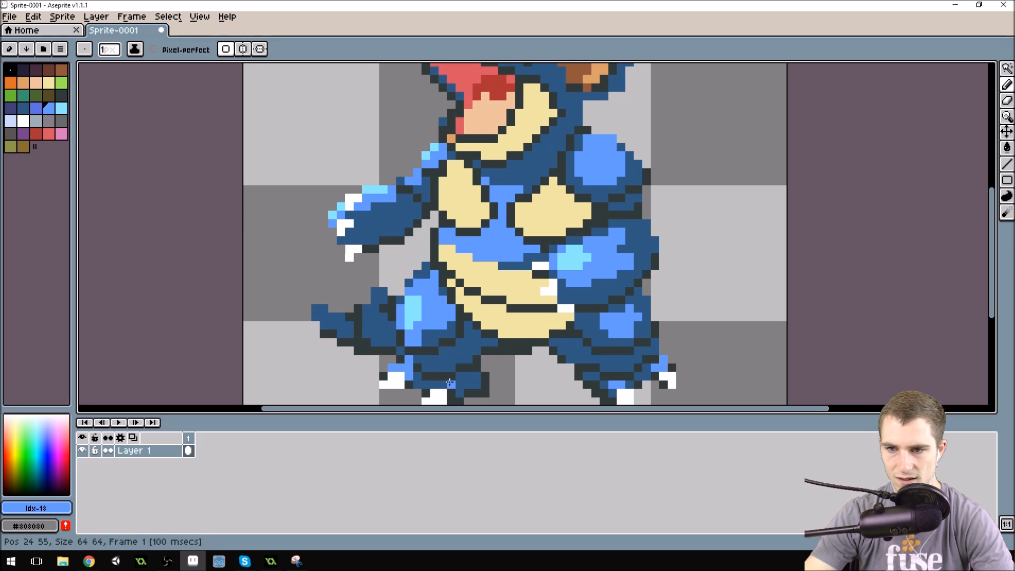
pyautogui.click(451, 385)
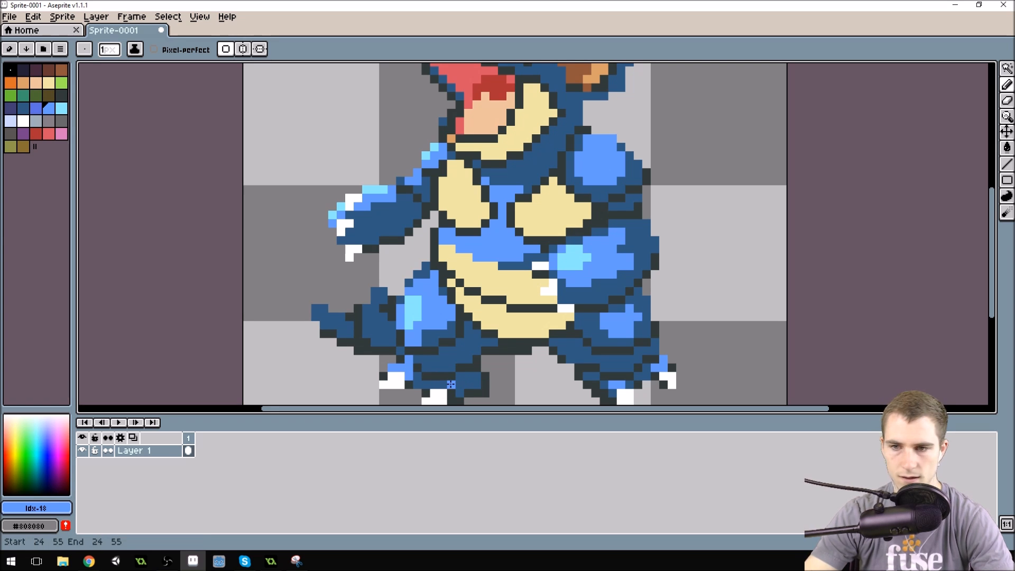
# Step: Recolor the dark outline pixels where the neck meets the near shoulder with dark blue entry 16
pyautogui.scroll(-3, 437, 384)
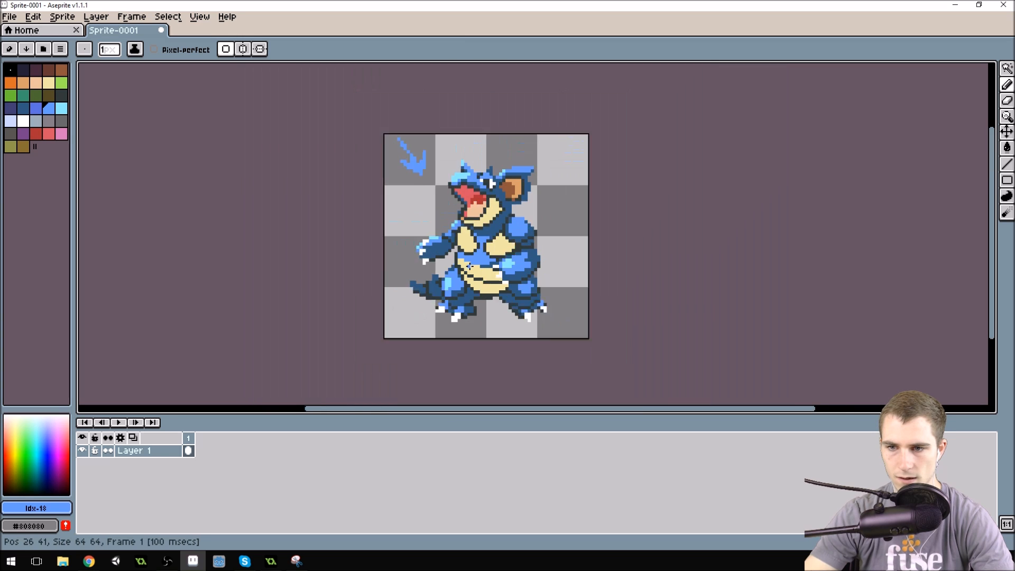
pyautogui.scroll(2, 491, 251)
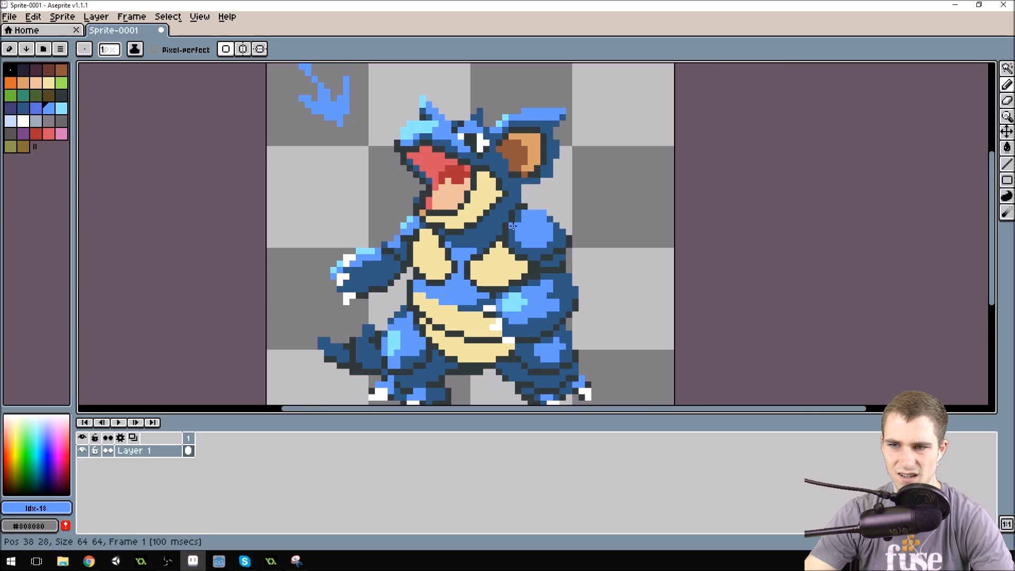
pyautogui.scroll(1, 548, 206)
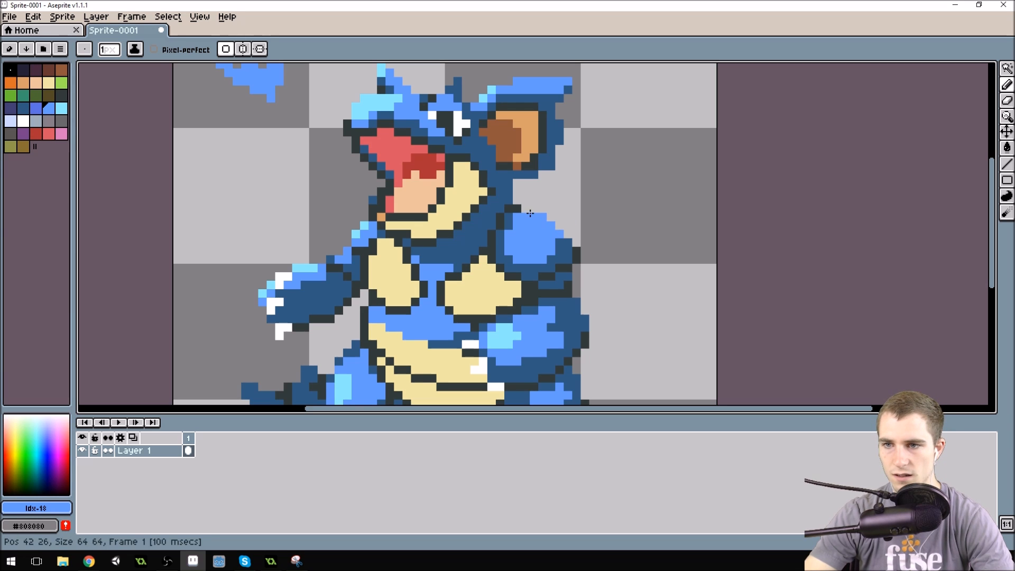
pyautogui.keyDown('alt'); pyautogui.click(511, 218); pyautogui.keyUp('alt')
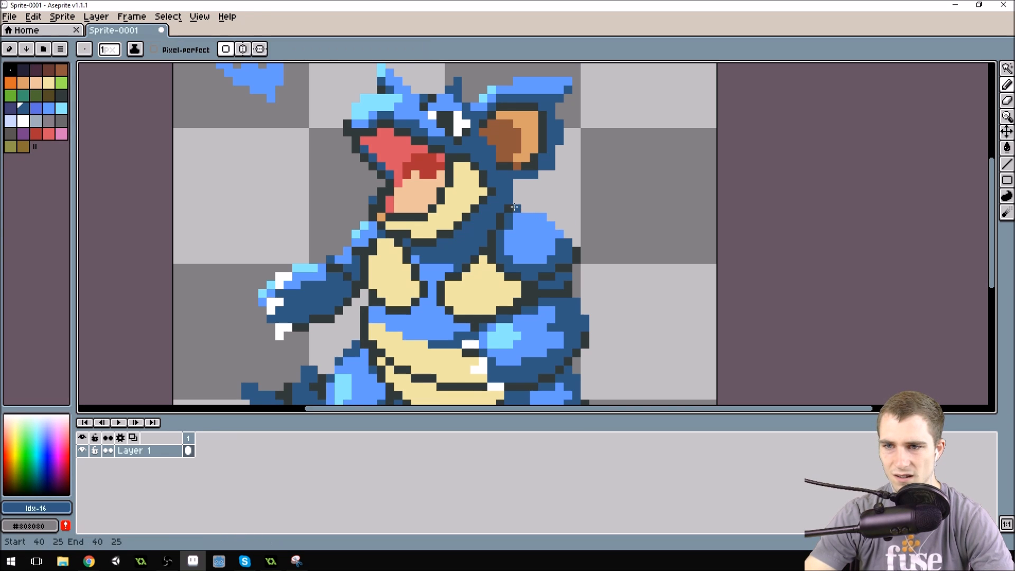
pyautogui.scroll(-2, 560, 206)
pyautogui.scroll(-1, 560, 207)
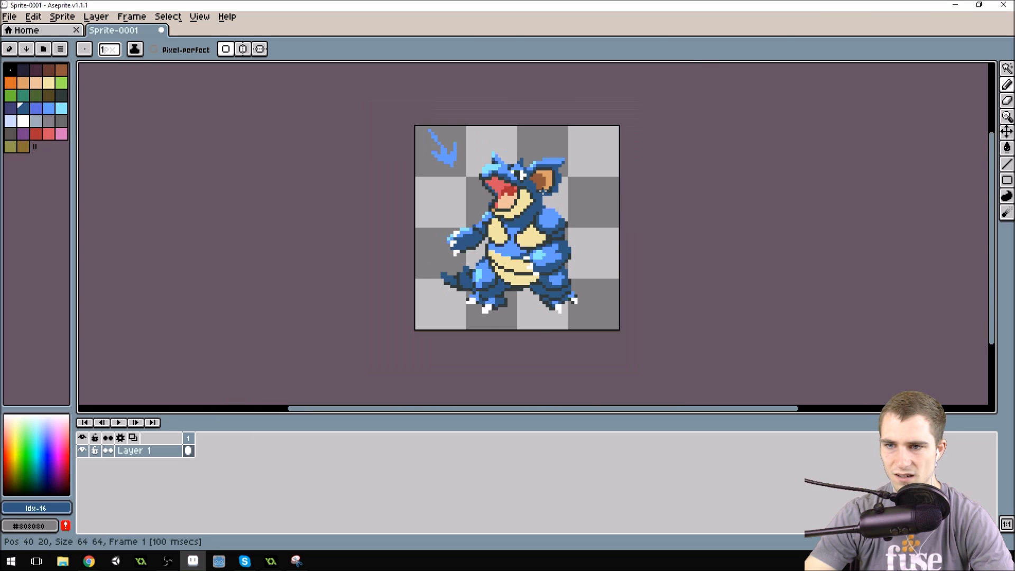
# Step: Touch up the outer edge of the near shoulder, reworking its outline pixels with the outline color and transparency
pyautogui.scroll(2, 578, 217)
pyautogui.keyDown('alt'); pyautogui.click(606, 242); pyautogui.keyUp('alt')
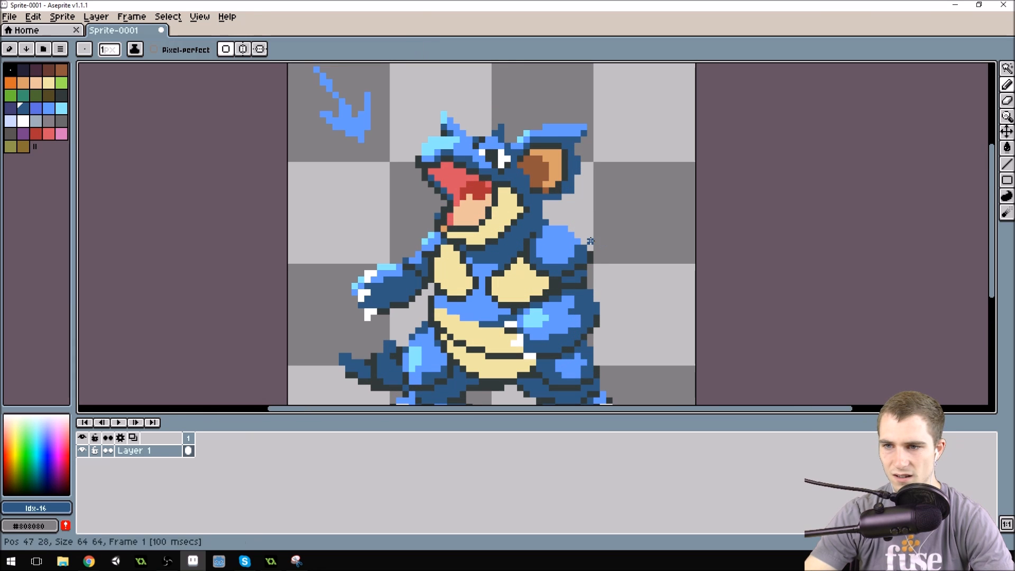
pyautogui.keyDown('alt'); pyautogui.click(583, 263); pyautogui.keyUp('alt')
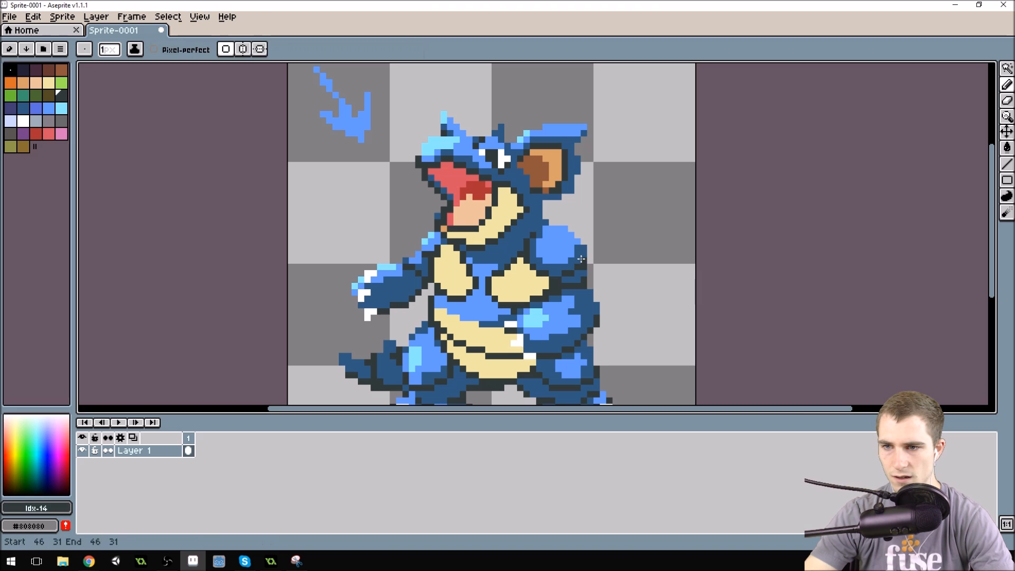
pyautogui.keyDown('alt'); pyautogui.click(601, 258); pyautogui.keyUp('alt')
pyautogui.scroll(-2, 628, 267)
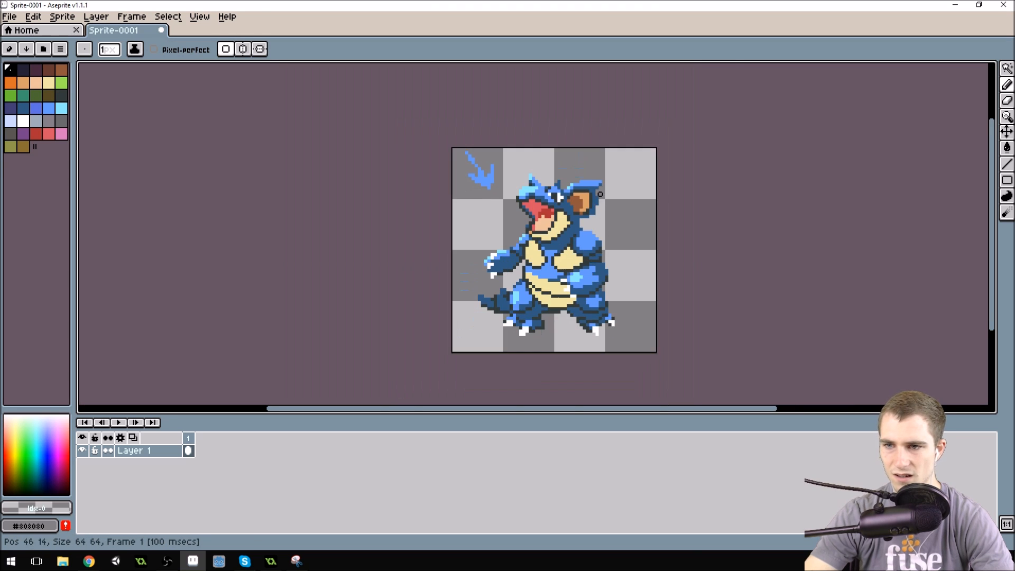
# Step: Examine the ear, neck, shoulder and jaw outlines at several magnifications
pyautogui.scroll(3, 610, 229)
pyautogui.scroll(-3, 598, 205)
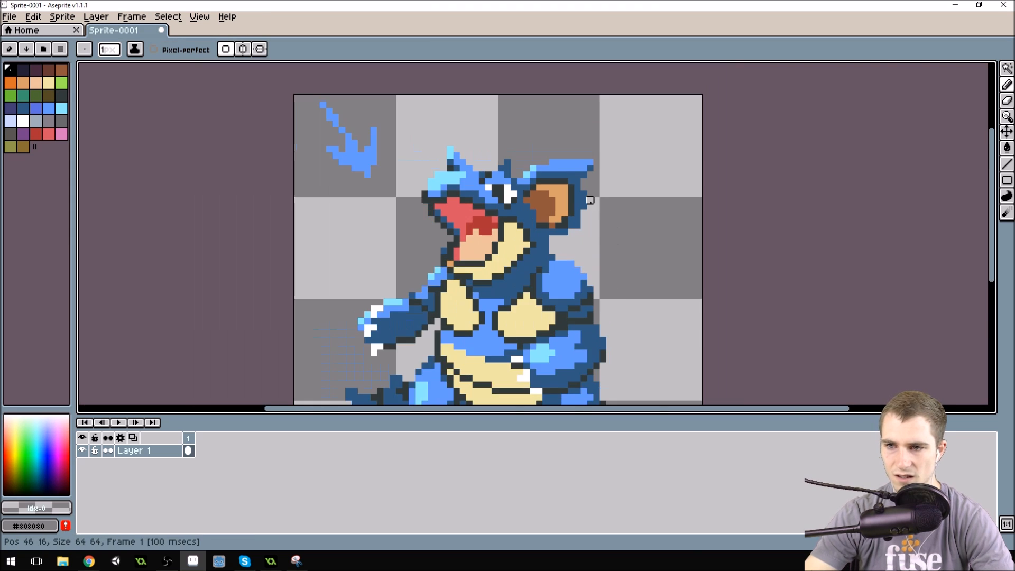
pyautogui.moveTo(602, 237); pyautogui.dragTo(518, 233)
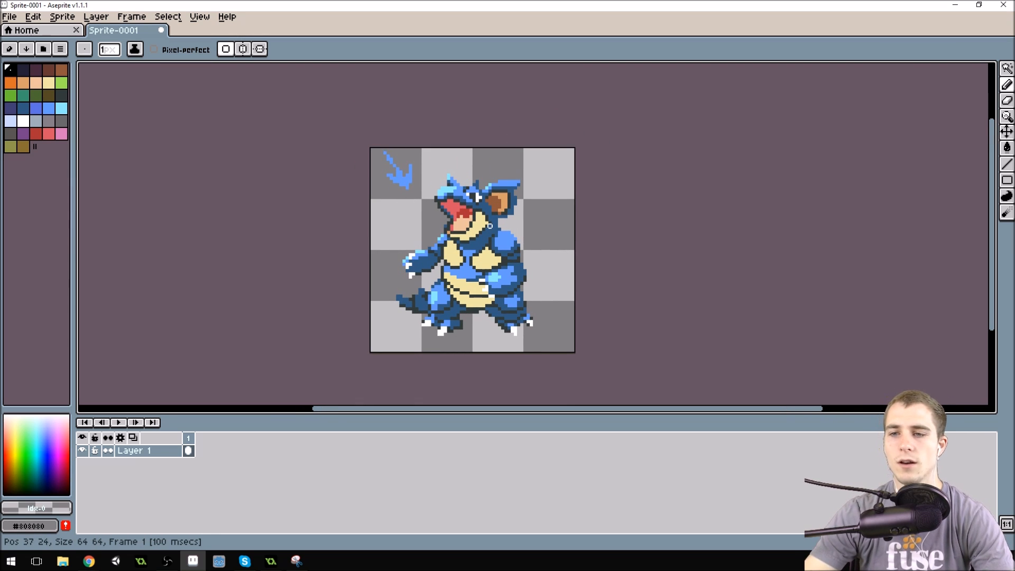
pyautogui.scroll(-4, 508, 222)
pyautogui.scroll(2, 479, 198)
pyautogui.scroll(4, 479, 198)
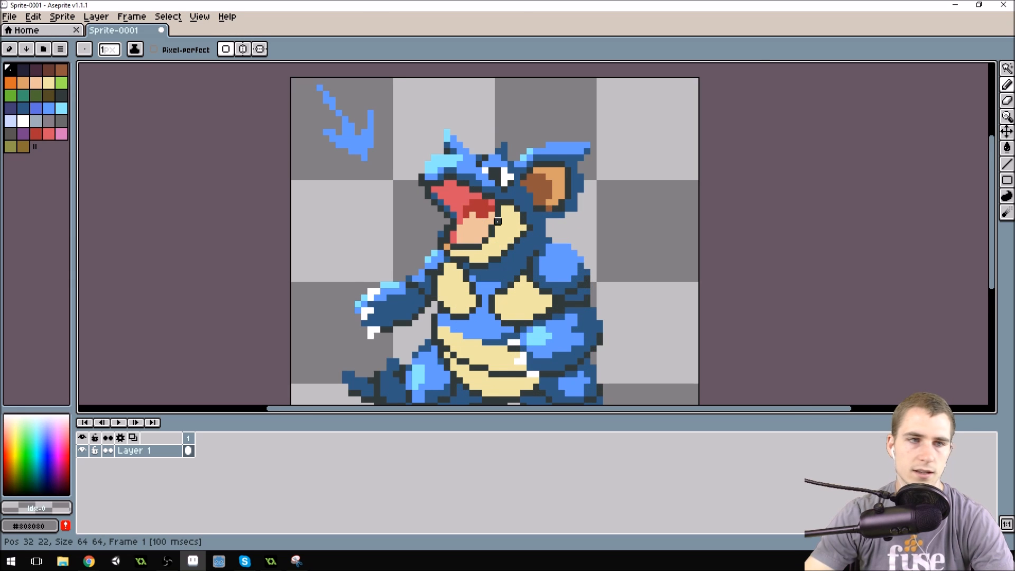
pyautogui.scroll(4, 491, 233)
pyautogui.scroll(-3, 481, 225)
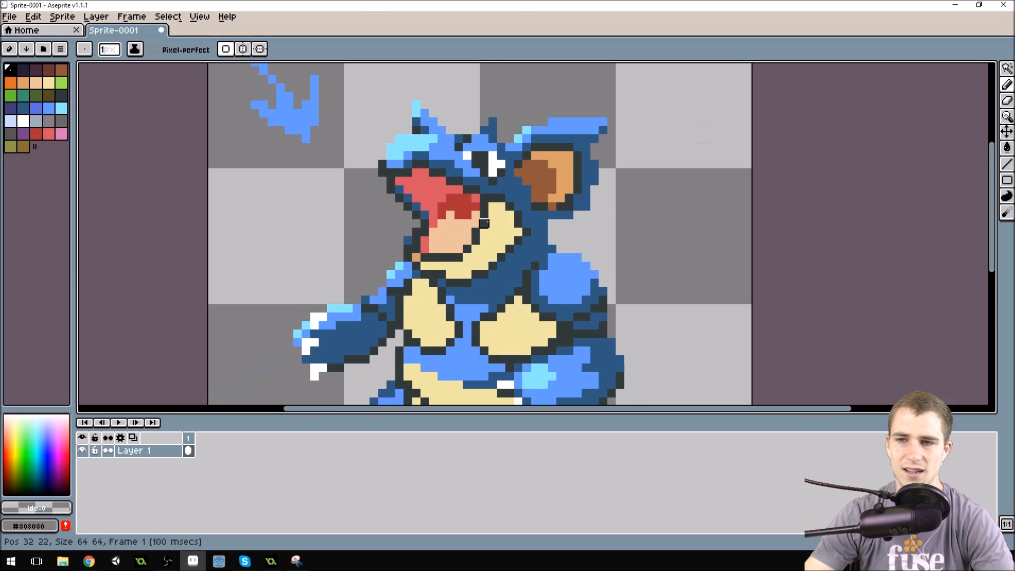
pyautogui.scroll(3, 502, 257)
# Step: Darken cream palette entry 8 to dbd293 by setting its brightness to 86
pyautogui.keyDown('alt'); pyautogui.click(494, 204); pyautogui.keyUp('alt')
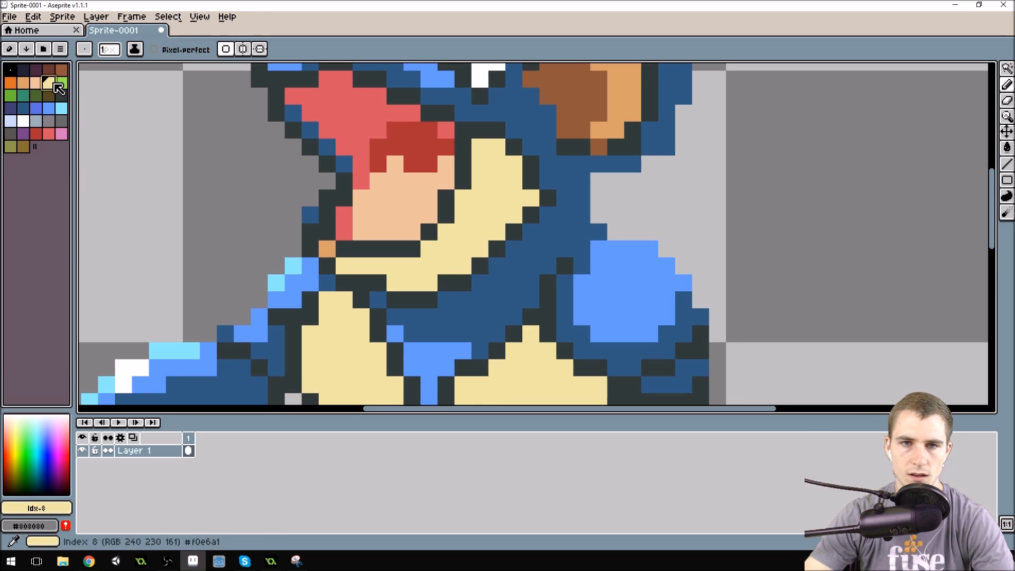
pyautogui.click(9, 49)
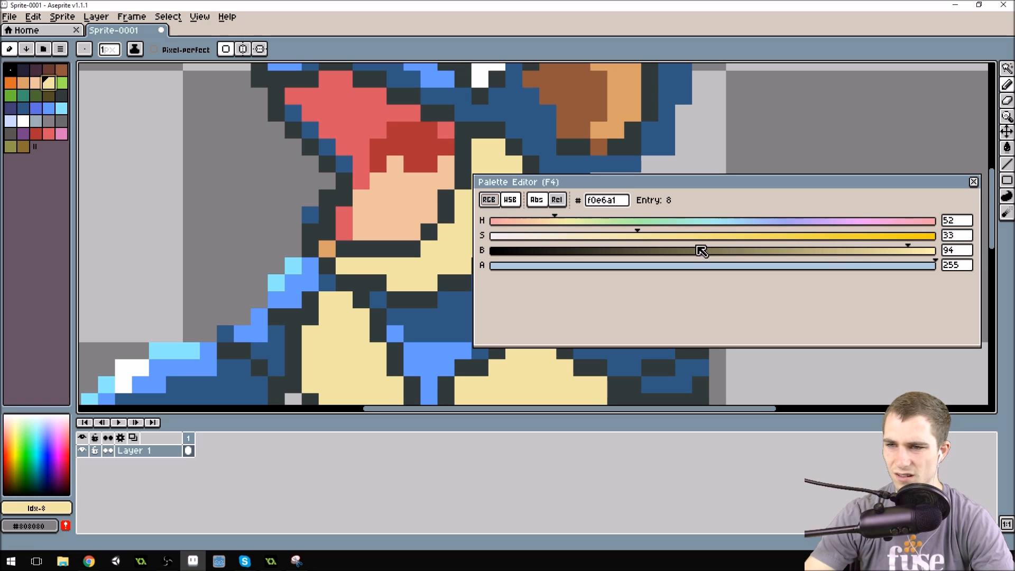
pyautogui.click(879, 251)
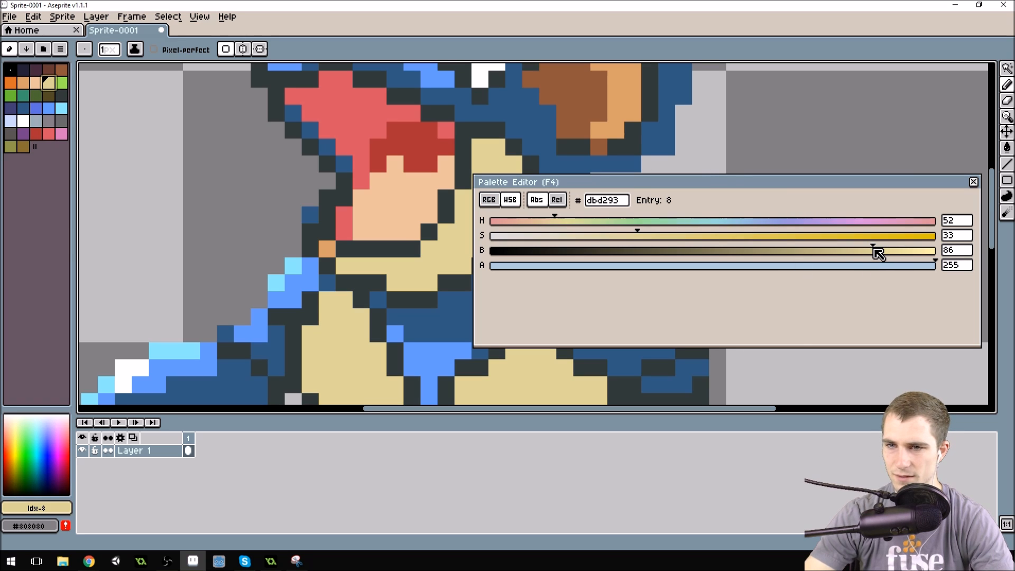
pyautogui.click(974, 182)
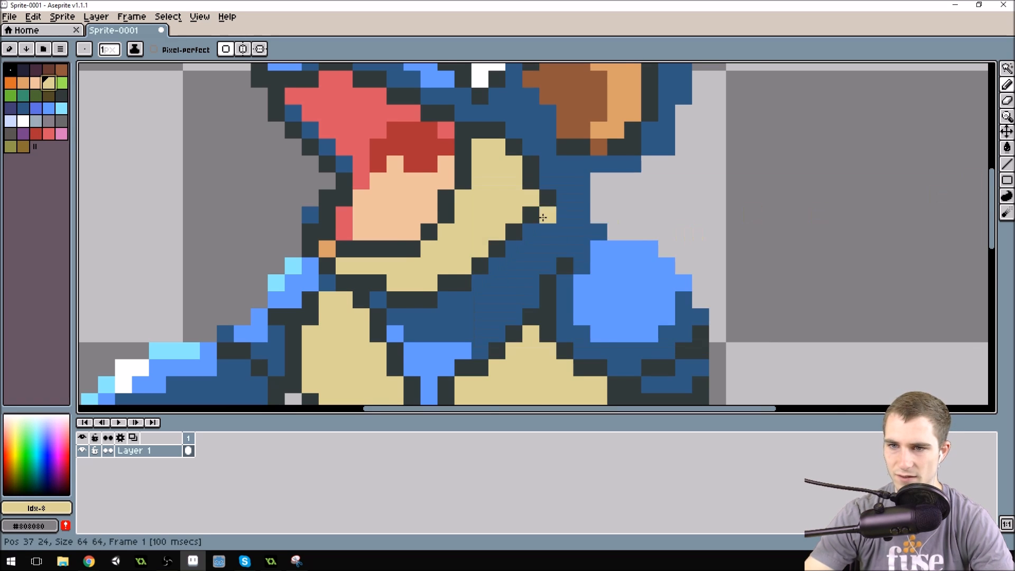
# Step: Paint the orange pixel at the lower corner of the mouth with cream entry 8
pyautogui.scroll(-3, 476, 238)
pyautogui.scroll(3, 448, 262)
pyautogui.click(449, 262)
pyautogui.scroll(-5, 570, 201)
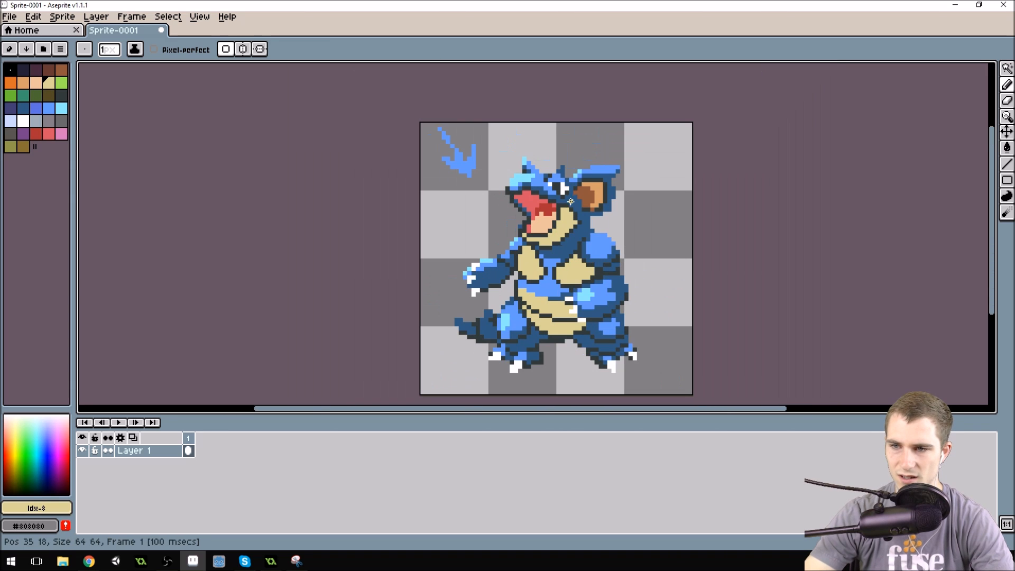
pyautogui.scroll(2, 571, 199)
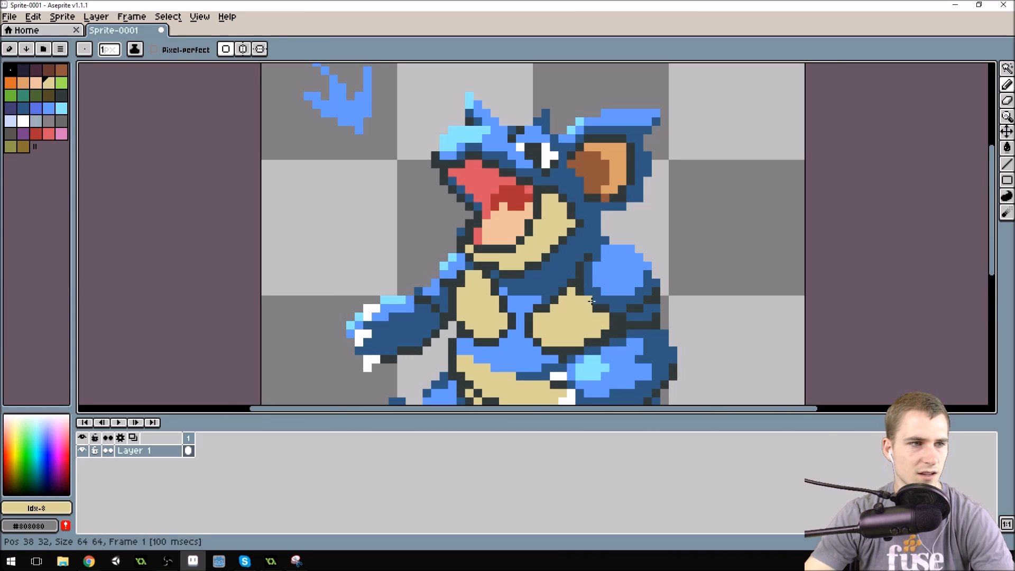
# Step: Replace the dark outline along the inner edge of the larger chest patch, beside the near shoulder, with cream and medium blue pixels
pyautogui.scroll(1, 604, 324)
pyautogui.click(538, 244)
pyautogui.click(520, 261)
pyautogui.click(502, 279)
pyautogui.click(470, 294)
pyautogui.click(453, 311)
pyautogui.click(452, 328)
pyautogui.keyDown('alt'); pyautogui.click(453, 290); pyautogui.keyUp('alt')
pyautogui.click(452, 328)
pyautogui.click(453, 311)
pyautogui.click(469, 294)
pyautogui.click(452, 344)
pyautogui.scroll(-6, 516, 275)
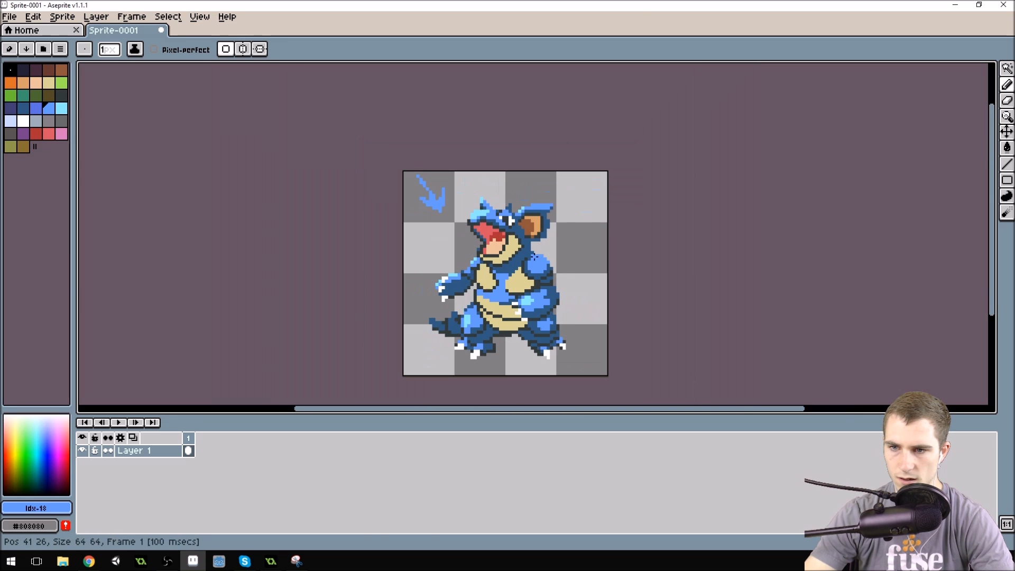
# Step: Replace the dark outline on the inner edge of the chest patch beside the outstretched arm with medium blue and dark blue
pyautogui.scroll(6, 536, 237)
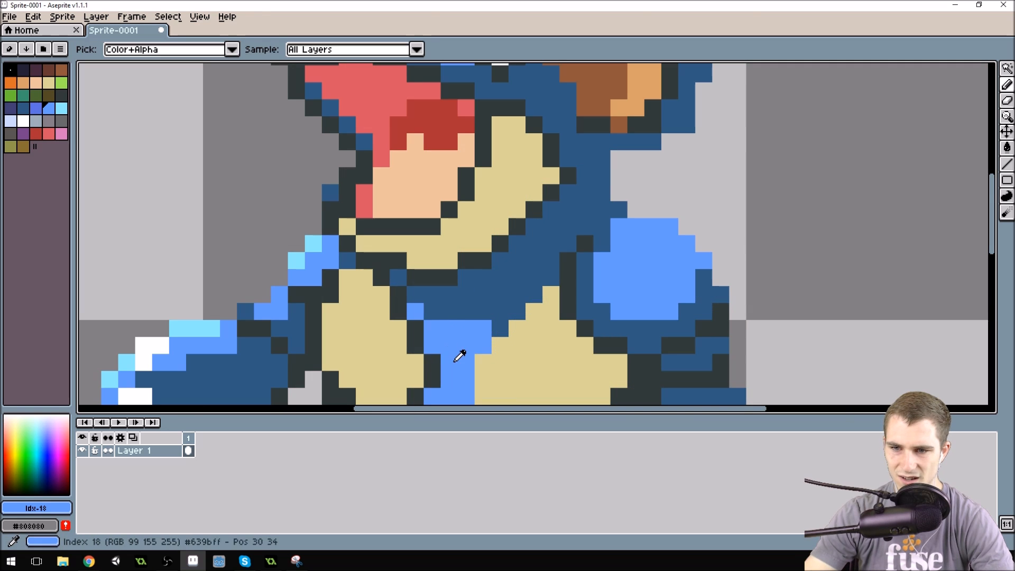
pyautogui.moveTo(416, 346); pyautogui.dragTo(396, 295)
pyautogui.keyDown('alt'); pyautogui.click(449, 298); pyautogui.keyUp('alt')
pyautogui.click(402, 289)
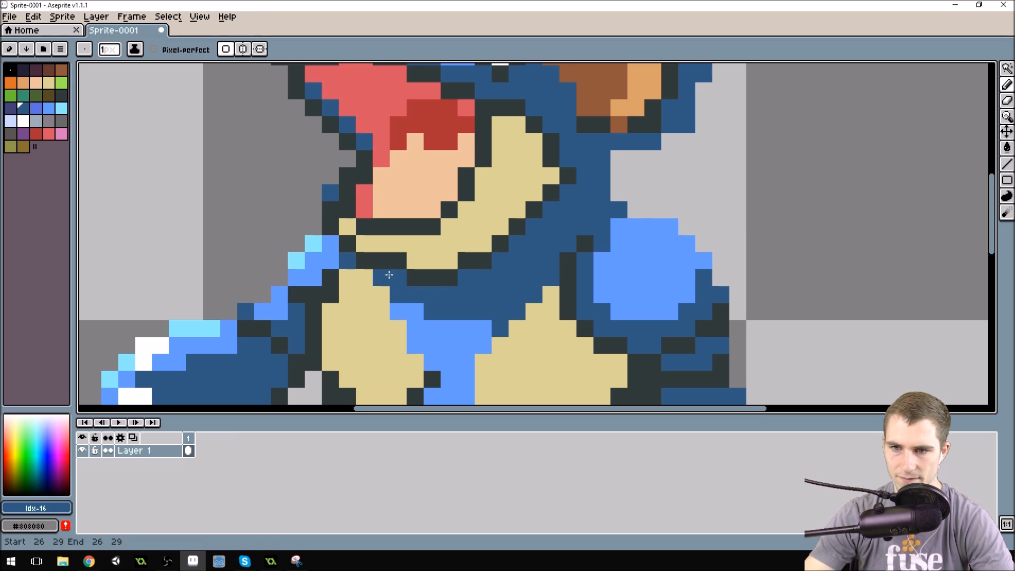
pyautogui.scroll(-2, 423, 238)
pyautogui.scroll(2, 447, 242)
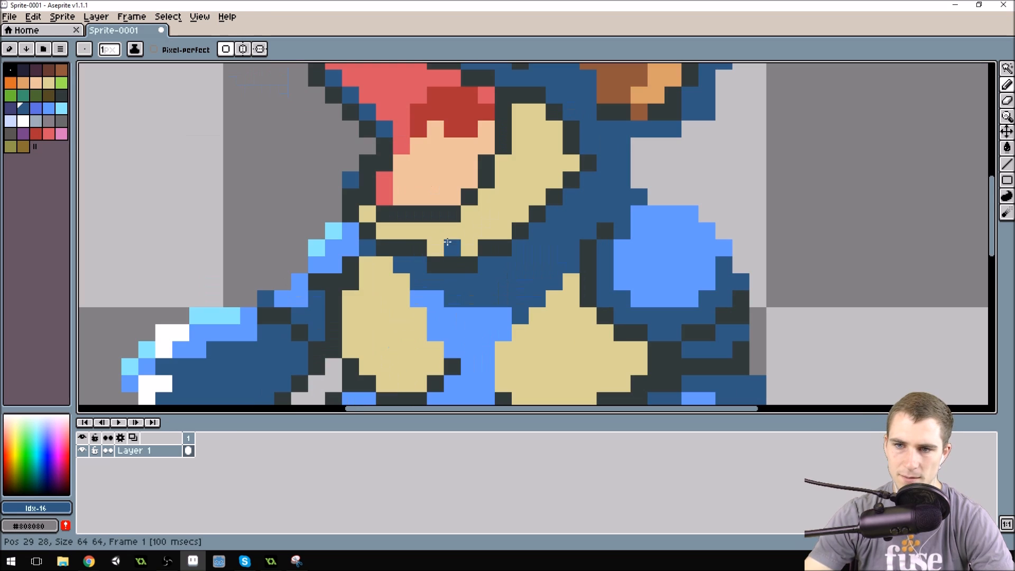
# Step: Try painting the dark line between the tongue and the lower jaw cream, and undo it
pyautogui.scroll(-3, 479, 211)
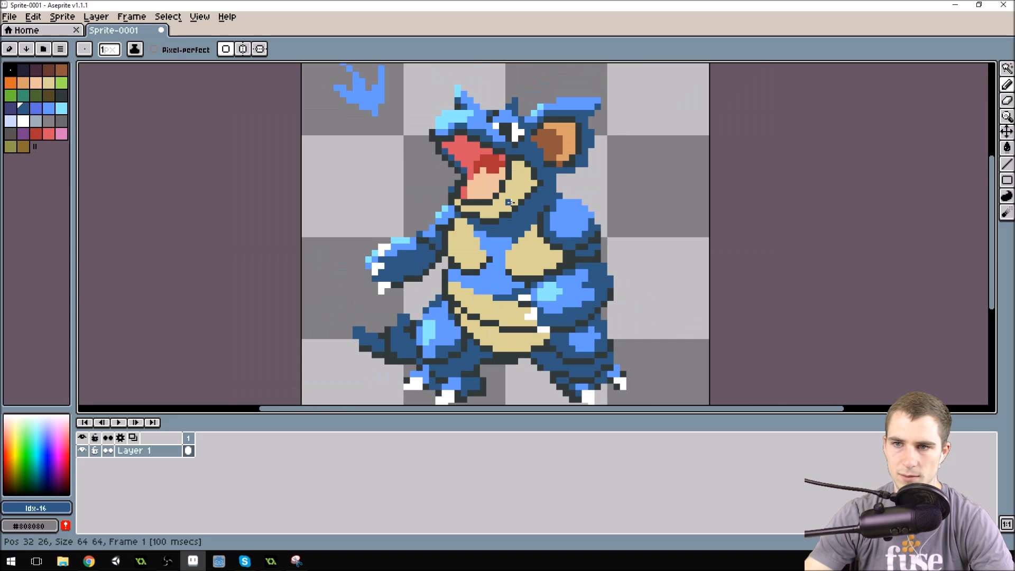
pyautogui.scroll(3, 480, 208)
pyautogui.keyDown('alt'); pyautogui.click(503, 246); pyautogui.keyUp('alt')
pyautogui.moveTo(498, 229); pyautogui.dragTo(443, 227)
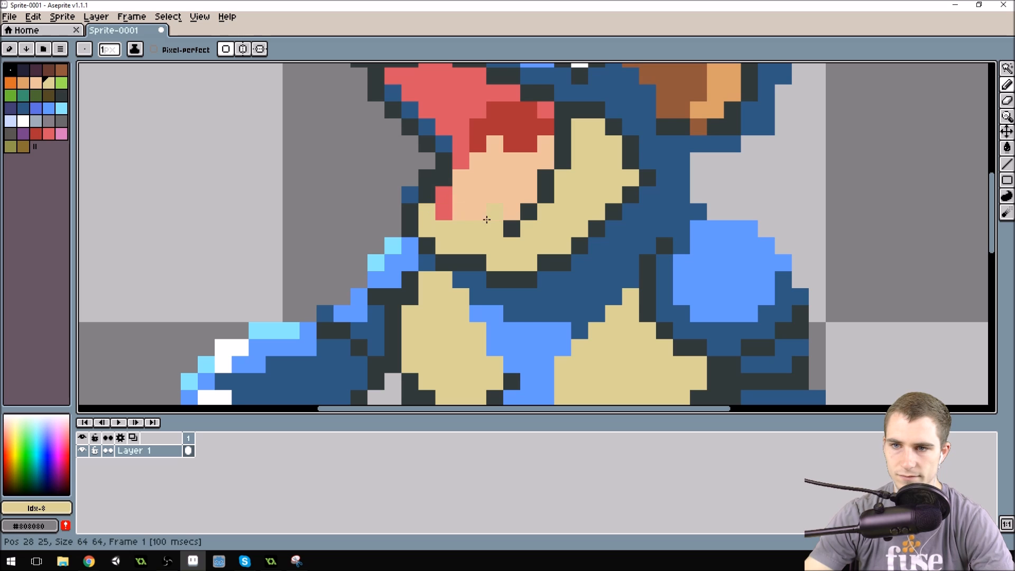
pyautogui.scroll(-3, 582, 227)
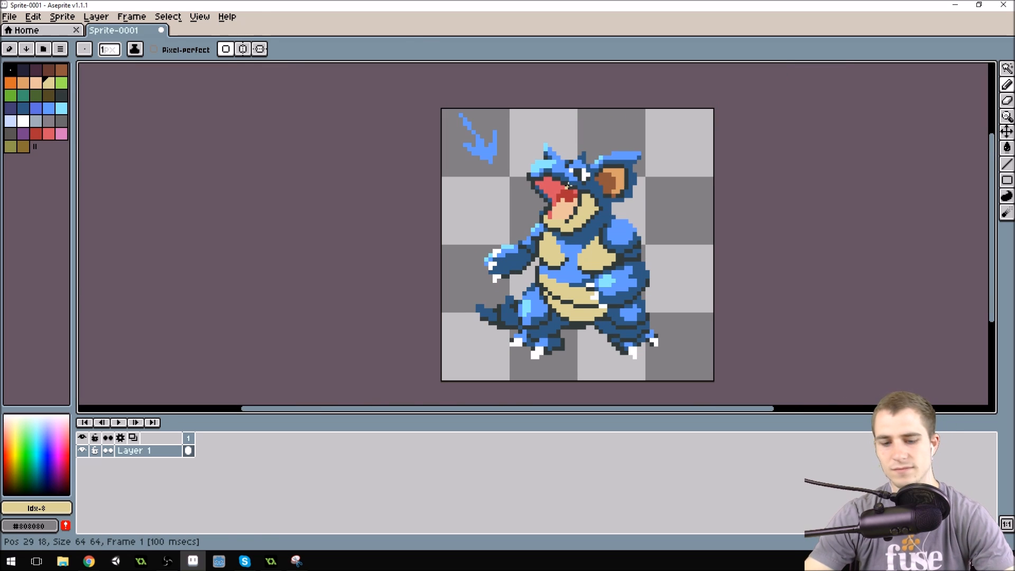
pyautogui.press('alt')
# Step: Paint the dark line below the tongue with the light red of the mouth, entry 28
pyautogui.scroll(3, 574, 180)
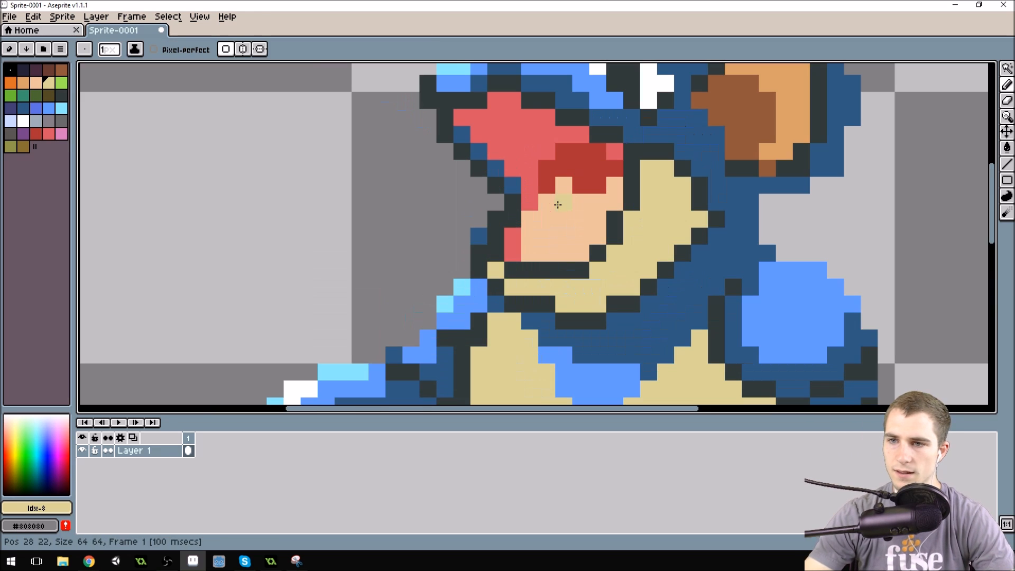
pyautogui.keyDown('alt'); pyautogui.click(530, 202); pyautogui.keyUp('alt')
pyautogui.click(530, 185)
pyautogui.click(528, 254)
pyautogui.moveTo(529, 268); pyautogui.dragTo(565, 270)
pyautogui.scroll(-3, 588, 196)
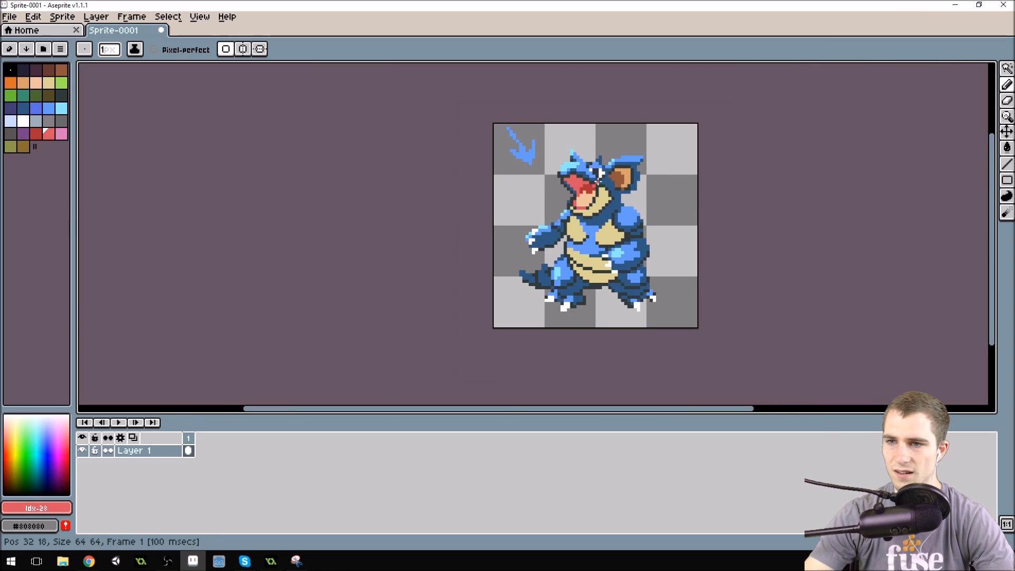
# Step: Cover the leftover dark pixels between tongue and jaw with cream and extend the light red rim along the tongue
pyautogui.scroll(4, 599, 175)
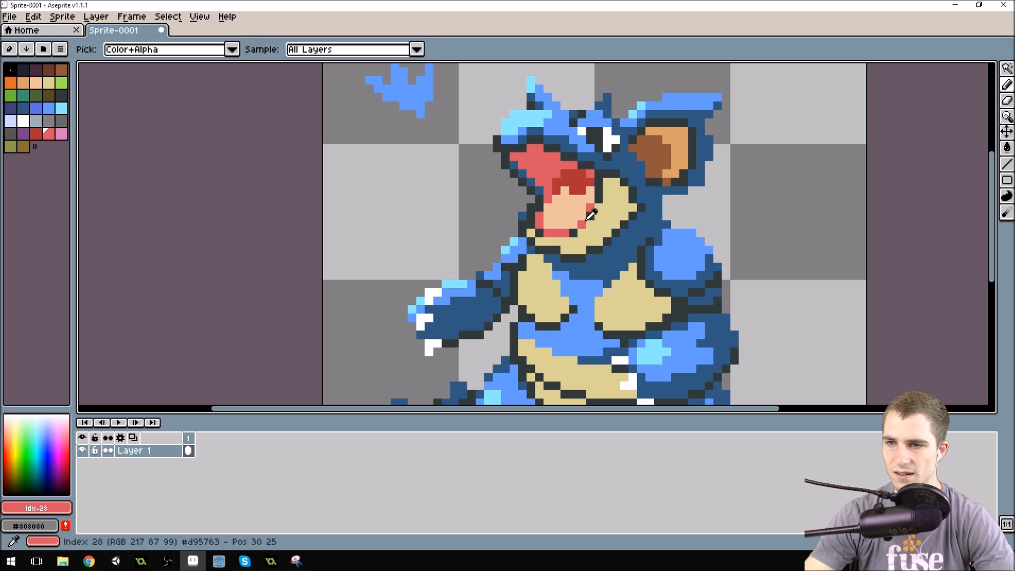
pyautogui.keyDown('alt'); pyautogui.click(591, 211); pyautogui.keyUp('alt')
pyautogui.scroll(-4, 623, 185)
pyautogui.scroll(6, 634, 185)
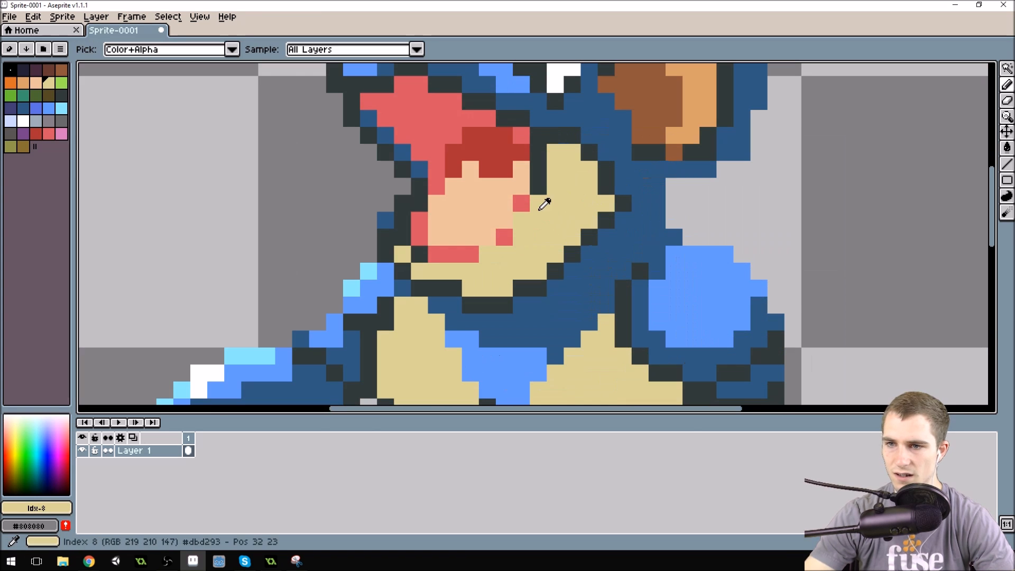
pyautogui.keyDown('alt'); pyautogui.click(520, 203); pyautogui.keyUp('alt')
pyautogui.click(550, 204)
pyautogui.hotkey('ctrl', 'z')
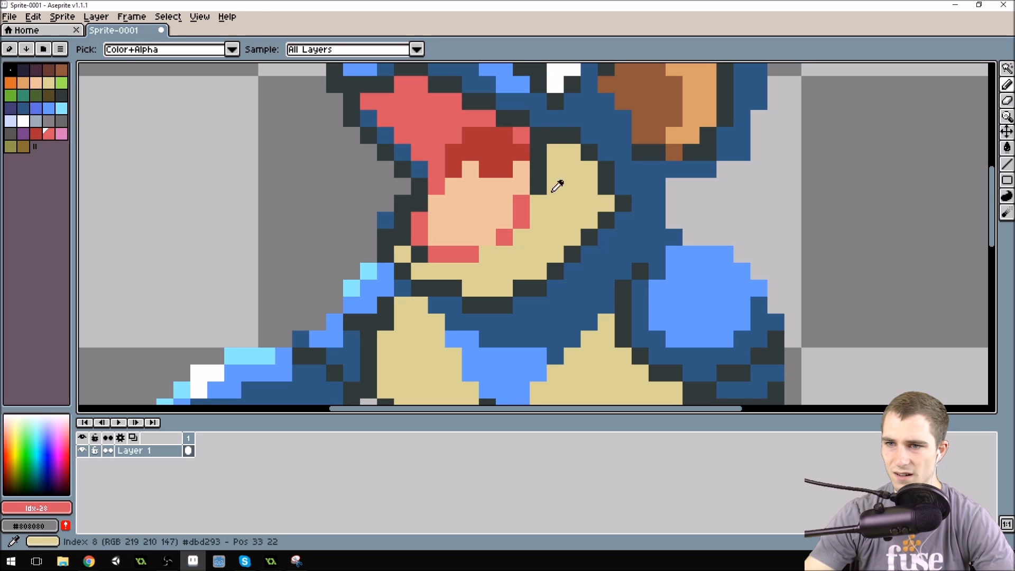
# Step: Recolor the remaining dark line at the back of the mouth to blend the light red rim into the cream jaw
pyautogui.keyDown('alt'); pyautogui.click(521, 151); pyautogui.keyUp('alt')
pyautogui.moveTo(537, 154)
pyautogui.mouseDown()
pyautogui.moveTo(535, 181)
pyautogui.moveTo(538, 155)
pyautogui.mouseUp()
pyautogui.keyDown('alt'); pyautogui.click(521, 204); pyautogui.keyUp('alt')
pyautogui.scroll(-6, 565, 137)
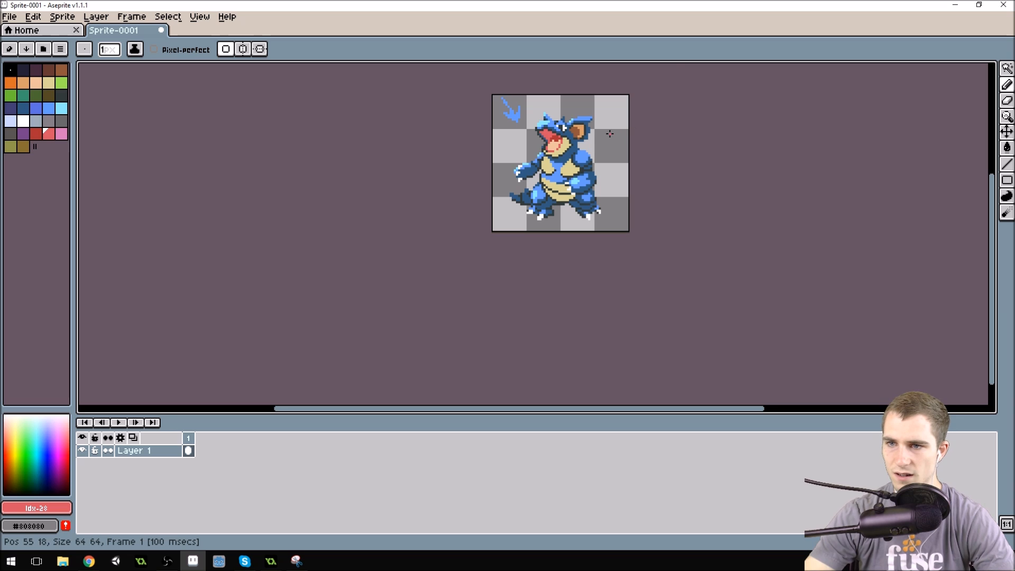
# Step: Examine the recolored mouth, chest and belly of the sprite at several magnifications
pyautogui.scroll(2, 537, 166)
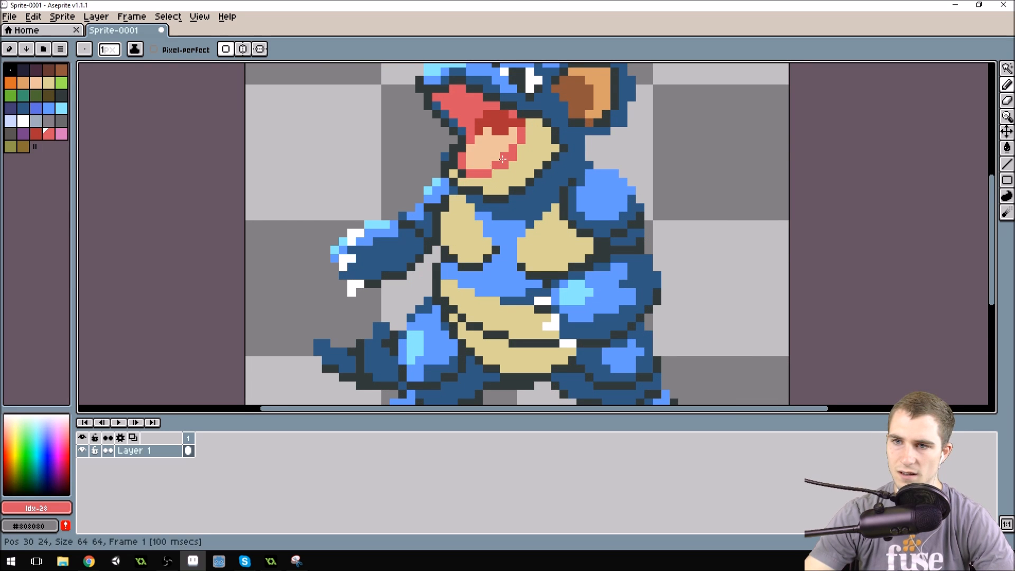
pyautogui.scroll(-3, 492, 165)
pyautogui.scroll(-2, 603, 137)
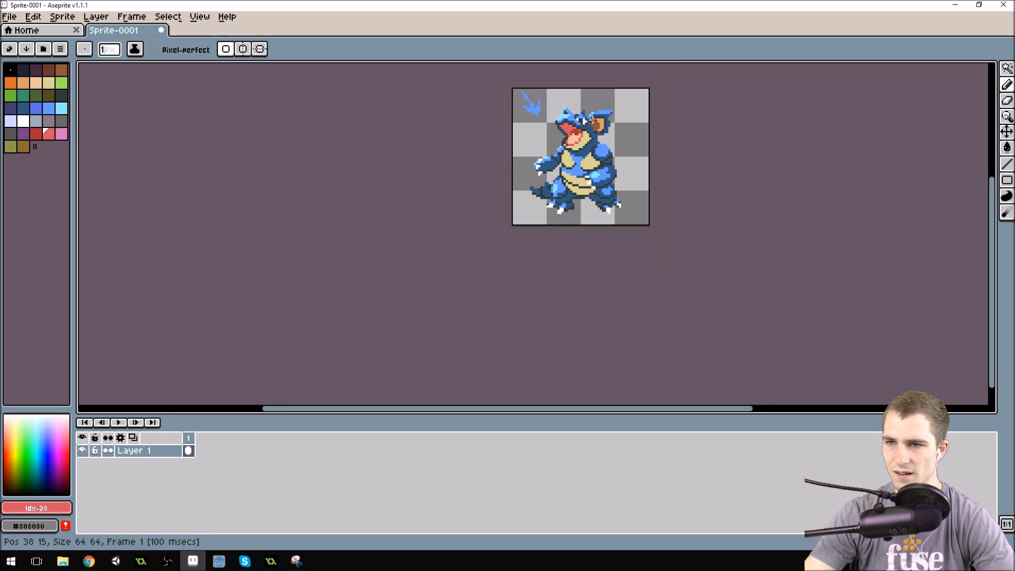
pyautogui.scroll(5, 579, 228)
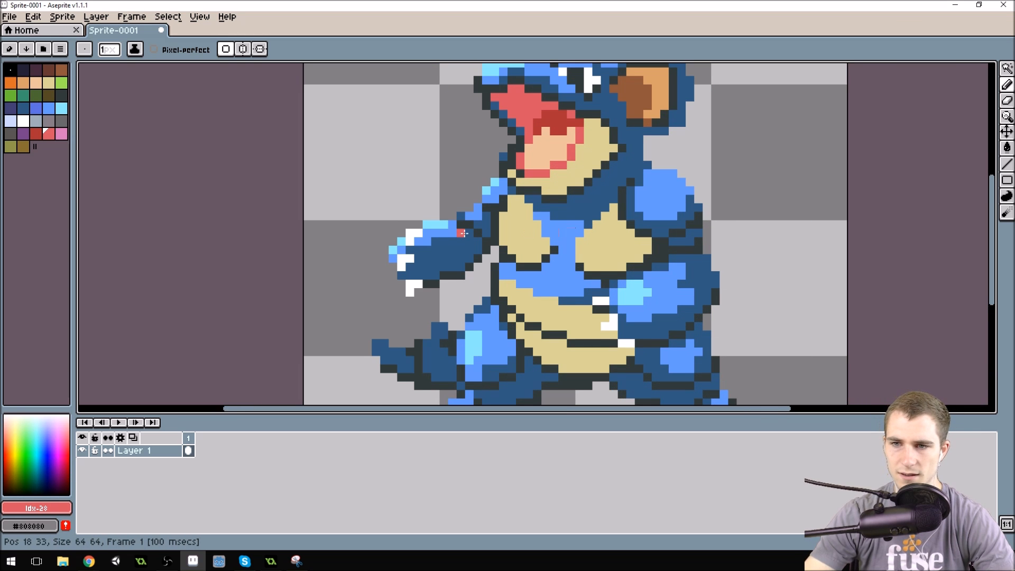
pyautogui.scroll(1, 560, 307)
pyautogui.scroll(-1, 562, 321)
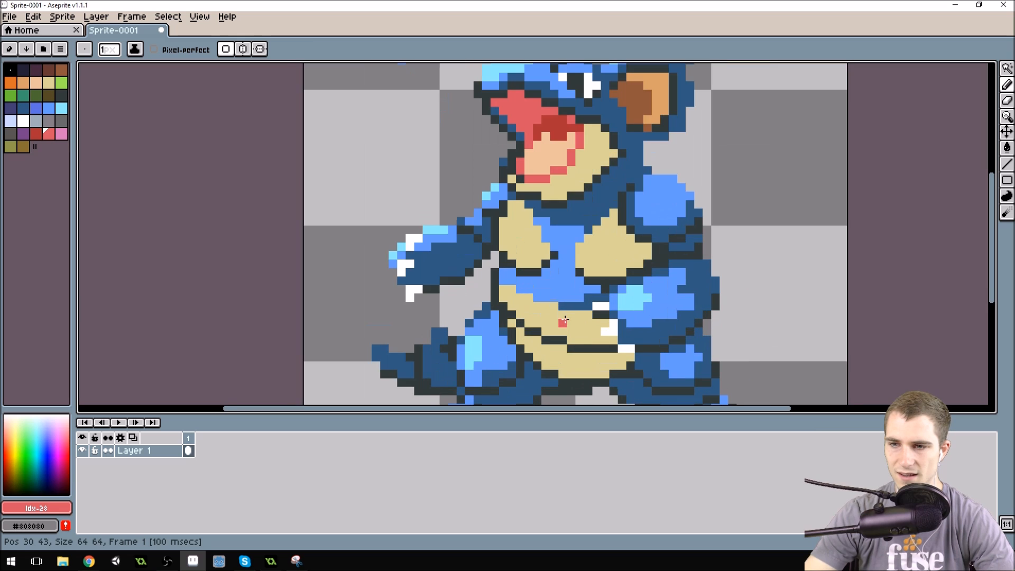
# Step: Recolor the dark crease across the belly, including the dark pixels beside the hand's claws, with the body's dark blue, entry 16
pyautogui.scroll(-1, 565, 321)
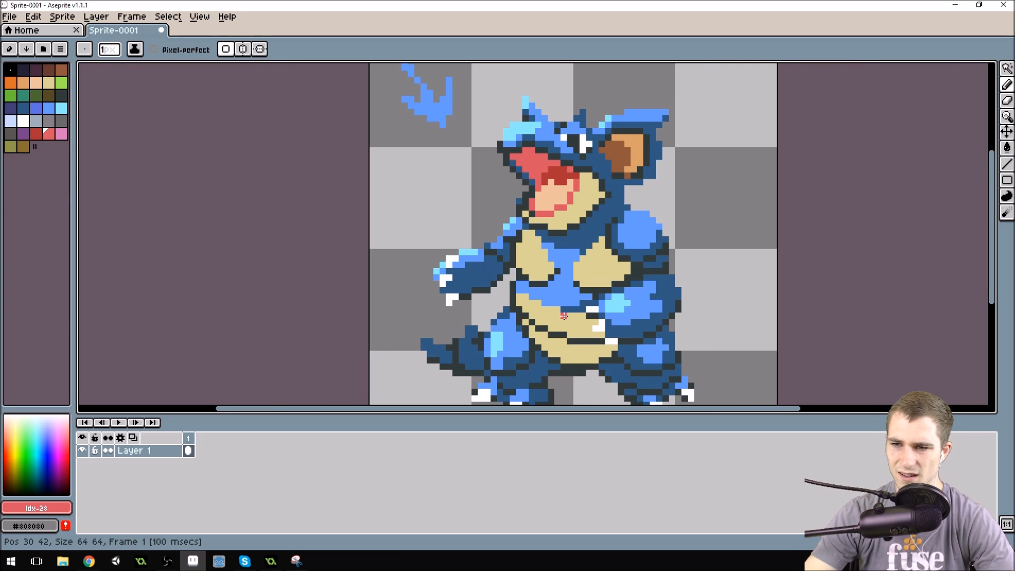
pyautogui.scroll(3, 558, 322)
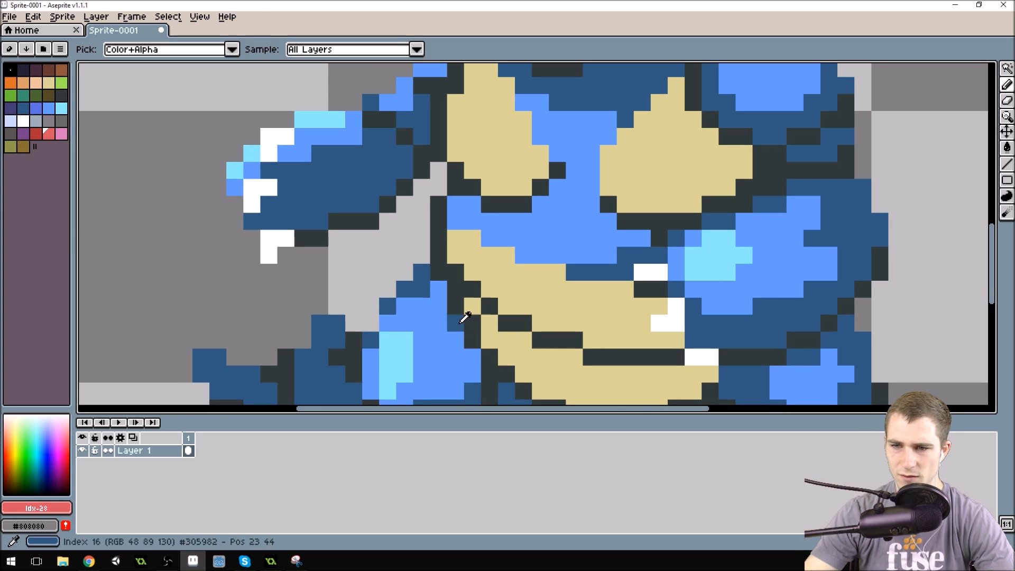
pyautogui.keyDown('alt'); pyautogui.click(475, 299); pyautogui.keyUp('alt')
pyautogui.moveTo(506, 320)
pyautogui.mouseDown()
pyautogui.moveTo(557, 337)
pyautogui.moveTo(539, 338)
pyautogui.moveTo(603, 351)
pyautogui.moveTo(595, 354)
pyautogui.moveTo(673, 356)
pyautogui.mouseUp()
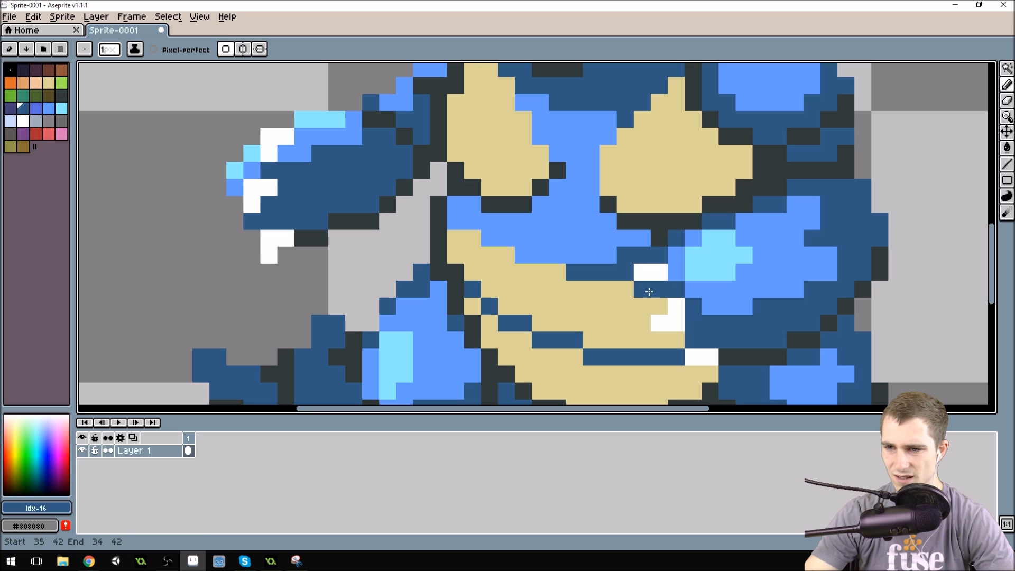
pyautogui.scroll(-5, 616, 235)
pyautogui.scroll(-1, 615, 236)
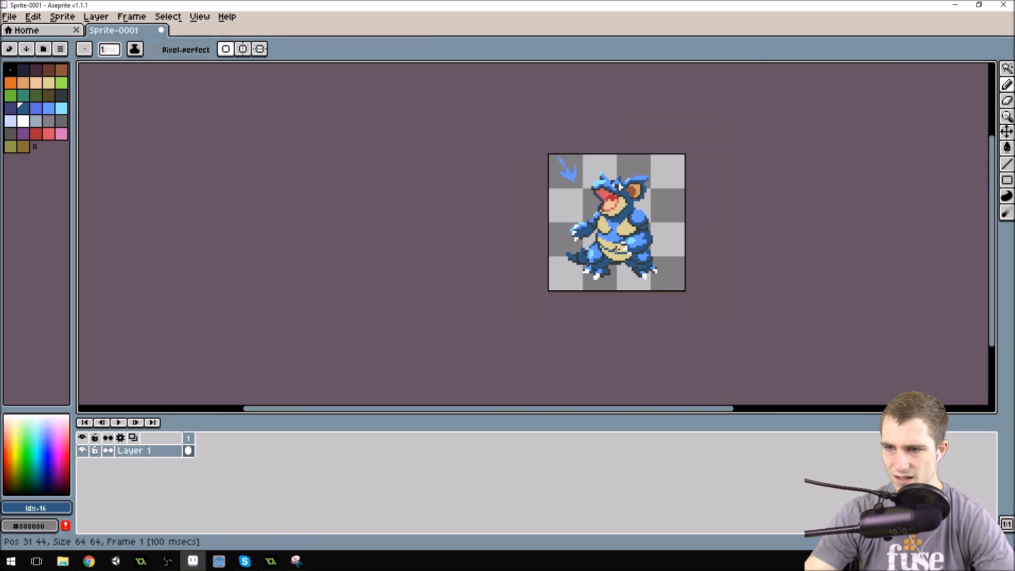
pyautogui.scroll(4, 634, 222)
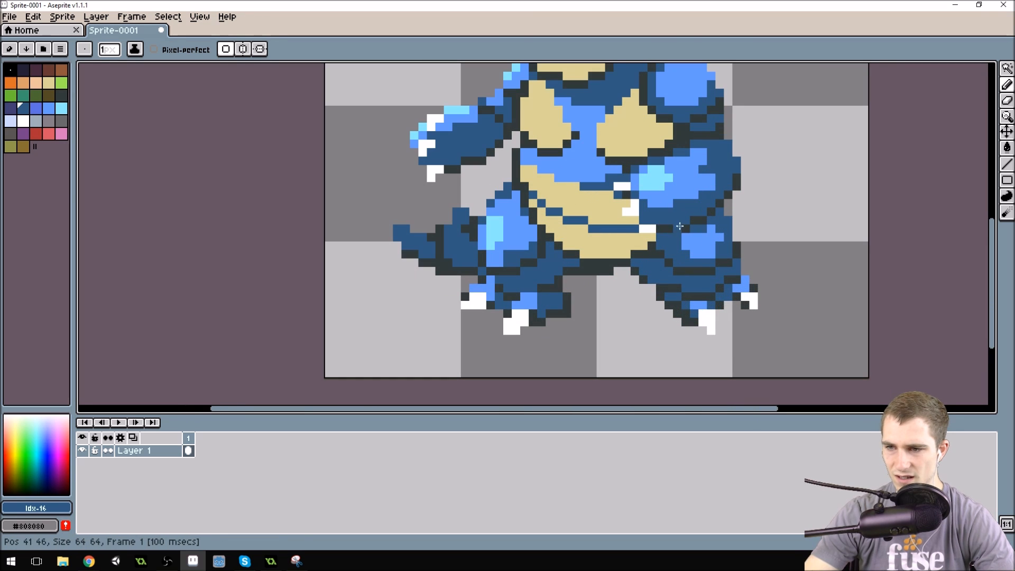
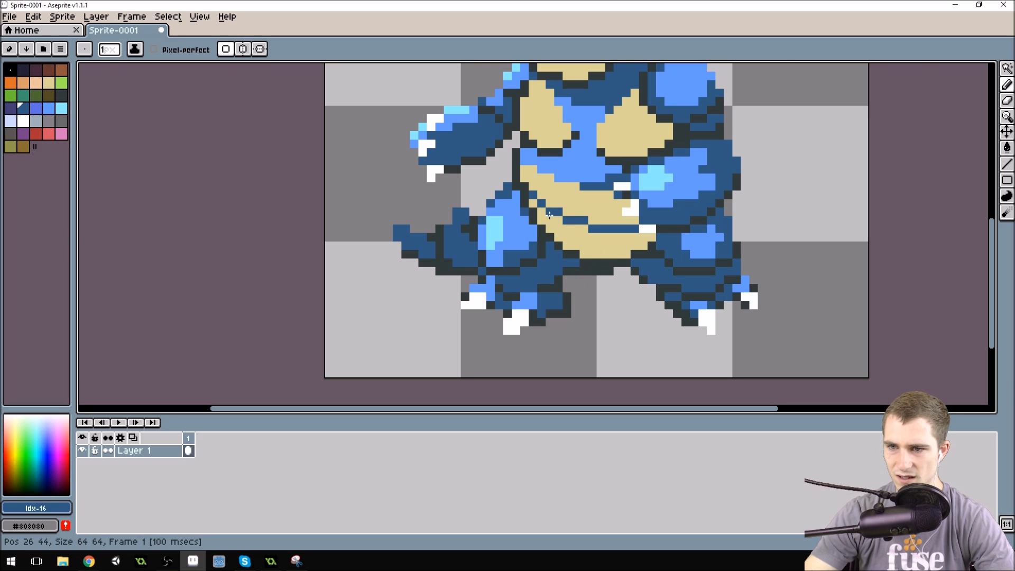
# Step: Recolor the charcoal outline between the thigh and belly and up along the waist with dark blue, entry 16
pyautogui.scroll(3, 550, 217)
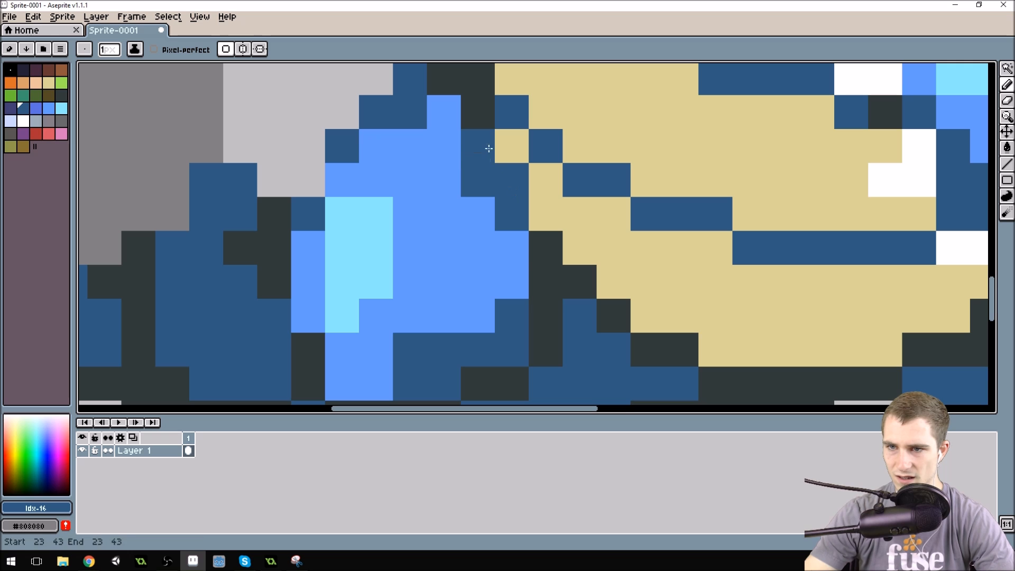
pyautogui.scroll(-3, 563, 217)
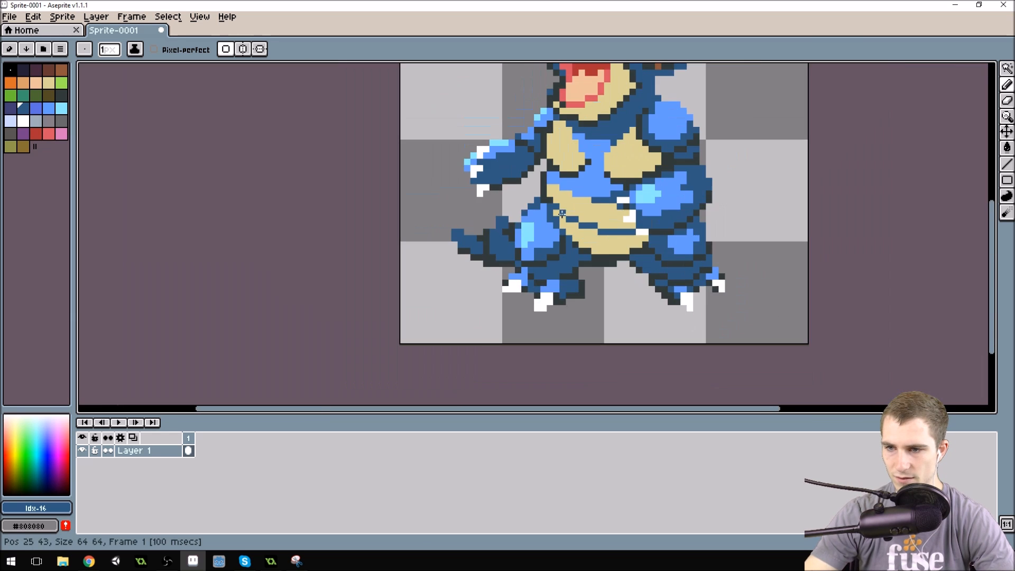
pyautogui.scroll(3, 563, 216)
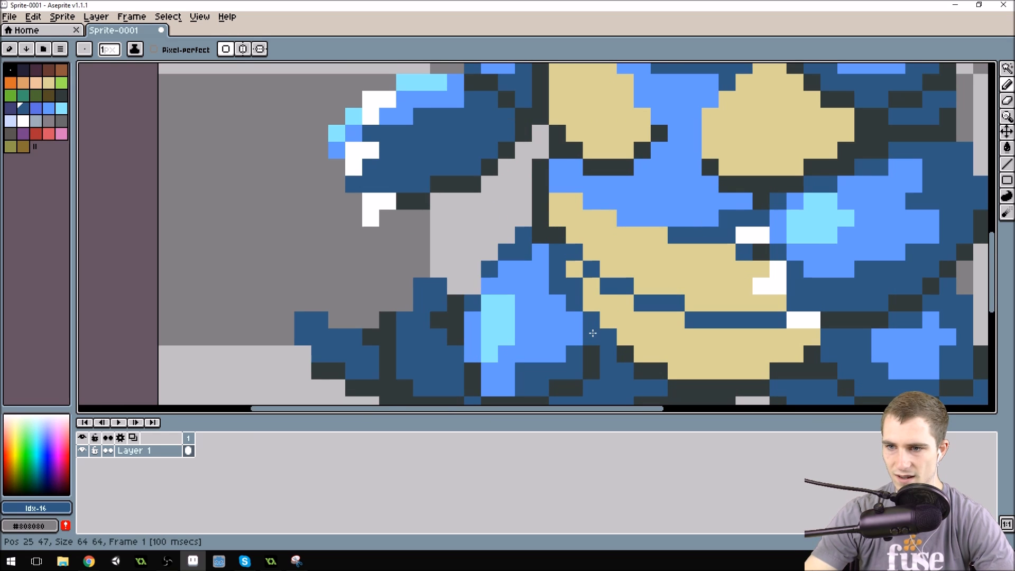
pyautogui.moveTo(541, 235); pyautogui.dragTo(540, 218)
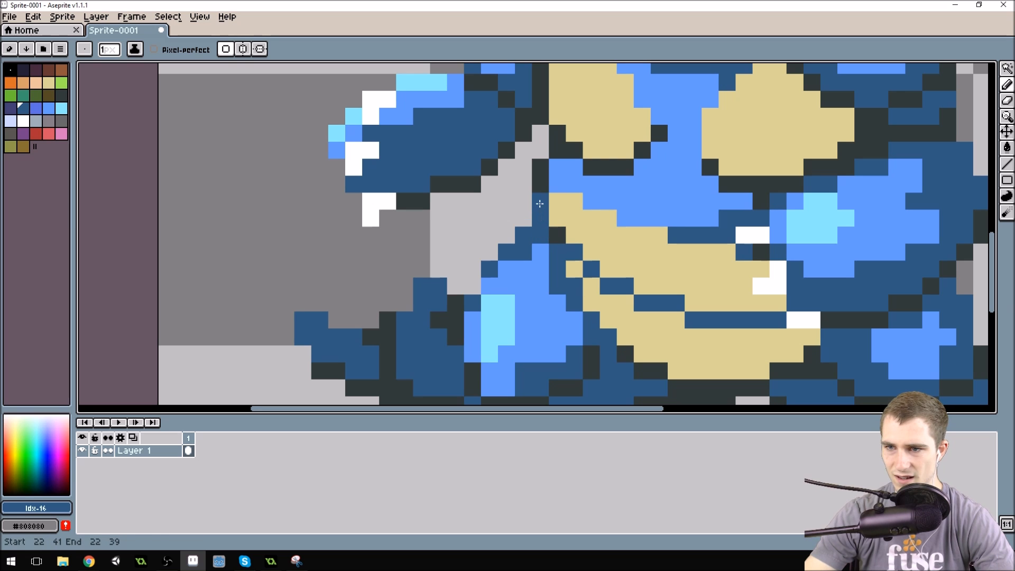
pyautogui.scroll(-3, 540, 203)
pyautogui.scroll(2, 568, 185)
pyautogui.scroll(-1, 698, 188)
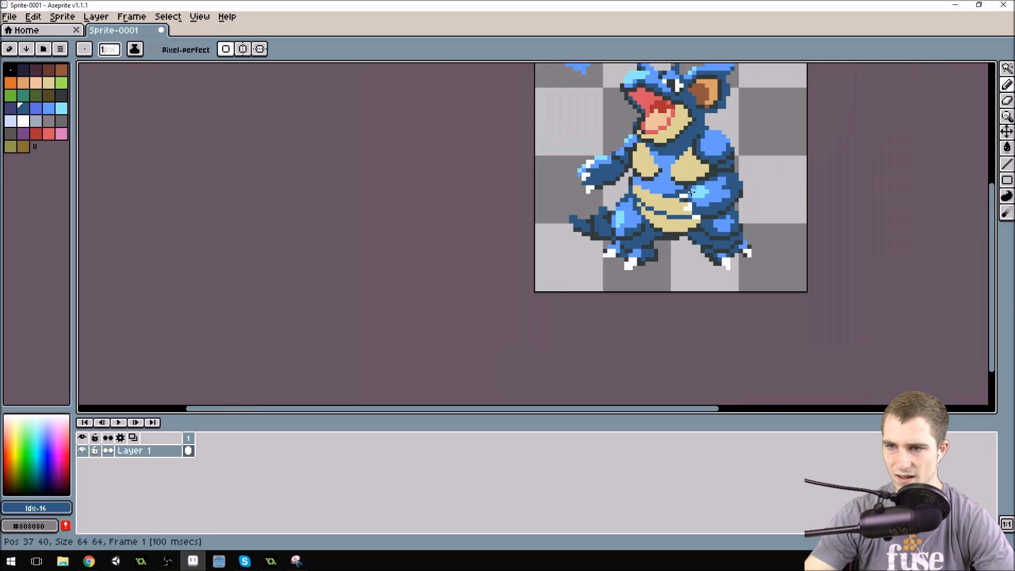
# Step: Paint the charcoal outline directly beneath the belly, between the legs, dark blue
pyautogui.scroll(3, 676, 147)
pyautogui.moveTo(600, 256); pyautogui.dragTo(612, 259)
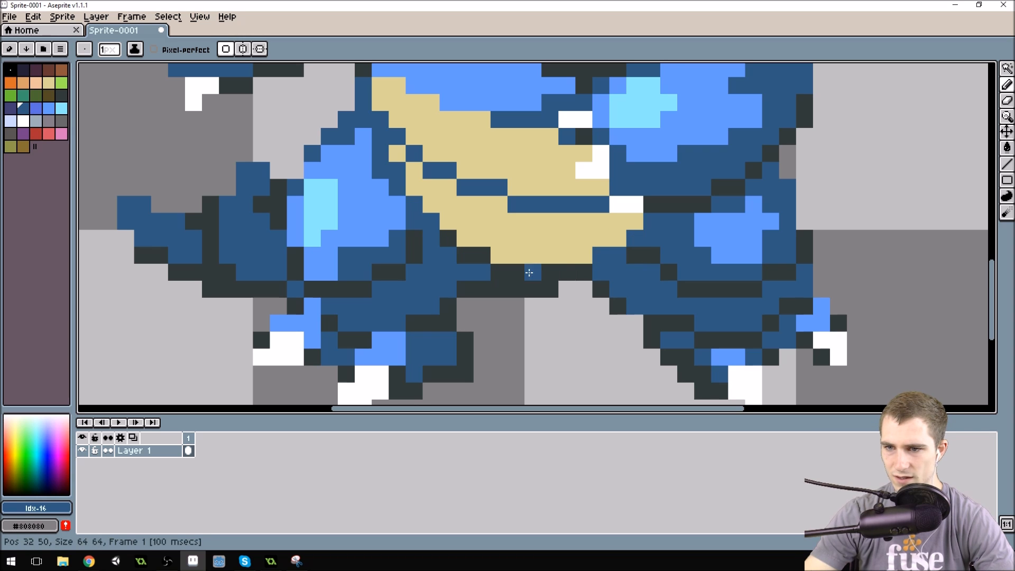
pyautogui.moveTo(494, 262); pyautogui.dragTo(448, 237)
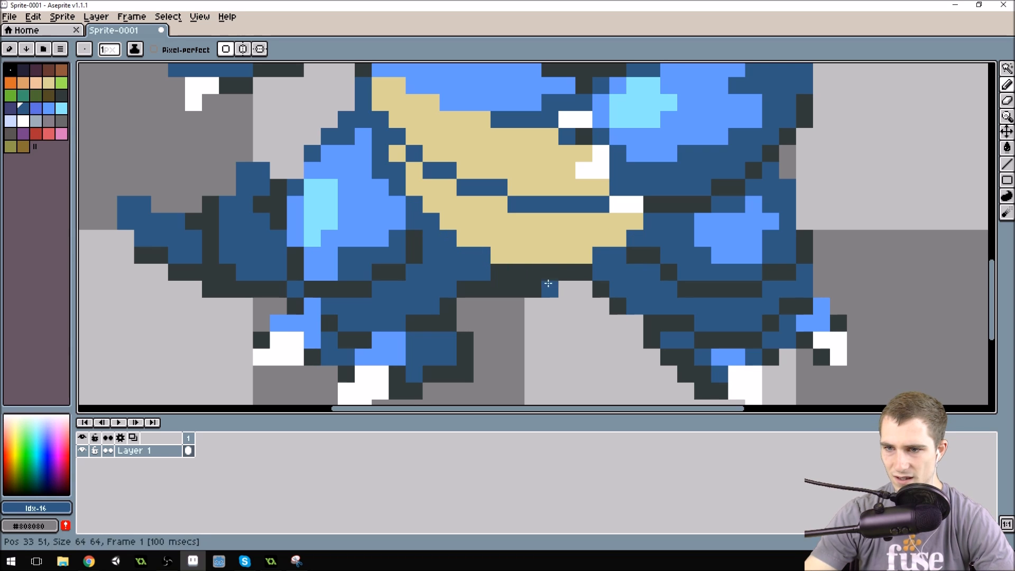
pyautogui.moveTo(502, 269); pyautogui.dragTo(554, 272)
pyautogui.scroll(-4, 609, 287)
pyautogui.scroll(1, 655, 243)
pyautogui.scroll(-3, 655, 243)
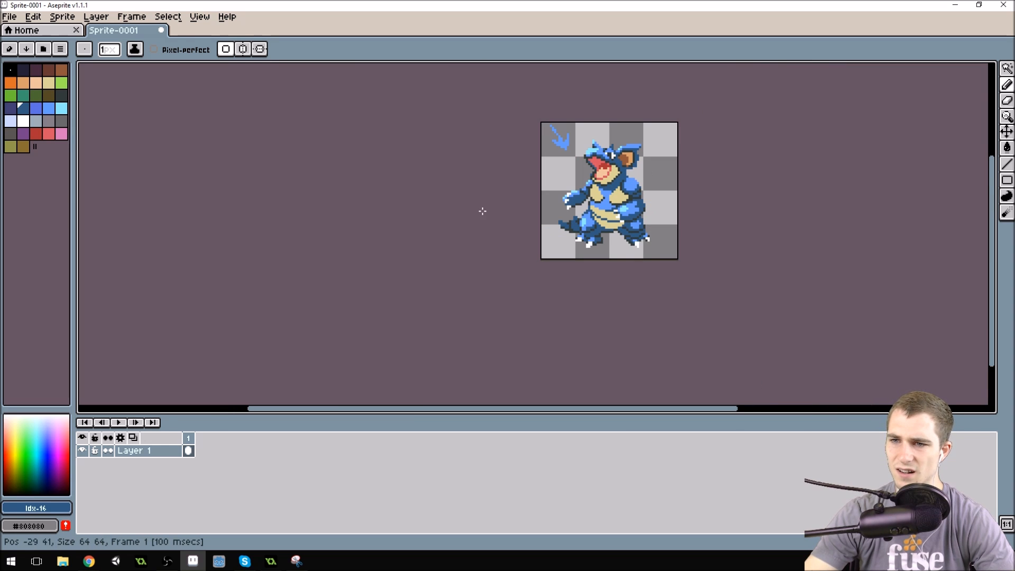
# Step: Cover the charcoal pixels where the tail meets the thigh and soften the tail's upper crease with dark blue
pyautogui.scroll(4, 596, 197)
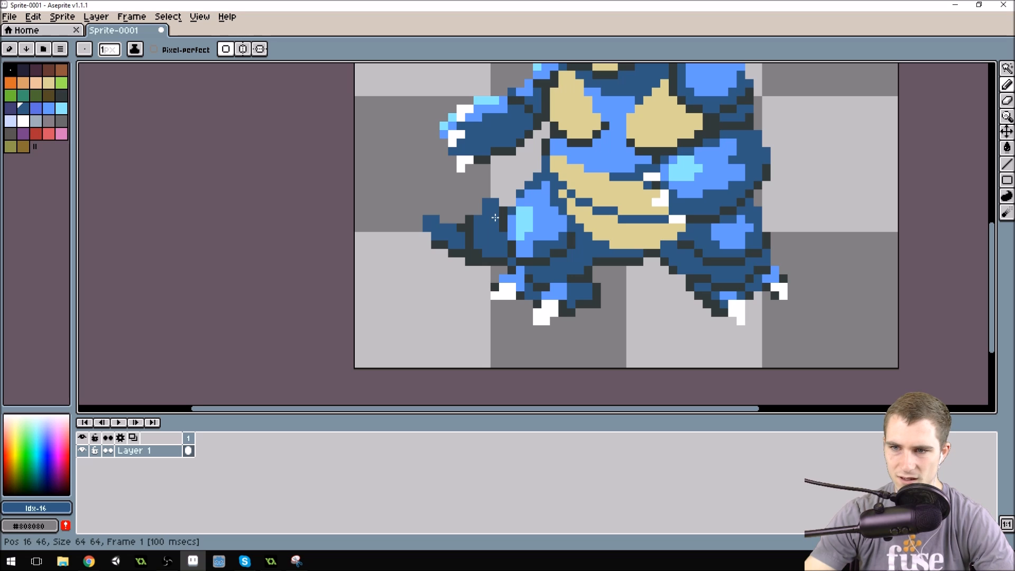
pyautogui.scroll(-1, 622, 202)
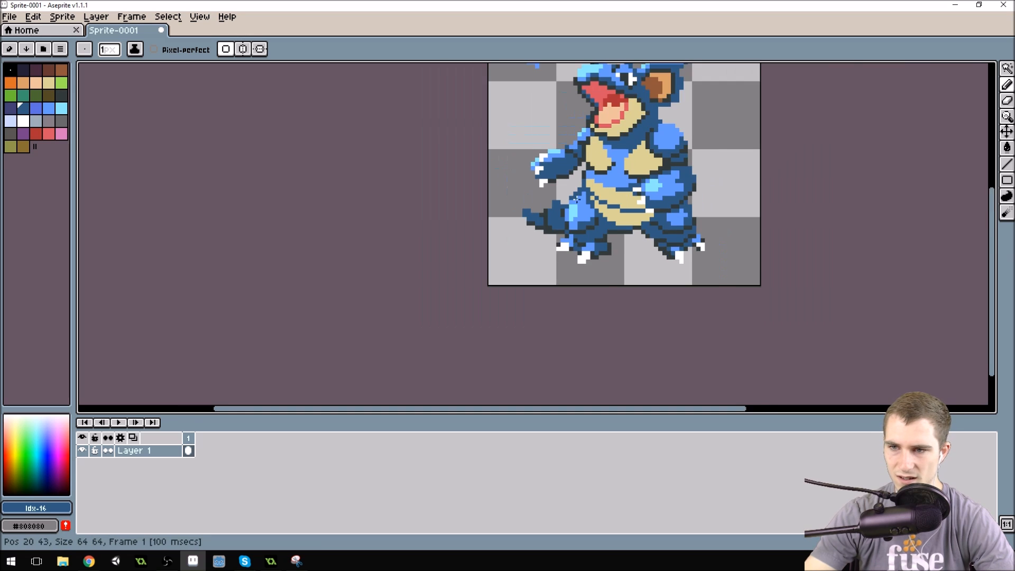
pyautogui.scroll(1, 576, 199)
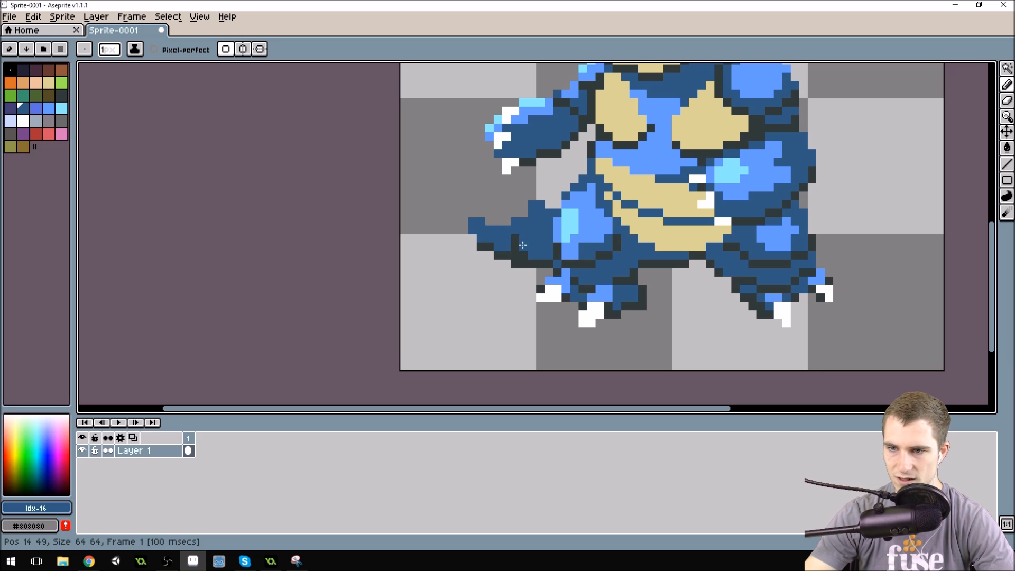
pyautogui.scroll(-1, 587, 227)
pyautogui.scroll(1, 564, 243)
# Step: Restore the top of the tail's crease with the charcoal outline color, entry 14
pyautogui.press('alt')
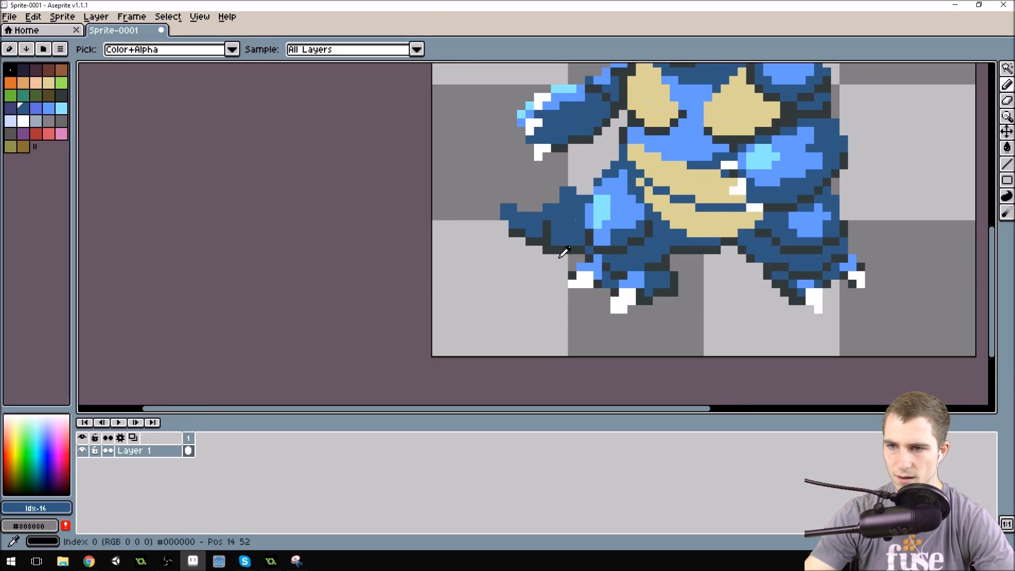
pyautogui.keyDown('alt'); pyautogui.click(563, 251); pyautogui.keyUp('alt')
pyautogui.scroll(-3, 670, 181)
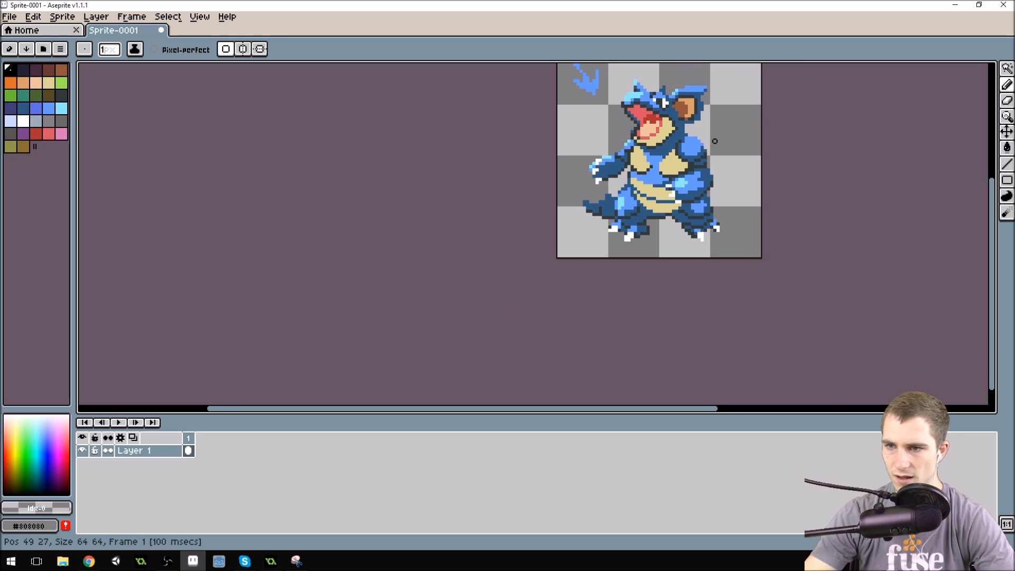
pyautogui.scroll(3, 714, 141)
pyautogui.press('alt')
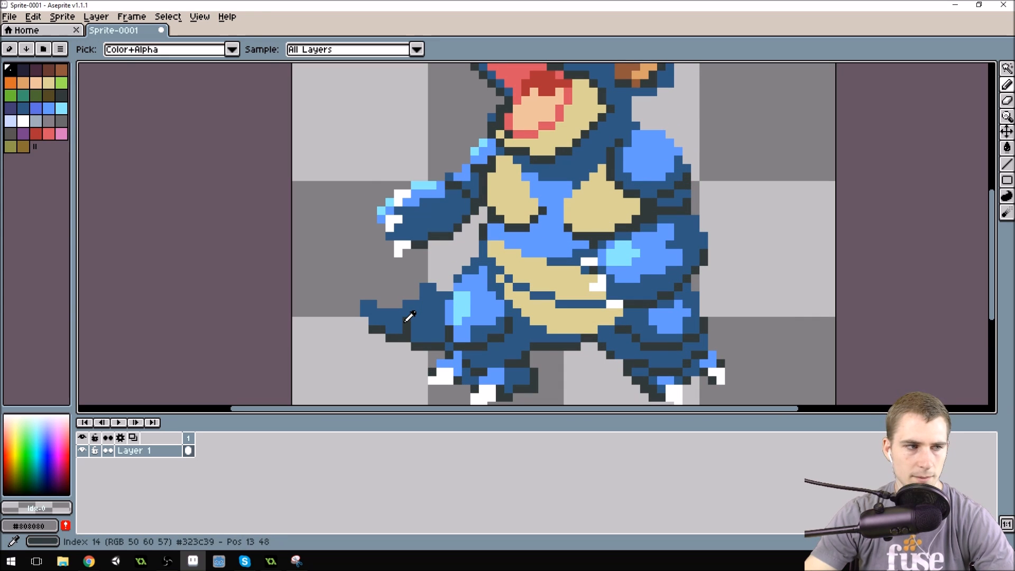
pyautogui.keyDown('alt'); pyautogui.click(408, 318); pyautogui.keyUp('alt')
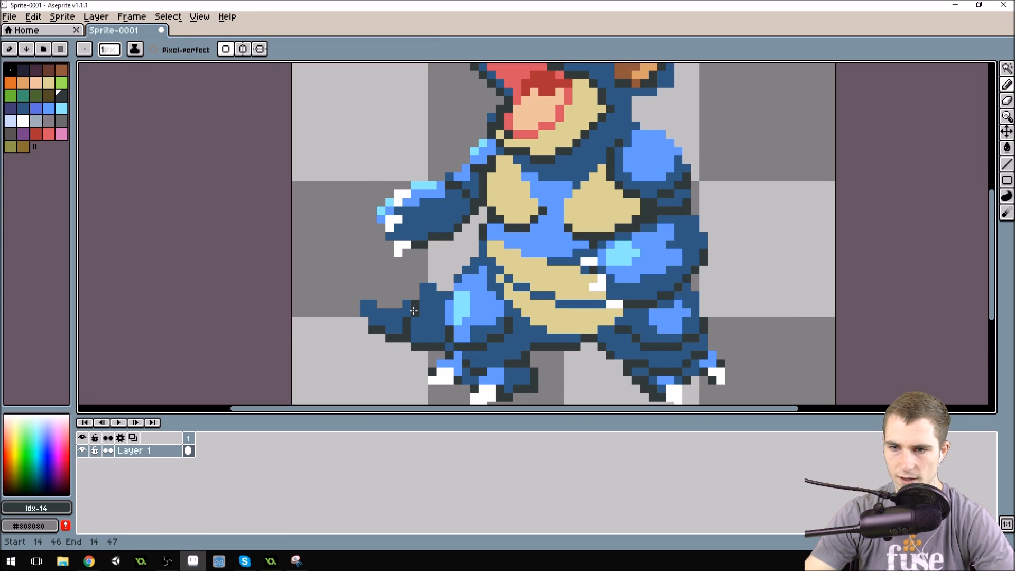
# Step: Retouch the outer edge of the shoulder above the bent arm with dark blue and charcoal, entries 16 and 14
pyautogui.scroll(-3, 611, 245)
pyautogui.scroll(3, 696, 179)
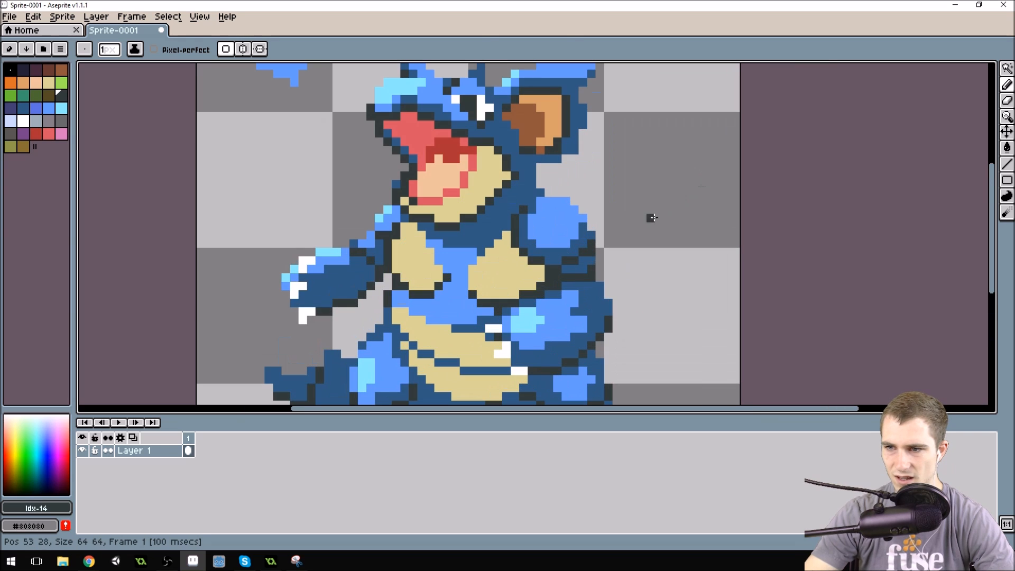
pyautogui.keyDown('alt'); pyautogui.click(591, 255); pyautogui.keyUp('alt')
pyautogui.press('alt')
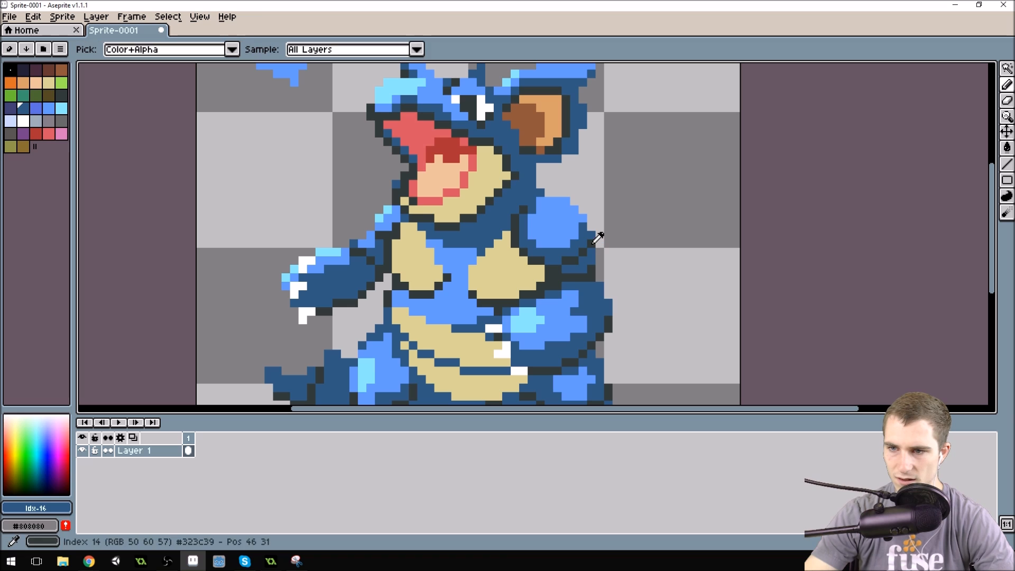
pyautogui.click(588, 243)
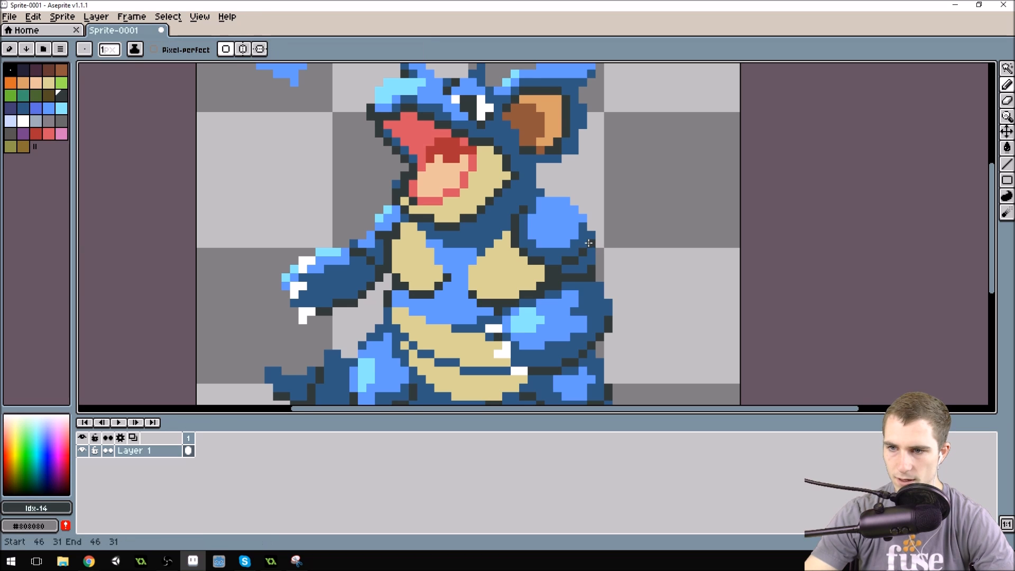
pyautogui.keyDown('alt'); pyautogui.click(591, 251); pyautogui.keyUp('alt')
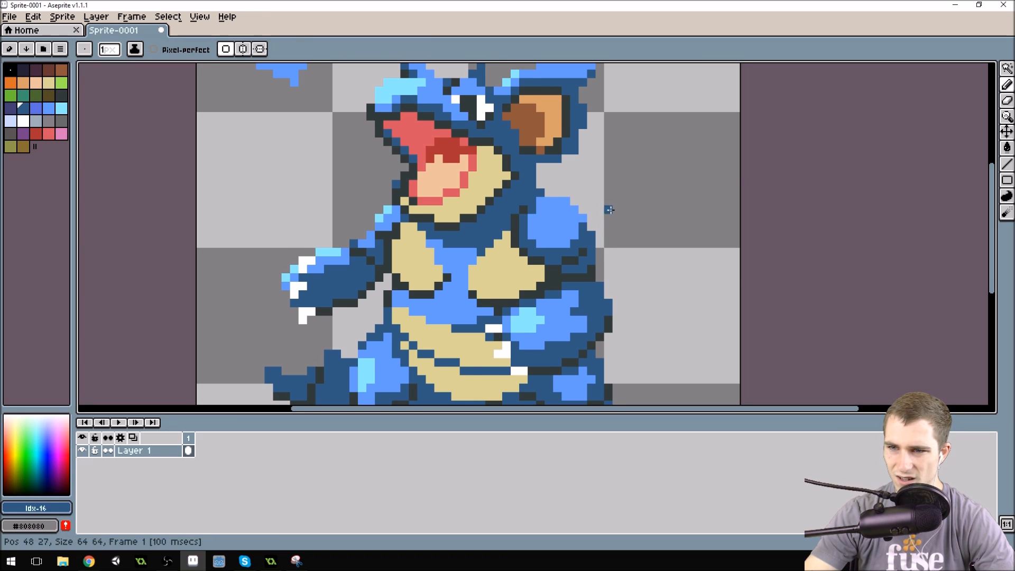
# Step: Recolor the charcoal line along the snout and upper edge of the open mouth with dark blue, entry 16
pyautogui.scroll(-1, 574, 146)
pyautogui.scroll(3, 514, 99)
pyautogui.keyDown('alt'); pyautogui.click(506, 217); pyautogui.keyUp('alt')
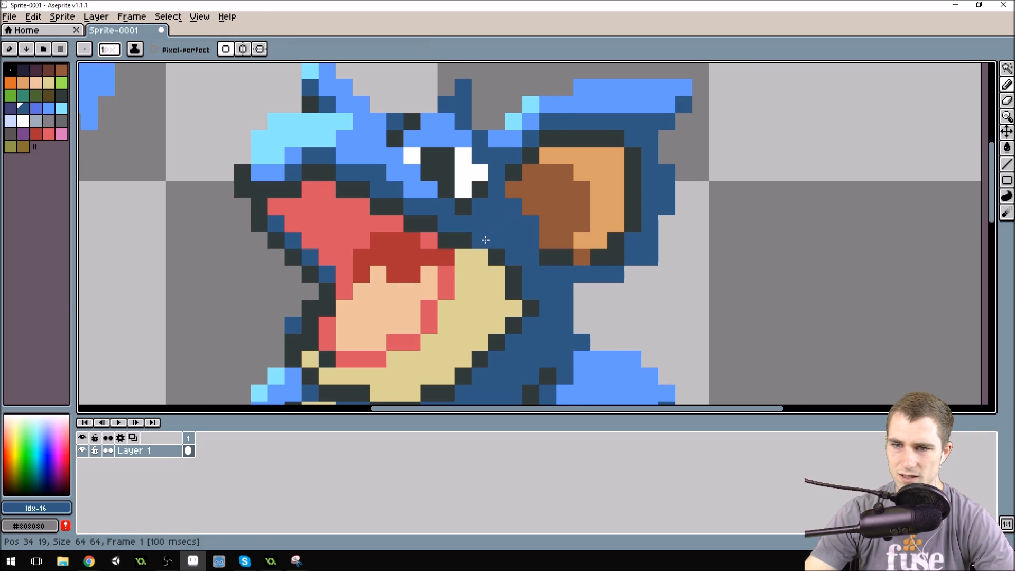
pyautogui.click(512, 273)
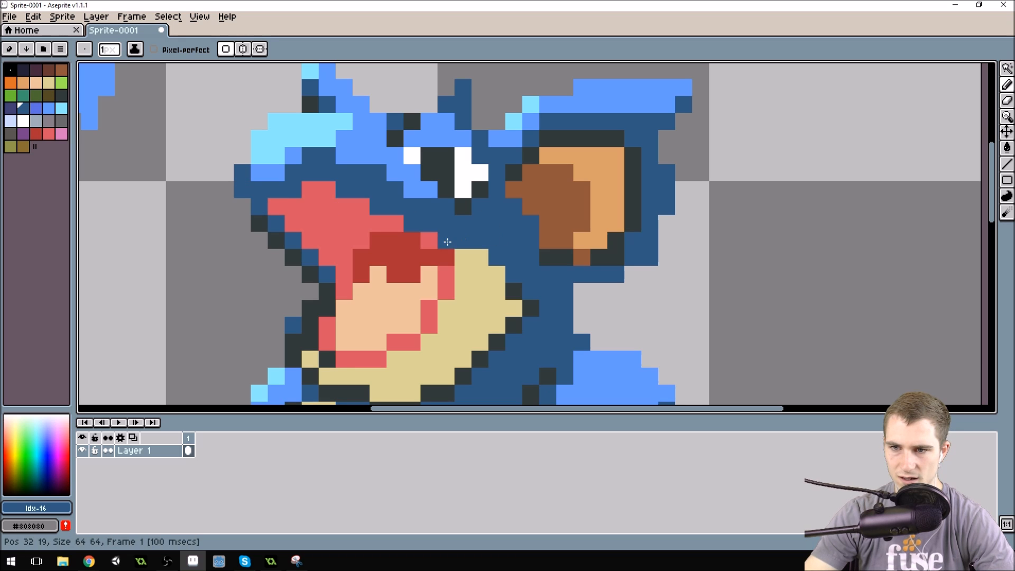
pyautogui.scroll(-5, 480, 250)
pyautogui.scroll(3, 513, 183)
pyautogui.scroll(2, 456, 250)
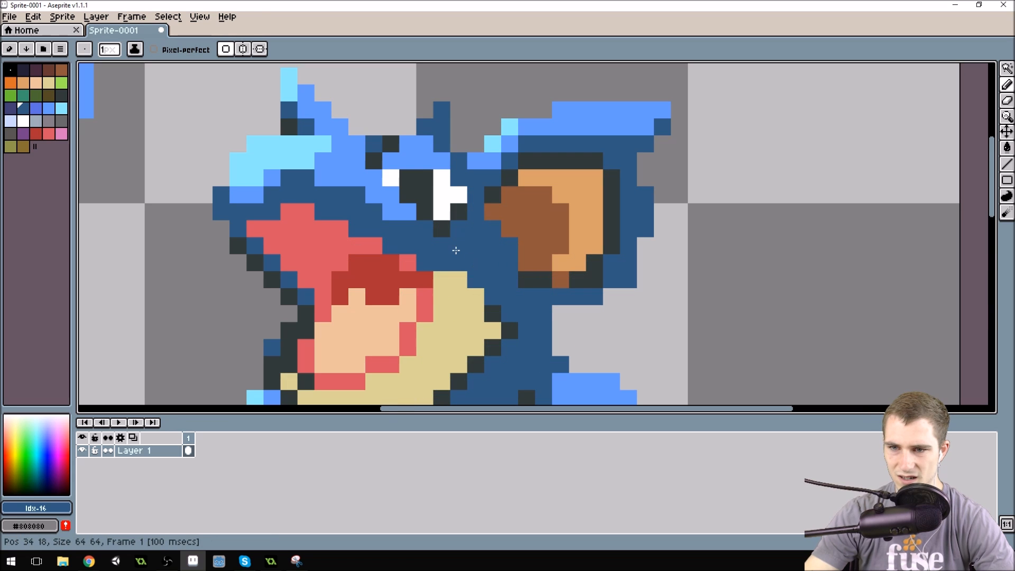
# Step: Redraw the rear jaw outline one pixel outward in charcoal, entry 14, and fill the gap inside it with cream, entry 8
pyautogui.press('alt')
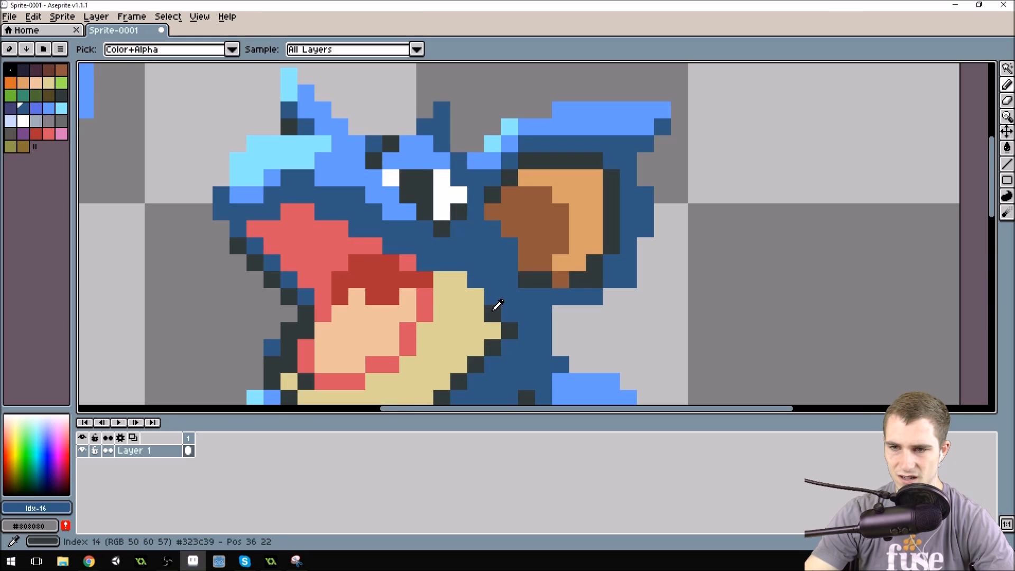
pyautogui.keyDown('alt'); pyautogui.click(508, 323); pyautogui.keyUp('alt')
pyautogui.moveTo(503, 315); pyautogui.dragTo(477, 279)
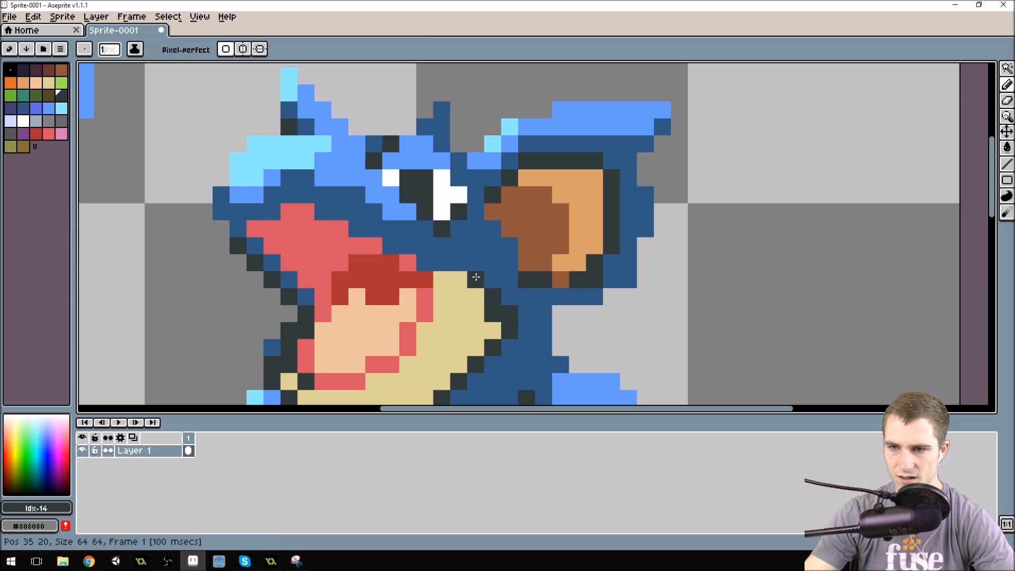
pyautogui.keyDown('alt'); pyautogui.click(461, 314); pyautogui.keyUp('alt')
pyautogui.click(490, 311)
pyautogui.scroll(-7, 462, 252)
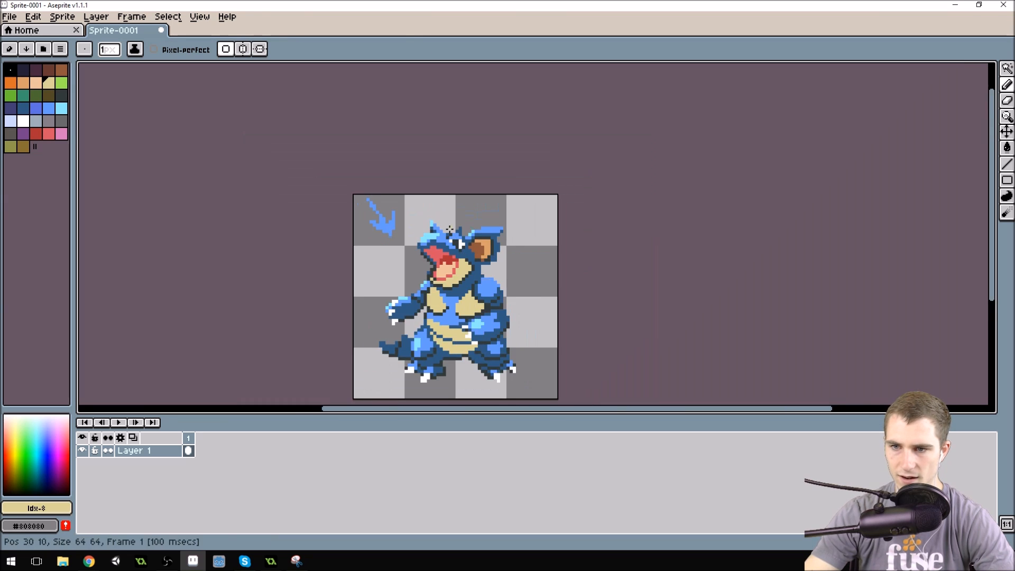
# Step: Extend the lower jaw's cream downward over its dark outline and retouch the line beneath the chin with charcoal and dark blue
pyautogui.scroll(7, 442, 248)
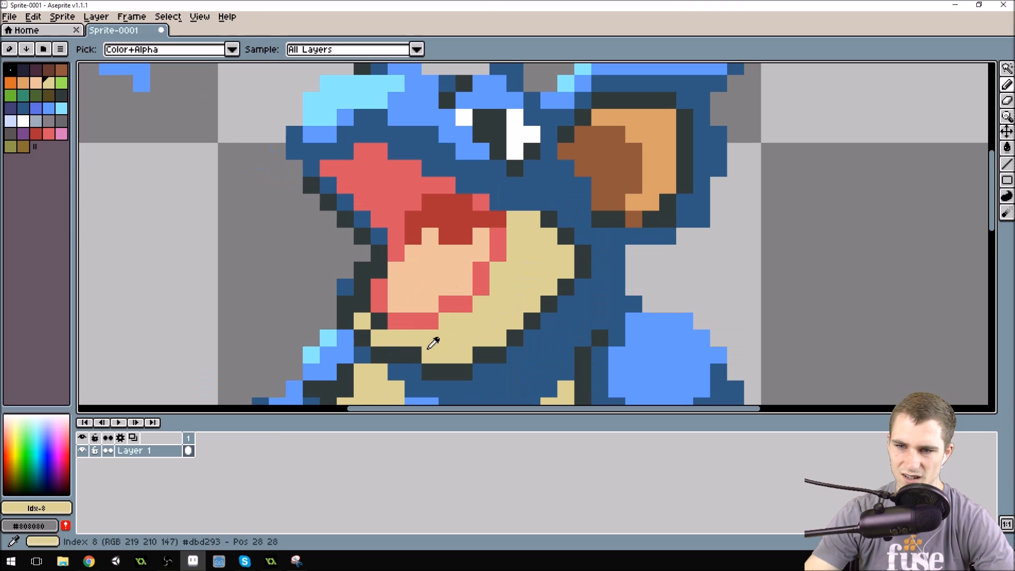
pyautogui.click(413, 370)
pyautogui.keyDown('alt'); pyautogui.click(443, 347); pyautogui.keyUp('alt')
pyautogui.click(401, 353)
pyautogui.click(414, 352)
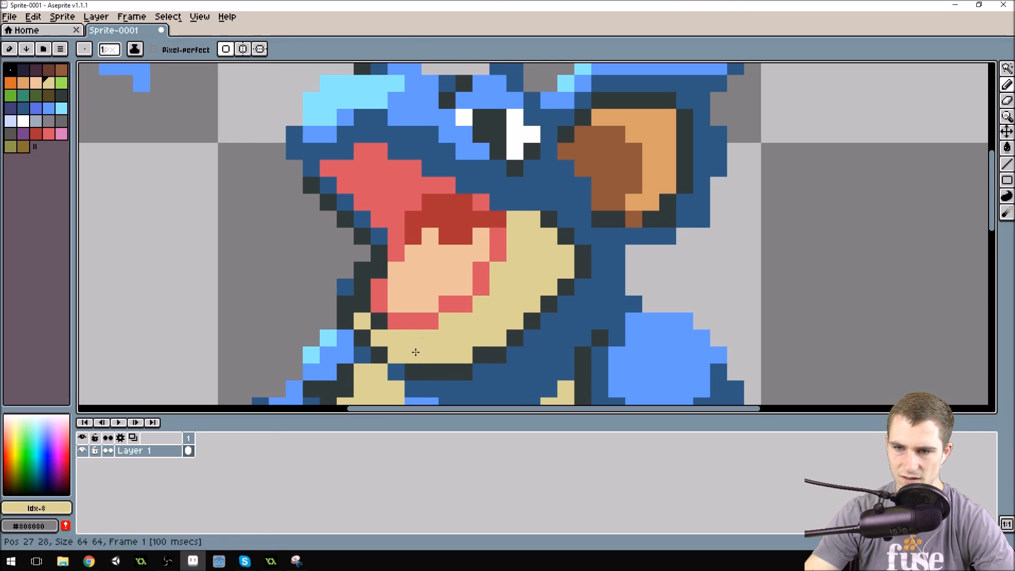
pyautogui.keyDown('alt'); pyautogui.click(423, 381); pyautogui.keyUp('alt')
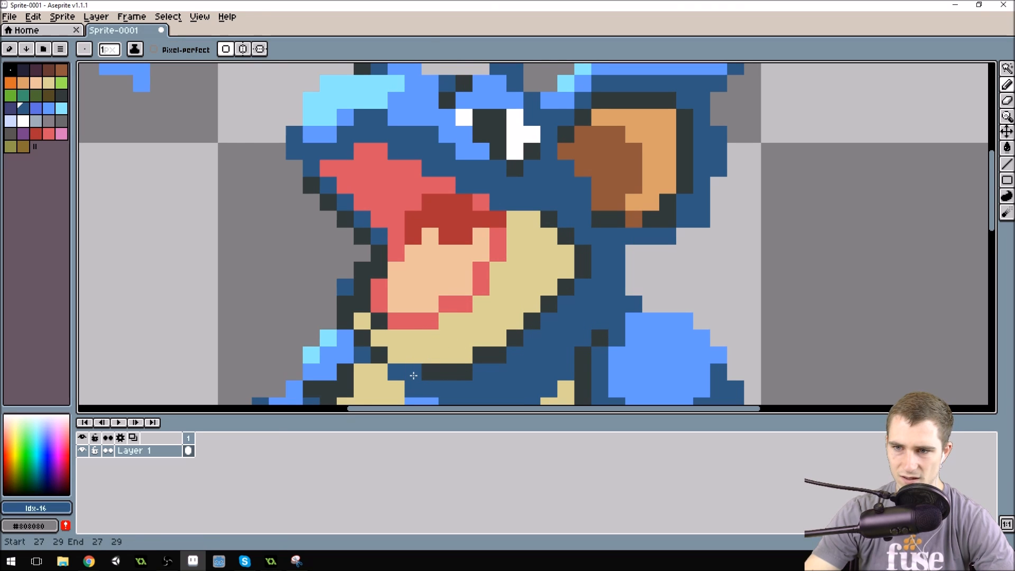
pyautogui.scroll(-4, 462, 372)
pyautogui.scroll(4, 487, 223)
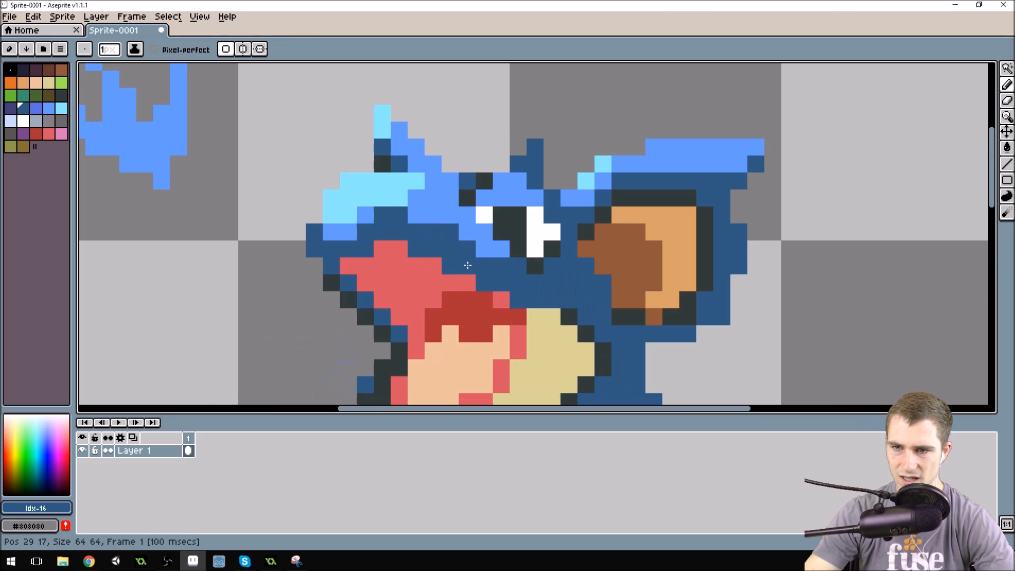
# Step: Examine the outlines and shading across the whole sprite from close up and at reduced size
pyautogui.scroll(-4, 456, 294)
pyautogui.scroll(3, 444, 258)
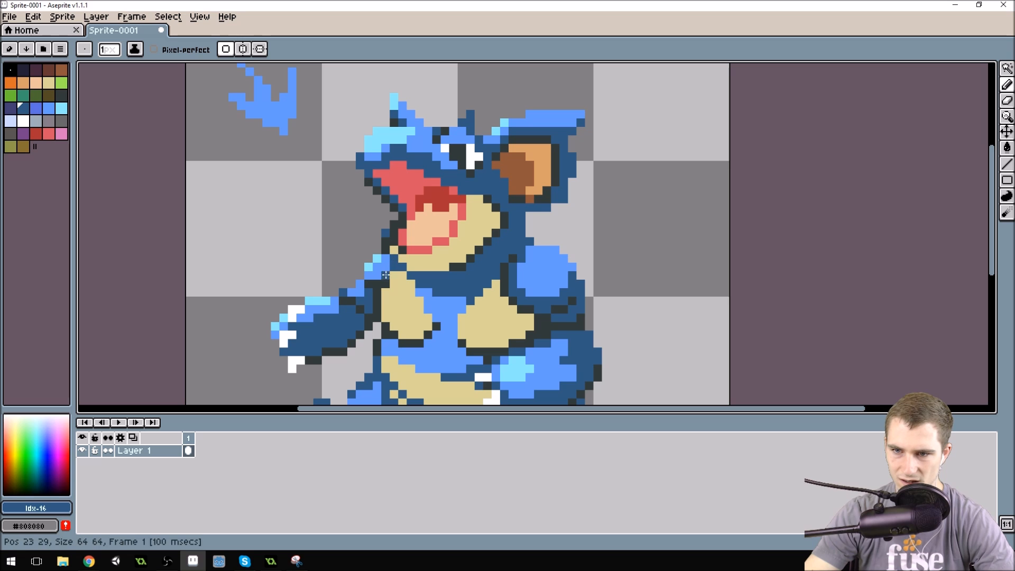
pyautogui.click(375, 303)
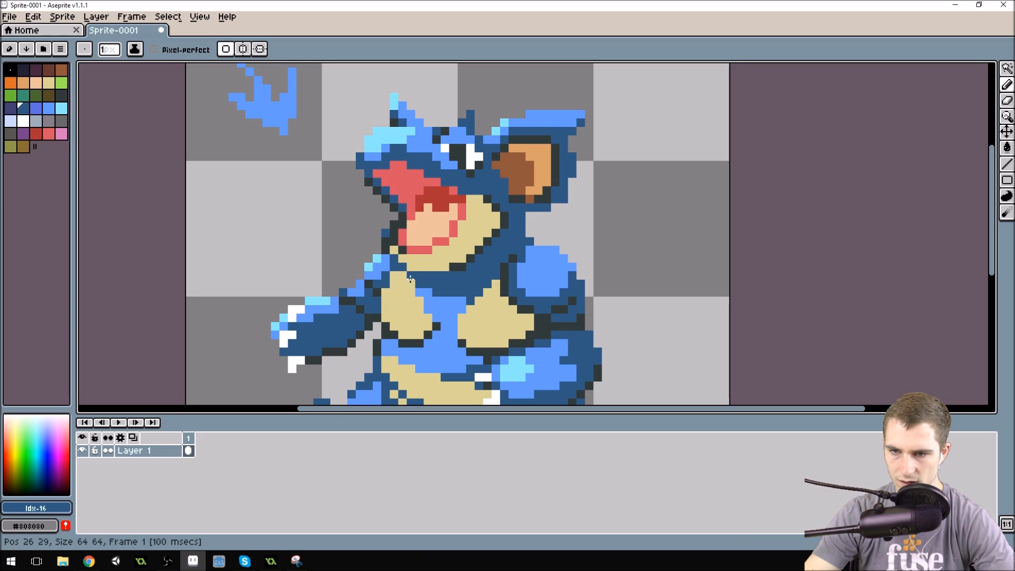
pyautogui.scroll(-1, 345, 260)
pyautogui.scroll(1, 346, 260)
pyautogui.scroll(-2, 343, 289)
pyautogui.scroll(-1, 406, 214)
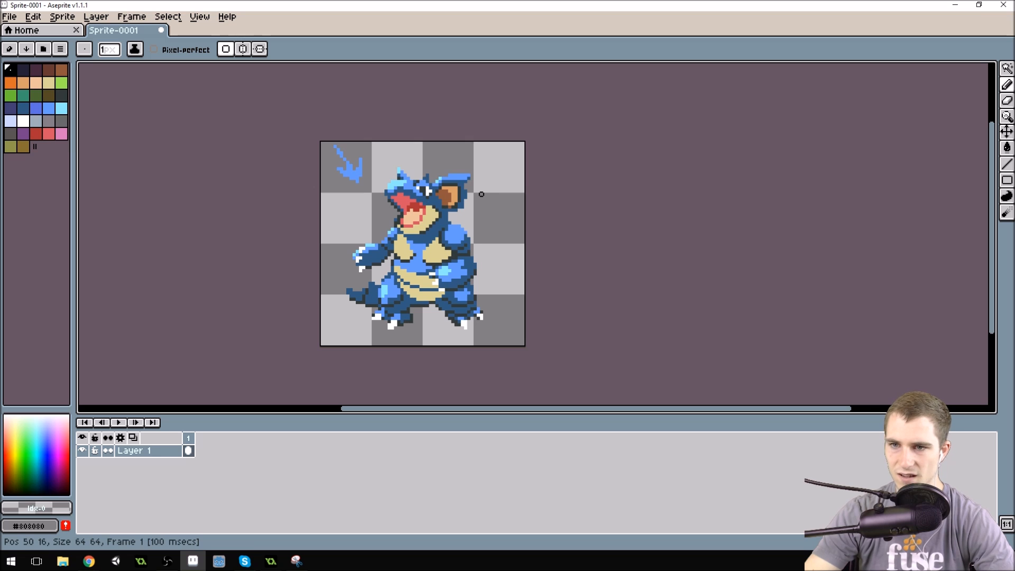
pyautogui.moveTo(483, 239)
pyautogui.mouseDown()
pyautogui.moveTo(517, 183)
pyautogui.moveTo(523, 204)
pyautogui.mouseUp()
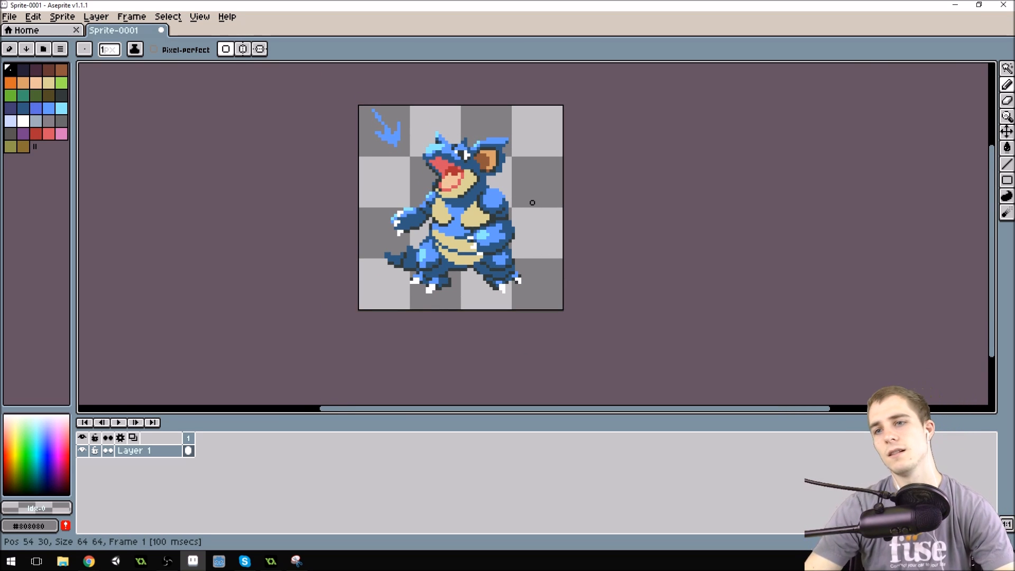
pyautogui.scroll(2, 458, 127)
pyautogui.scroll(1, 511, 205)
pyautogui.scroll(-3, 510, 205)
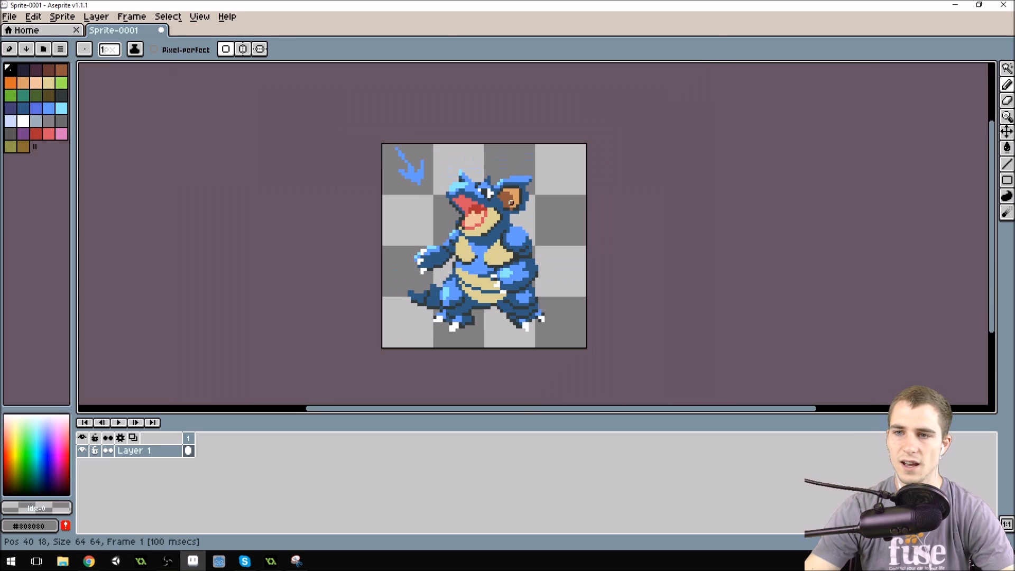
pyautogui.scroll(-2, 527, 234)
pyautogui.scroll(2, 527, 233)
pyautogui.scroll(1, 527, 233)
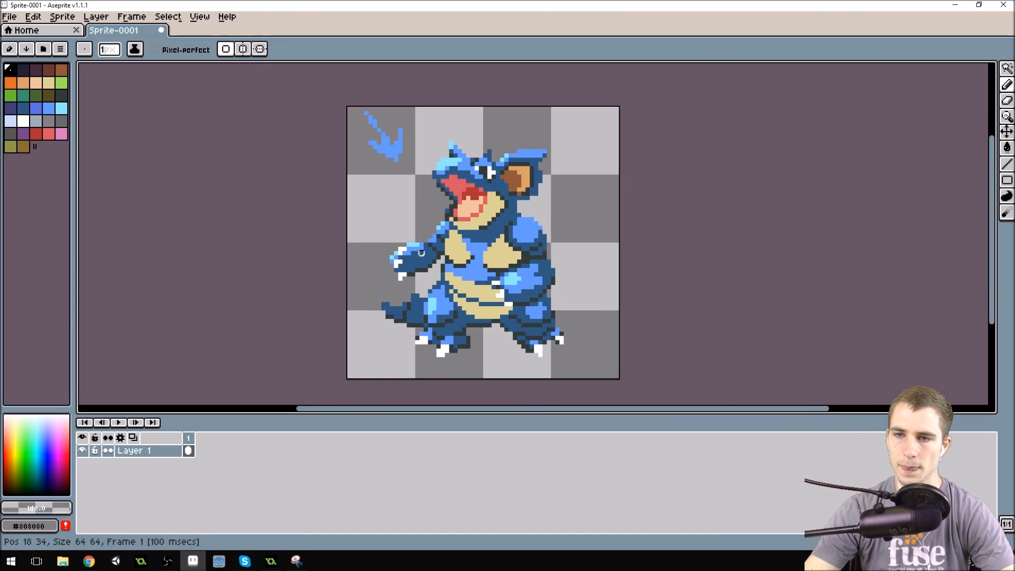
# Step: Touch up the upper edge of the outstretched forearm near the elbow with light blue, entry 18
pyautogui.scroll(2, 469, 238)
pyautogui.keyDown('alt'); pyautogui.click(468, 238); pyautogui.keyUp('alt')
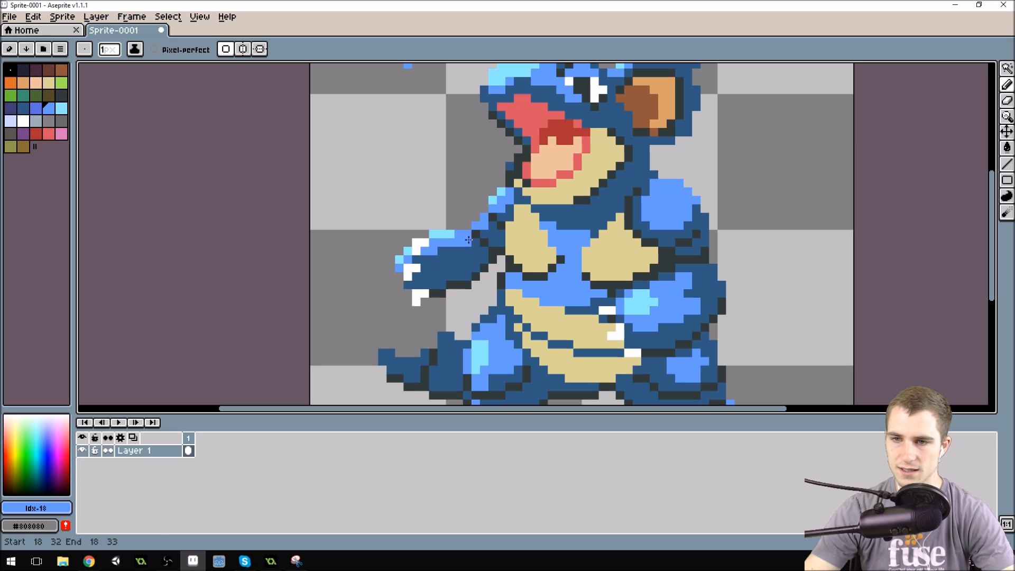
pyautogui.scroll(-3, 568, 213)
pyautogui.moveTo(641, 222); pyautogui.dragTo(523, 251)
pyautogui.scroll(2, 496, 261)
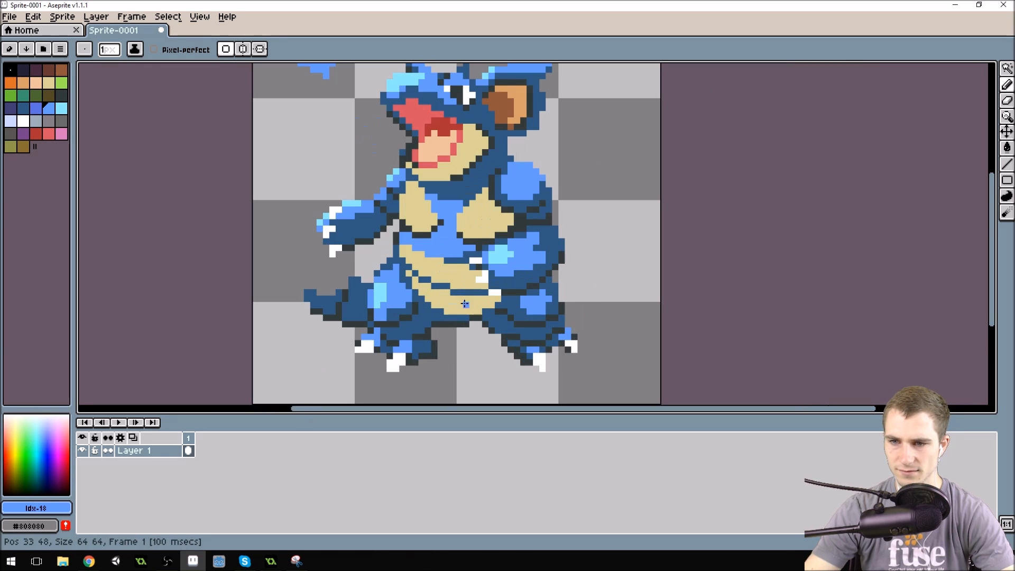
# Step: Recolor the charcoal line beneath the cream chest plate beside the bent arm with dark blue, entry 16
pyautogui.scroll(1, 445, 309)
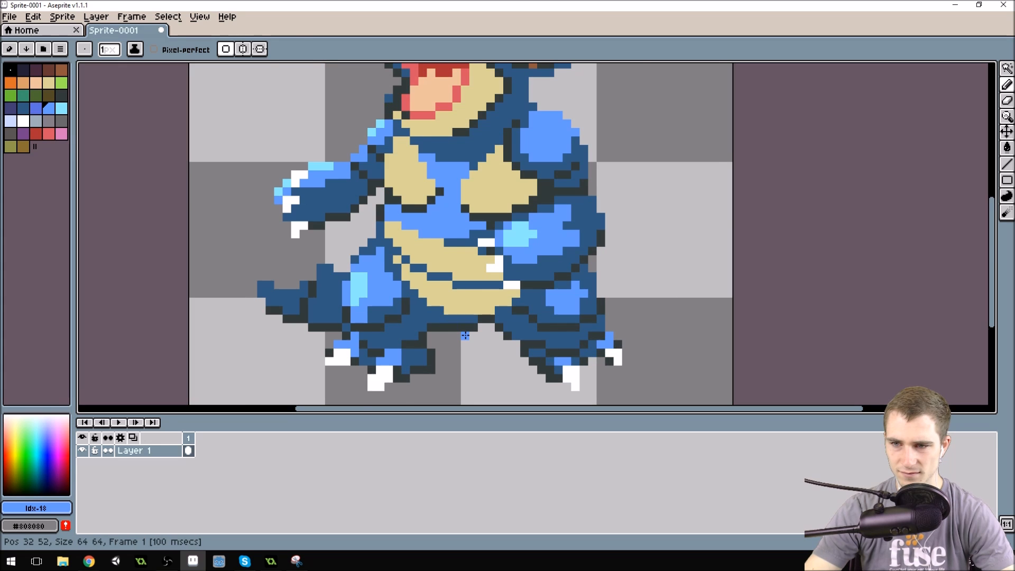
pyautogui.scroll(1, 451, 329)
pyautogui.scroll(-1, 536, 183)
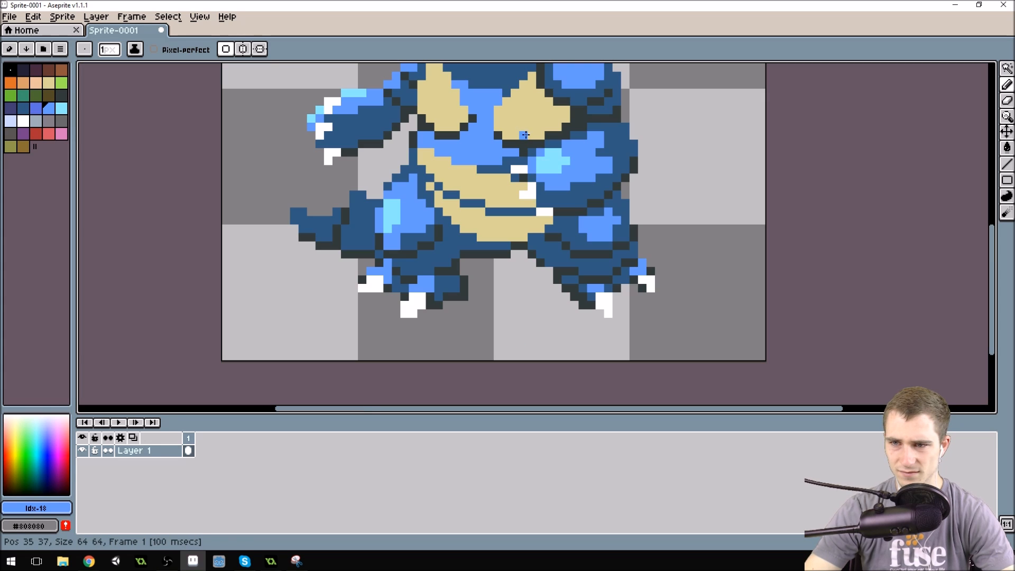
pyautogui.press('alt')
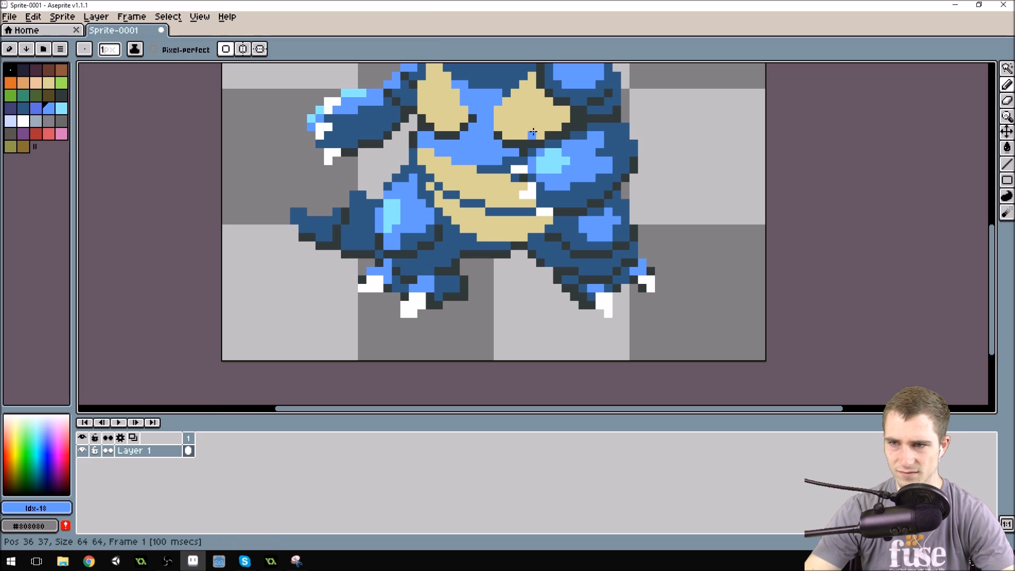
pyautogui.keyDown('alt'); pyautogui.click(525, 154); pyautogui.keyUp('alt')
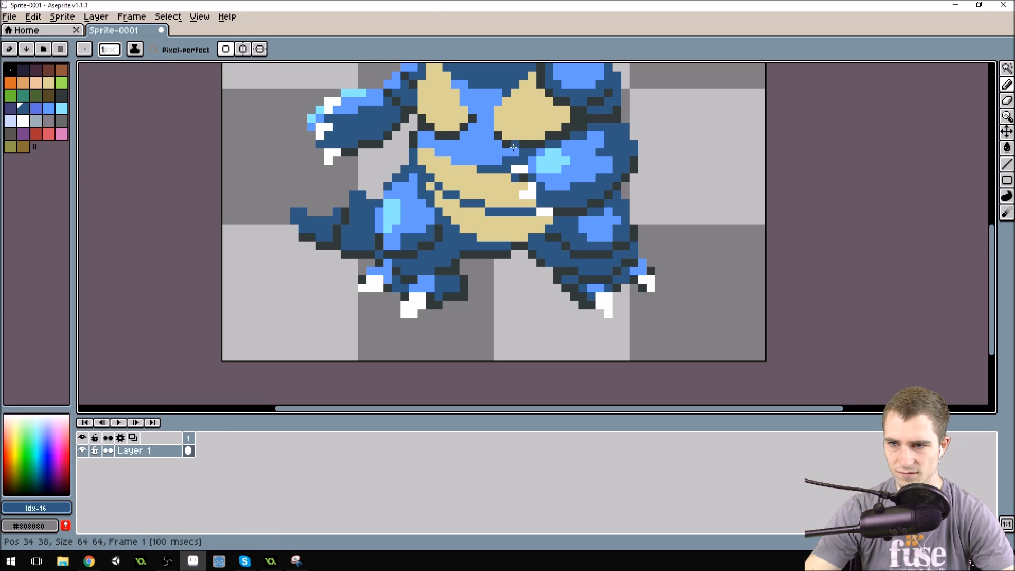
pyautogui.moveTo(522, 146); pyautogui.dragTo(532, 146)
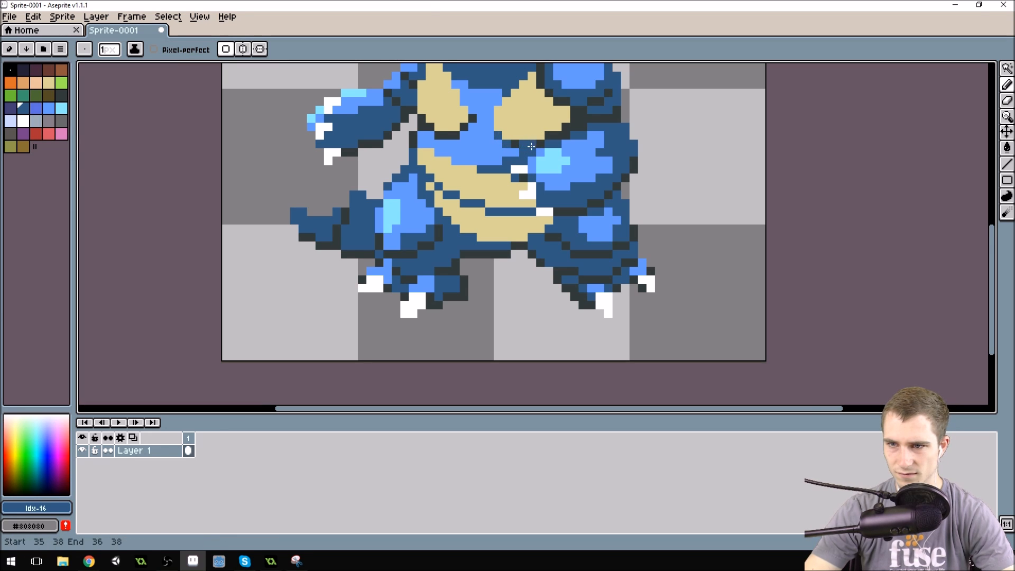
pyautogui.moveTo(535, 144); pyautogui.dragTo(553, 141)
pyautogui.click(548, 138)
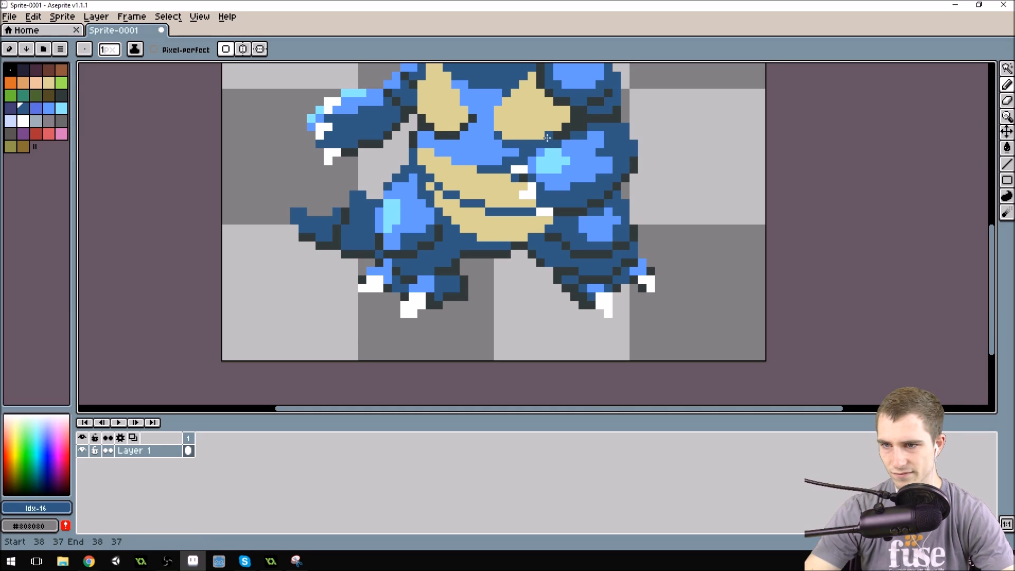
pyautogui.click(565, 129)
pyautogui.moveTo(580, 129); pyautogui.dragTo(579, 128)
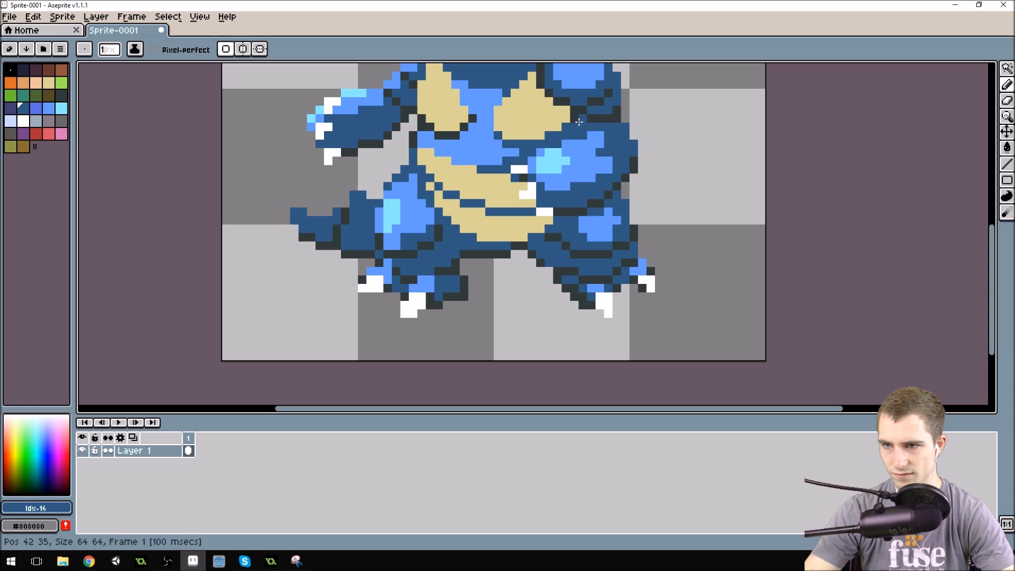
# Step: Recolor the charcoal lines between that chest plate, the neck and the shoulder with dark blue, entry 16
pyautogui.click(564, 99)
pyautogui.moveTo(563, 99); pyautogui.dragTo(541, 69)
pyautogui.click(549, 93)
pyautogui.scroll(-1, 544, 112)
pyautogui.moveTo(535, 135); pyautogui.dragTo(467, 281)
pyautogui.click(473, 215)
pyautogui.moveTo(485, 207)
pyautogui.mouseDown()
pyautogui.moveTo(428, 247)
pyautogui.moveTo(415, 289)
pyautogui.moveTo(437, 219)
pyautogui.moveTo(398, 250)
pyautogui.moveTo(373, 252)
pyautogui.moveTo(336, 237)
pyautogui.moveTo(330, 218)
pyautogui.moveTo(313, 248)
pyautogui.mouseUp()
# Step: Recolor the charcoal outline of the chest plate nearer the outstretched arm with dark blue, entry 16
pyautogui.scroll(3, 435, 232)
pyautogui.click(352, 238)
pyautogui.click(313, 266)
pyautogui.click(419, 268)
pyautogui.scroll(-4, 353, 229)
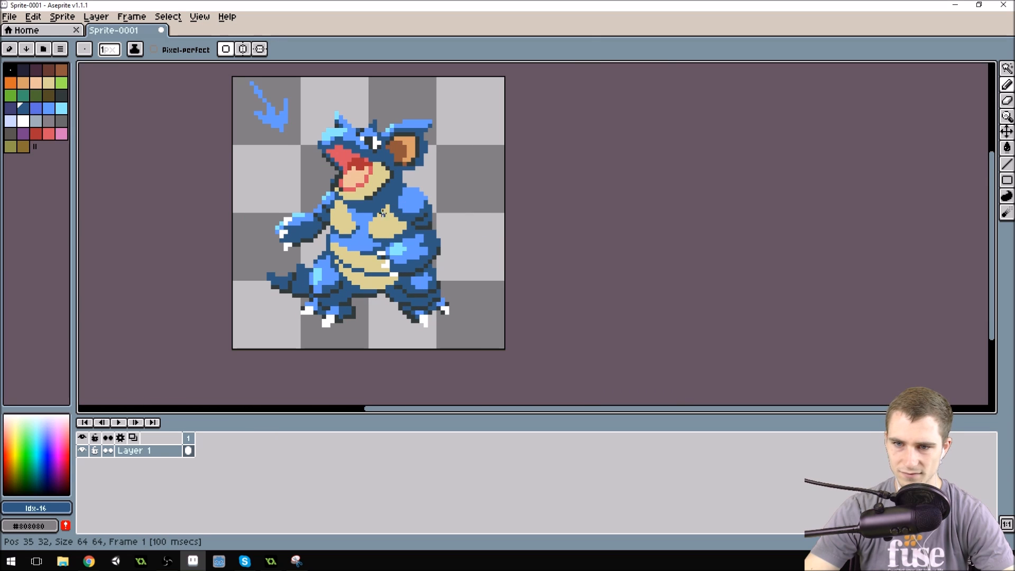
pyautogui.moveTo(354, 260); pyautogui.dragTo(390, 262)
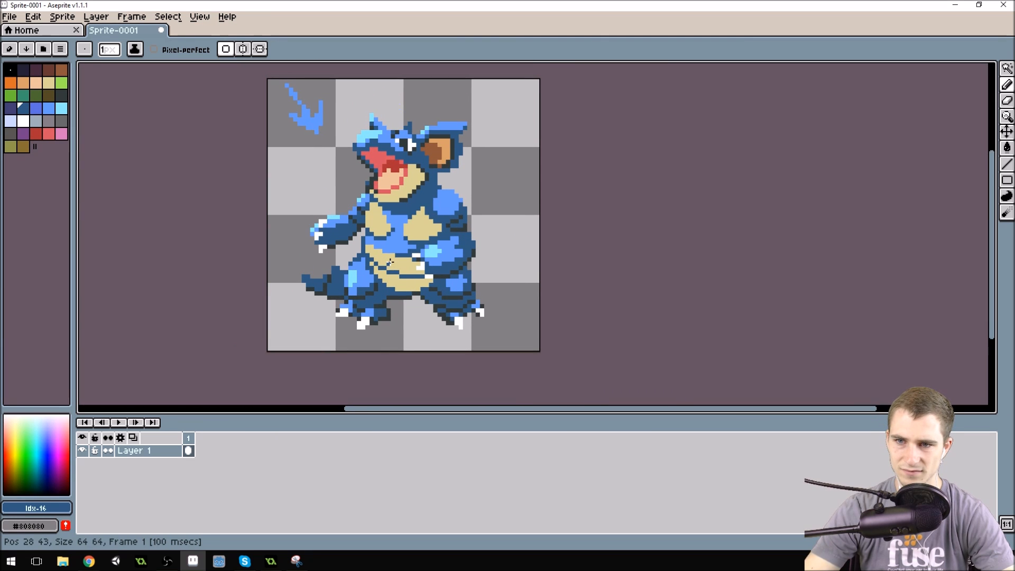
# Step: Redraw the diagonal crease between the chest plate and the shoulder above the bent arm in charcoal, entry 14
pyautogui.scroll(3, 417, 195)
pyautogui.keyDown('alt'); pyautogui.click(539, 308); pyautogui.keyUp('alt')
pyautogui.click(524, 307)
pyautogui.moveTo(523, 307)
pyautogui.mouseDown()
pyautogui.moveTo(487, 292)
pyautogui.moveTo(462, 261)
pyautogui.mouseUp()
pyautogui.scroll(-5, 463, 260)
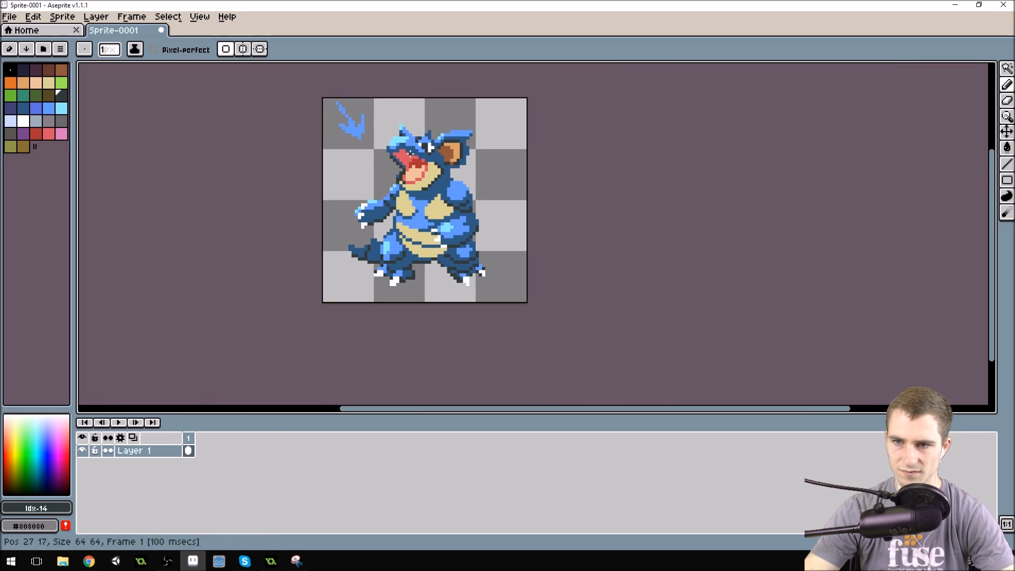
# Step: Outline the inner edge of the ear's brown area, on the side facing the eye, with charcoal, entry 14
pyautogui.scroll(4, 442, 164)
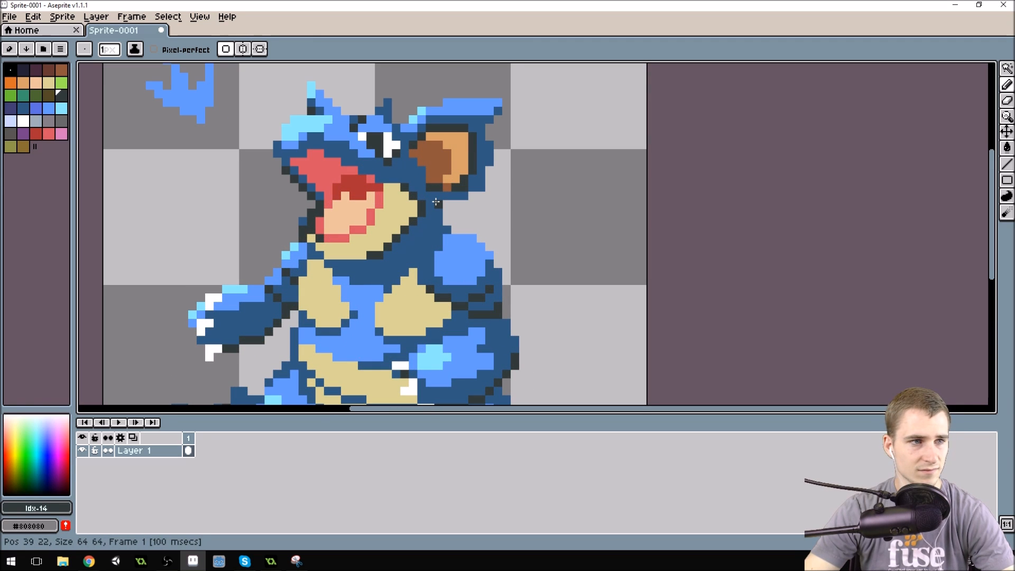
pyautogui.moveTo(430, 170); pyautogui.dragTo(429, 176)
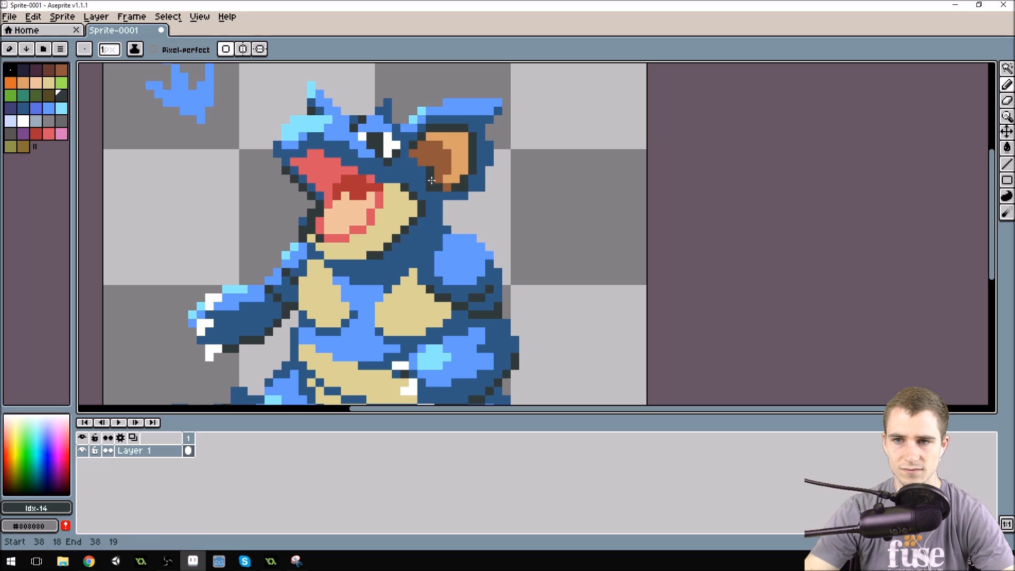
pyautogui.click(425, 159)
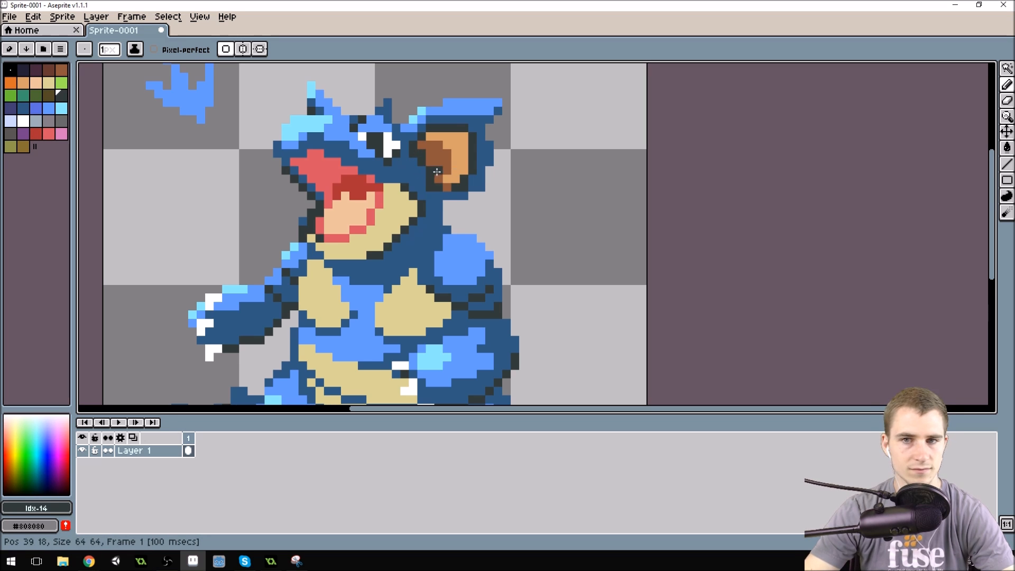
# Step: Retouch the outline beneath the eye with dark blue, entry 16
pyautogui.keyDown('alt'); pyautogui.click(392, 164); pyautogui.keyUp('alt')
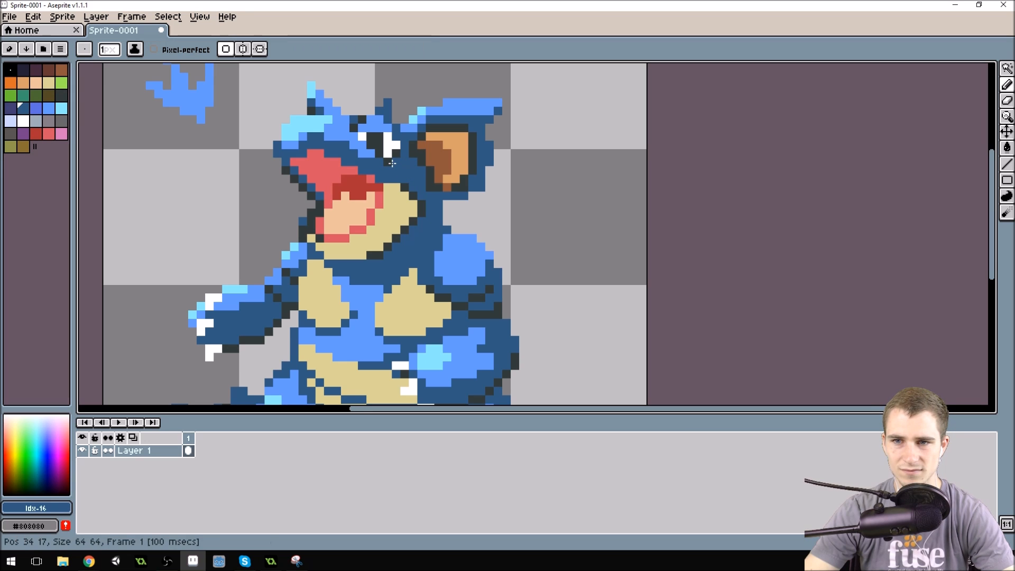
pyautogui.click(383, 156)
pyautogui.scroll(-5, 413, 158)
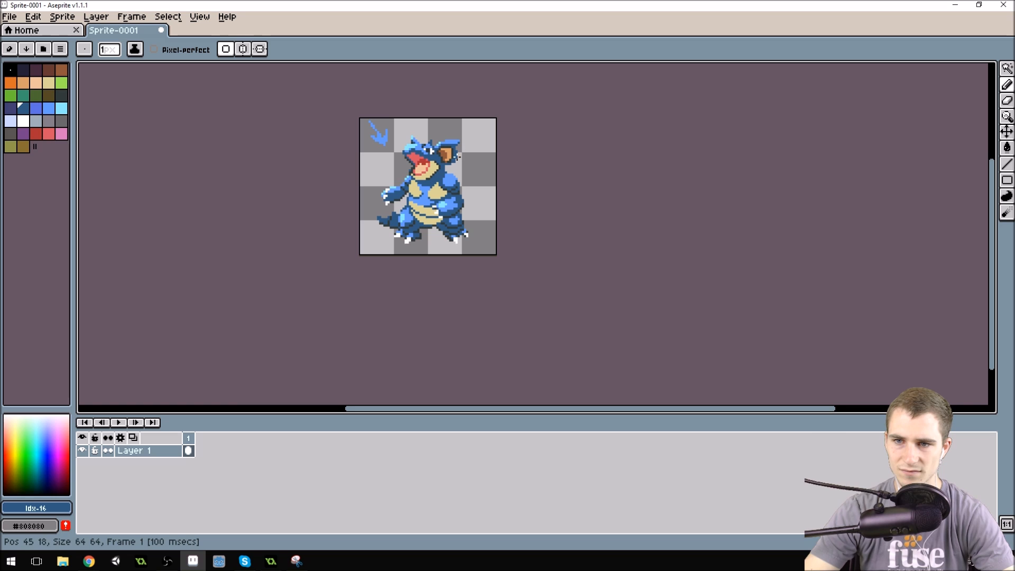
pyautogui.scroll(-2, 441, 143)
pyautogui.scroll(2, 441, 144)
pyautogui.moveTo(442, 166); pyautogui.dragTo(477, 219)
pyautogui.scroll(2, 477, 220)
pyautogui.moveTo(493, 268); pyautogui.dragTo(493, 264)
pyautogui.scroll(1, 494, 264)
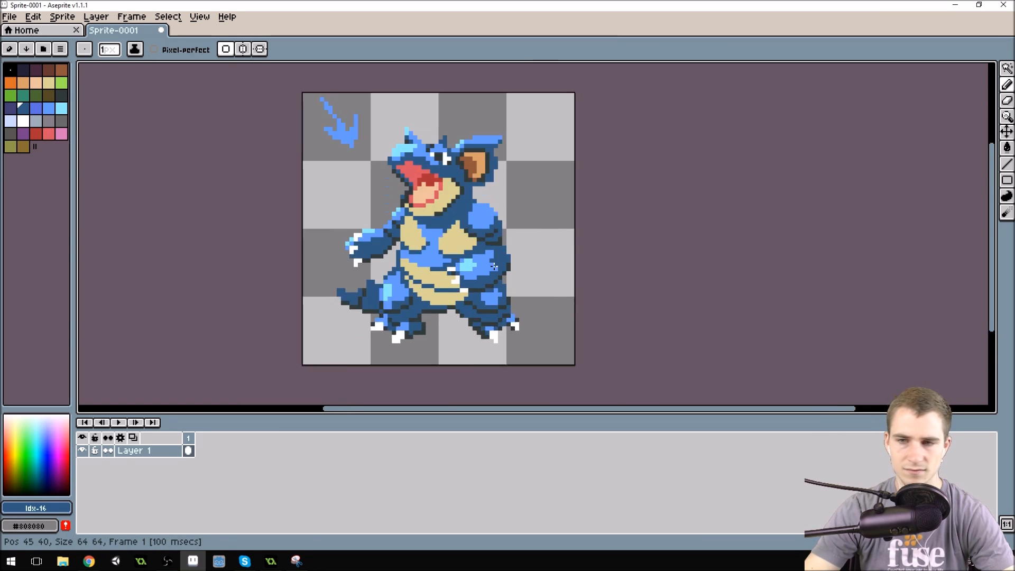
# Step: Add charcoal accents, entry 14, between the chest plate and the upper edge of the bent forearm, down toward the hand
pyautogui.scroll(4, 494, 264)
pyautogui.keyDown('alt'); pyautogui.click(473, 164); pyautogui.keyUp('alt')
pyautogui.click(446, 205)
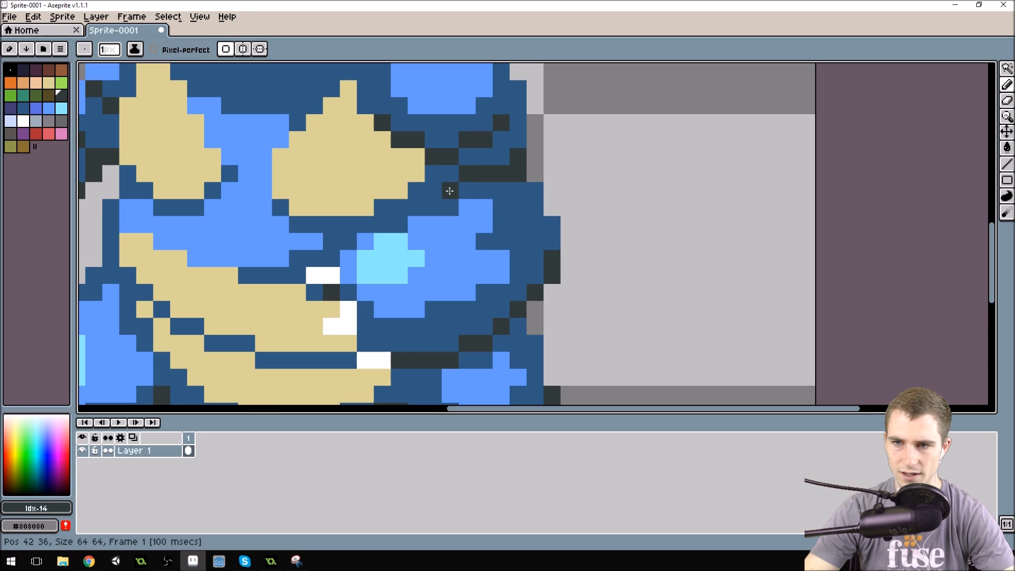
pyautogui.moveTo(450, 199); pyautogui.dragTo(332, 242)
pyautogui.scroll(-7, 453, 195)
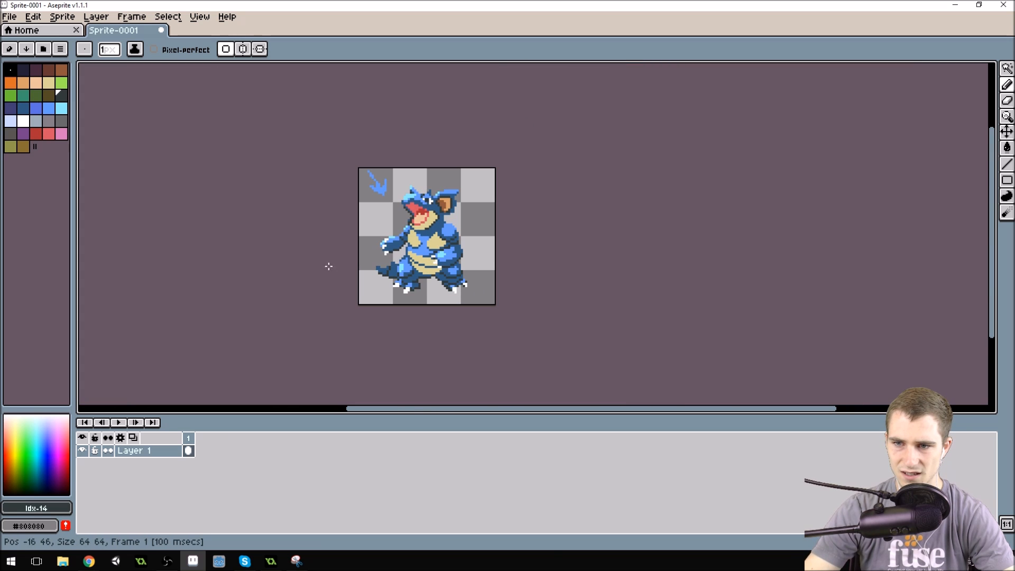
# Step: Change the cream color, palette entry 8, to edcb87 with hue 40, saturation 43 and brightness 93
pyautogui.moveTo(471, 271); pyautogui.dragTo(499, 244)
pyautogui.scroll(4, 454, 245)
pyautogui.keyDown('alt'); pyautogui.click(407, 213); pyautogui.keyUp('alt')
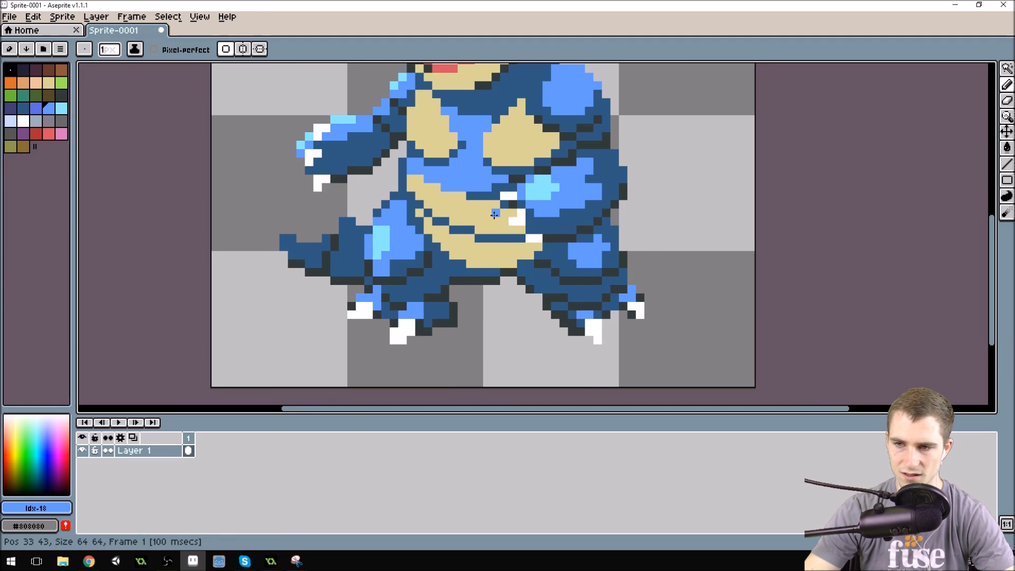
pyautogui.scroll(-2, 494, 214)
pyautogui.moveTo(504, 157); pyautogui.dragTo(487, 222)
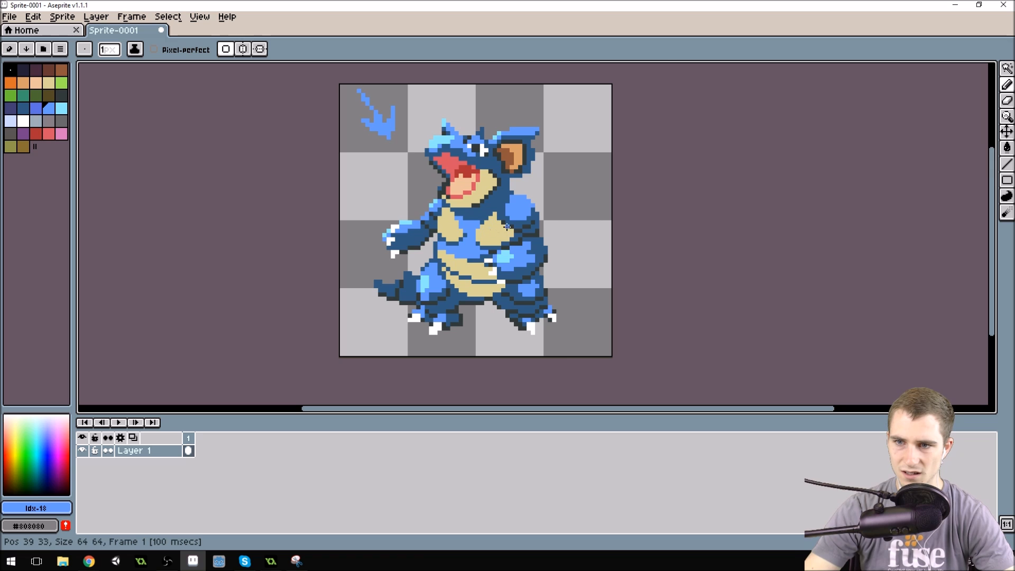
pyautogui.scroll(1, 507, 226)
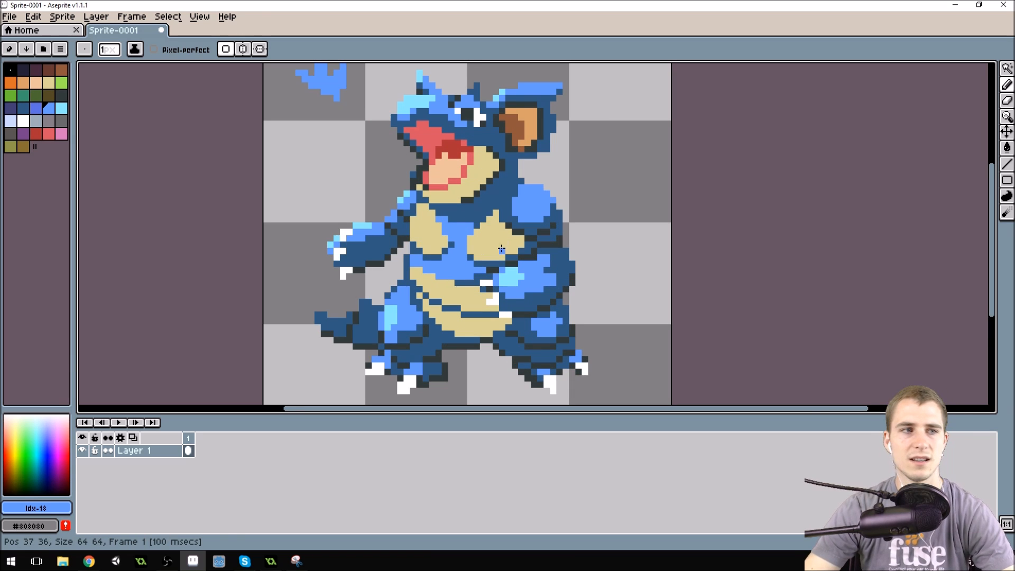
pyautogui.keyDown('alt'); pyautogui.click(500, 233); pyautogui.keyUp('alt')
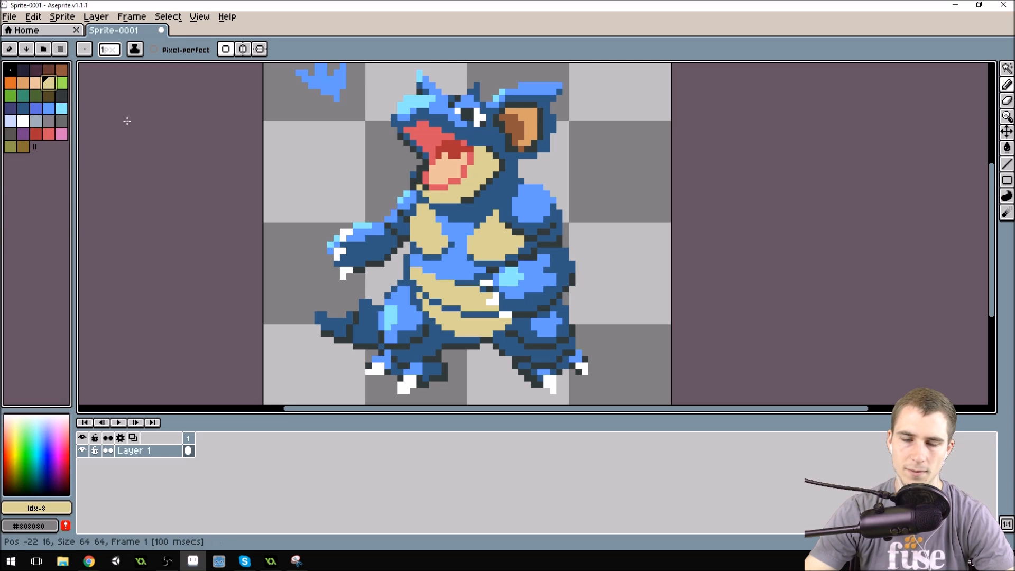
pyautogui.click(12, 50)
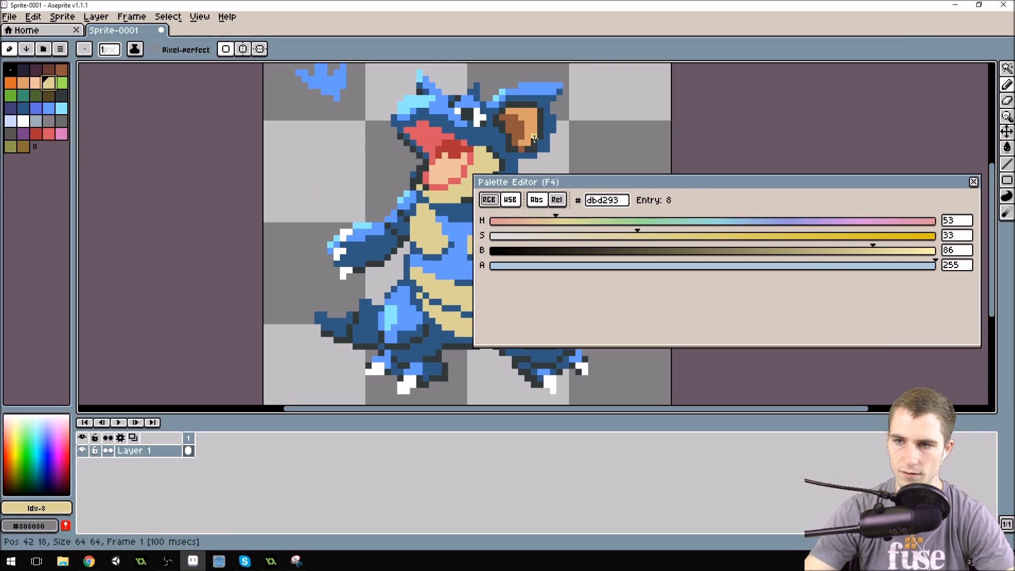
pyautogui.moveTo(560, 219); pyautogui.dragTo(540, 221)
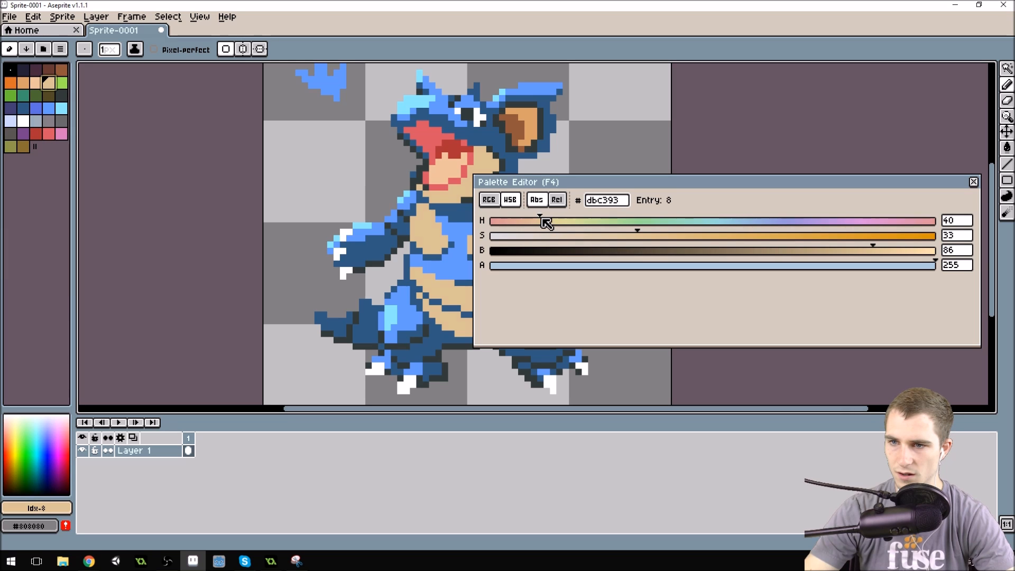
pyautogui.moveTo(637, 235); pyautogui.dragTo(682, 238)
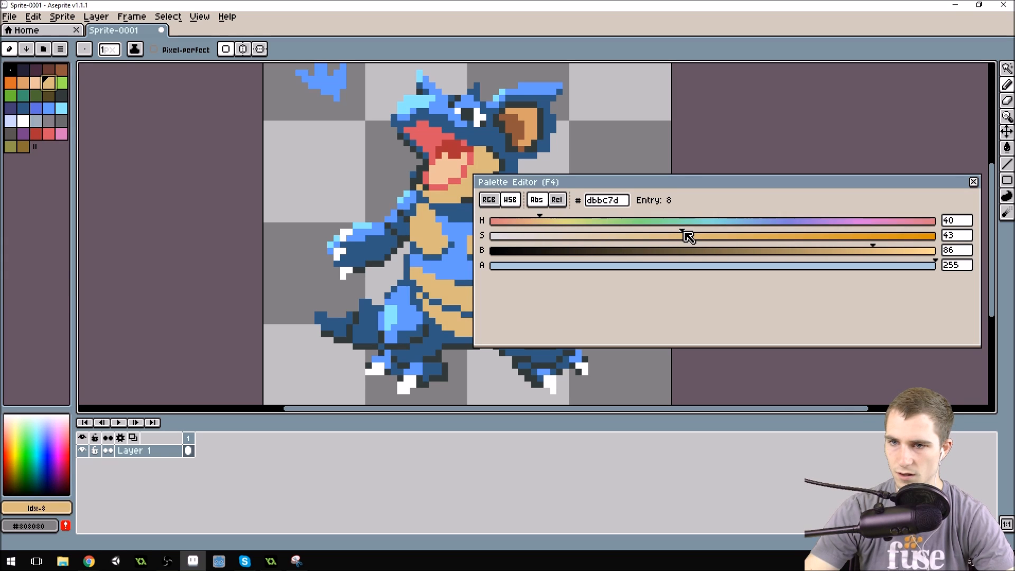
pyautogui.moveTo(892, 252)
pyautogui.mouseDown()
pyautogui.moveTo(937, 250)
pyautogui.moveTo(895, 253)
pyautogui.mouseUp()
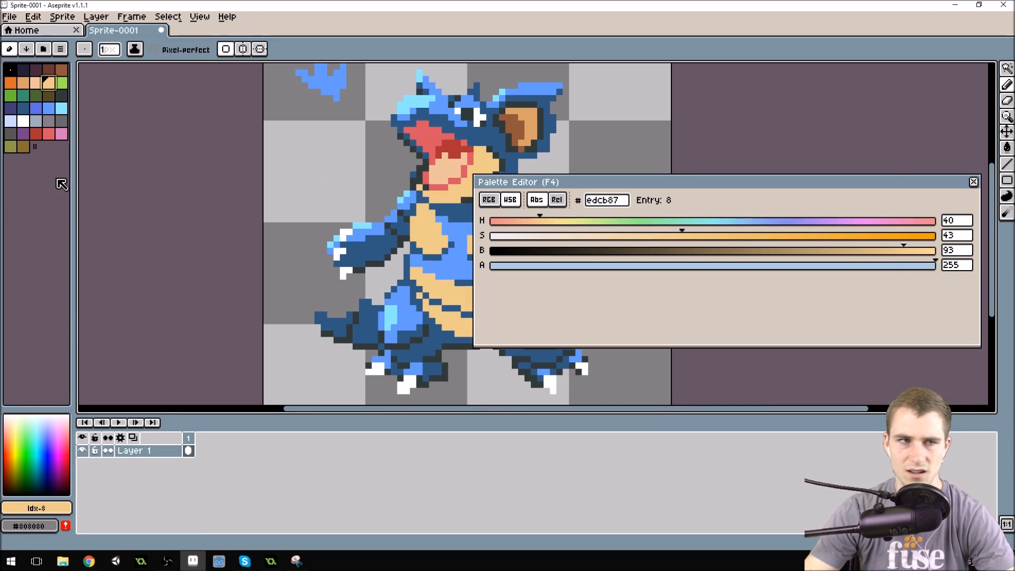
# Step: Place a few test highlight pixels in olive, palette entry 30, on the chest patch nearest the outstretched arm
pyautogui.hotkey('alt', 'Tab')
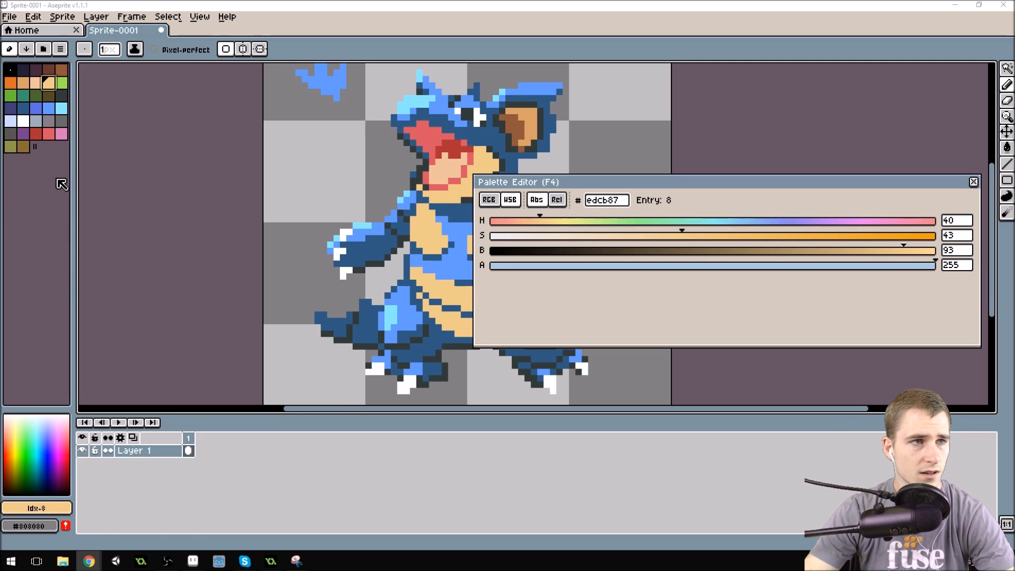
pyautogui.click(974, 182)
pyautogui.scroll(-4, 517, 225)
pyautogui.scroll(5, 517, 225)
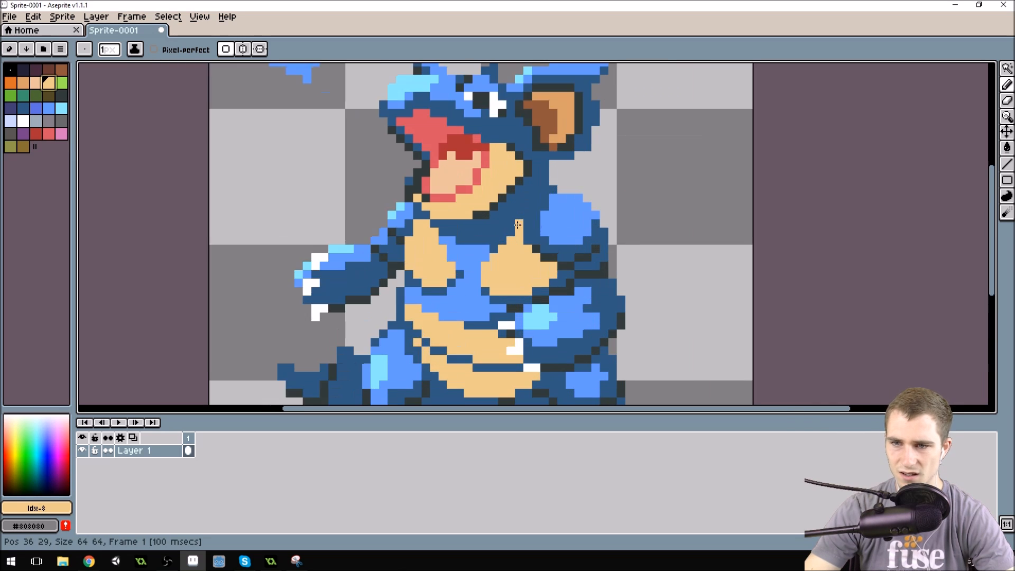
pyautogui.scroll(2, 517, 225)
pyautogui.keyDown('alt'); pyautogui.click(355, 278); pyautogui.keyUp('alt')
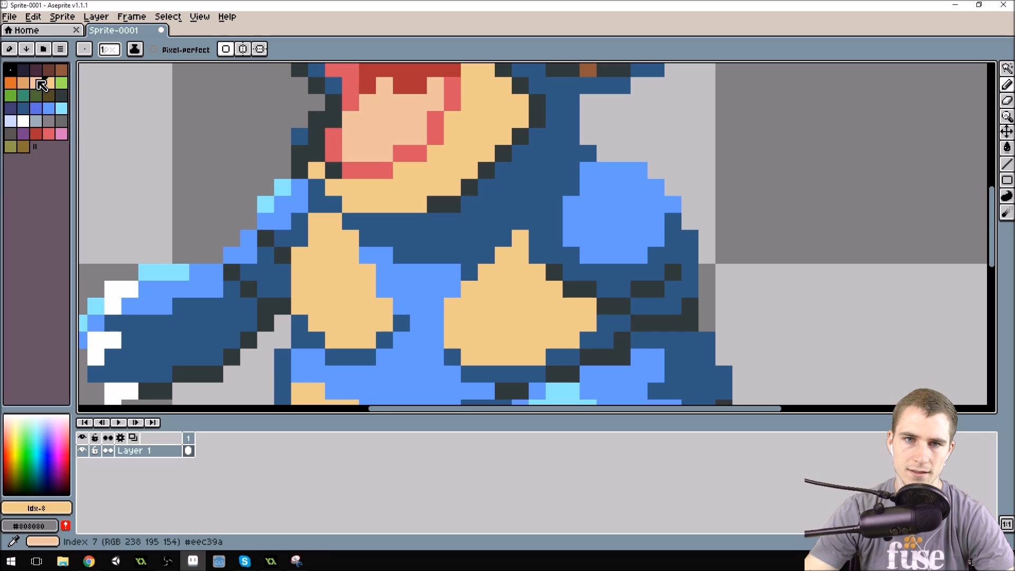
pyautogui.click(282, 165)
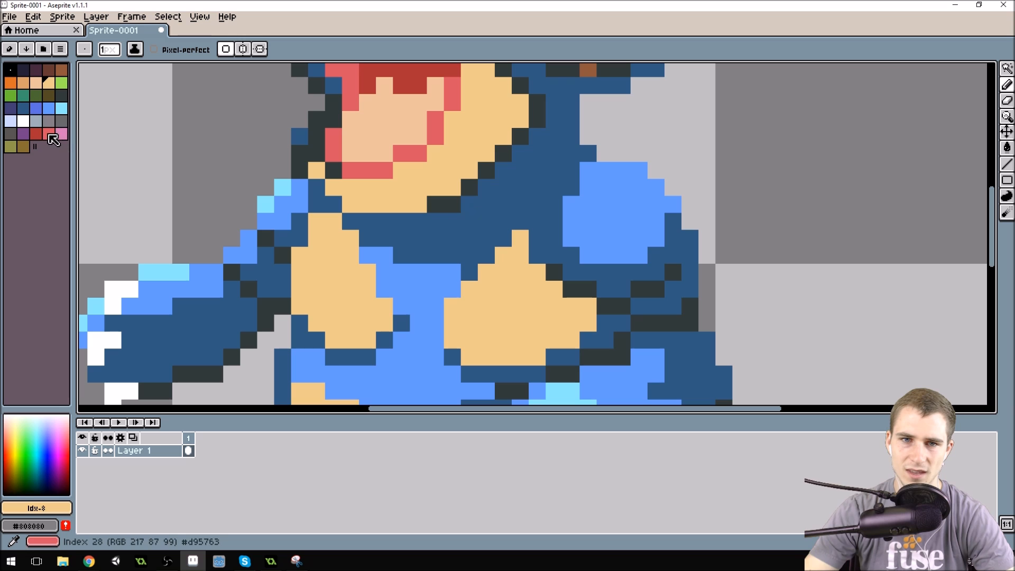
pyautogui.click(35, 122)
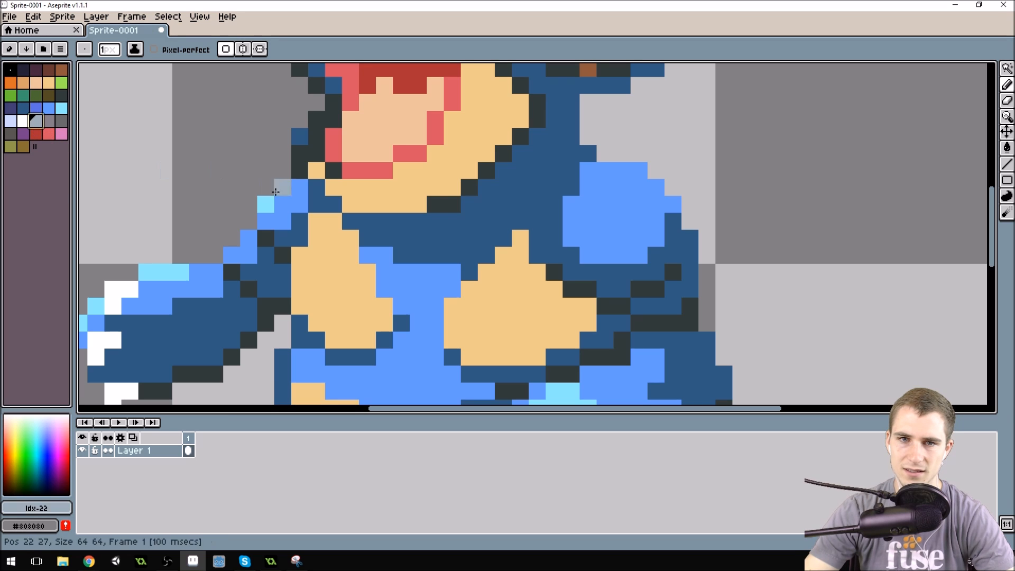
pyautogui.click(16, 144)
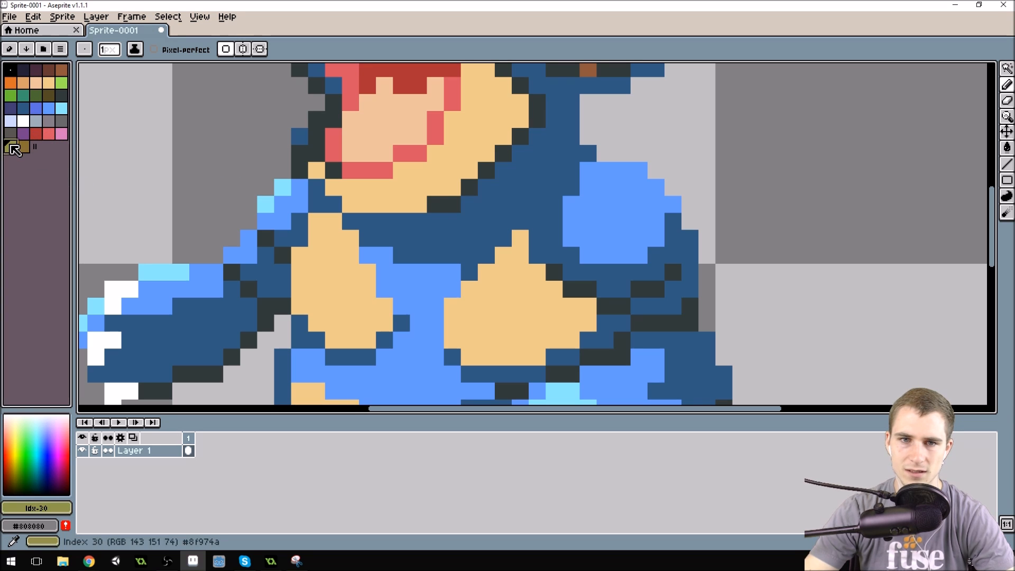
pyautogui.moveTo(333, 256); pyautogui.dragTo(337, 281)
pyautogui.click(351, 272)
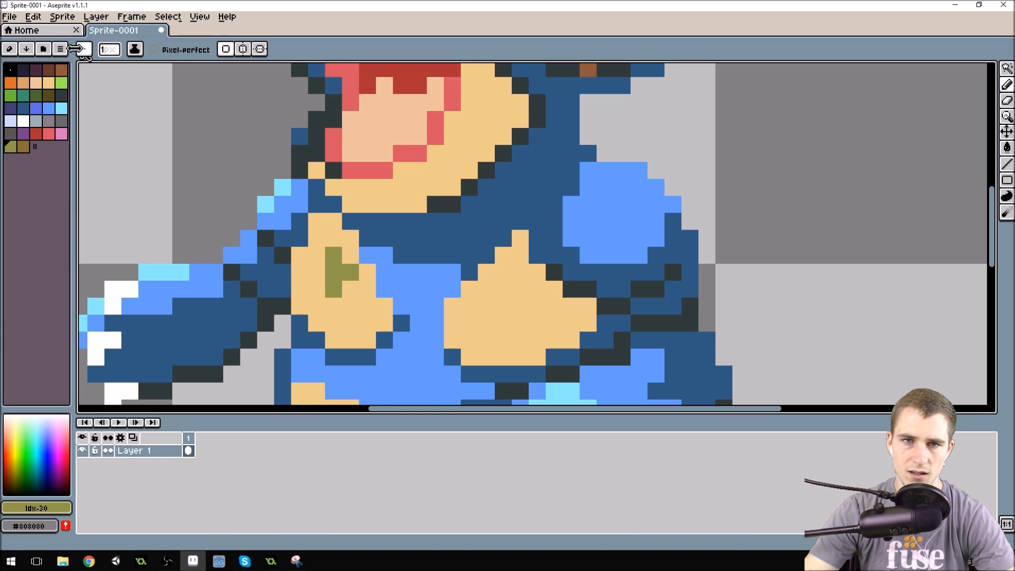
# Step: Change palette entry 30 to pale yellow f5ff99 with hue 66, saturation 40 and brightness 100
pyautogui.click(14, 50)
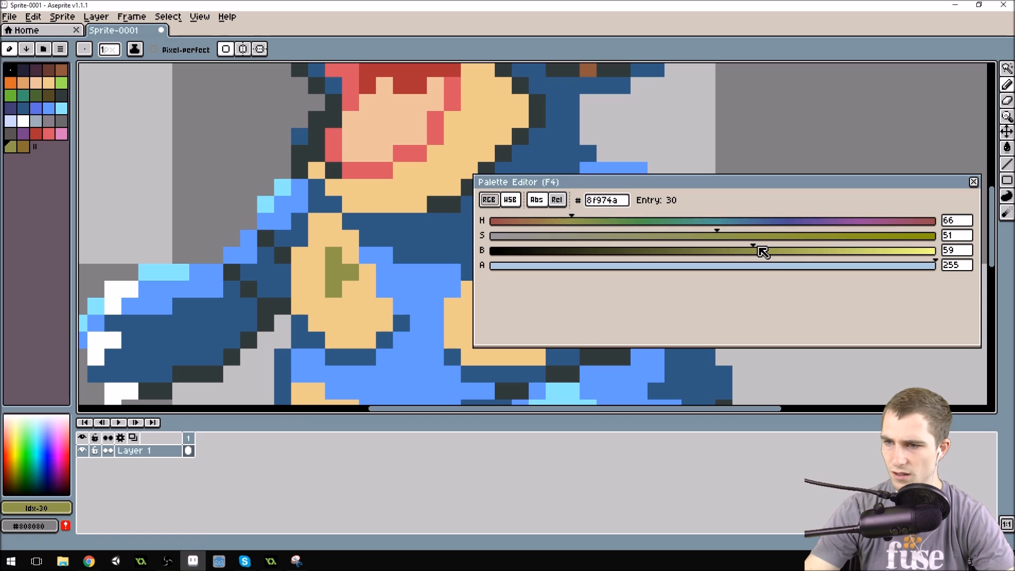
pyautogui.moveTo(760, 251); pyautogui.dragTo(940, 251)
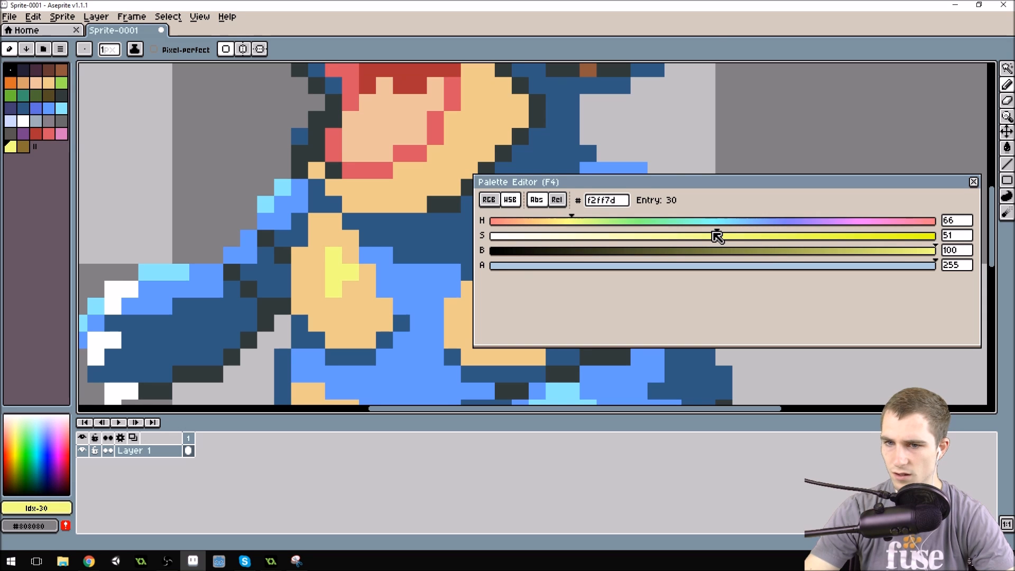
pyautogui.moveTo(717, 236)
pyautogui.mouseDown()
pyautogui.moveTo(654, 241)
pyautogui.moveTo(728, 240)
pyautogui.mouseUp()
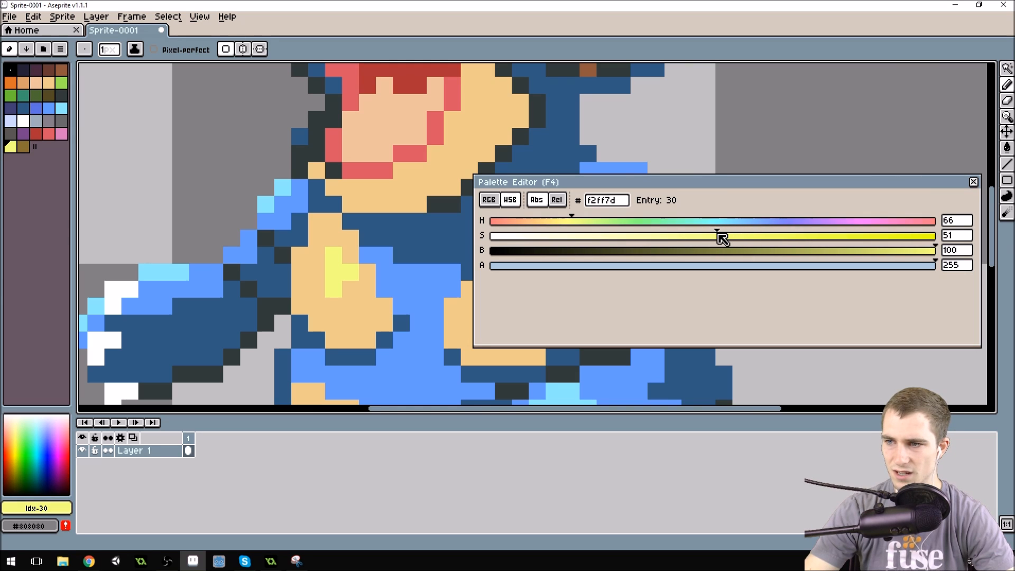
pyautogui.moveTo(717, 239); pyautogui.dragTo(674, 245)
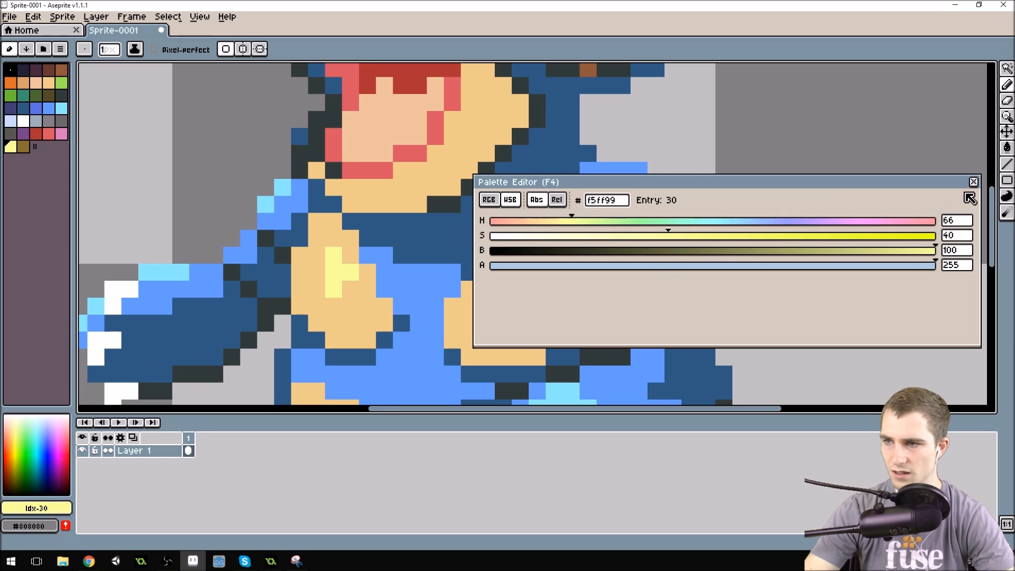
pyautogui.click(973, 181)
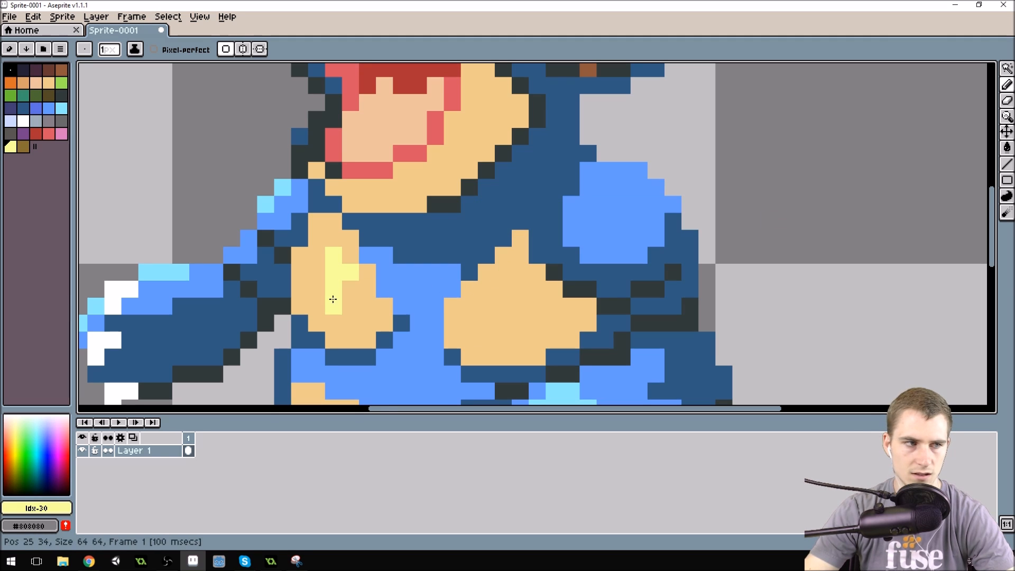
# Step: Shape small pale yellow highlights, entry 30, on the side of both cream chest patches nearest the outstretched arm
pyautogui.moveTo(317, 289)
pyautogui.mouseDown()
pyautogui.moveTo(339, 305)
pyautogui.moveTo(348, 257)
pyautogui.mouseUp()
pyautogui.keyDown('alt'); pyautogui.click(370, 288); pyautogui.keyUp('alt')
pyautogui.keyDown('alt'); pyautogui.click(330, 275); pyautogui.keyUp('alt')
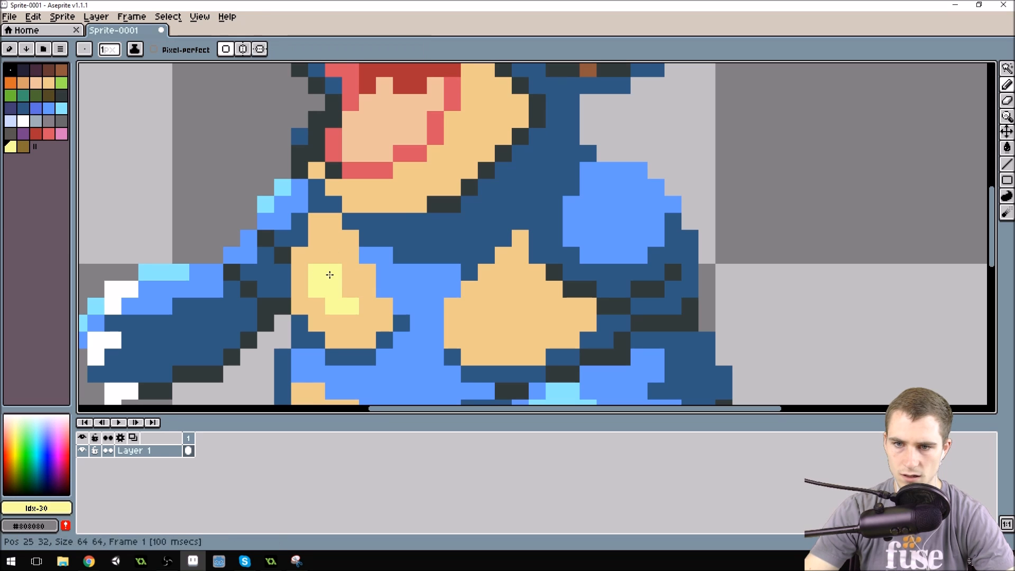
pyautogui.click(490, 319)
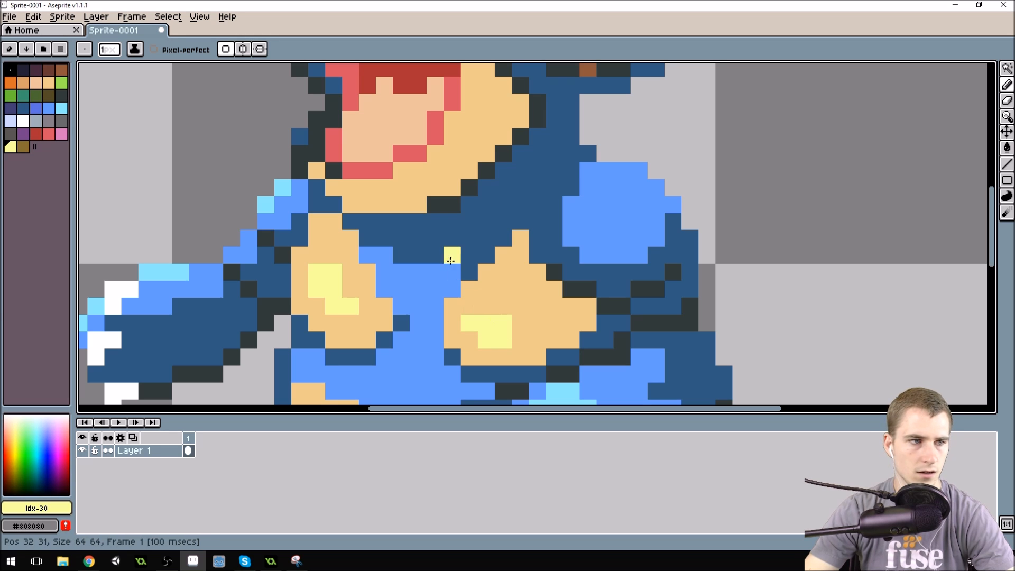
# Step: Paint a pale yellow highlight, entry 30, on the cream lower jaw along the edge of the mouth
pyautogui.moveTo(434, 156)
pyautogui.mouseDown()
pyautogui.moveTo(385, 186)
pyautogui.moveTo(323, 171)
pyautogui.mouseUp()
pyautogui.scroll(-5, 323, 172)
pyautogui.scroll(4, 355, 194)
pyautogui.scroll(-4, 355, 192)
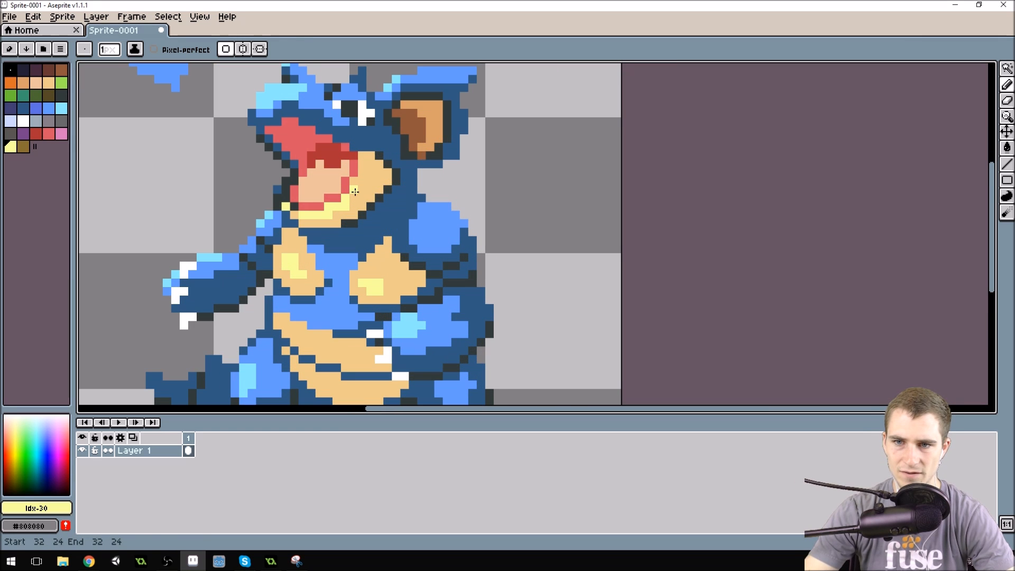
pyautogui.scroll(4, 374, 272)
# Step: Paint a pale yellow highlight, entry 30, along the upper belly plate on the side of the outstretched arm
pyautogui.moveTo(374, 277); pyautogui.dragTo(411, 218)
pyautogui.scroll(3, 388, 260)
pyautogui.scroll(-2, 359, 317)
pyautogui.moveTo(354, 333); pyautogui.dragTo(400, 279)
pyautogui.moveTo(316, 259)
pyautogui.mouseDown()
pyautogui.moveTo(331, 265)
pyautogui.moveTo(324, 249)
pyautogui.moveTo(356, 281)
pyautogui.mouseUp()
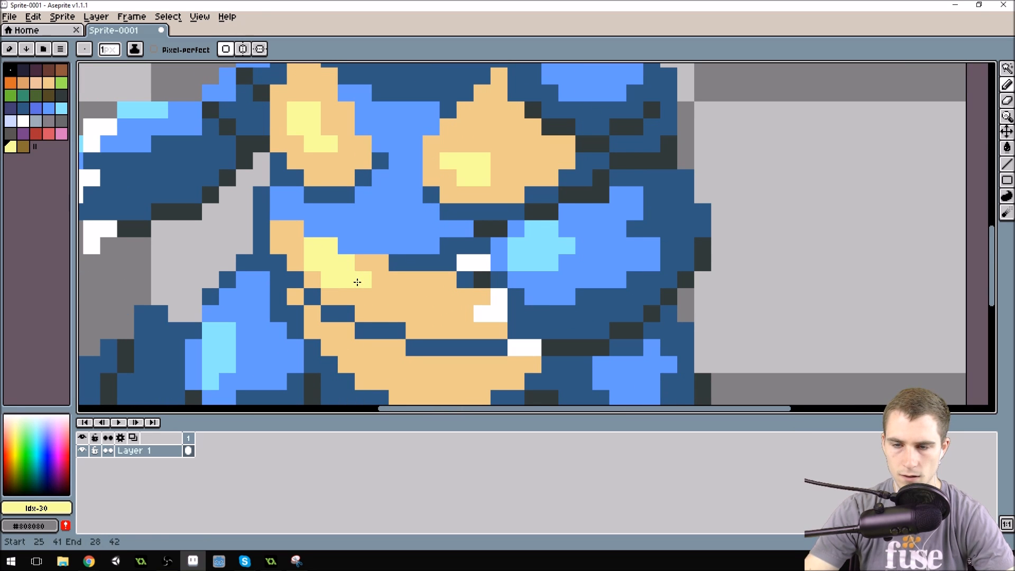
# Step: Add light blue, entry 19, on the blue torso just above the belly highlight and extend the highlight with pale yellow, entry 30
pyautogui.keyDown('alt'); pyautogui.click(217, 333); pyautogui.keyUp('alt')
pyautogui.moveTo(313, 228); pyautogui.dragTo(337, 227)
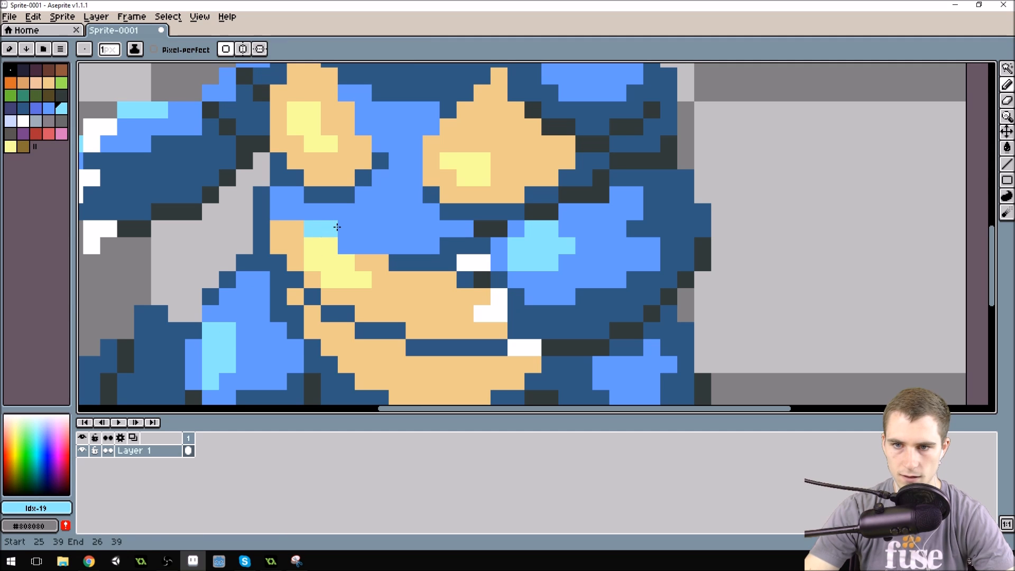
pyautogui.keyDown('alt'); pyautogui.click(380, 233); pyautogui.keyUp('alt')
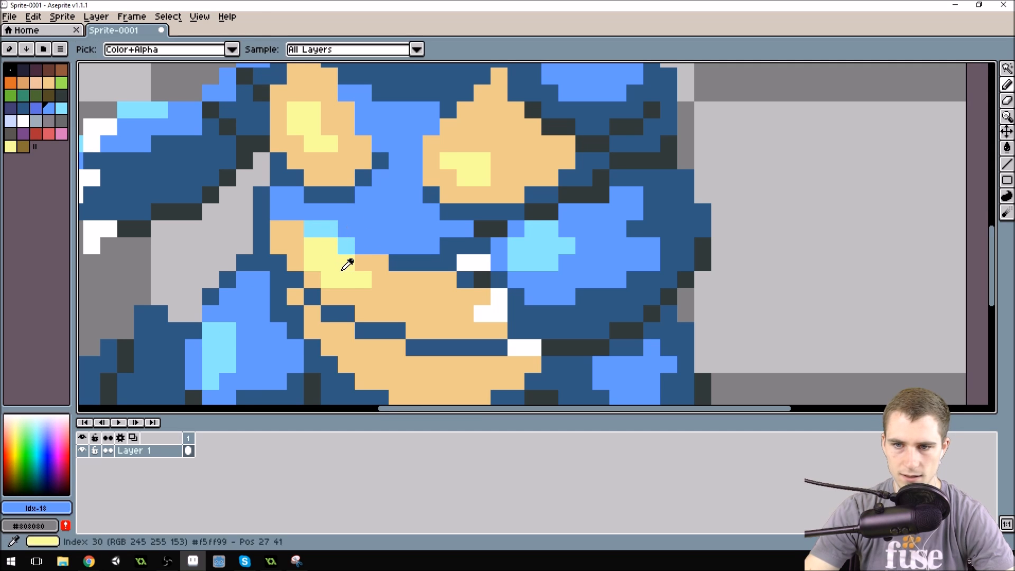
pyautogui.keyDown('alt'); pyautogui.click(340, 272); pyautogui.keyUp('alt')
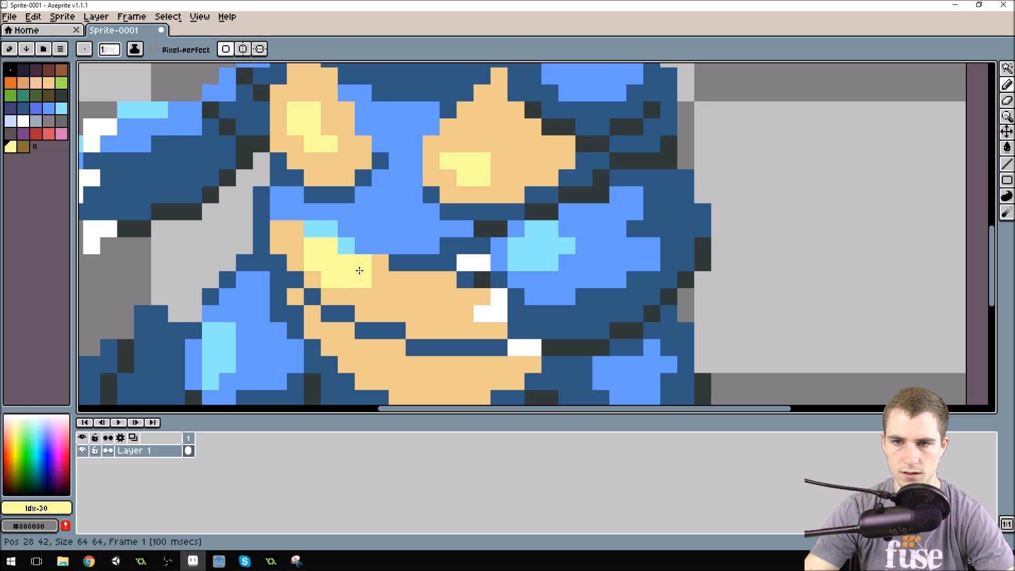
pyautogui.click(346, 296)
pyautogui.click(364, 262)
pyautogui.keyDown('alt'); pyautogui.click(349, 245); pyautogui.keyUp('alt')
# Step: Examine the whole creature's shading and highlights at reduced zoom levels
pyautogui.scroll(-4, 425, 268)
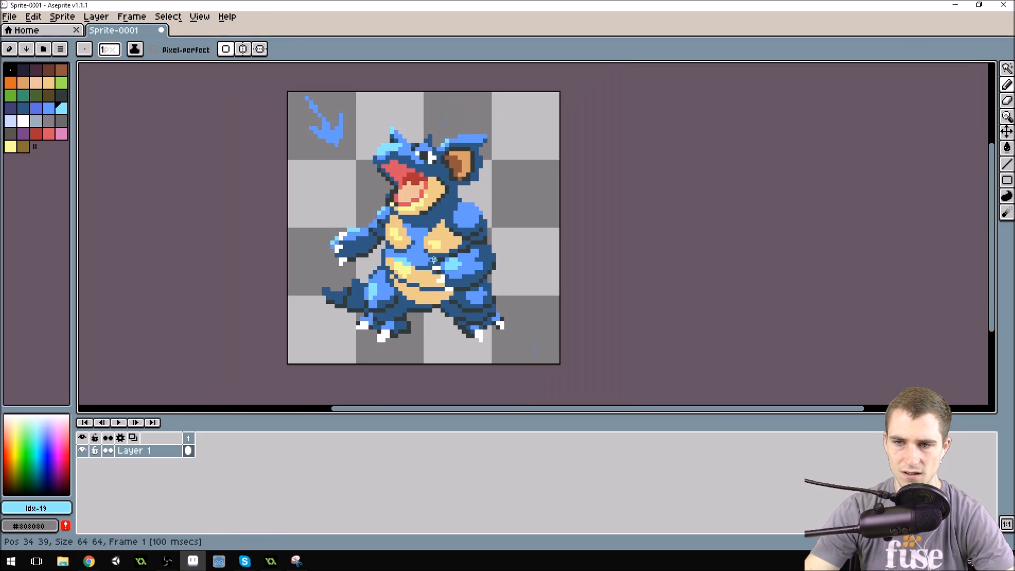
pyautogui.scroll(-3, 475, 232)
pyautogui.moveTo(477, 233); pyautogui.dragTo(409, 245)
pyautogui.scroll(2, 407, 248)
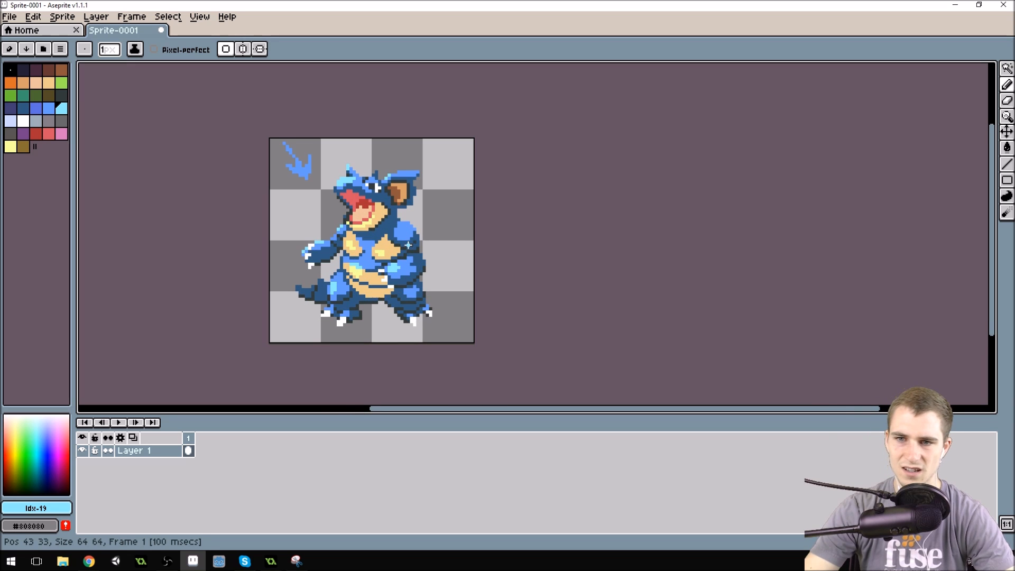
pyautogui.moveTo(401, 280); pyautogui.dragTo(433, 277)
pyautogui.scroll(1, 433, 277)
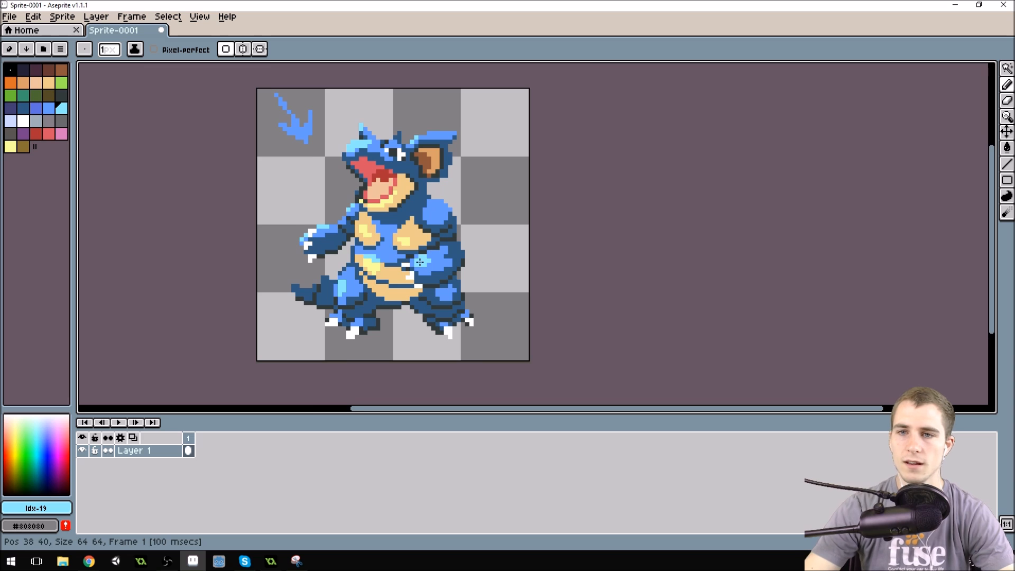
pyautogui.moveTo(420, 262); pyautogui.dragTo(480, 243)
pyautogui.scroll(-1, 479, 243)
pyautogui.moveTo(475, 183); pyautogui.dragTo(493, 203)
pyautogui.scroll(1, 398, 166)
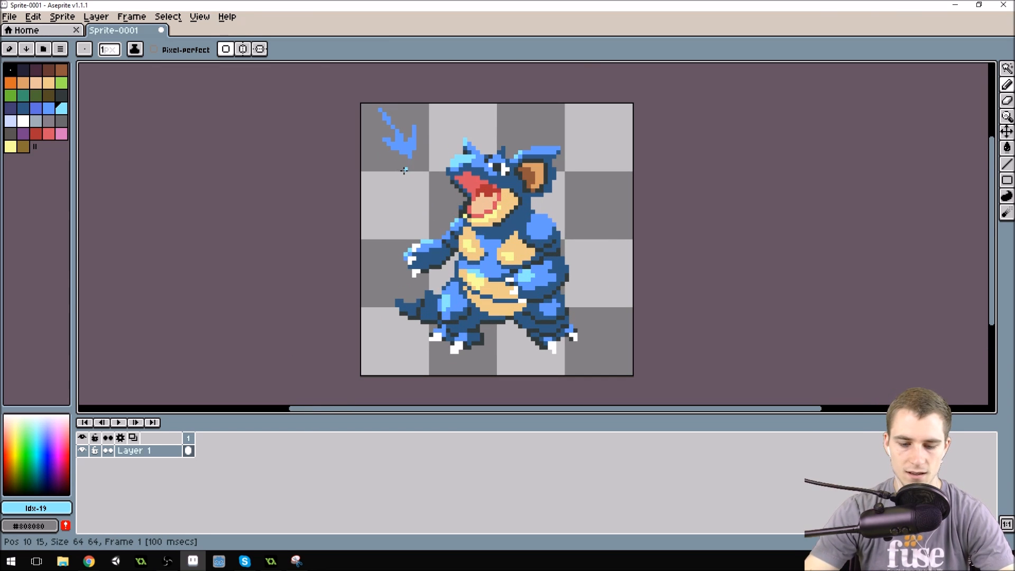
# Step: Select the blue arrow sketch in the canvas's upper corner and delete it
pyautogui.press('m')
pyautogui.moveTo(369, 101); pyautogui.dragTo(426, 160)
pyautogui.press('Delete')
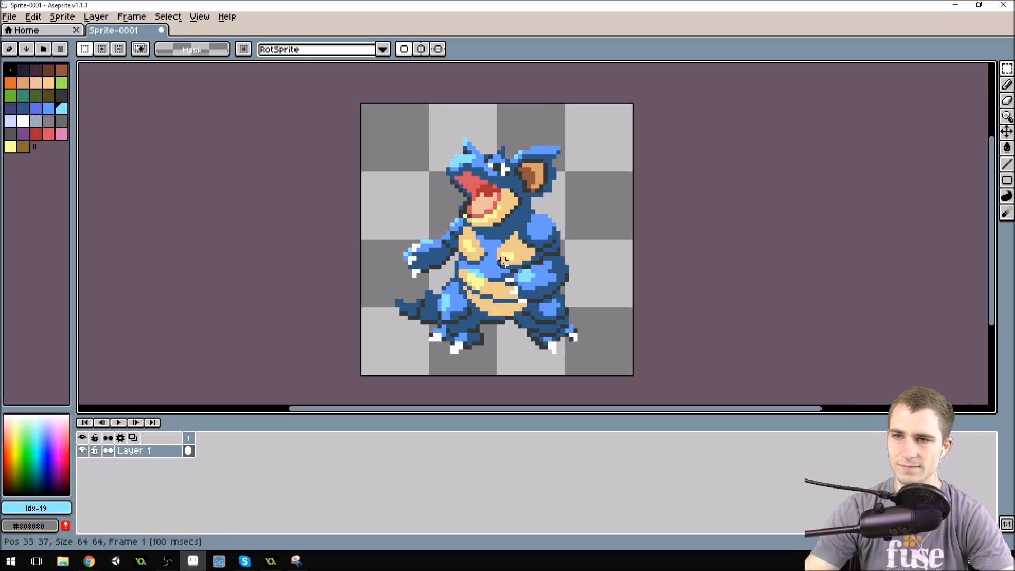
# Step: Soften the outline at the tip of the lower jaw with dark blue, entry 16, and erase its protruding outer pixels to transparent
pyautogui.scroll(2, 499, 259)
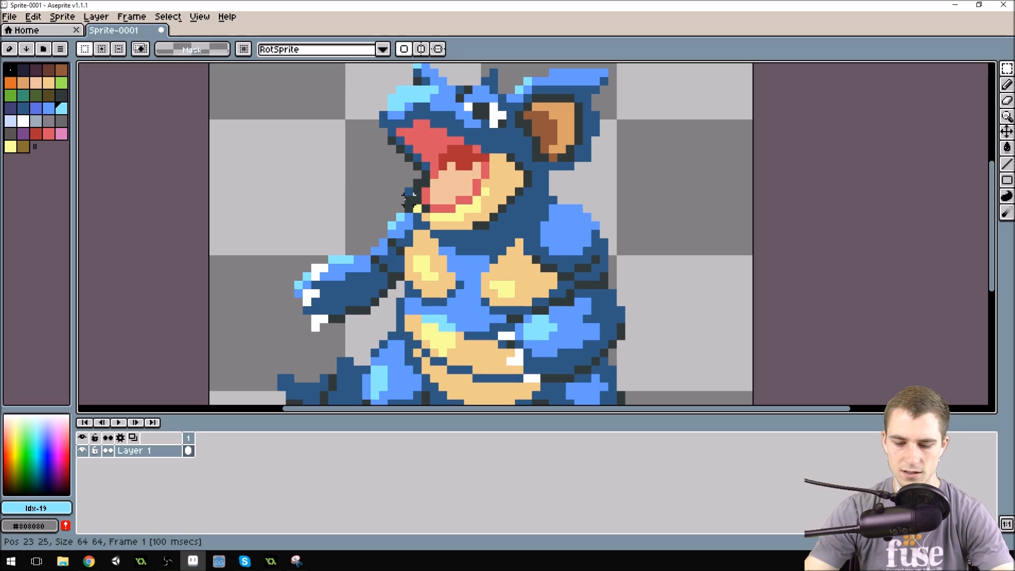
pyautogui.press('b')
pyautogui.keyDown('alt'); pyautogui.click(410, 202); pyautogui.keyUp('alt')
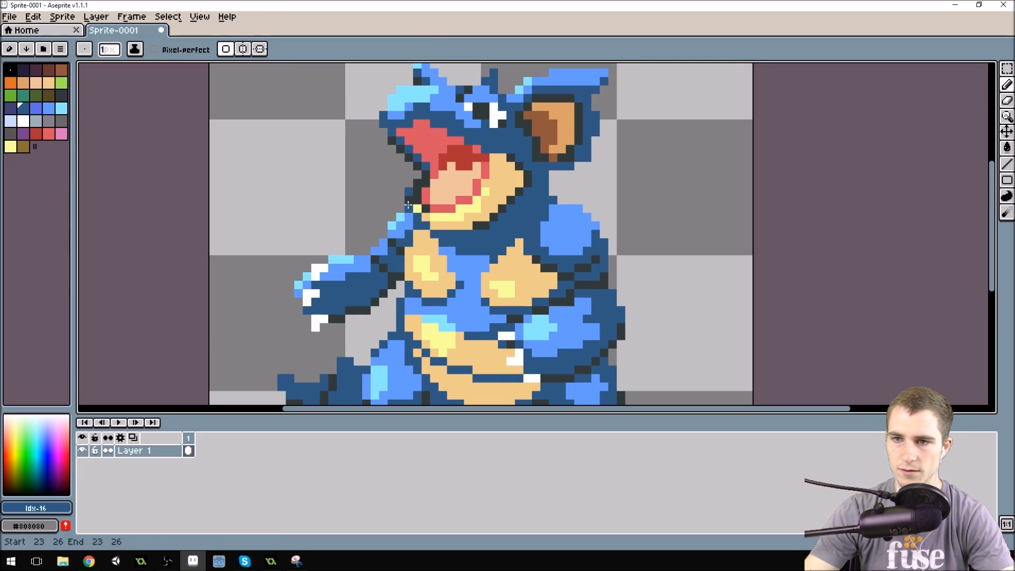
pyautogui.keyDown('alt'); pyautogui.click(409, 183); pyautogui.keyUp('alt')
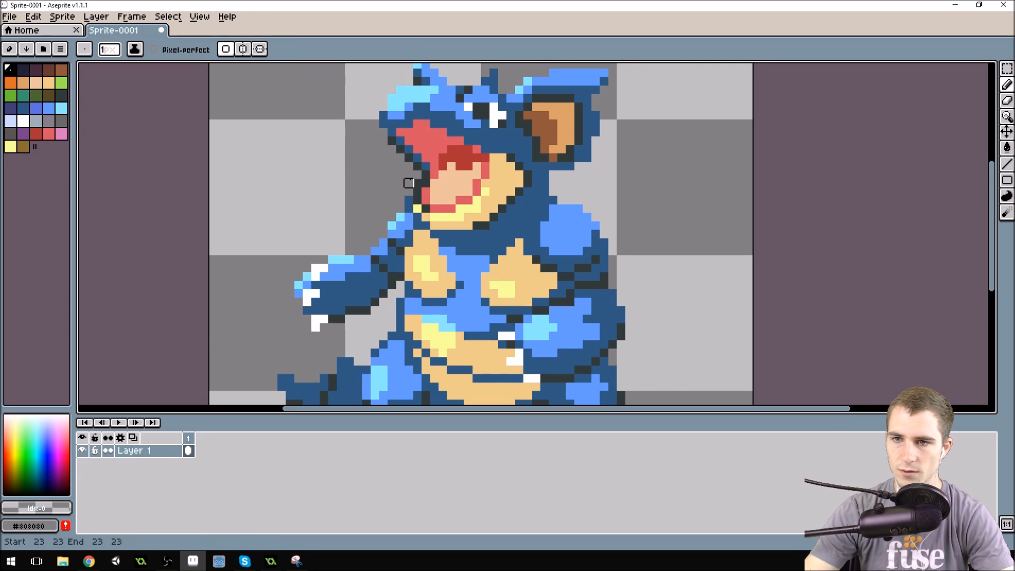
pyautogui.scroll(-2, 417, 183)
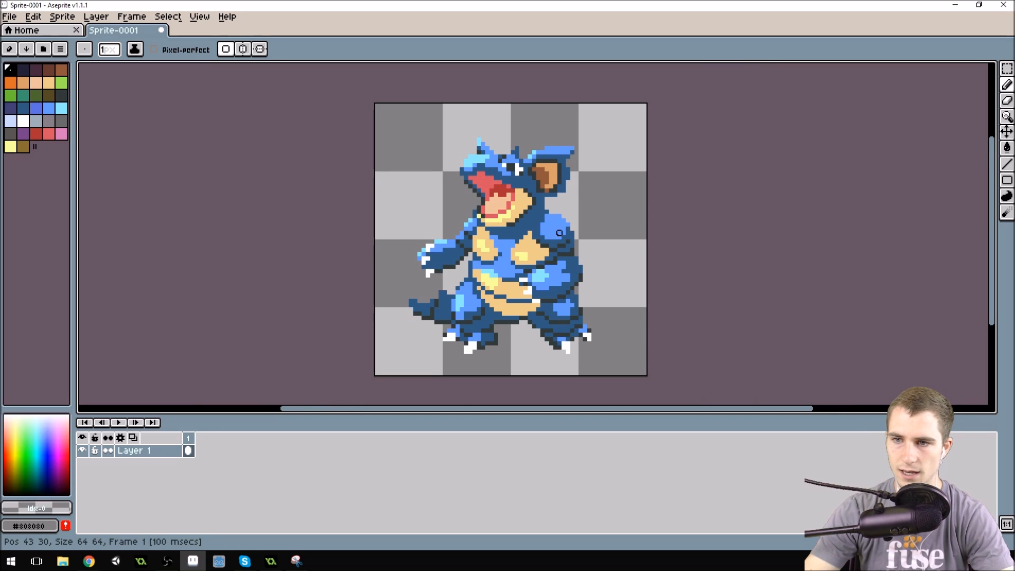
# Step: Retouch the ear tip with dark blue, entry 16, and extend the charcoal rim, entry 14, outward along the ear's upper and outer edges
pyautogui.moveTo(539, 233); pyautogui.dragTo(467, 214)
pyautogui.scroll(1, 507, 125)
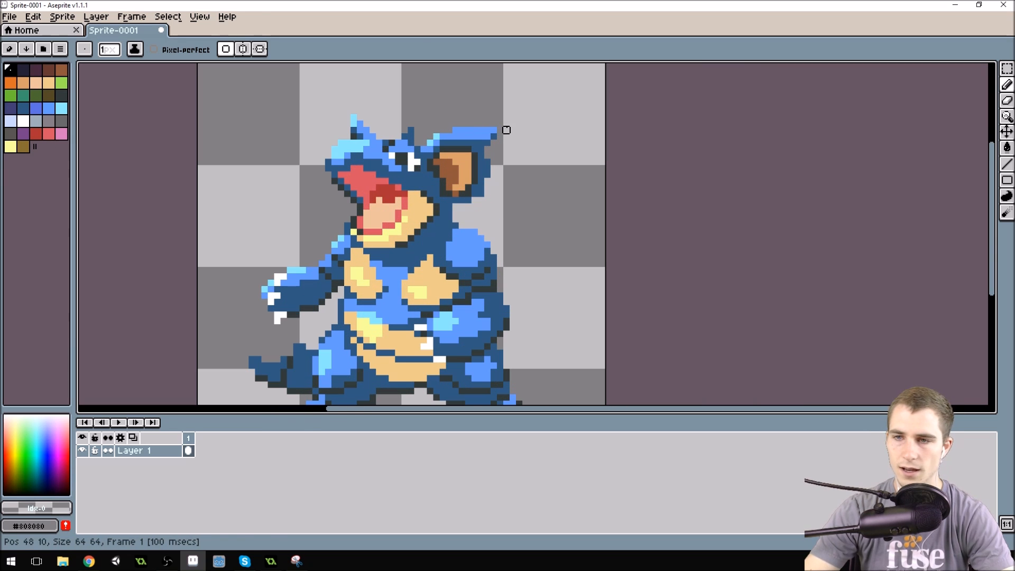
pyautogui.keyDown('alt'); pyautogui.click(487, 136); pyautogui.keyUp('alt')
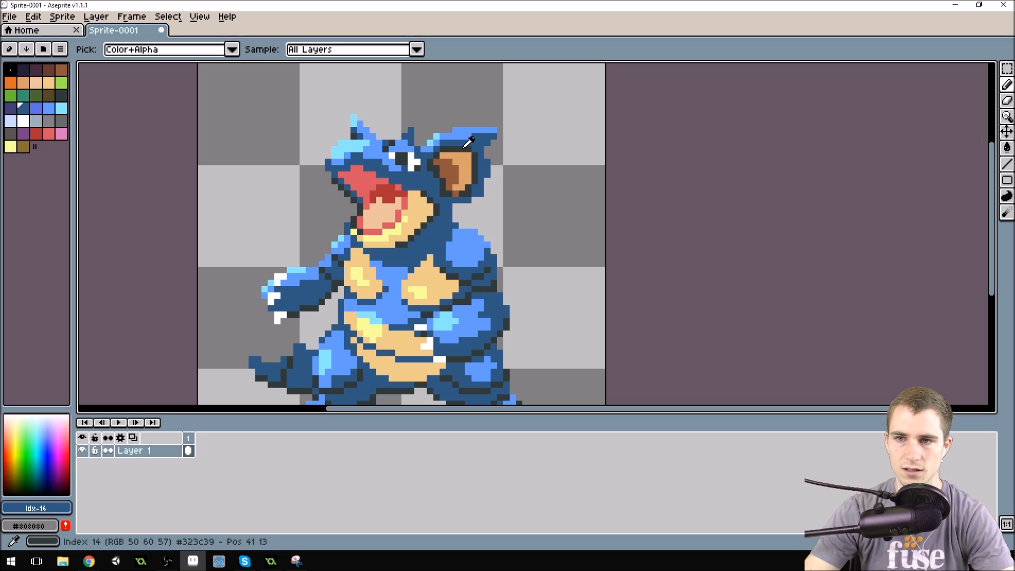
pyautogui.keyDown('alt'); pyautogui.click(468, 149); pyautogui.keyUp('alt')
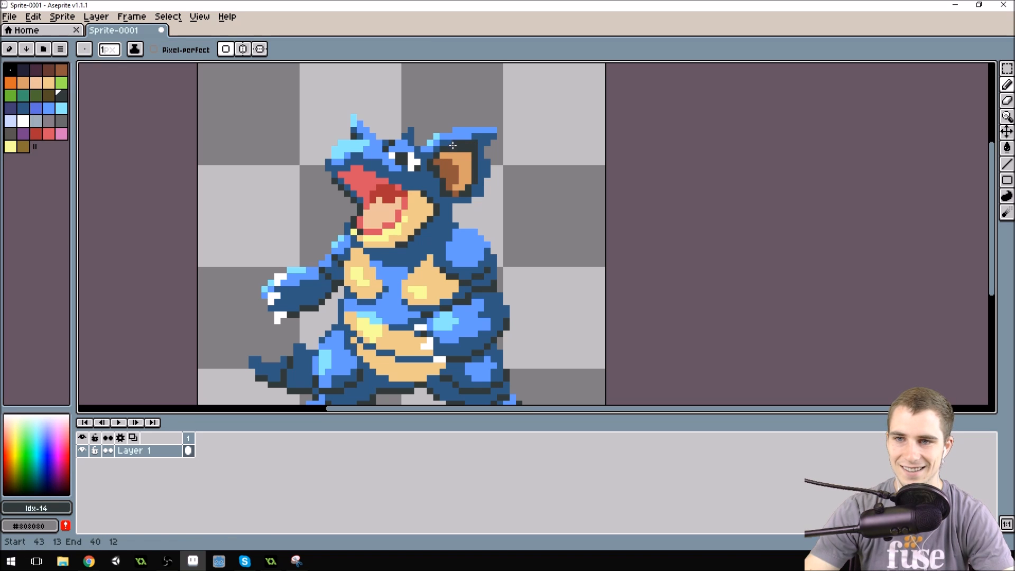
pyautogui.moveTo(480, 165); pyautogui.dragTo(478, 178)
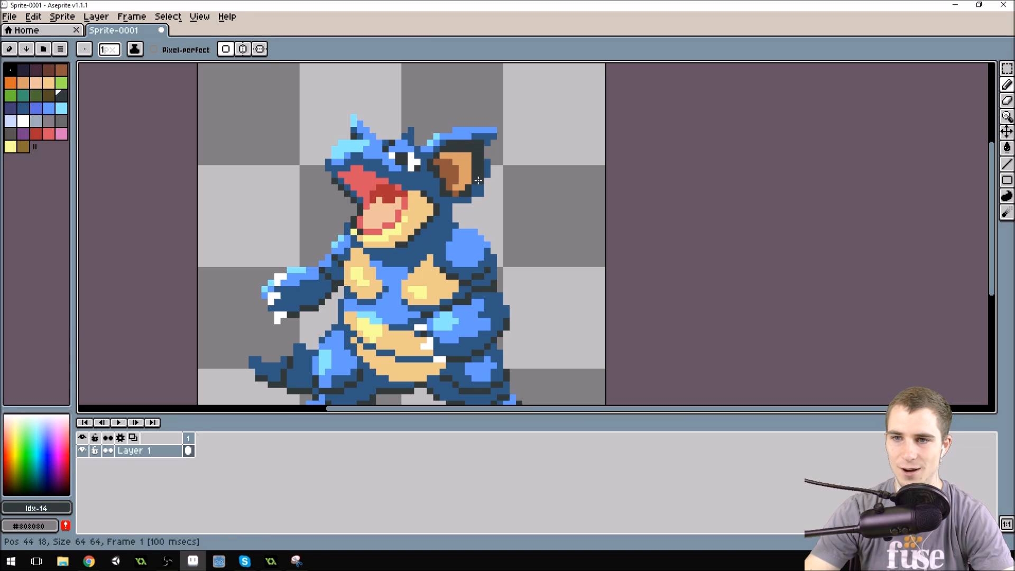
# Step: Widen the ear's tan inner area, entry 6, into the charcoal rim and retouch the rim's upper inner corner with charcoal and dark blue
pyautogui.keyDown('alt'); pyautogui.click(473, 175); pyautogui.keyUp('alt')
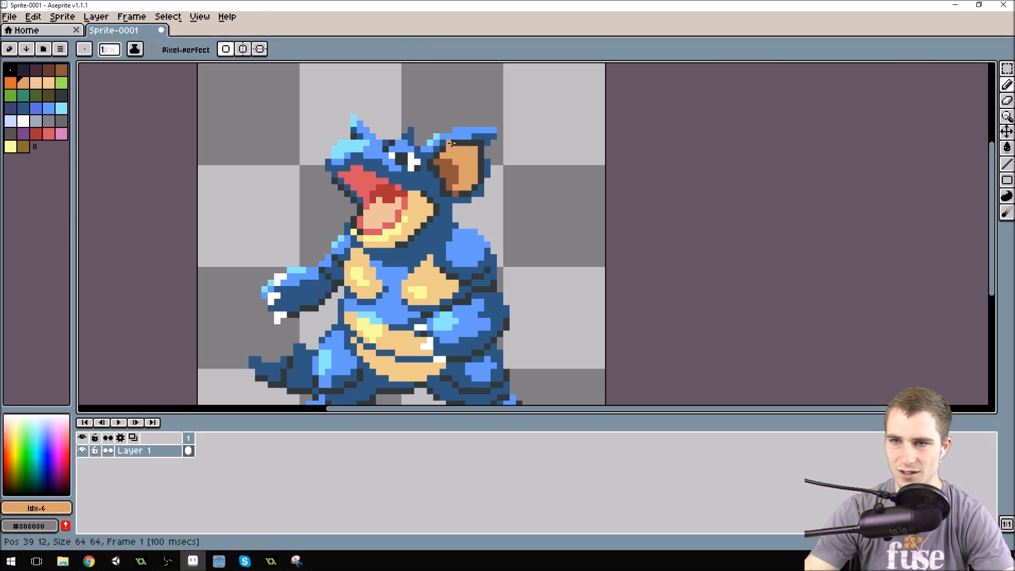
pyautogui.keyDown('alt'); pyautogui.click(449, 143); pyautogui.keyUp('alt')
pyautogui.keyDown('alt'); pyautogui.click(443, 141); pyautogui.keyUp('alt')
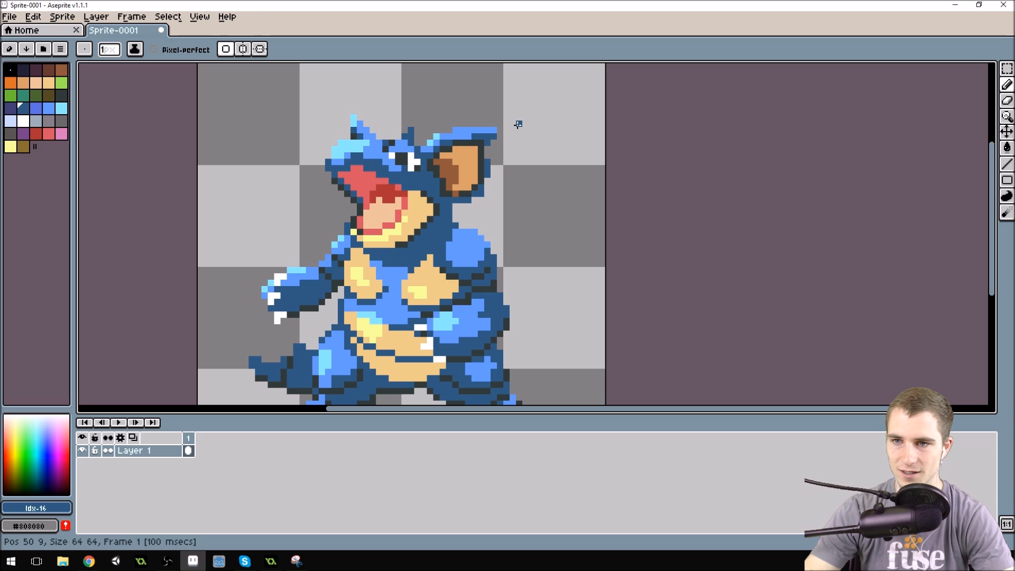
pyautogui.scroll(-2, 483, 137)
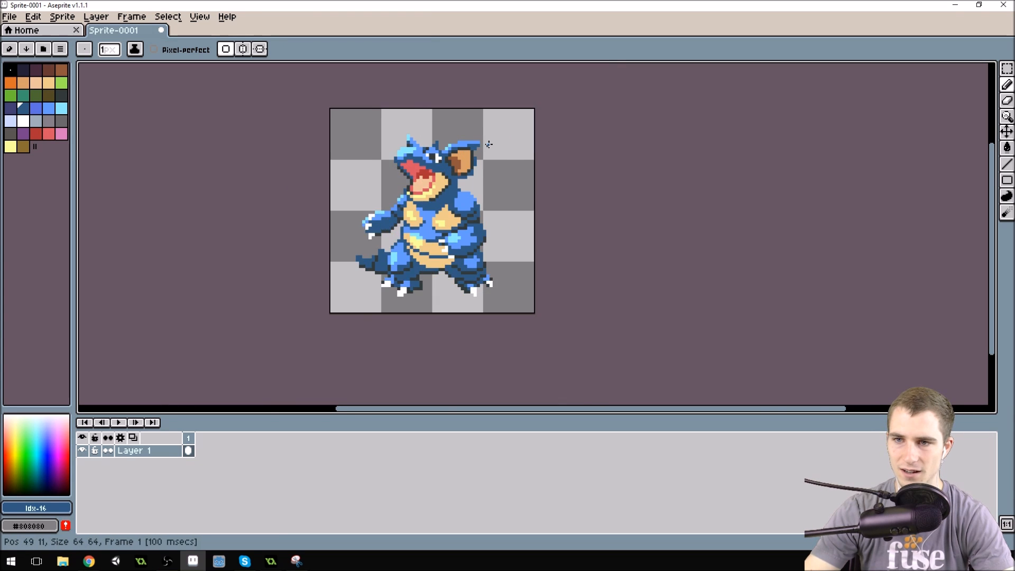
# Step: Examine the ear tip's light and dark blue pixels and the creature's lower body and feet up close
pyautogui.scroll(2, 483, 138)
pyautogui.keyDown('alt'); pyautogui.click(463, 131); pyautogui.keyUp('alt')
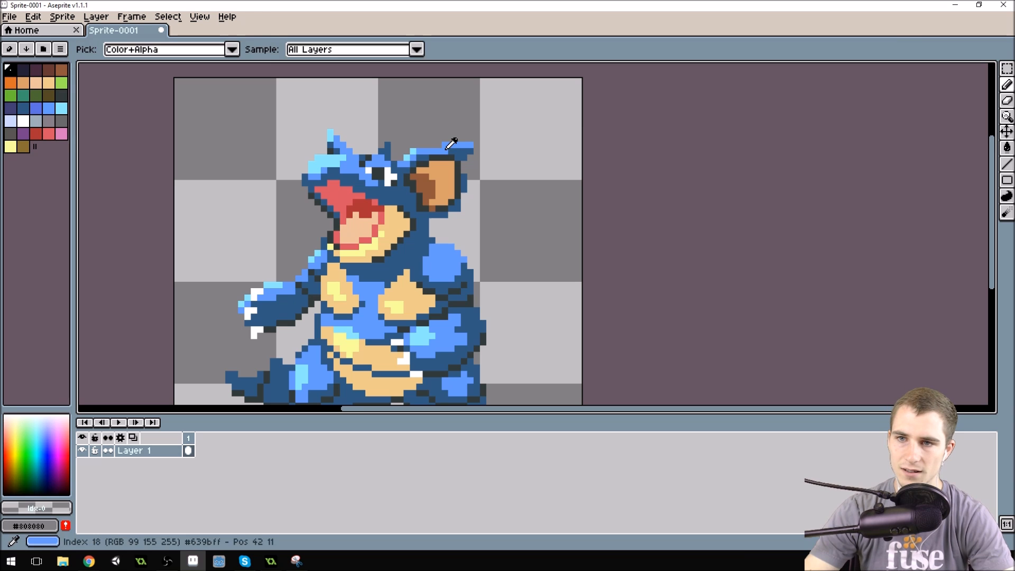
pyautogui.keyDown('alt'); pyautogui.click(442, 146); pyautogui.keyUp('alt')
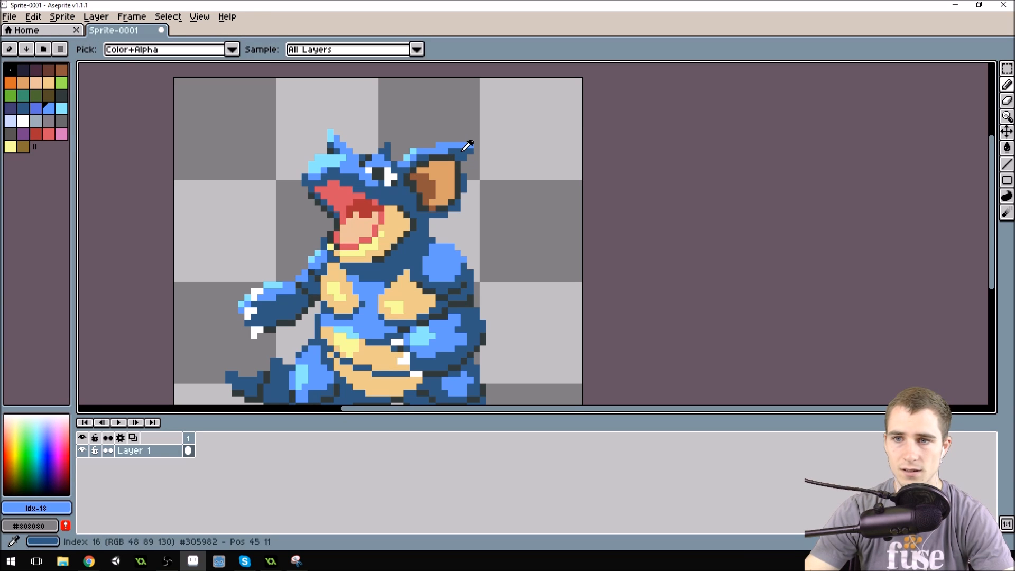
pyautogui.scroll(-2, 466, 144)
pyautogui.moveTo(461, 253); pyautogui.dragTo(480, 215)
pyautogui.scroll(3, 426, 252)
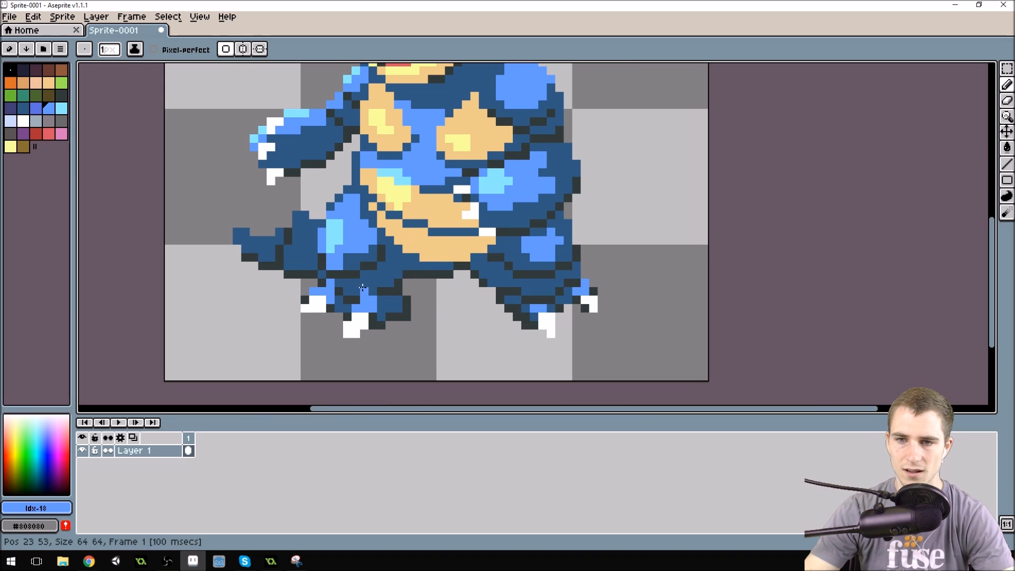
pyautogui.scroll(-1, 401, 271)
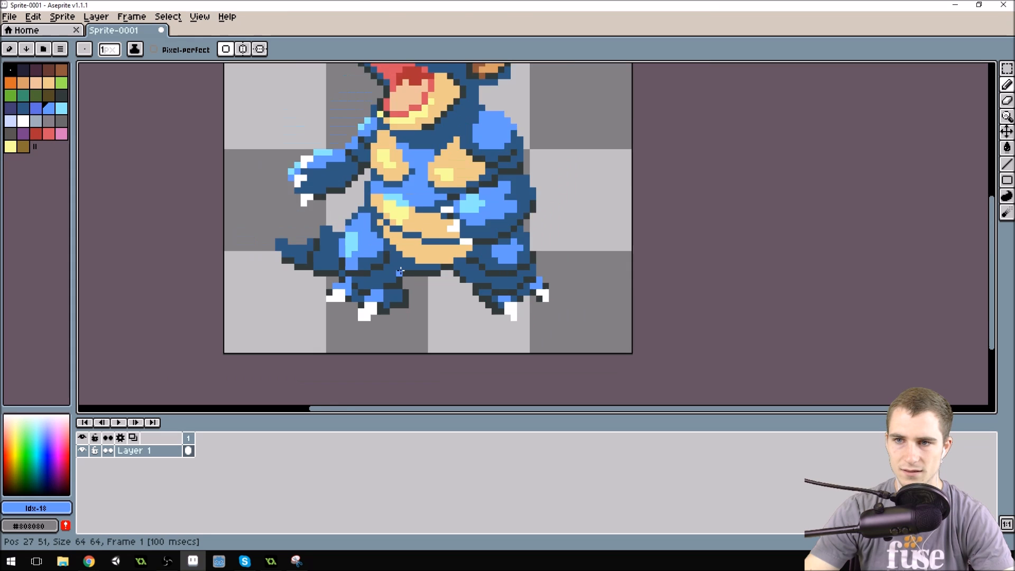
pyautogui.scroll(-2, 400, 271)
pyautogui.scroll(2, 400, 271)
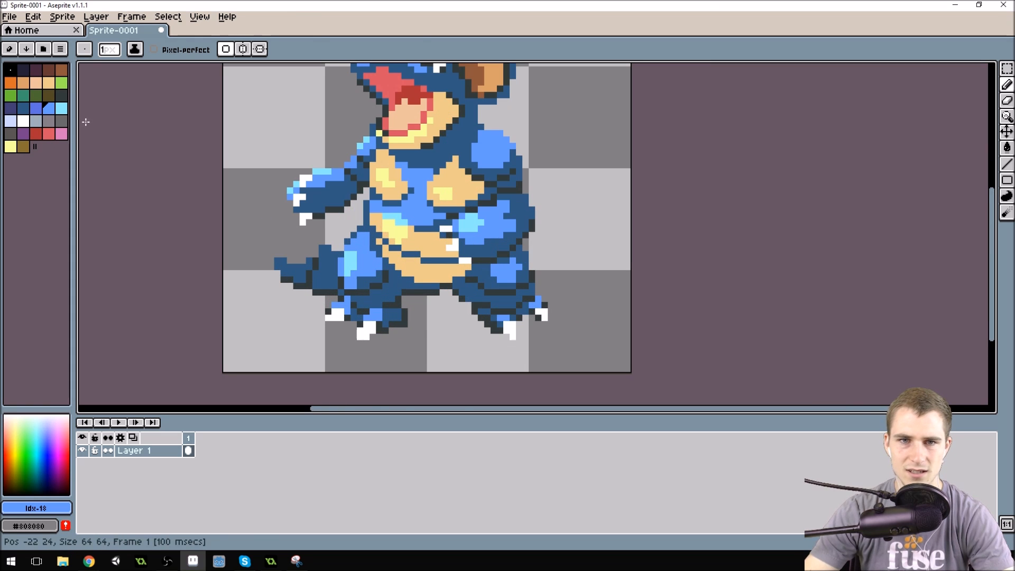
# Step: Recolor the charcoal outline, palette entry 14, to dark navy with hue 239, saturation 73 and brightness 28
pyautogui.keyDown('alt'); pyautogui.click(307, 286); pyautogui.keyUp('alt')
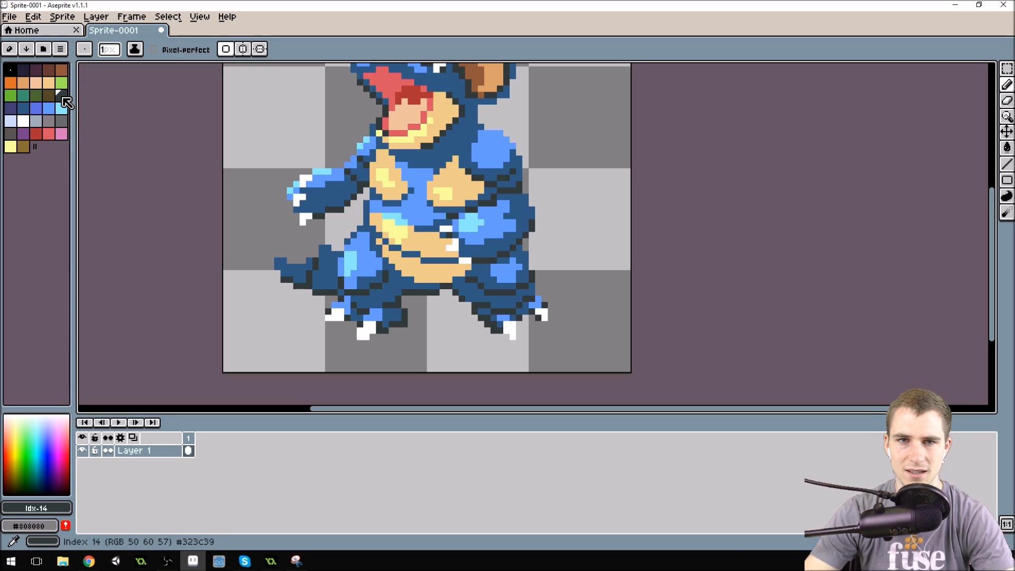
pyautogui.click(22, 69)
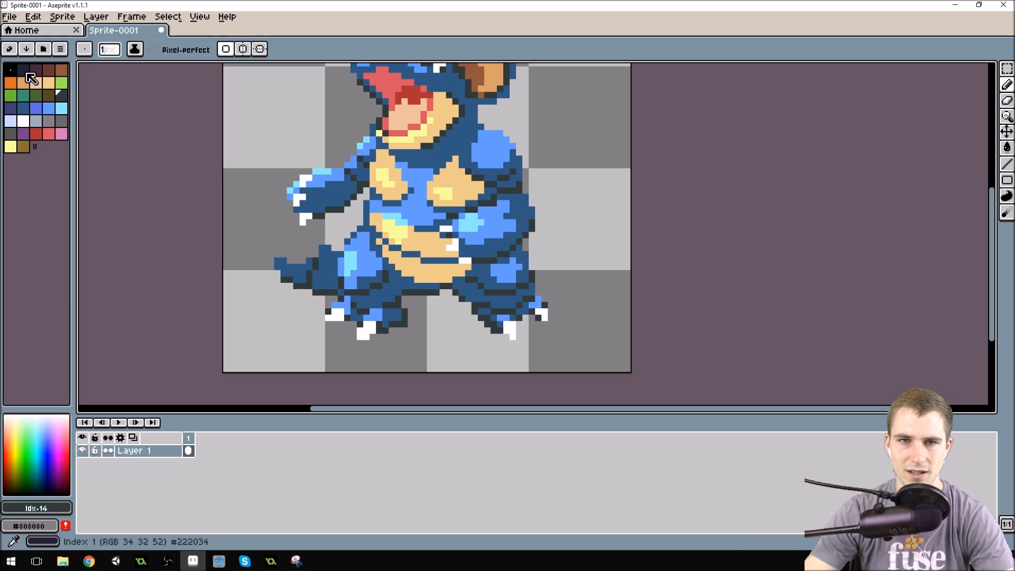
pyautogui.click(64, 98)
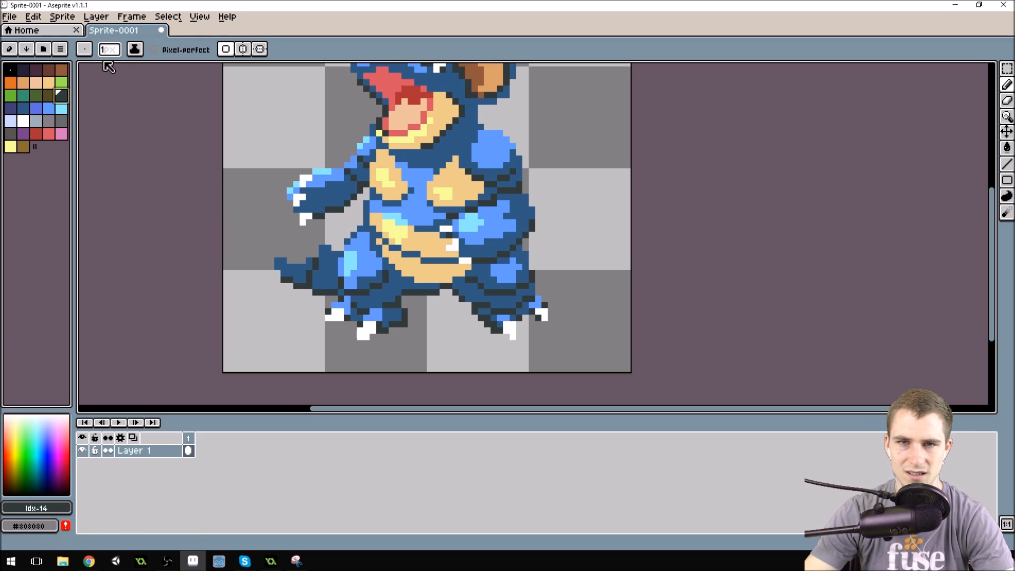
pyautogui.click(9, 50)
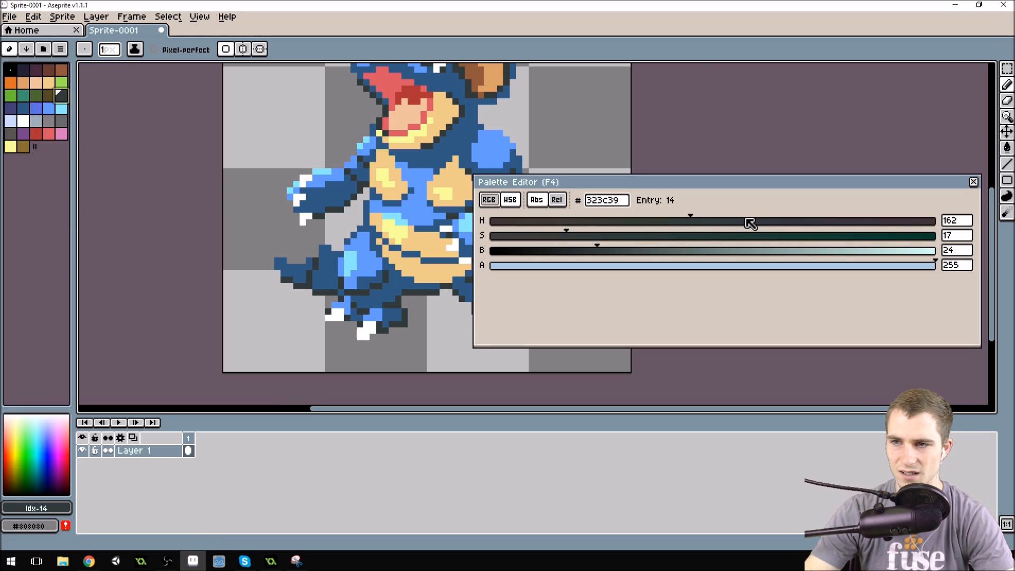
pyautogui.moveTo(569, 235); pyautogui.dragTo(812, 244)
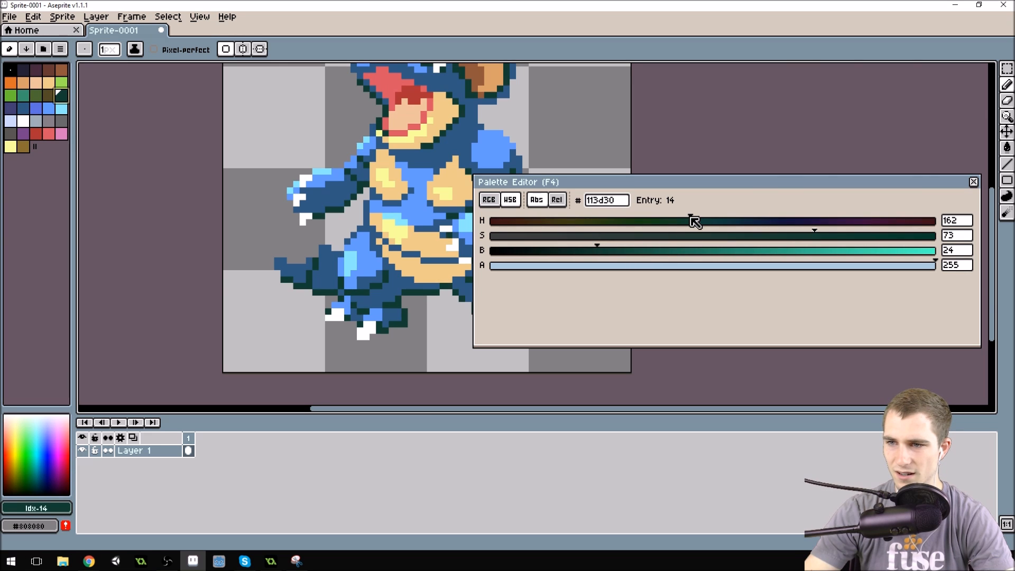
pyautogui.moveTo(603, 248); pyautogui.dragTo(635, 248)
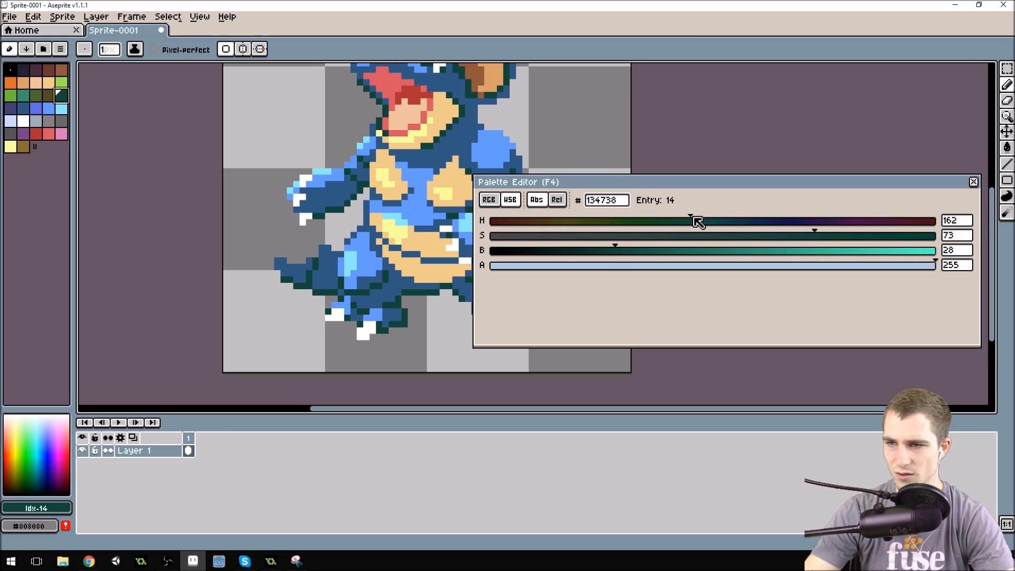
pyautogui.moveTo(724, 223); pyautogui.dragTo(792, 223)
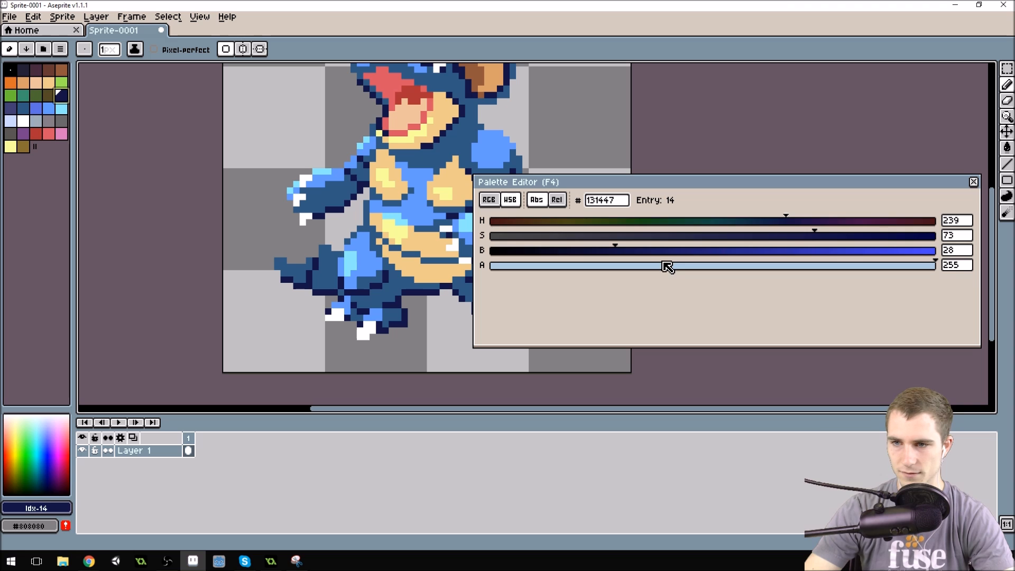
# Step: Try brighter blues on outline entry 14 and settle on dark purple with hue 261 and brightness 40
pyautogui.moveTo(617, 248); pyautogui.dragTo(920, 249)
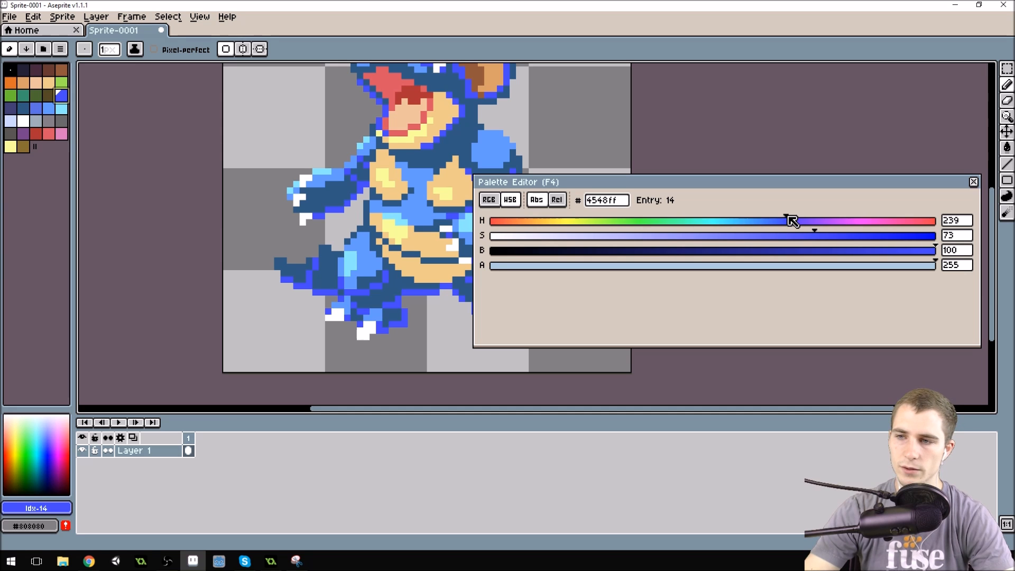
pyautogui.moveTo(791, 222); pyautogui.dragTo(745, 225)
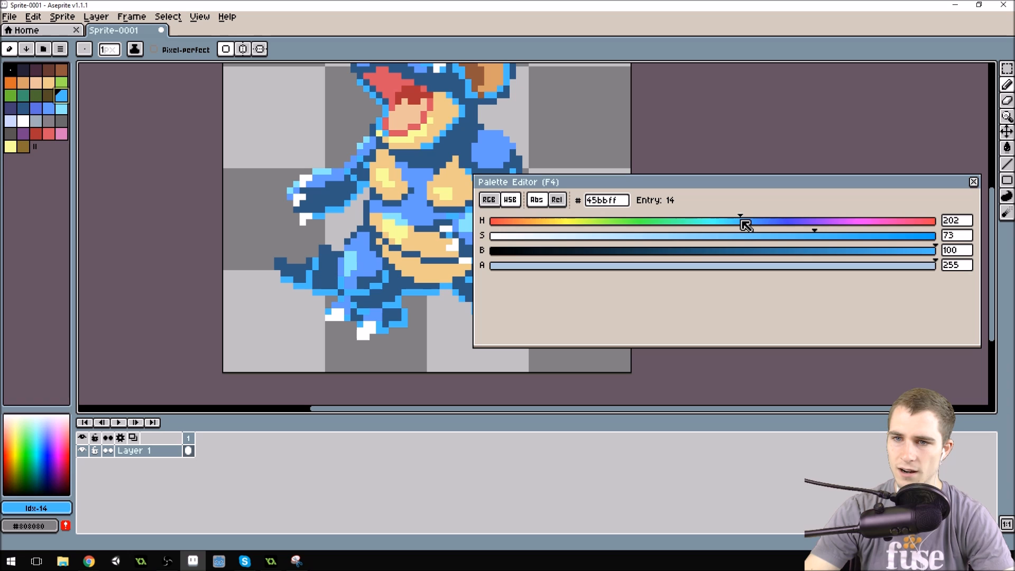
pyautogui.moveTo(746, 225); pyautogui.dragTo(803, 225)
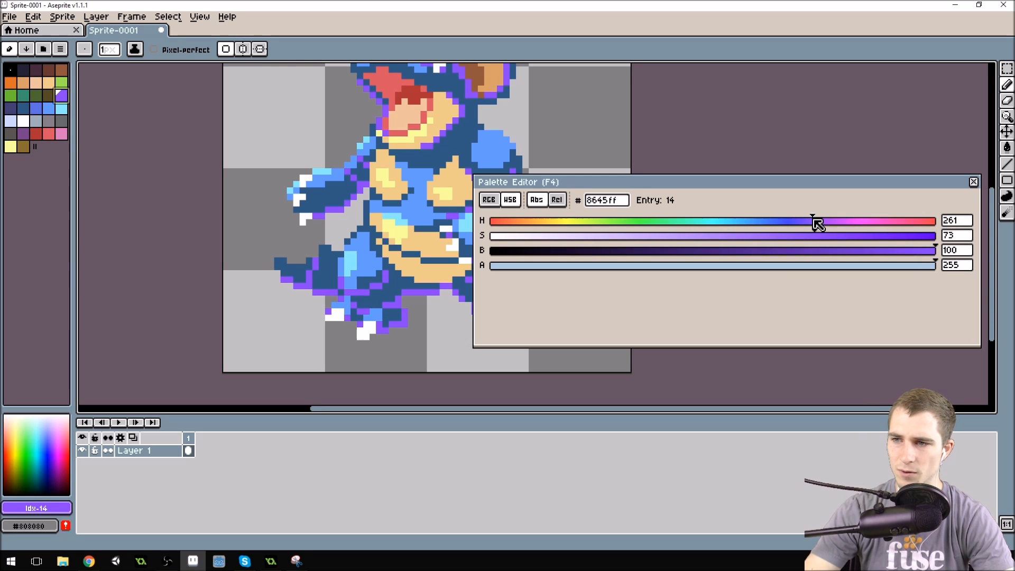
pyautogui.moveTo(864, 255); pyautogui.dragTo(694, 264)
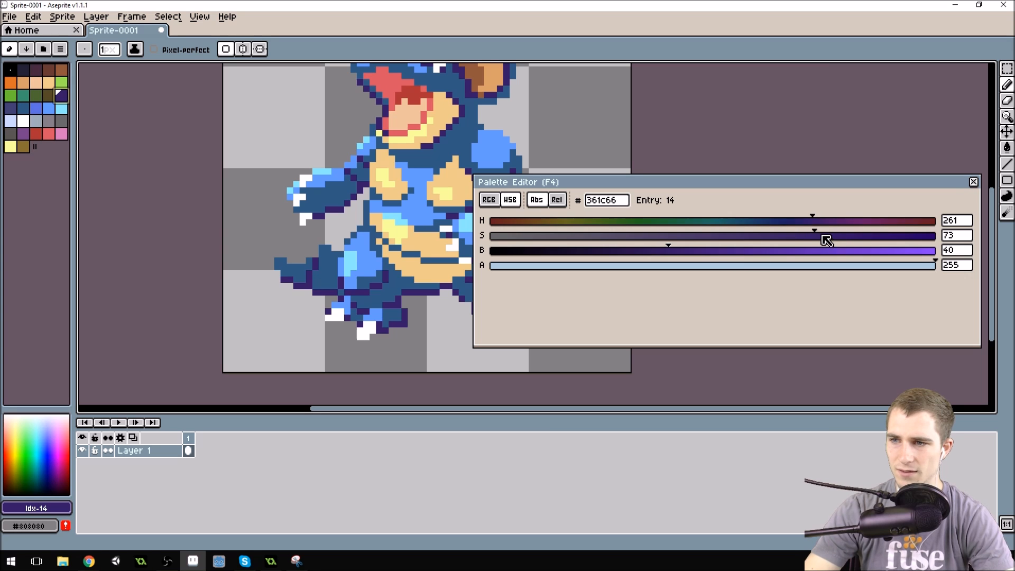
pyautogui.moveTo(821, 233)
pyautogui.mouseDown()
pyautogui.moveTo(876, 233)
pyautogui.moveTo(821, 242)
pyautogui.mouseUp()
# Step: Compare the purple outline across the whole sprite, set entry 14's brightness to 36 and close the Palette Editor
pyautogui.scroll(-5, 339, 241)
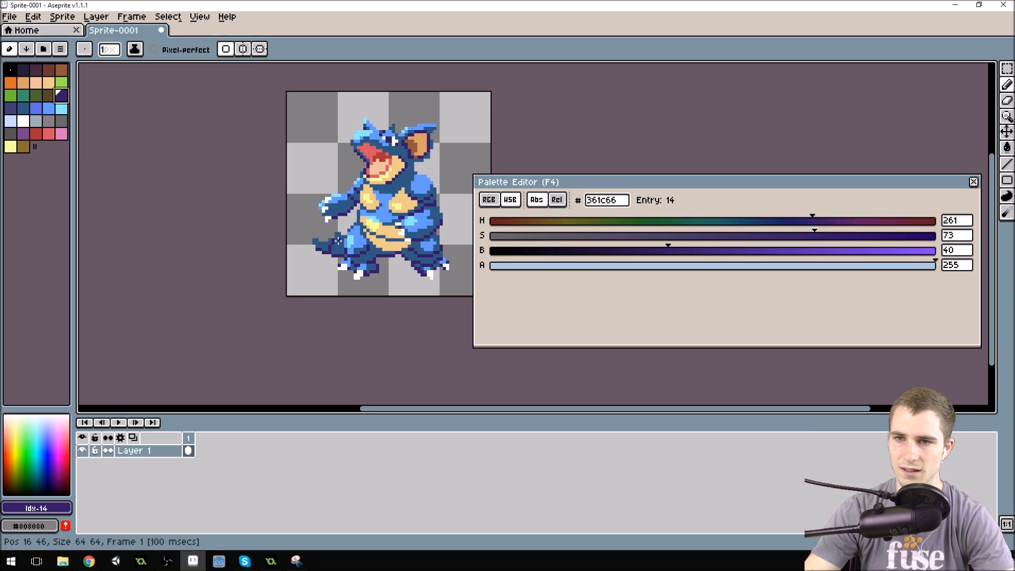
pyautogui.scroll(3, 358, 200)
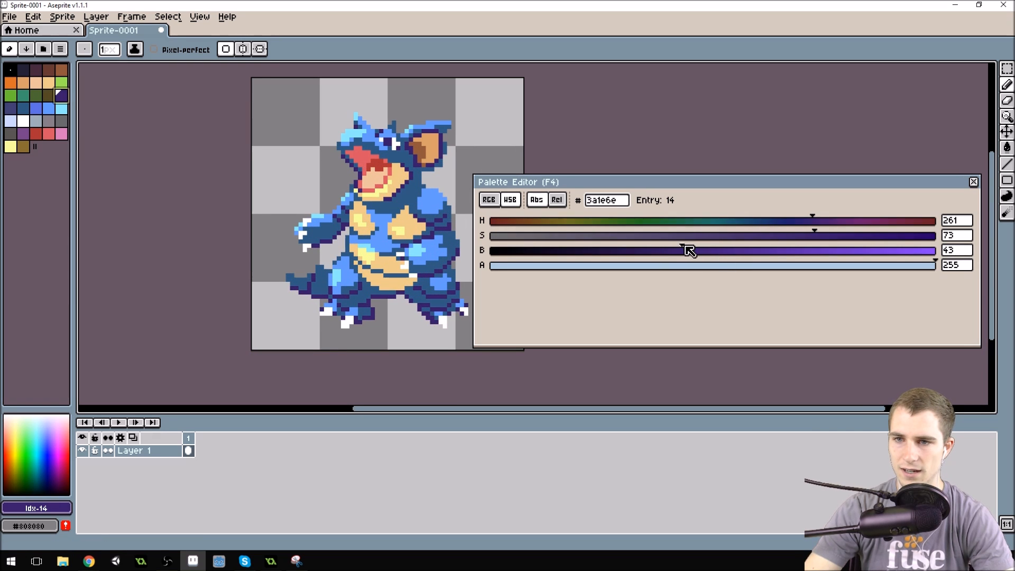
pyautogui.moveTo(689, 251); pyautogui.dragTo(639, 257)
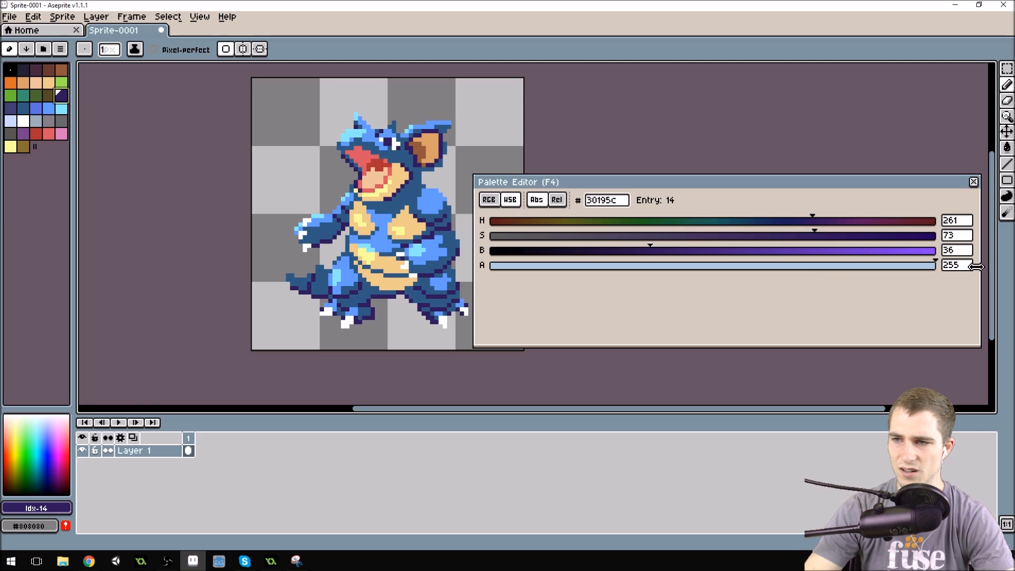
pyautogui.click(974, 182)
pyautogui.scroll(-3, 563, 191)
pyautogui.scroll(3, 500, 221)
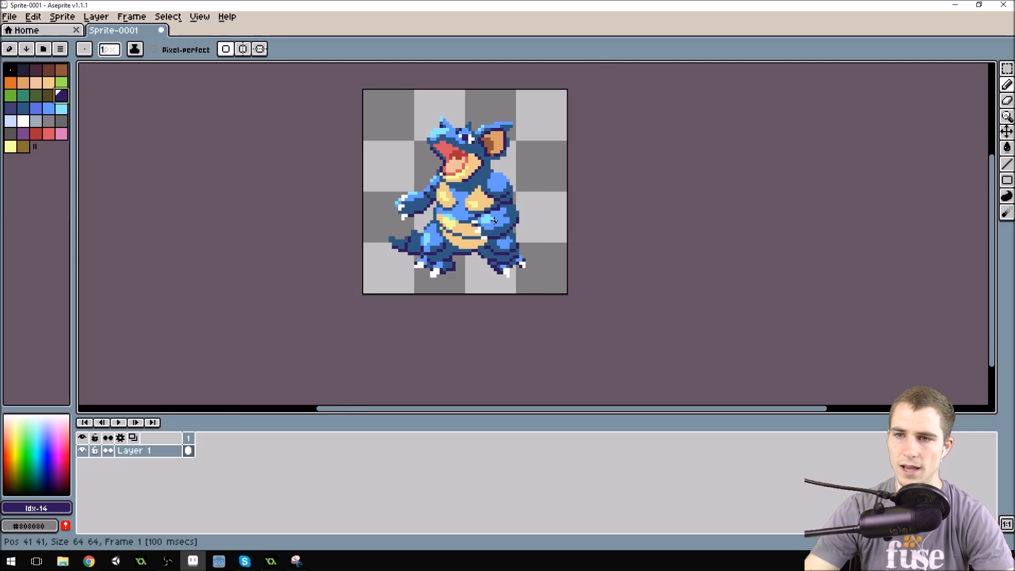
# Step: Soften the lower inner corner of the ear's purple rim with dark blue, entry 16, and sample the ear's brown, entry 4
pyautogui.scroll(4, 528, 167)
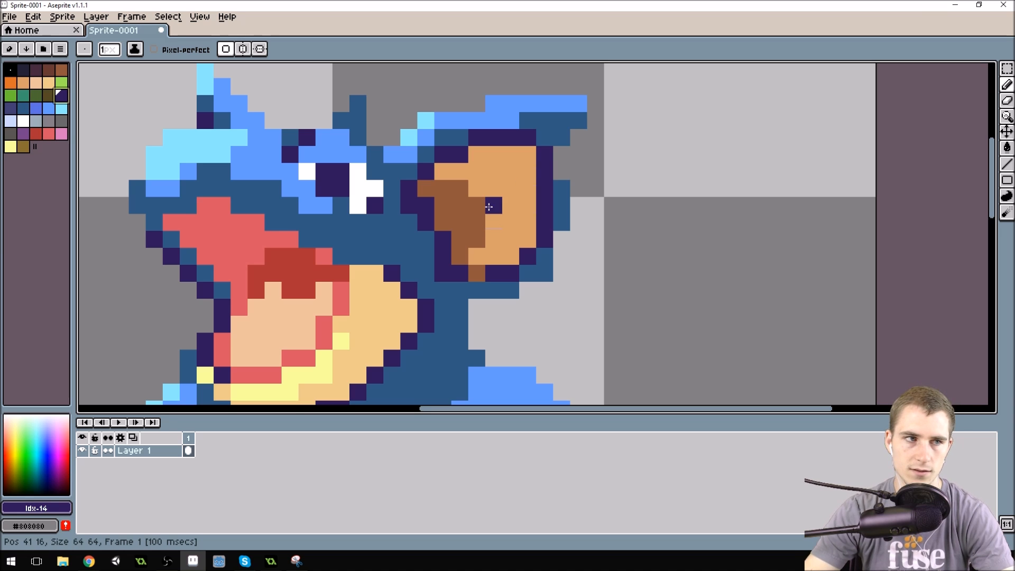
pyautogui.keyDown('alt'); pyautogui.click(442, 286); pyautogui.keyUp('alt')
pyautogui.click(442, 274)
pyautogui.keyDown('alt'); pyautogui.click(446, 182); pyautogui.keyUp('alt')
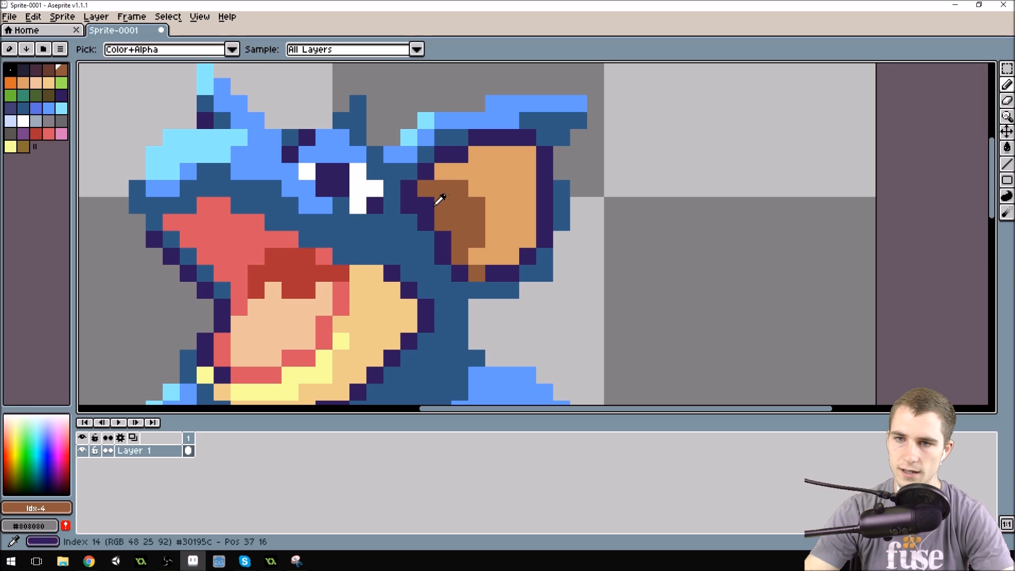
pyautogui.scroll(-4, 446, 183)
pyautogui.scroll(1, 320, 243)
pyautogui.scroll(1, 319, 243)
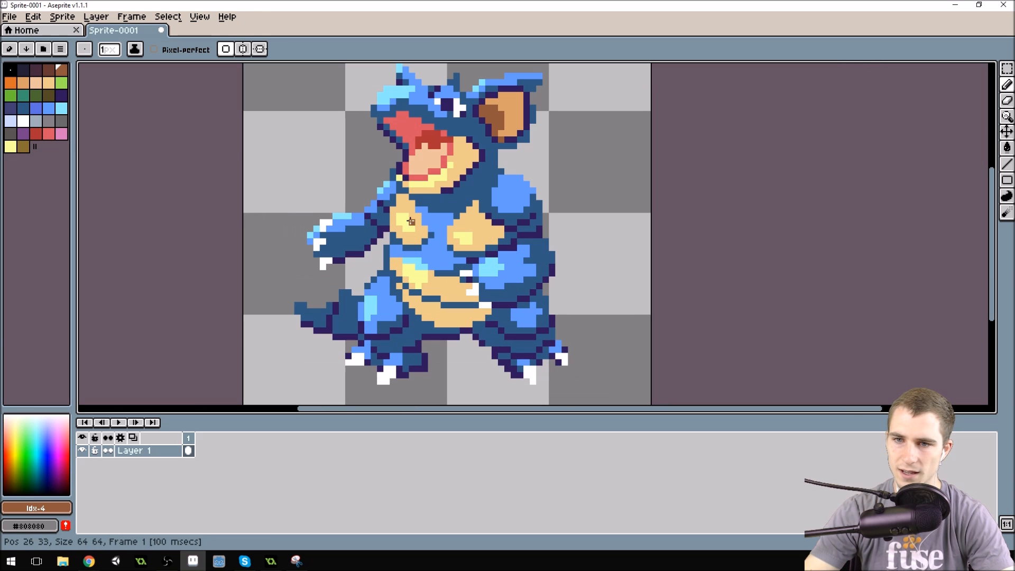
# Step: Tint the white of the claws and eye, palette entry 21, tan with hue 41, saturation 42 and brightness 81
pyautogui.keyDown('alt'); pyautogui.click(320, 243); pyautogui.keyUp('alt')
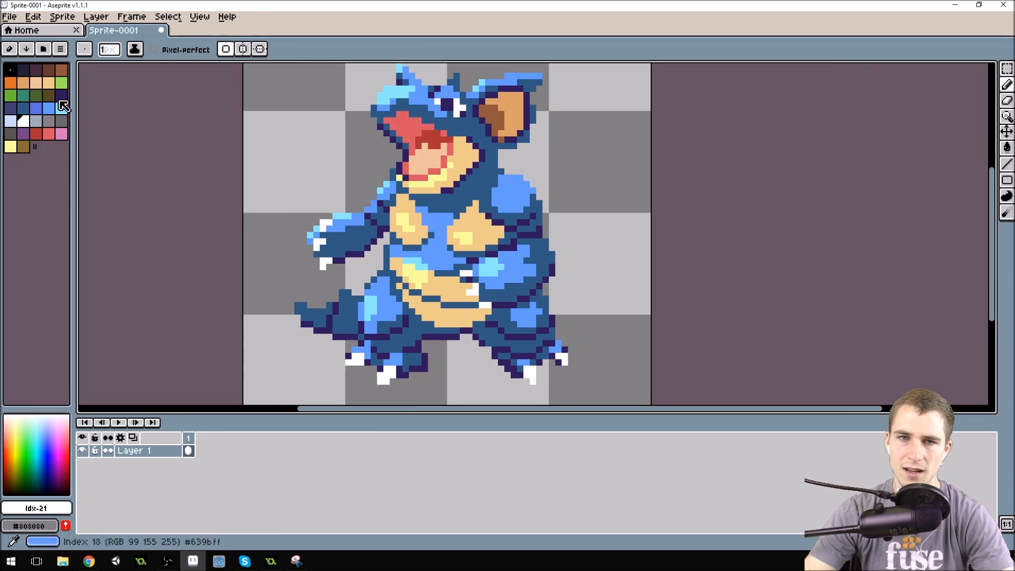
pyautogui.click(10, 49)
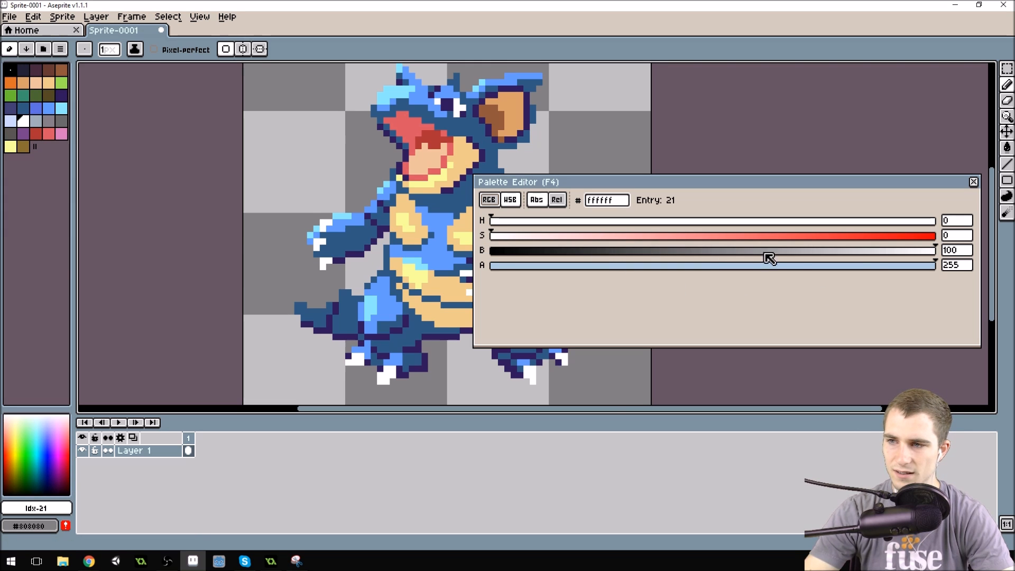
pyautogui.moveTo(875, 256); pyautogui.dragTo(851, 254)
pyautogui.moveTo(496, 235); pyautogui.dragTo(541, 224)
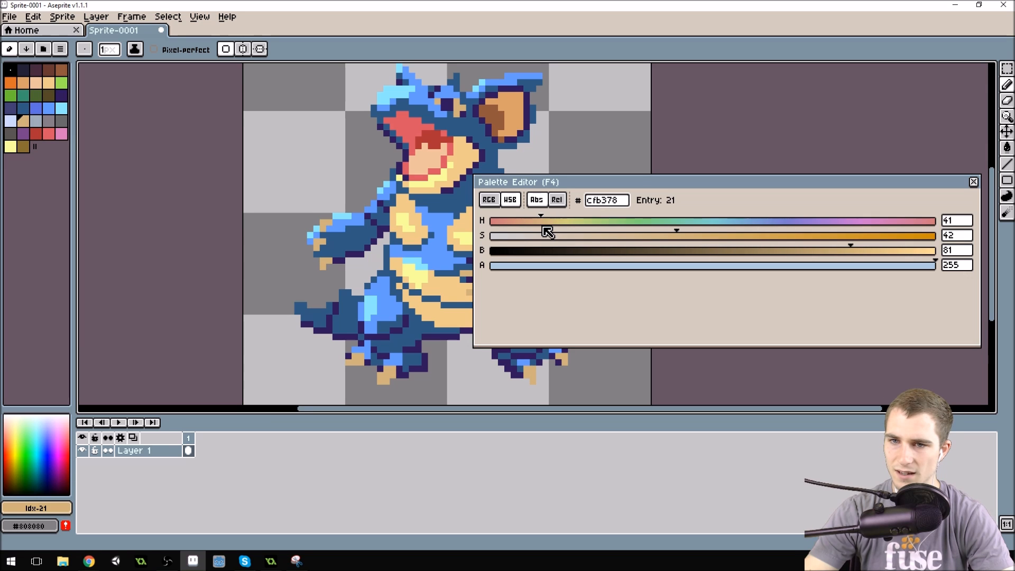
# Step: Lighten claw color entry 21 to a warm off-white with saturation 8 and brightness 92, and close the Palette Editor
pyautogui.moveTo(849, 250); pyautogui.dragTo(883, 253)
pyautogui.click(674, 233)
pyautogui.moveTo(676, 234); pyautogui.dragTo(503, 240)
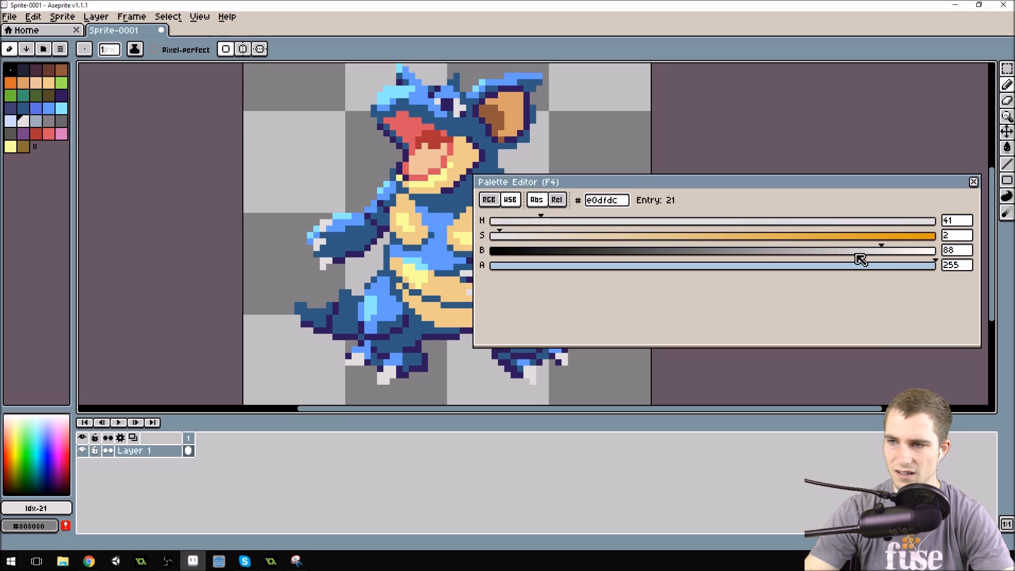
pyautogui.moveTo(886, 251)
pyautogui.mouseDown()
pyautogui.moveTo(915, 246)
pyautogui.moveTo(902, 247)
pyautogui.mouseUp()
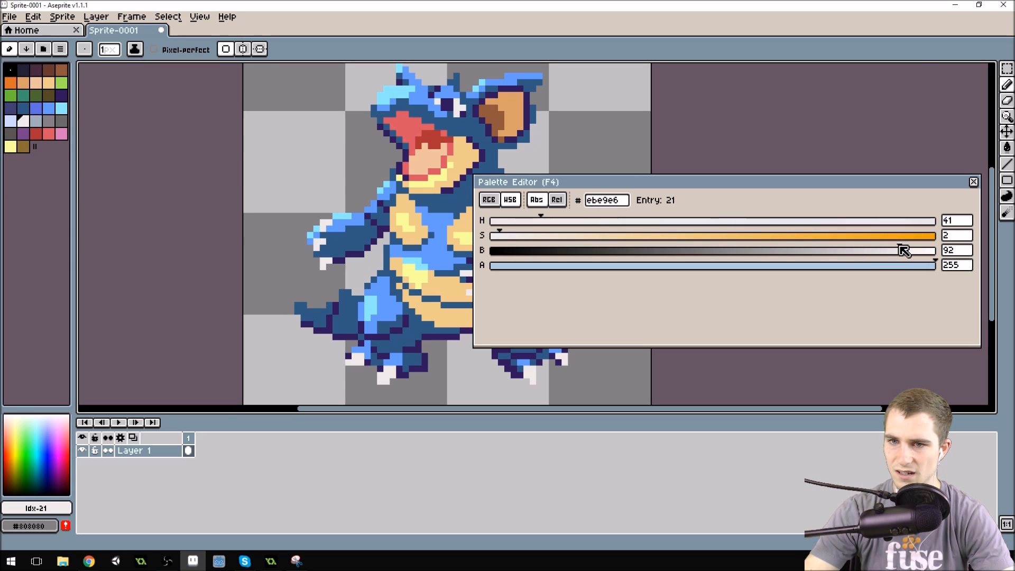
pyautogui.moveTo(507, 233); pyautogui.dragTo(514, 234)
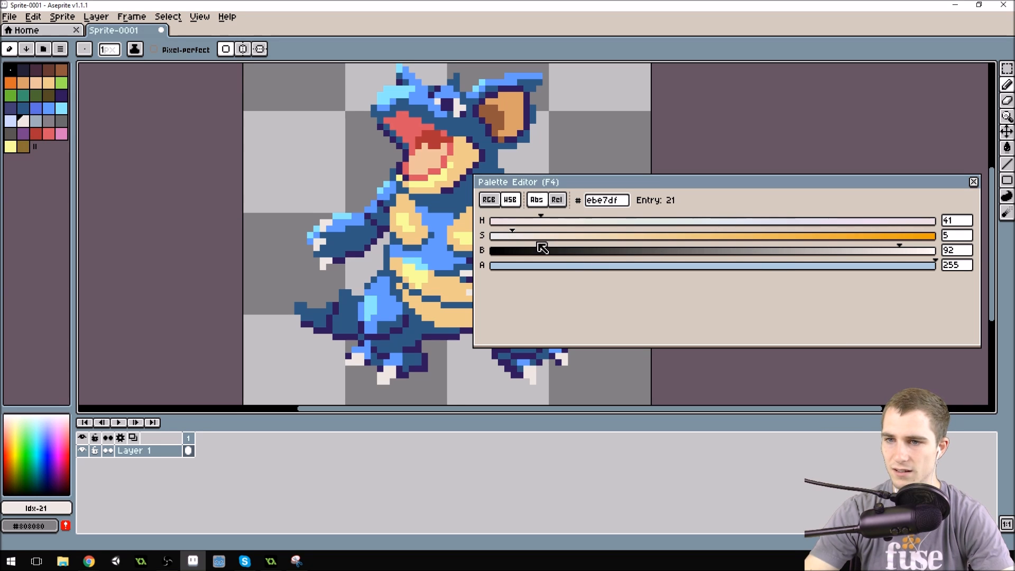
pyautogui.moveTo(528, 239); pyautogui.dragTo(535, 238)
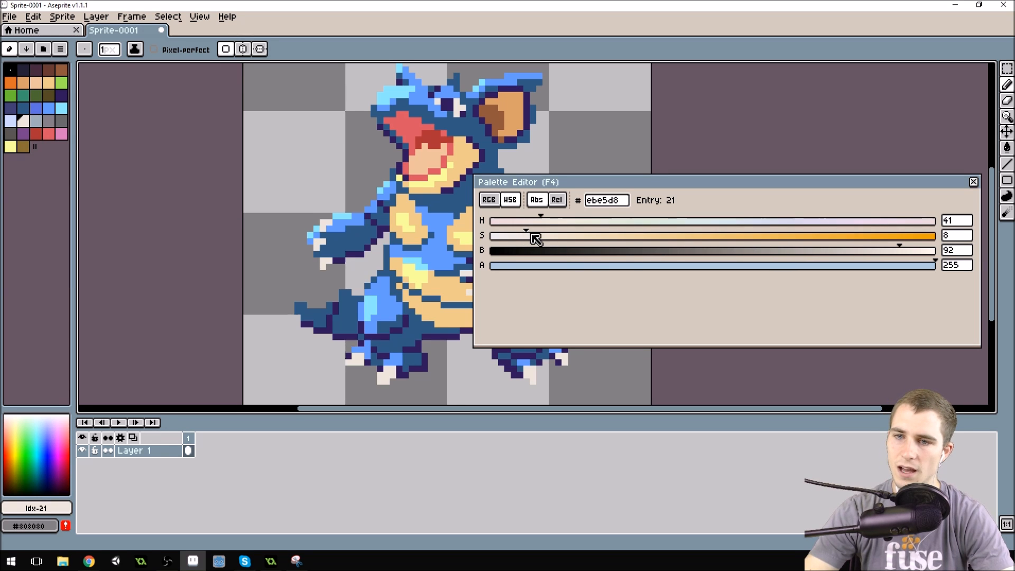
pyautogui.click(973, 182)
# Step: Check the claws on the whole sprite, reduce entry 21's saturation to 7 and close the Palette Editor
pyautogui.scroll(-2, 506, 210)
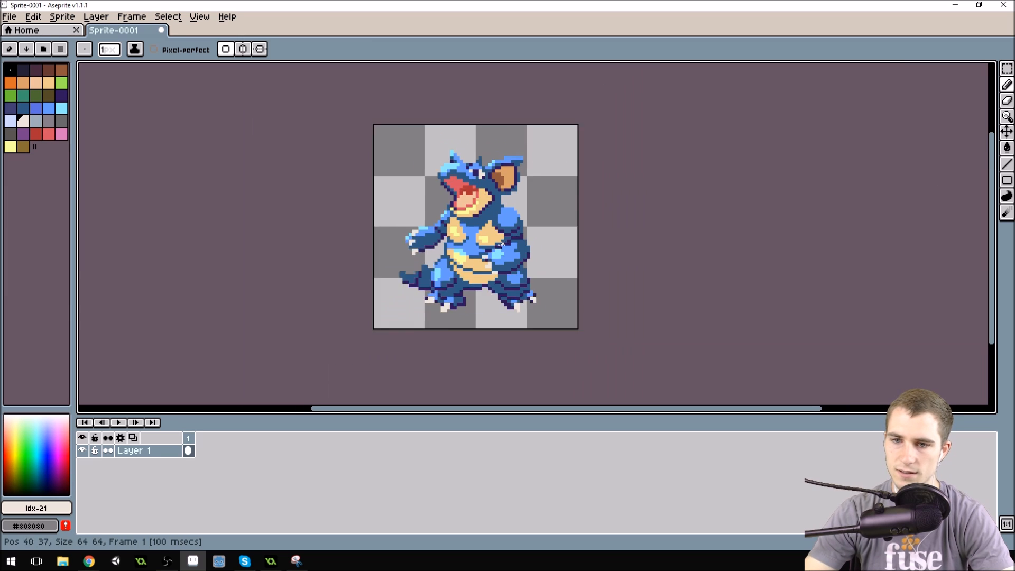
pyautogui.scroll(1, 470, 209)
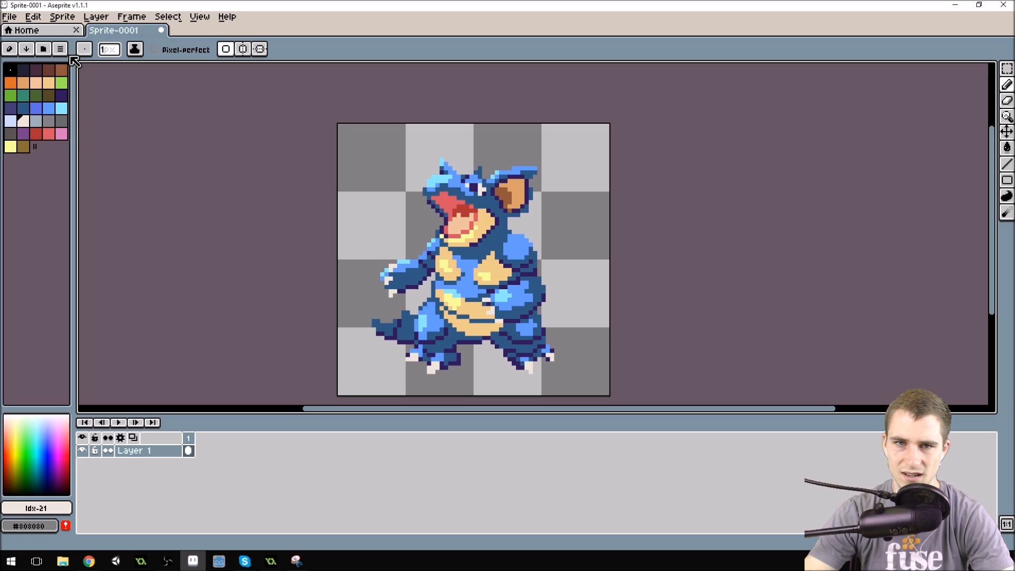
pyautogui.click(9, 49)
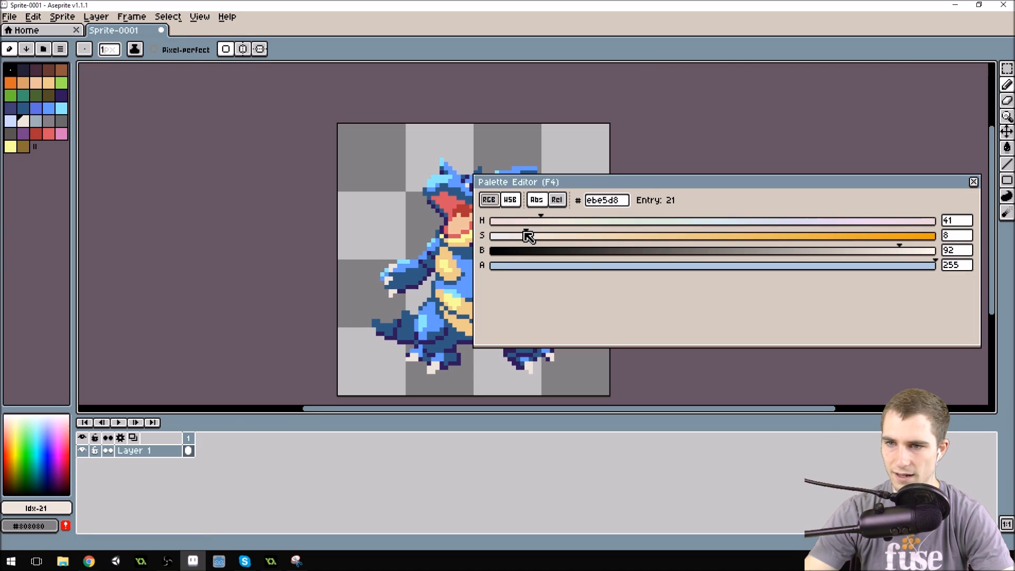
pyautogui.moveTo(519, 234)
pyautogui.mouseDown()
pyautogui.moveTo(509, 233)
pyautogui.moveTo(518, 234)
pyautogui.mouseUp()
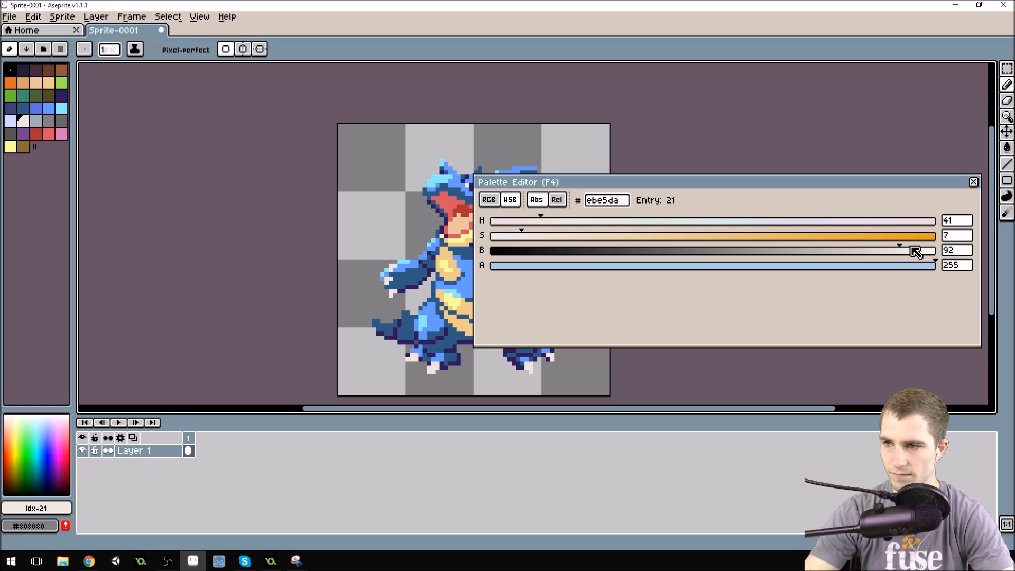
pyautogui.click(973, 181)
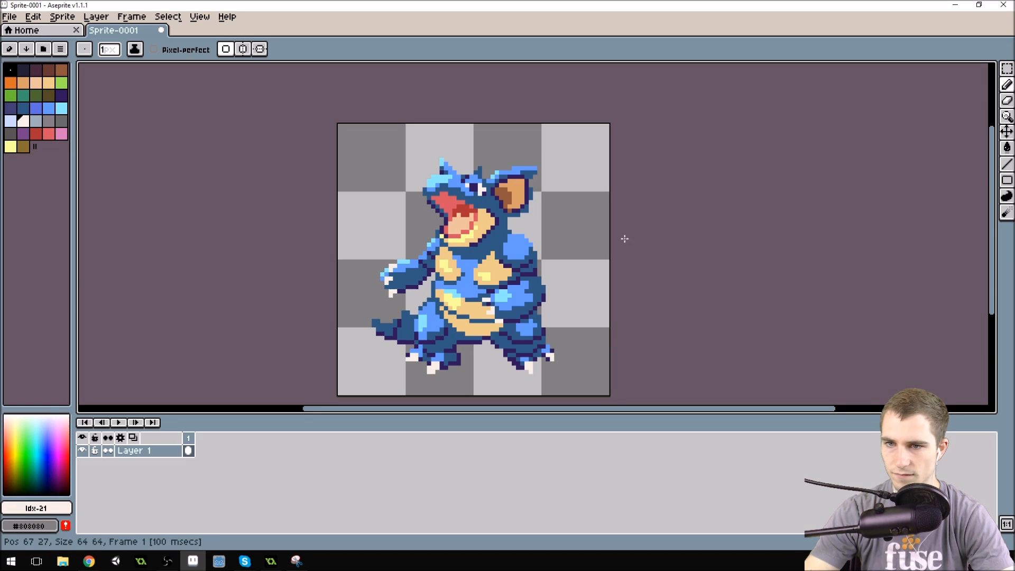
# Step: Replace the purple between the belly hand's claws with dark blue, entry 16, and darken the belly pixel beneath its lowest claw
pyautogui.scroll(-1, 475, 240)
pyautogui.scroll(1, 482, 226)
pyautogui.scroll(-2, 481, 228)
pyautogui.scroll(6, 489, 255)
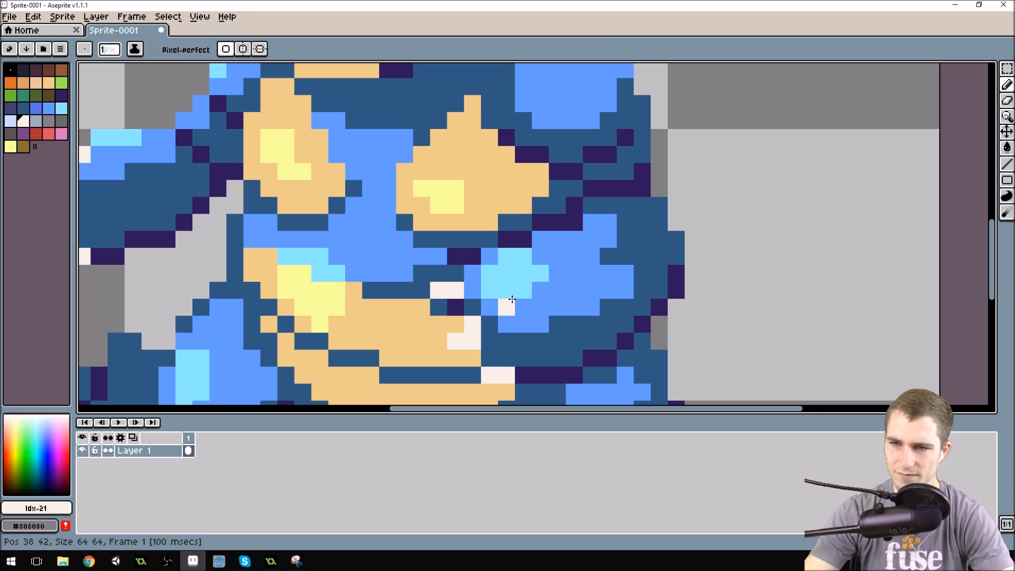
pyautogui.keyDown('alt'); pyautogui.click(490, 321); pyautogui.keyUp('alt')
pyautogui.click(472, 357)
pyautogui.click(455, 358)
pyautogui.click(508, 392)
pyautogui.moveTo(512, 393); pyautogui.dragTo(491, 392)
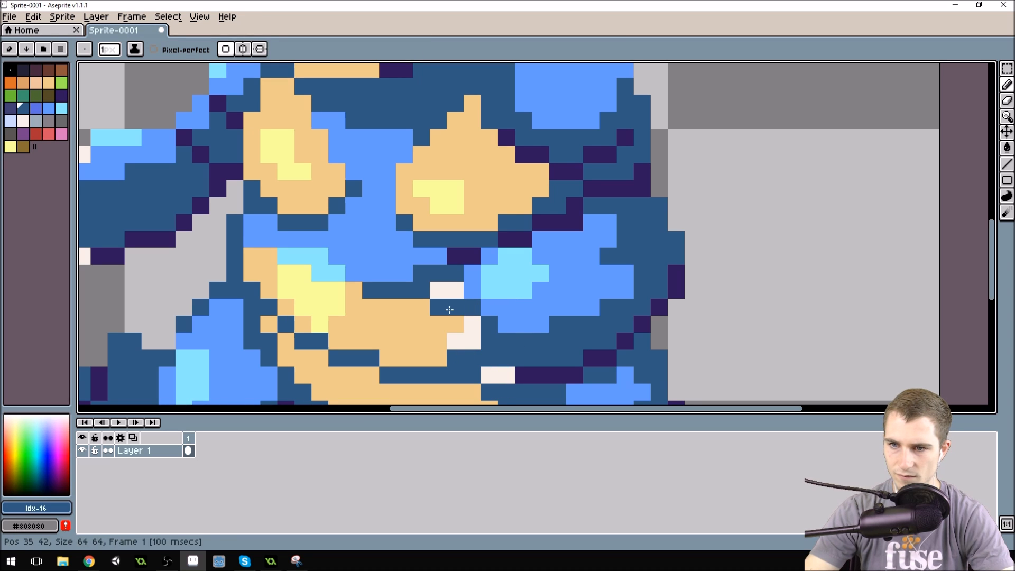
pyautogui.scroll(-5, 457, 317)
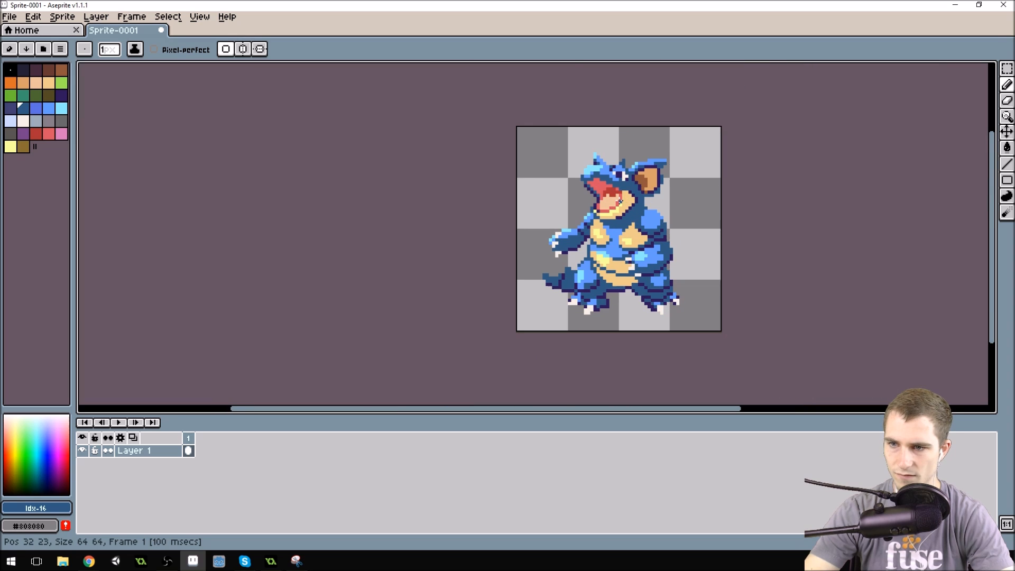
pyautogui.scroll(2, 623, 233)
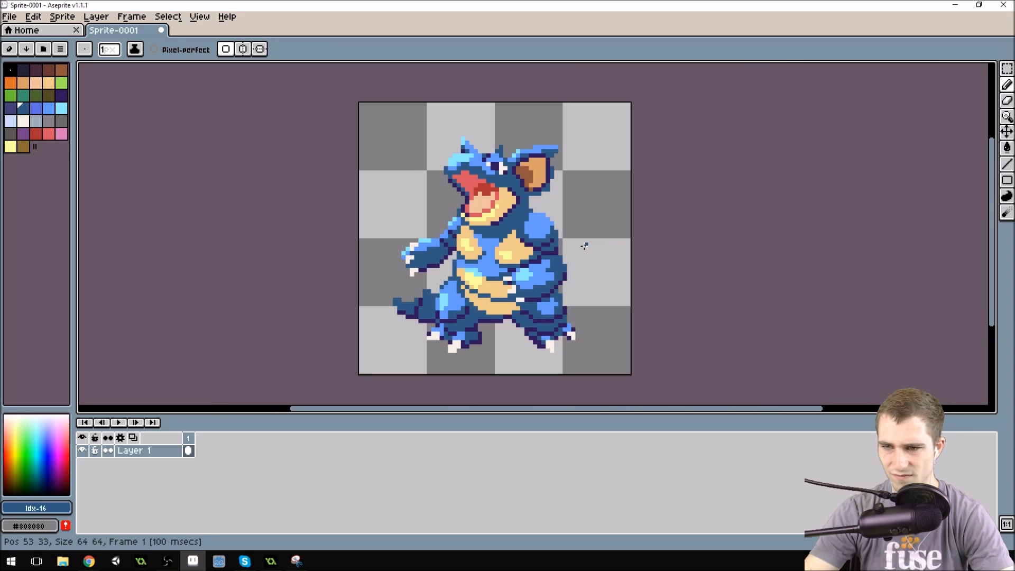
pyautogui.click(505, 292)
pyautogui.hotkey('ctrl', 'z')
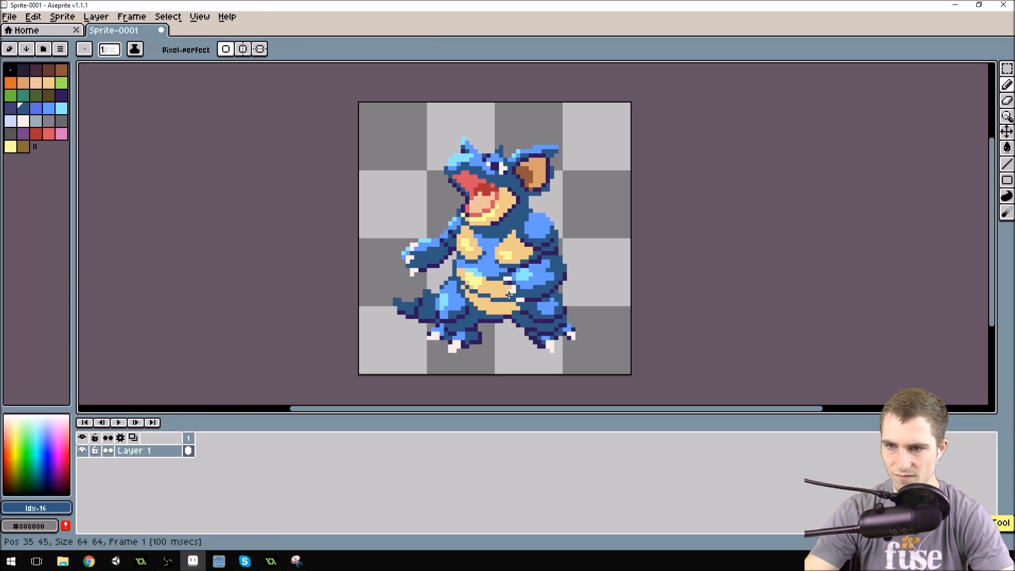
# Step: Examine the outstretched hand's claws up close, sampling their off-white and the adjacent dark blue, and review the whole sprite
pyautogui.scroll(-1, 605, 230)
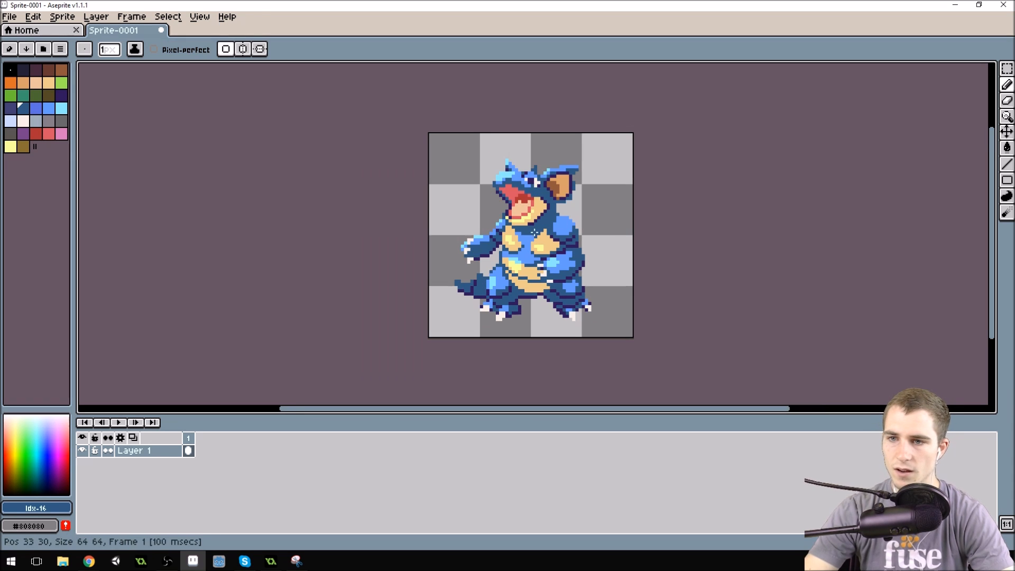
pyautogui.scroll(1, 535, 231)
pyautogui.scroll(1, 449, 256)
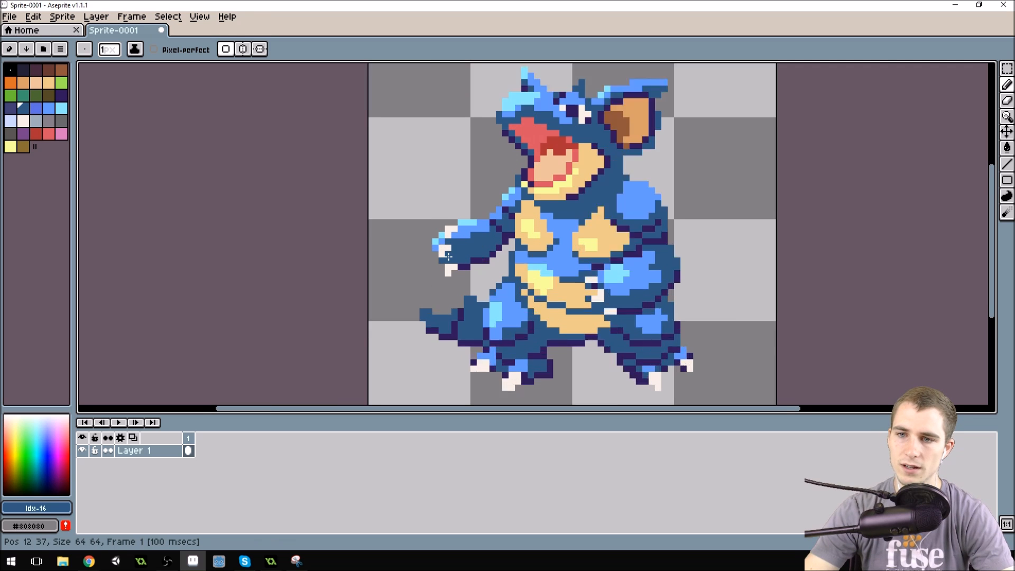
pyautogui.scroll(1, 448, 256)
pyautogui.keyDown('alt'); pyautogui.click(441, 247); pyautogui.keyUp('alt')
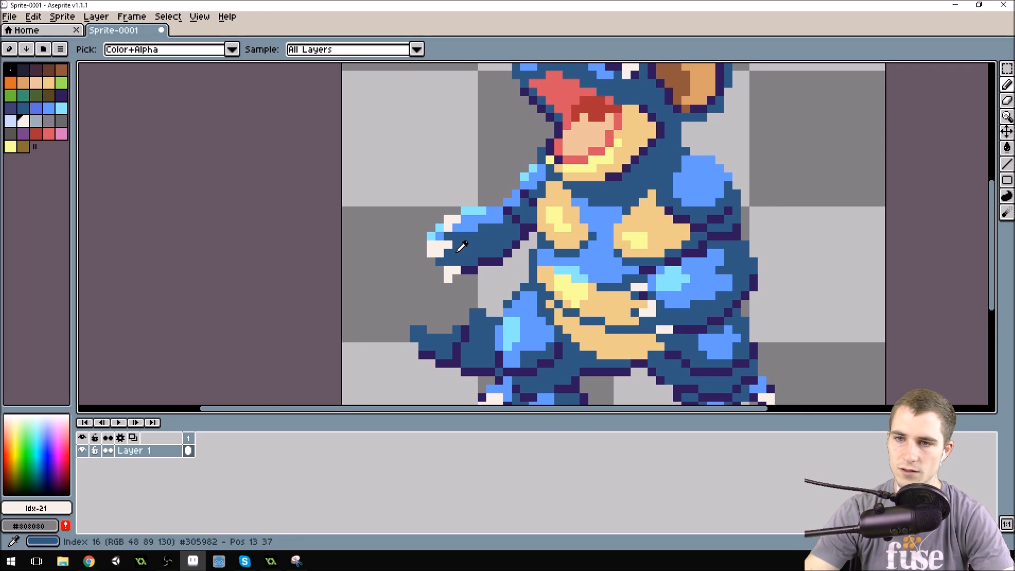
pyautogui.keyDown('alt'); pyautogui.click(458, 251); pyautogui.keyUp('alt')
pyautogui.scroll(-3, 439, 252)
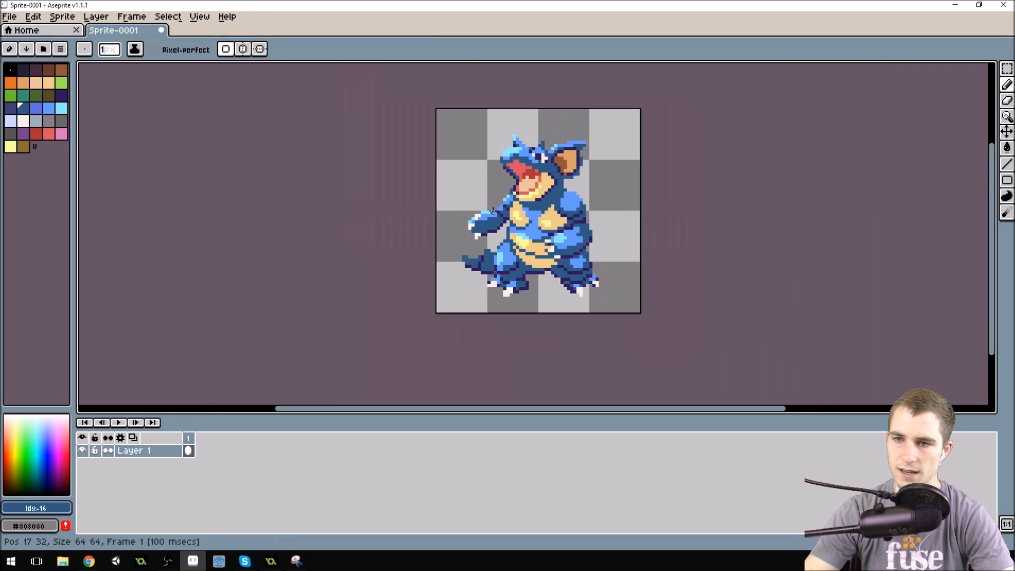
pyautogui.moveTo(596, 164); pyautogui.dragTo(543, 200)
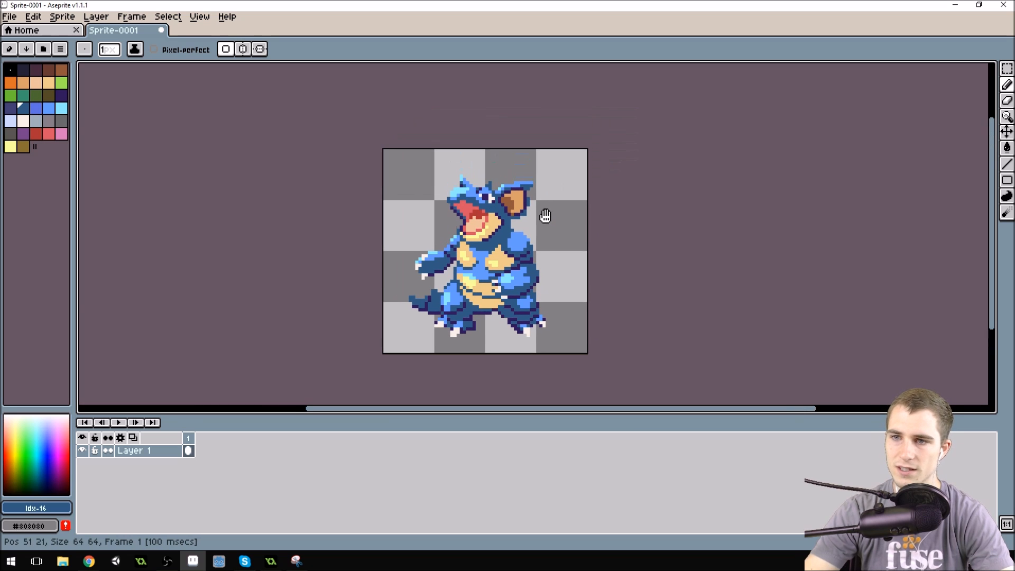